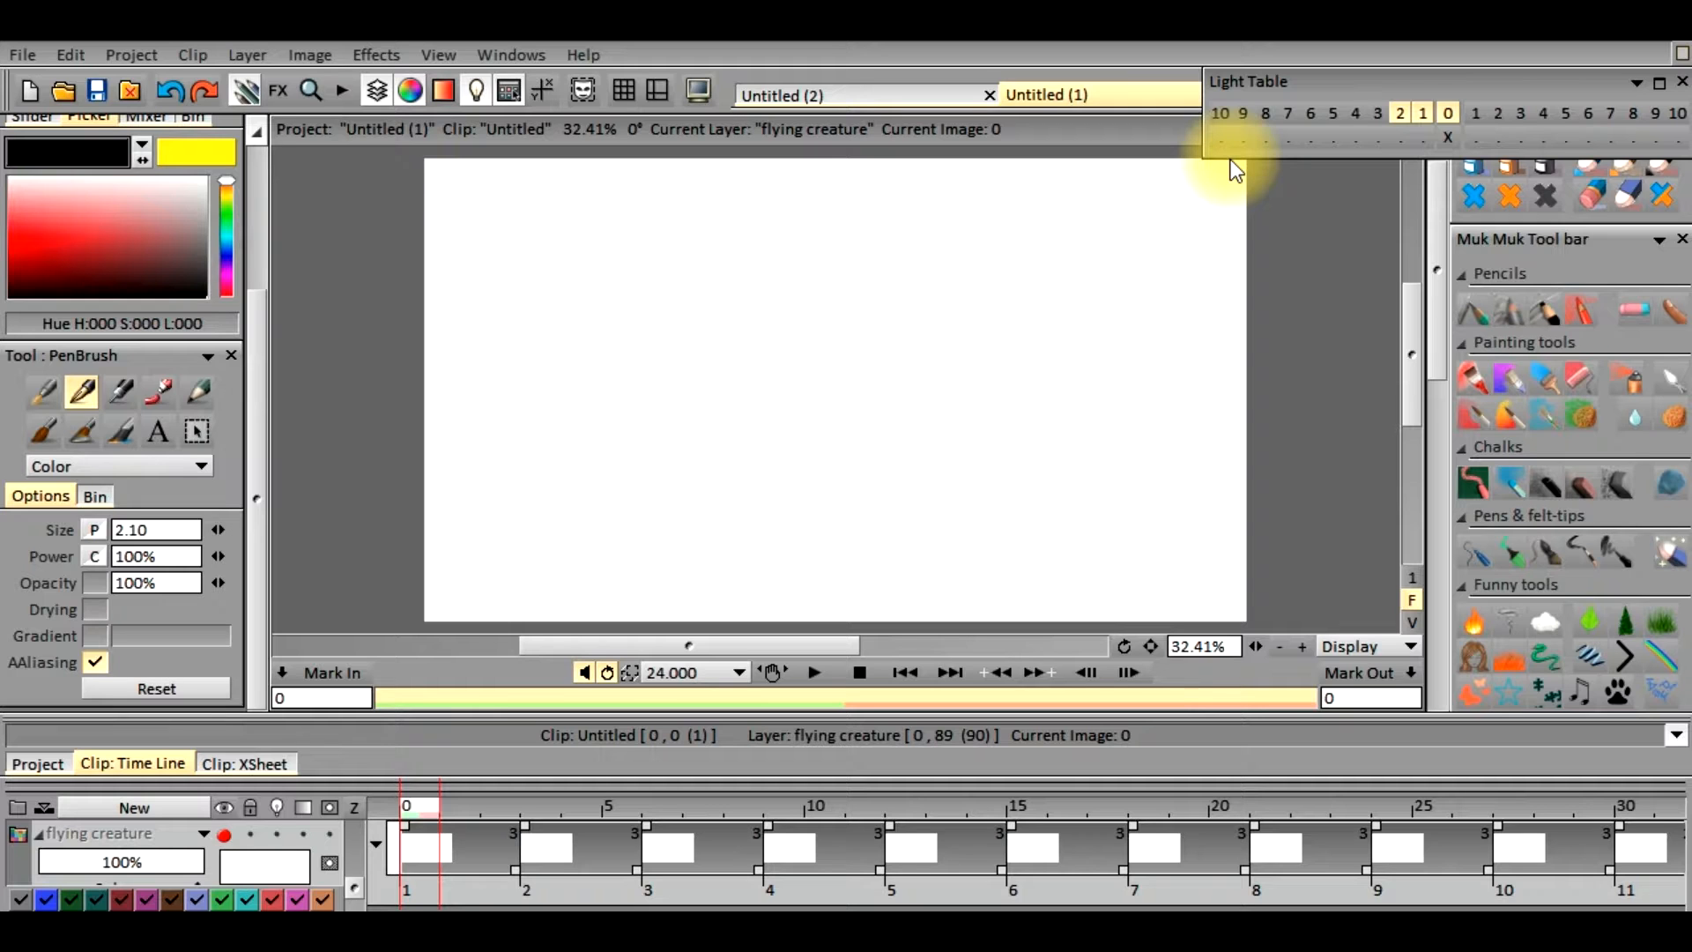
Make the guide layer visible in the clip timeline
left_click(353, 883)
left_click_drag(349, 846, 353, 823)
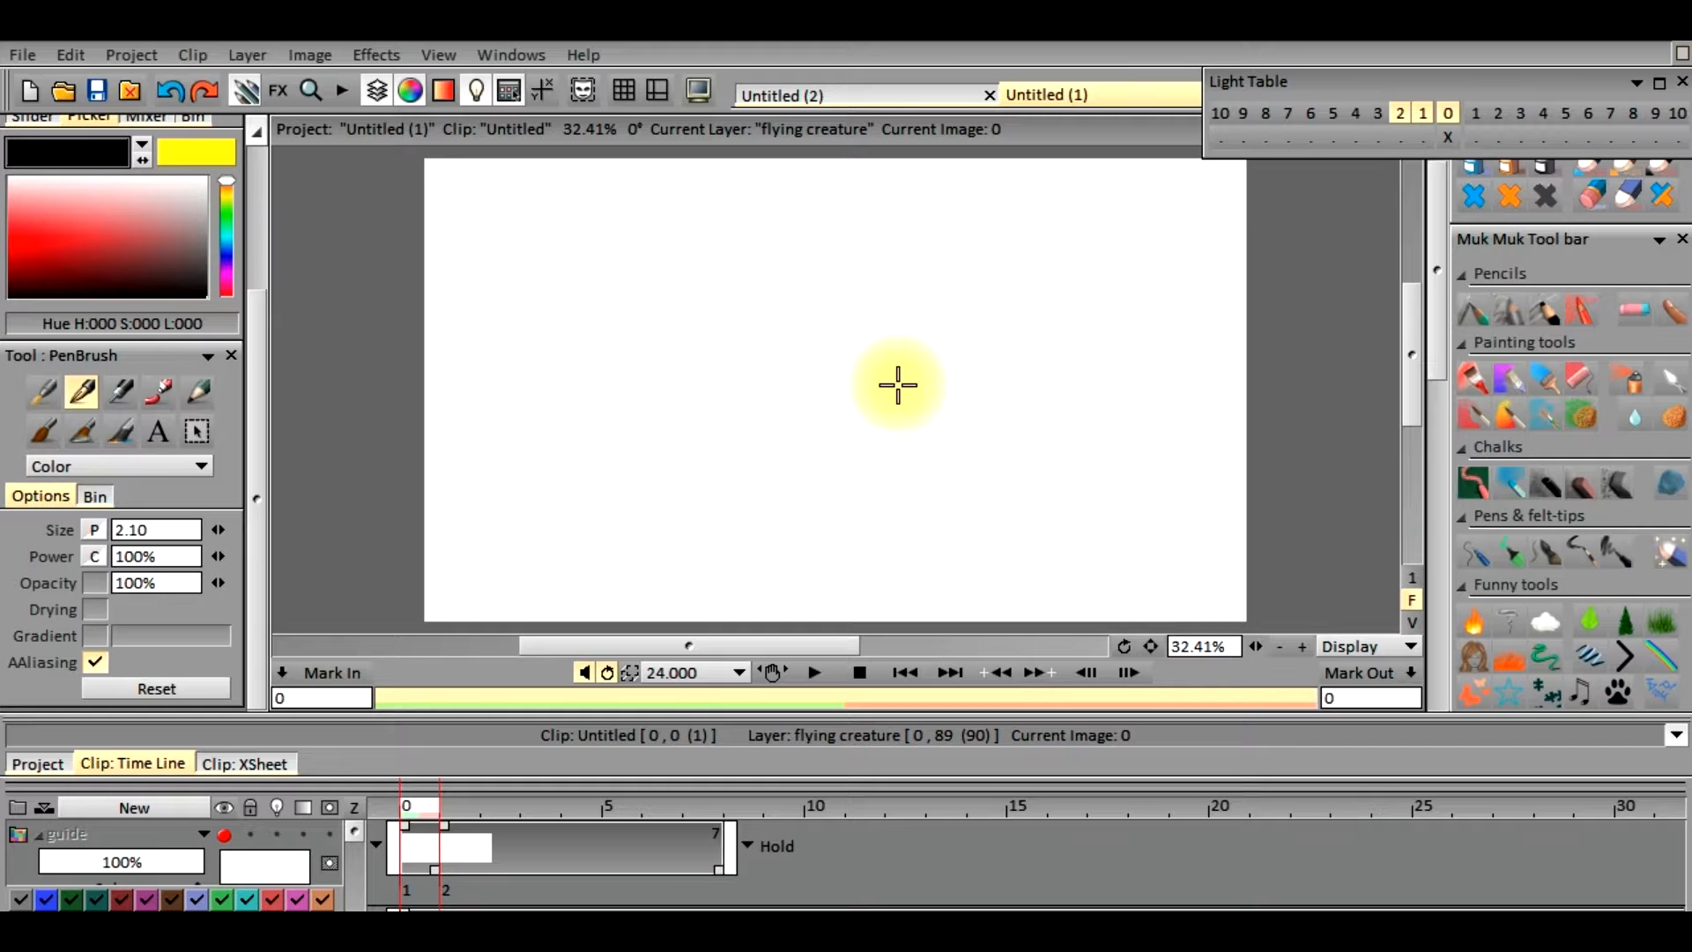
left_click(225, 838)
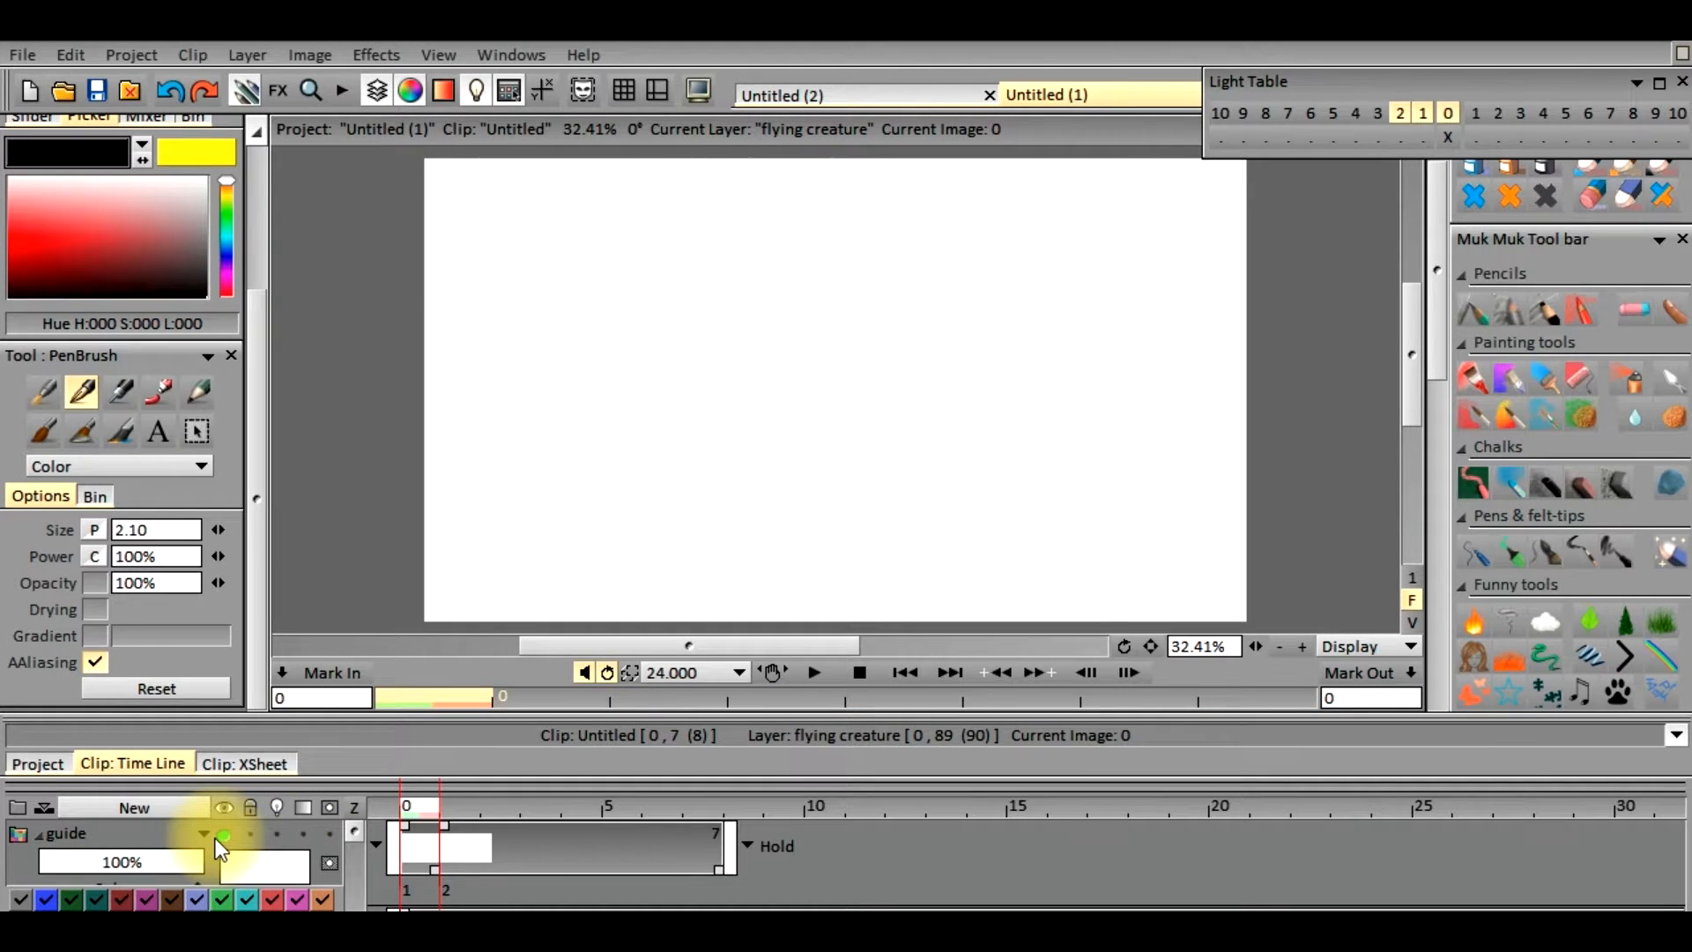
left_click(226, 836)
Scrub through the first frames and play the clip to check the guide path
mouse_move(421, 809)
left_mouse_down()
mouse_move(575, 805)
mouse_move(409, 801)
mouse_move(861, 818)
mouse_move(855, 804)
left_mouse_up()
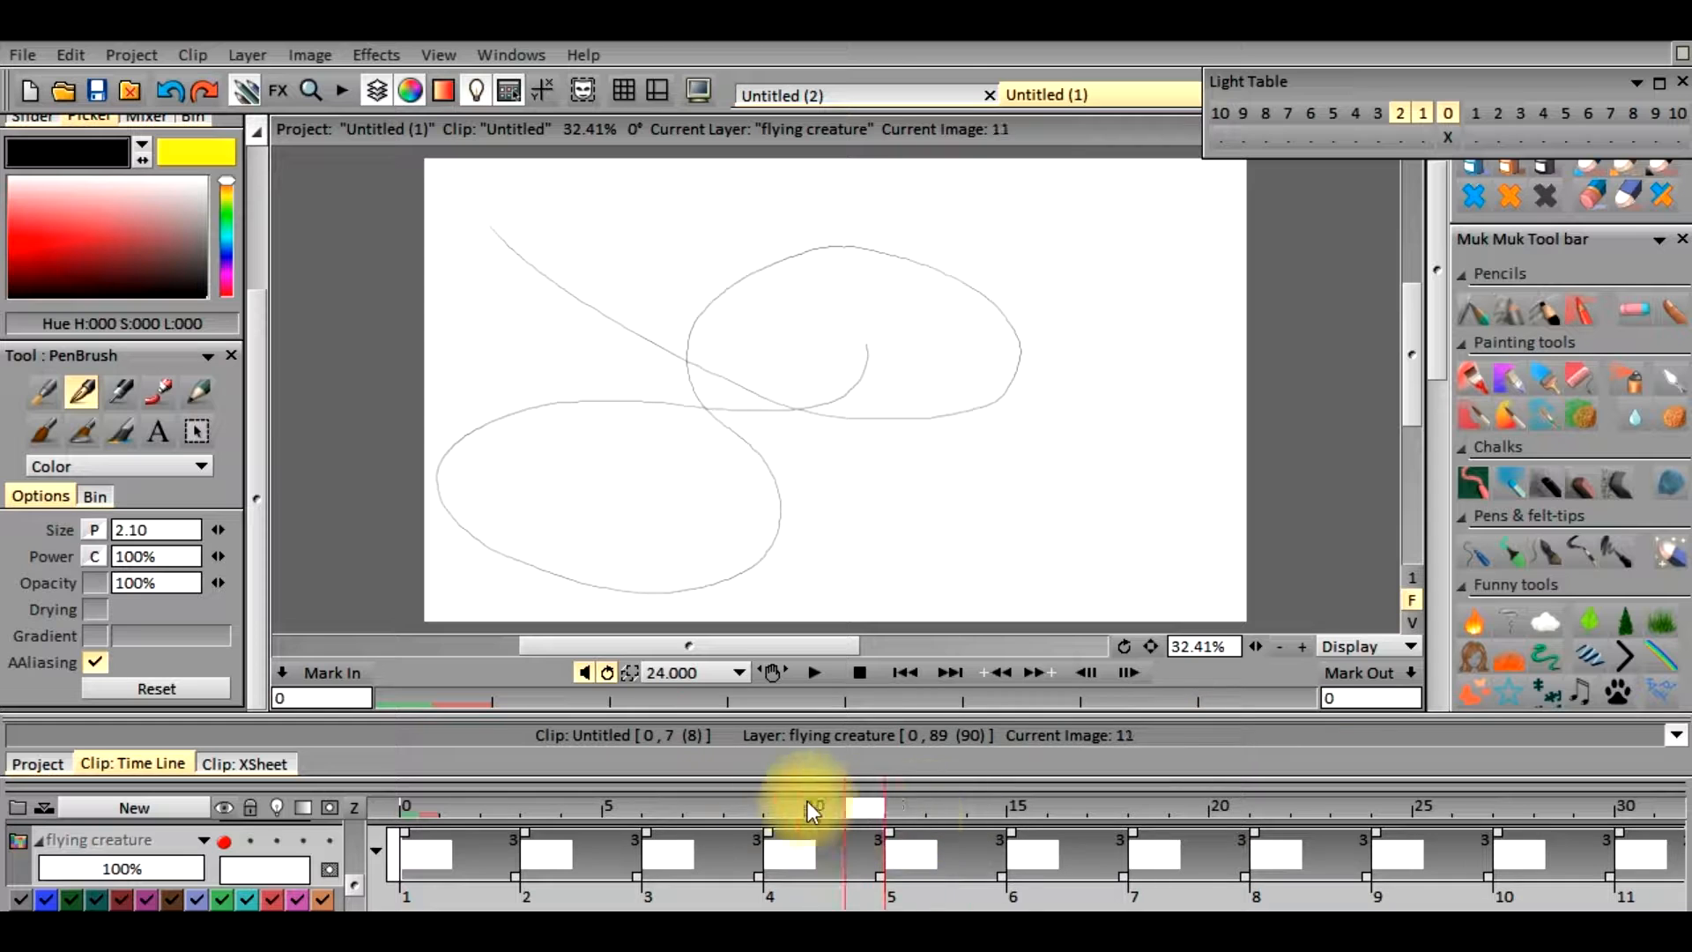
left_click(812, 672)
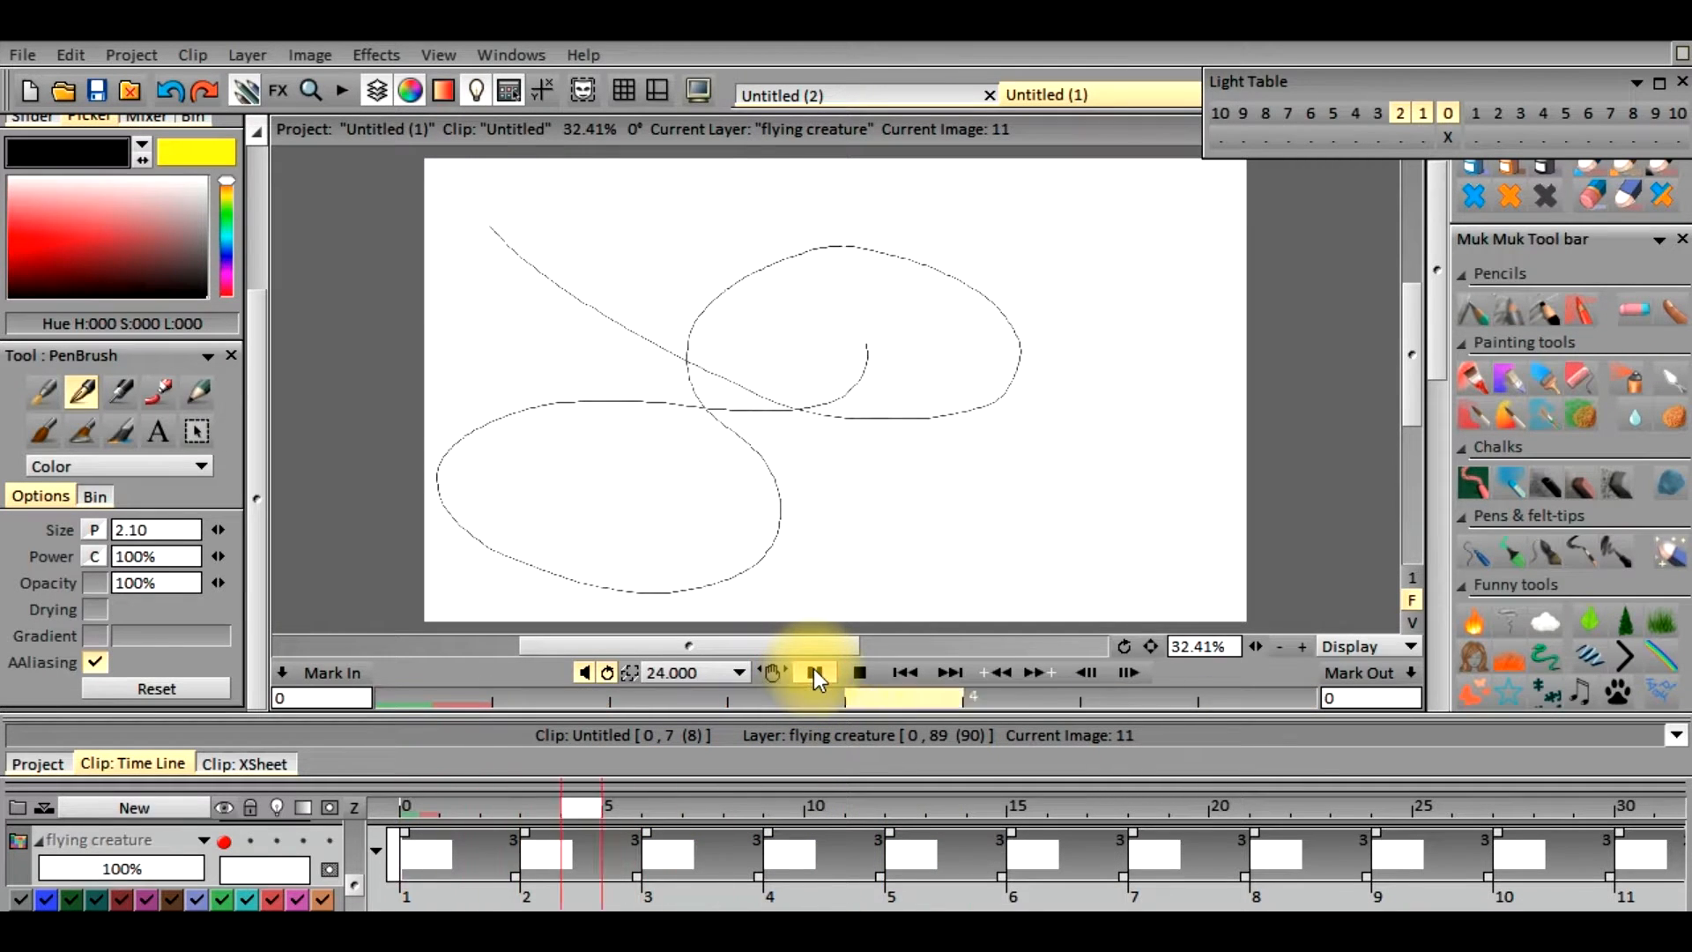
left_click(815, 672)
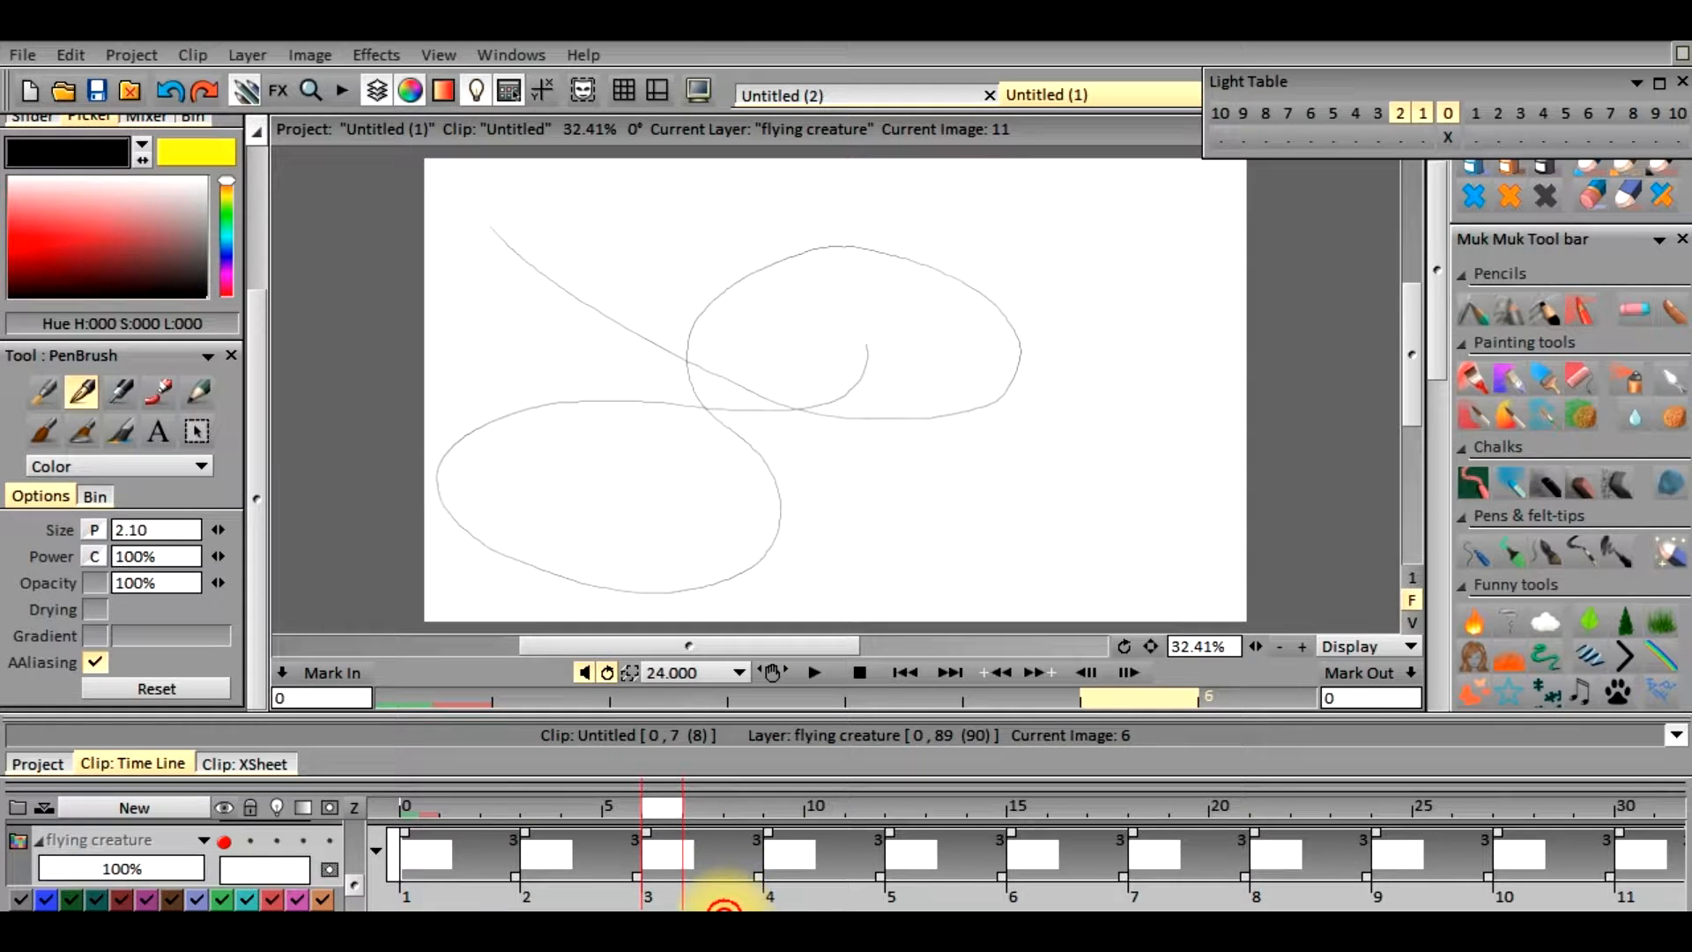
Extend the guide layer in the timeline so that it ends at frame 90
left_click_drag(778, 915, 728, 828)
left_click_drag(349, 876, 356, 811)
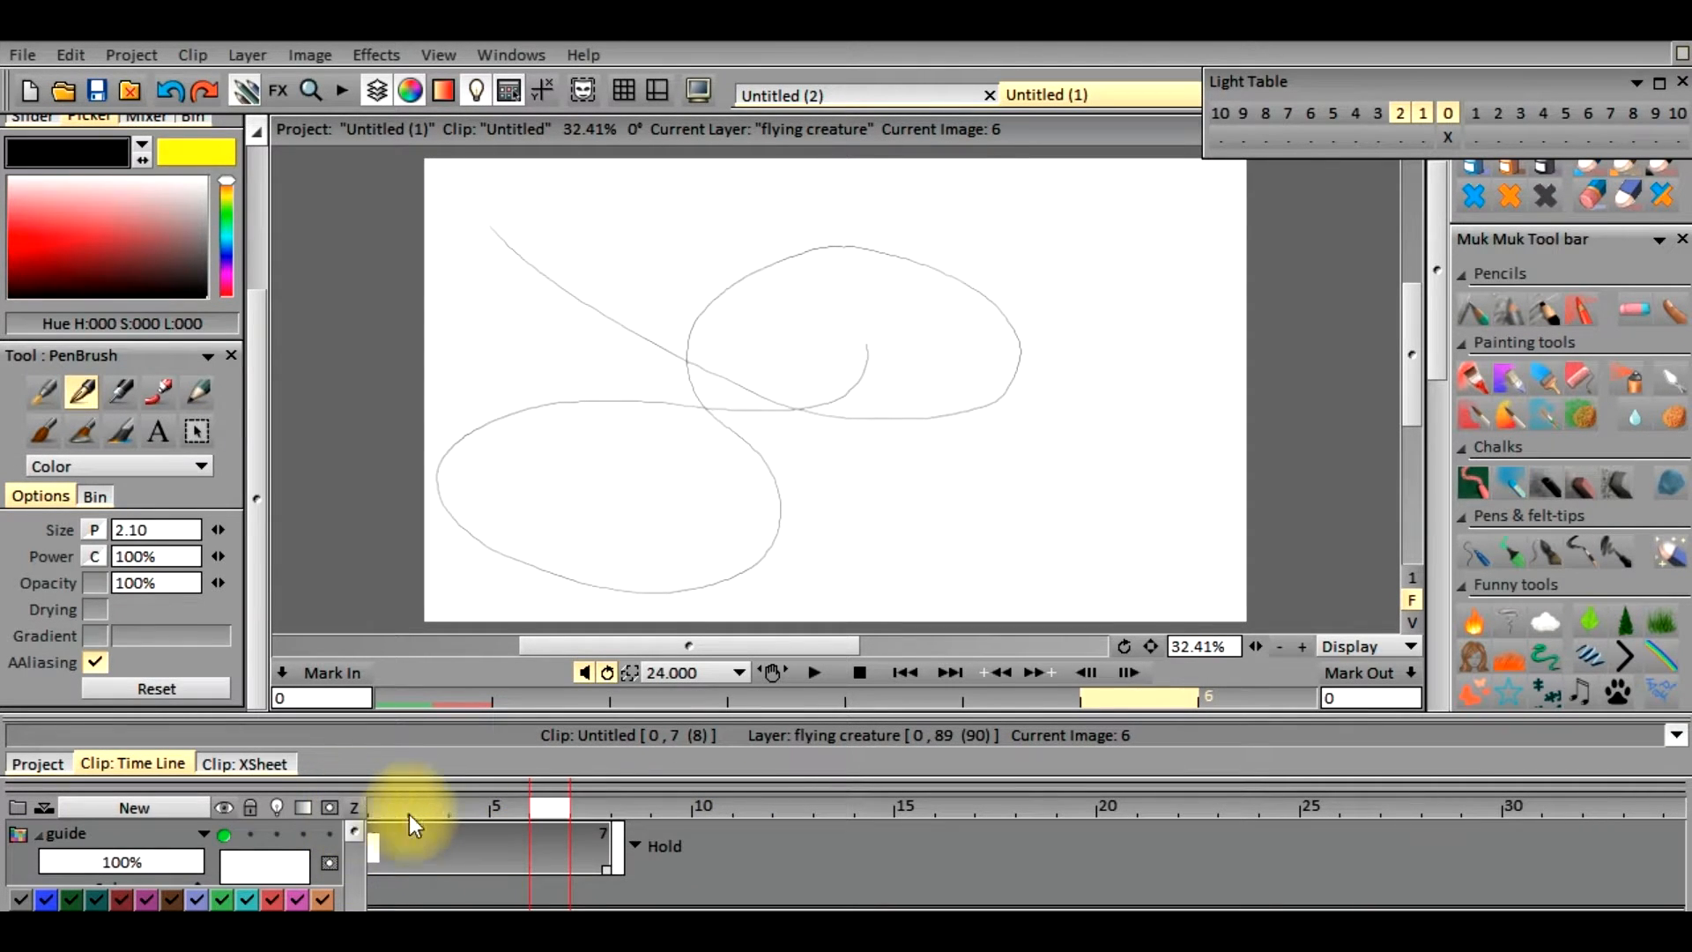
left_click_drag(604, 871, 1577, 853)
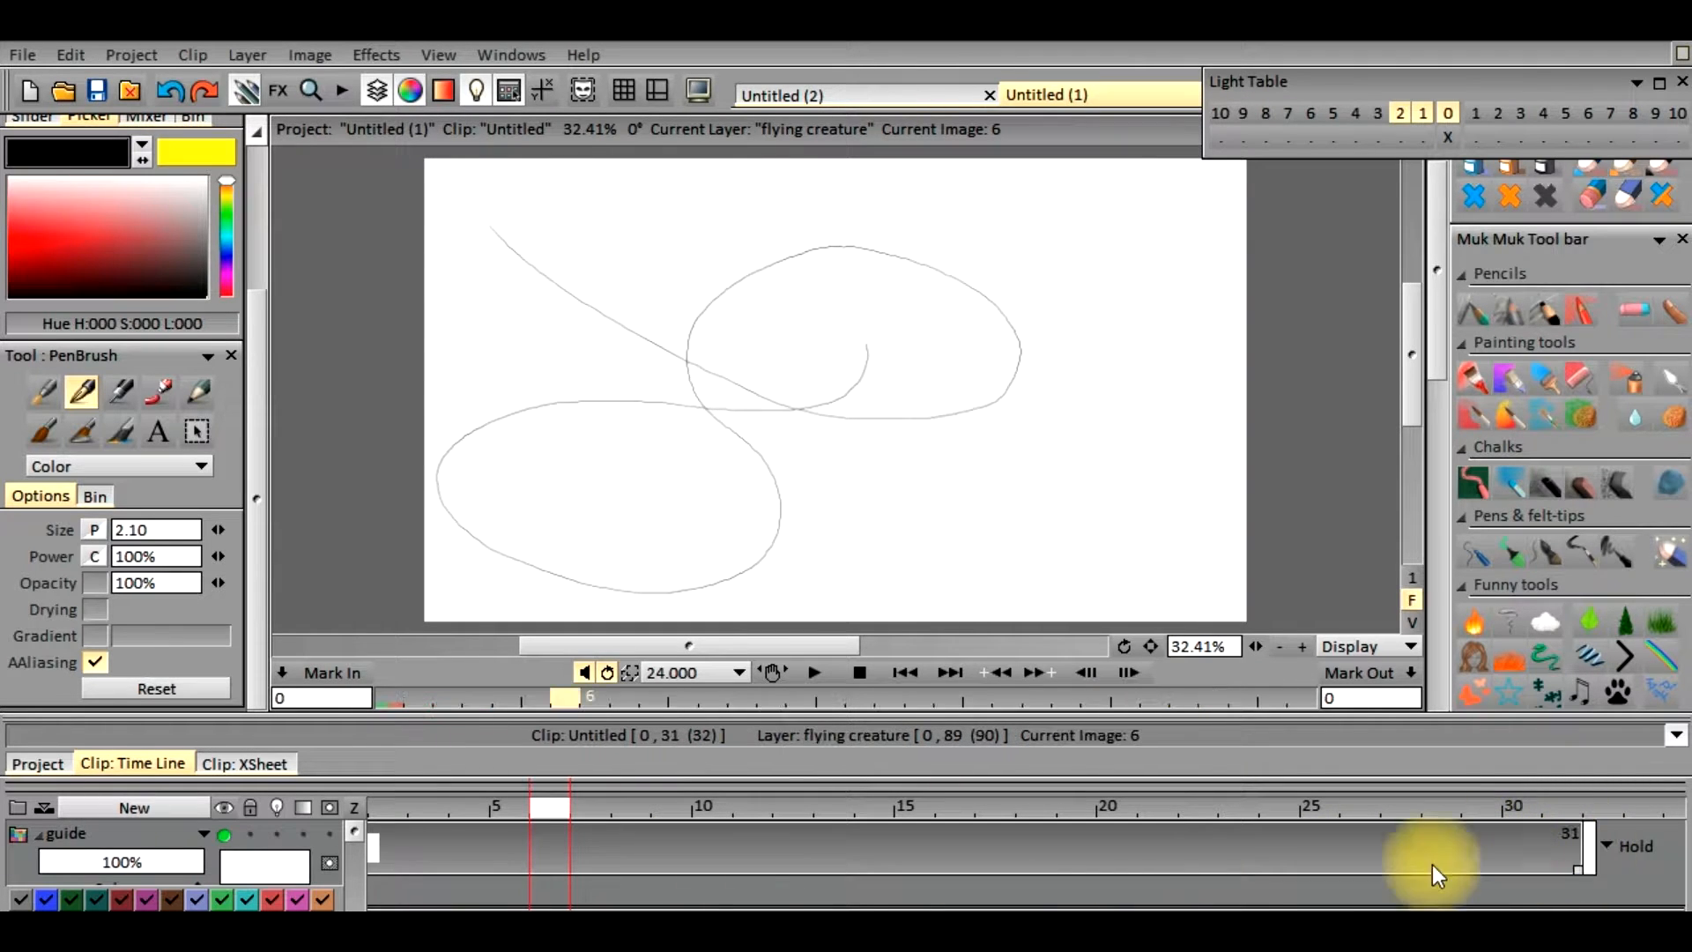
left_click(844, 906)
left_click_drag(844, 915, 1226, 920)
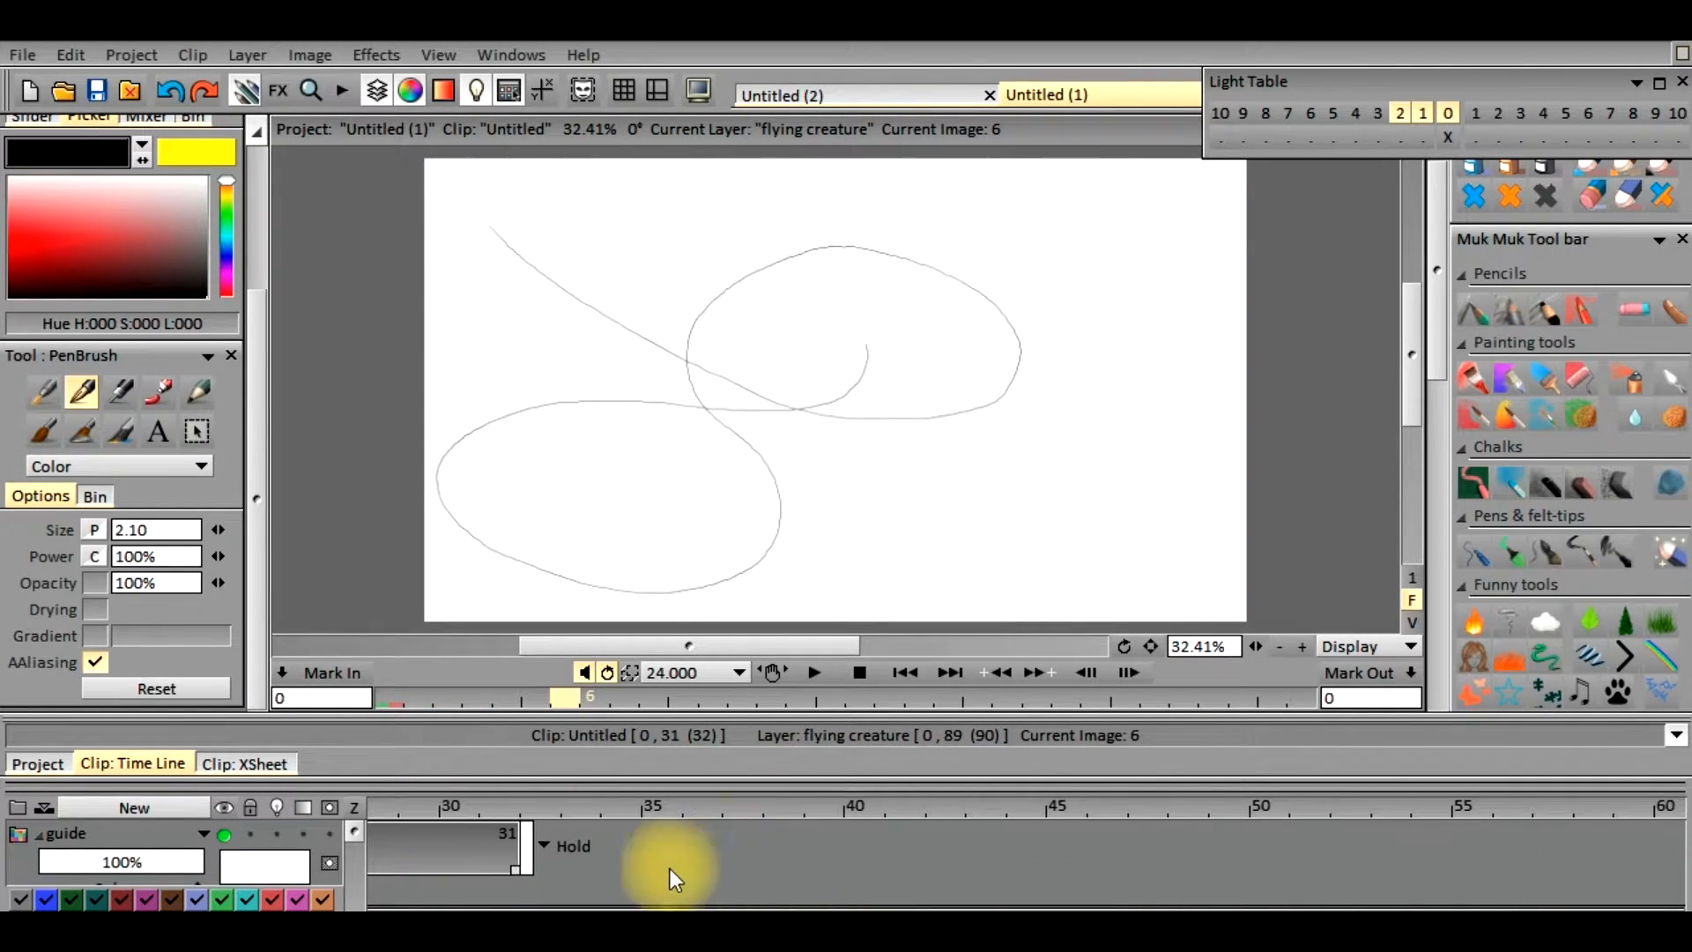
left_click_drag(520, 865, 1628, 886)
left_click_drag(1045, 918, 1353, 926)
left_click_drag(672, 865, 4, 859)
left_click_drag(1003, 920, 722, 936)
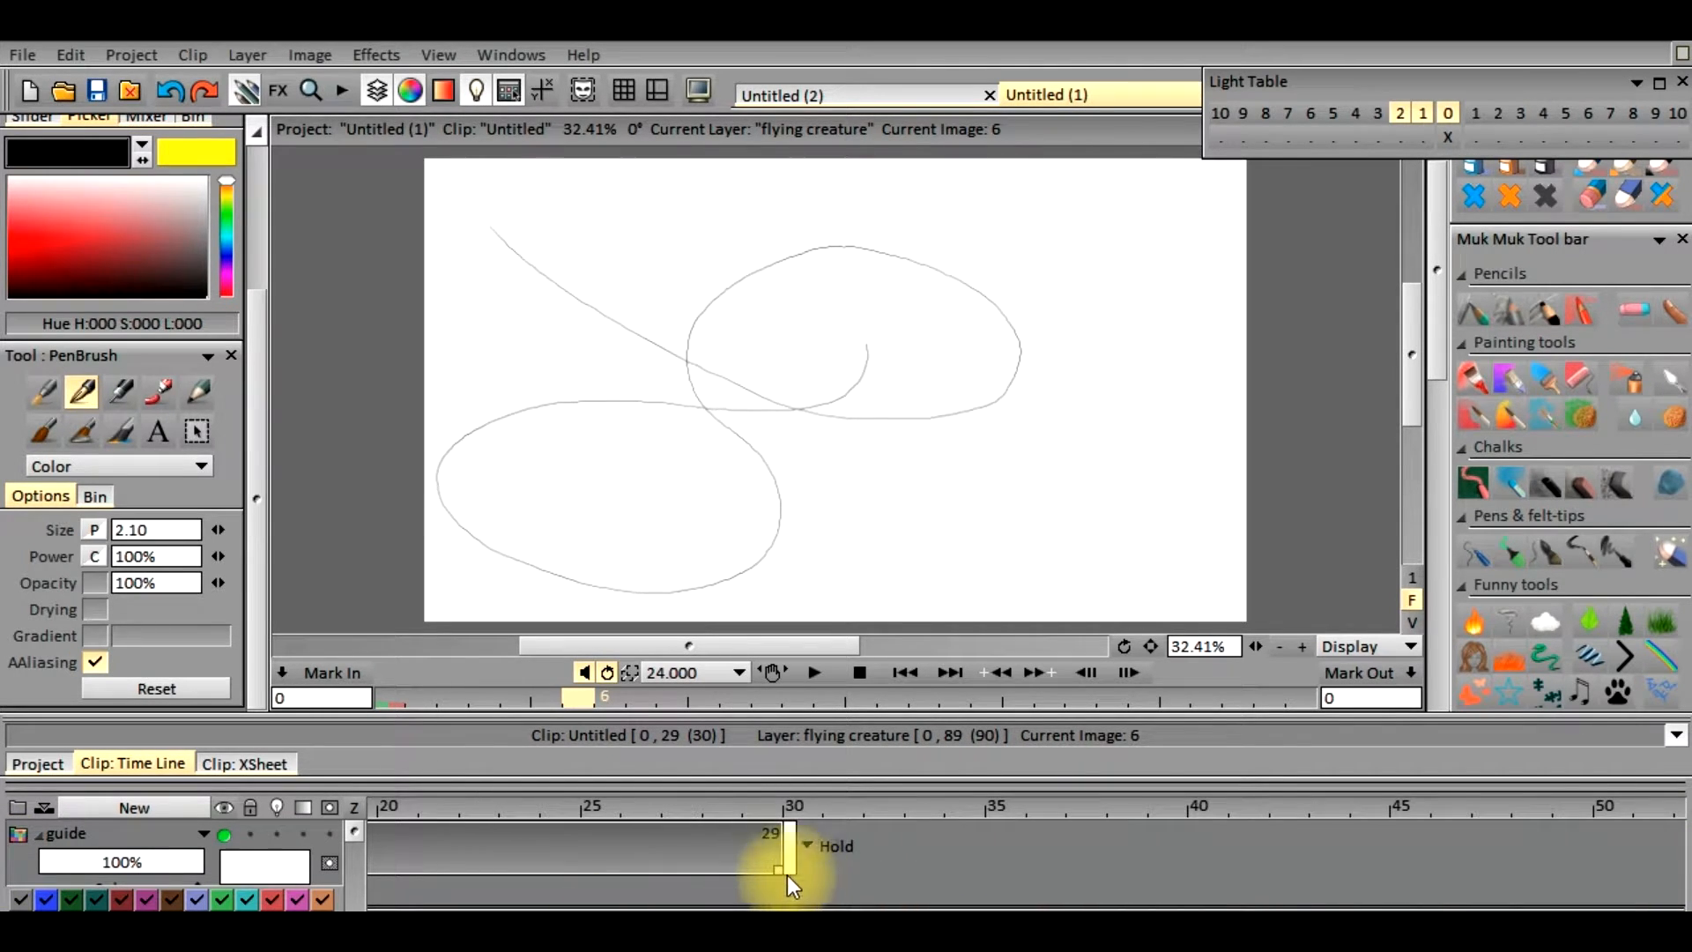
left_click_drag(781, 869, 1595, 873)
left_click_drag(913, 923, 1269, 924)
left_click_drag(458, 870, 1445, 881)
left_click_drag(1071, 918, 1305, 909)
left_click_drag(1117, 869, 1640, 855)
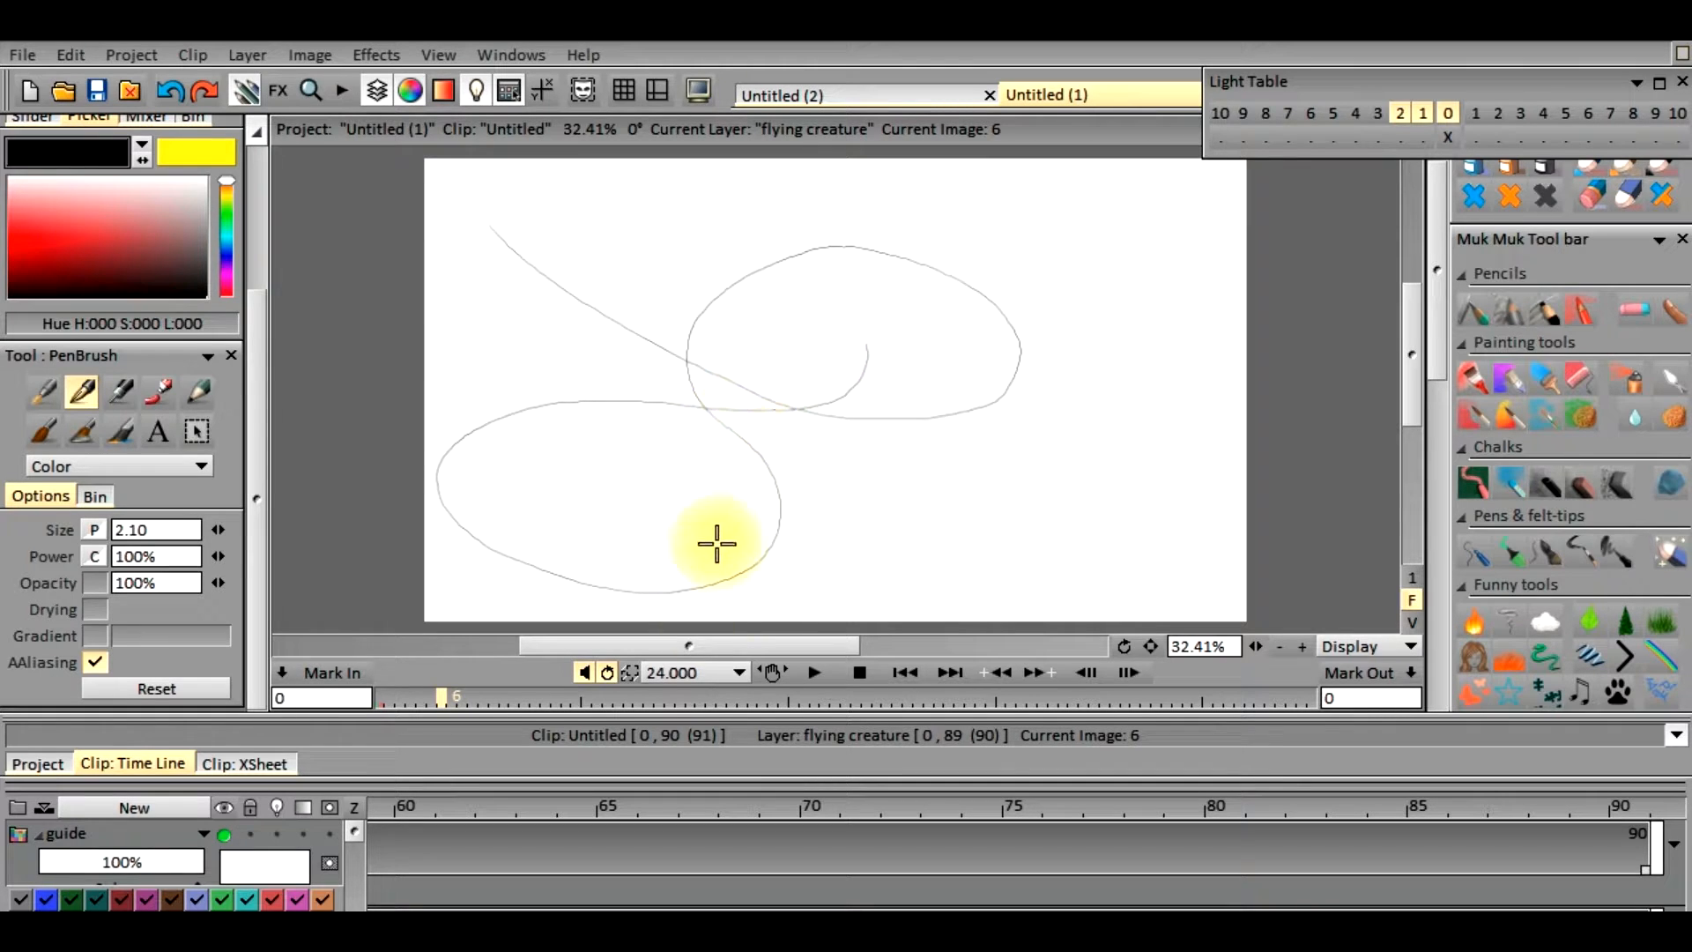
Return to the clip's first frame and make the flying creature layer visible
scroll(689, 653, "right", 2)
left_click_drag(675, 649, 607, 673)
left_click_drag(348, 844, 337, 884)
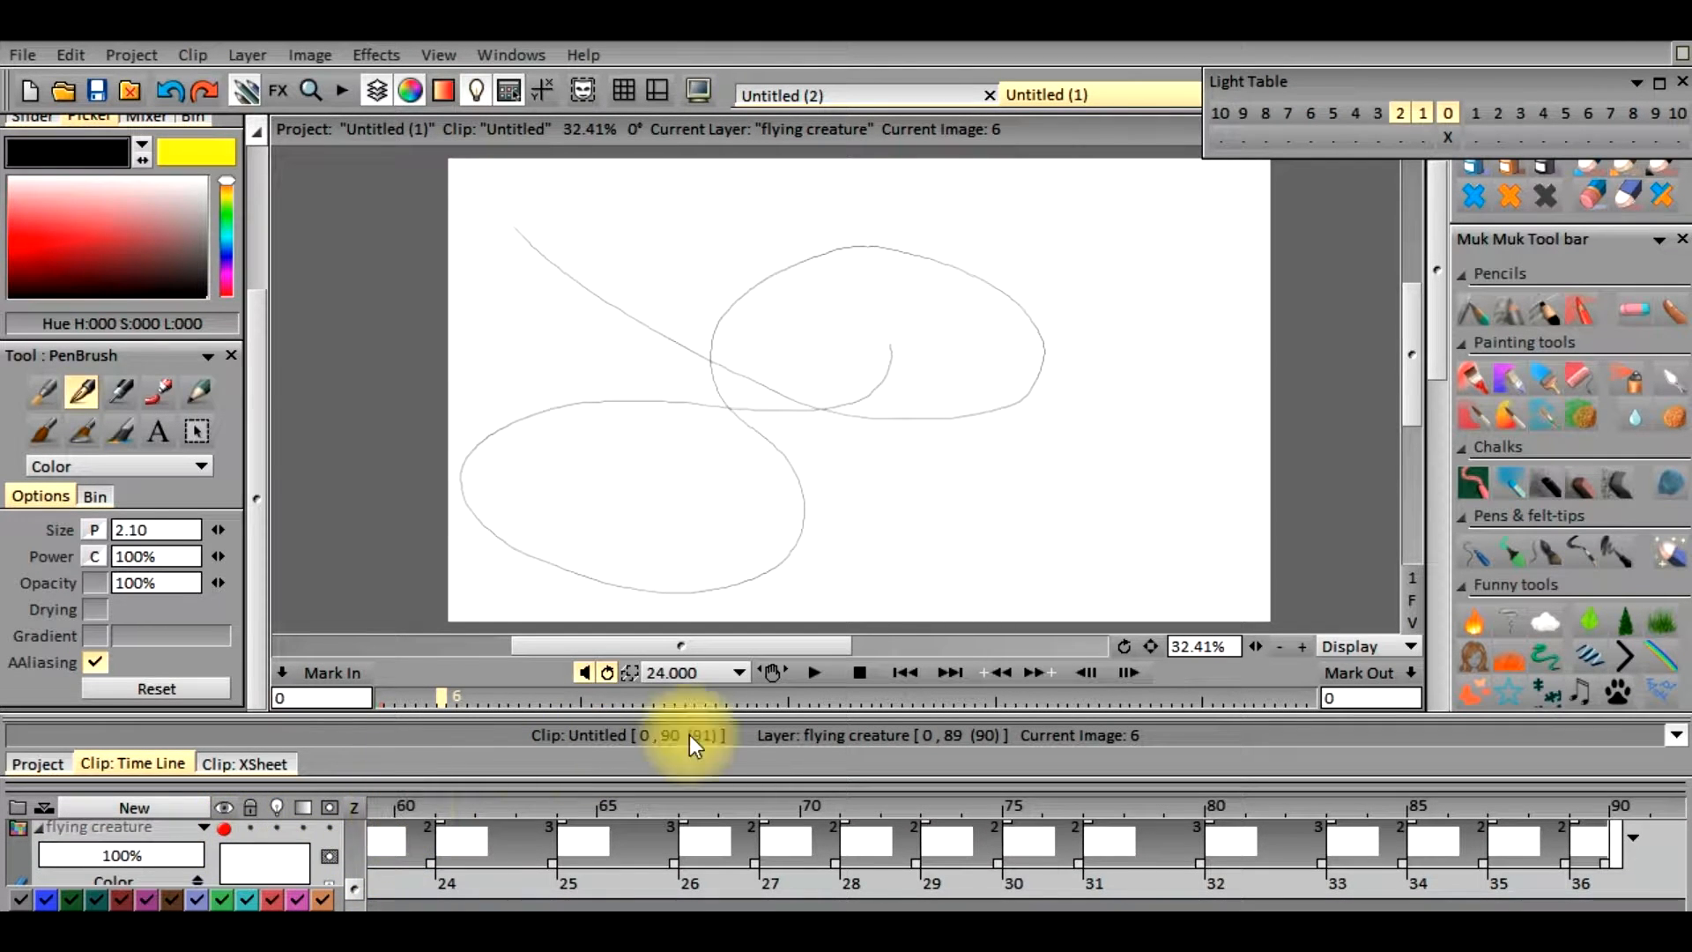
left_click(901, 679)
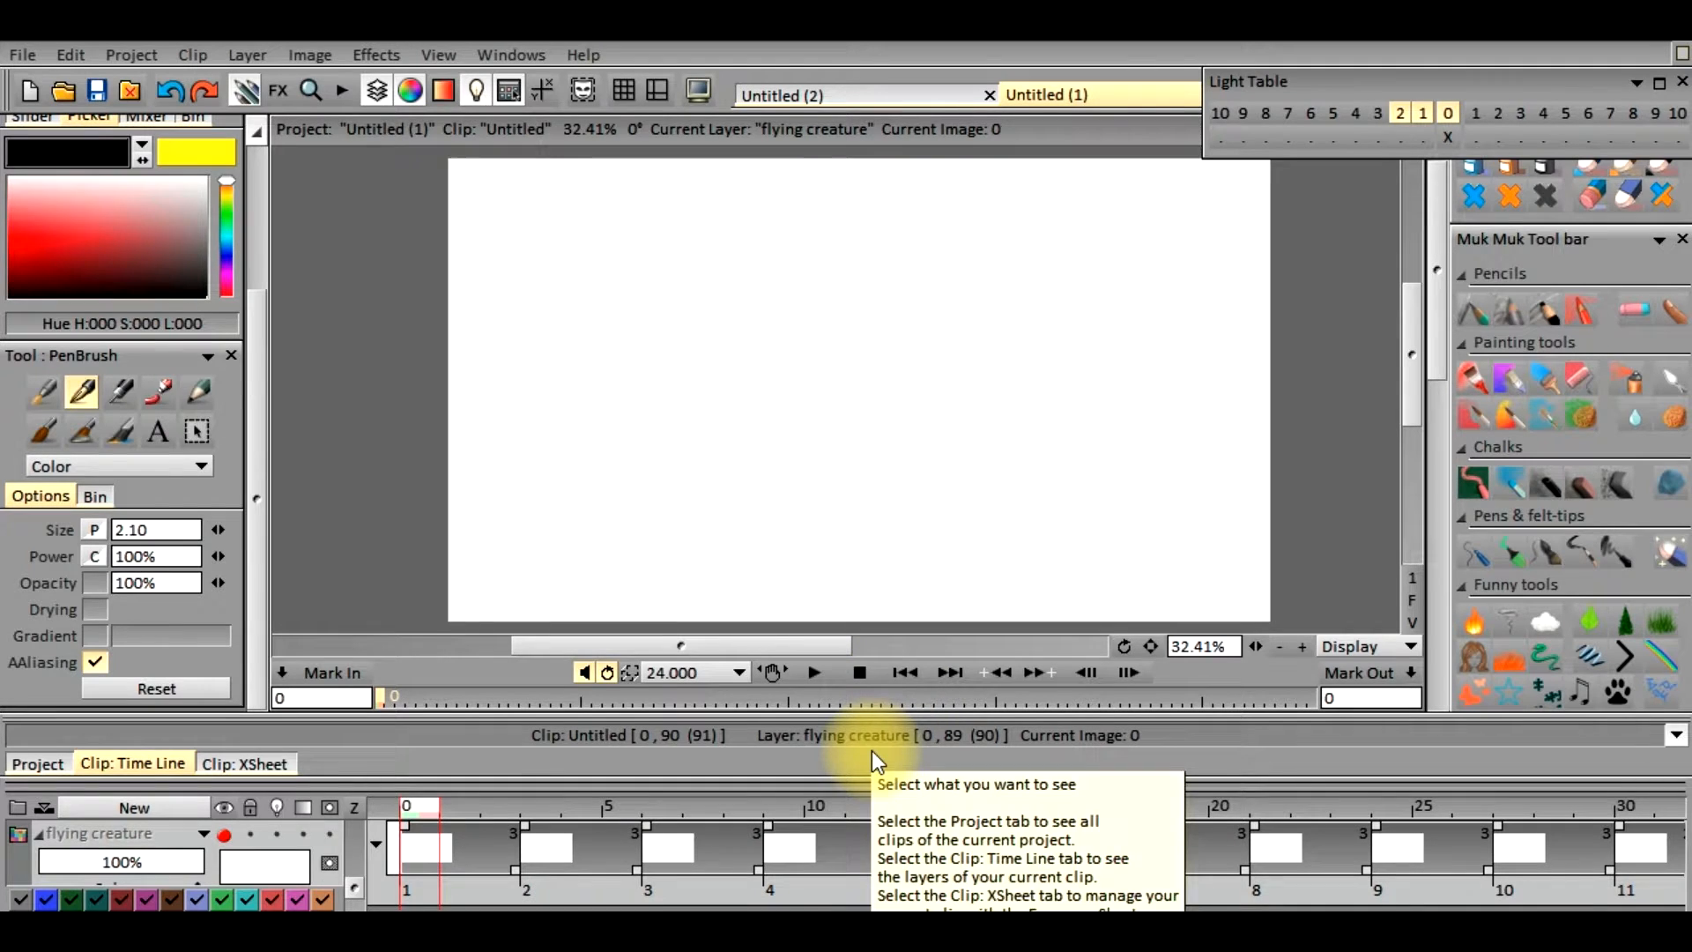
left_click(225, 836)
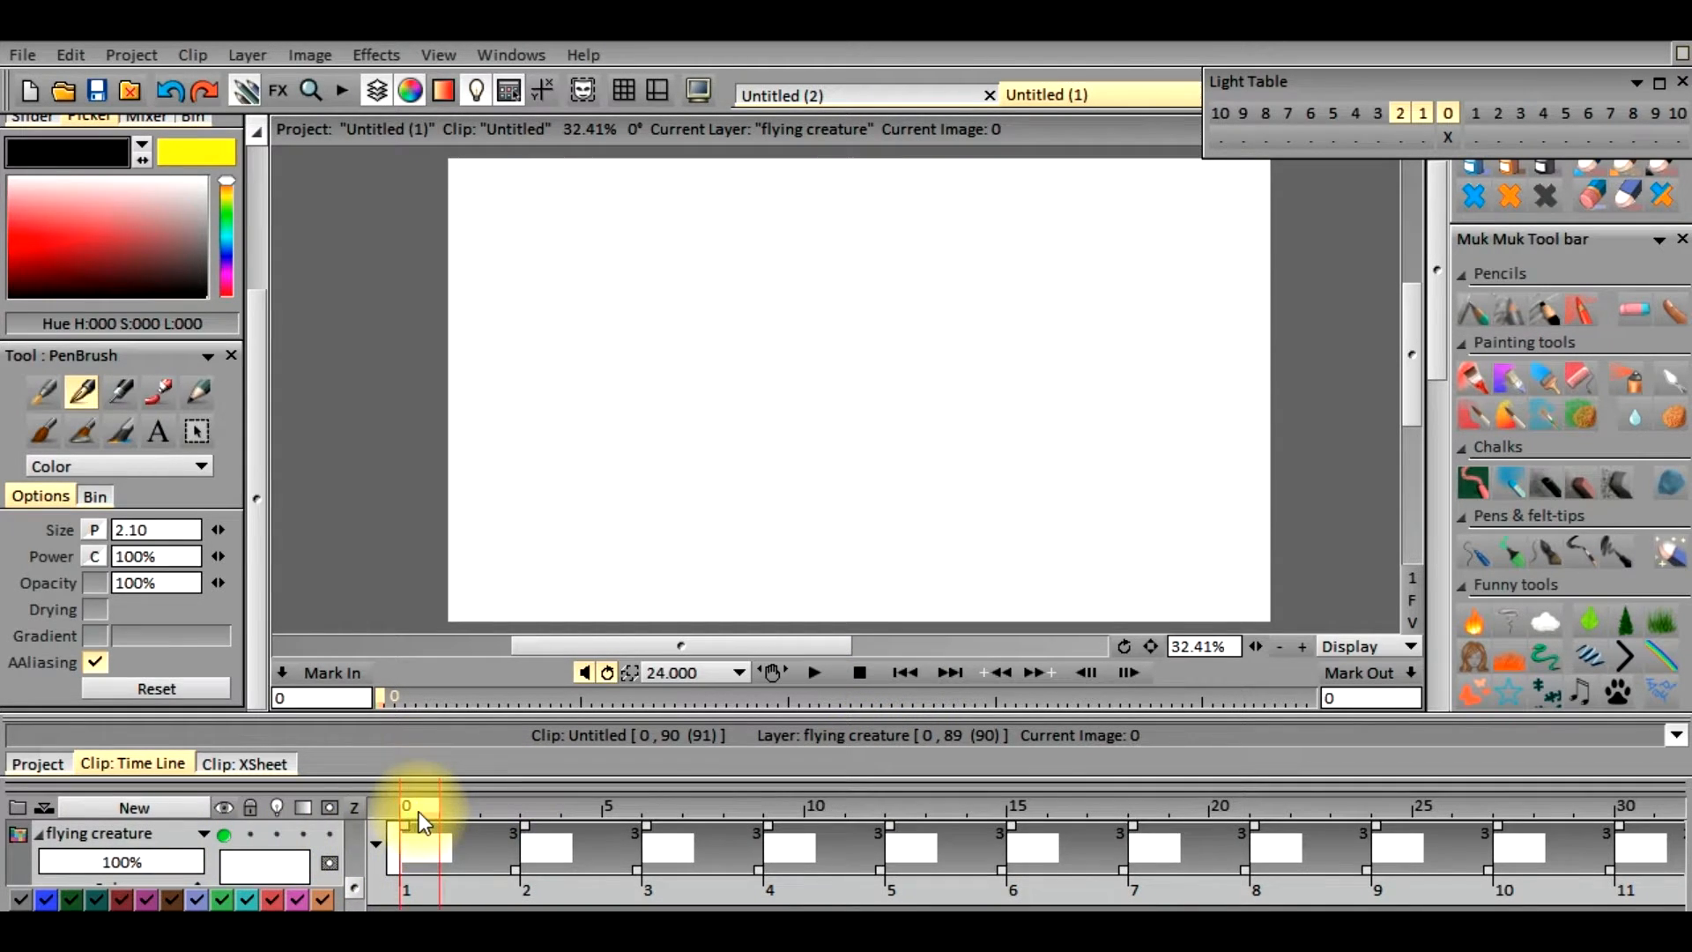
Scrub through the flying creature's first drawings up to frame 9 to examine its position along the guide path
left_click(460, 807)
left_click_drag(455, 811, 557, 812)
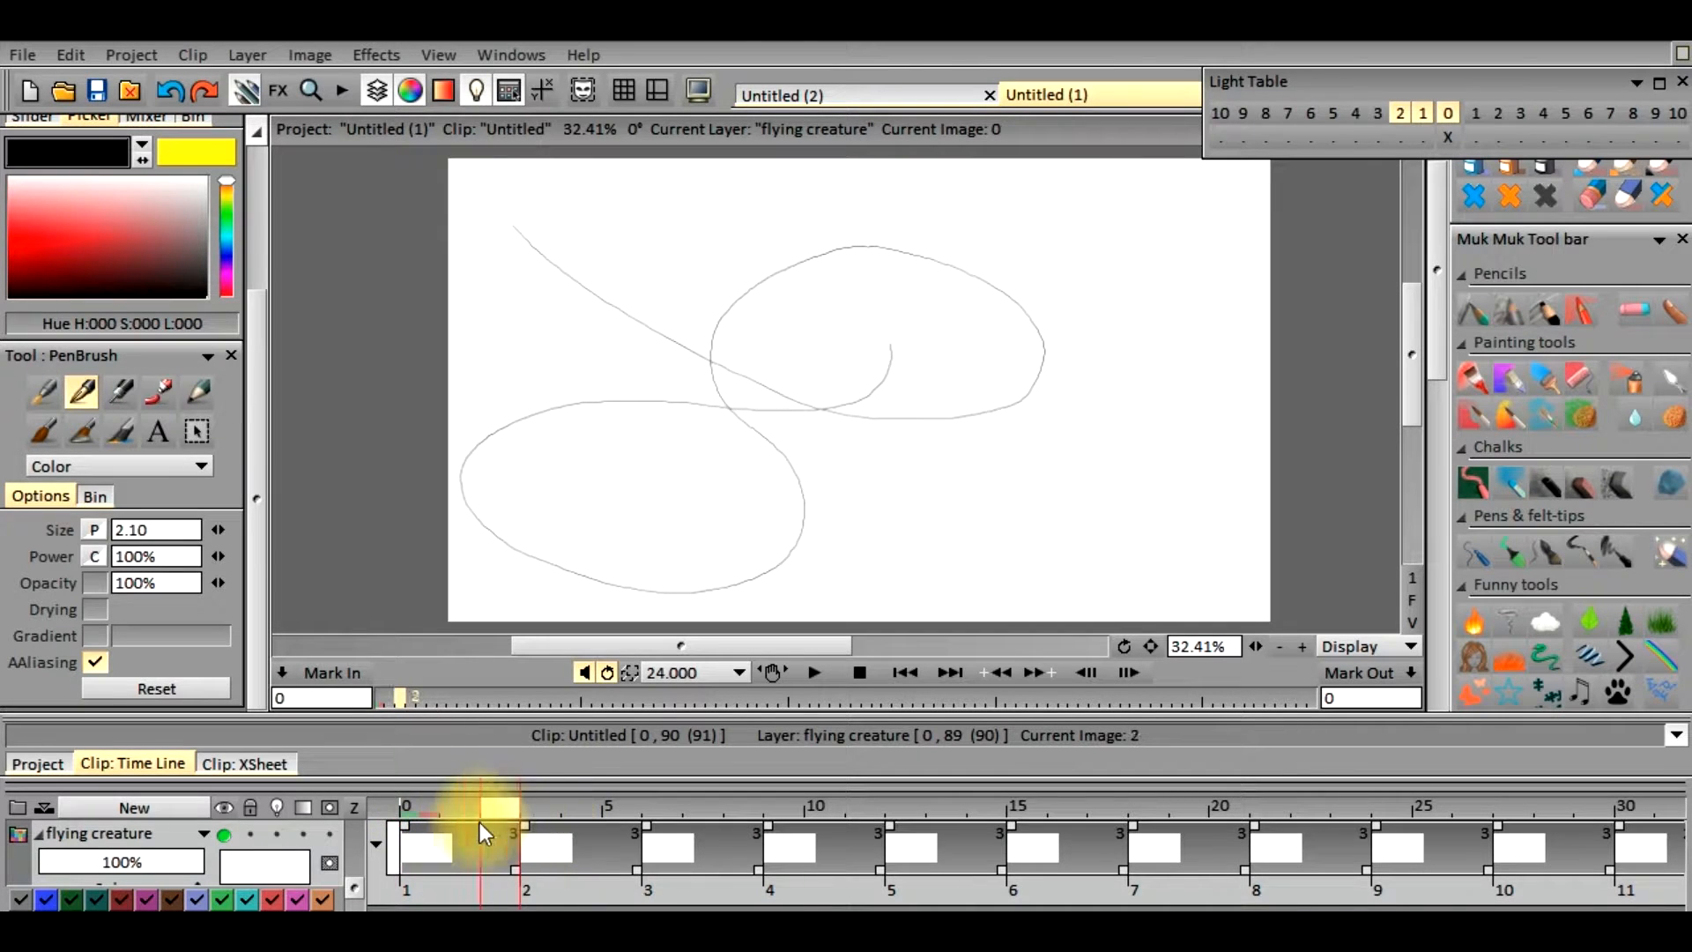
mouse_move(506, 822)
left_mouse_down()
mouse_move(612, 817)
mouse_move(542, 818)
left_mouse_up()
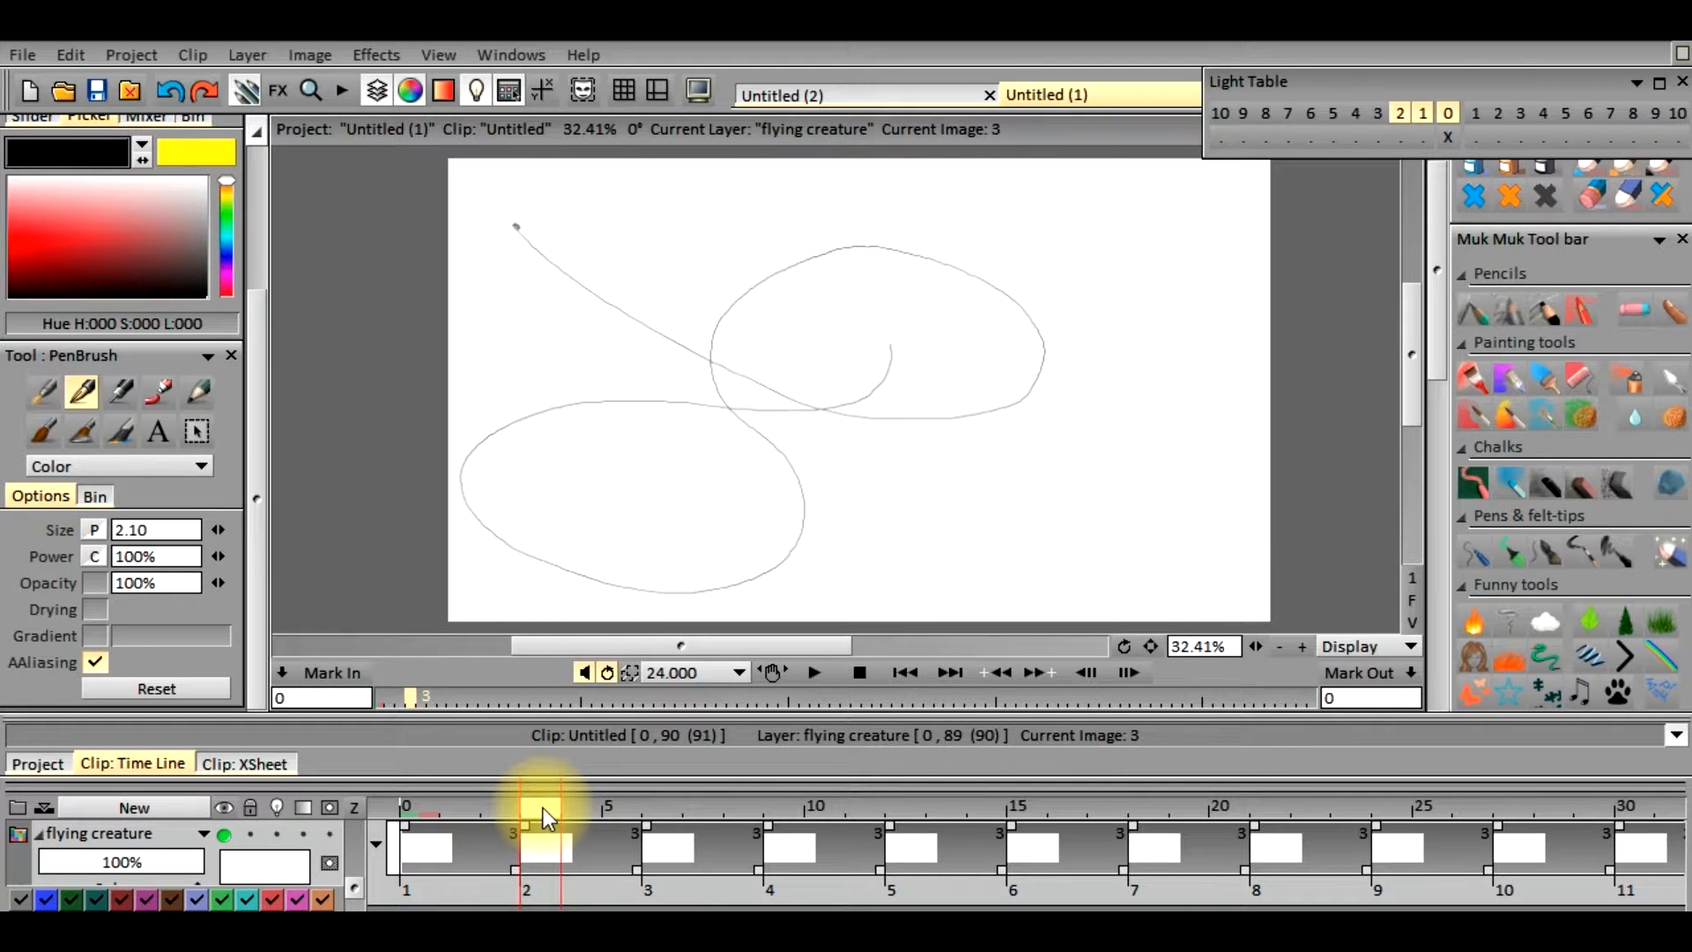
left_click_drag(541, 807, 617, 807)
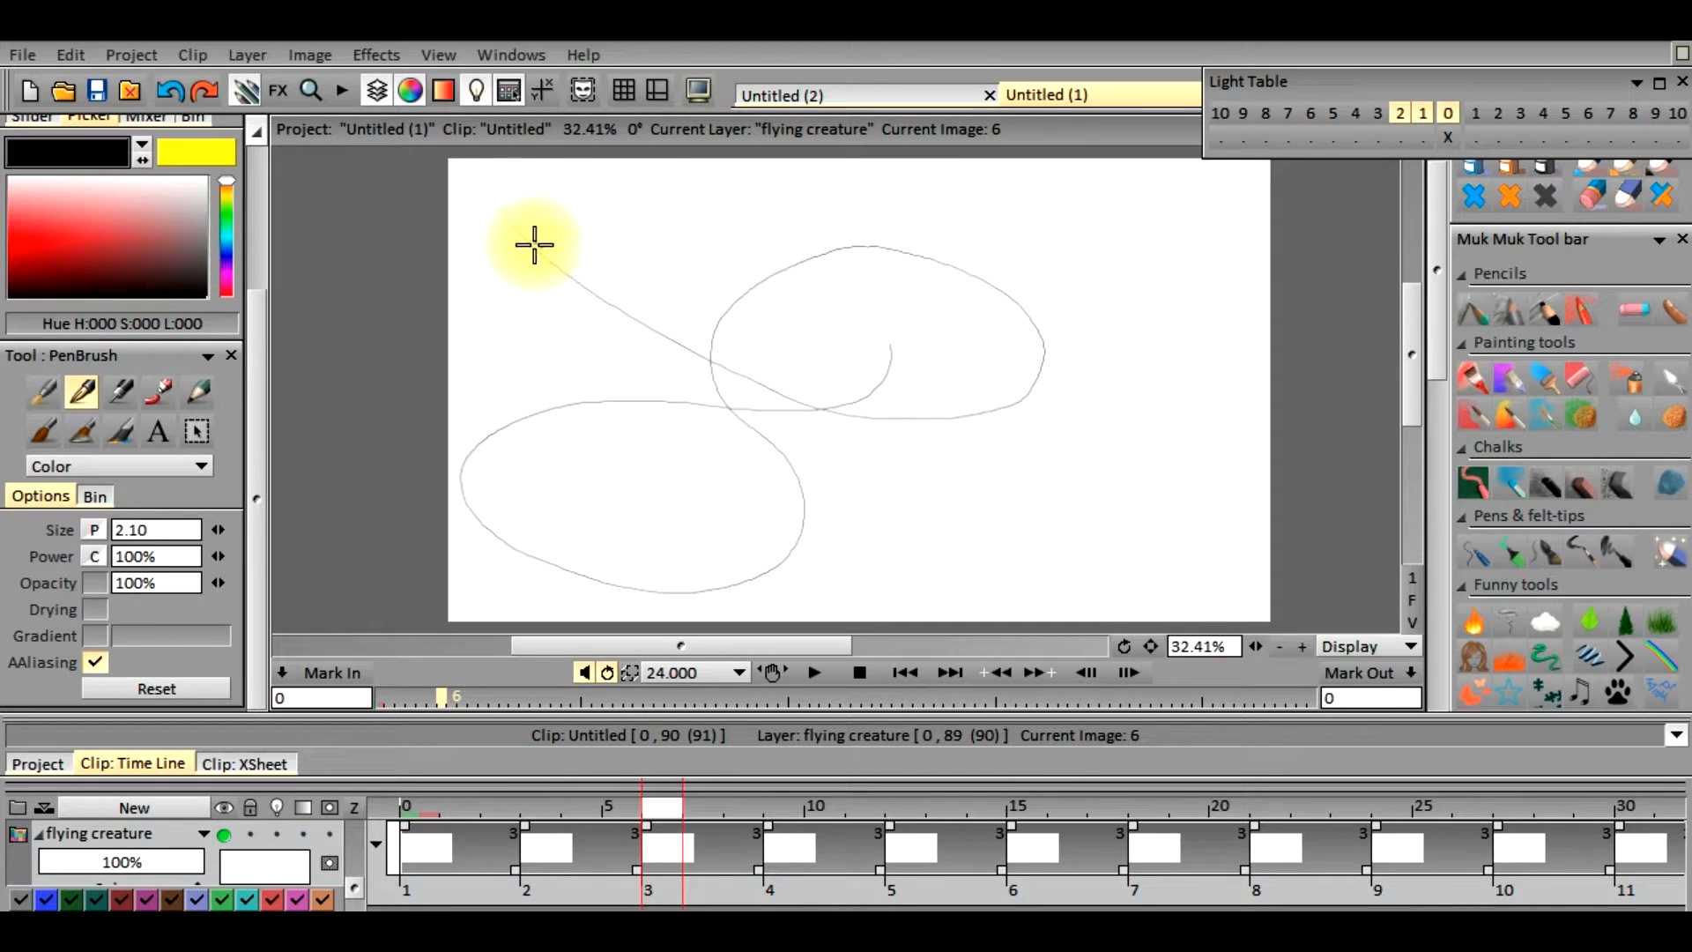
left_click_drag(721, 811, 781, 838)
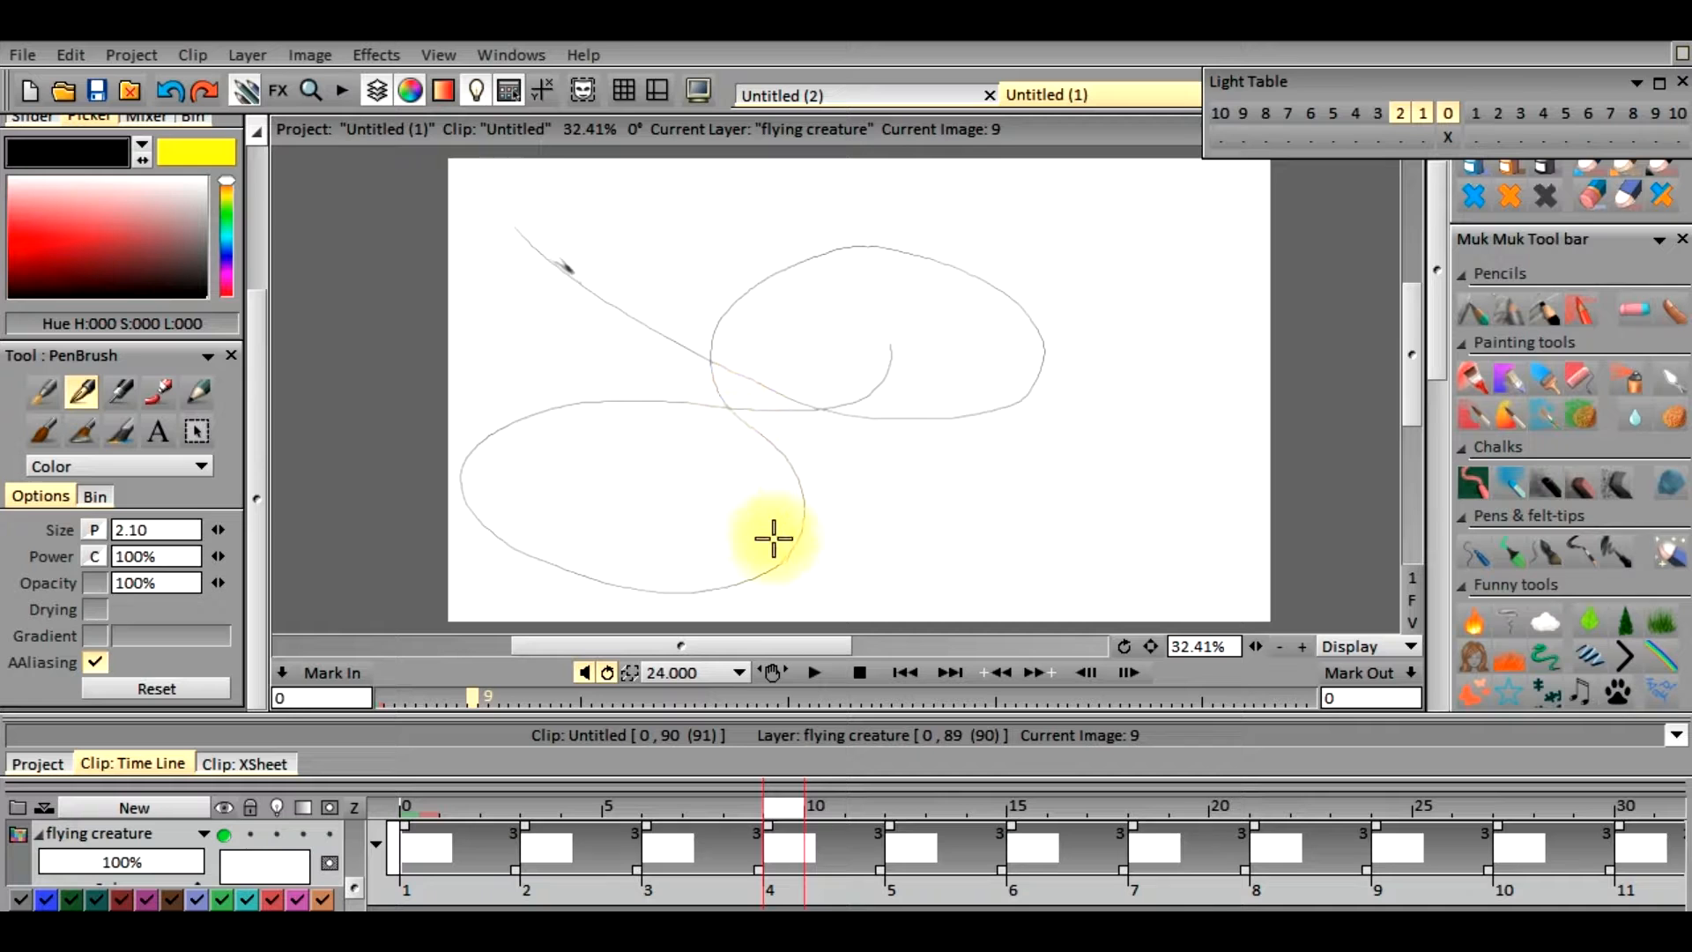
left_click_drag(779, 809, 546, 806)
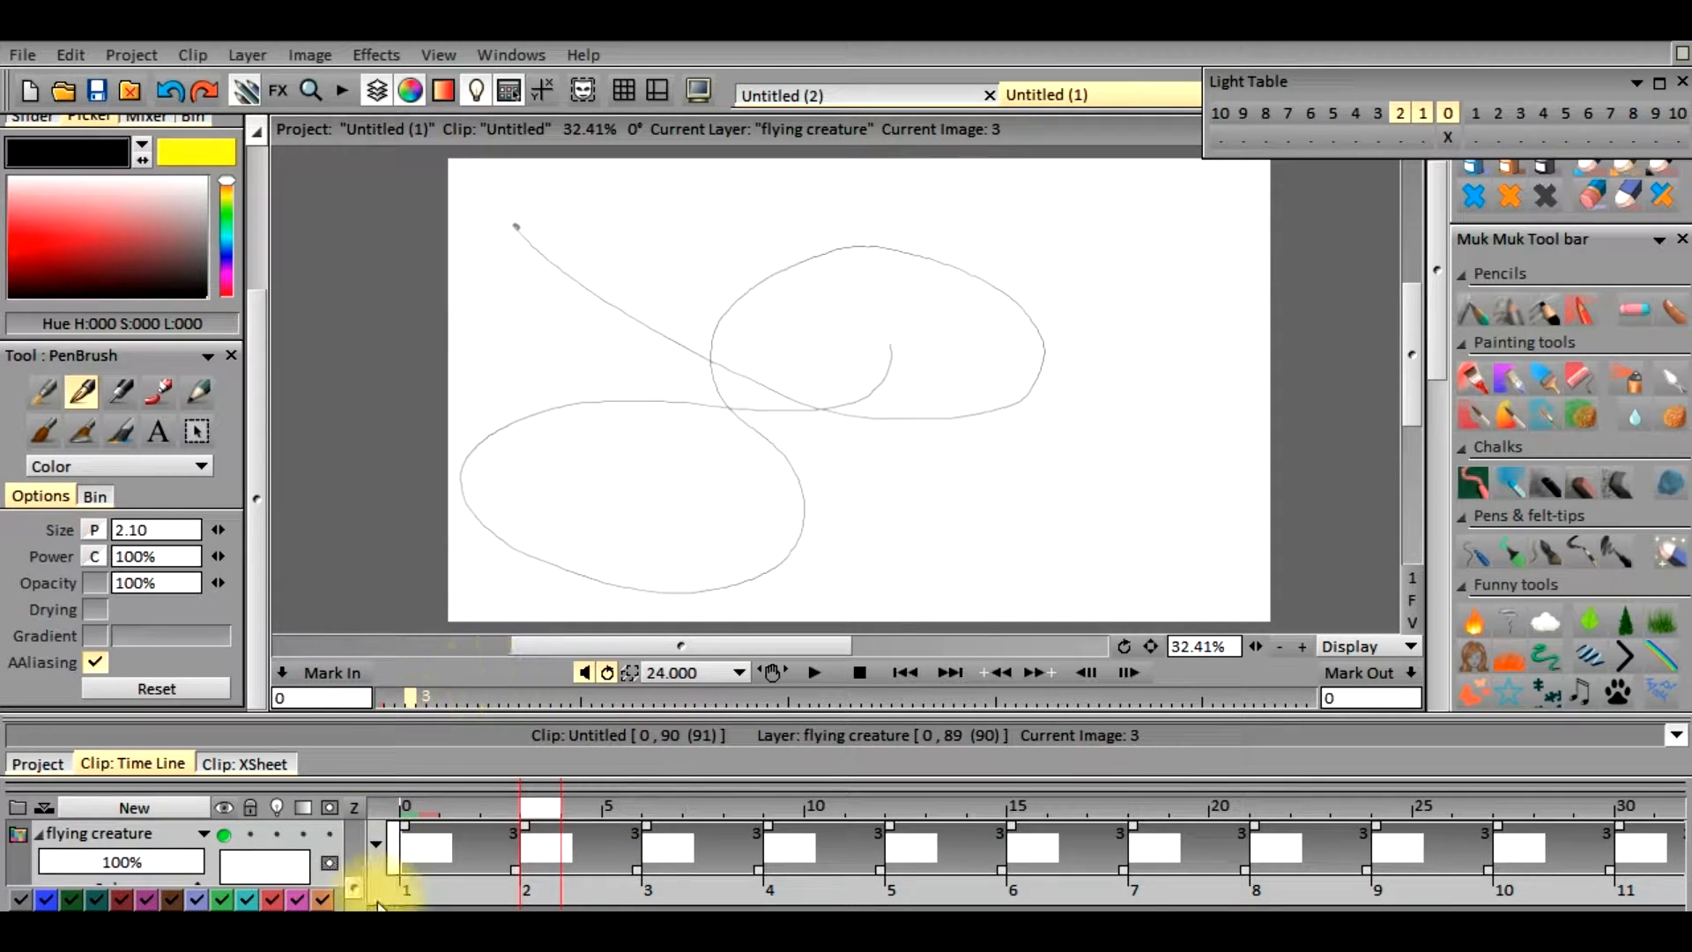
Lower the guide layer's opacity to 47%
left_click(358, 885)
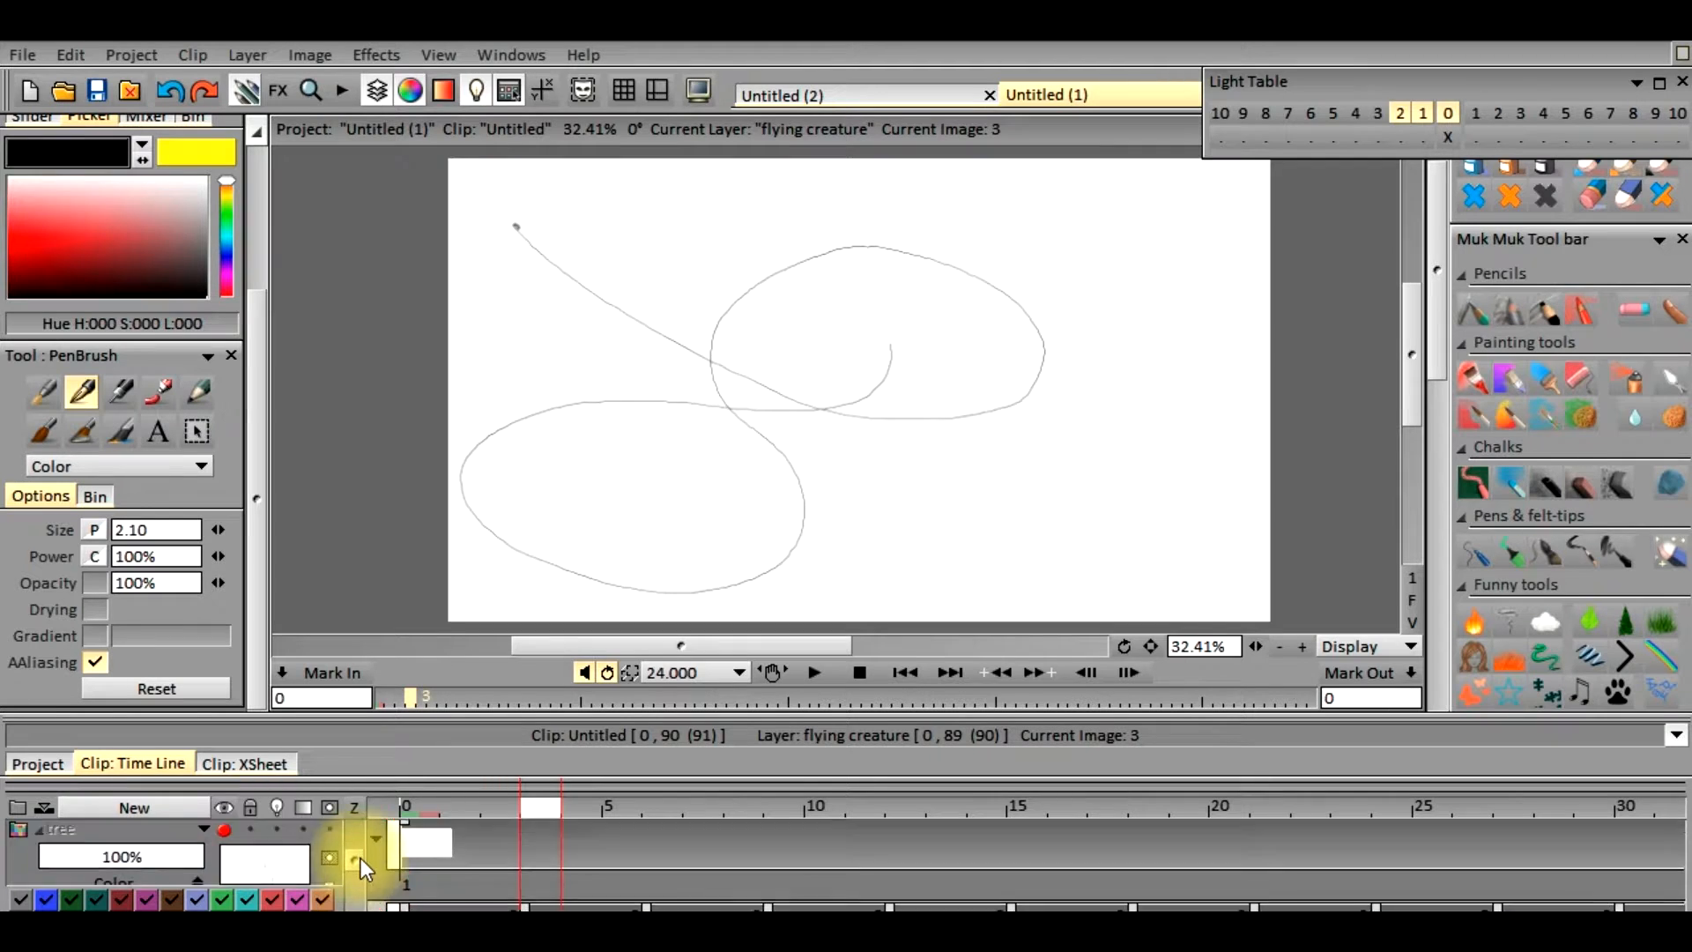
left_click_drag(356, 834, 356, 828)
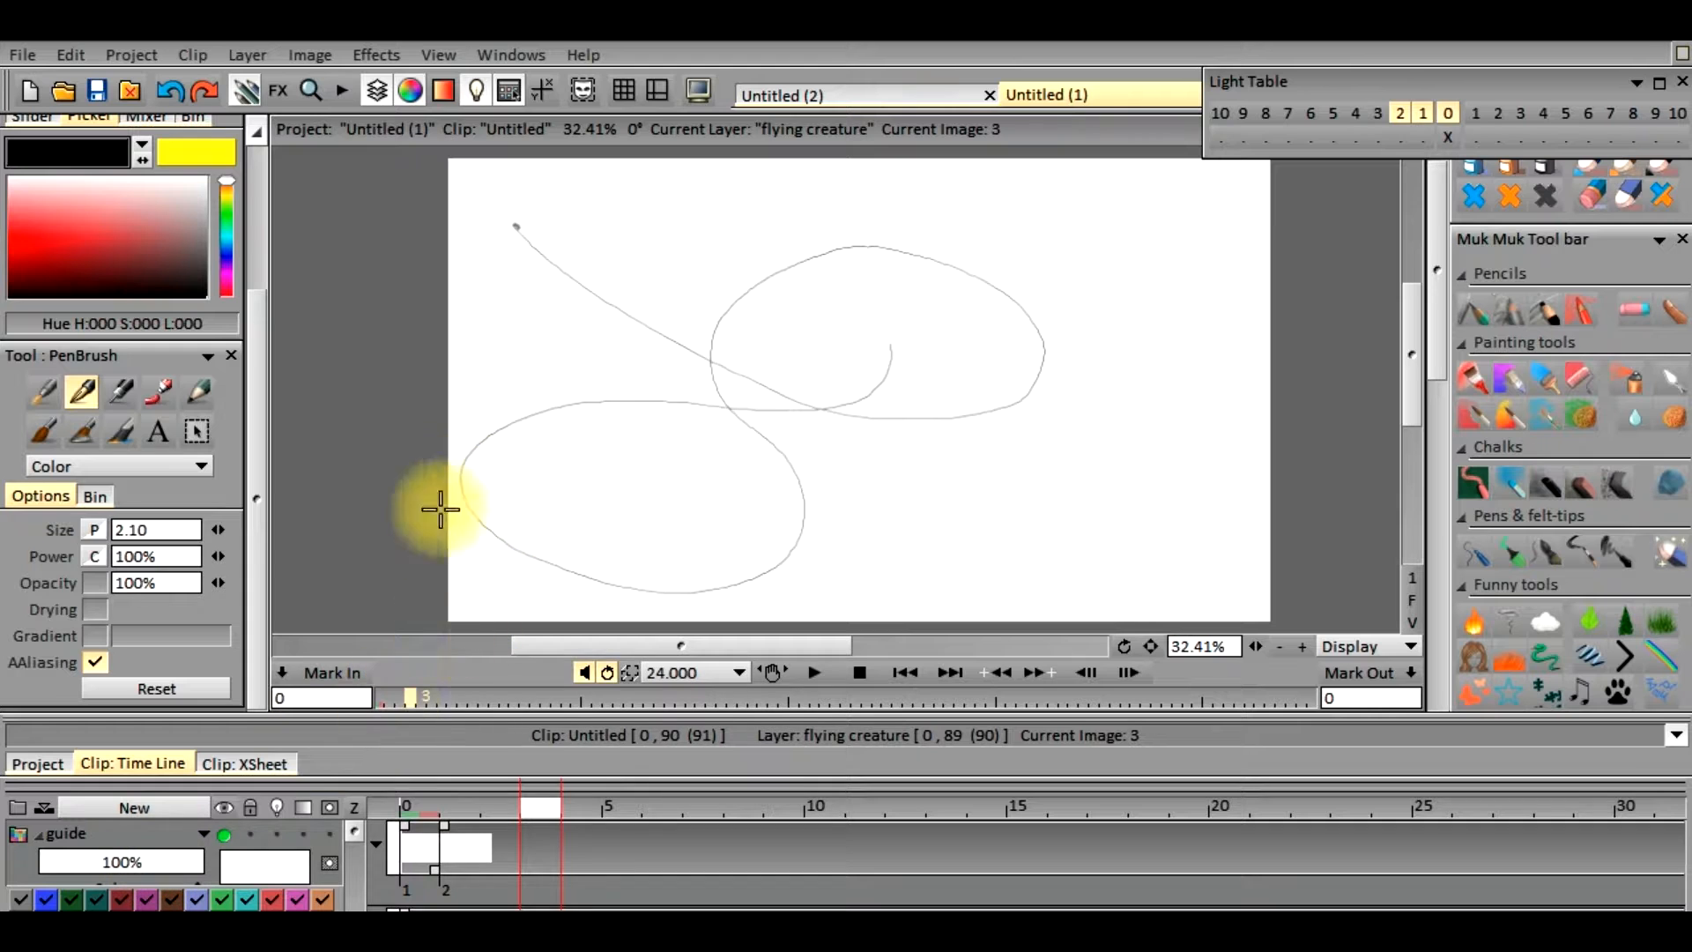
left_click(168, 860)
left_click_drag(129, 860, 92, 860)
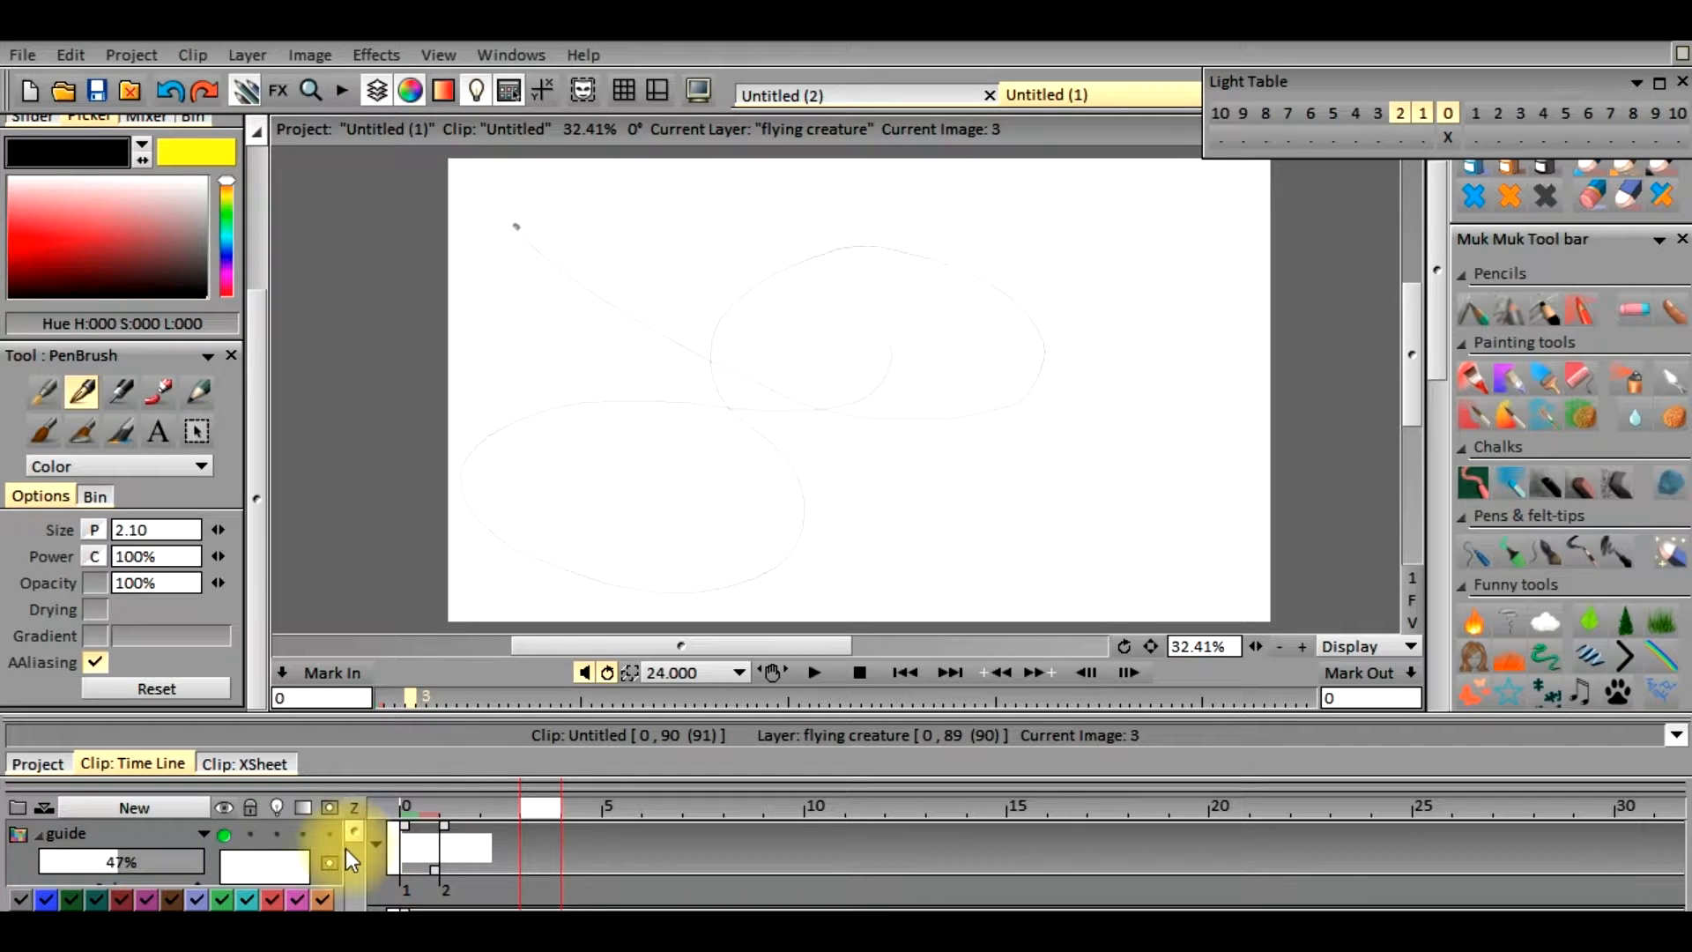
Scrub and play back the clip several times to examine the creature's flight along the guide path
left_click_drag(537, 808, 1516, 819)
left_click_drag(1133, 849, 536, 769)
left_click(816, 672)
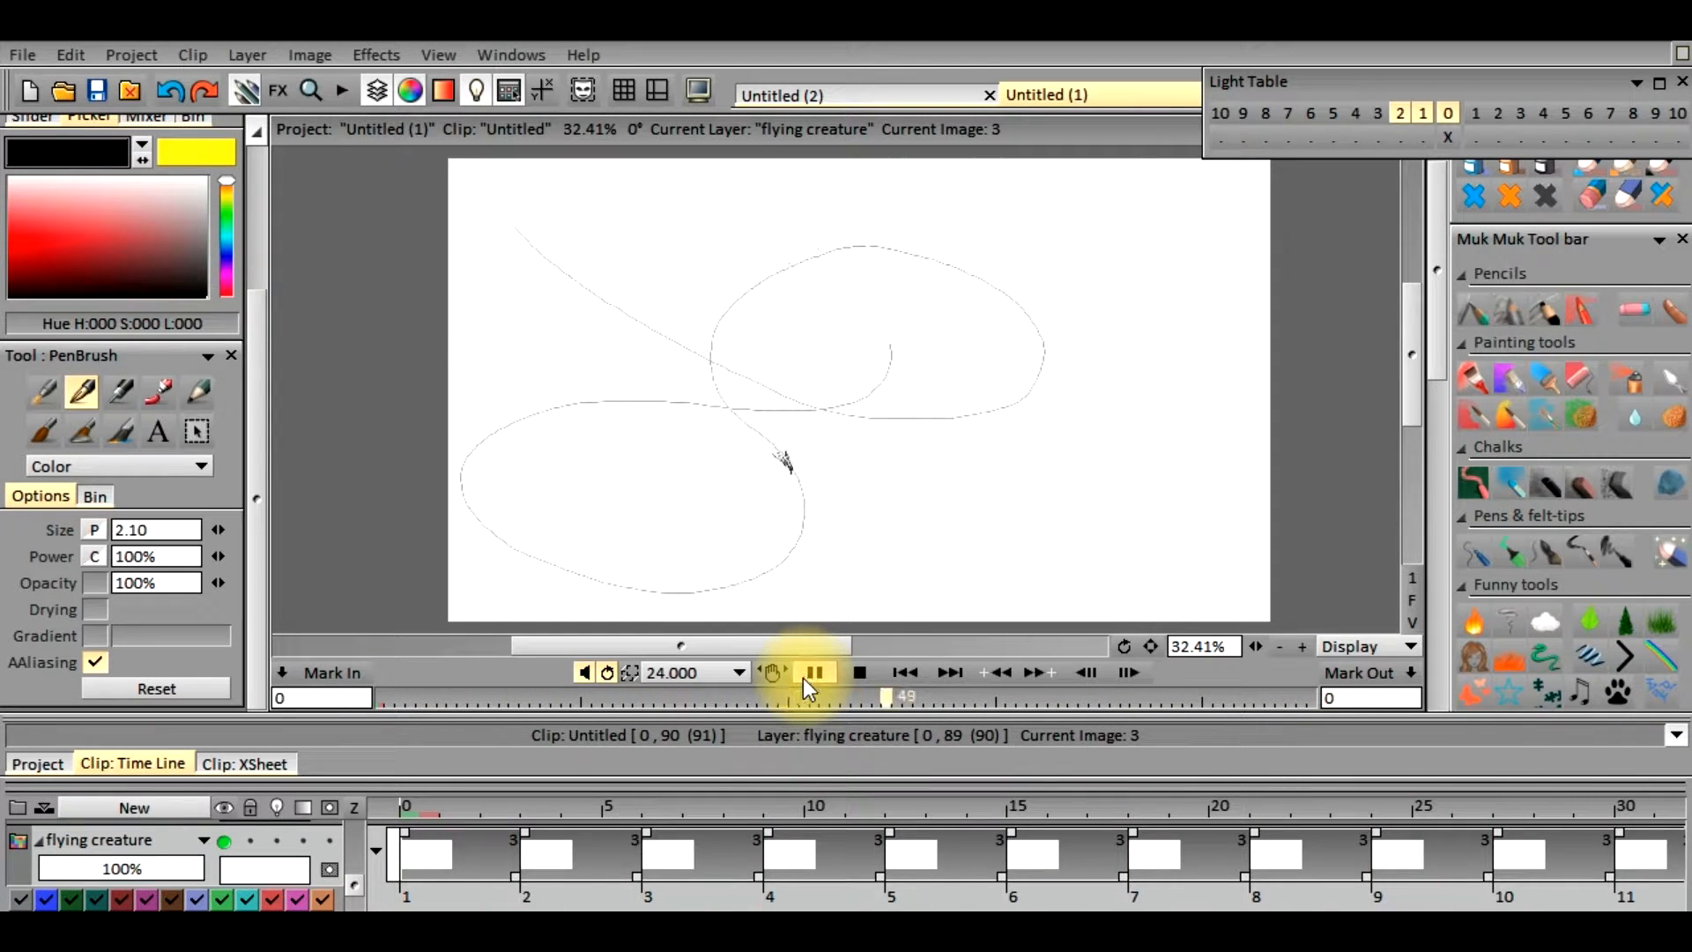
left_click(815, 675)
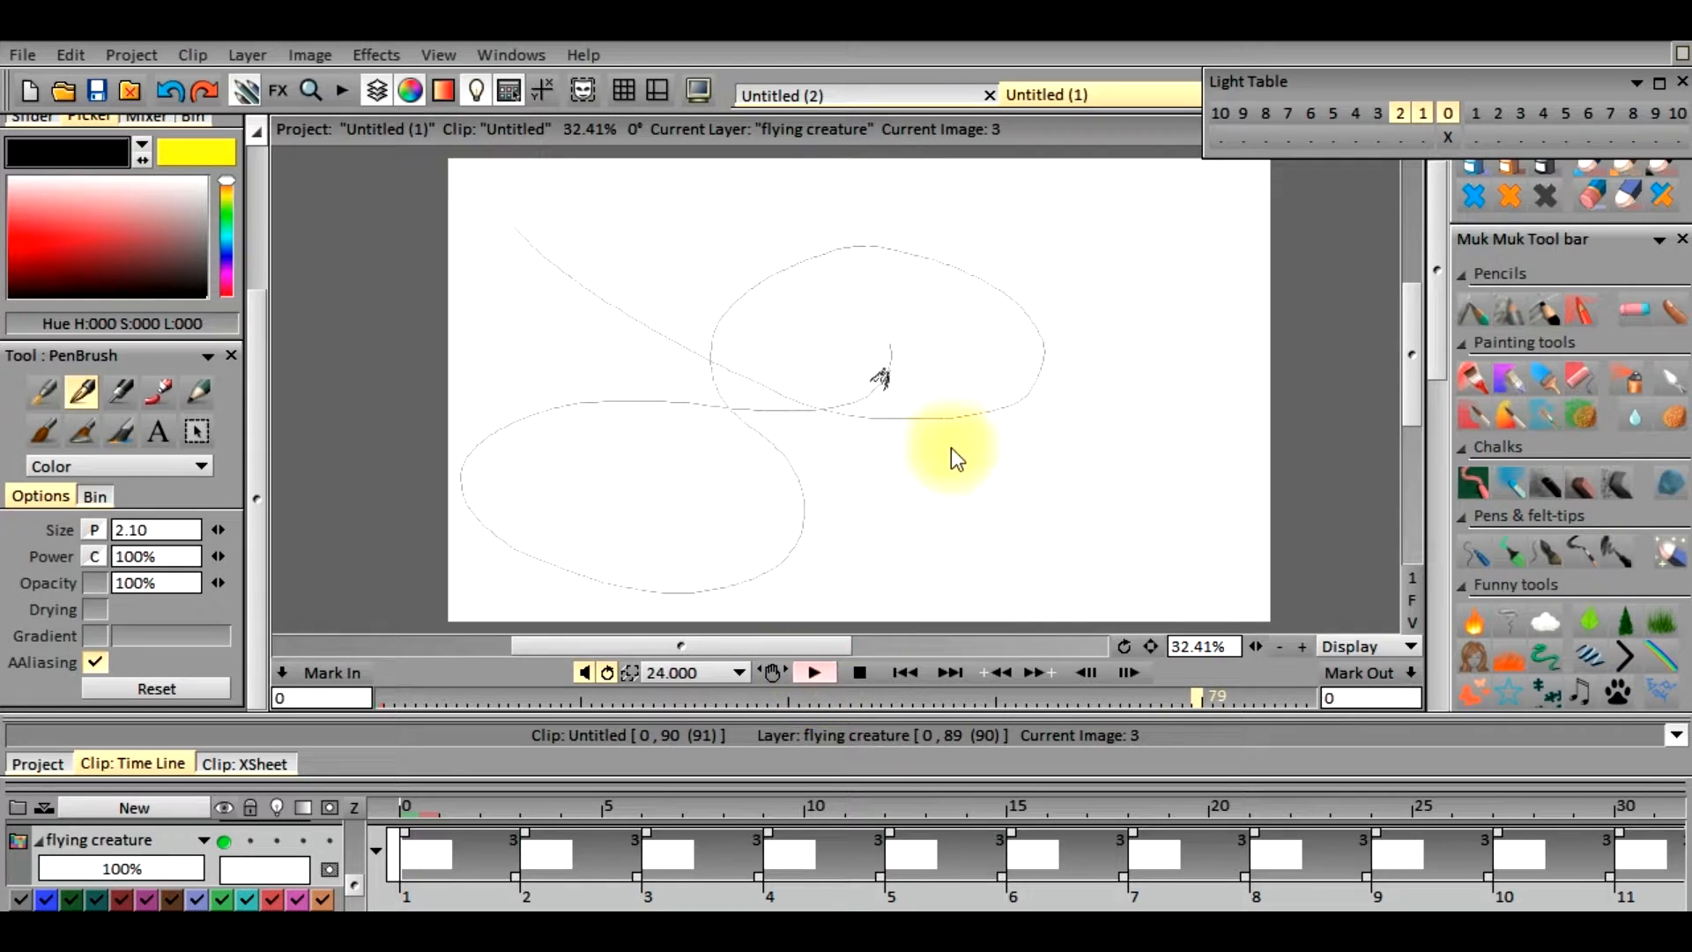
left_click(808, 679)
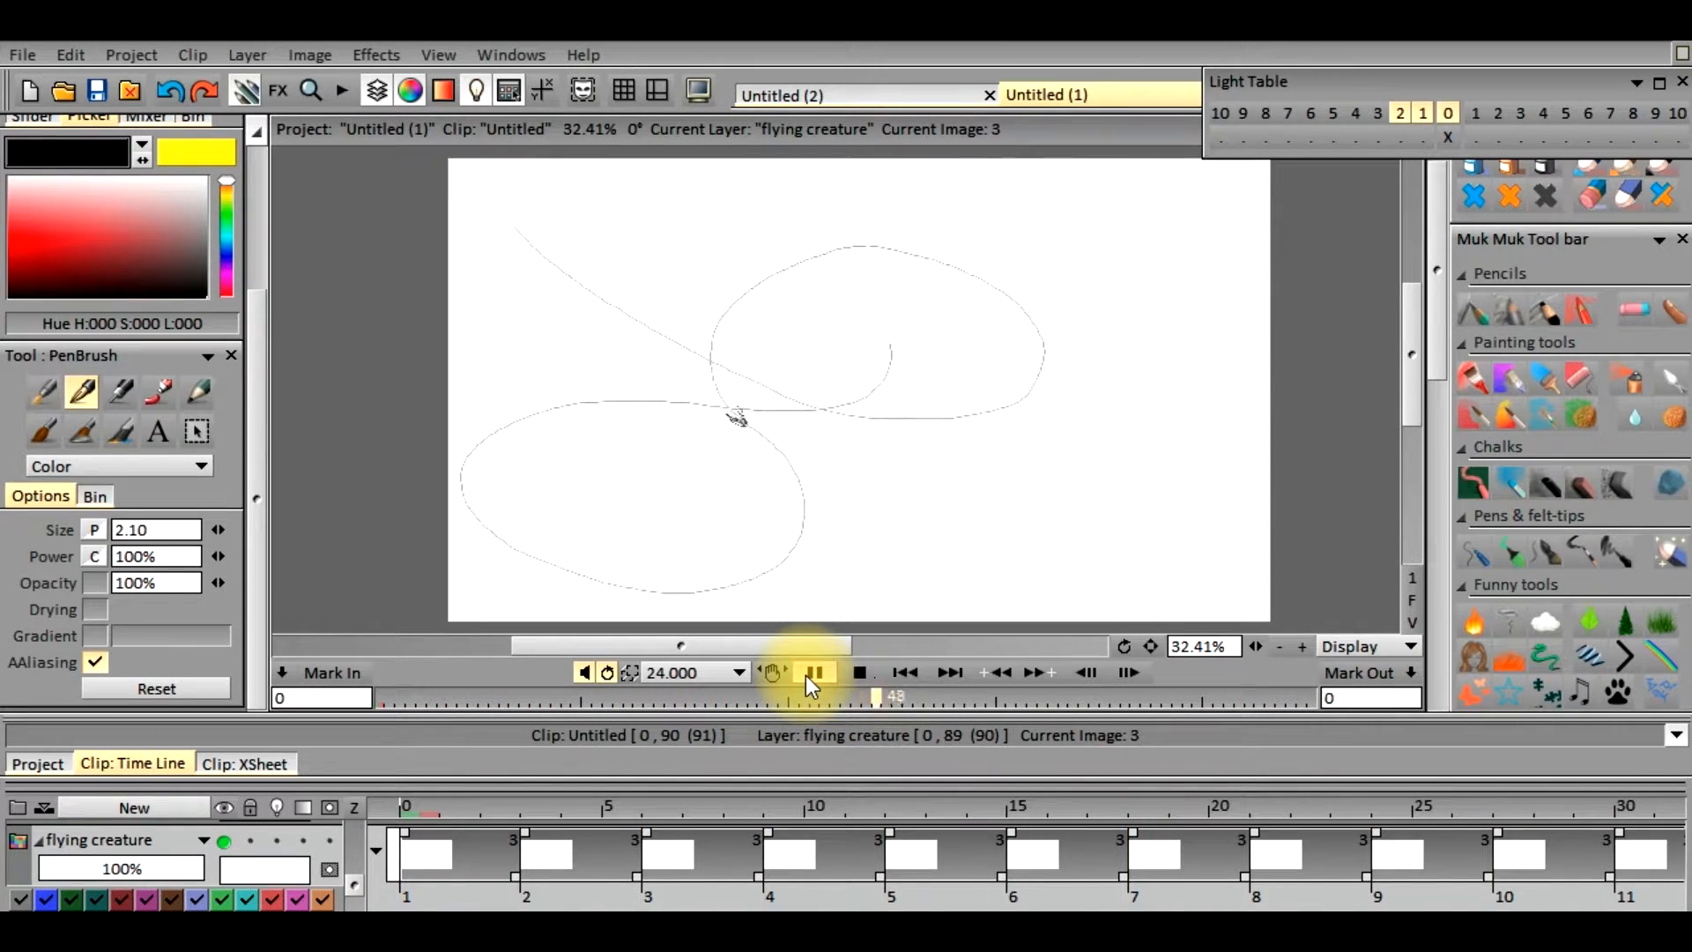
left_click(811, 674)
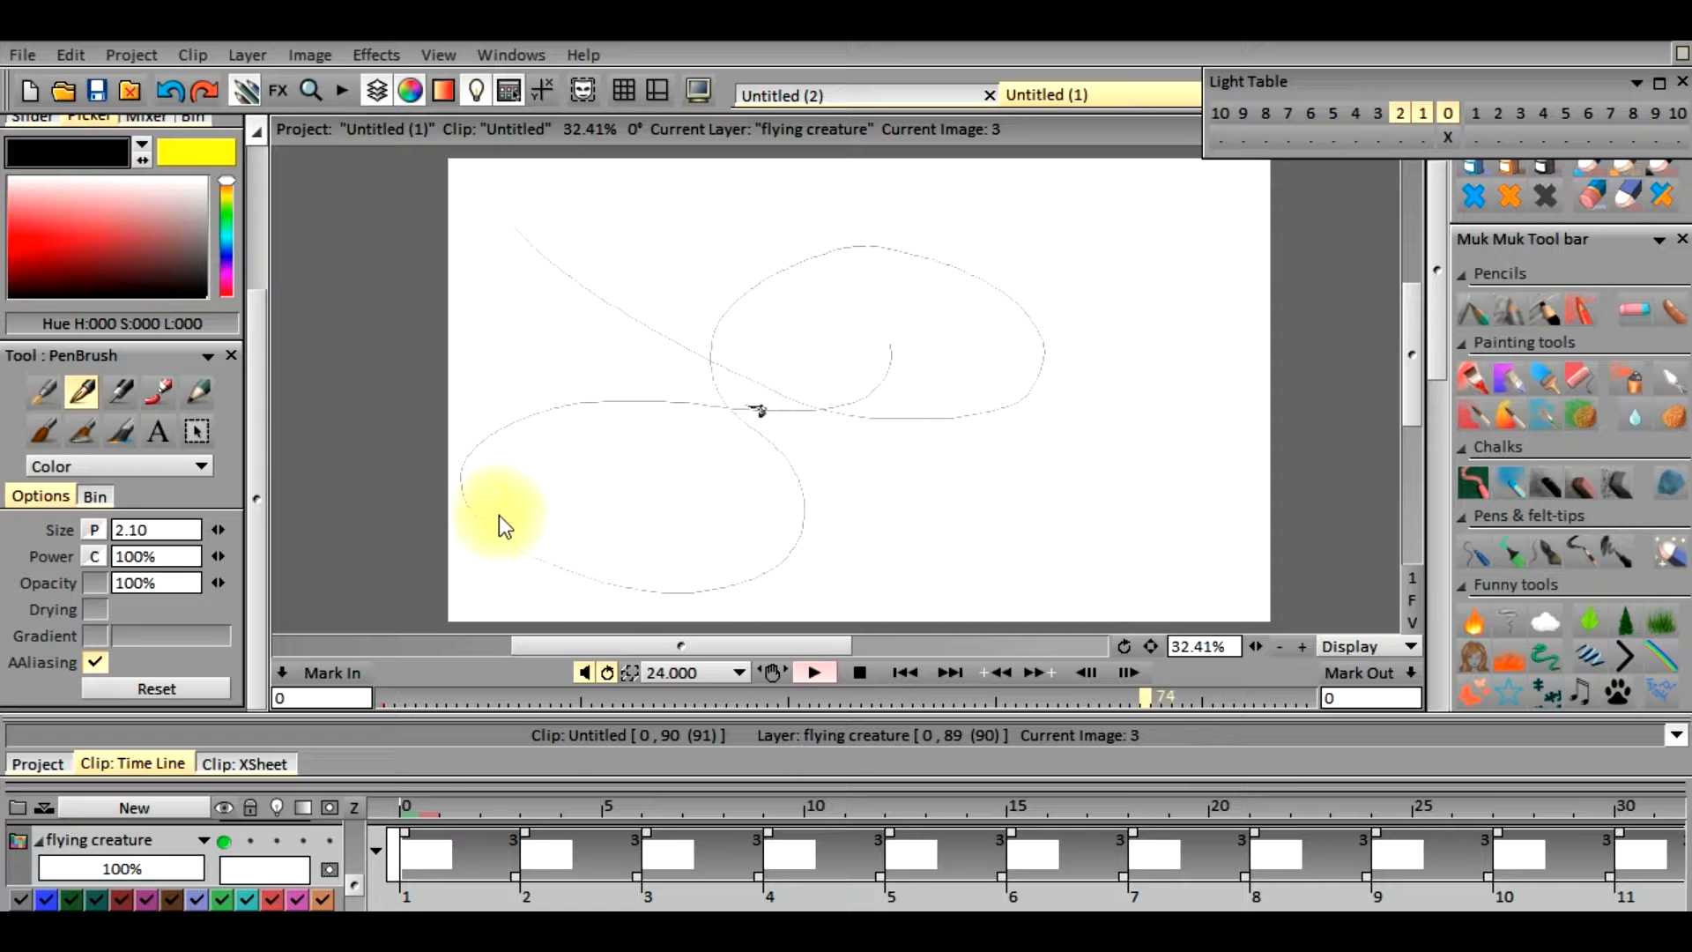
left_click(782, 431)
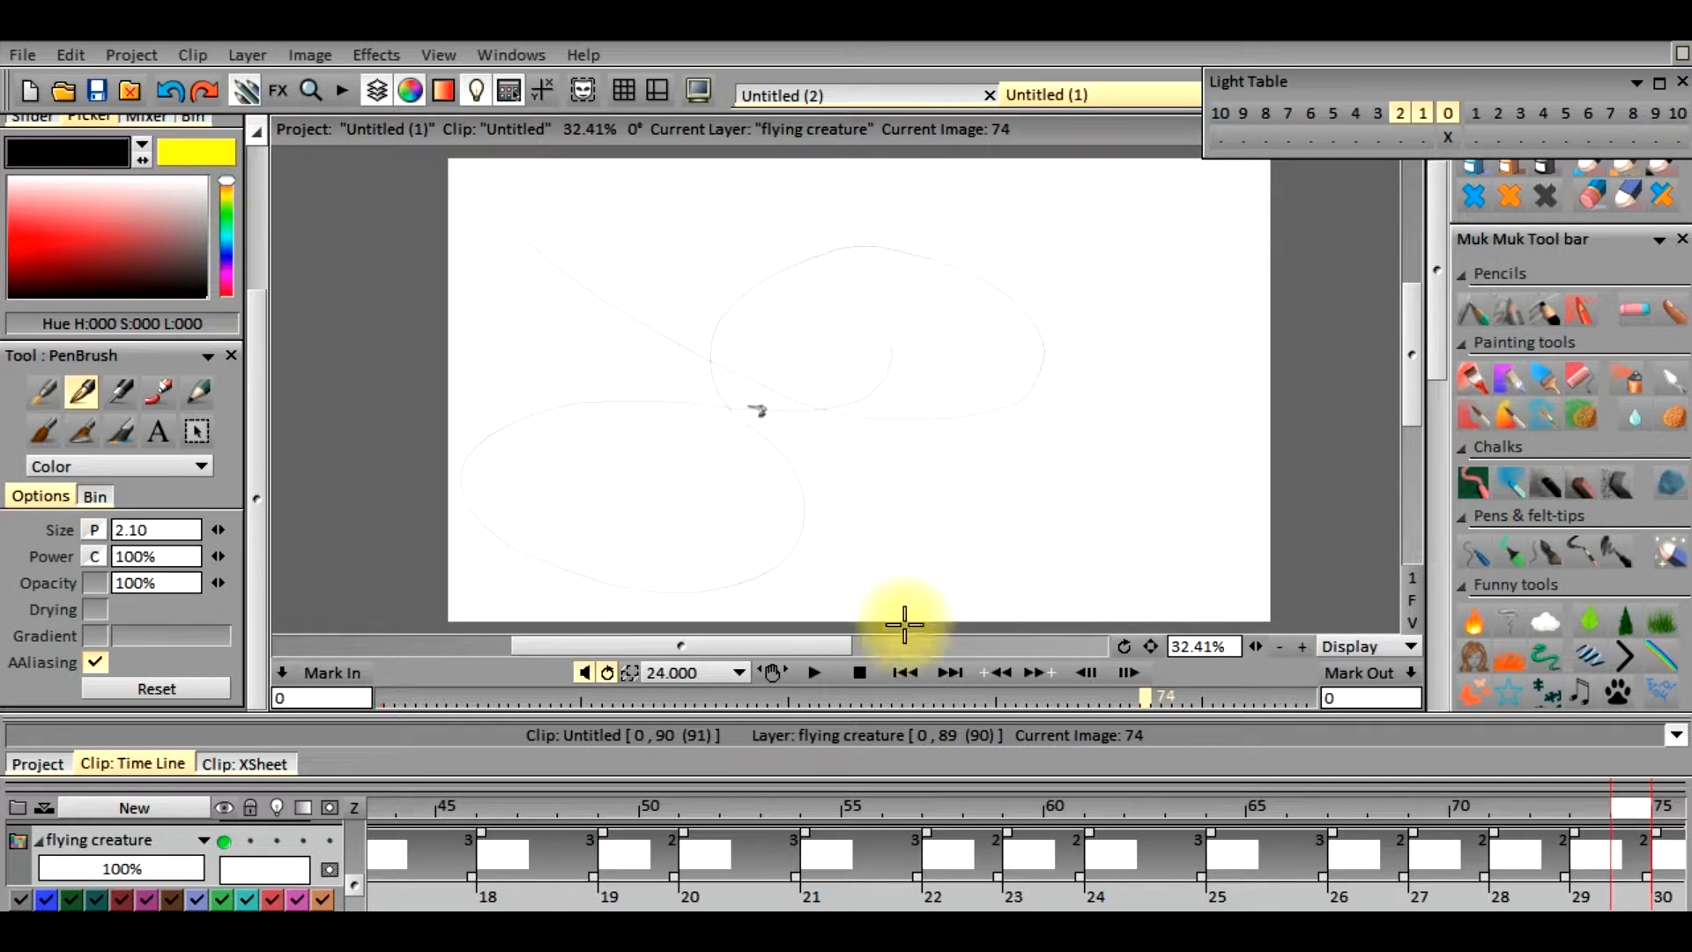
left_click(807, 675)
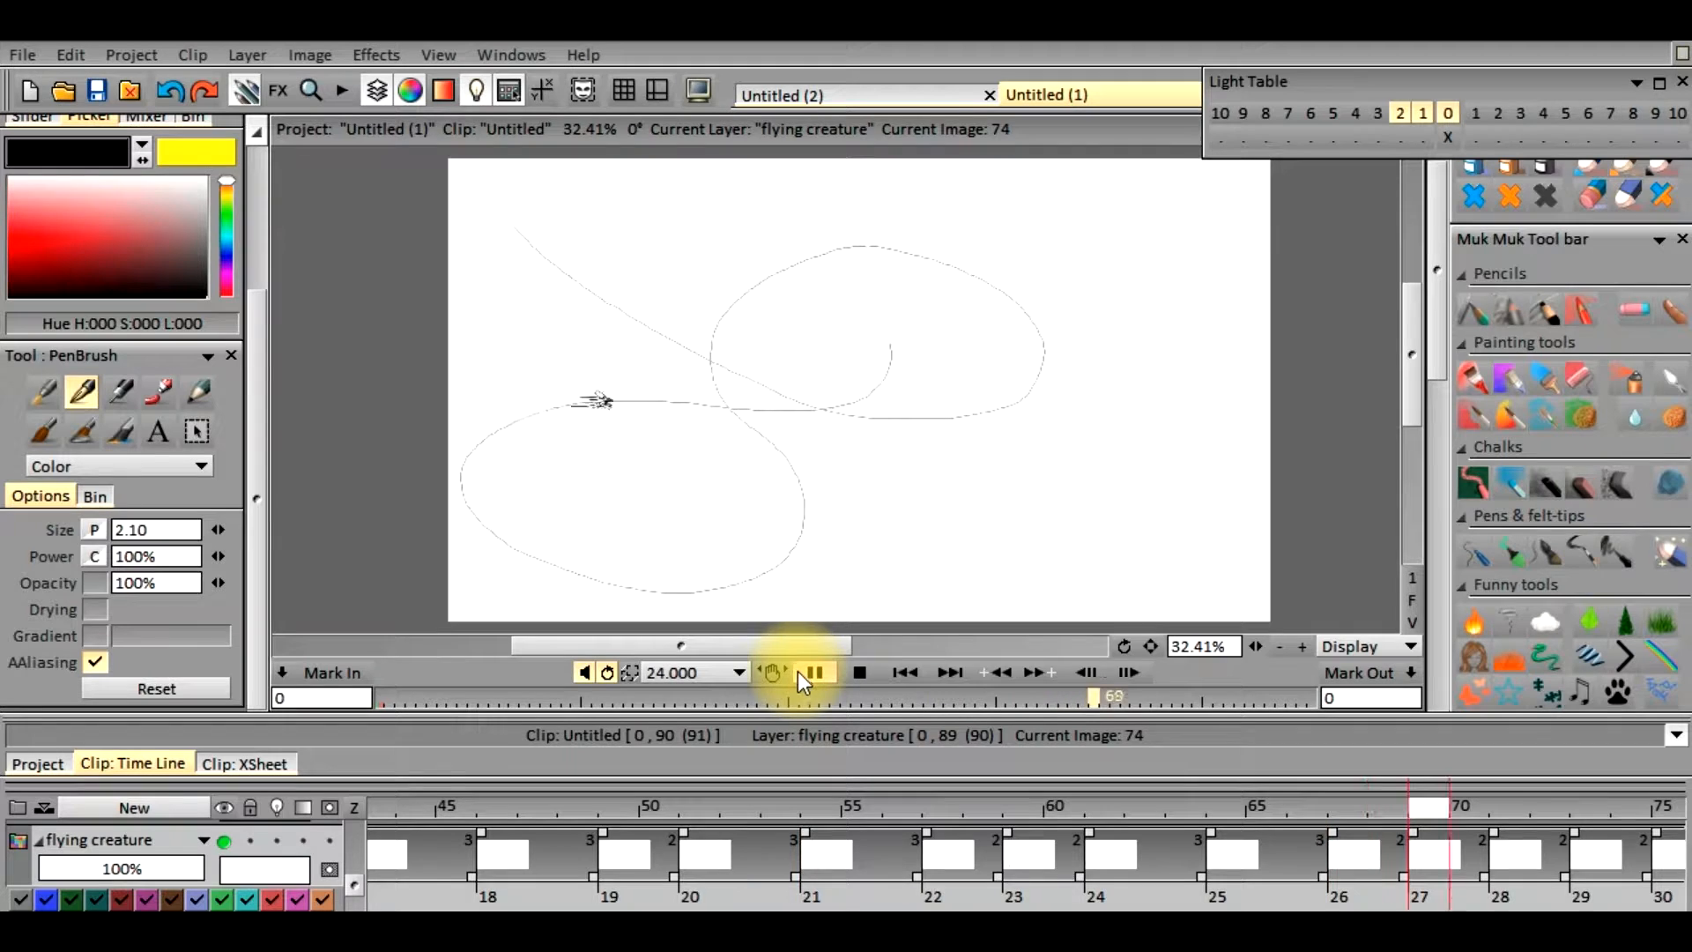
left_click(806, 665)
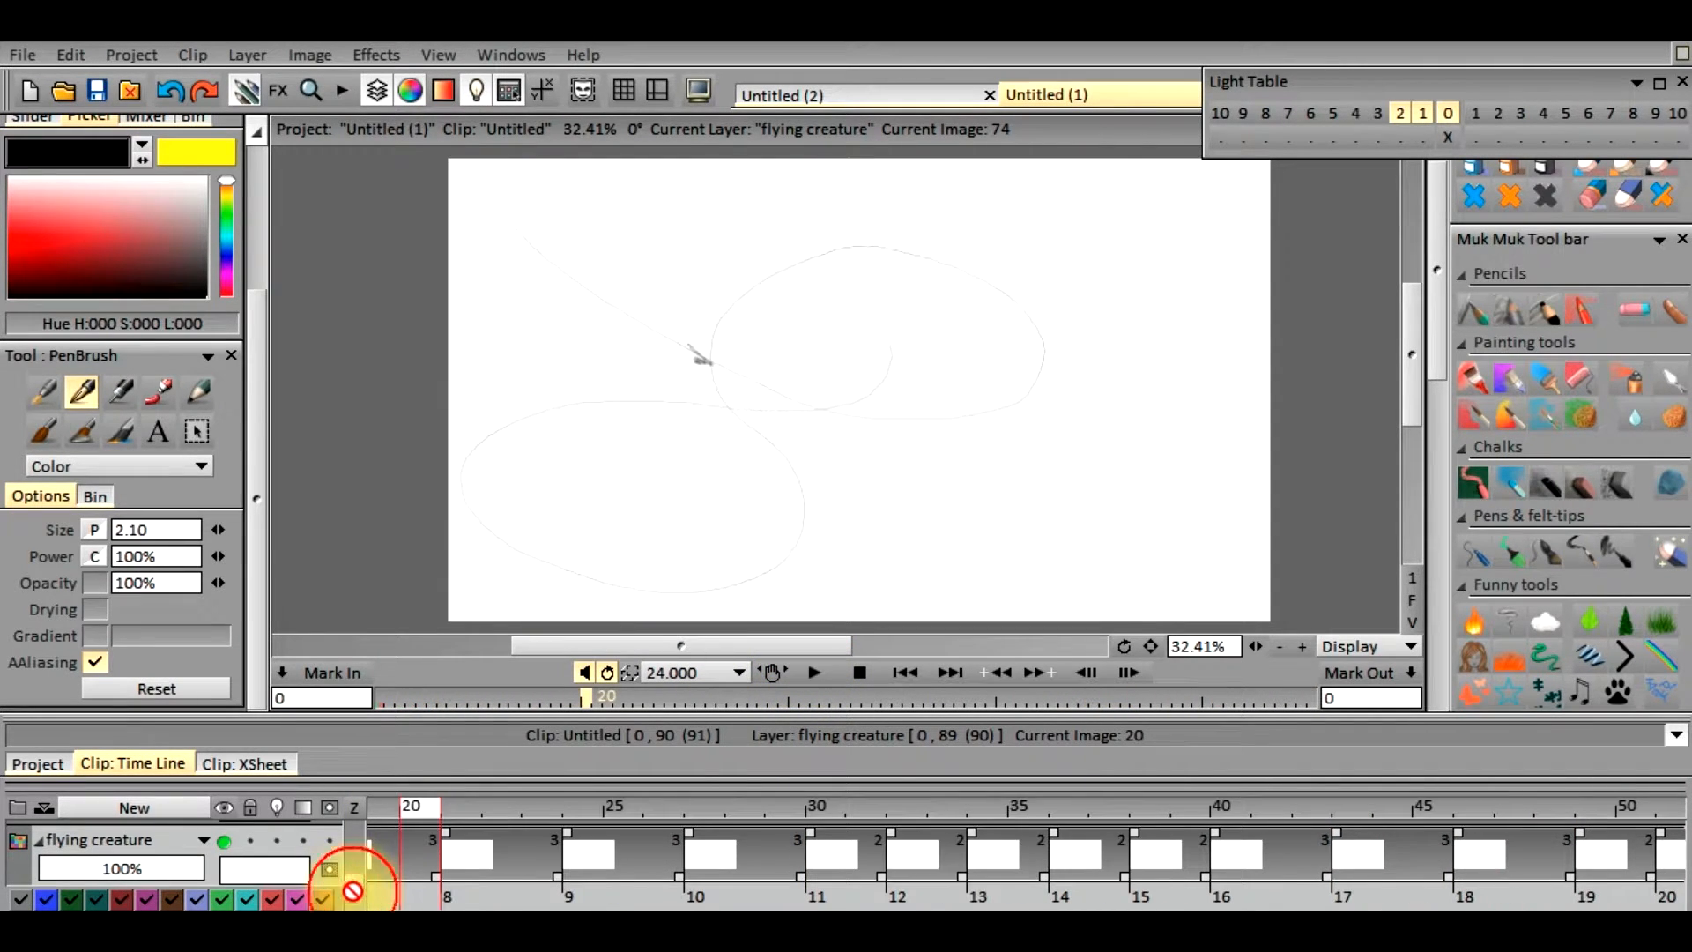
Make the tree layer visible and select it as the current layer
left_click_drag(354, 887, 356, 849)
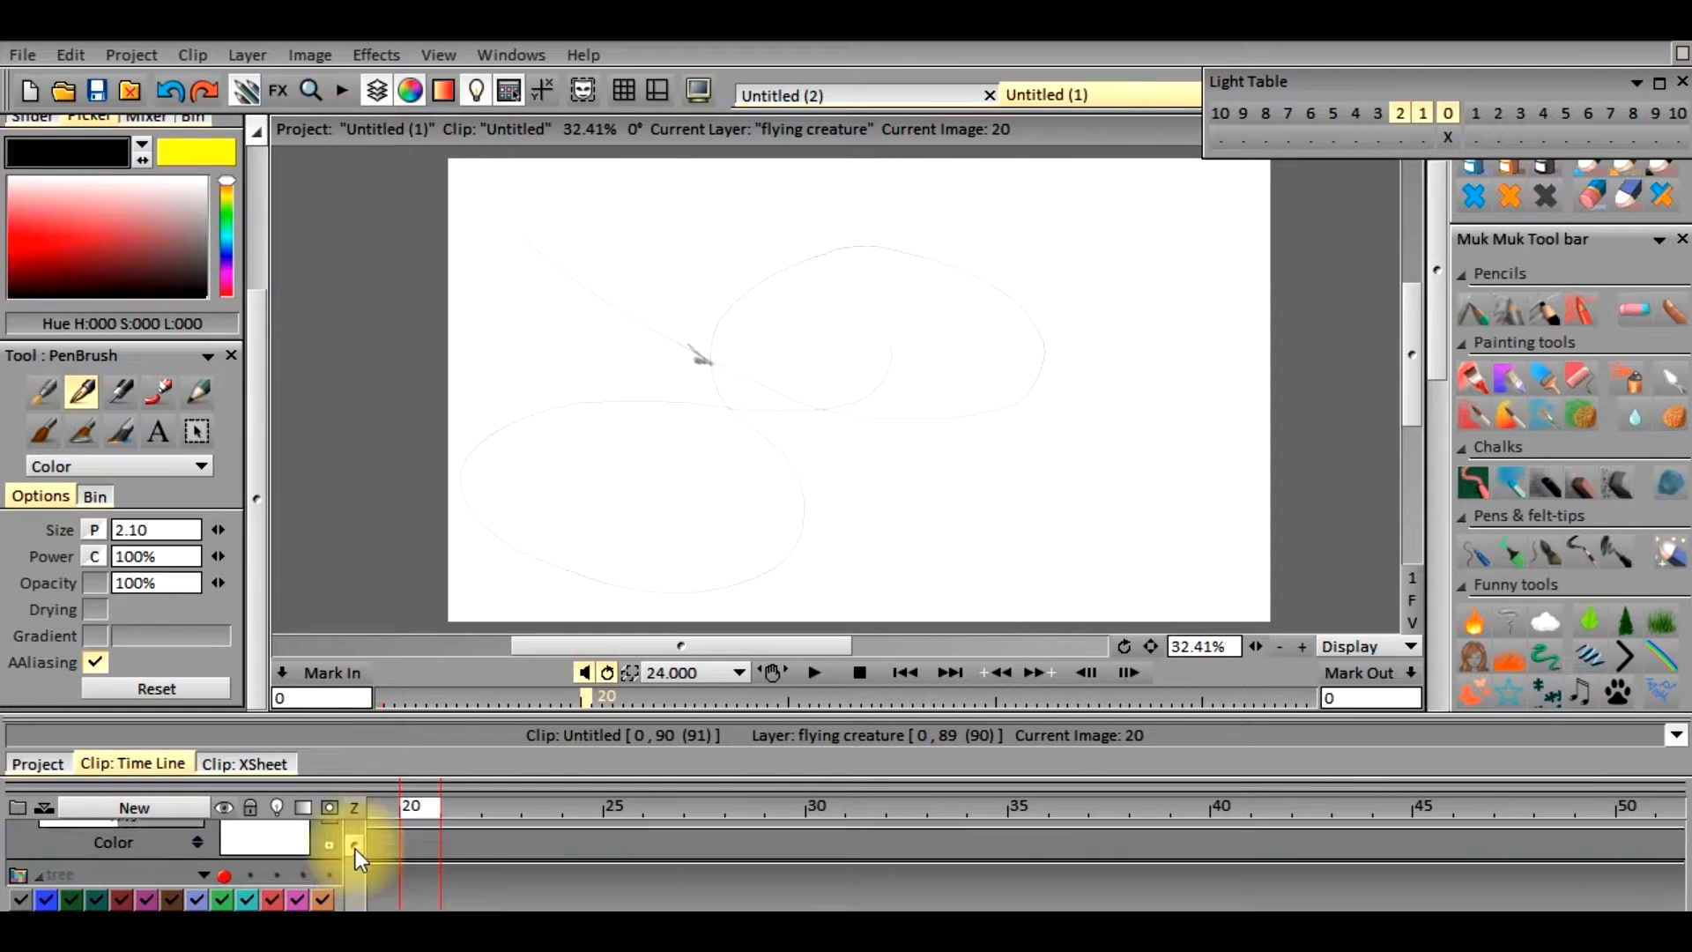
left_click(224, 842)
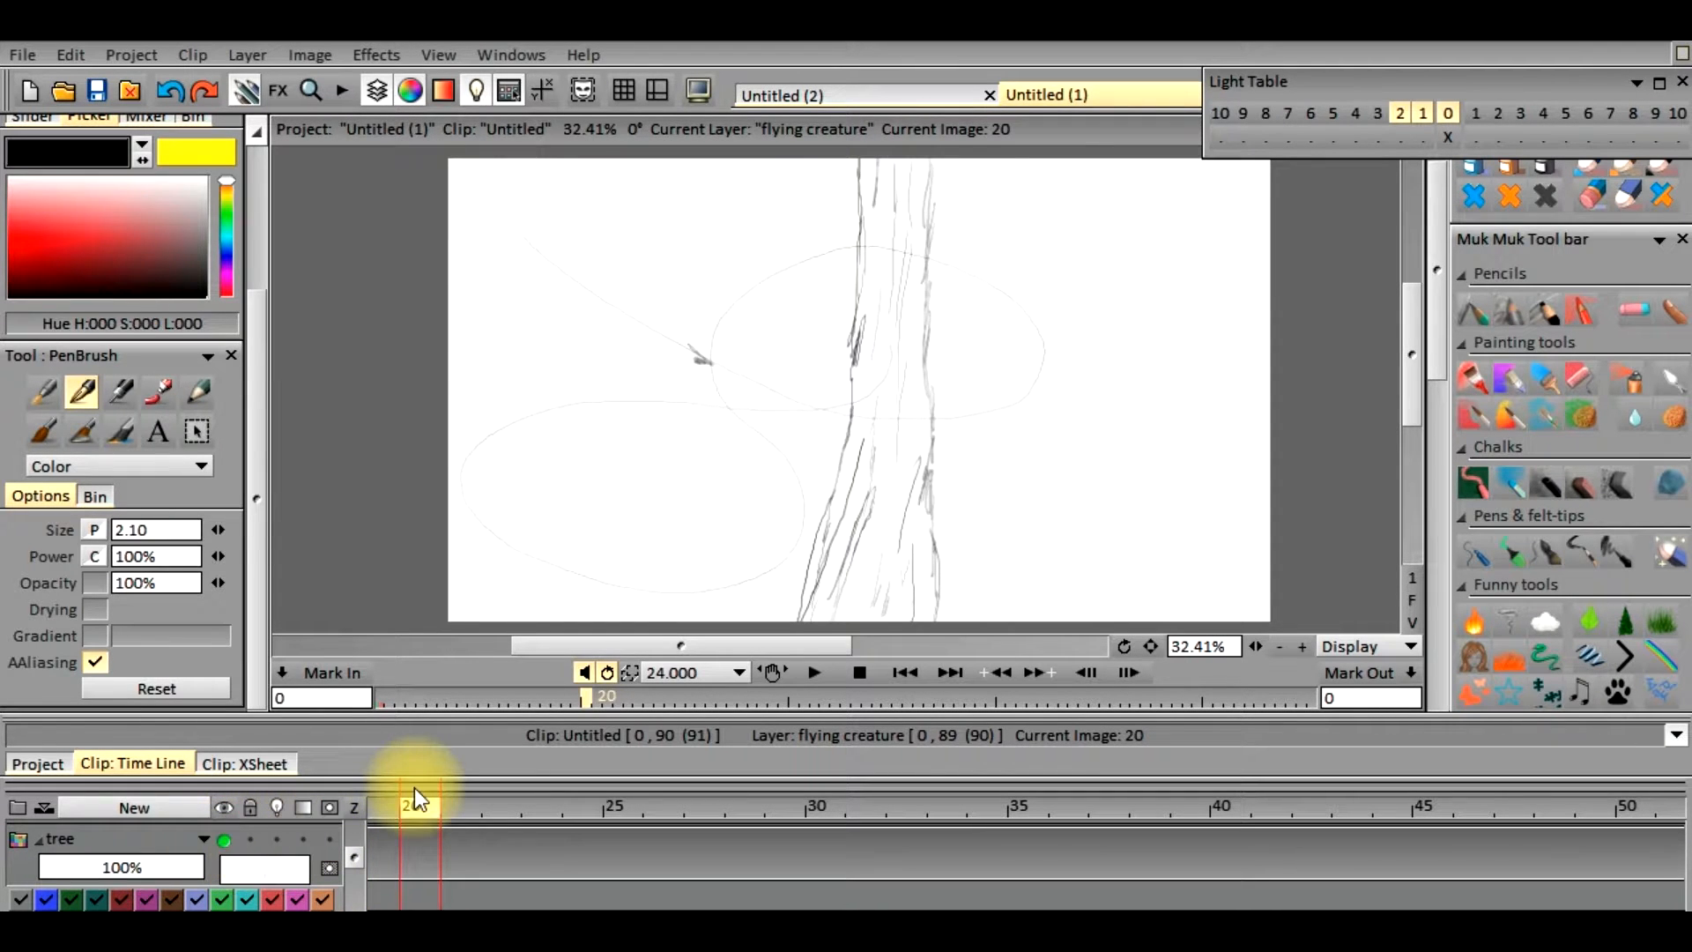
left_click(270, 864)
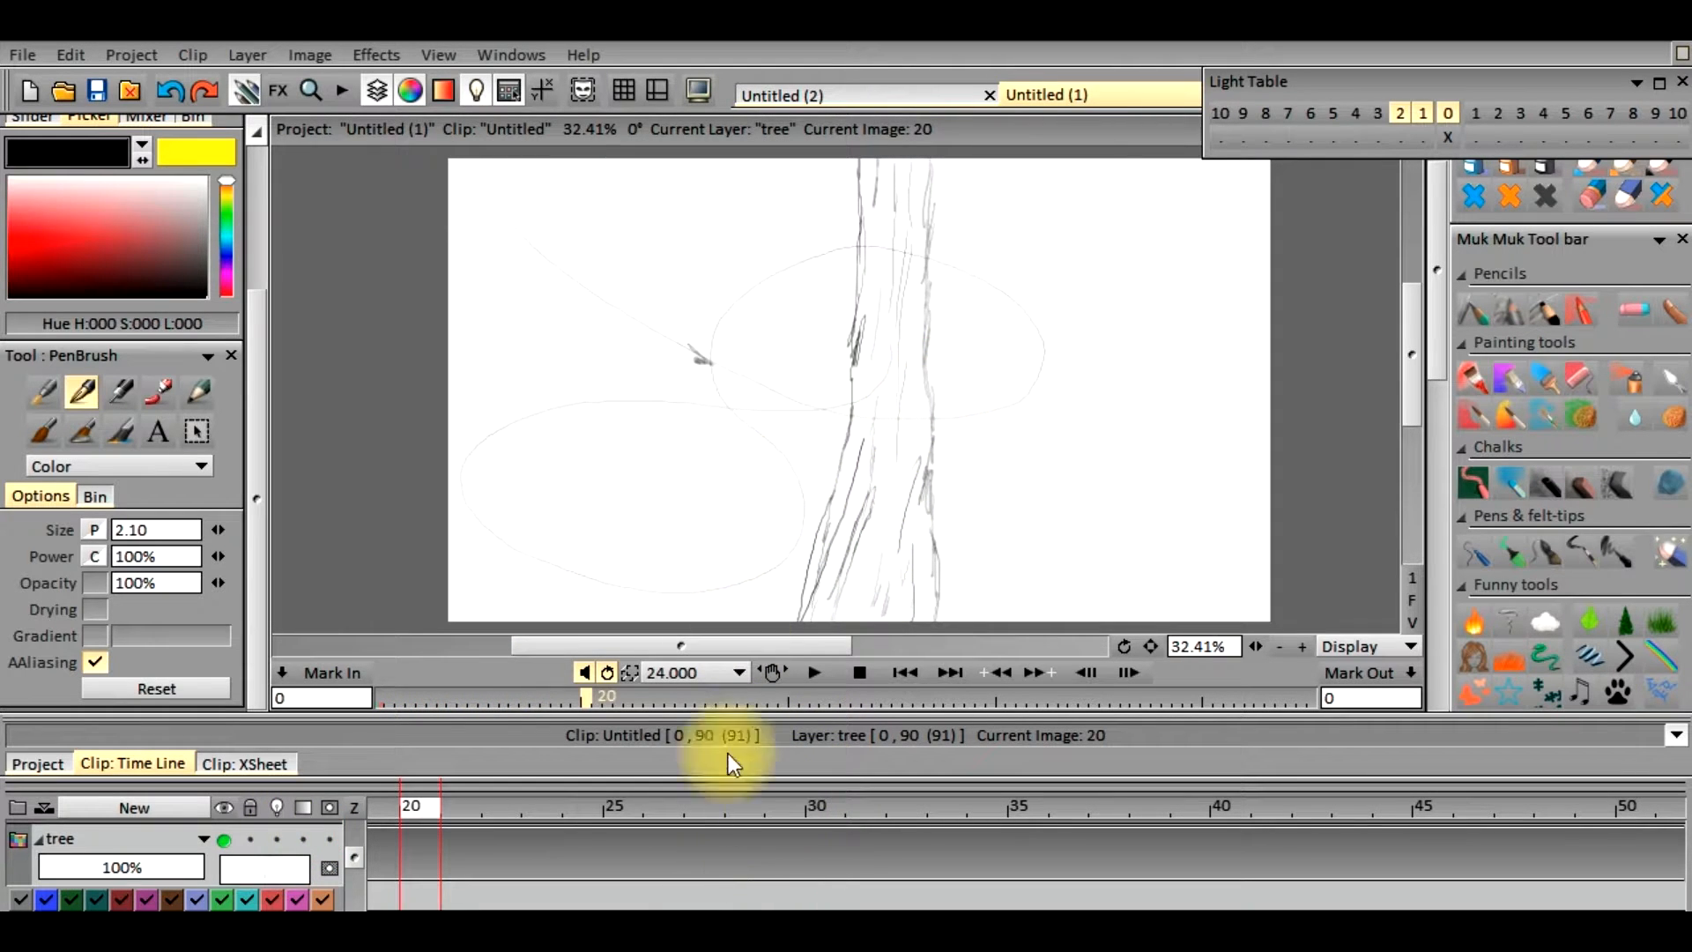
Retrace both side outlines of the tree trunk in black with the PenBrush on the tree layer's first frame
left_click_drag(421, 813, 356, 819)
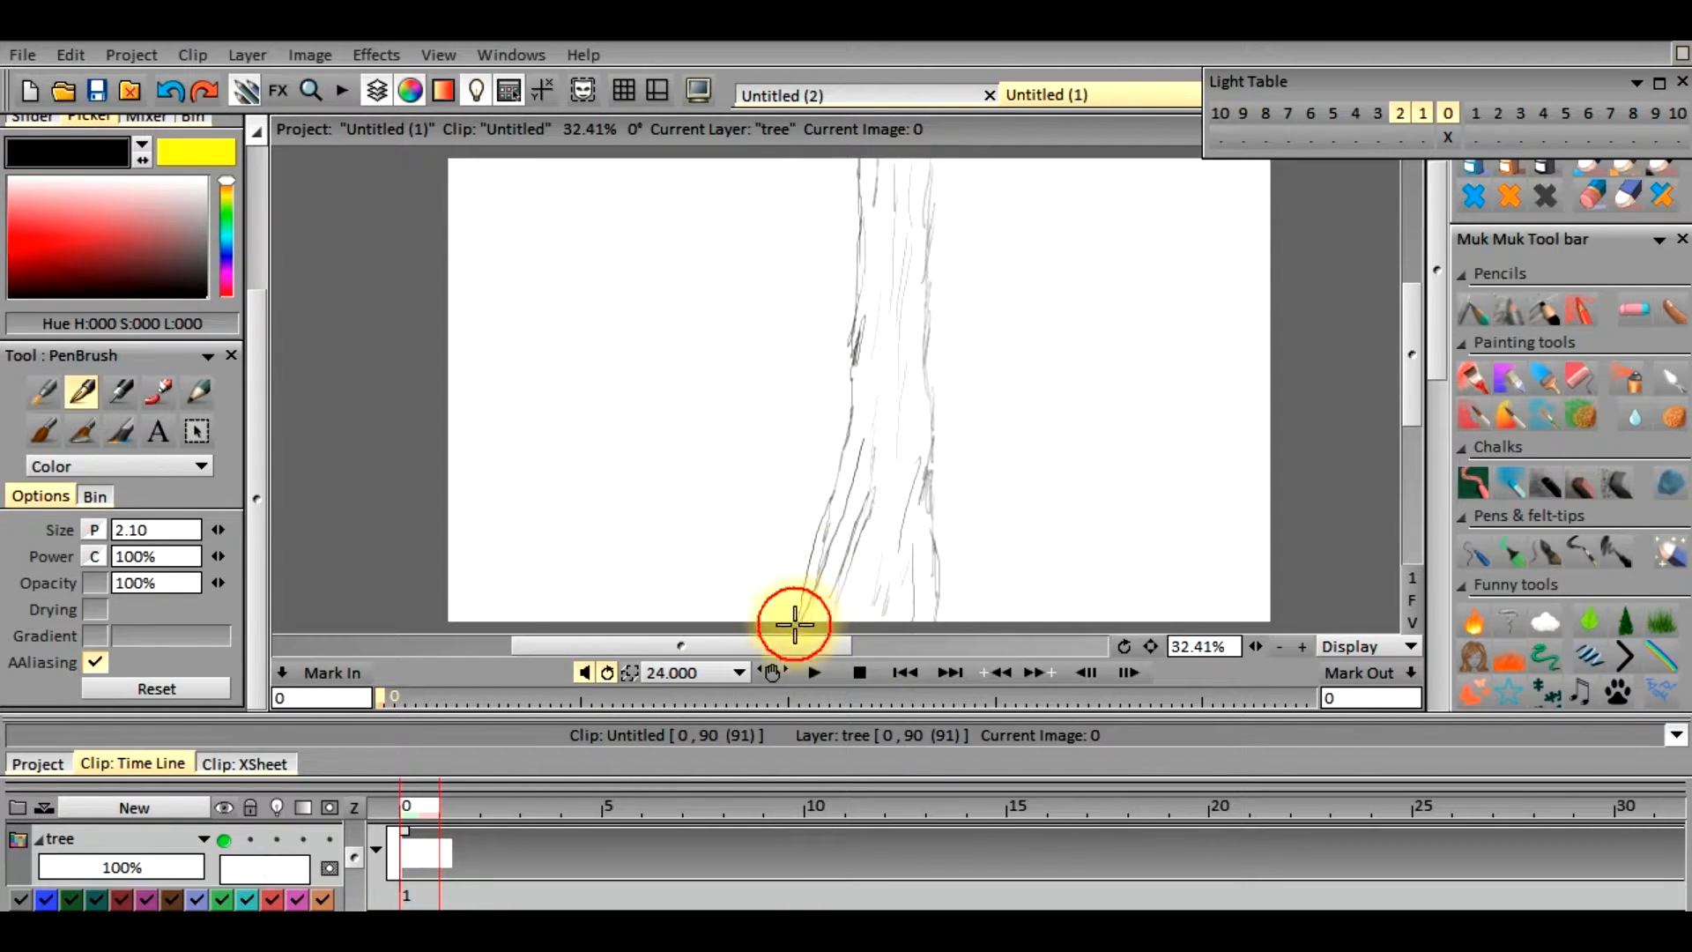
mouse_move(802, 603)
left_mouse_down()
mouse_move(851, 405)
mouse_move(858, 156)
mouse_move(932, 197)
mouse_move(943, 622)
left_mouse_up()
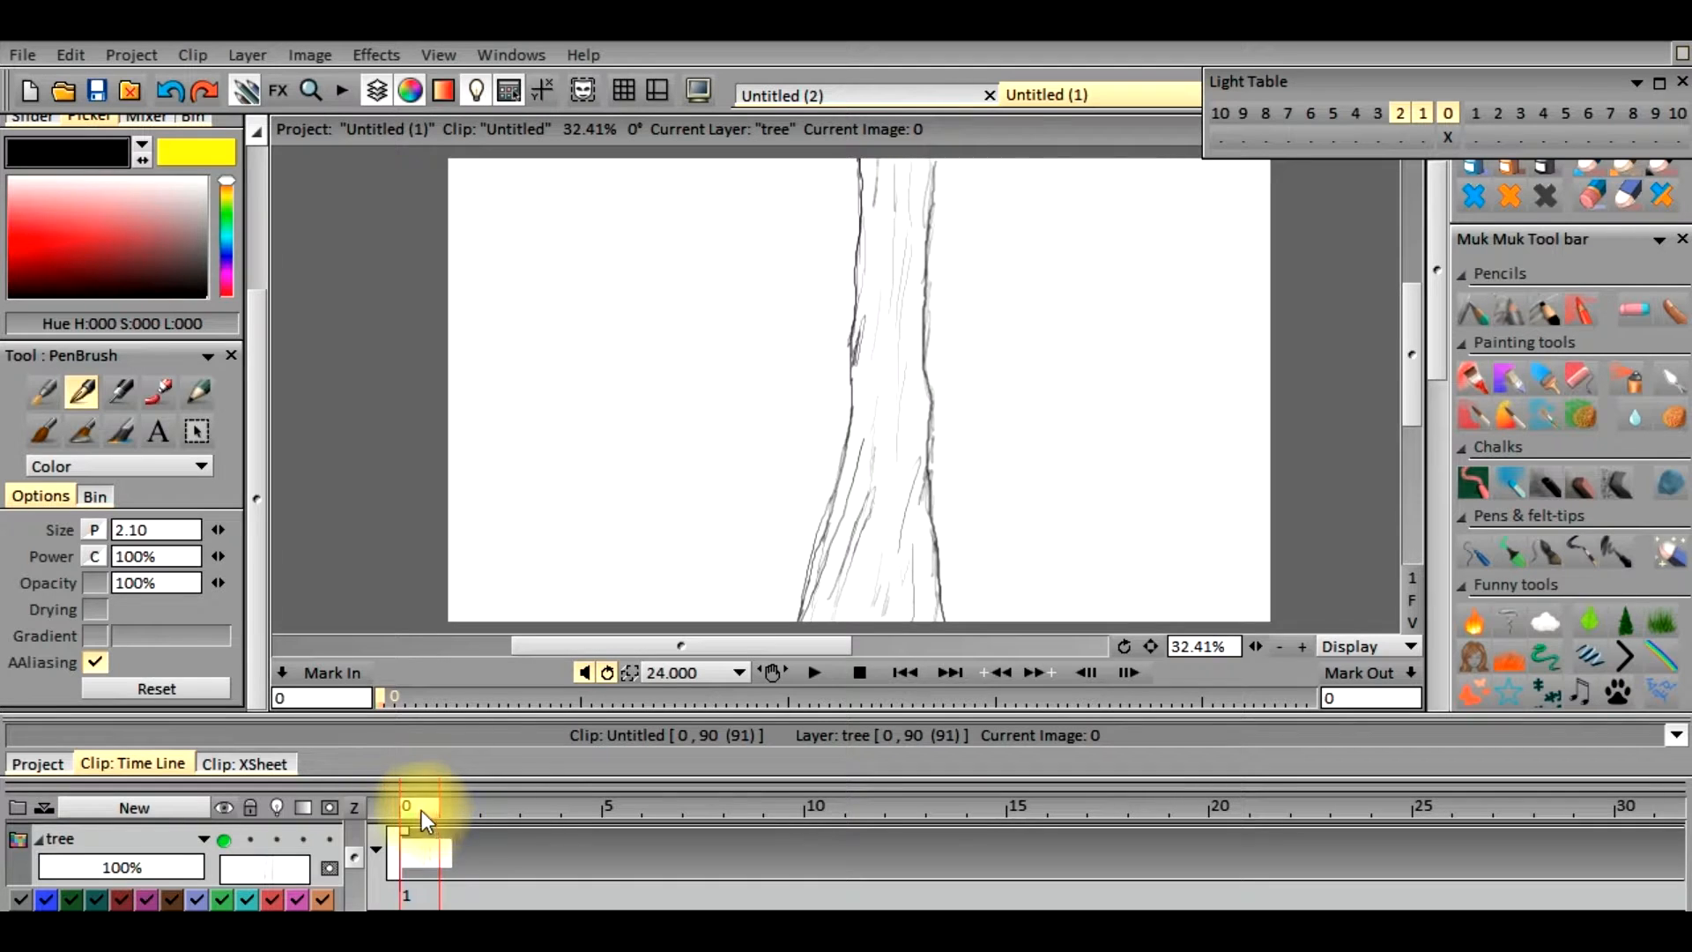
Scrub between frames 0 and 2 to compare the tree drawing with the guide path
left_click(448, 807)
left_click_drag(448, 807, 498, 809)
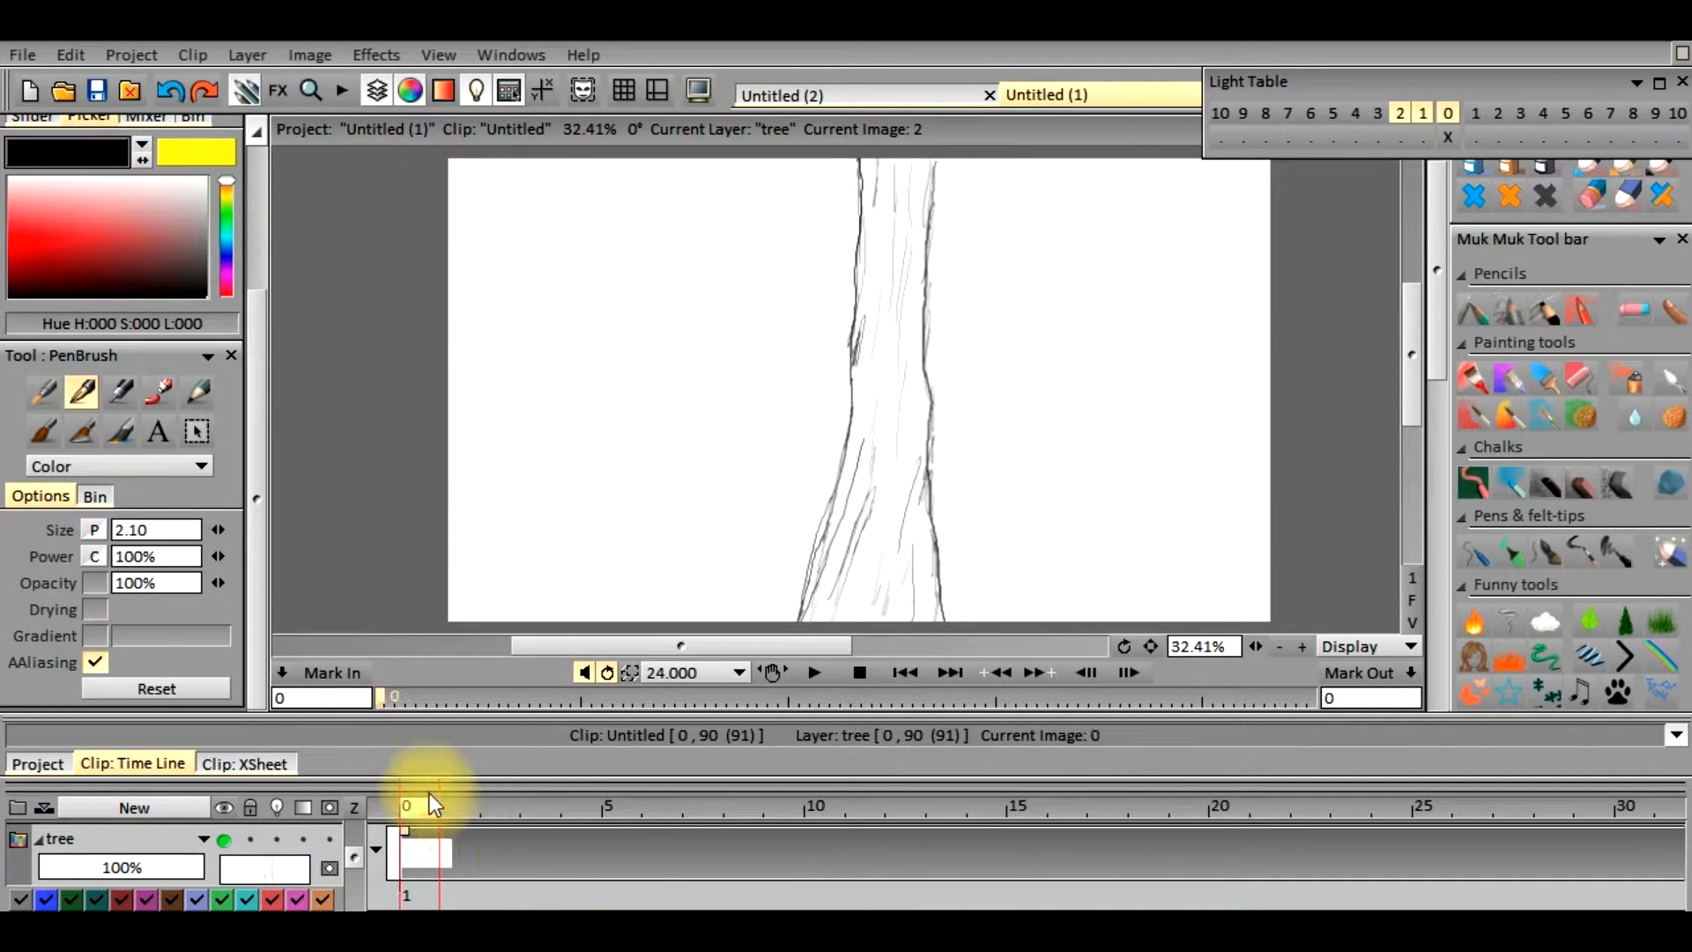
left_click_drag(504, 805, 420, 804)
left_click(494, 806)
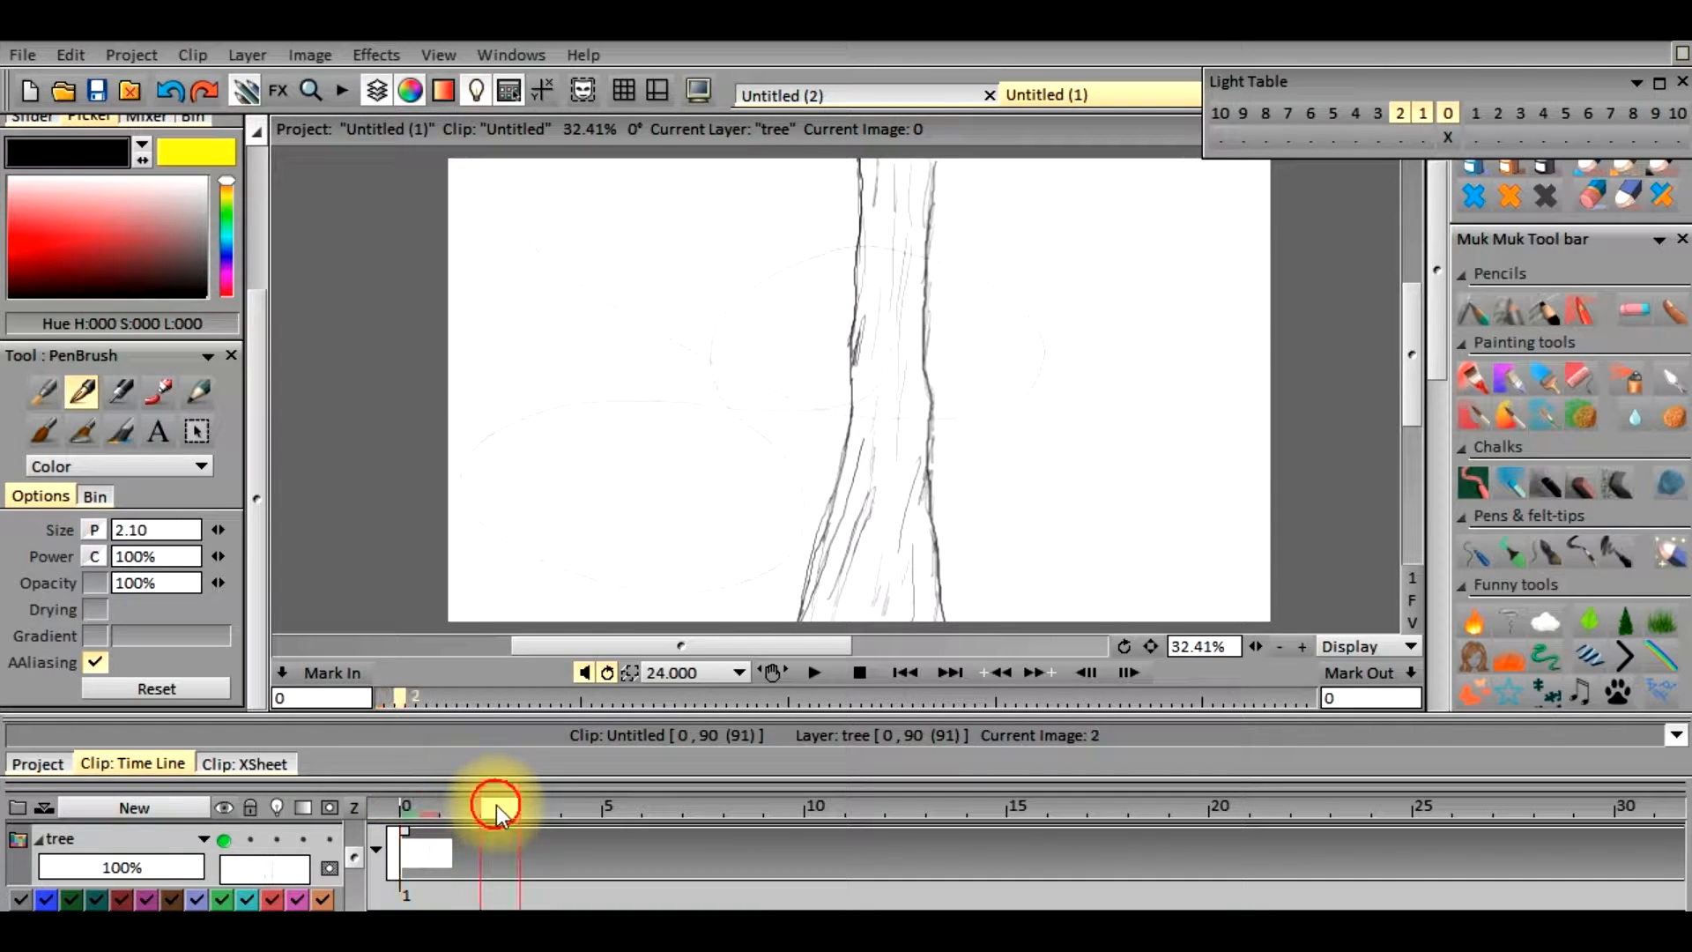
Play back the creature's flight around the tree and check the tree drawing on frames 0 and 1
left_click(425, 807)
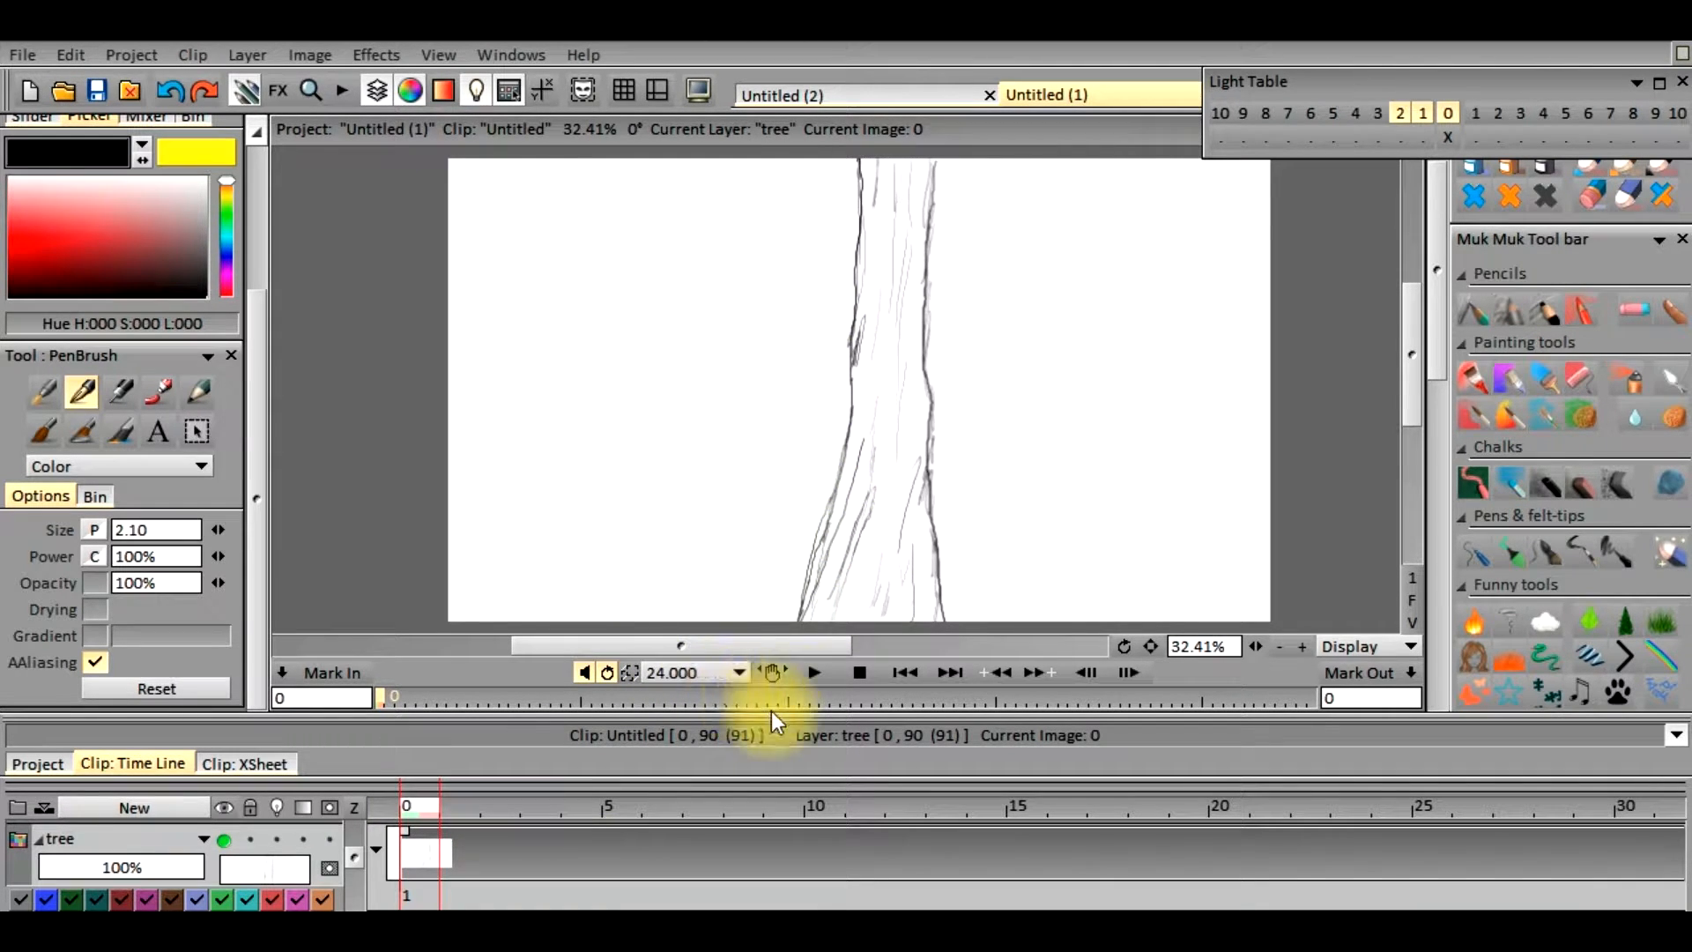
left_click(814, 679)
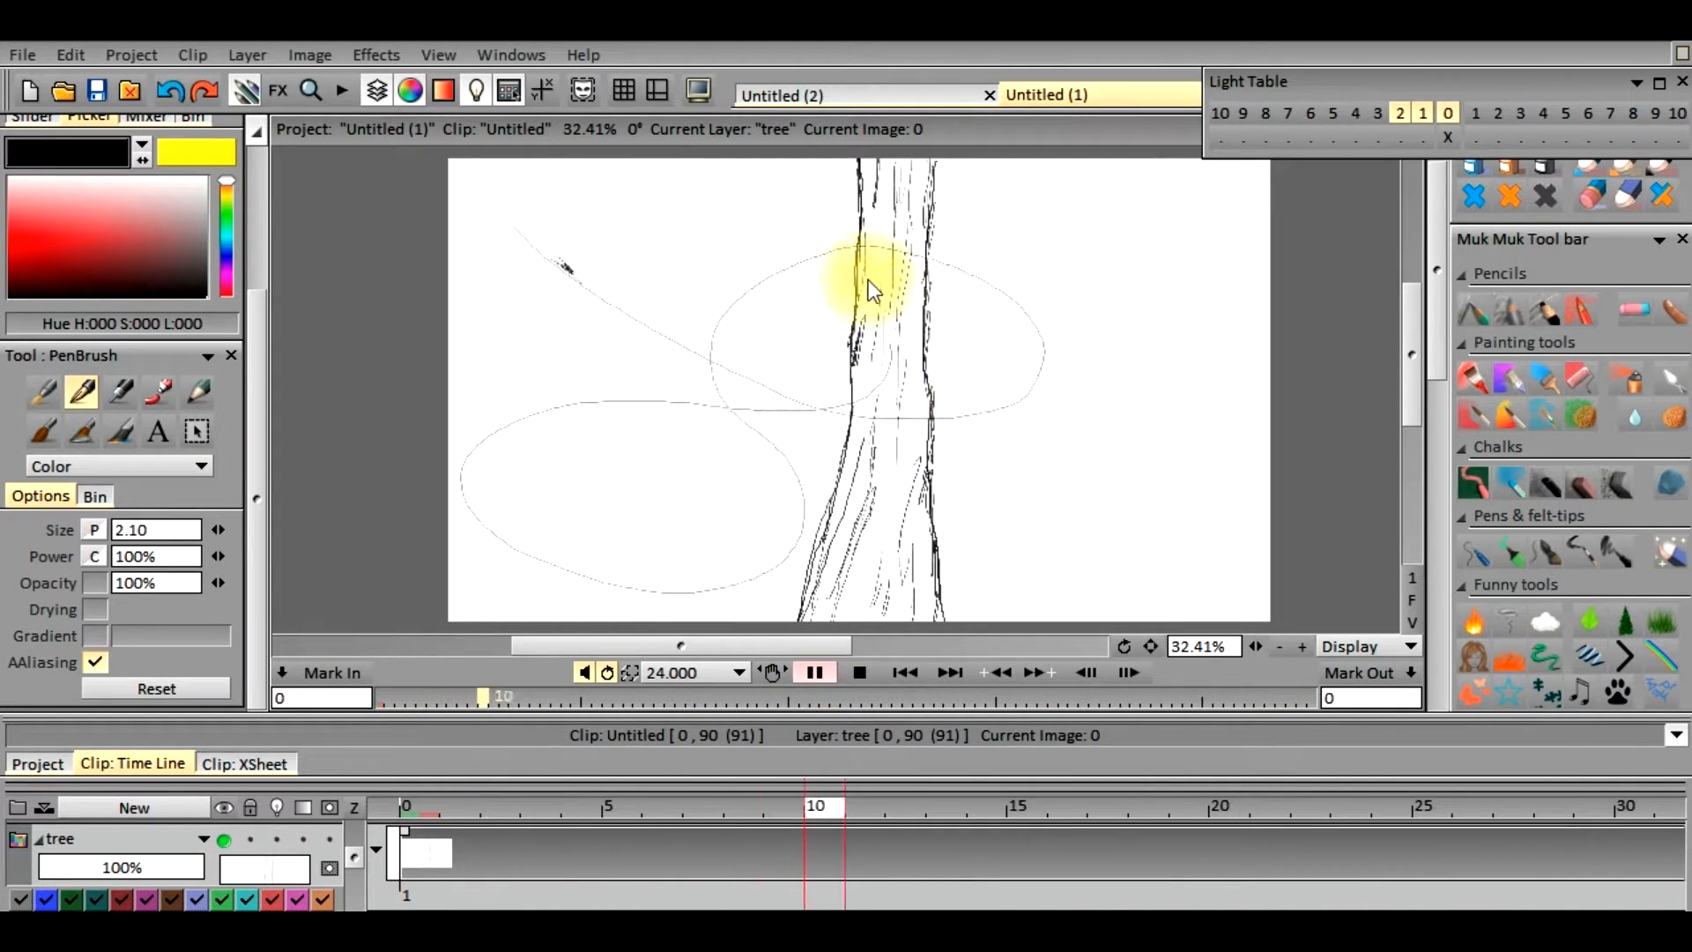
left_click(814, 675)
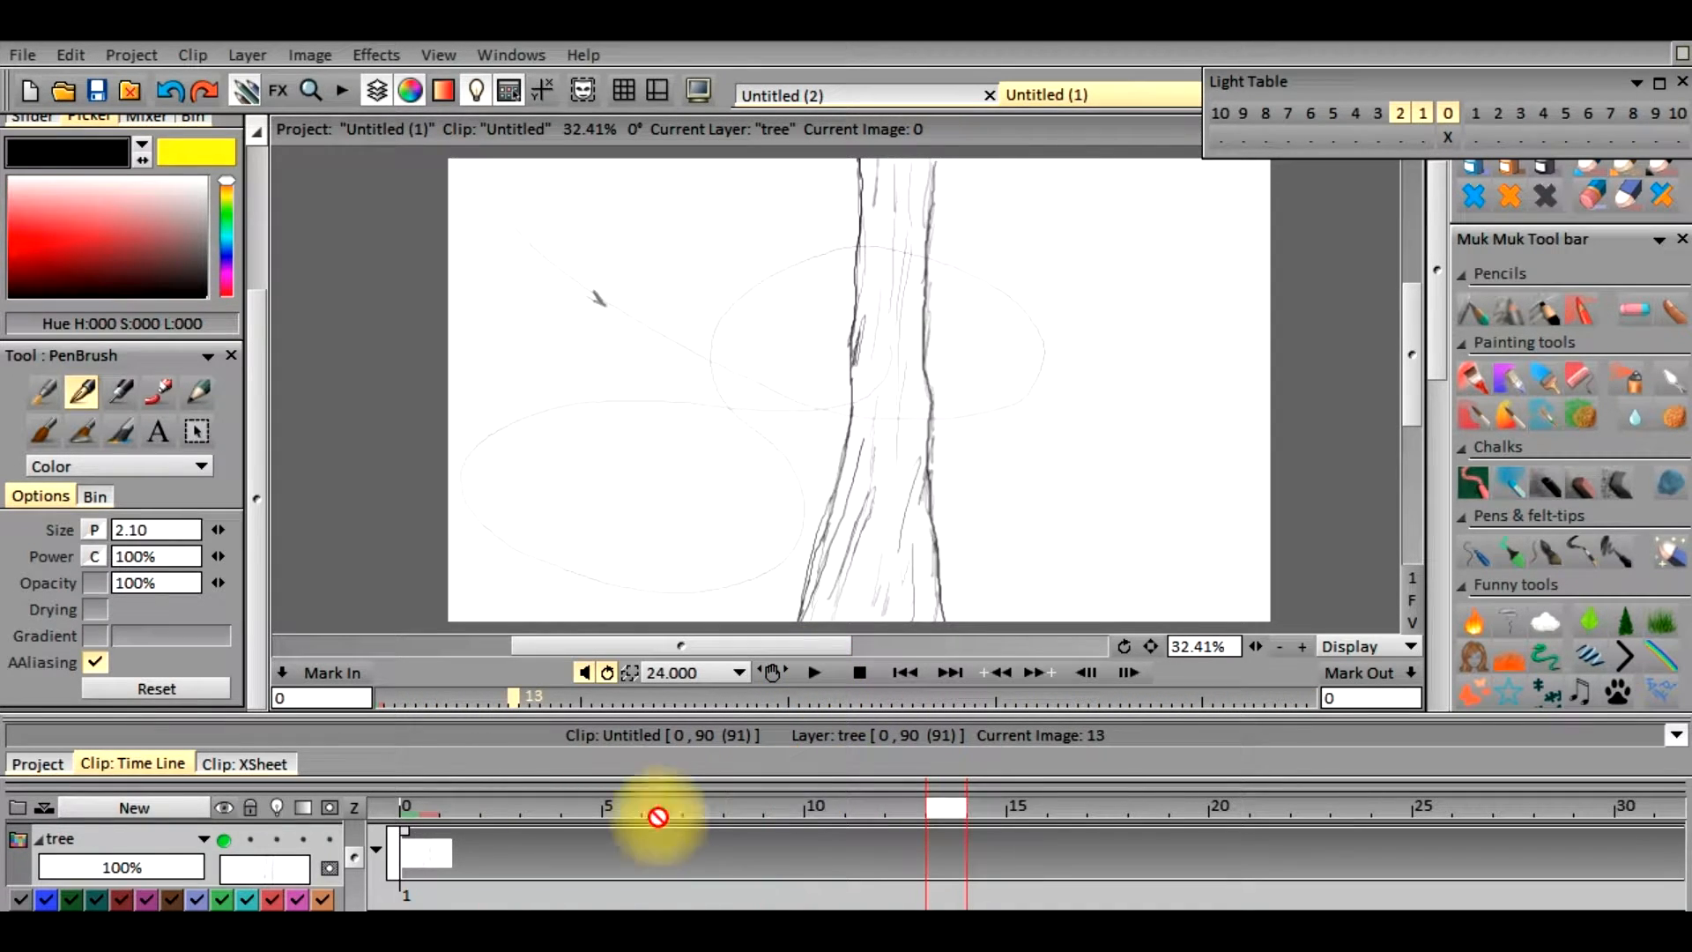
left_click(438, 801)
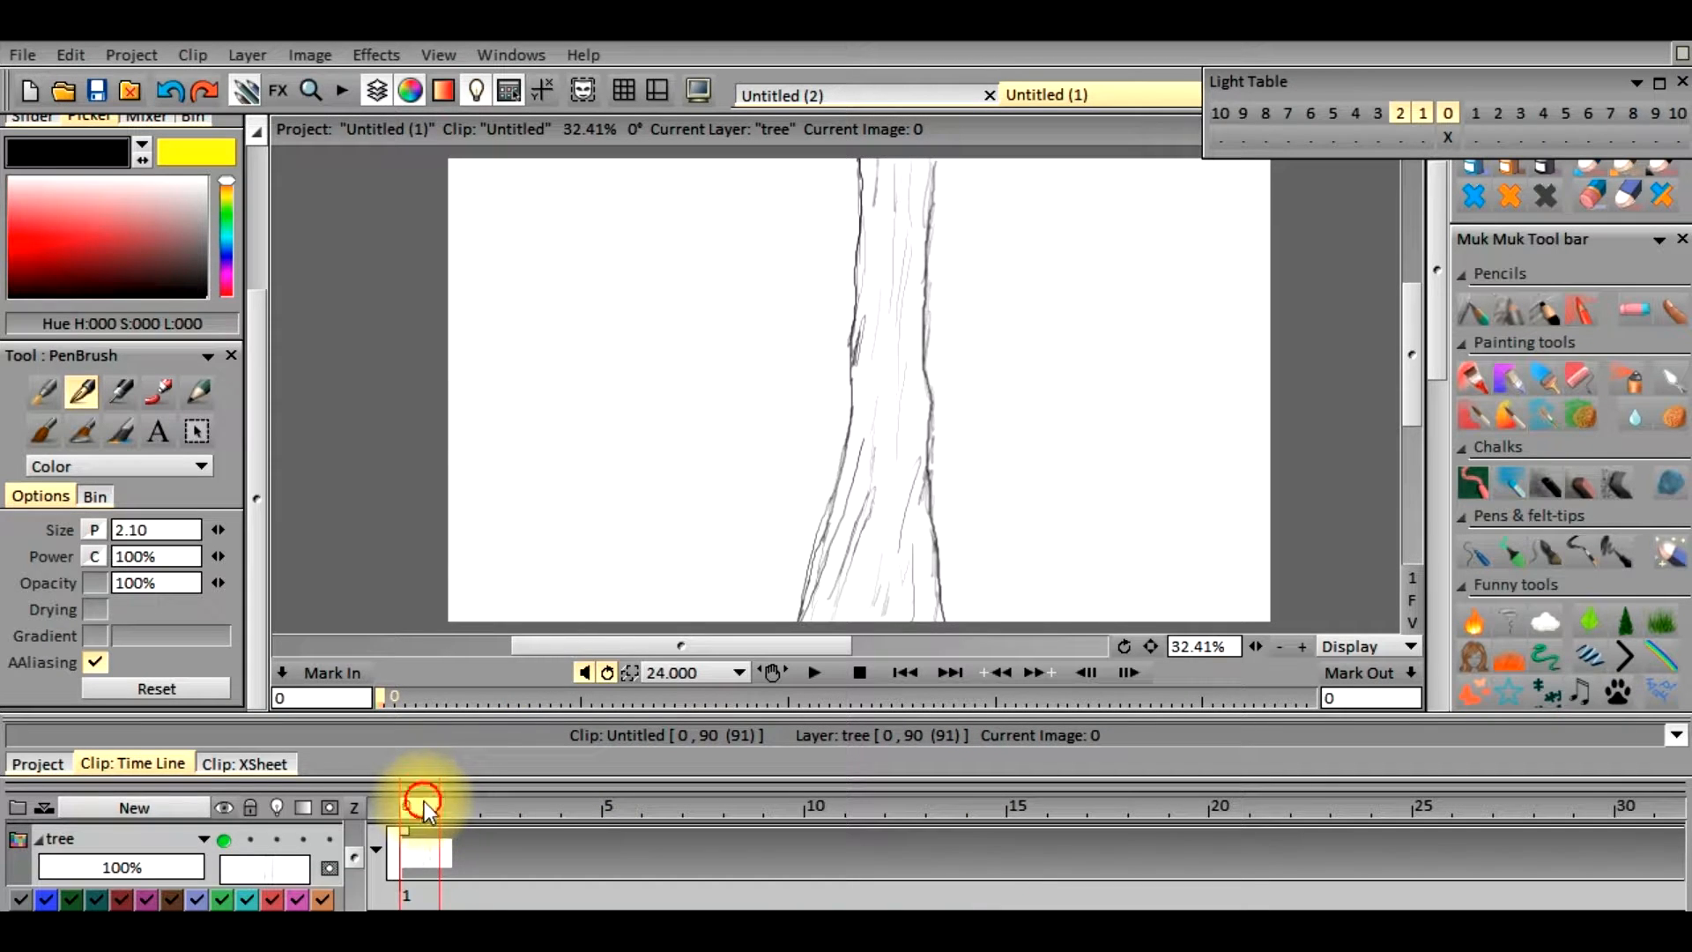
left_click(444, 802)
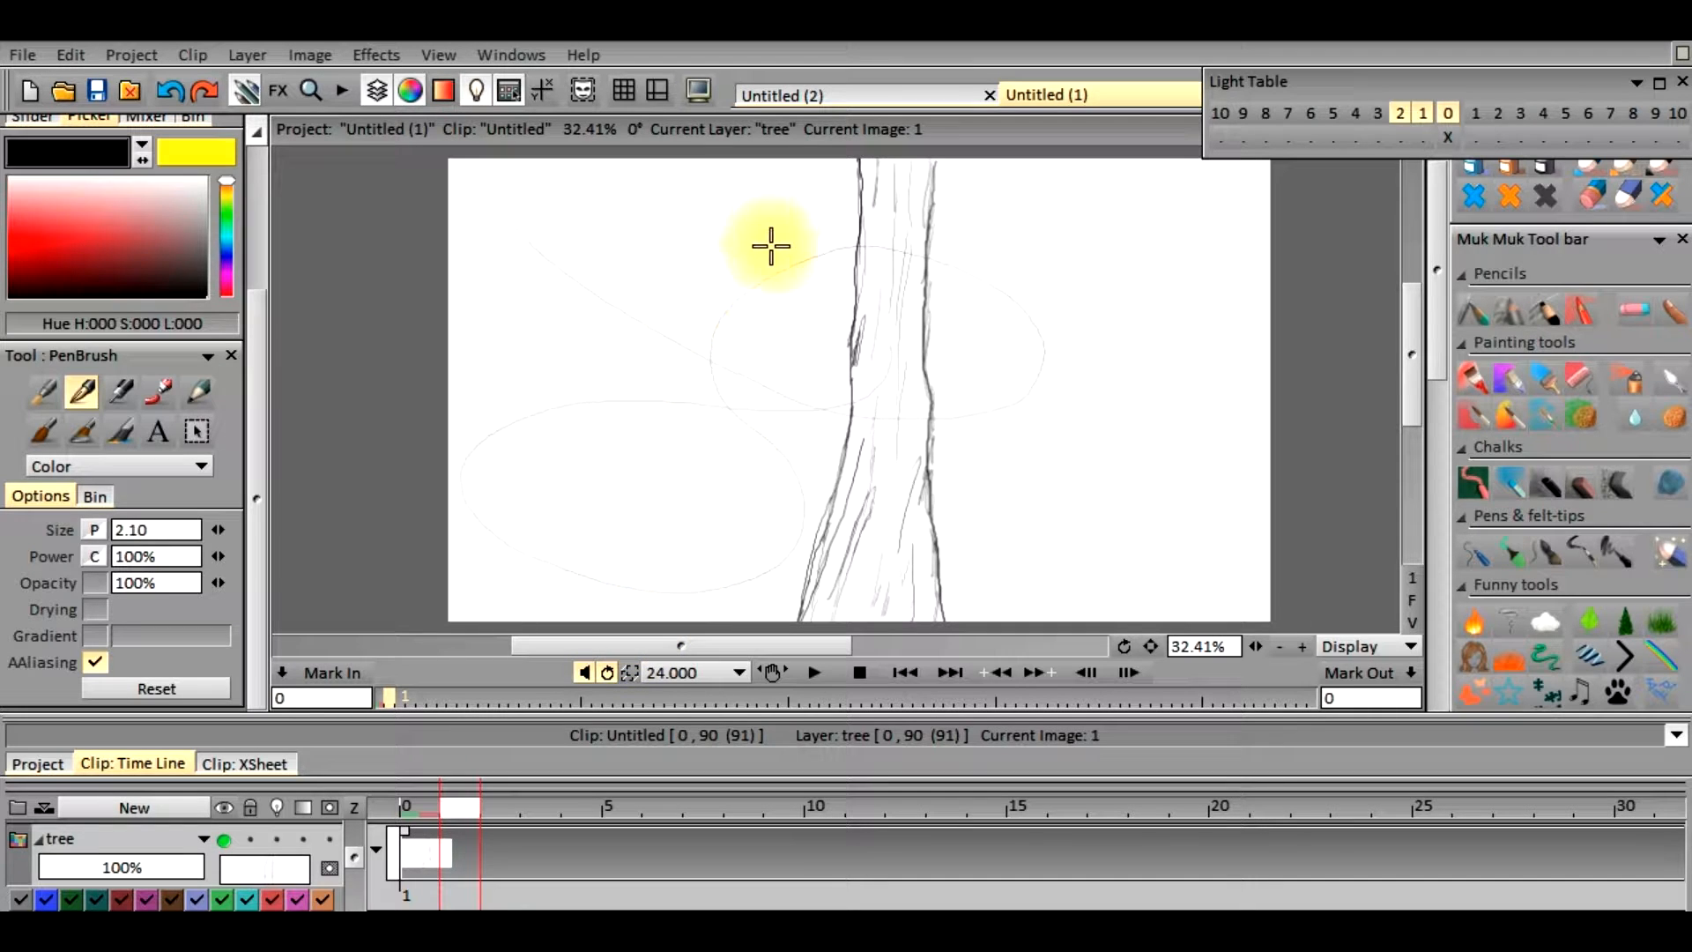
left_click(955, 439)
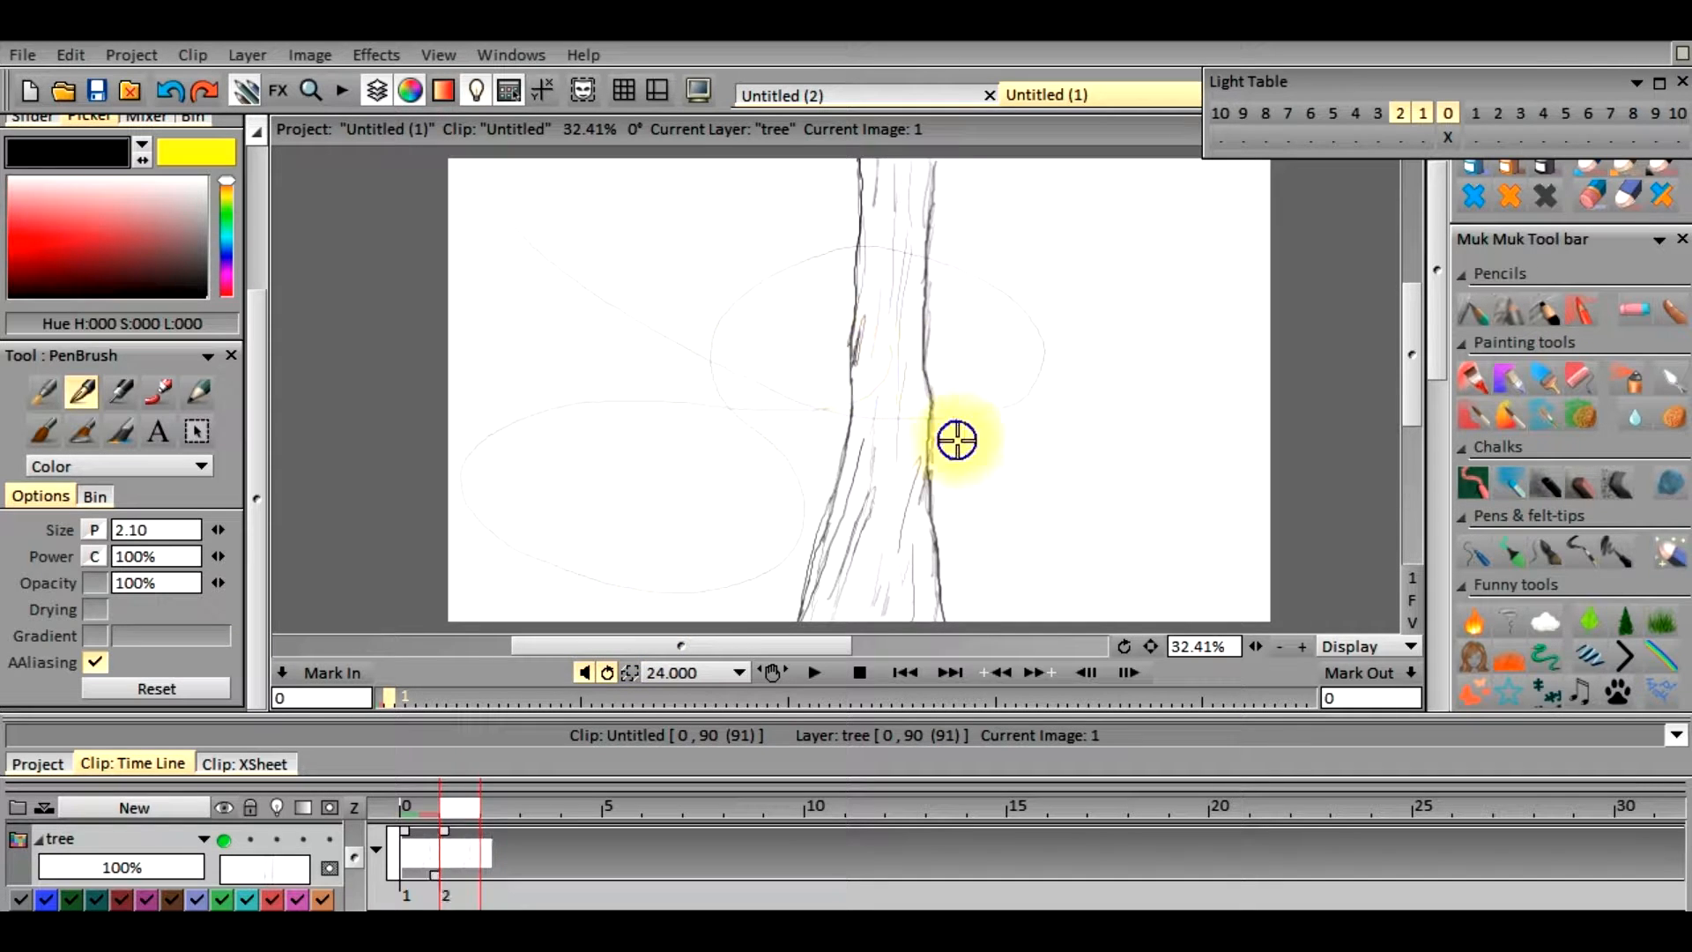
Switch to the Untitled (2) project and set the Untitled 1 layer's post-behavior to None
left_click(845, 99)
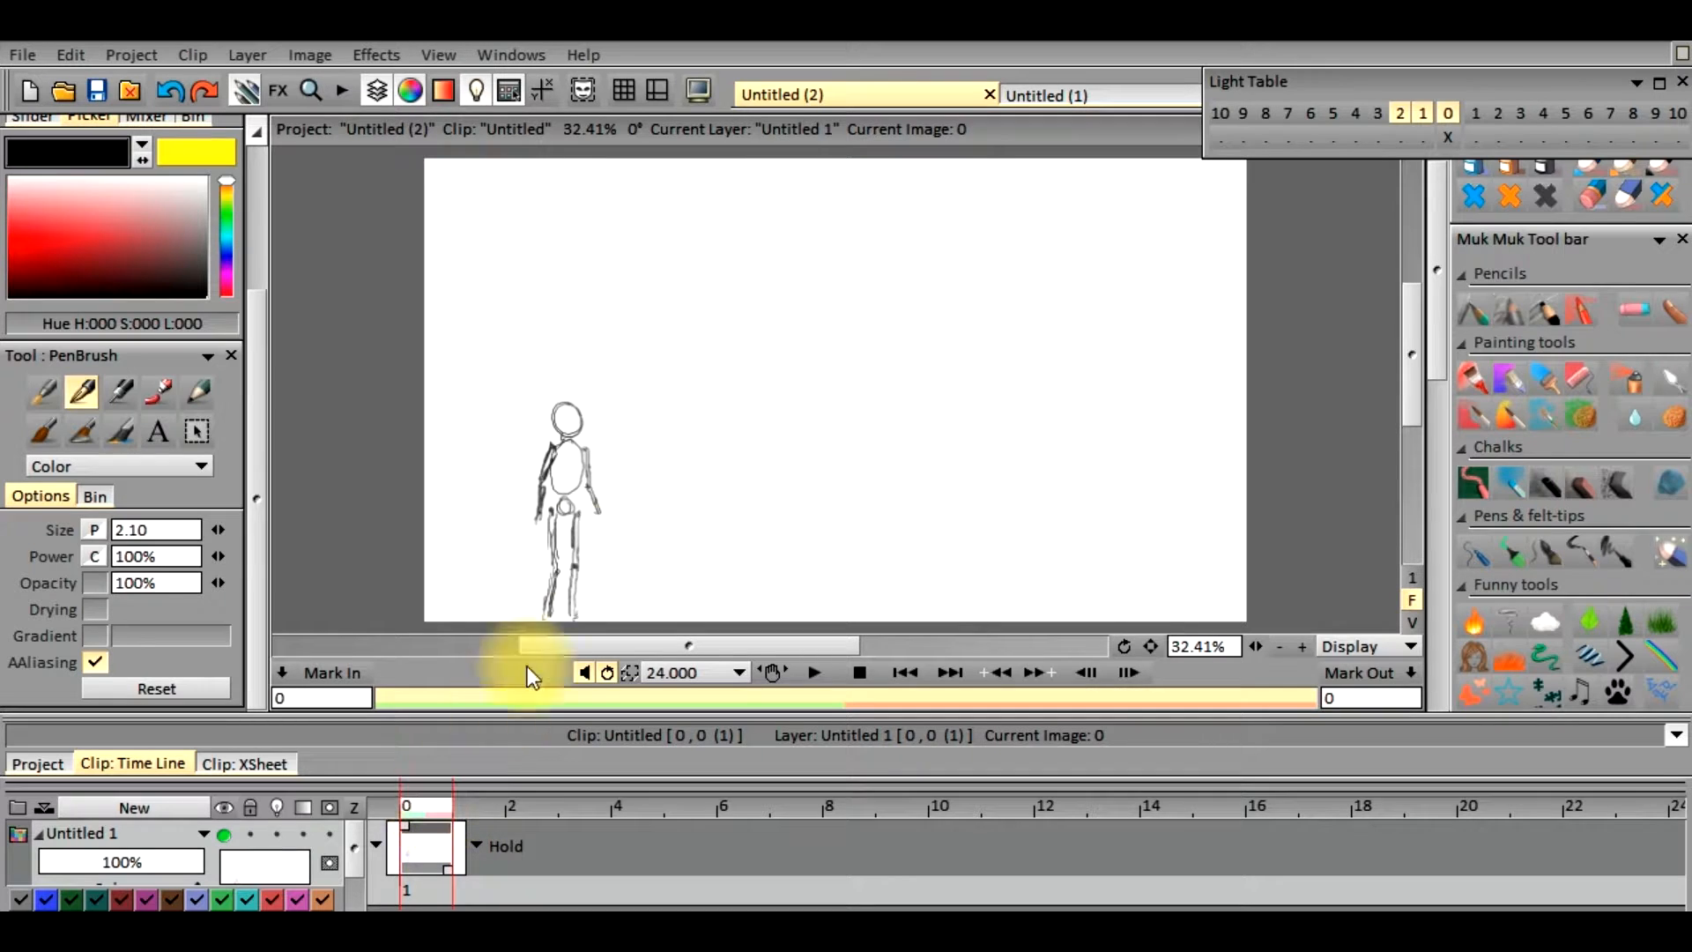
left_click(485, 805)
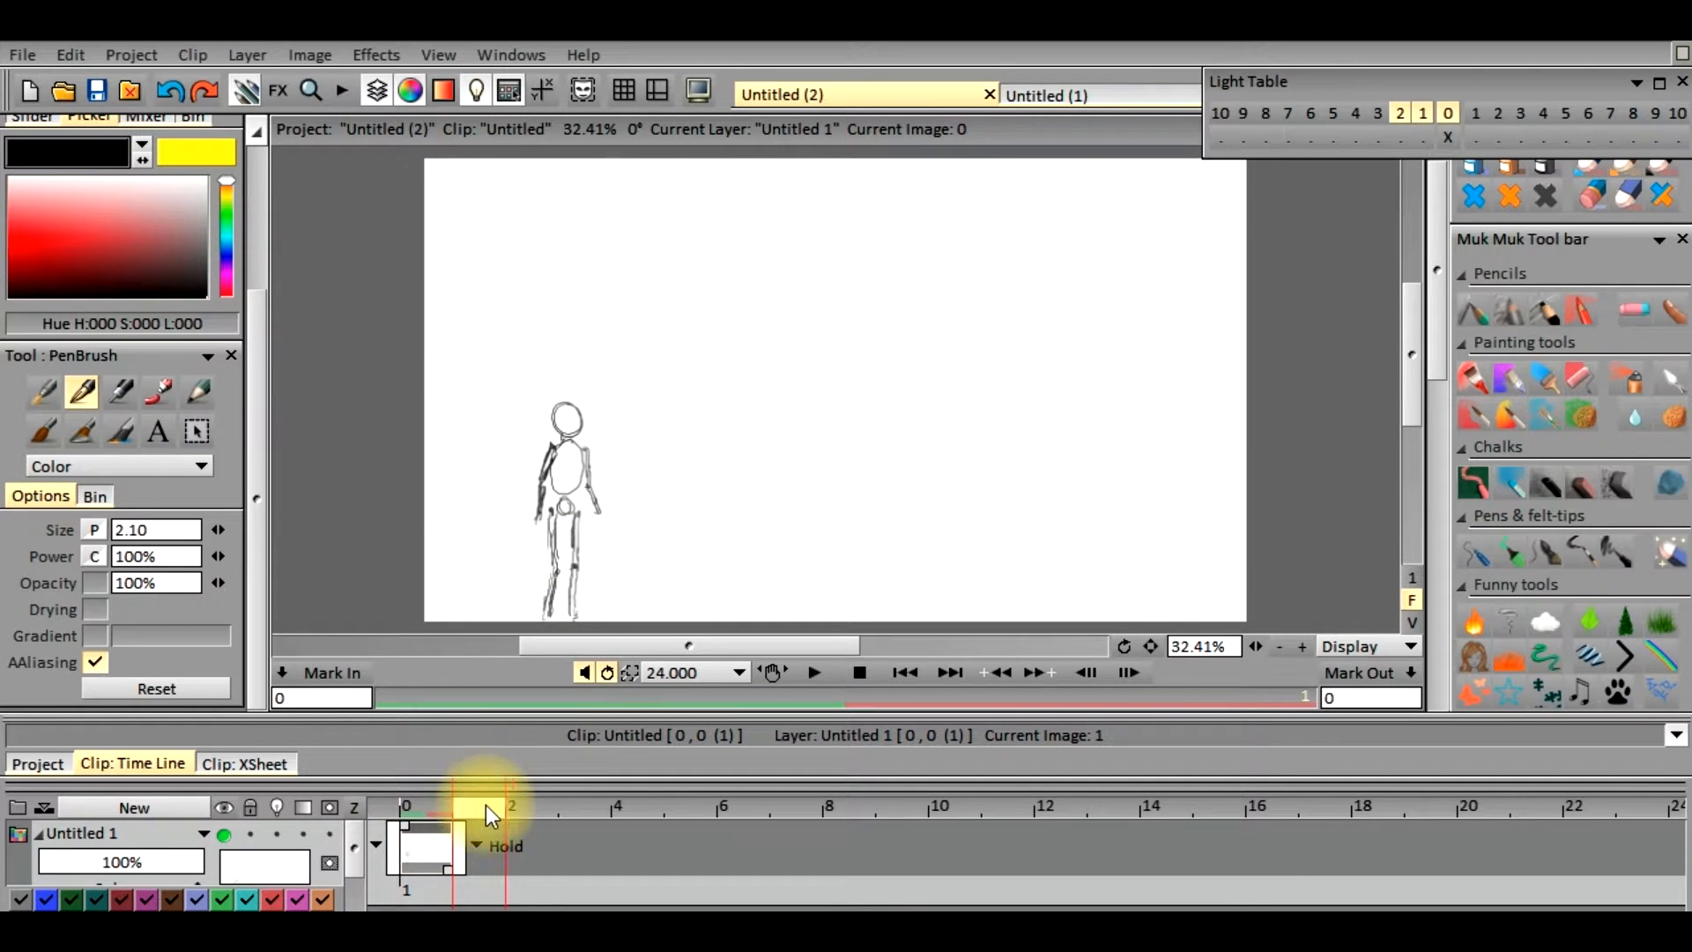
left_click(476, 844)
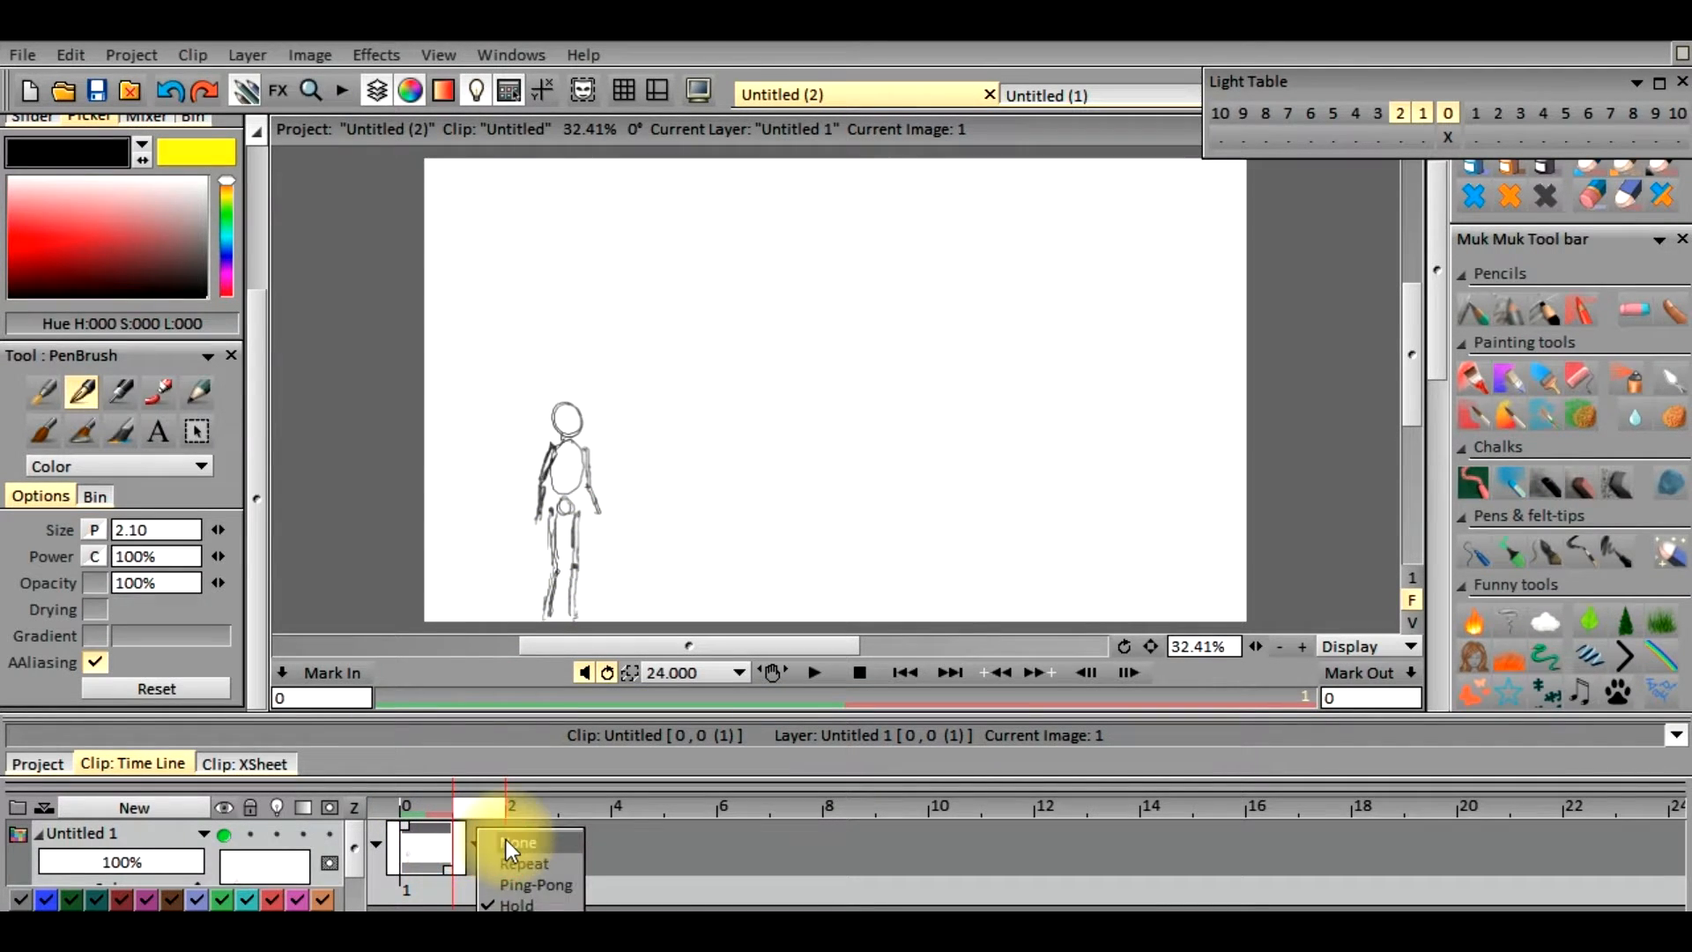
left_click(506, 840)
left_click(422, 805)
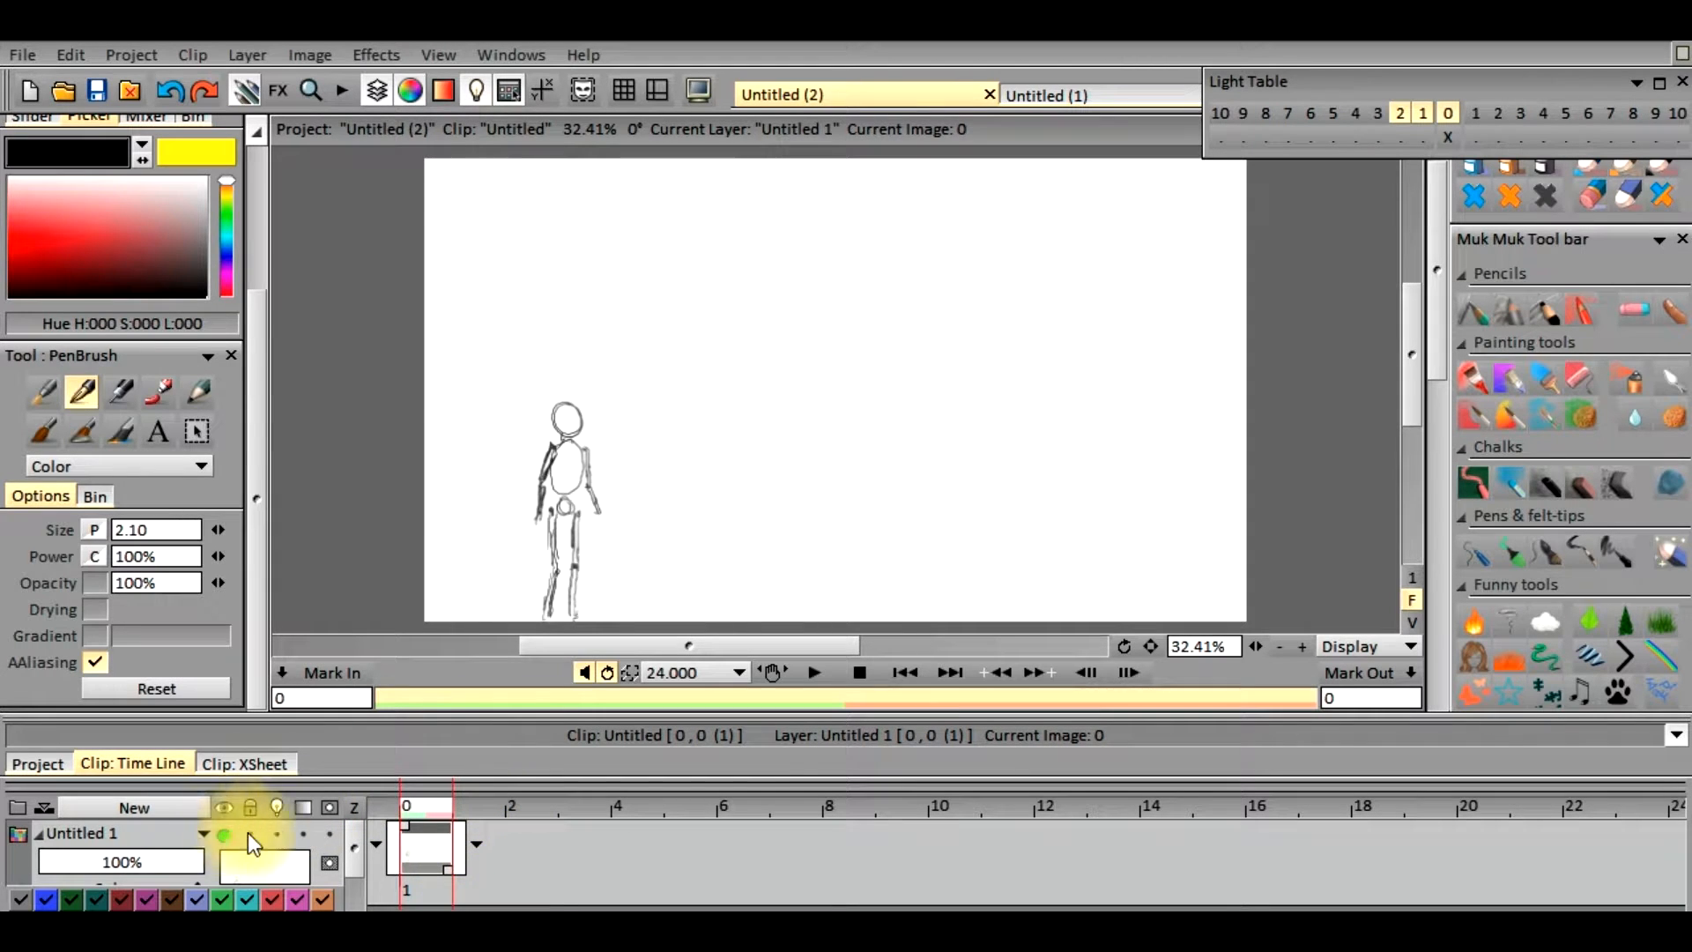
Turn on the light table for the Untitled 1 layer and go to frame 1
left_click(275, 809)
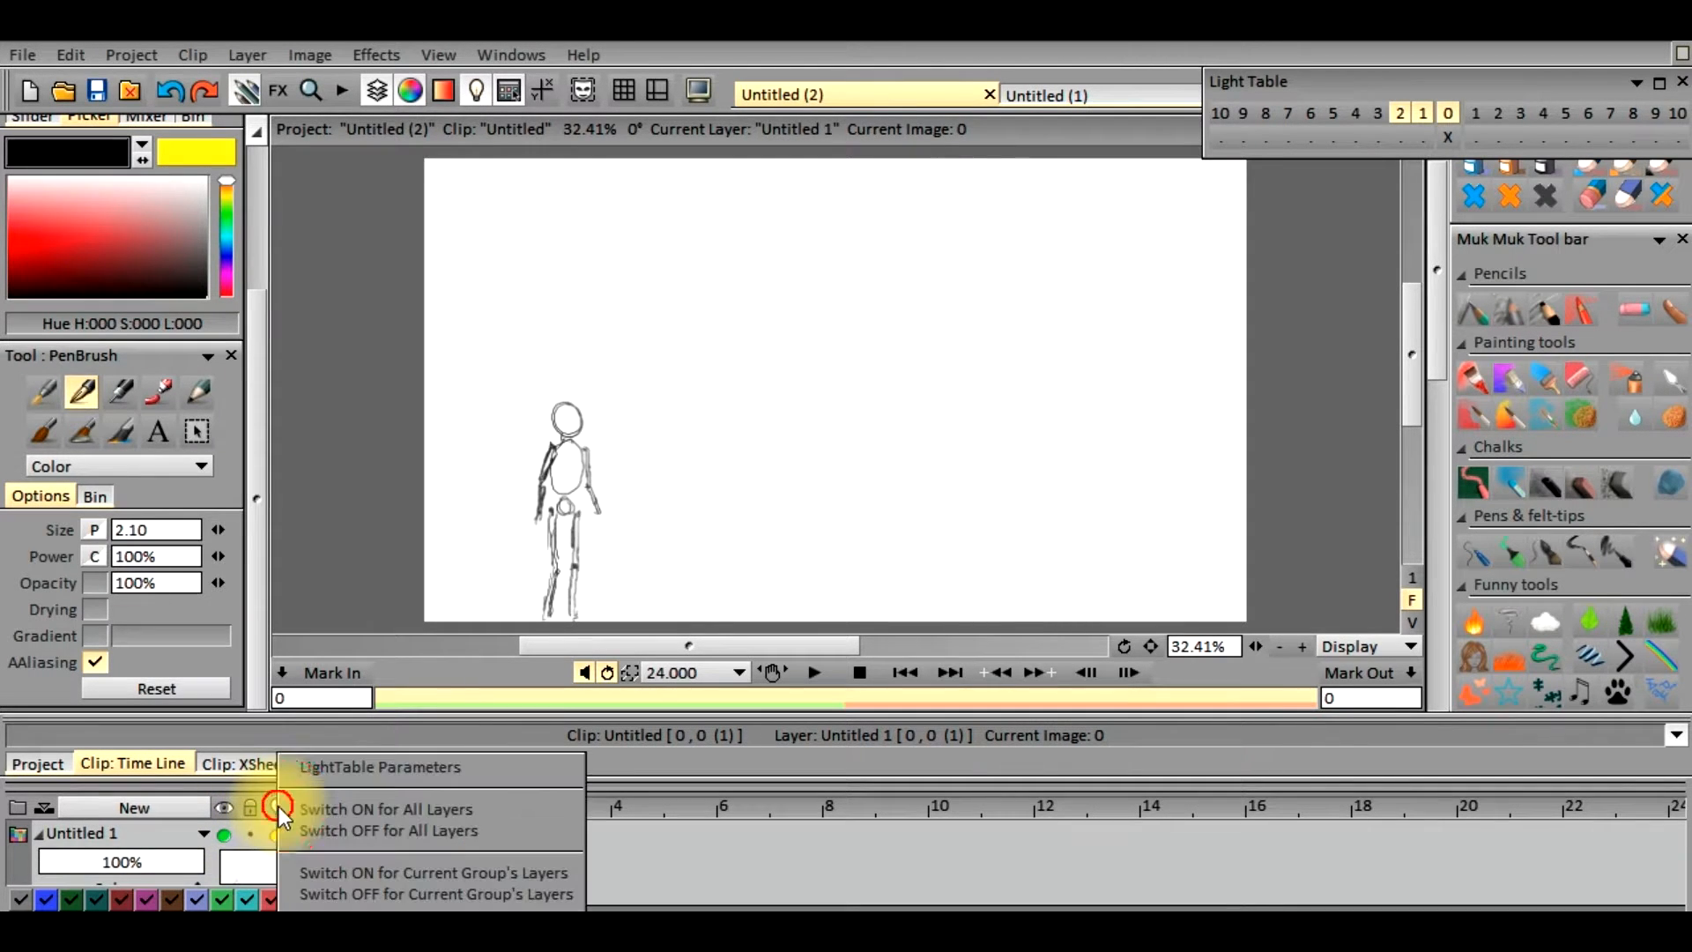
left_click(314, 777)
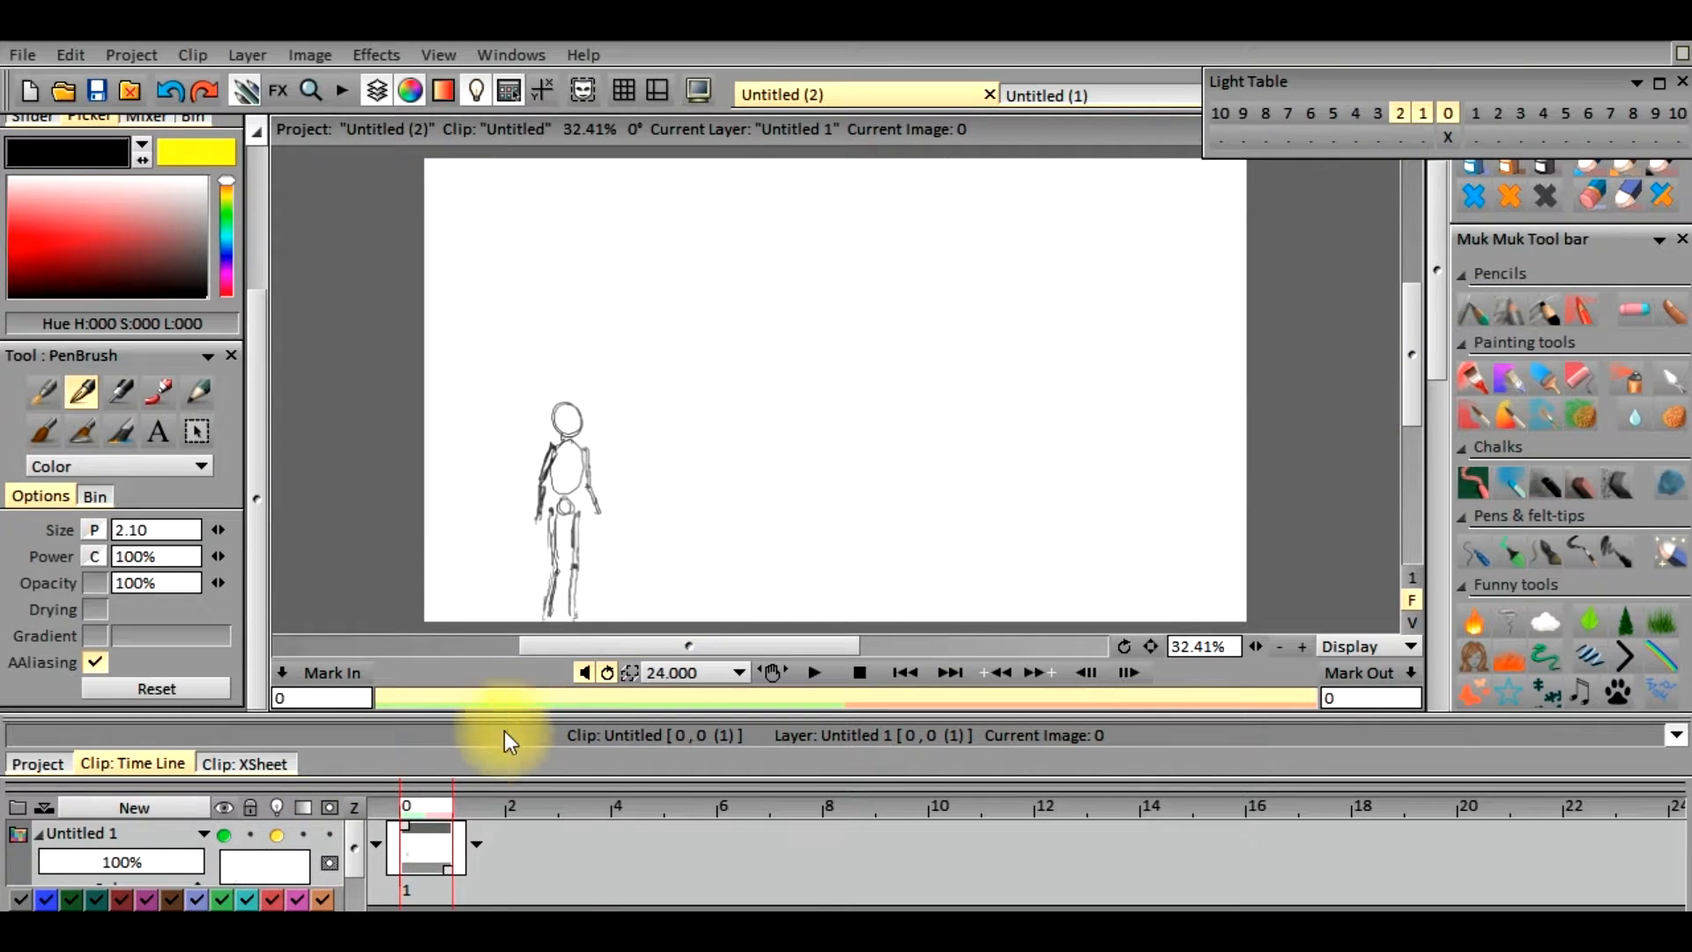
left_click(464, 821)
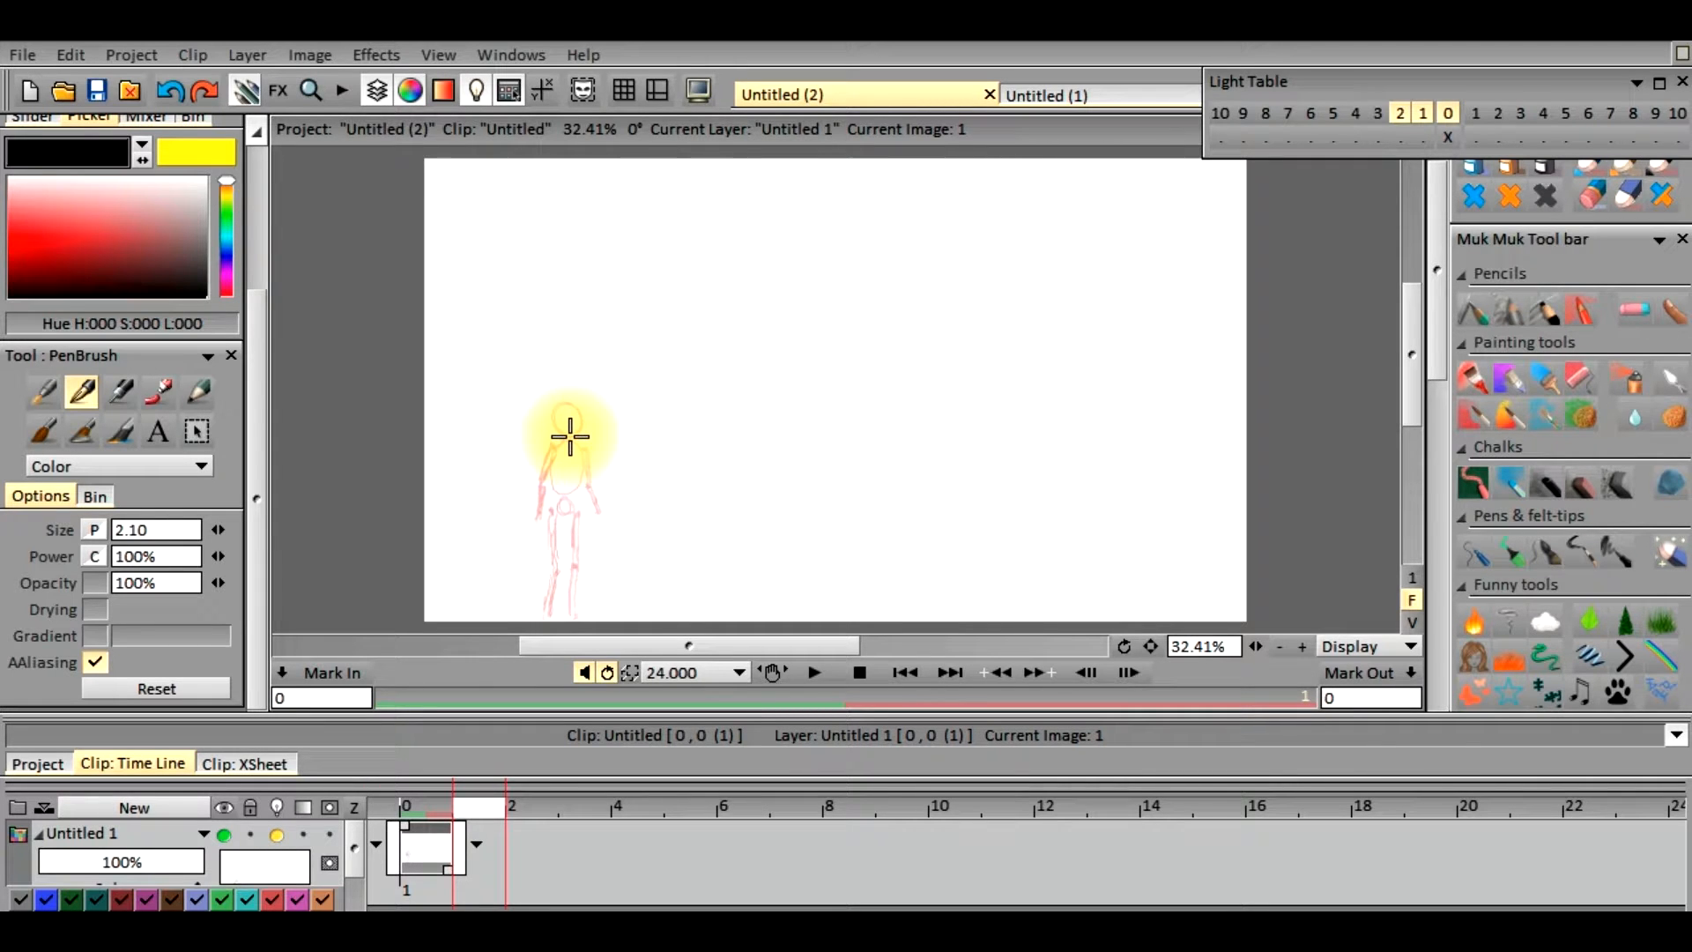
Draw the figure's head, torso and bent, raised arms in black on frame 1, using the ghosted first pose as reference
left_click(568, 435)
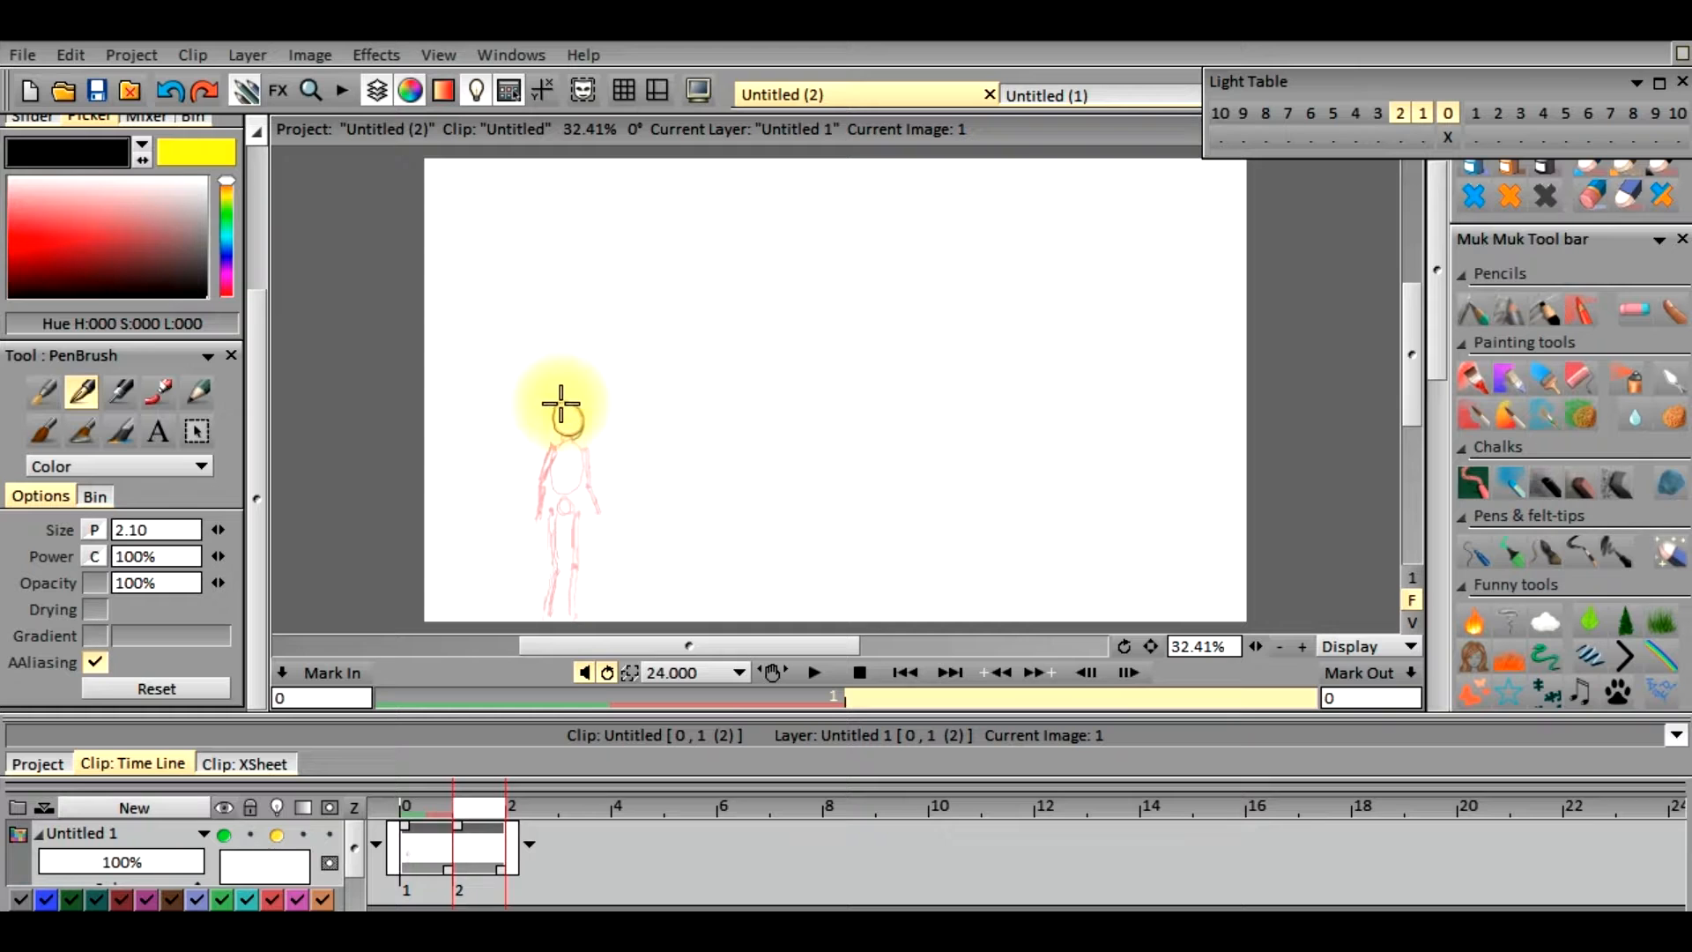
left_click(560, 440)
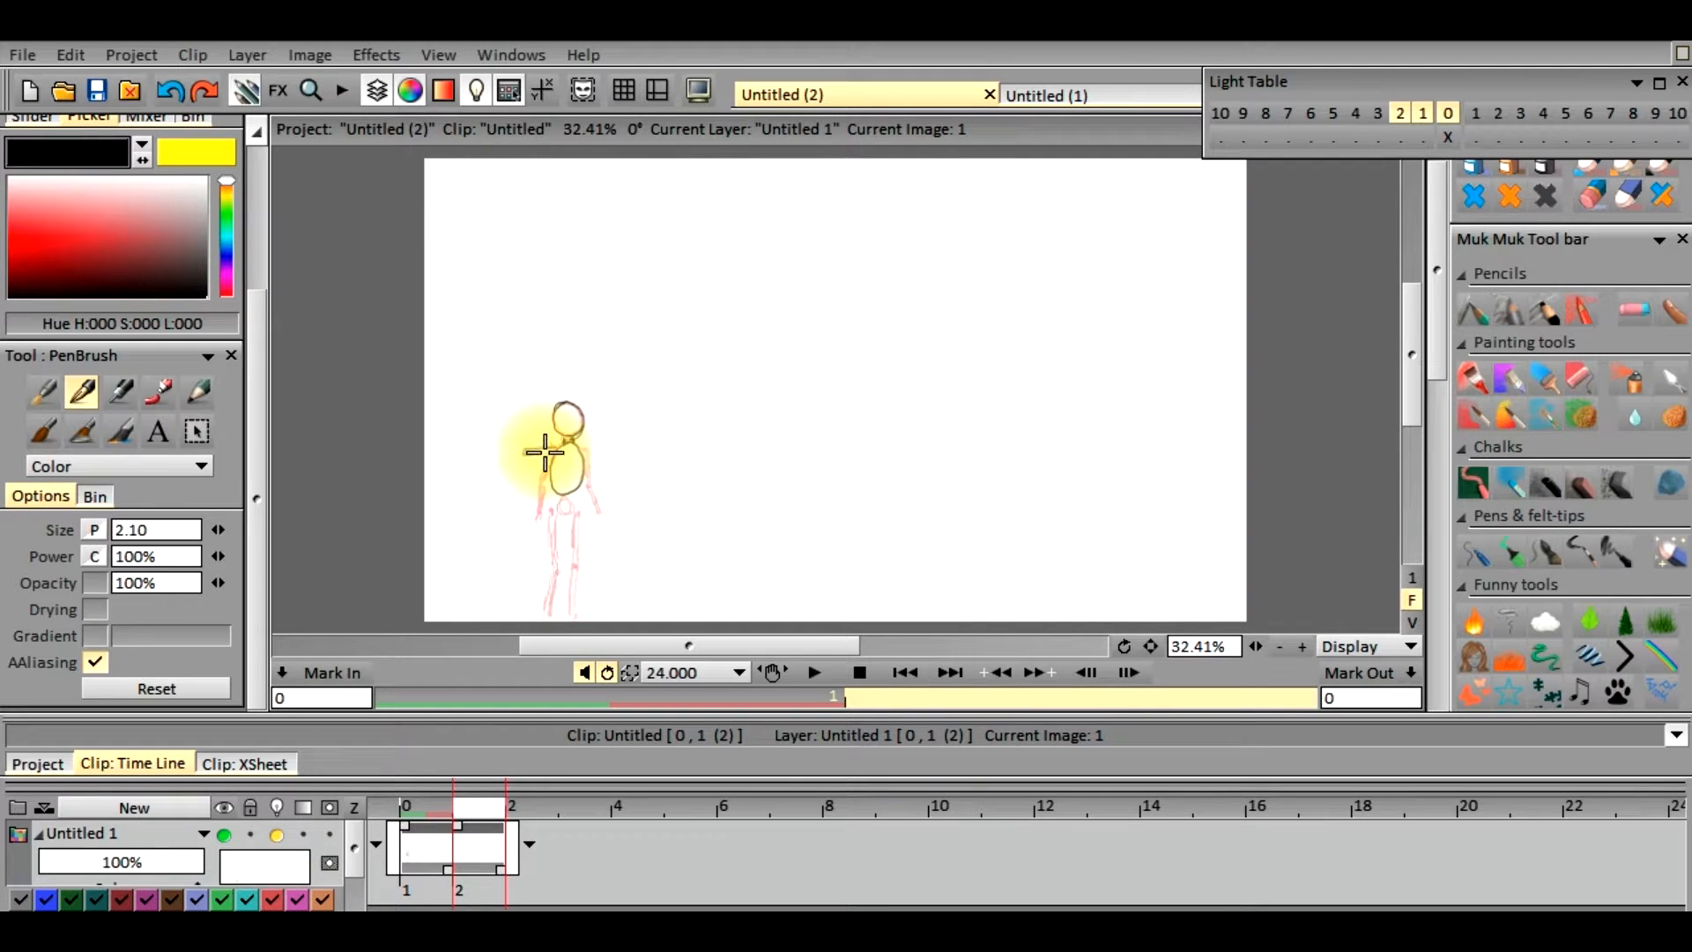
left_click(520, 450)
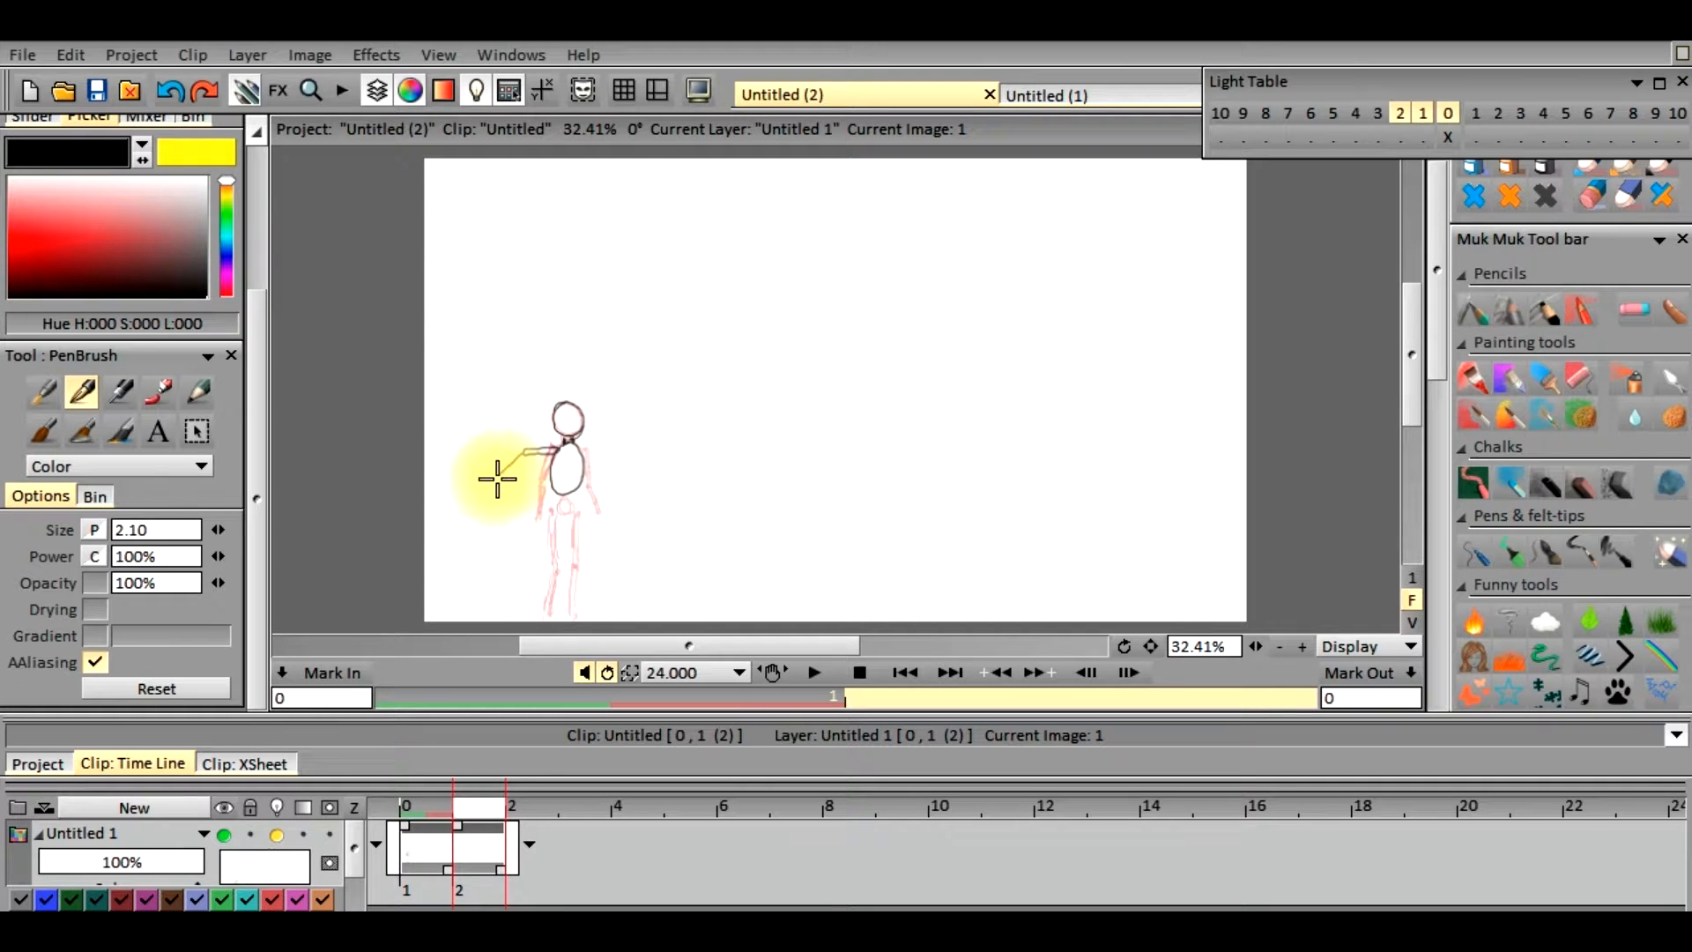
left_click_drag(522, 460, 511, 472)
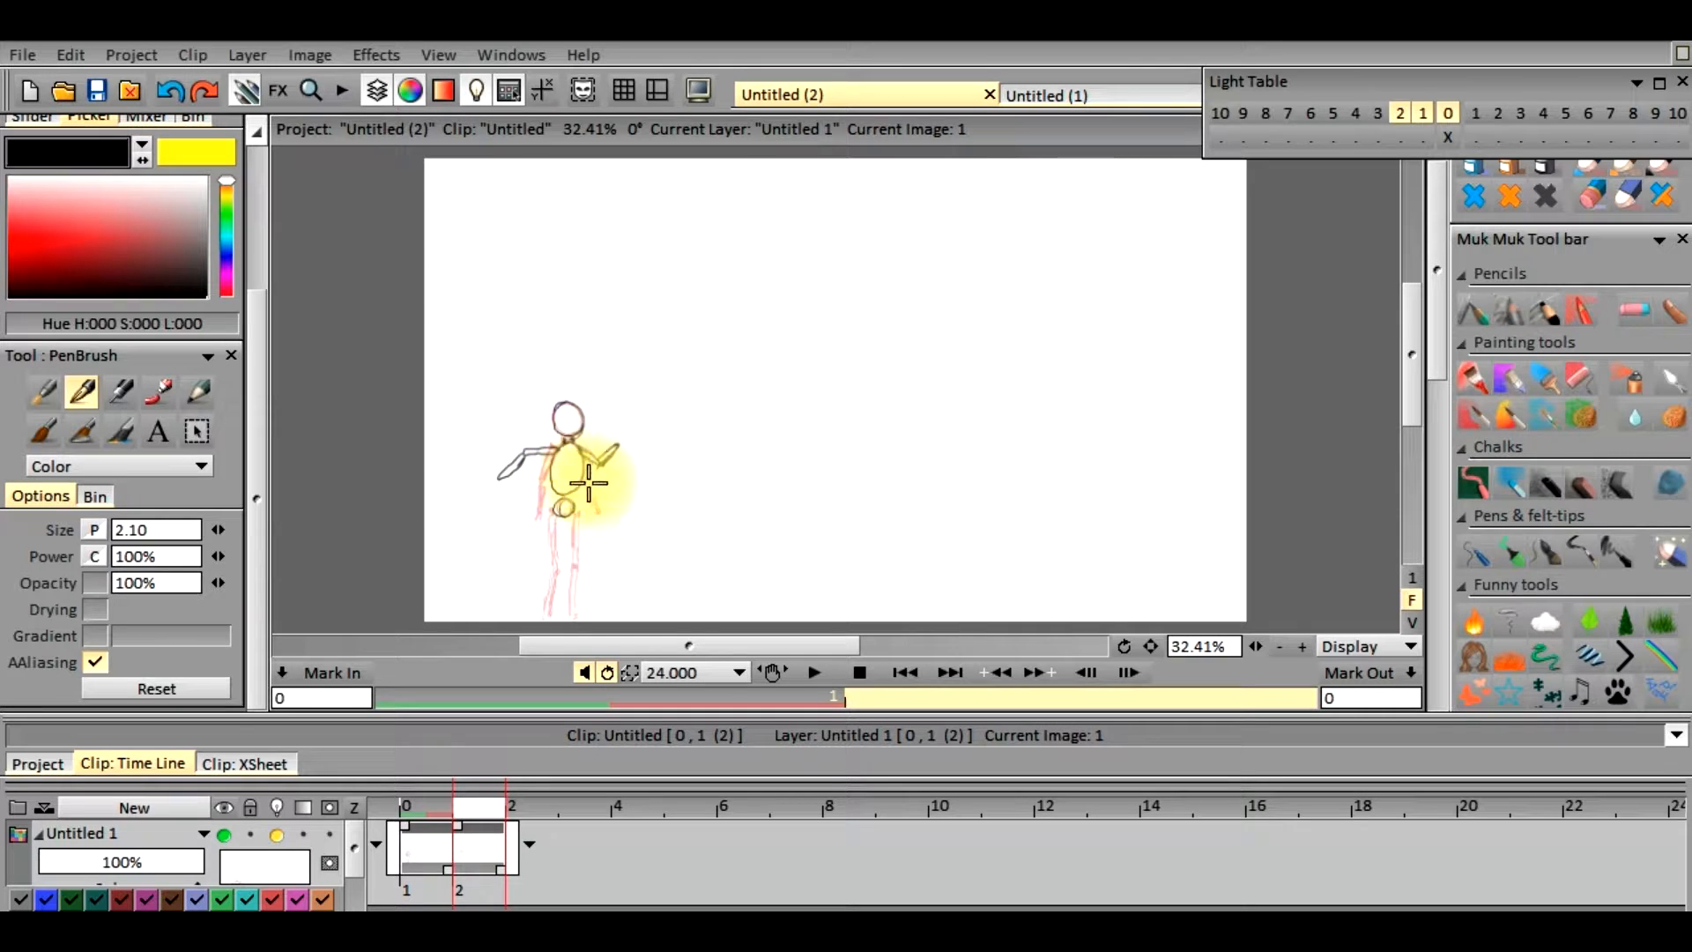
Draw the figure's hips and two outward-bent legs on frame 1 with the PenBrush
left_click_drag(573, 511, 564, 517)
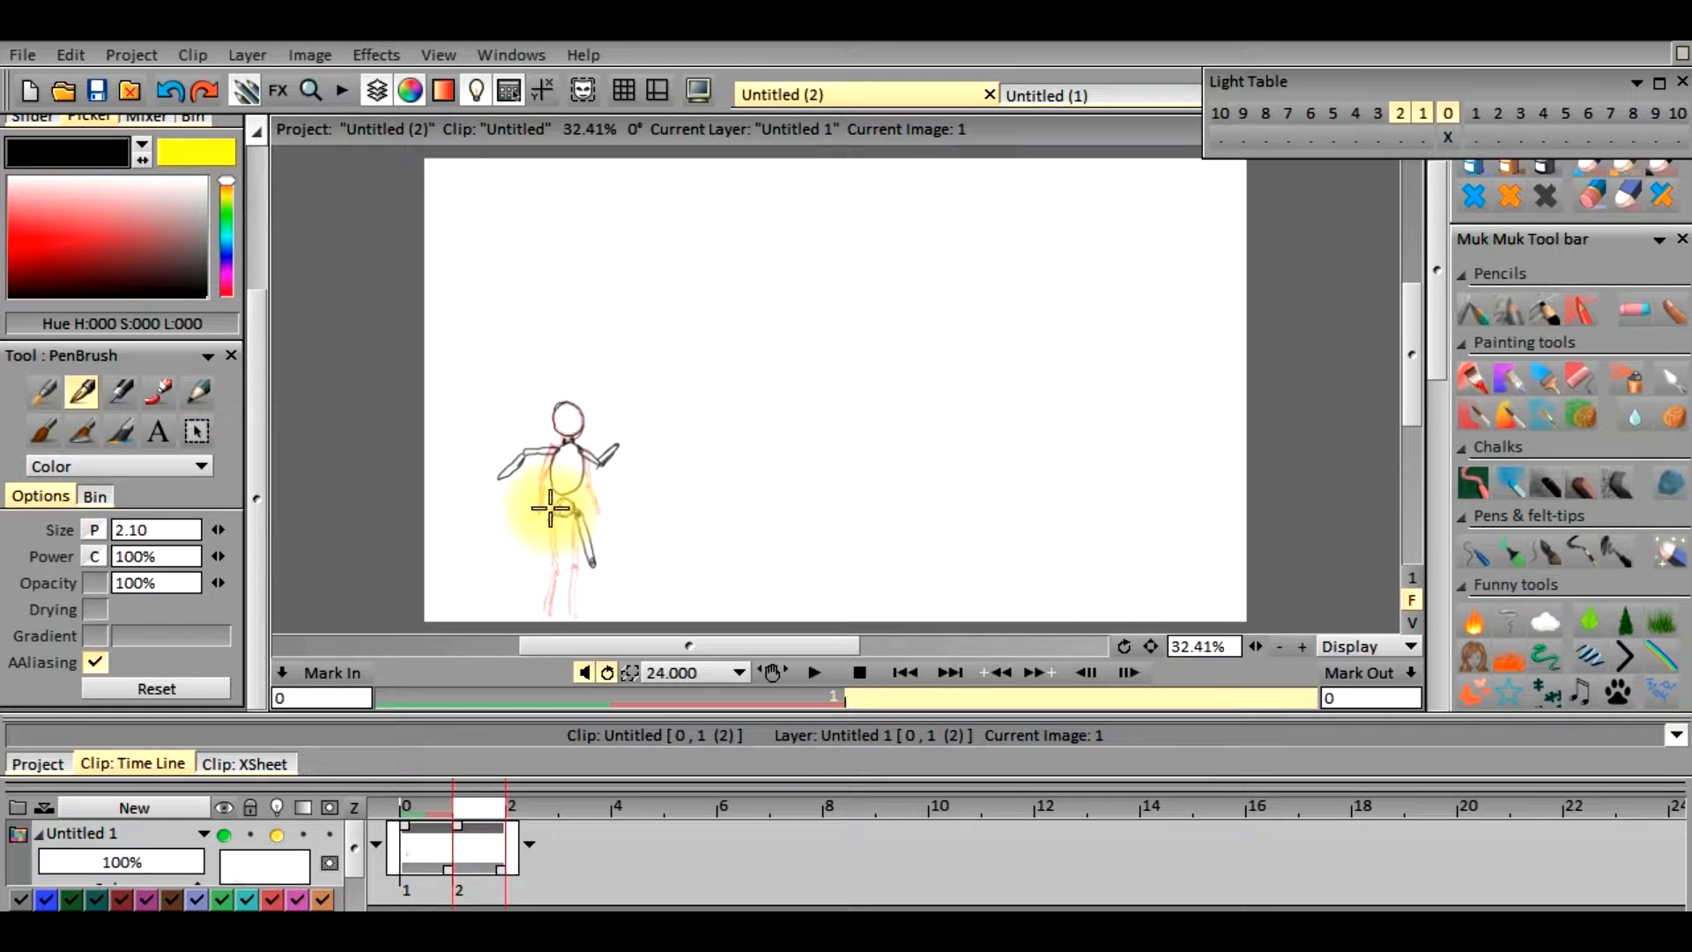
left_click_drag(554, 509, 550, 521)
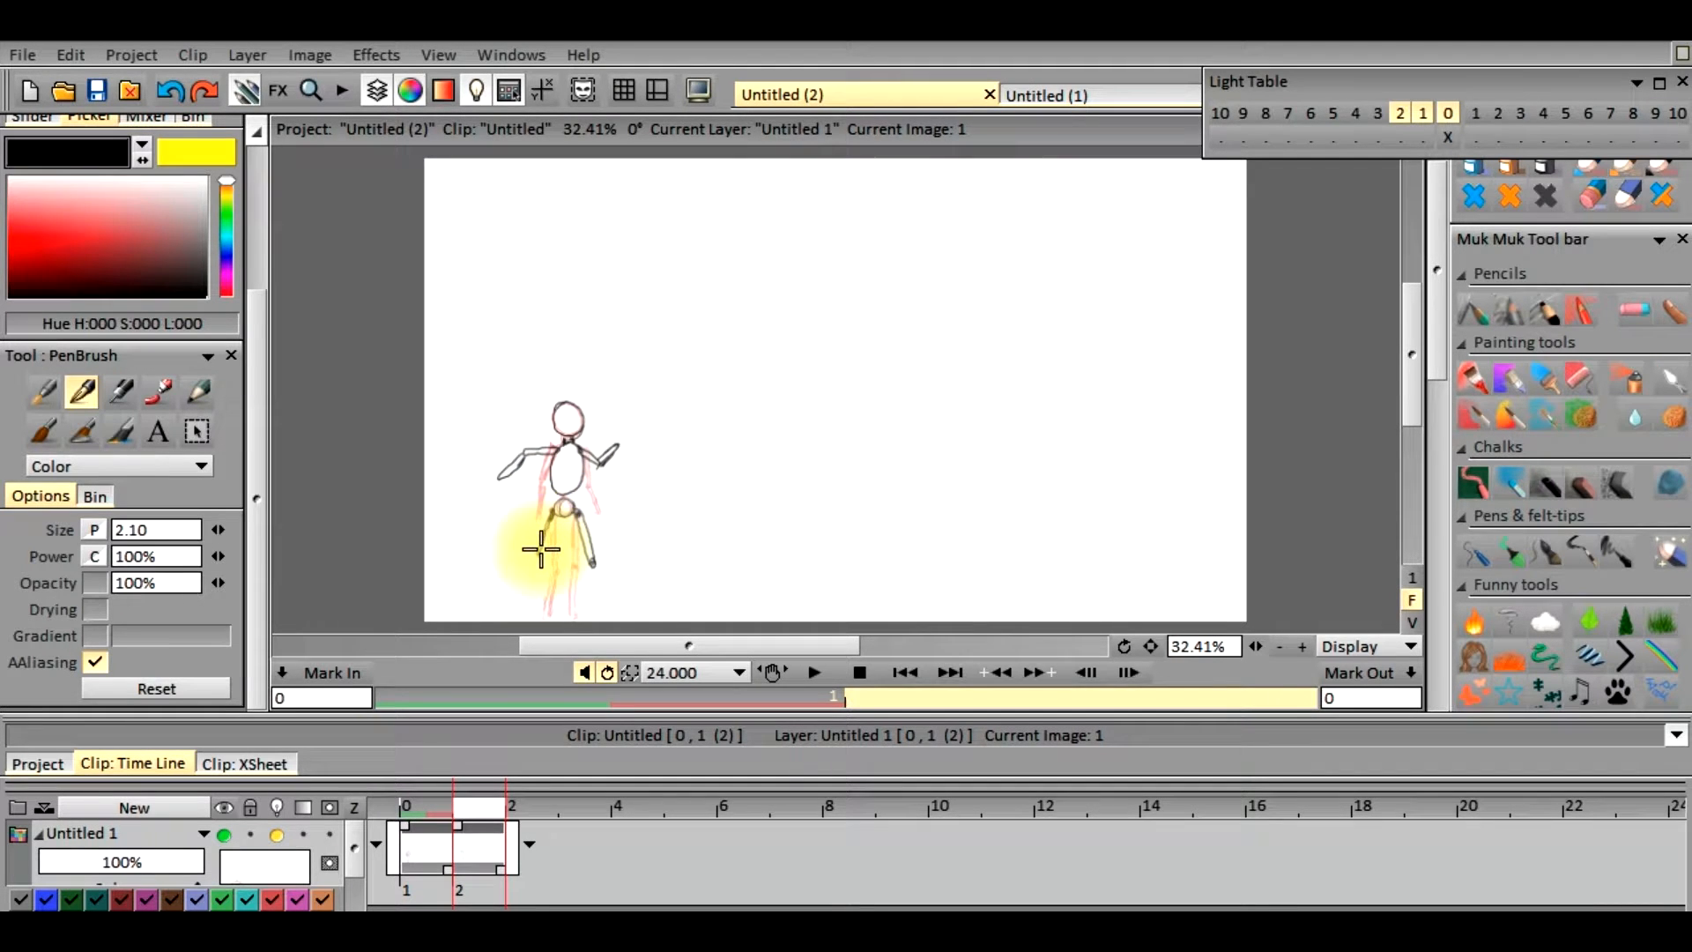
left_click_drag(555, 512, 533, 553)
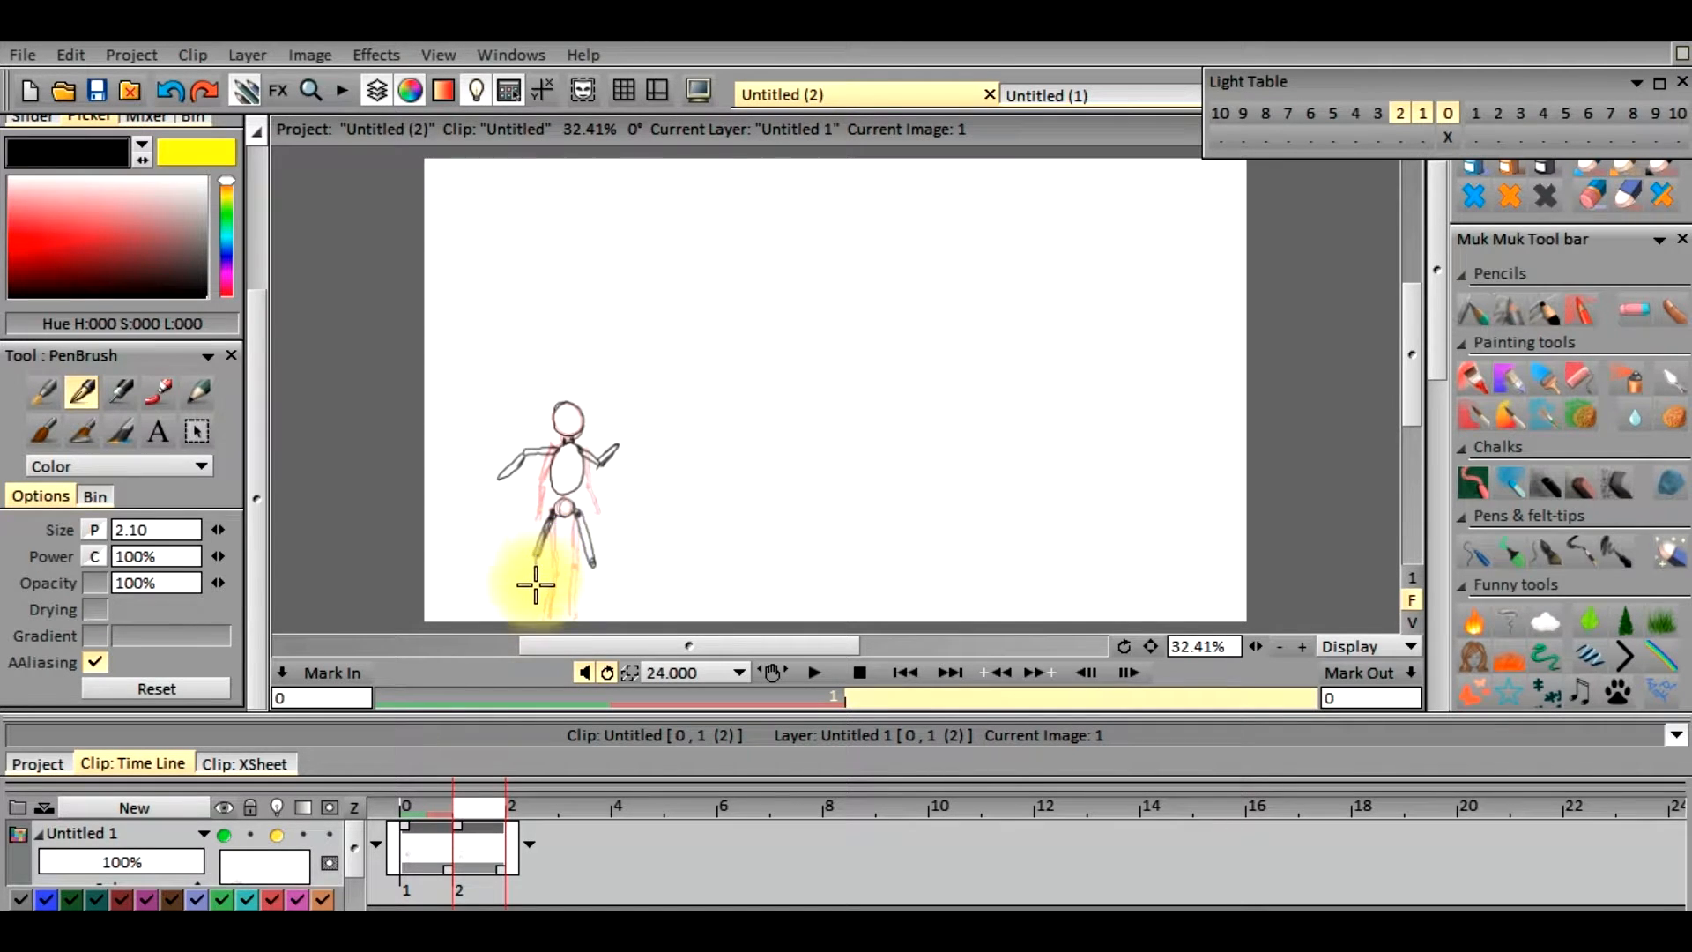
mouse_move(539, 592)
left_mouse_down()
mouse_move(539, 555)
mouse_move(593, 566)
mouse_move(579, 607)
mouse_move(590, 562)
mouse_move(573, 603)
mouse_move(542, 594)
mouse_move(533, 557)
mouse_move(538, 607)
left_mouse_up()
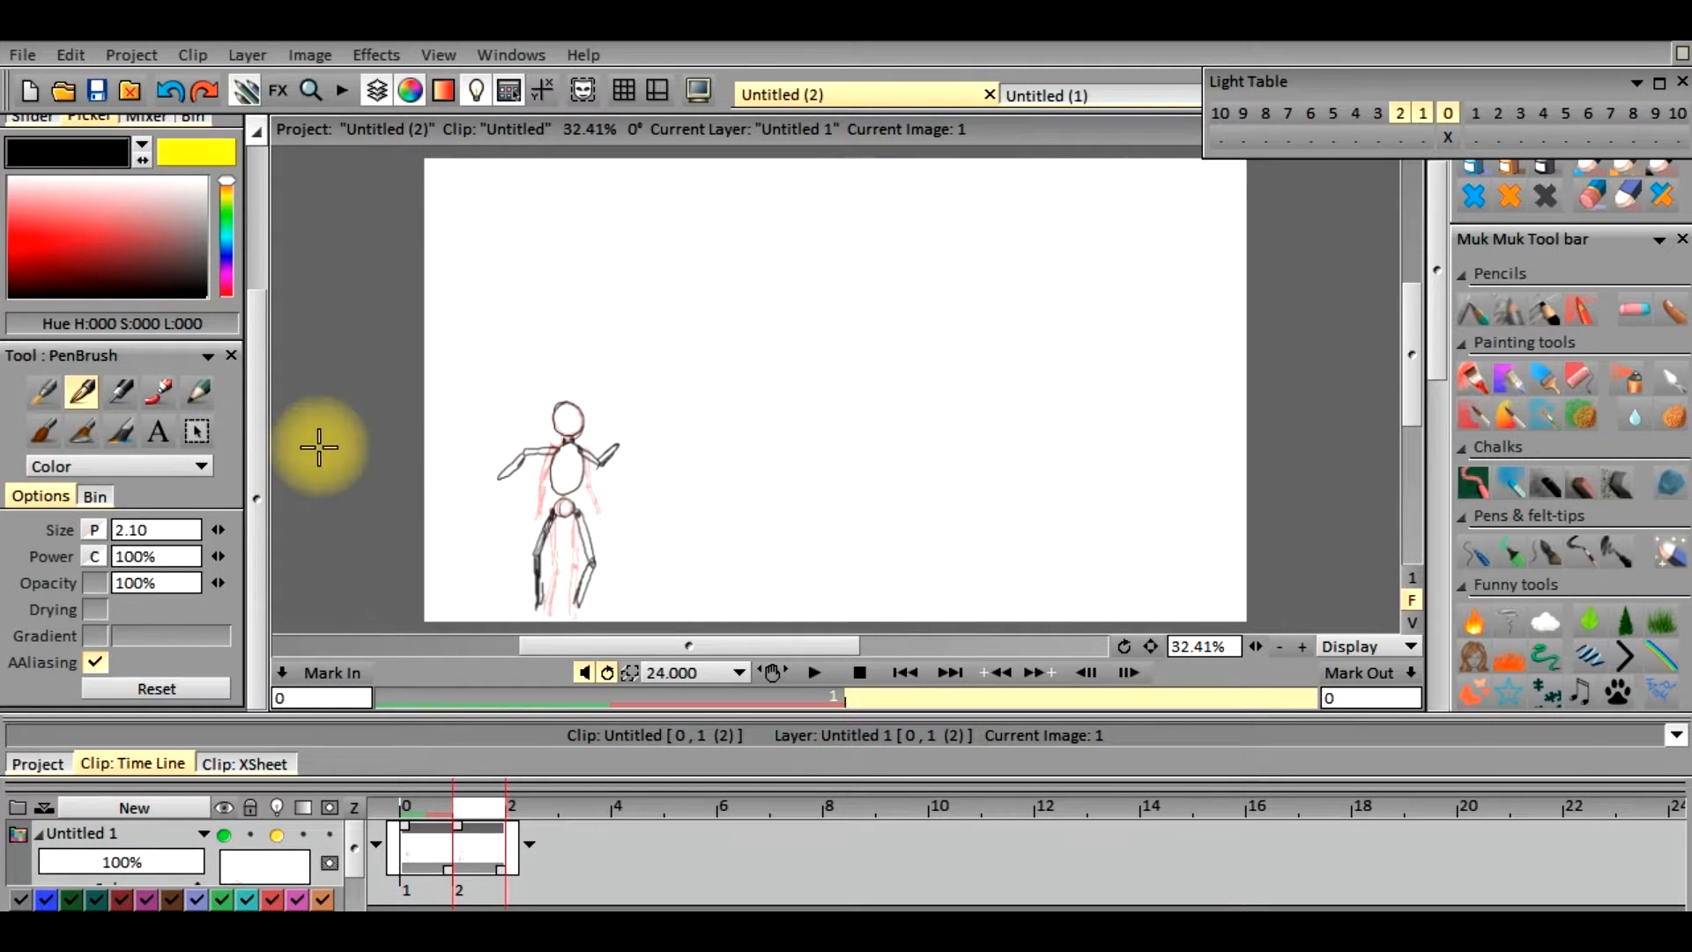
Shift the frame 1 figure slightly downward with Transform, using panning X -3.12 and Y 43.17, and apply it
left_click_drag(257, 426, 294, 173)
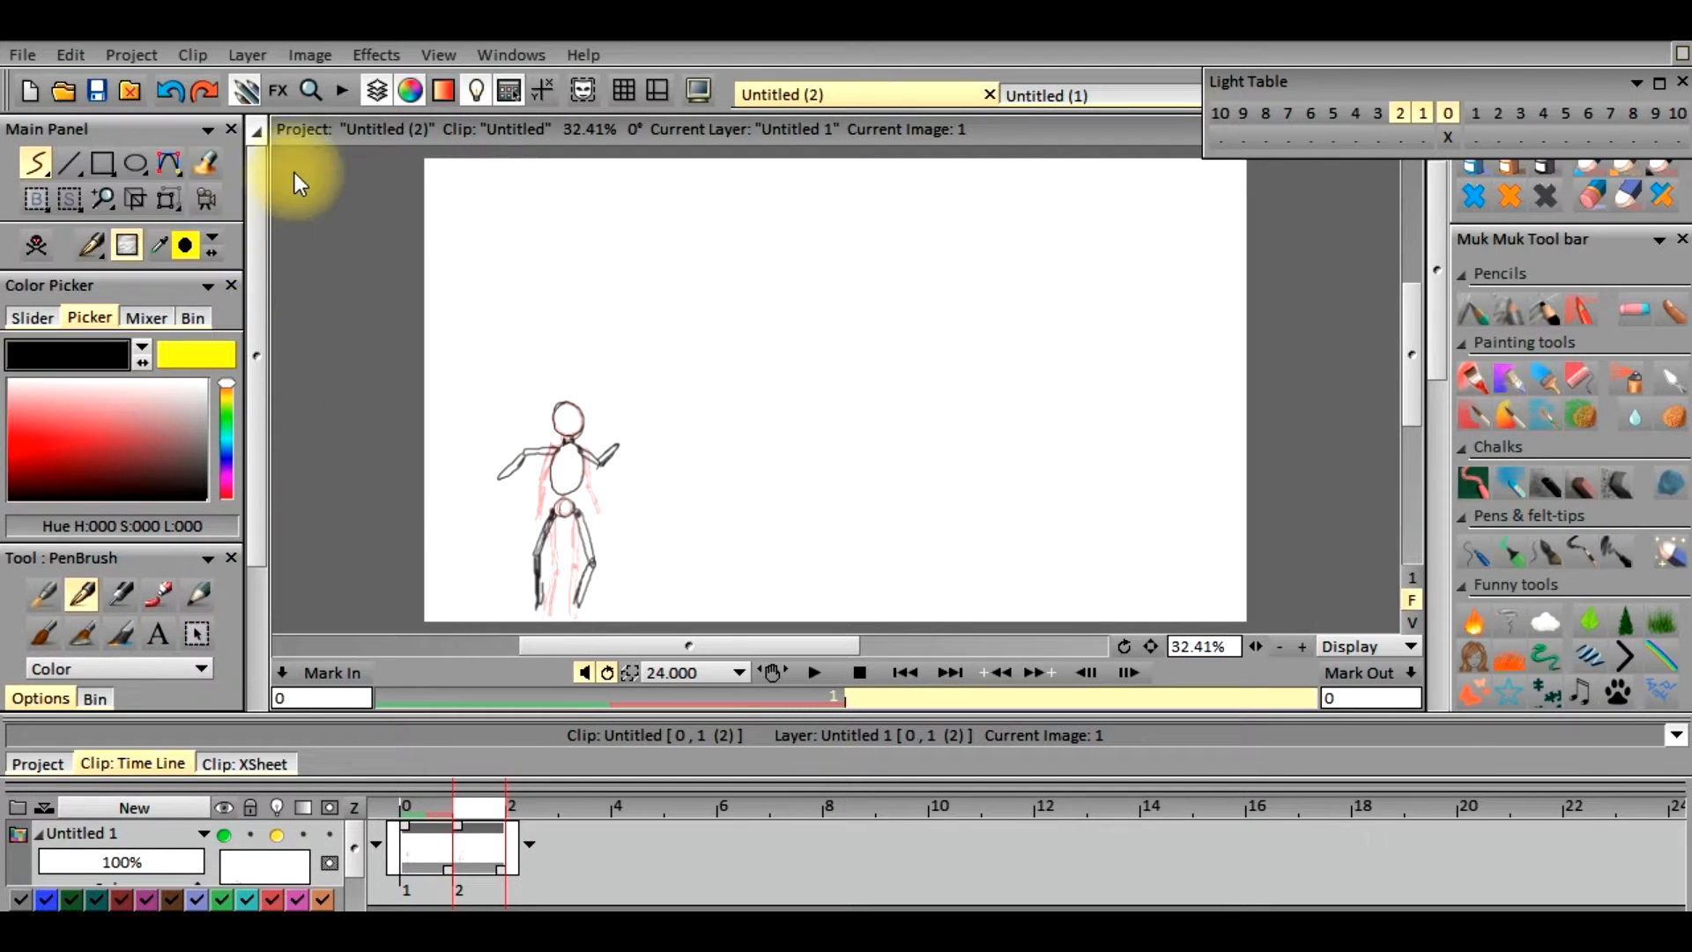
left_click(165, 197)
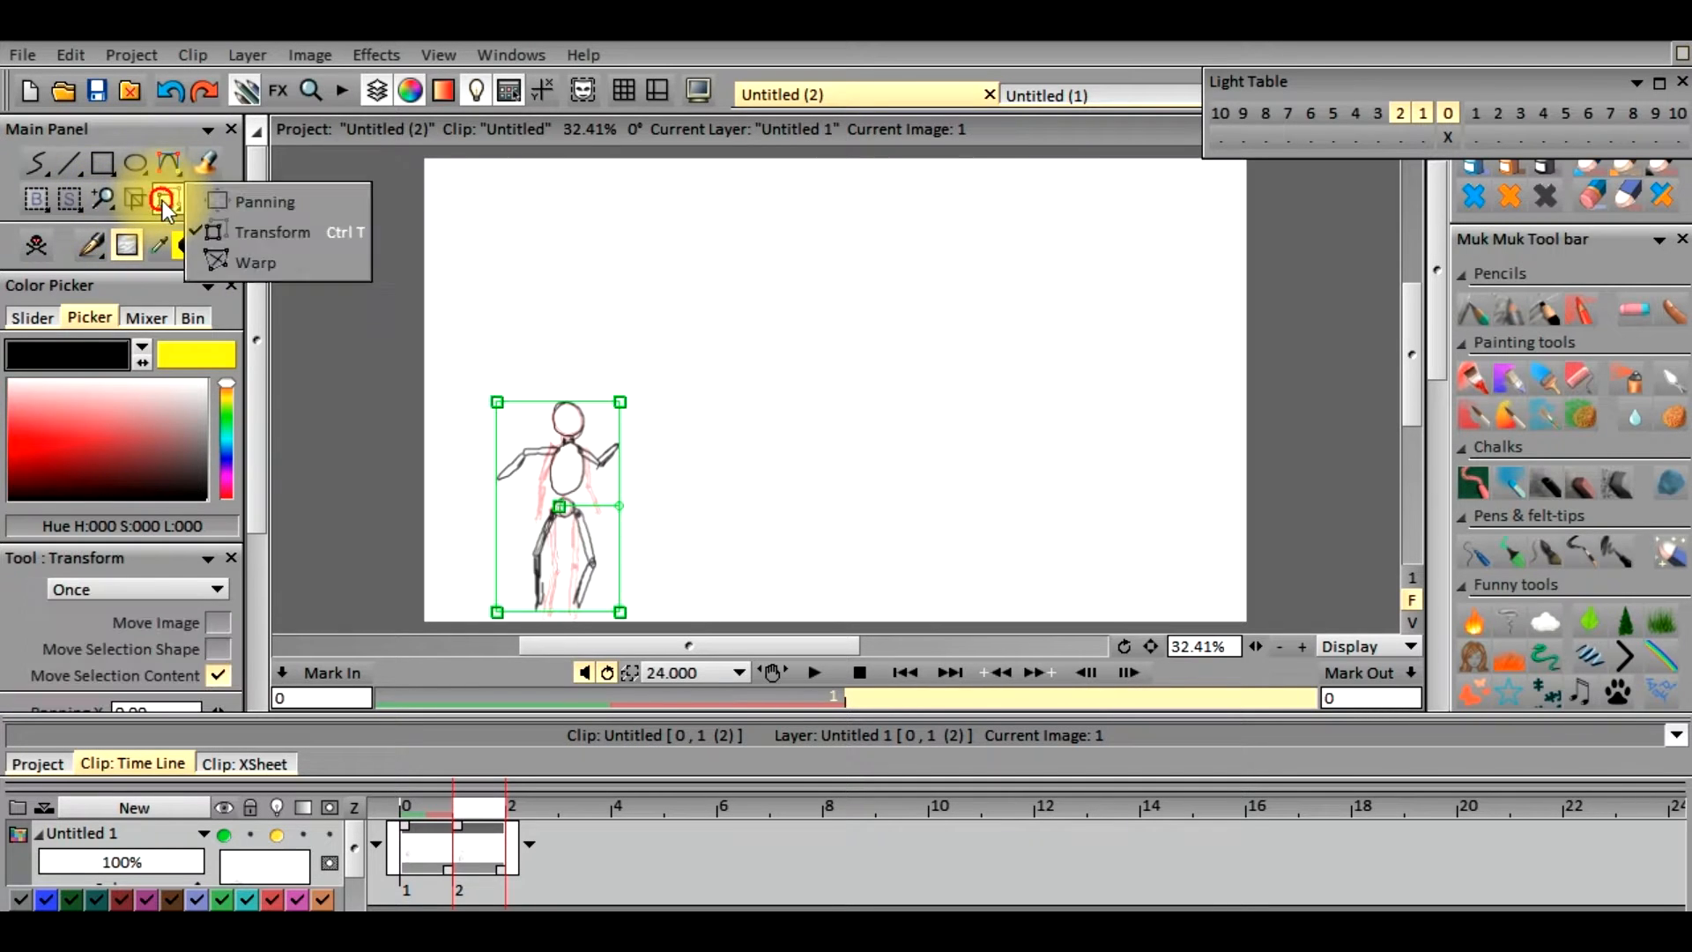
left_click_drag(561, 509, 559, 527)
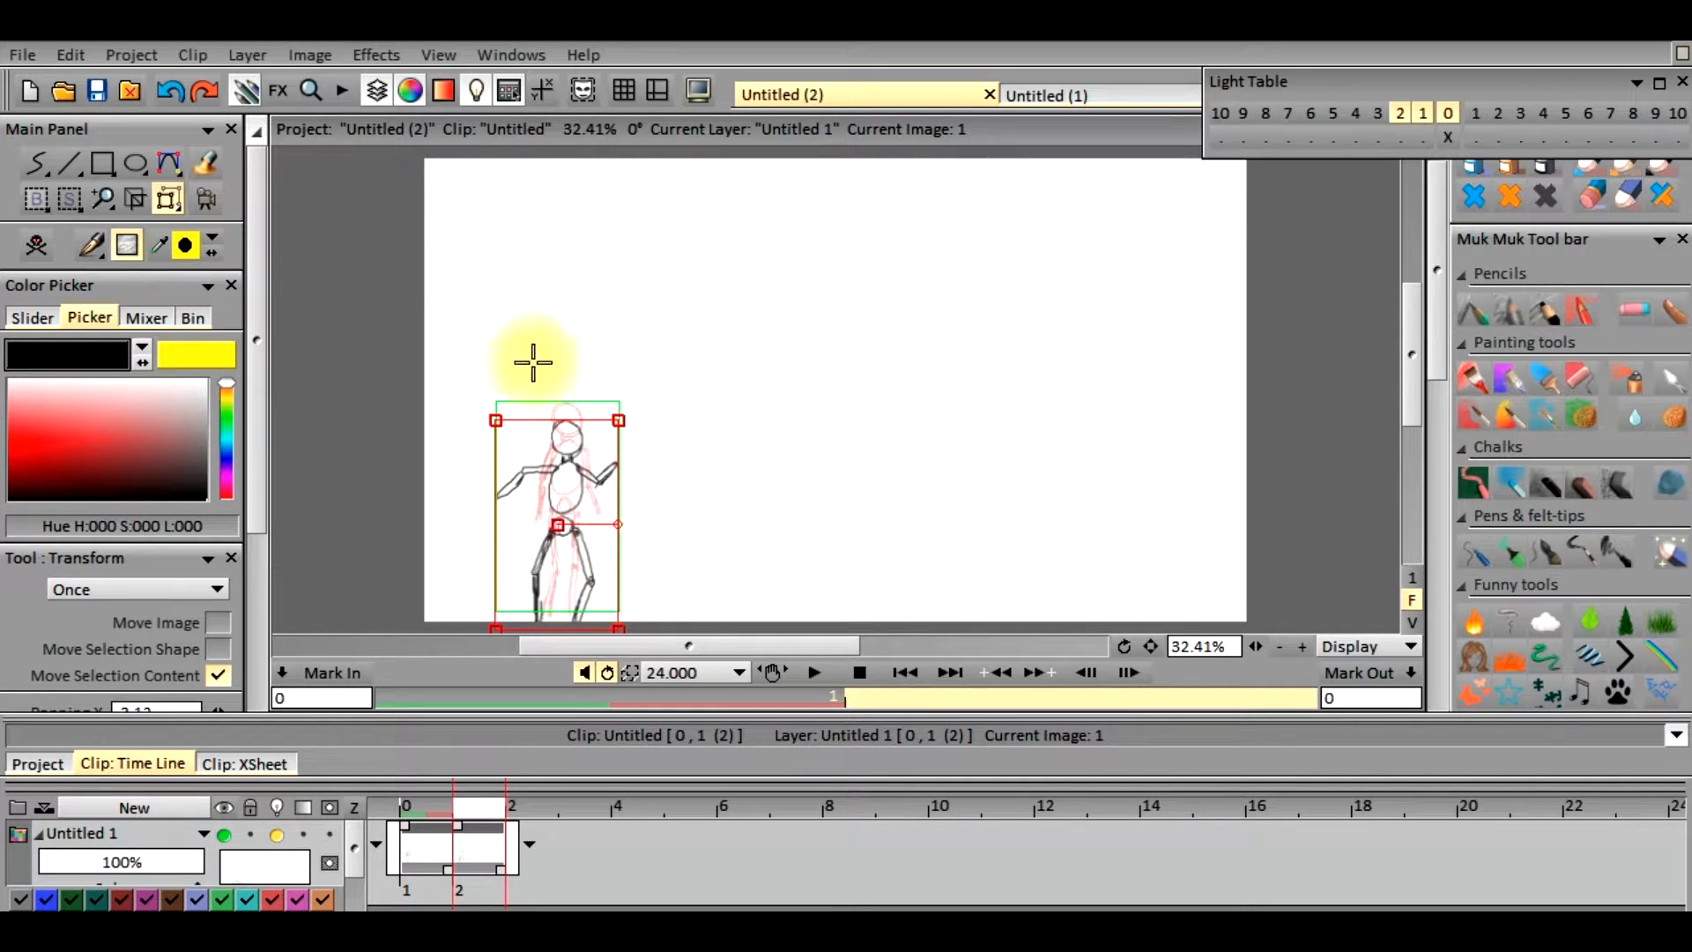
left_click_drag(257, 374, 224, 568)
left_click(204, 683)
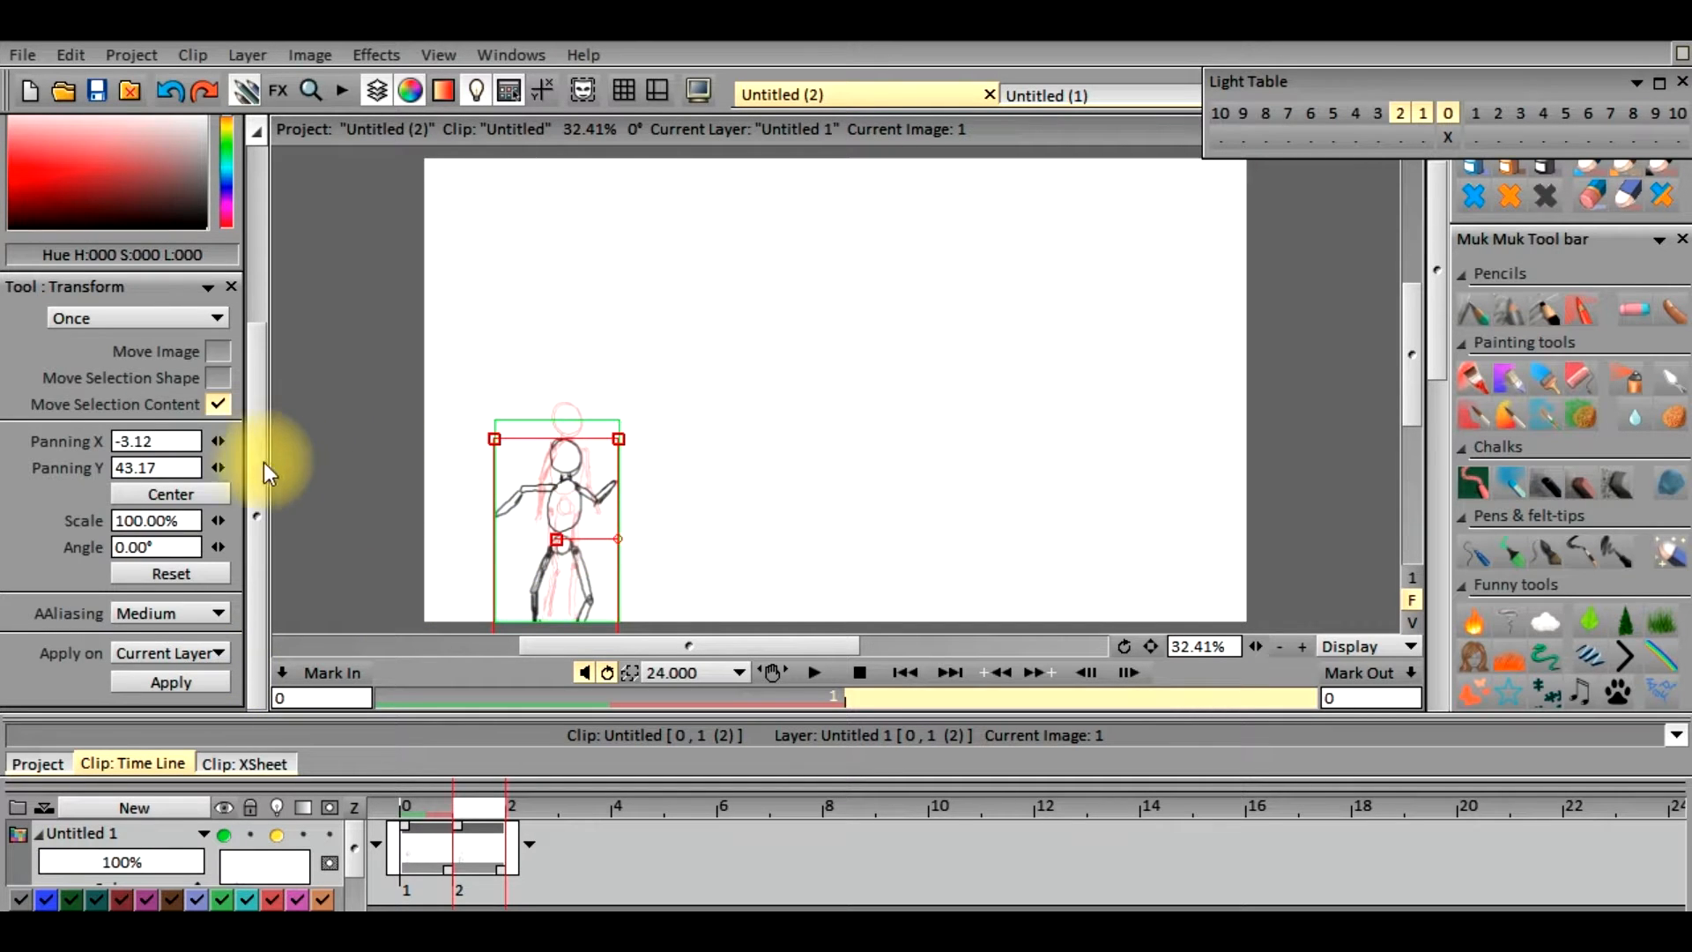
Go to frame 2 and set the light table to show only the drawing two frames back
left_click(552, 816)
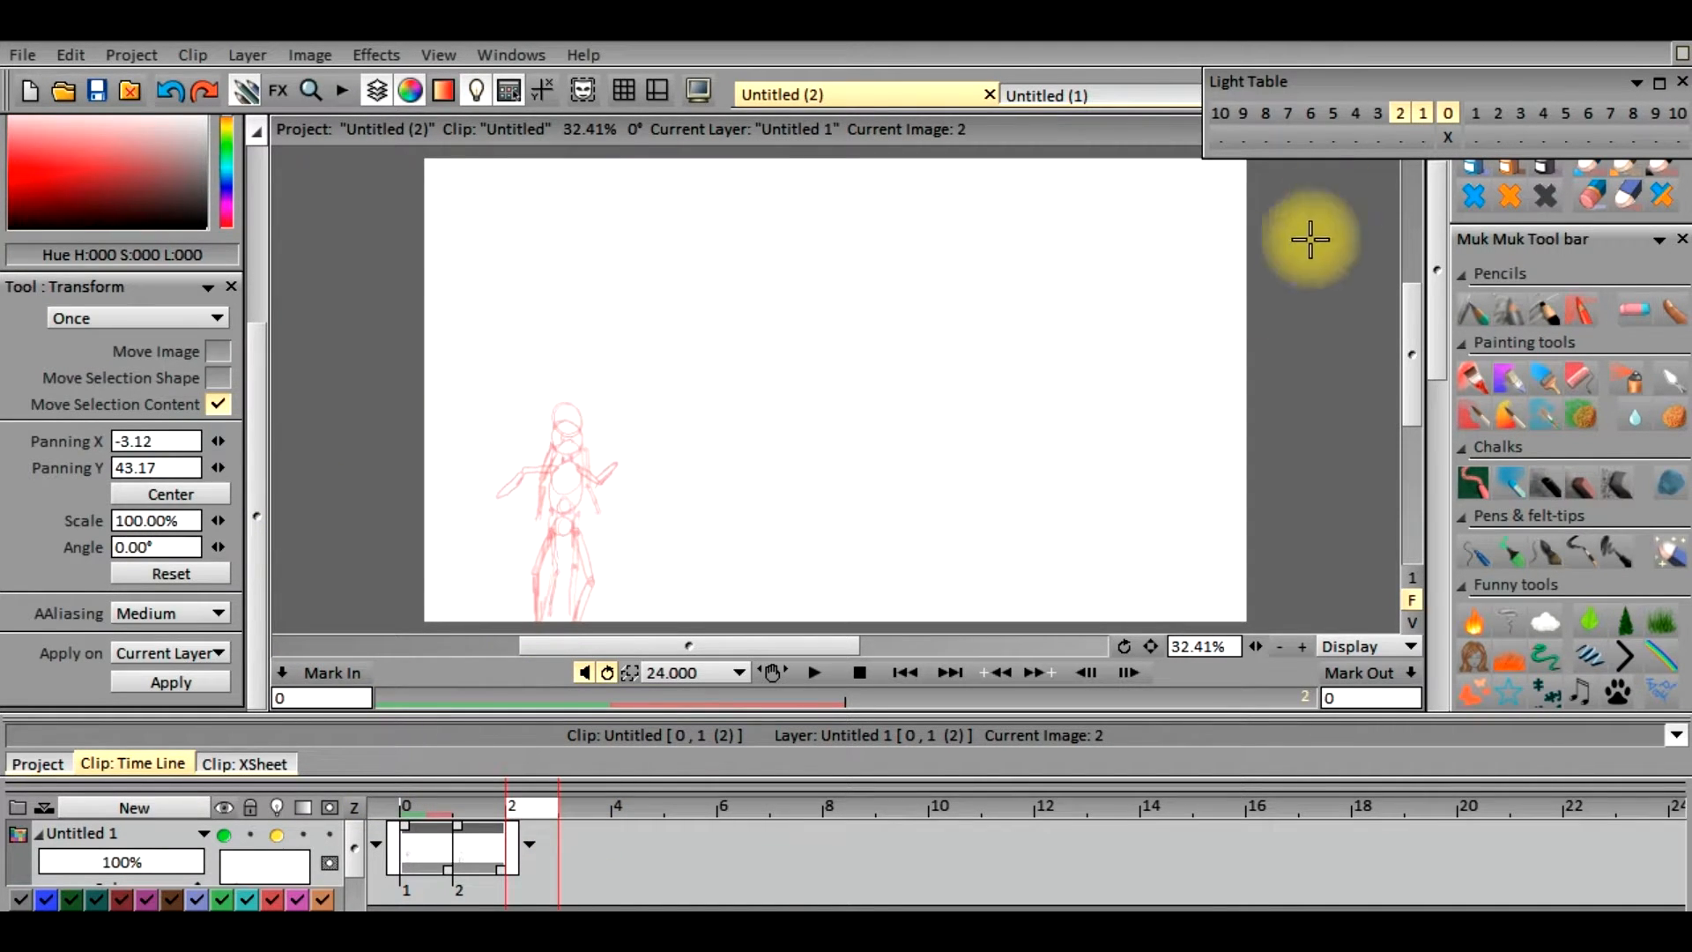
left_click(1400, 115)
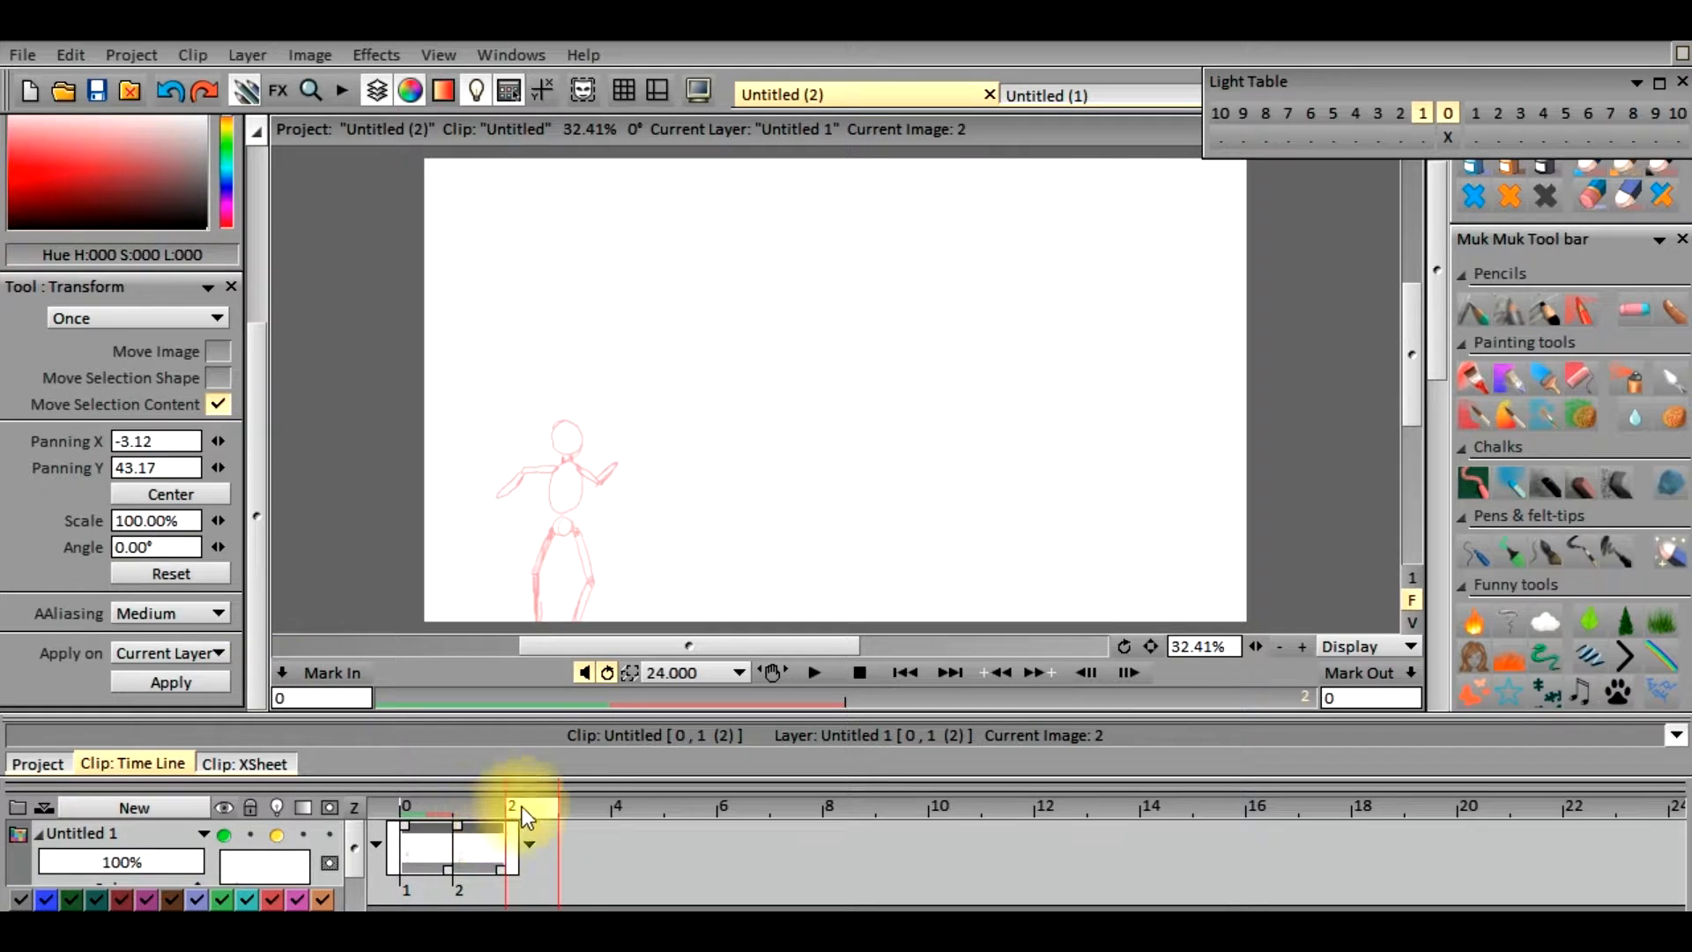
left_click(493, 807)
mouse_move(490, 814)
left_mouse_down()
mouse_move(522, 817)
mouse_move(441, 819)
mouse_move(506, 819)
left_mouse_up()
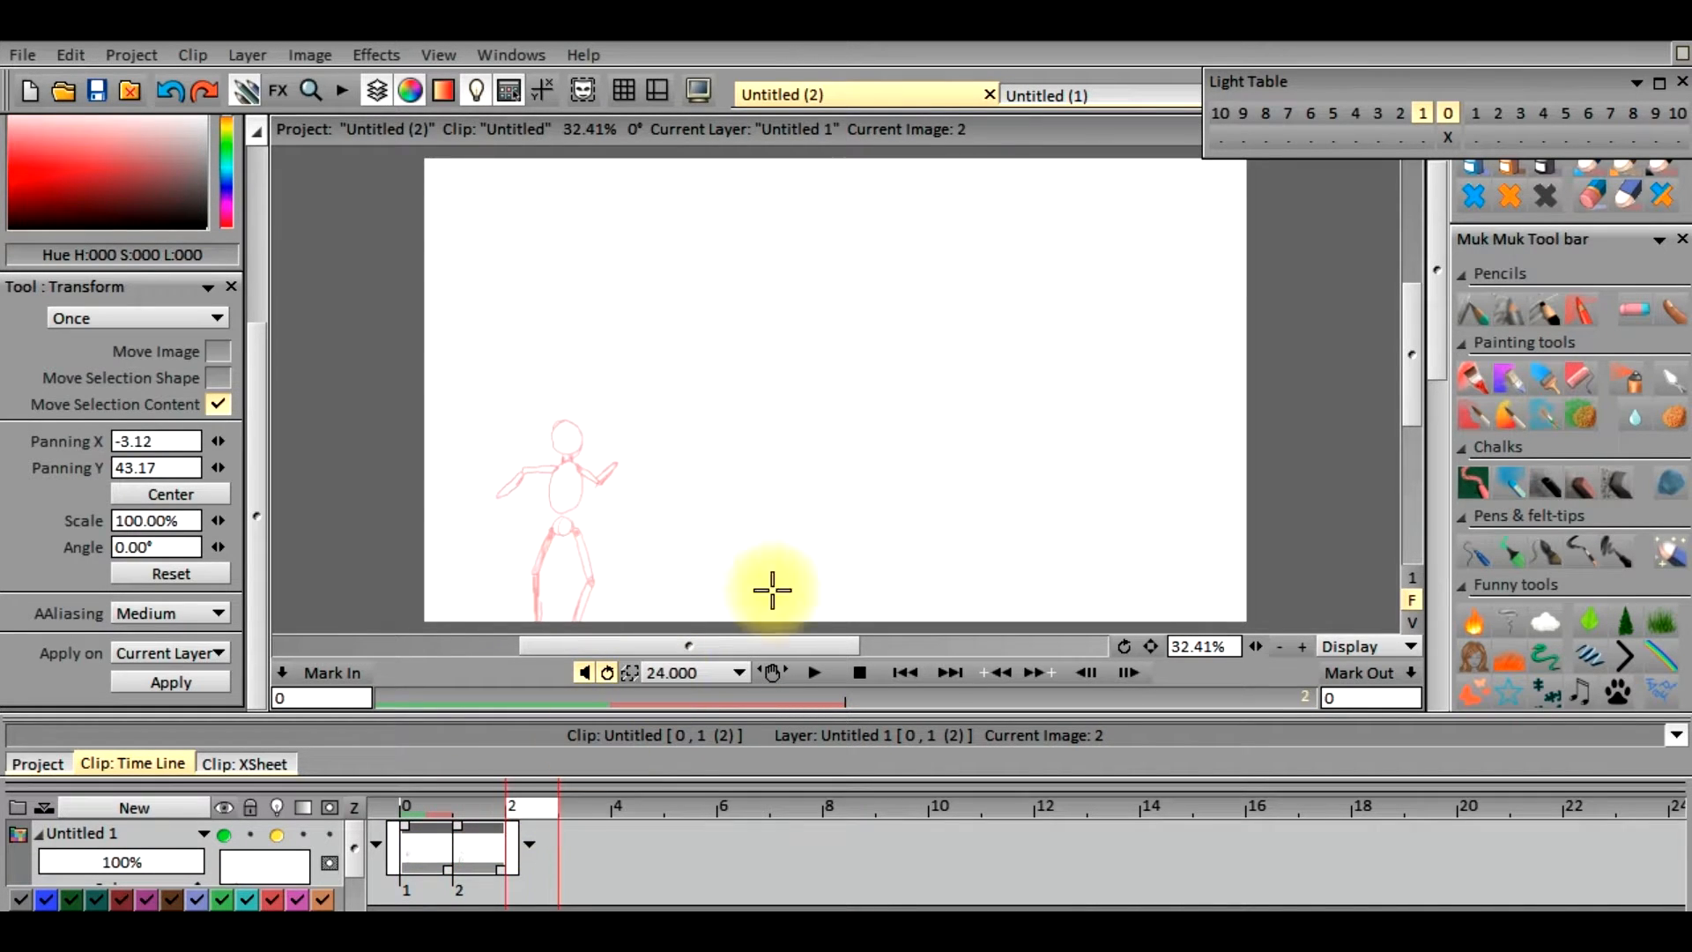
left_click(1401, 122)
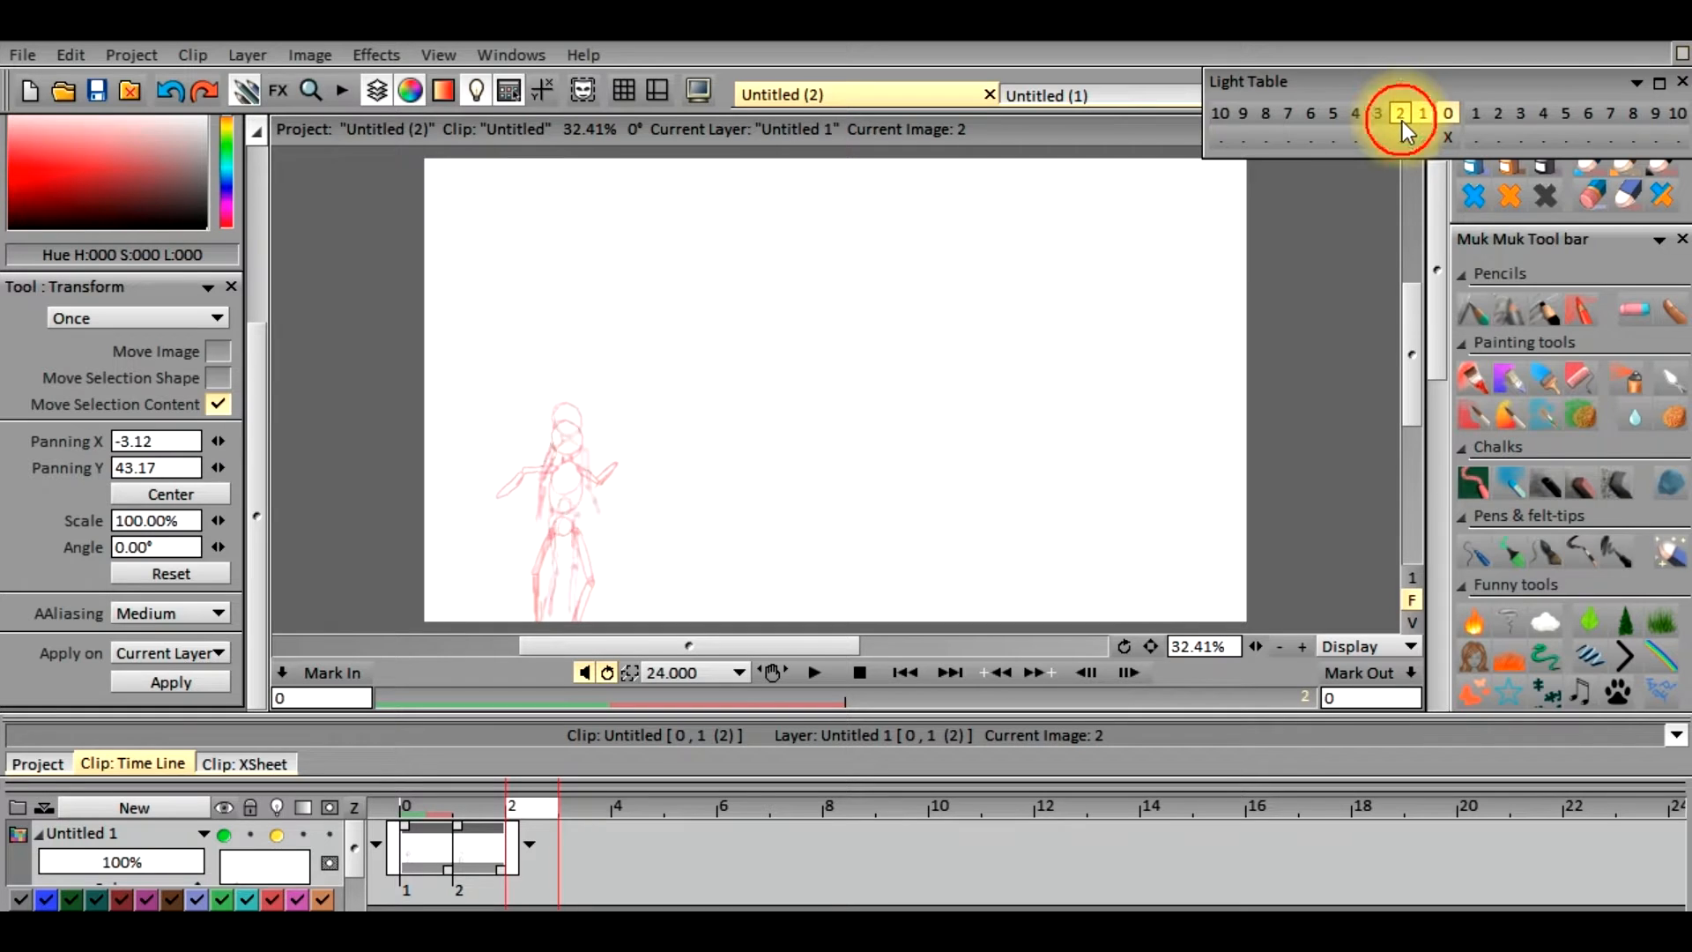
left_click(1423, 115)
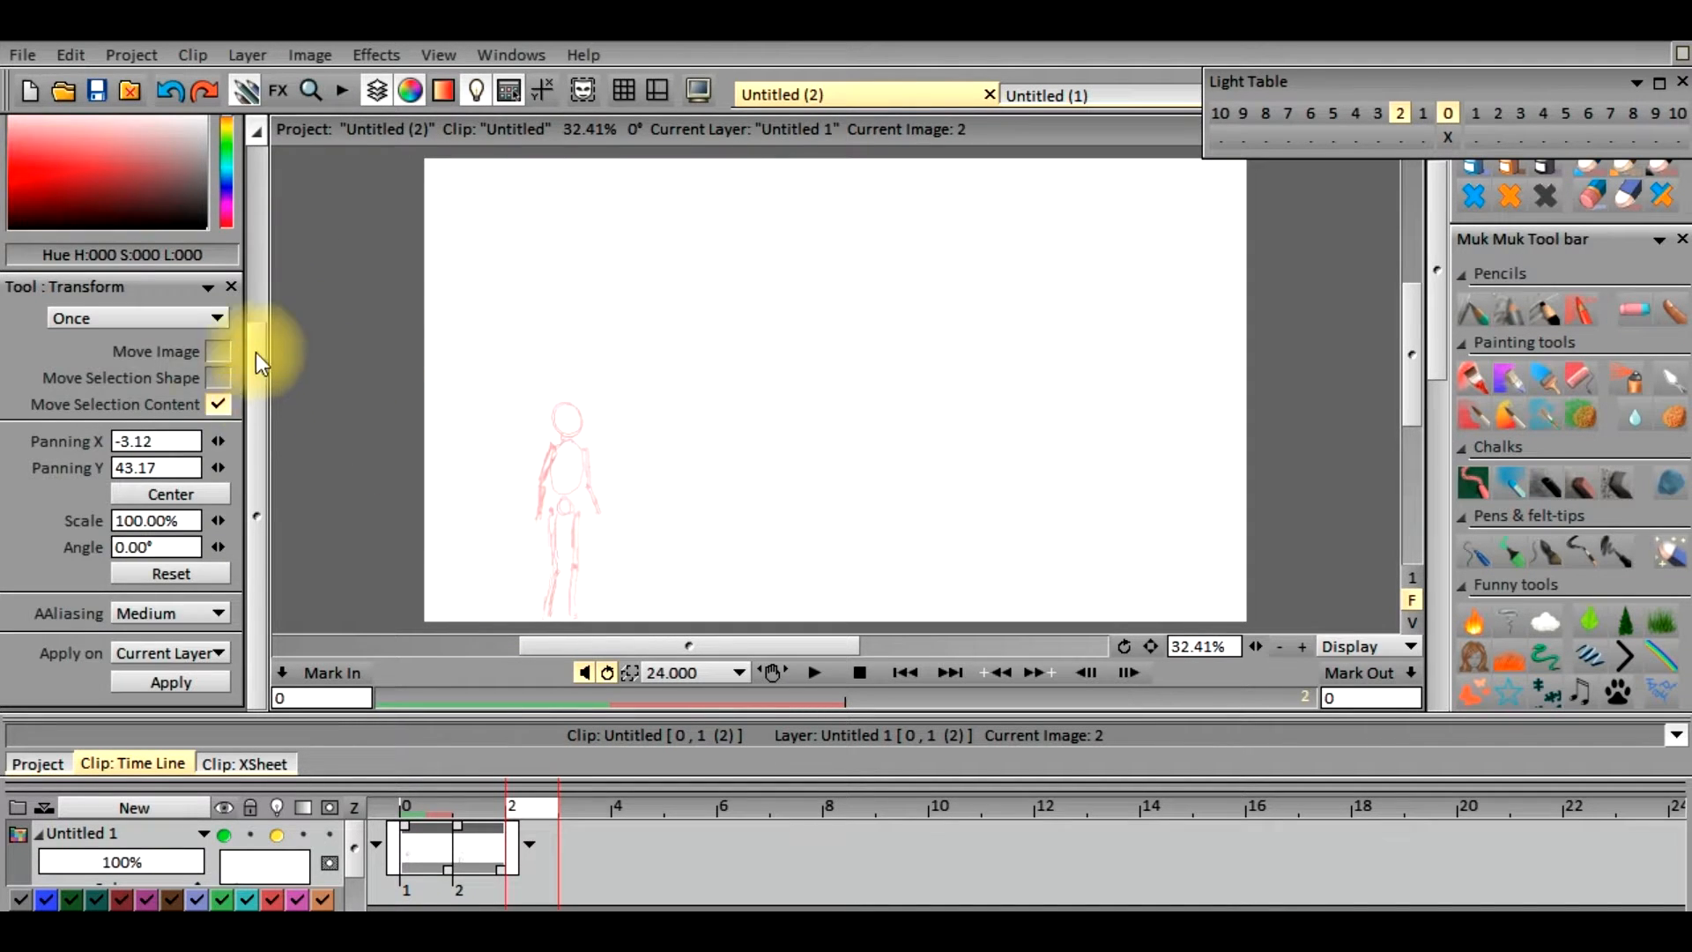
Draw the figure's head, torso and sideways-outstretched arms on frame 2 with the freehand PenBrush
scroll(260, 352, "up", 5)
left_click(44, 168)
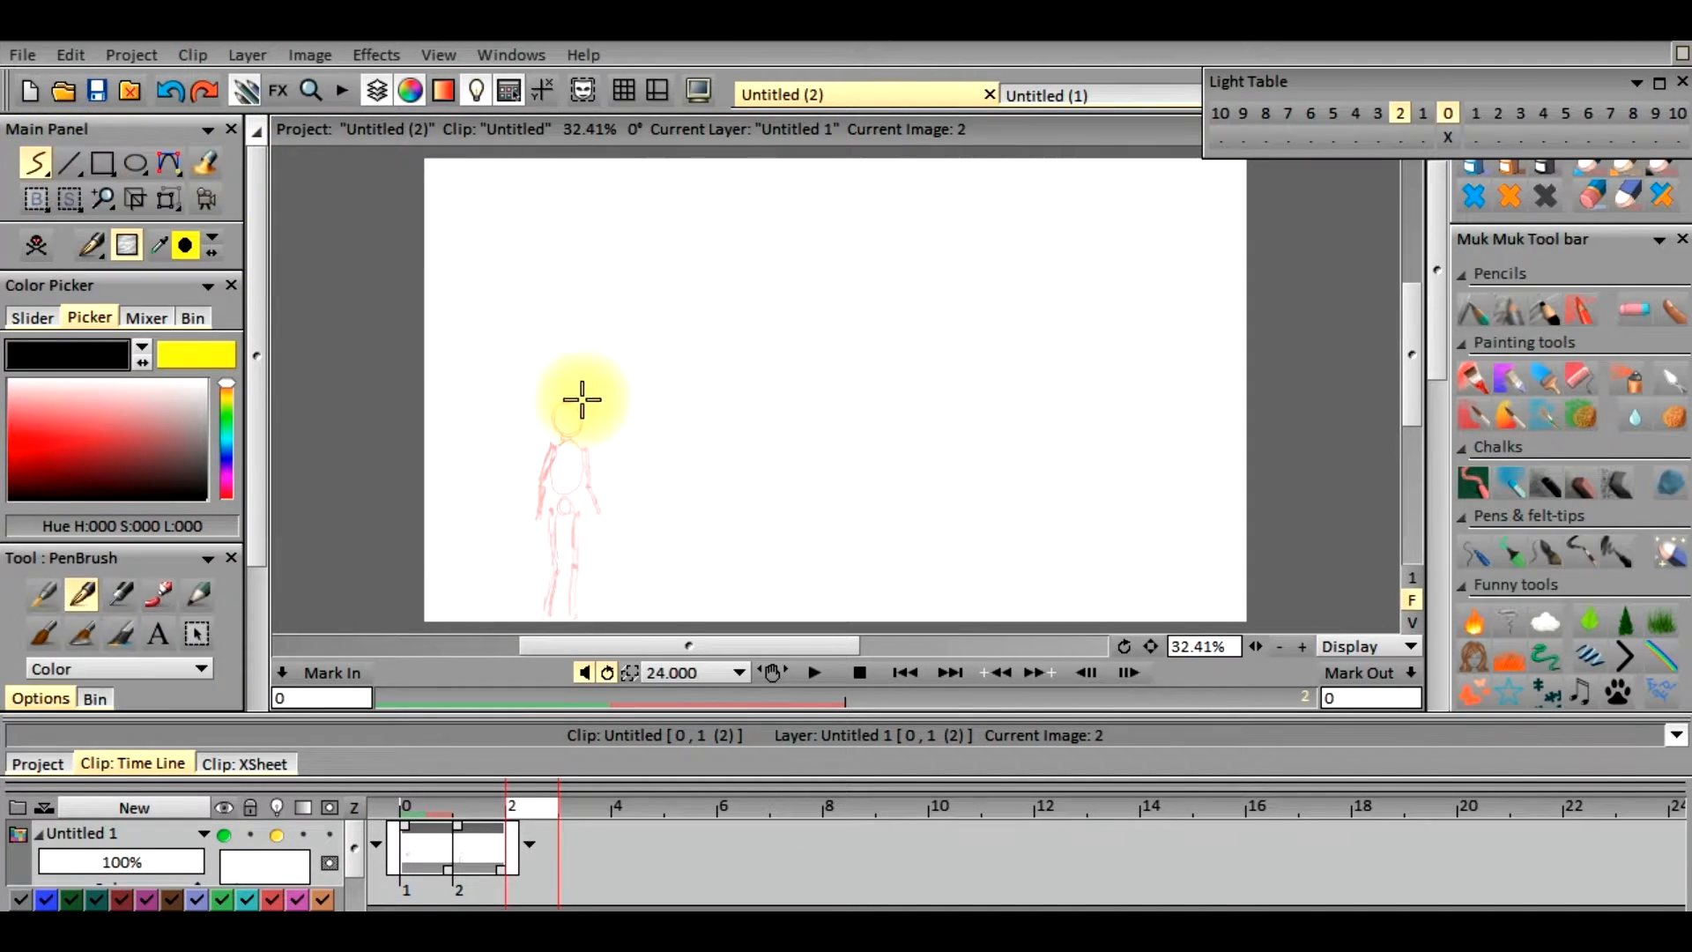
left_click_drag(577, 428, 581, 426)
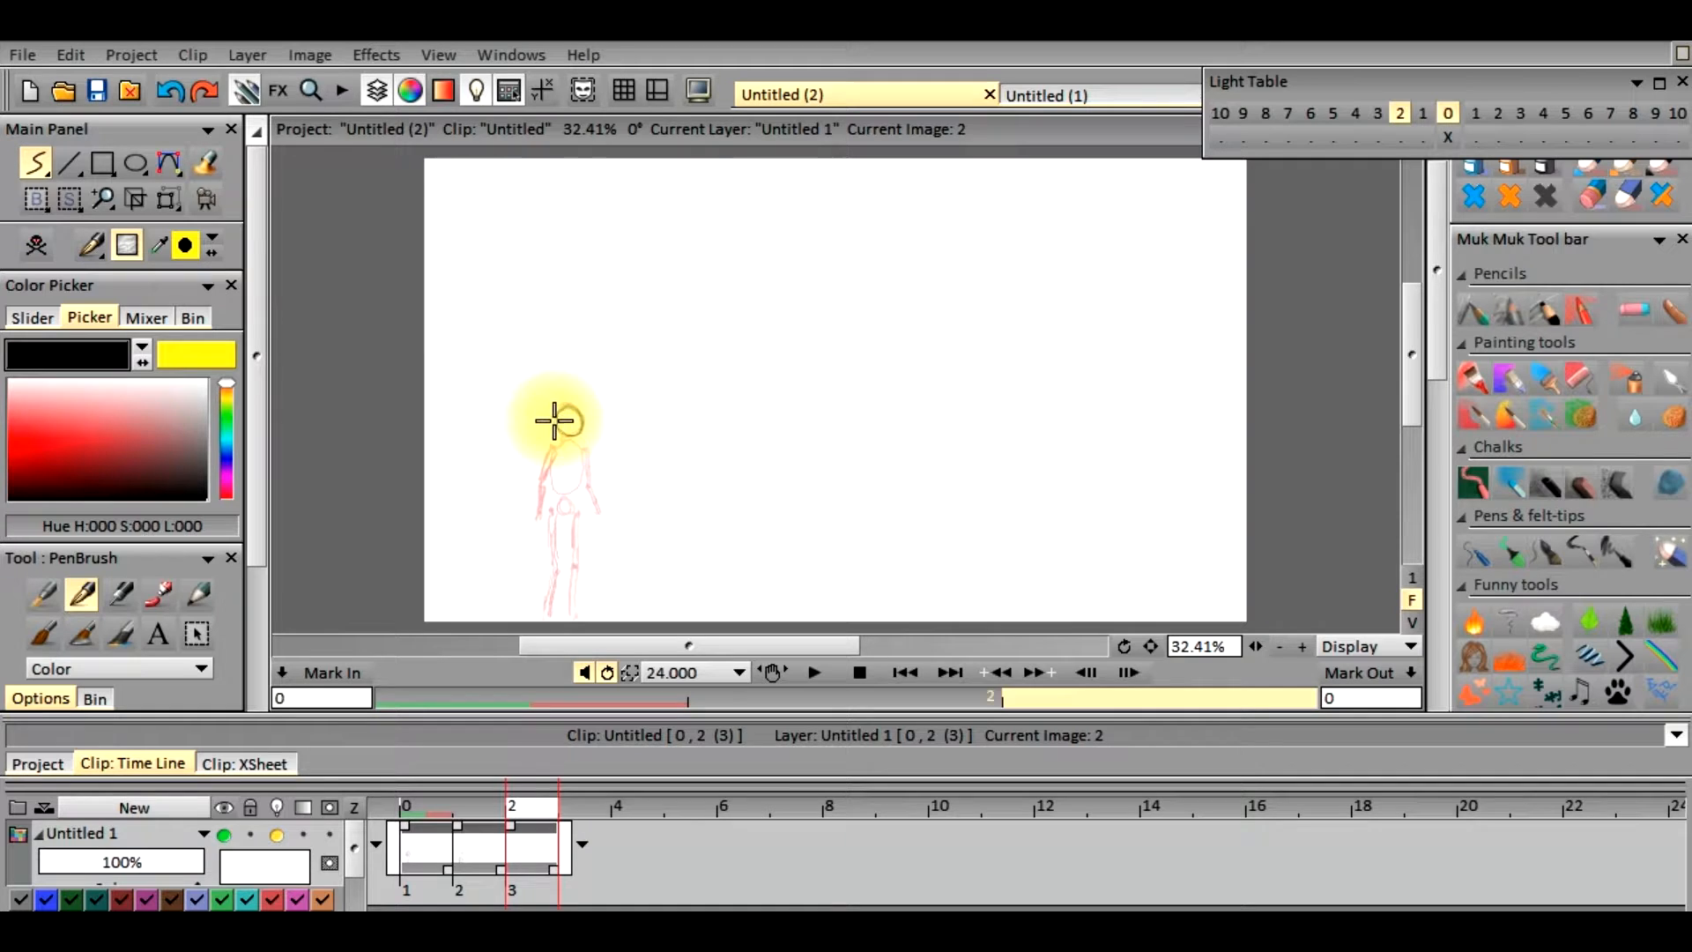
mouse_move(565, 405)
left_mouse_down()
mouse_move(551, 483)
mouse_move(564, 494)
mouse_move(581, 451)
left_mouse_up()
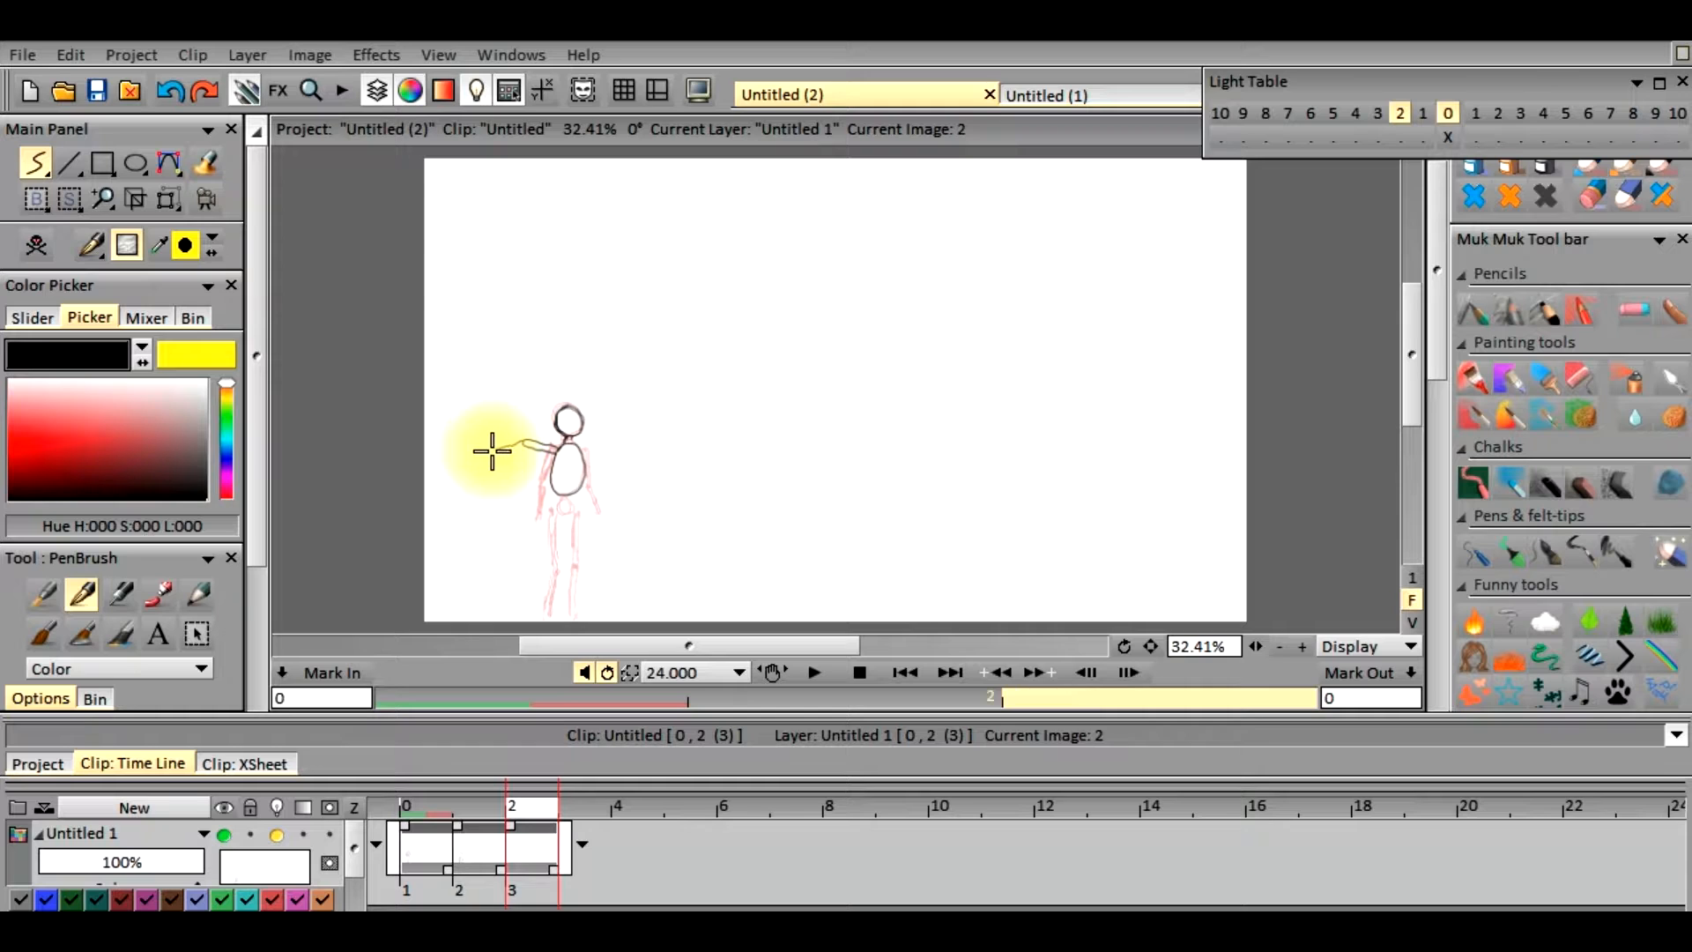
left_click(575, 447)
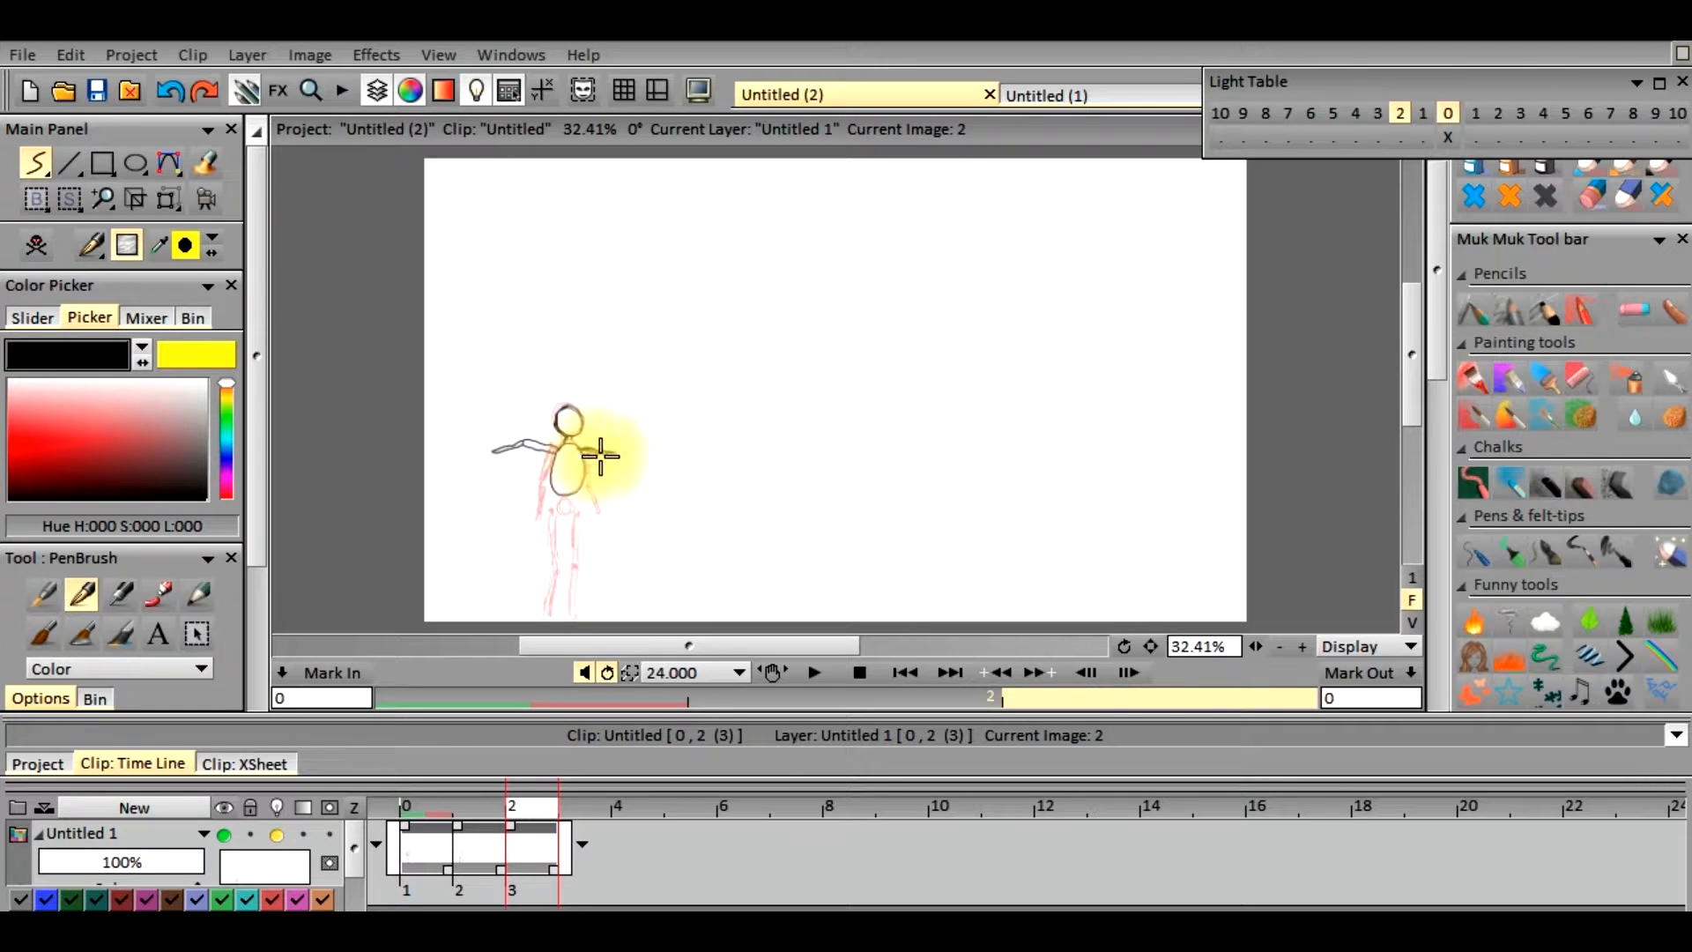
mouse_move(620, 456)
left_mouse_down()
mouse_move(650, 458)
mouse_move(604, 453)
left_mouse_up()
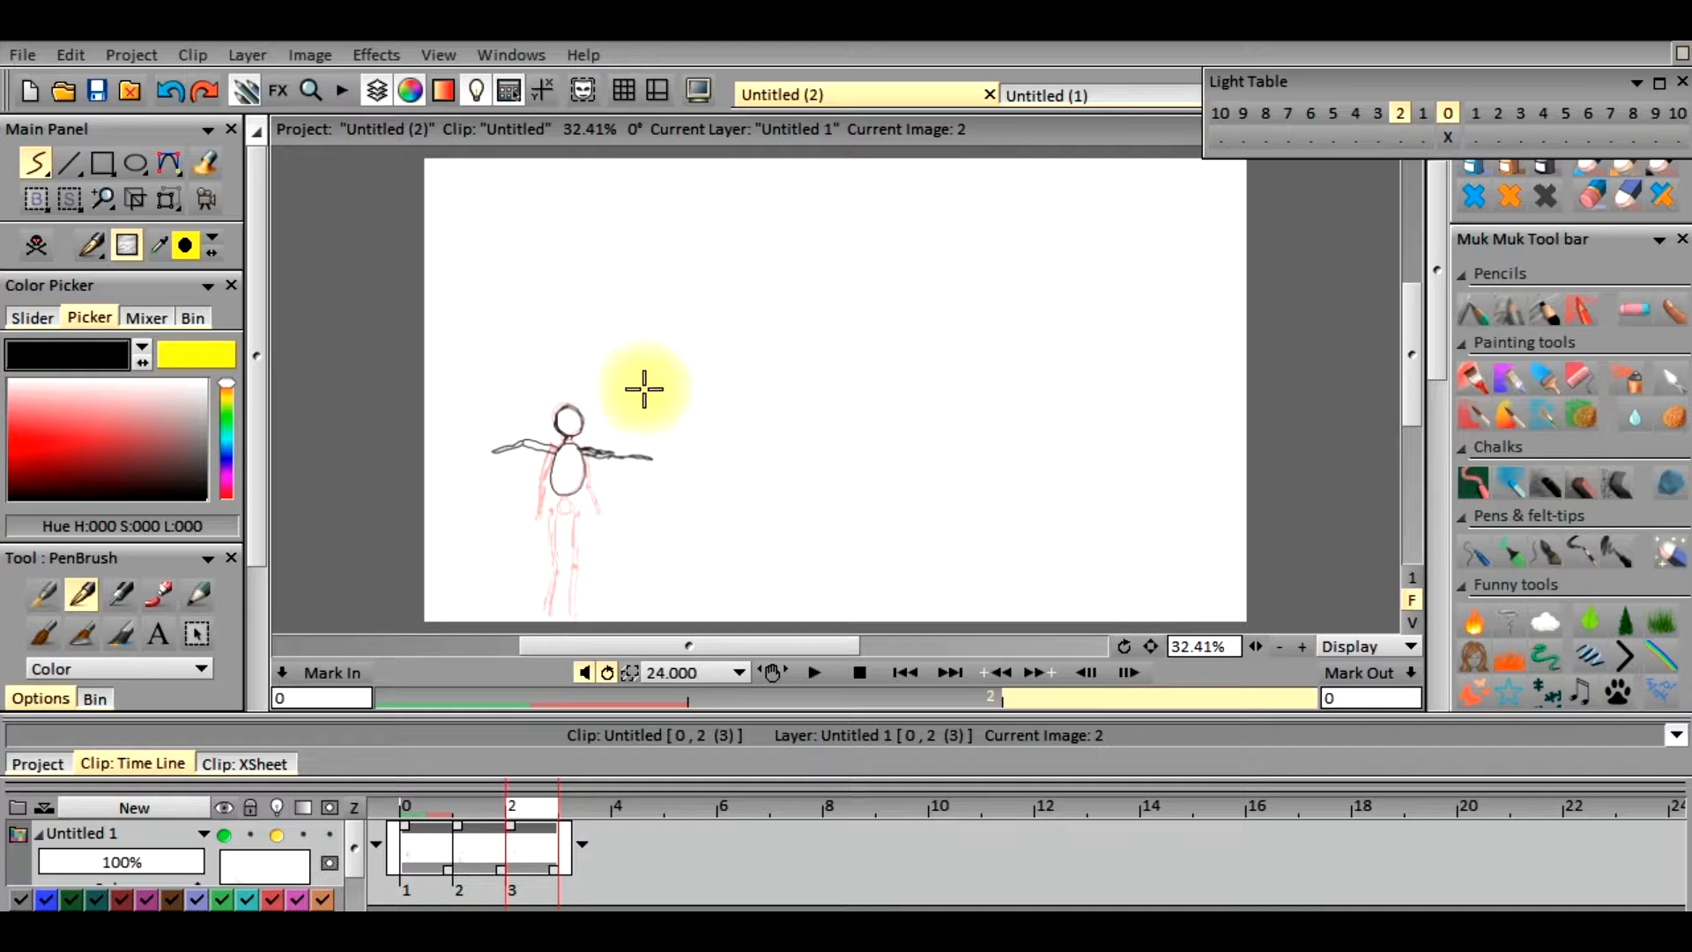
Undo the last arm stroke on frame 2, redraw that outstretched arm and add the shoulder joints
left_click(173, 90)
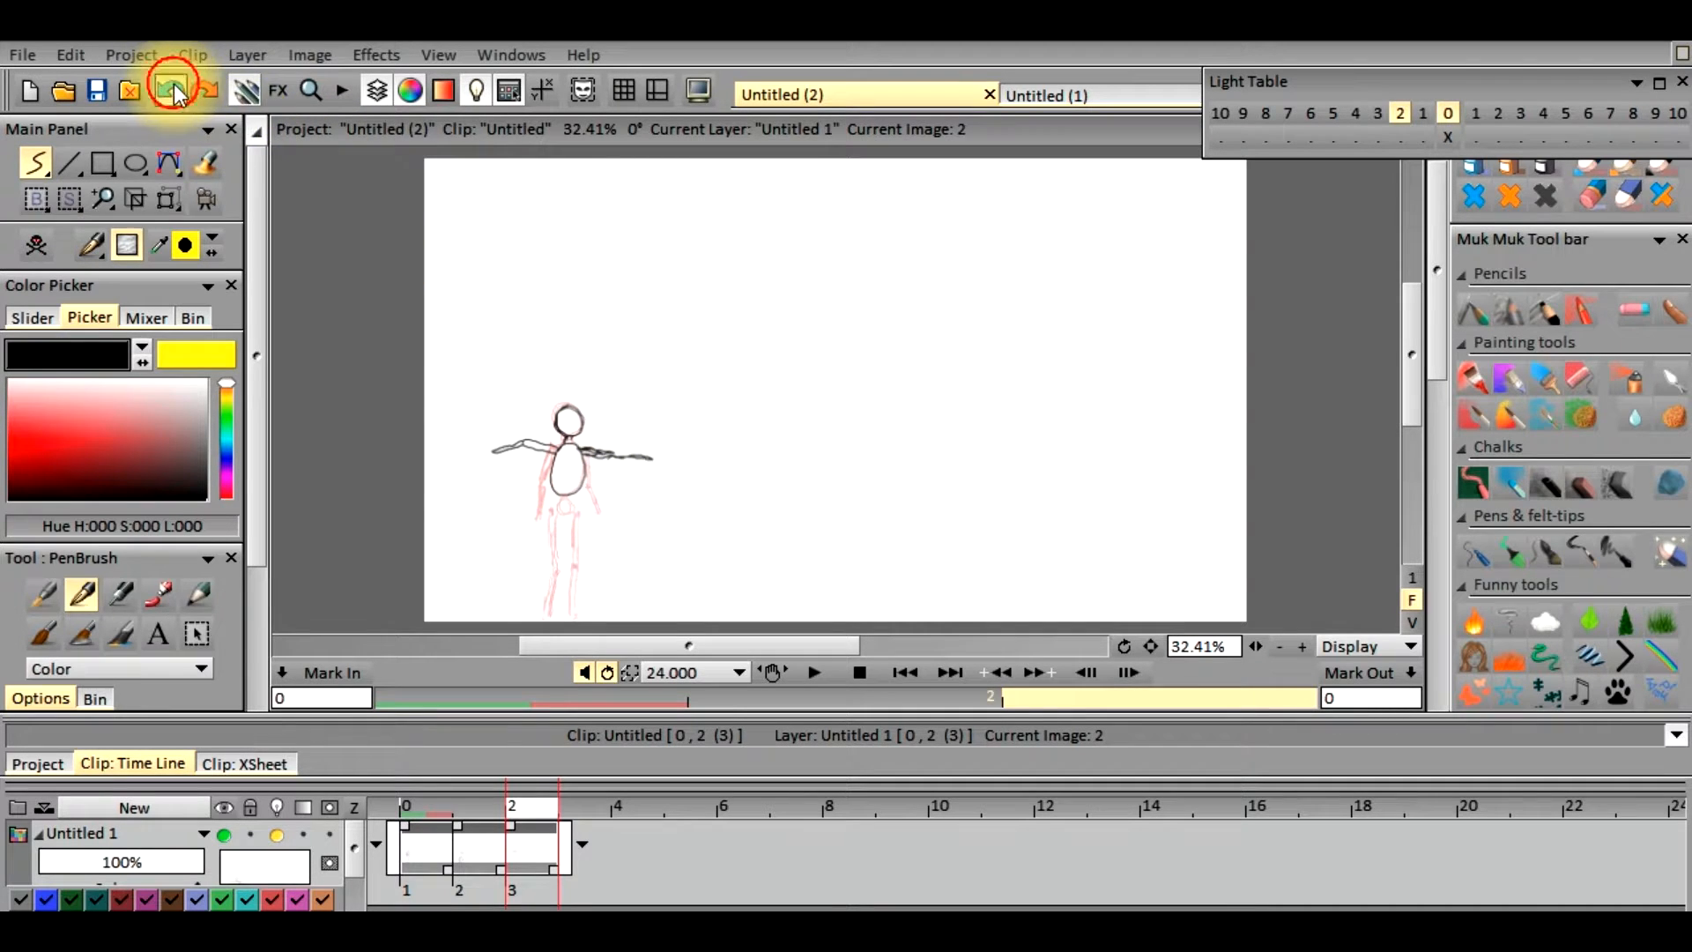
left_click(576, 447)
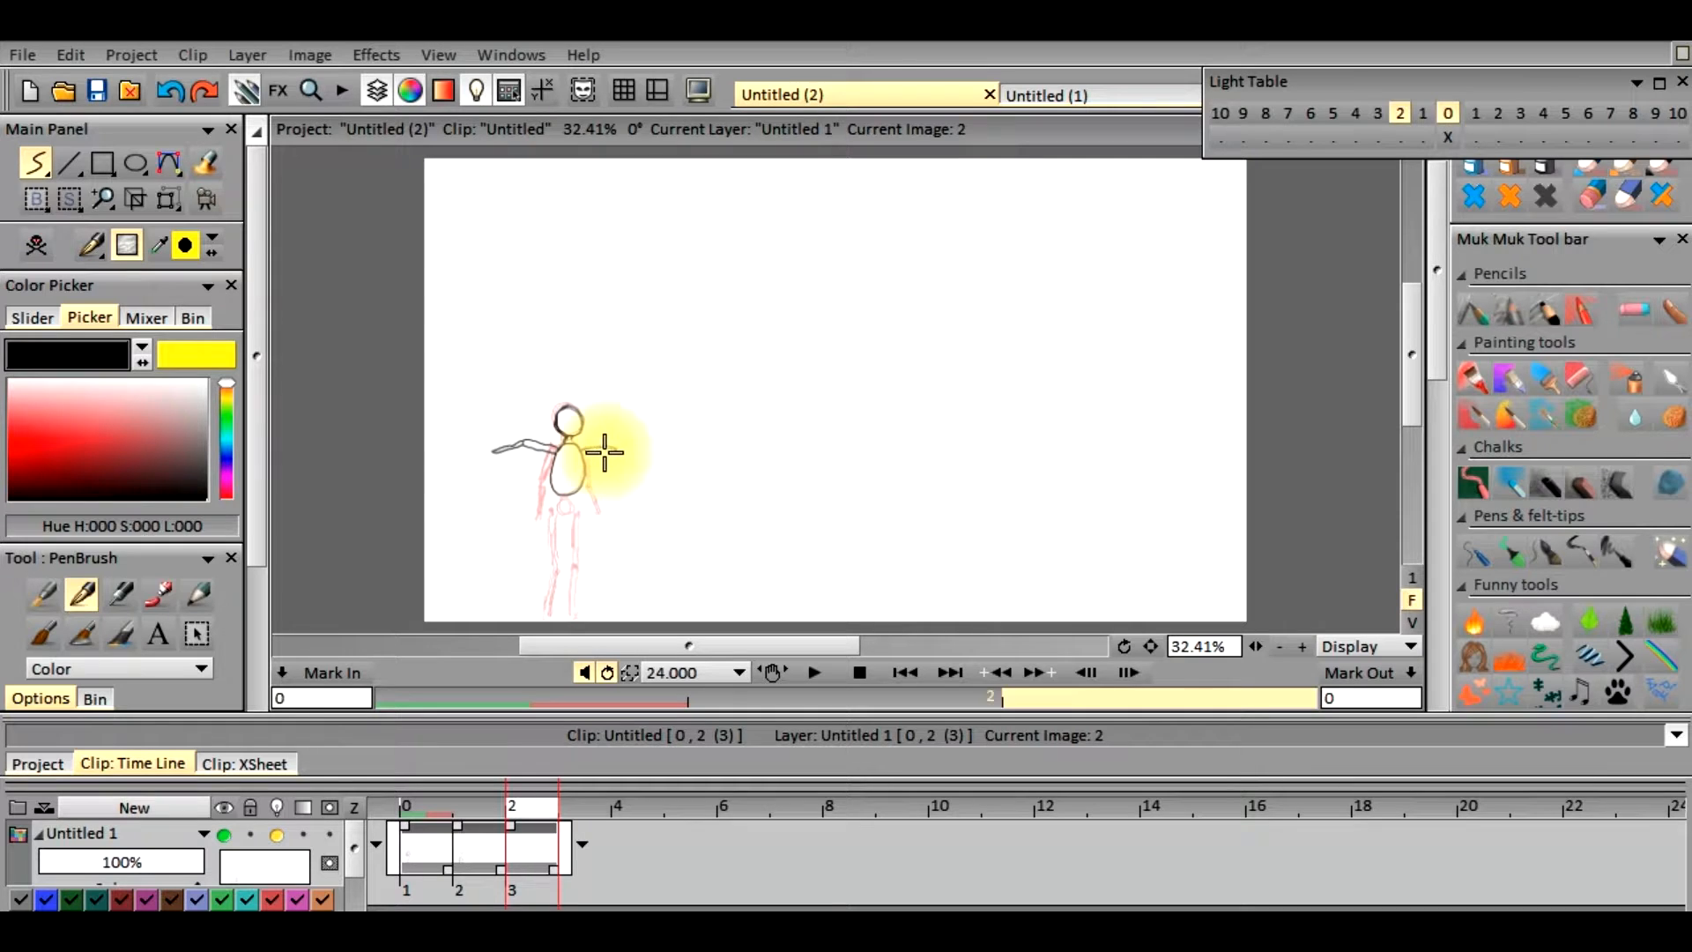
mouse_move(581, 453)
left_mouse_down()
mouse_move(646, 453)
mouse_move(600, 461)
left_mouse_up()
left_click(552, 452)
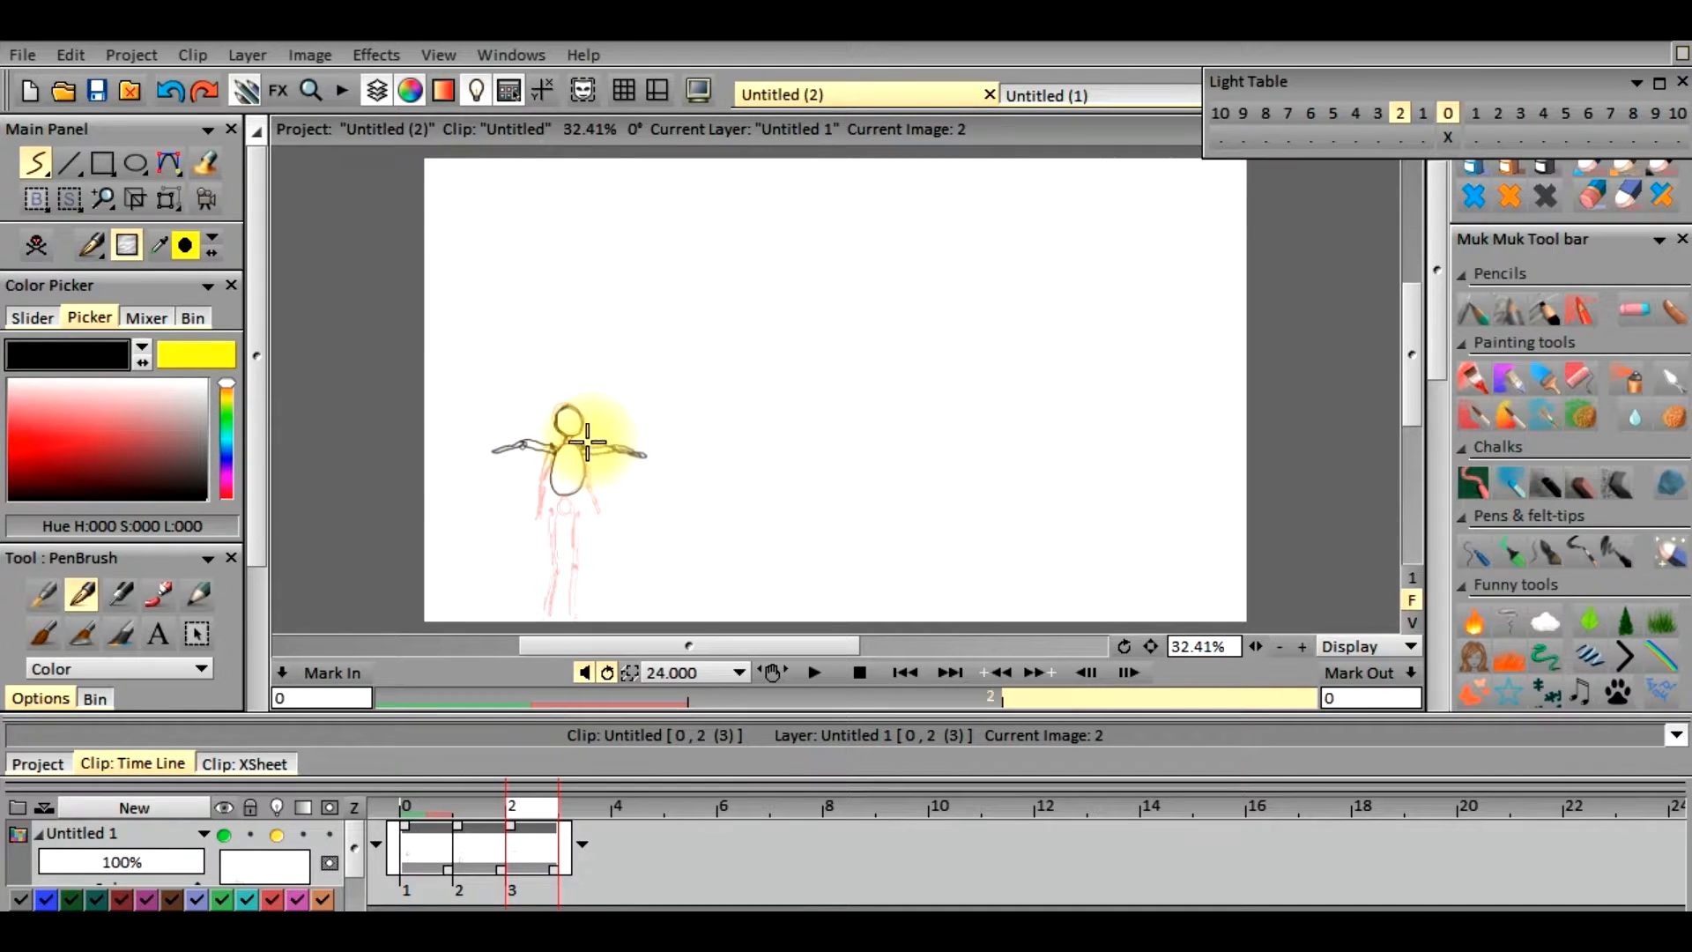
Draw the hips and two outward-bent legs below the torso on frame 2 with the freehand PenBrush
left_click(569, 503)
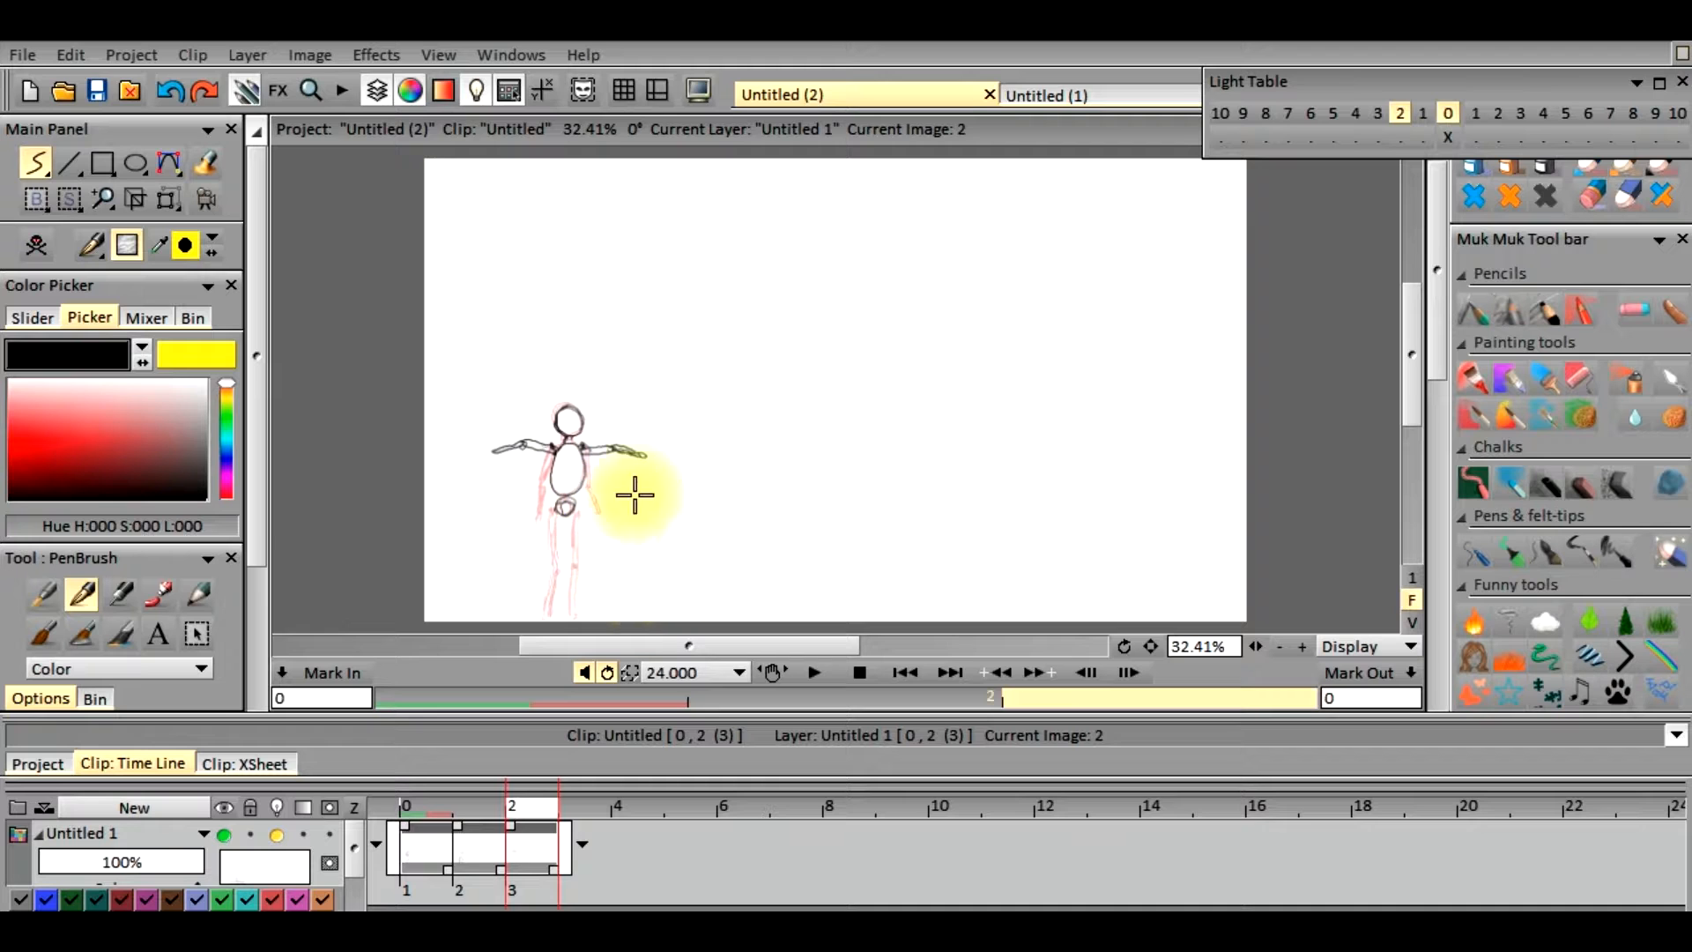
left_click(568, 499)
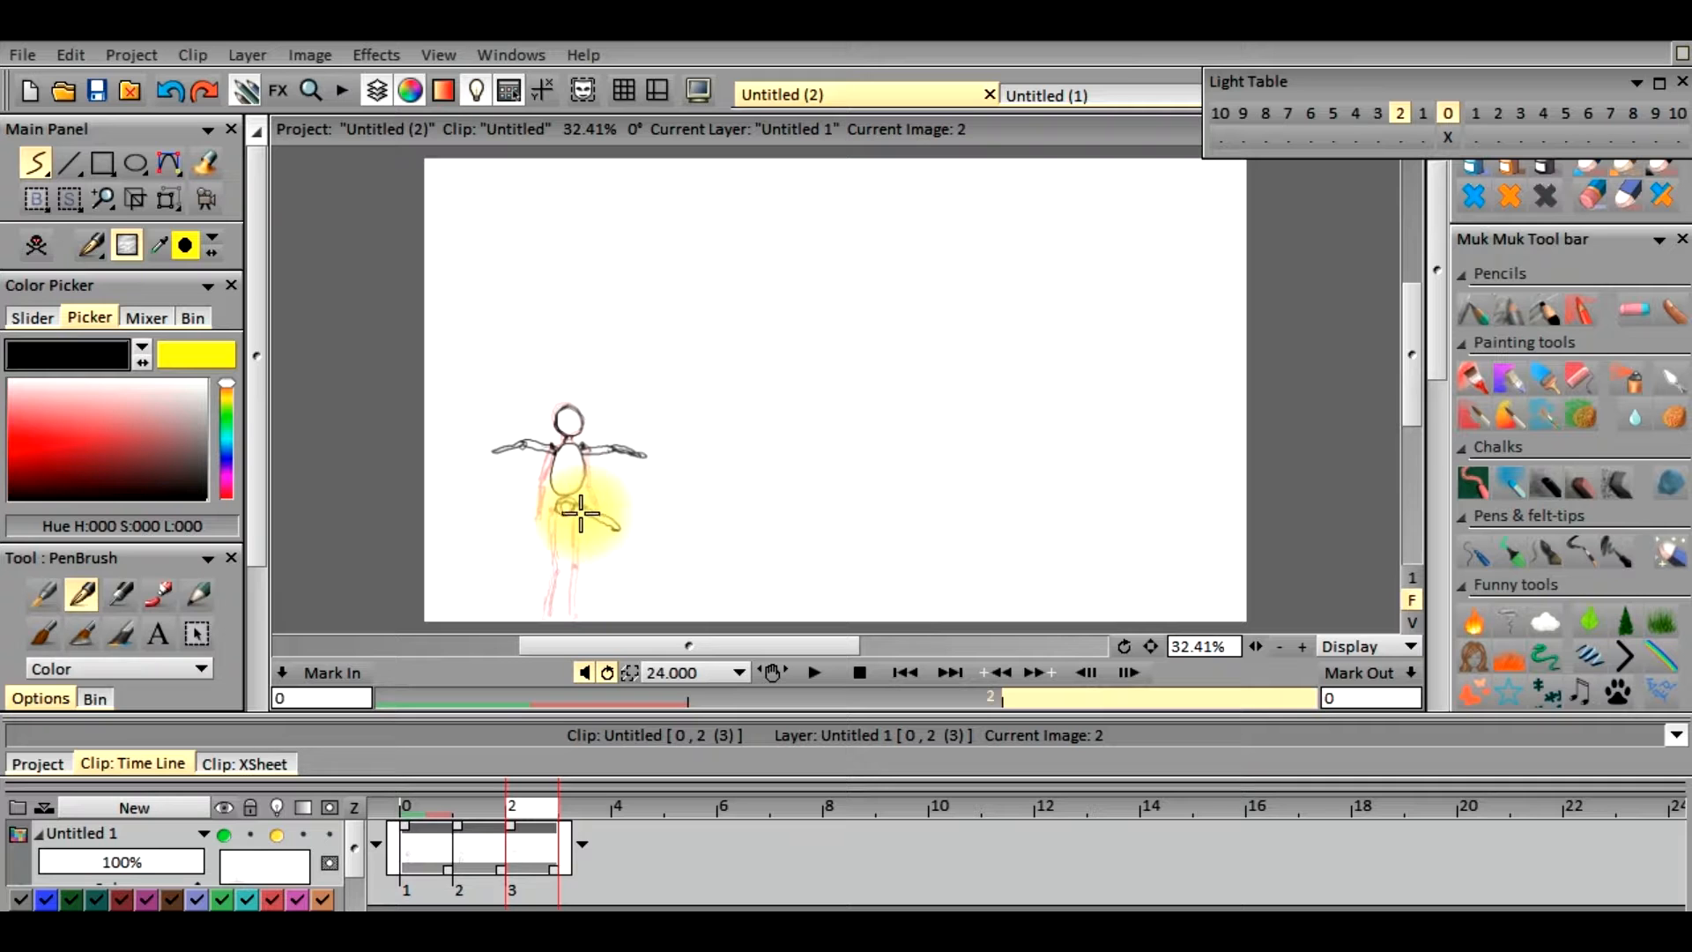
mouse_move(590, 526)
left_mouse_down()
mouse_move(617, 555)
mouse_move(613, 530)
mouse_move(579, 571)
mouse_move(606, 528)
mouse_move(585, 566)
left_mouse_up()
left_click(583, 566)
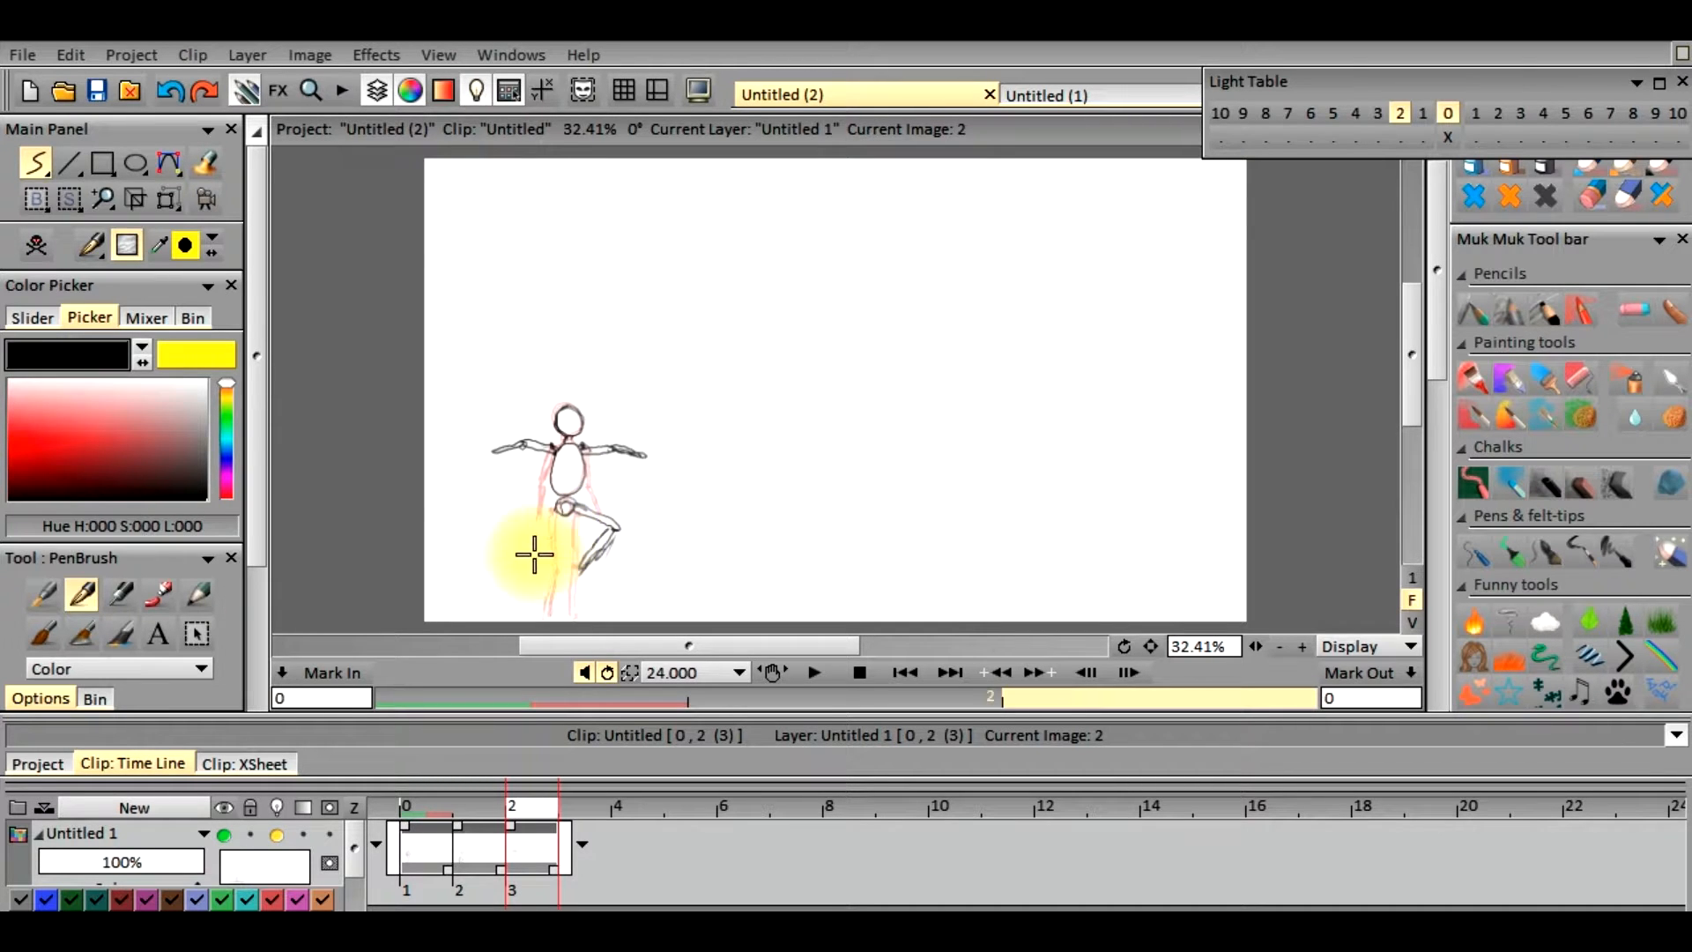
left_click(554, 506)
mouse_move(551, 505)
left_mouse_down()
mouse_move(517, 517)
mouse_move(547, 503)
mouse_move(520, 521)
mouse_move(547, 502)
mouse_move(537, 547)
mouse_move(514, 517)
mouse_move(555, 567)
left_mouse_up()
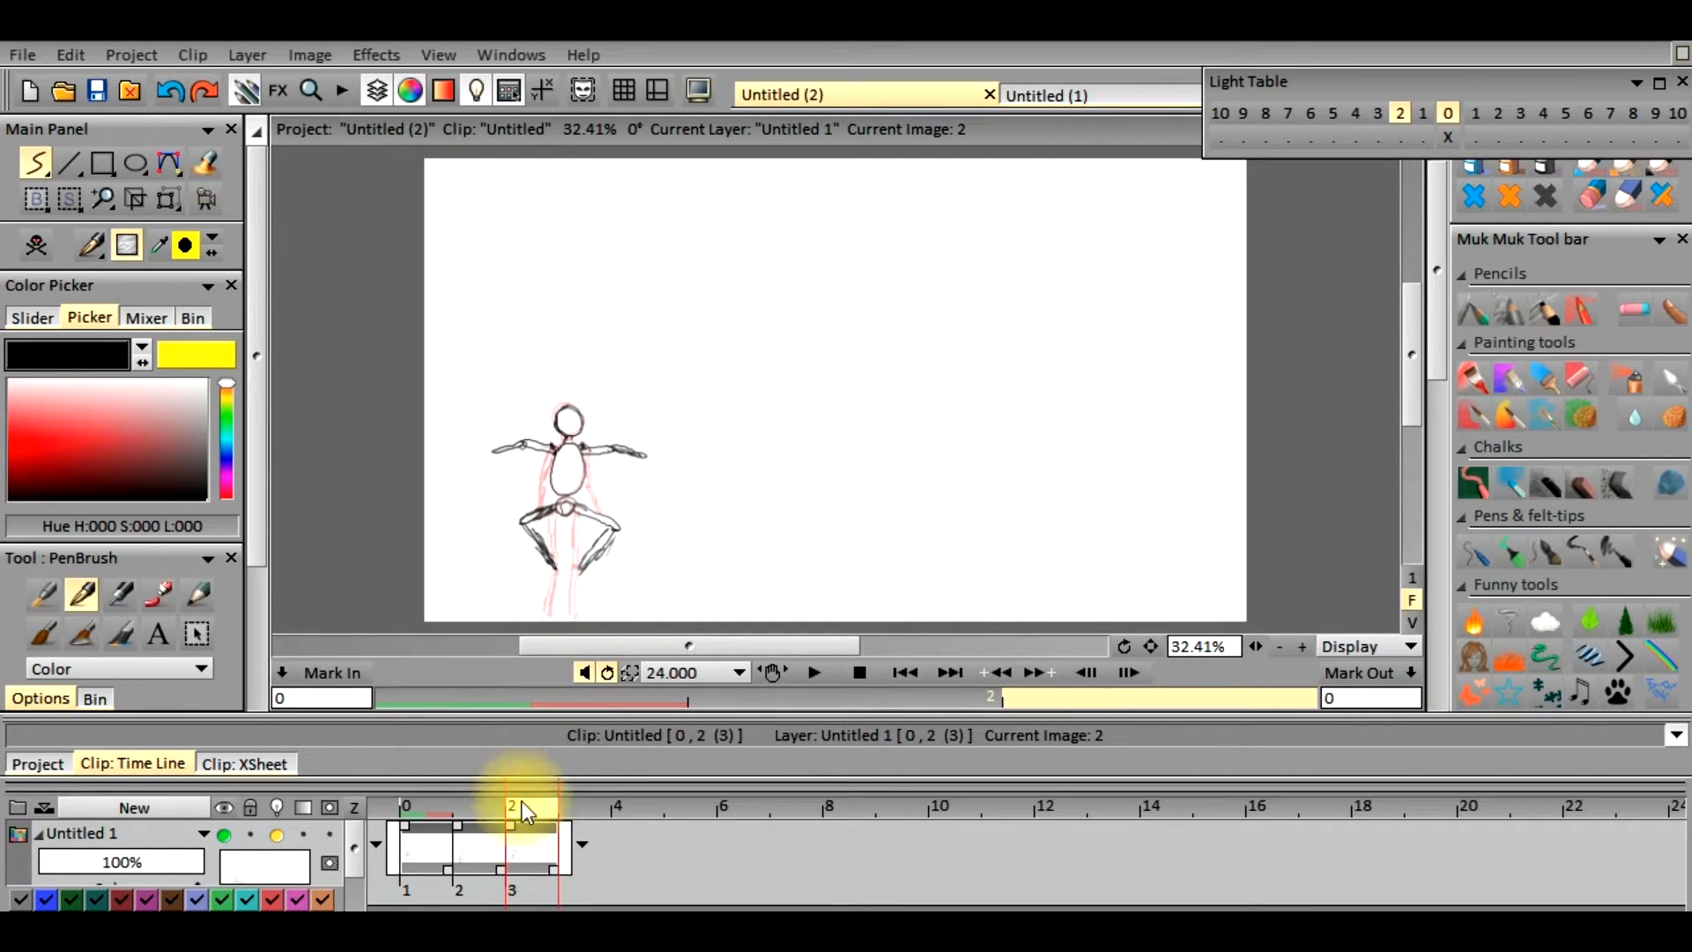
Move the frame 2 figure down with Transform and set the light table to show only the drawing one frame back
left_click(168, 199)
left_click_drag(567, 513, 564, 553)
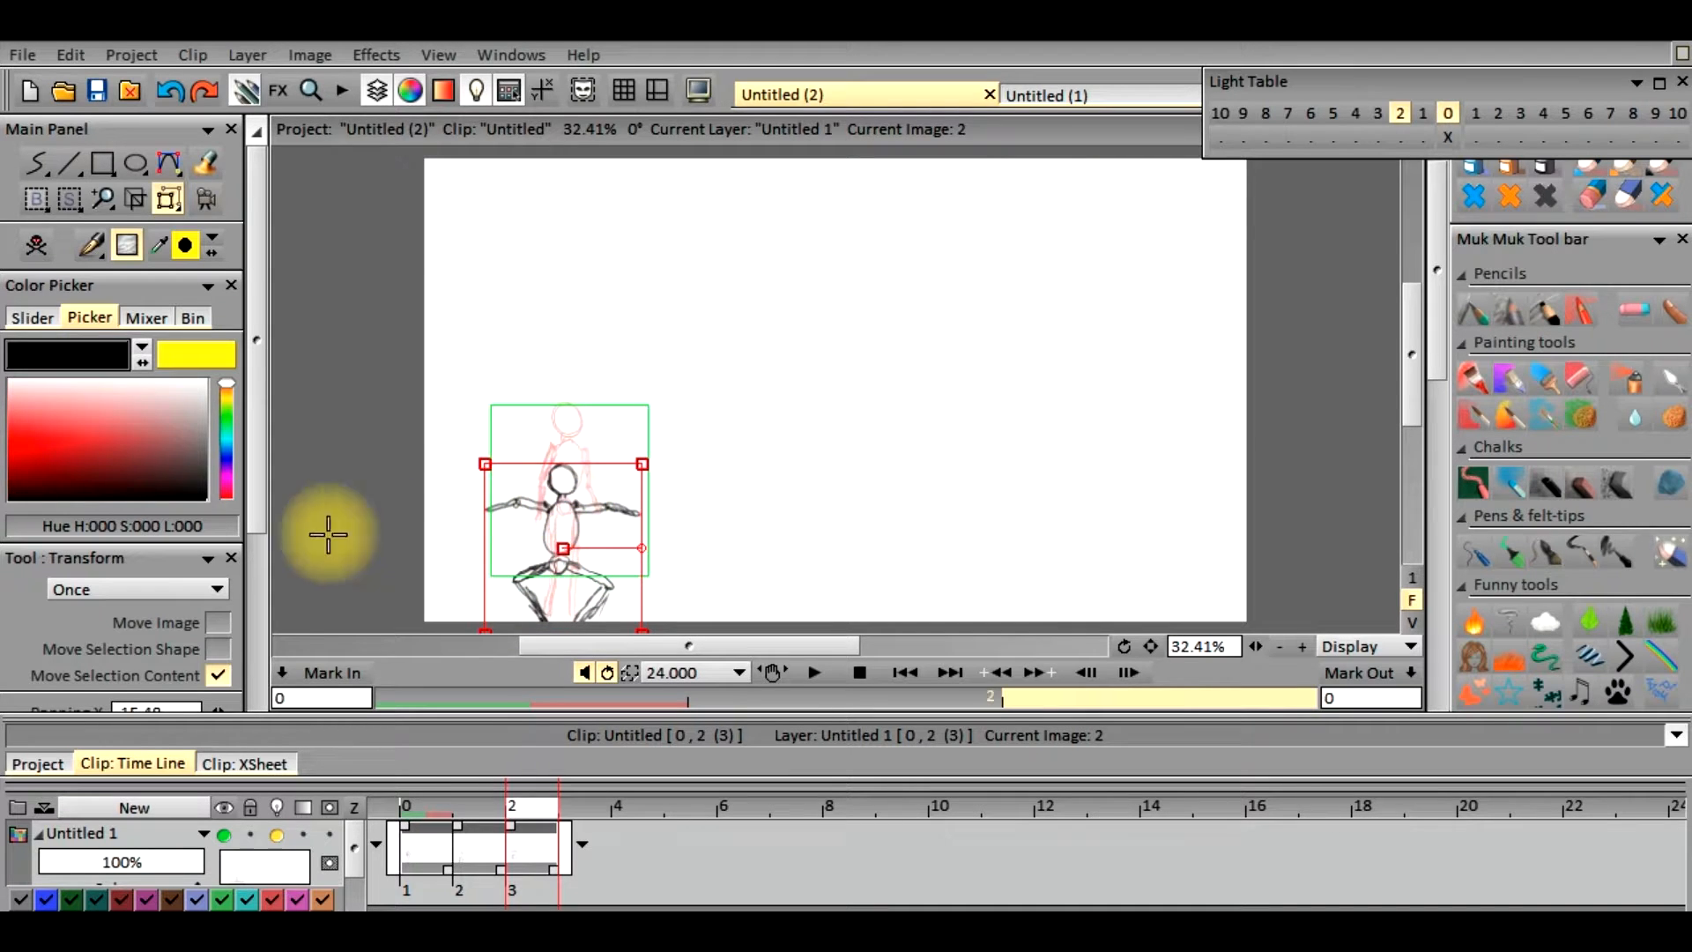
scroll(256, 560, "down", 3)
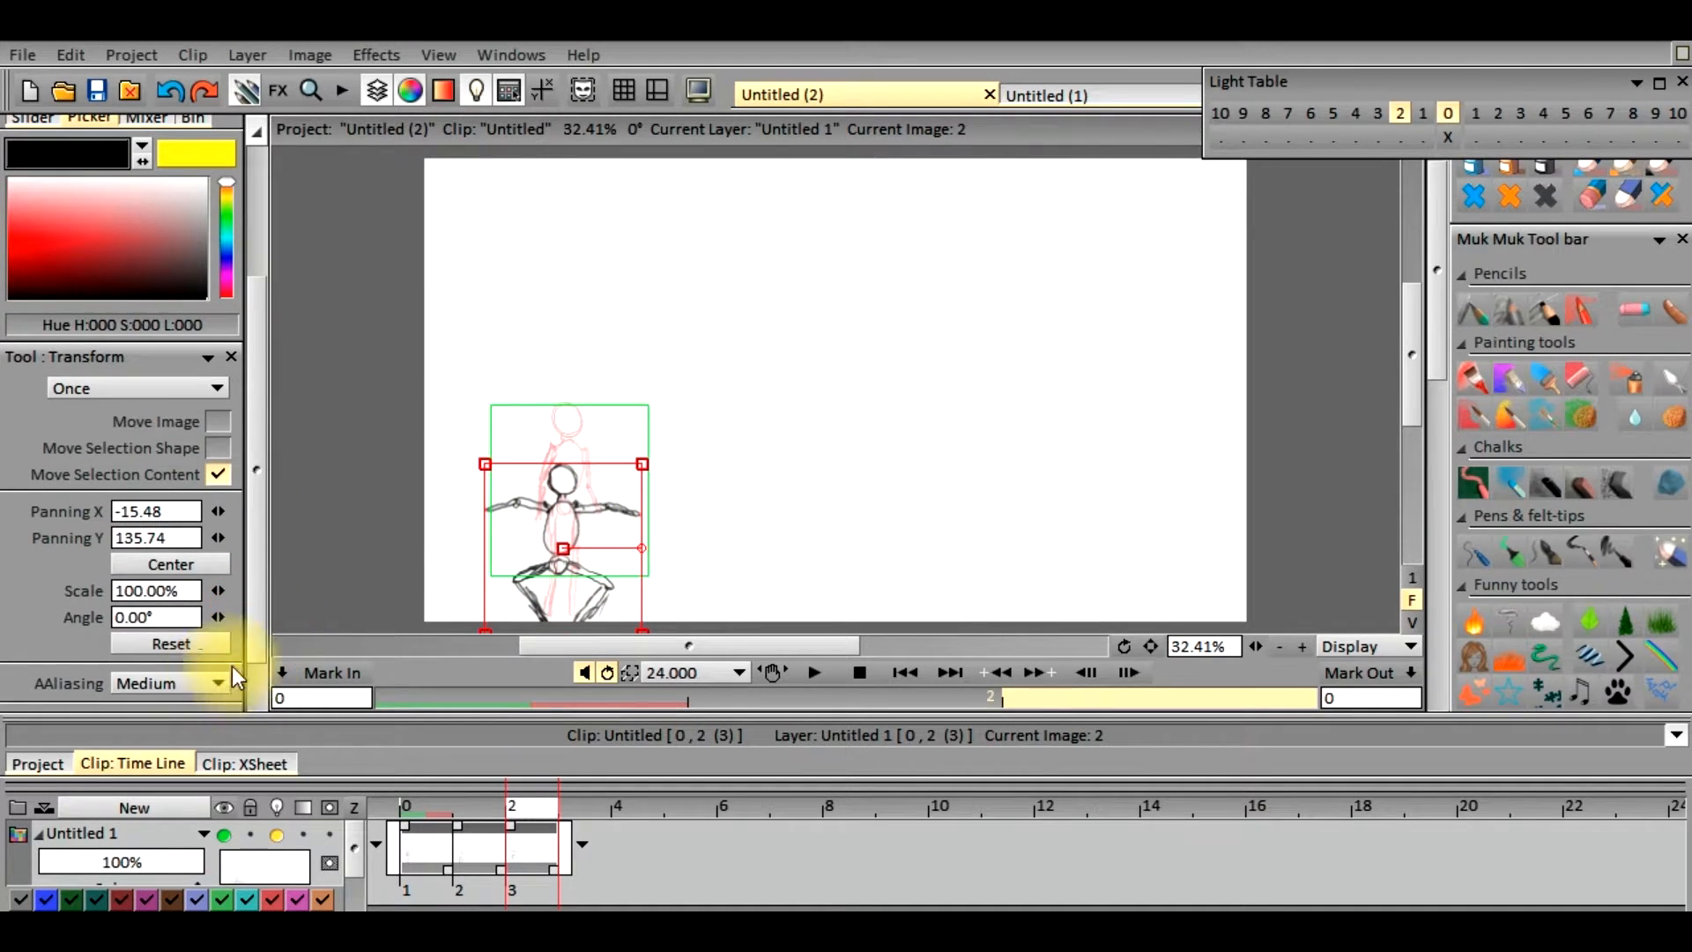
left_click(1423, 115)
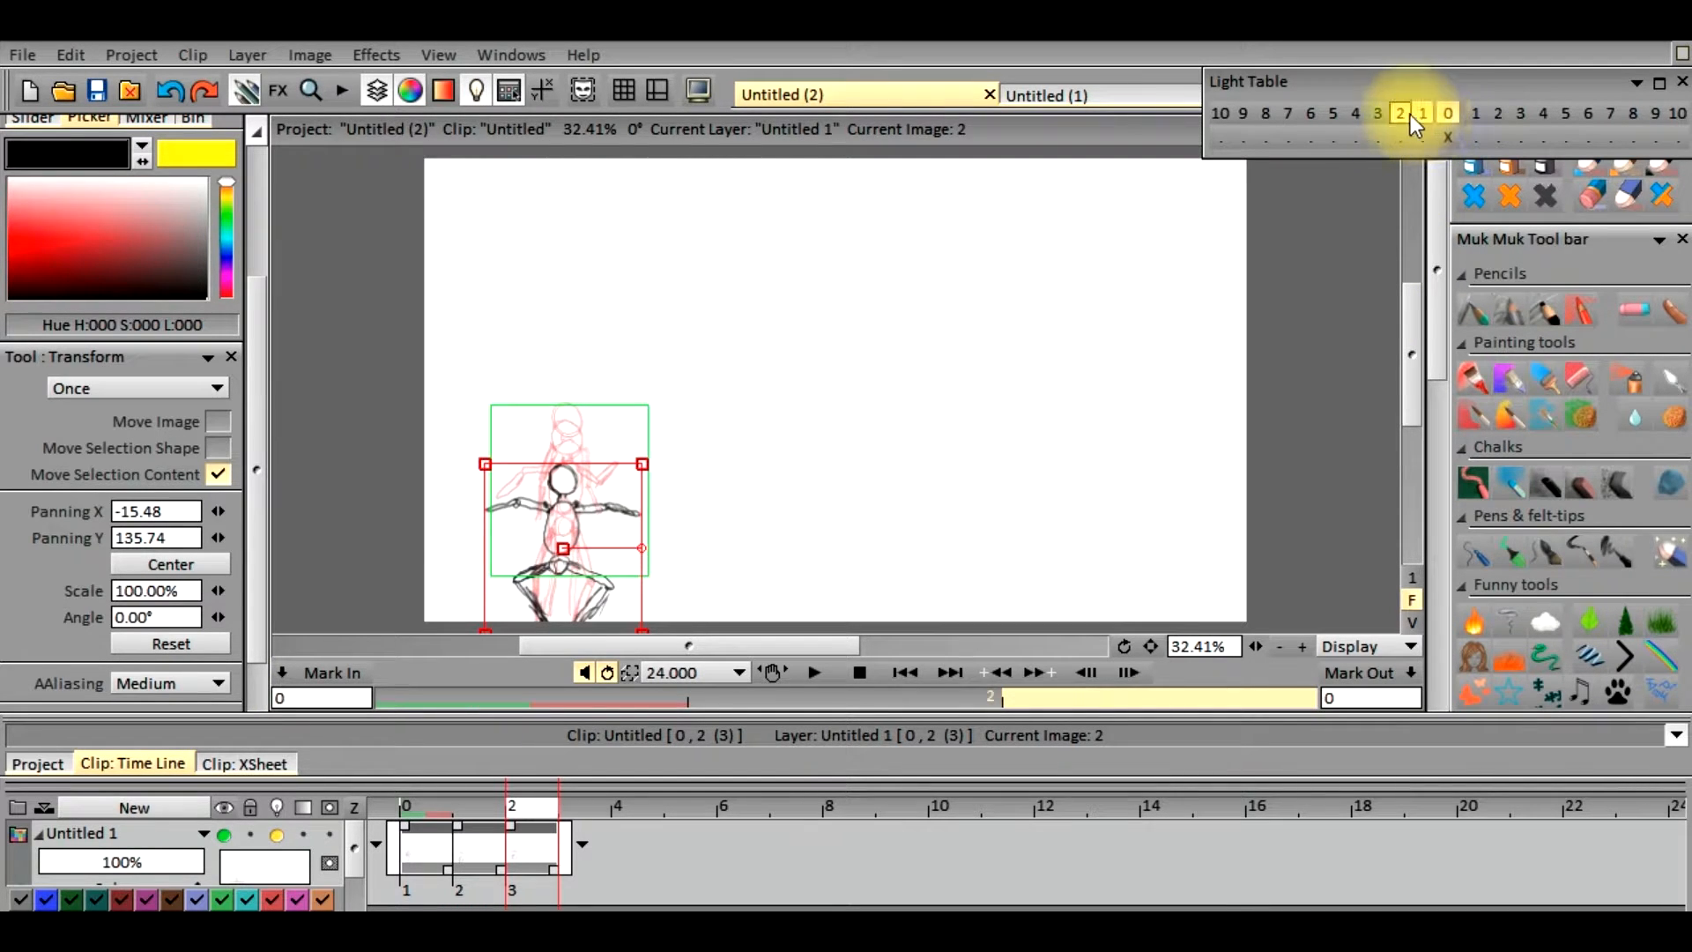
left_click(1401, 118)
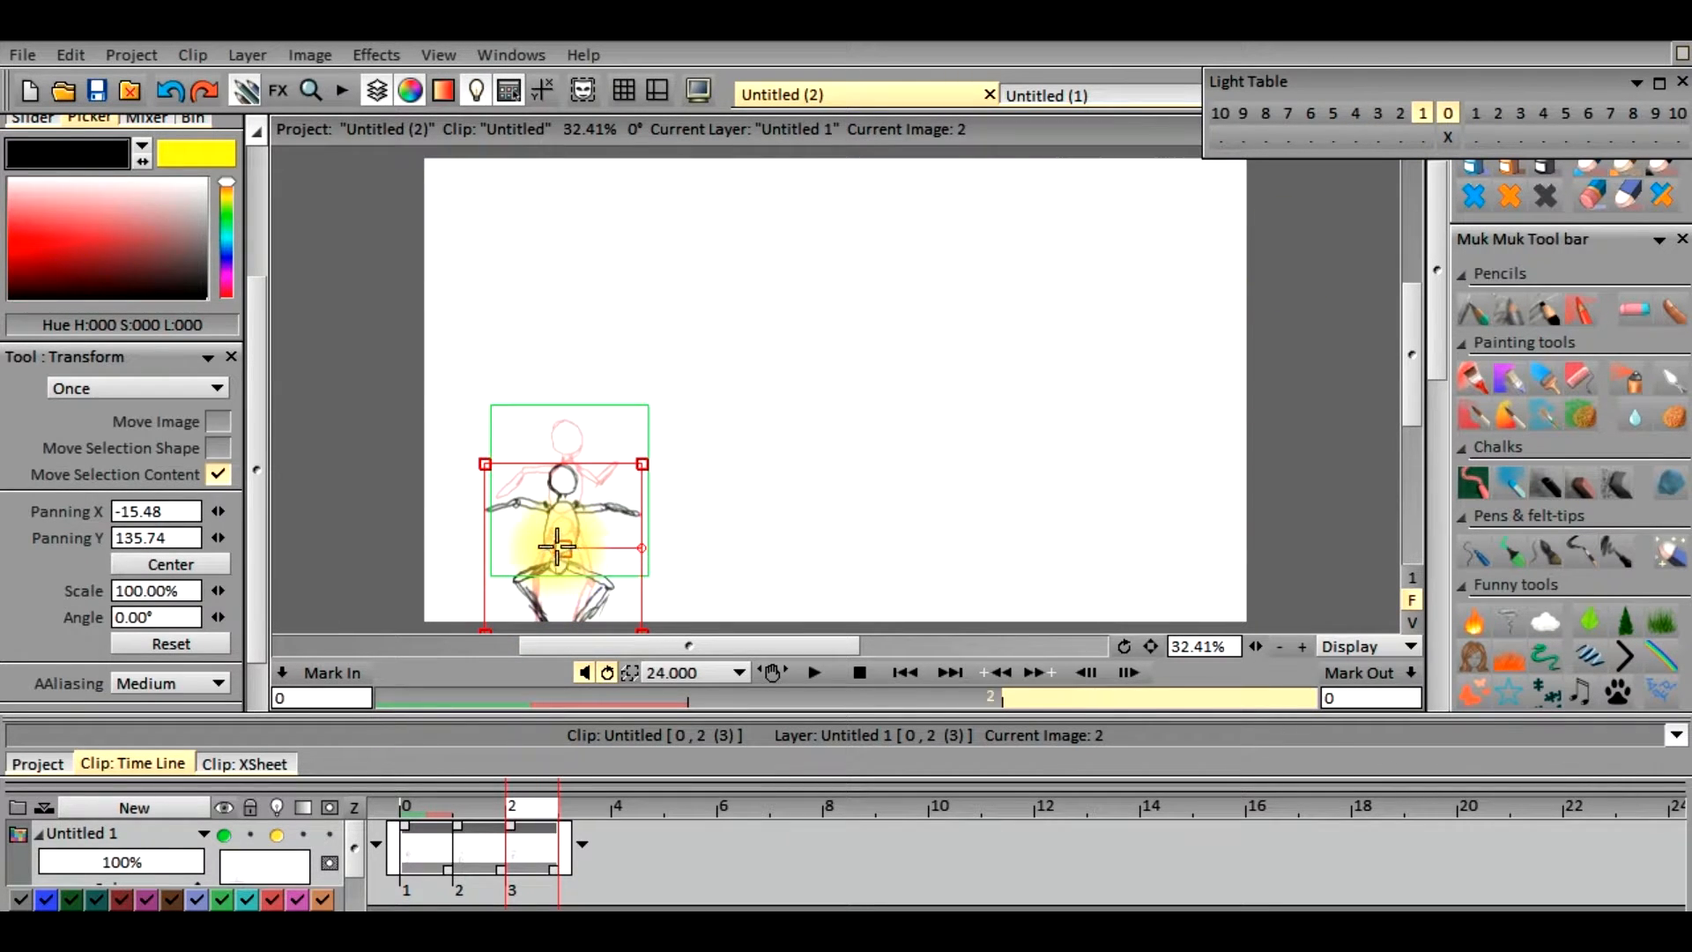
Fine-tune the frame 2 figure's position to panning X -18.57 and Y 132.66, and apply the transform
left_click_drag(563, 553, 559, 546)
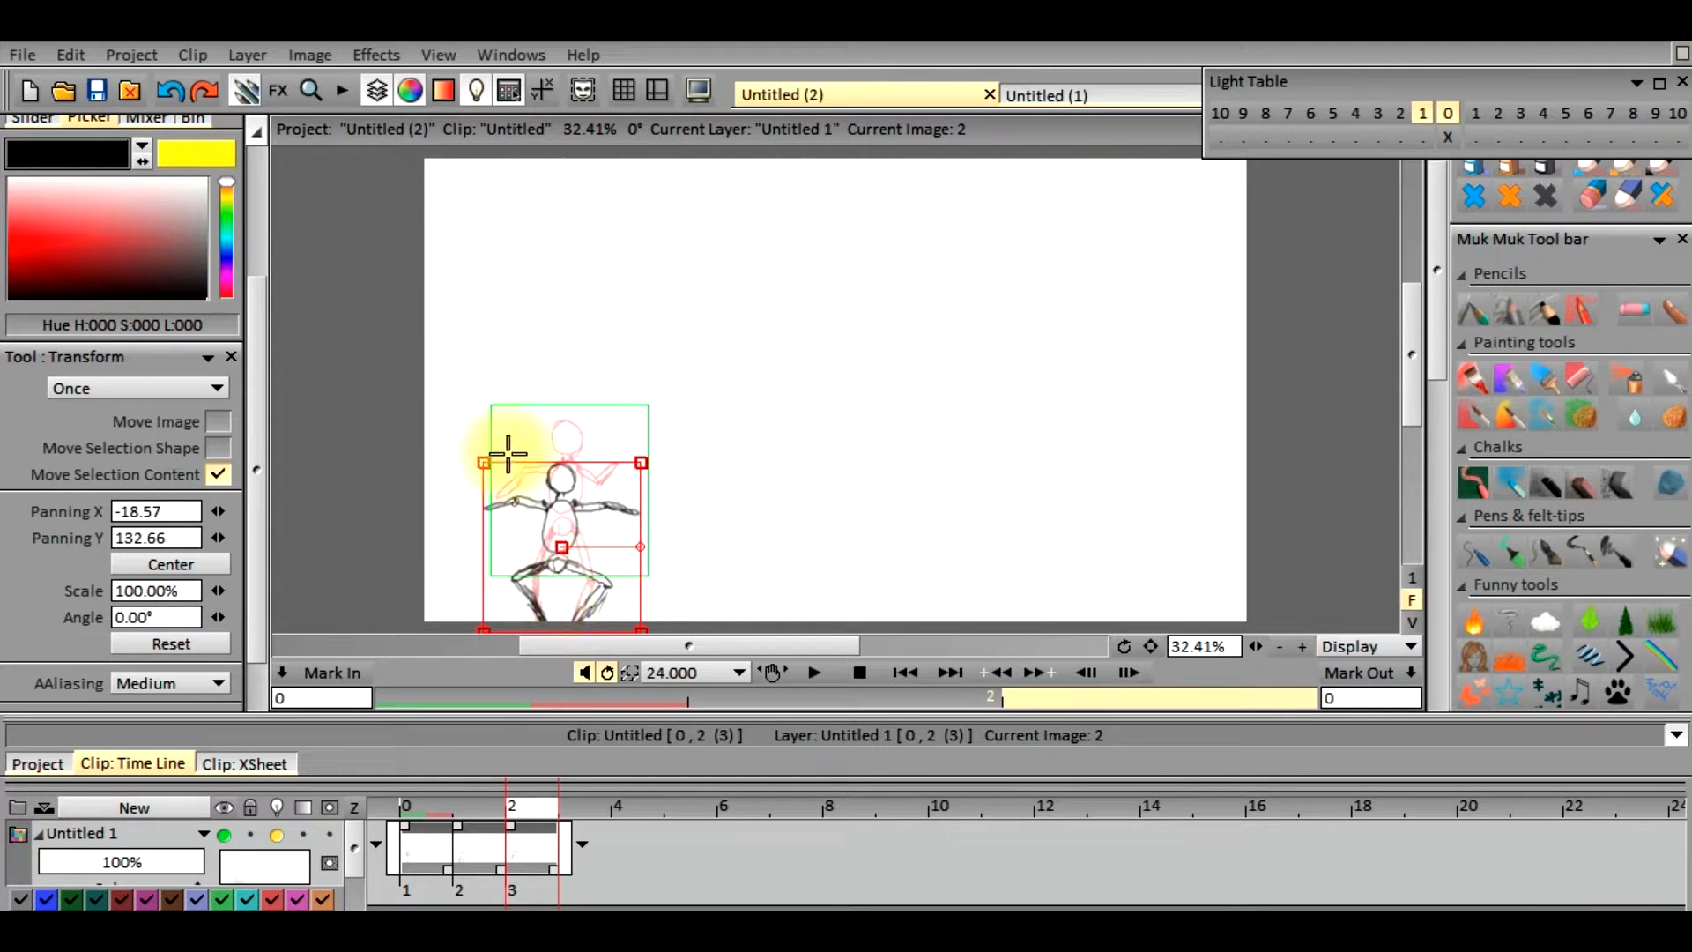
scroll(252, 431, "down", 2)
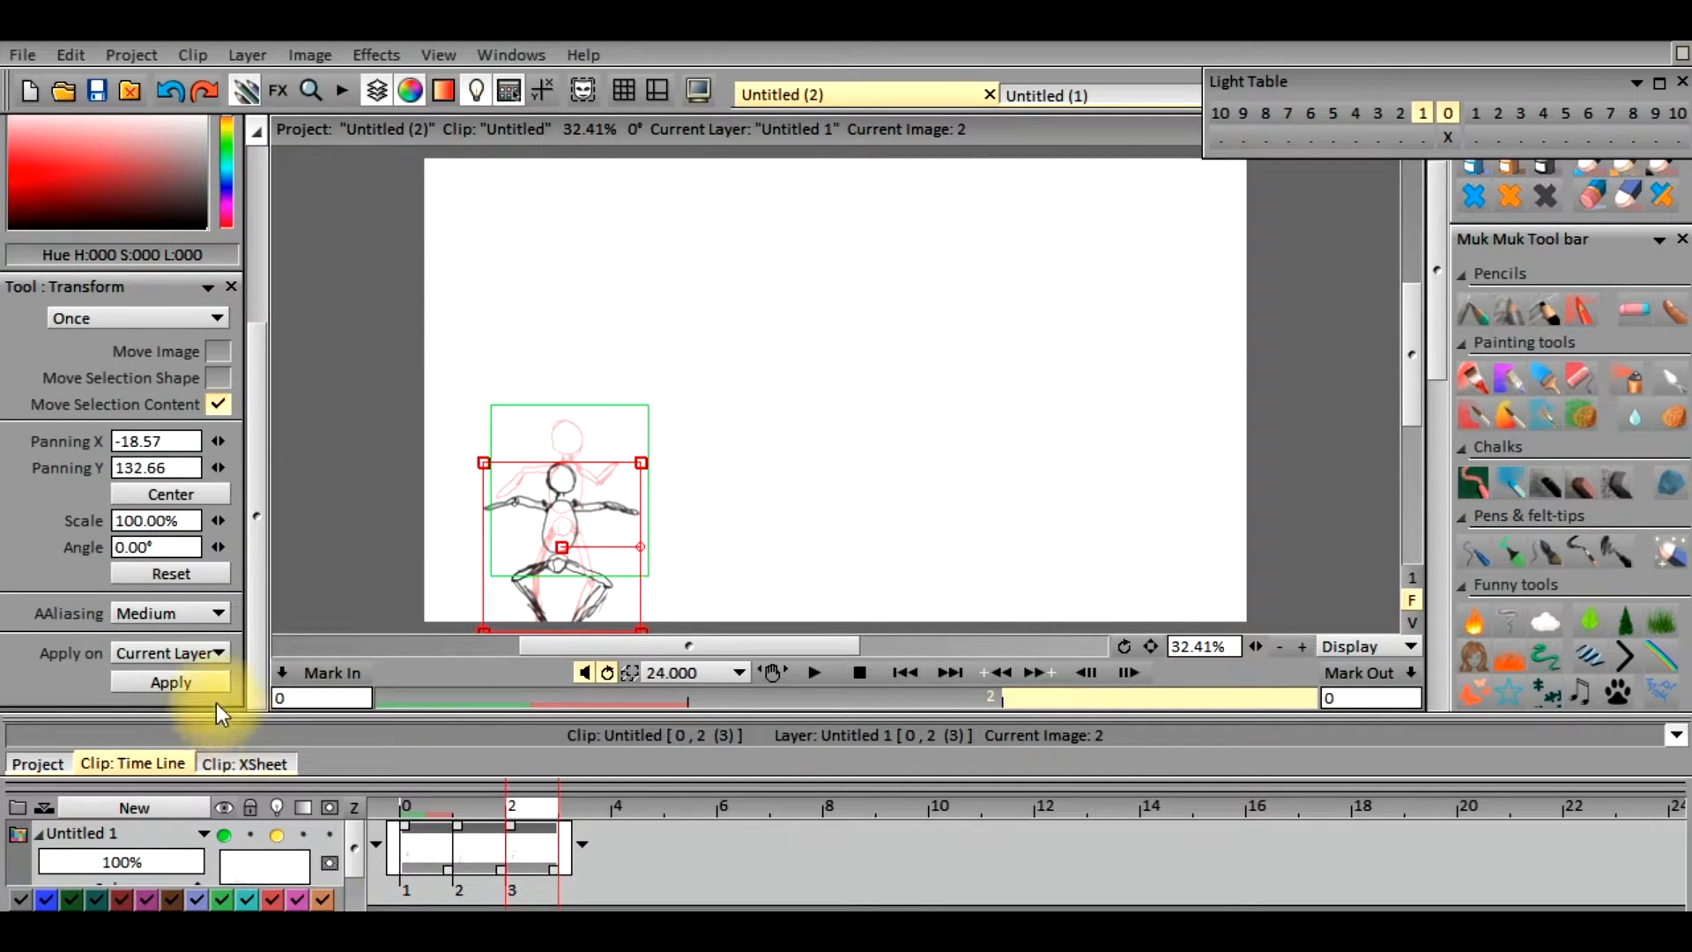
left_click(221, 681)
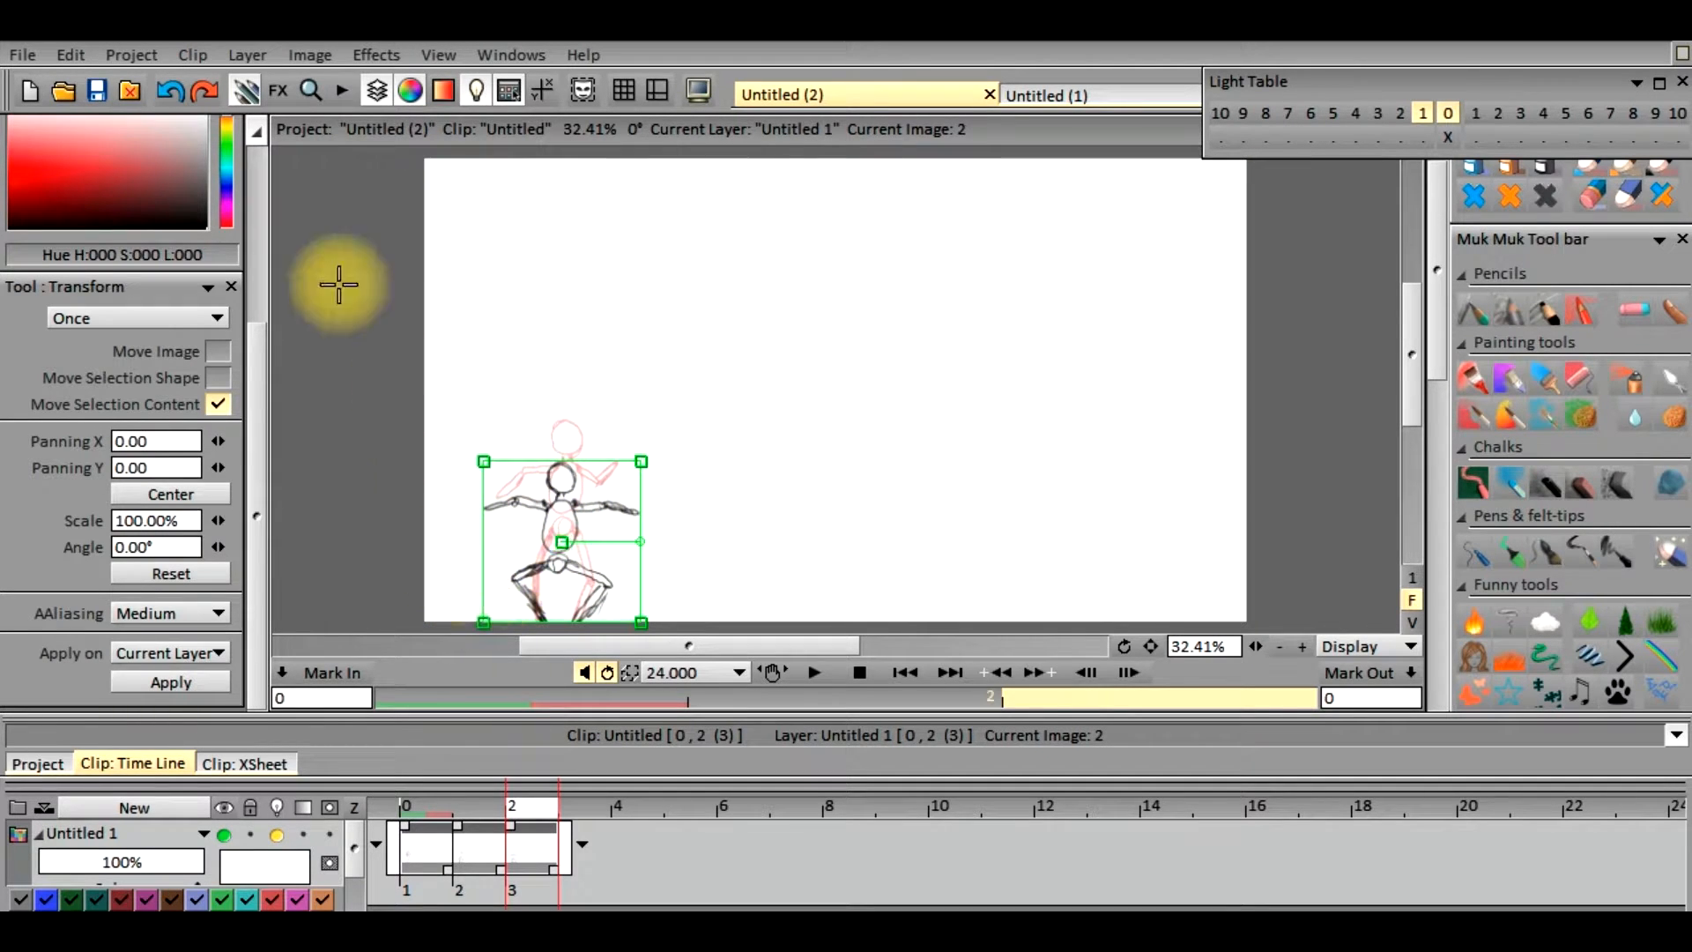
Return to freehand drawing, turn off the layer's light table and go to frame 3
mouse_move(260, 426)
left_mouse_down()
mouse_move(274, 275)
mouse_move(257, 172)
left_mouse_up()
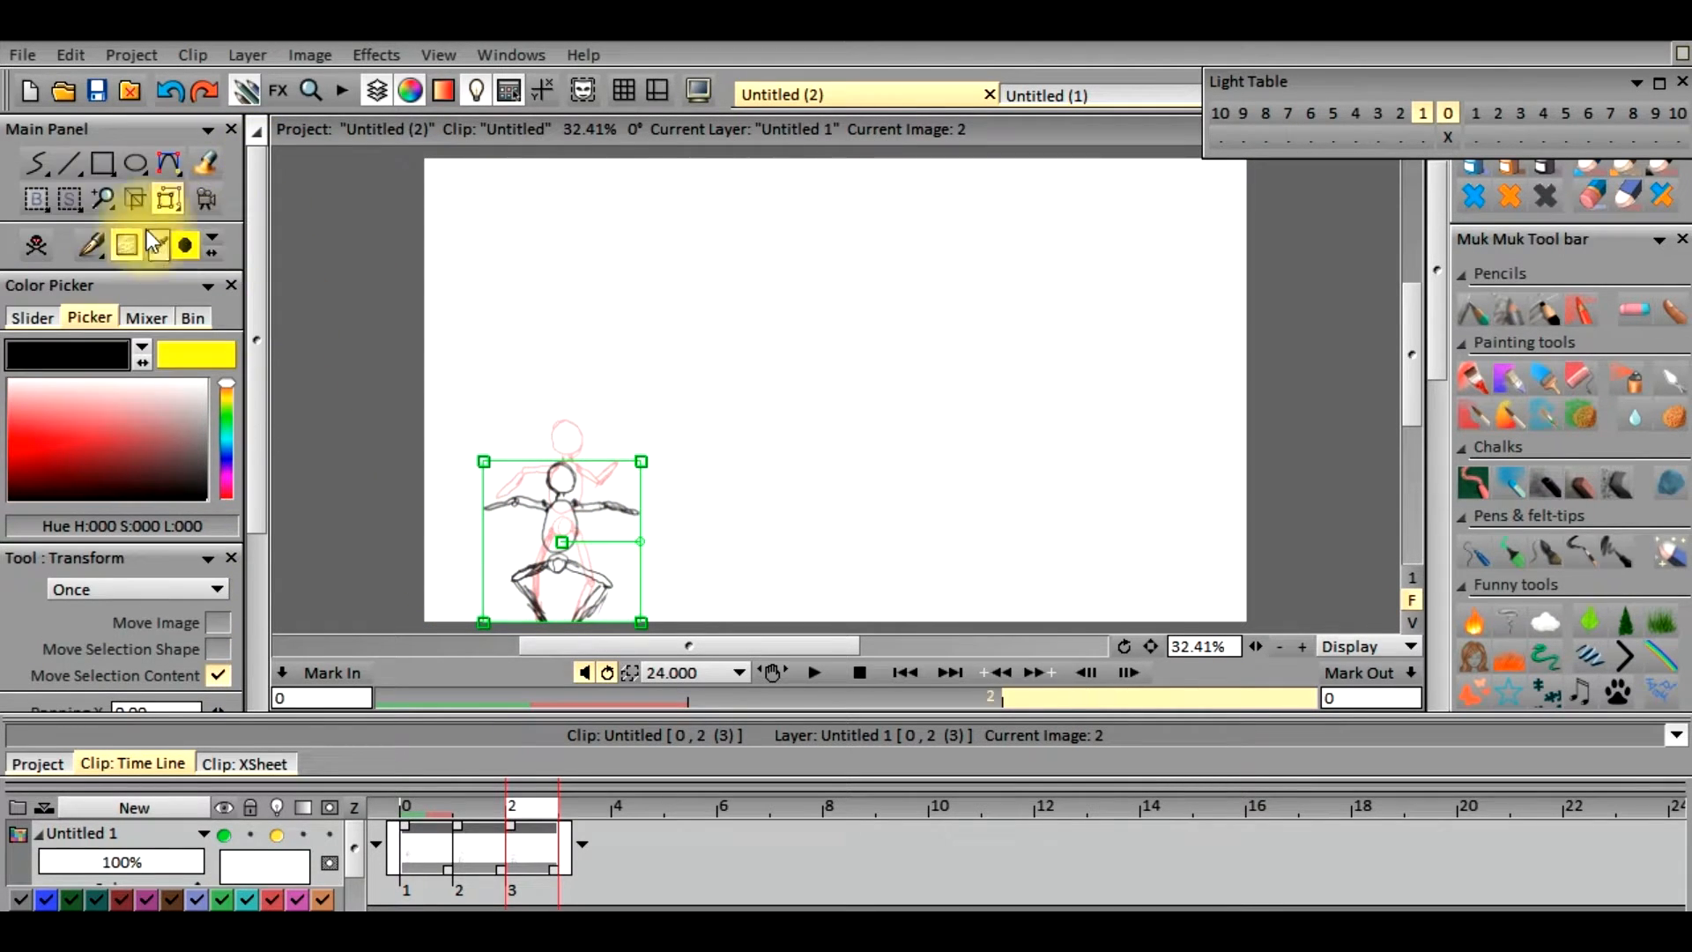
left_click(35, 162)
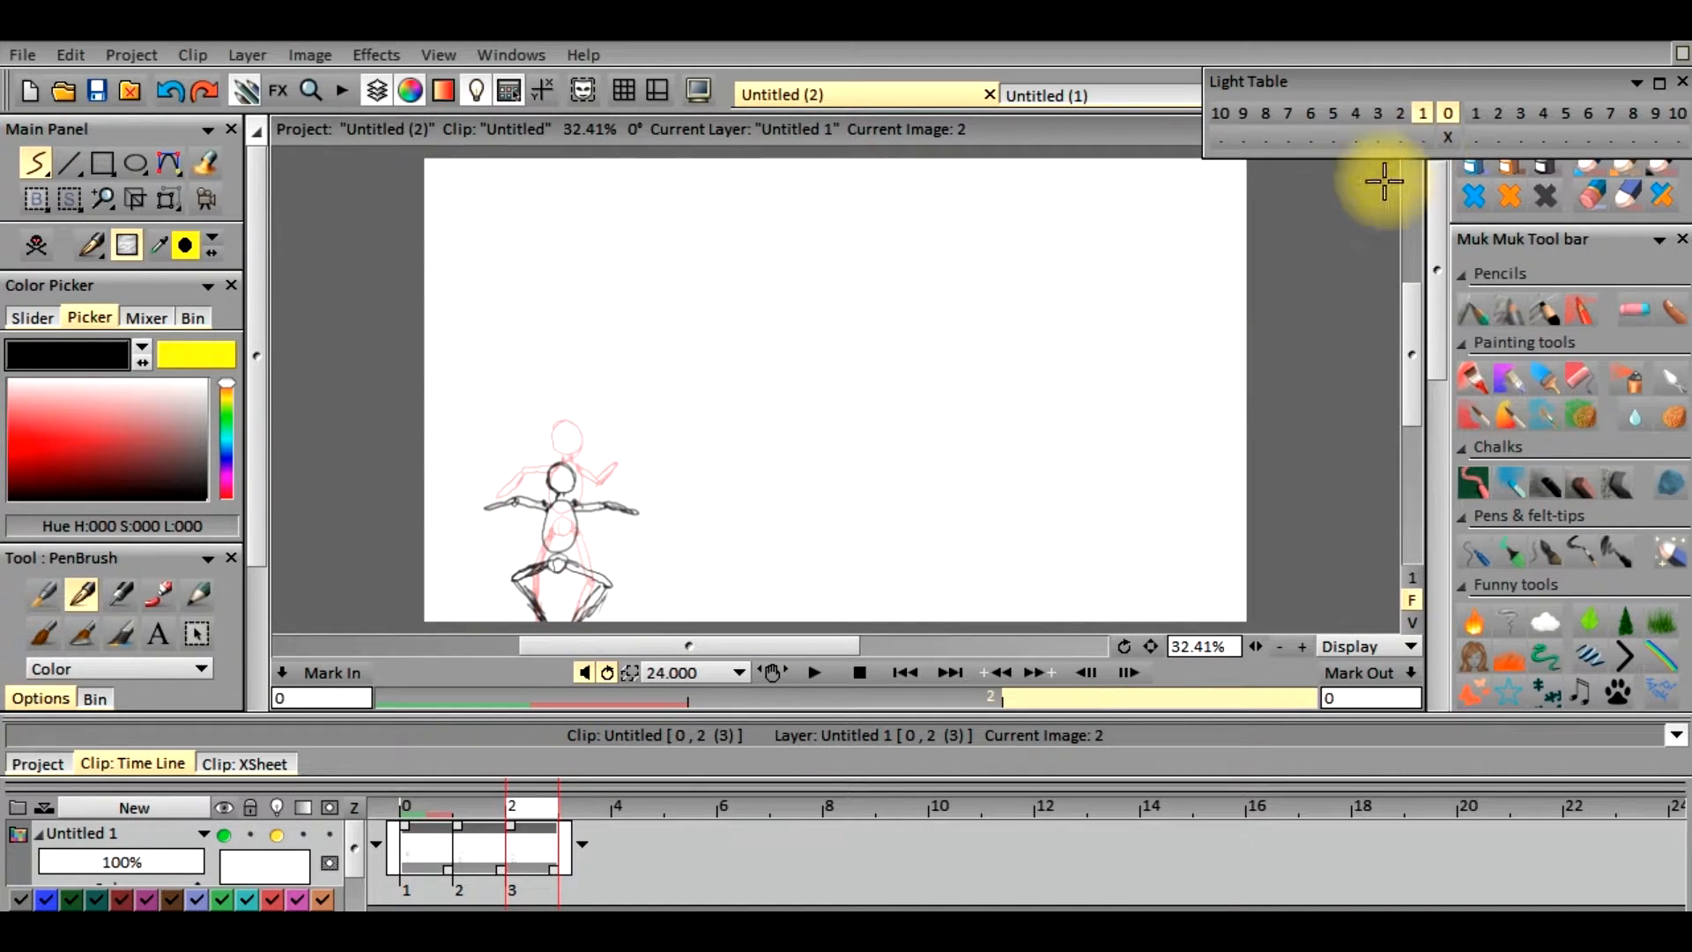
left_click(287, 820)
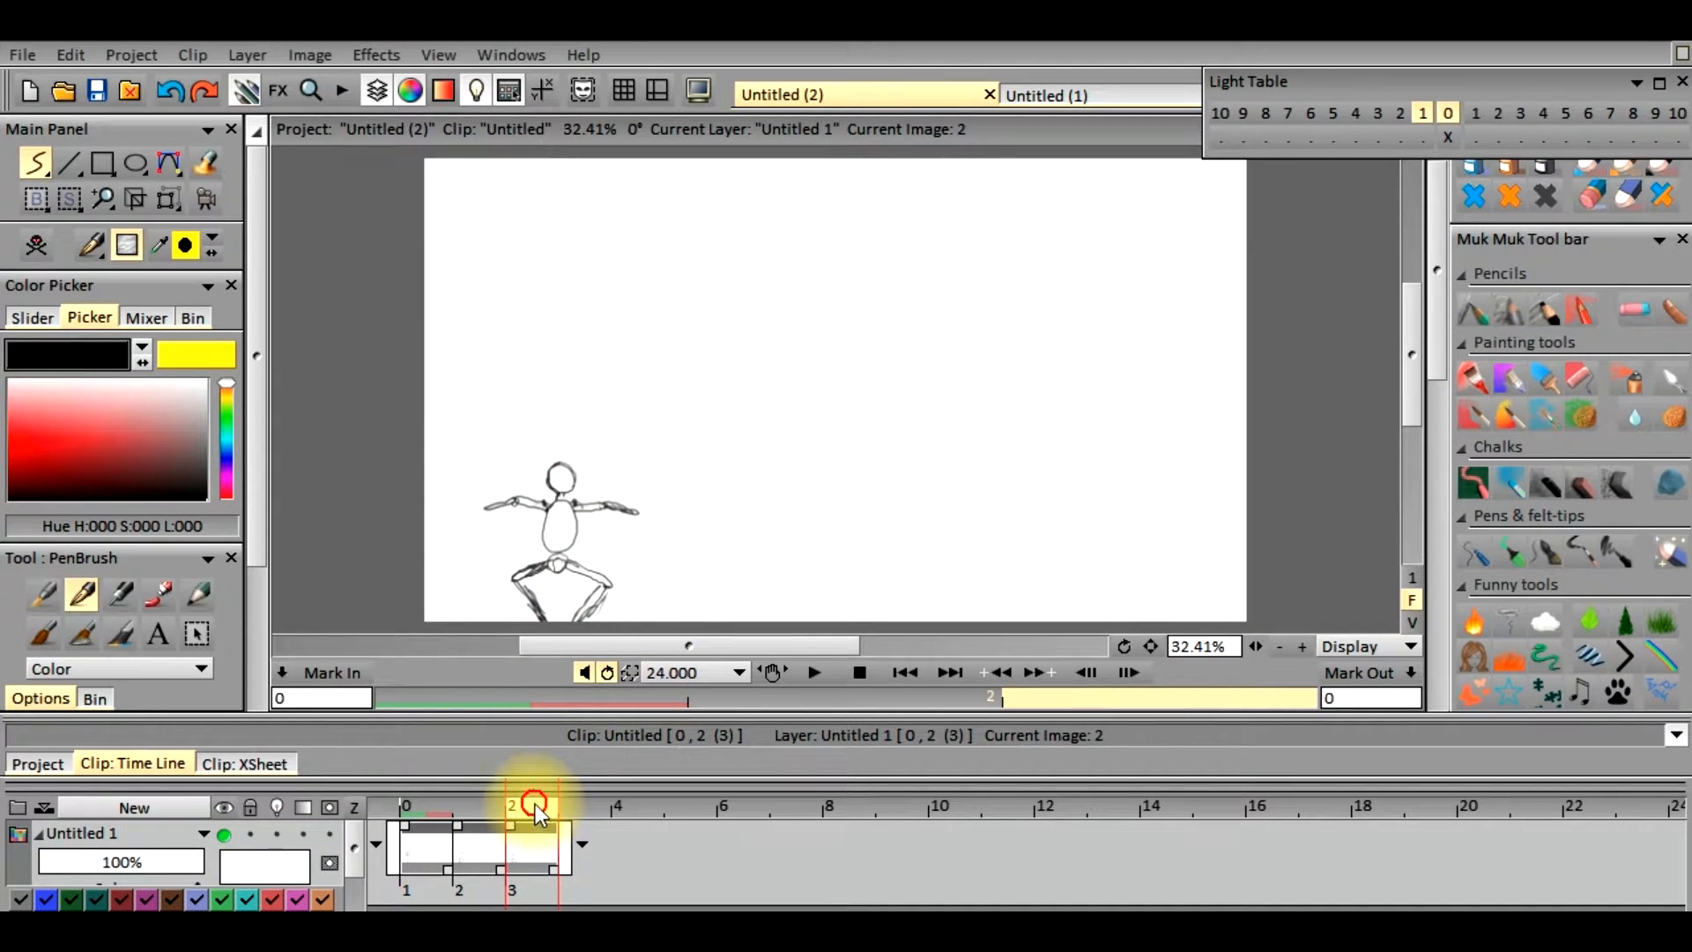
left_click(504, 808)
left_click_drag(474, 816, 509, 819)
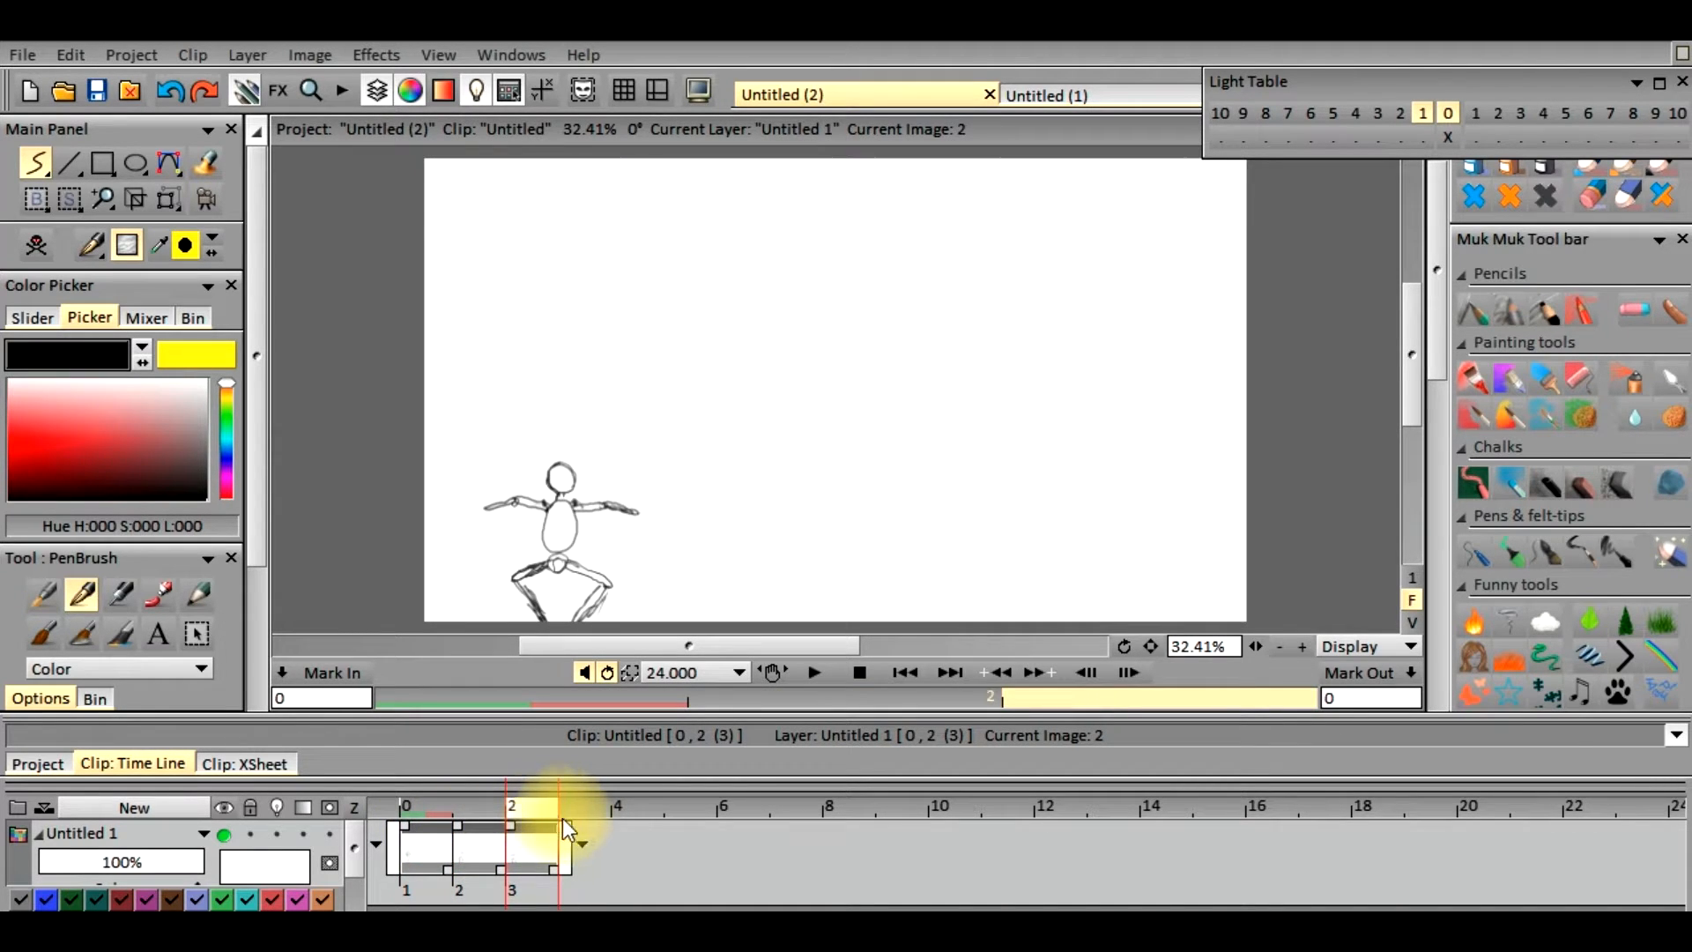
left_click(599, 816)
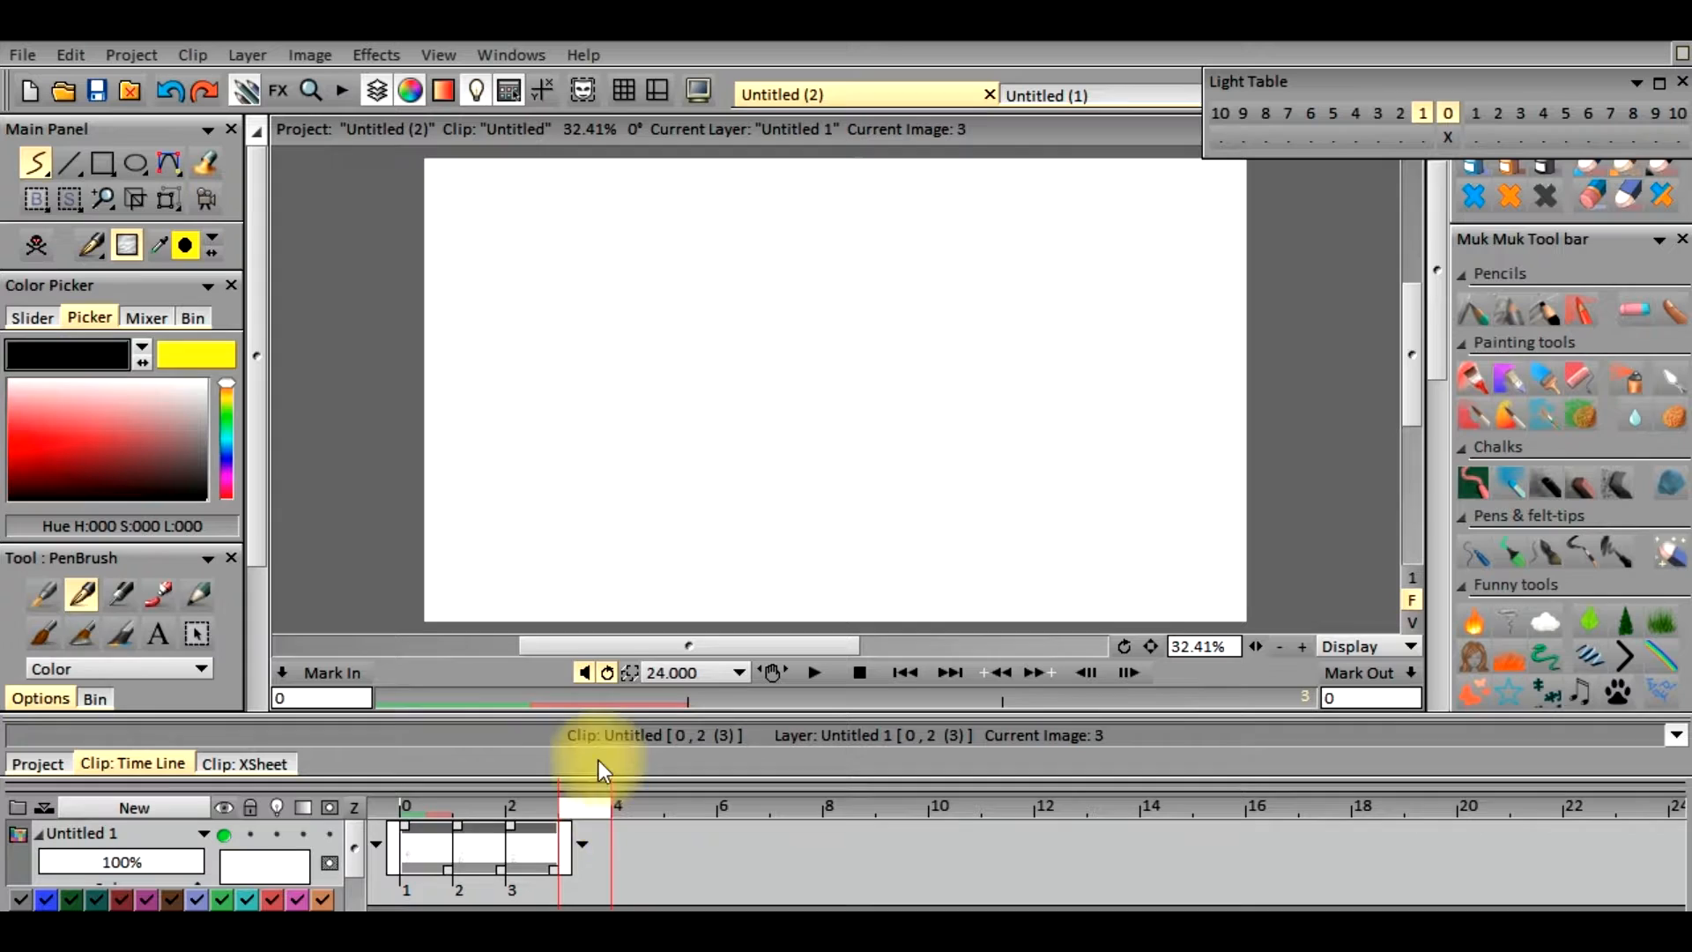
Turn the layer's light table back on and set it to show only the drawing one frame back
left_click(1405, 121)
left_click(1421, 120)
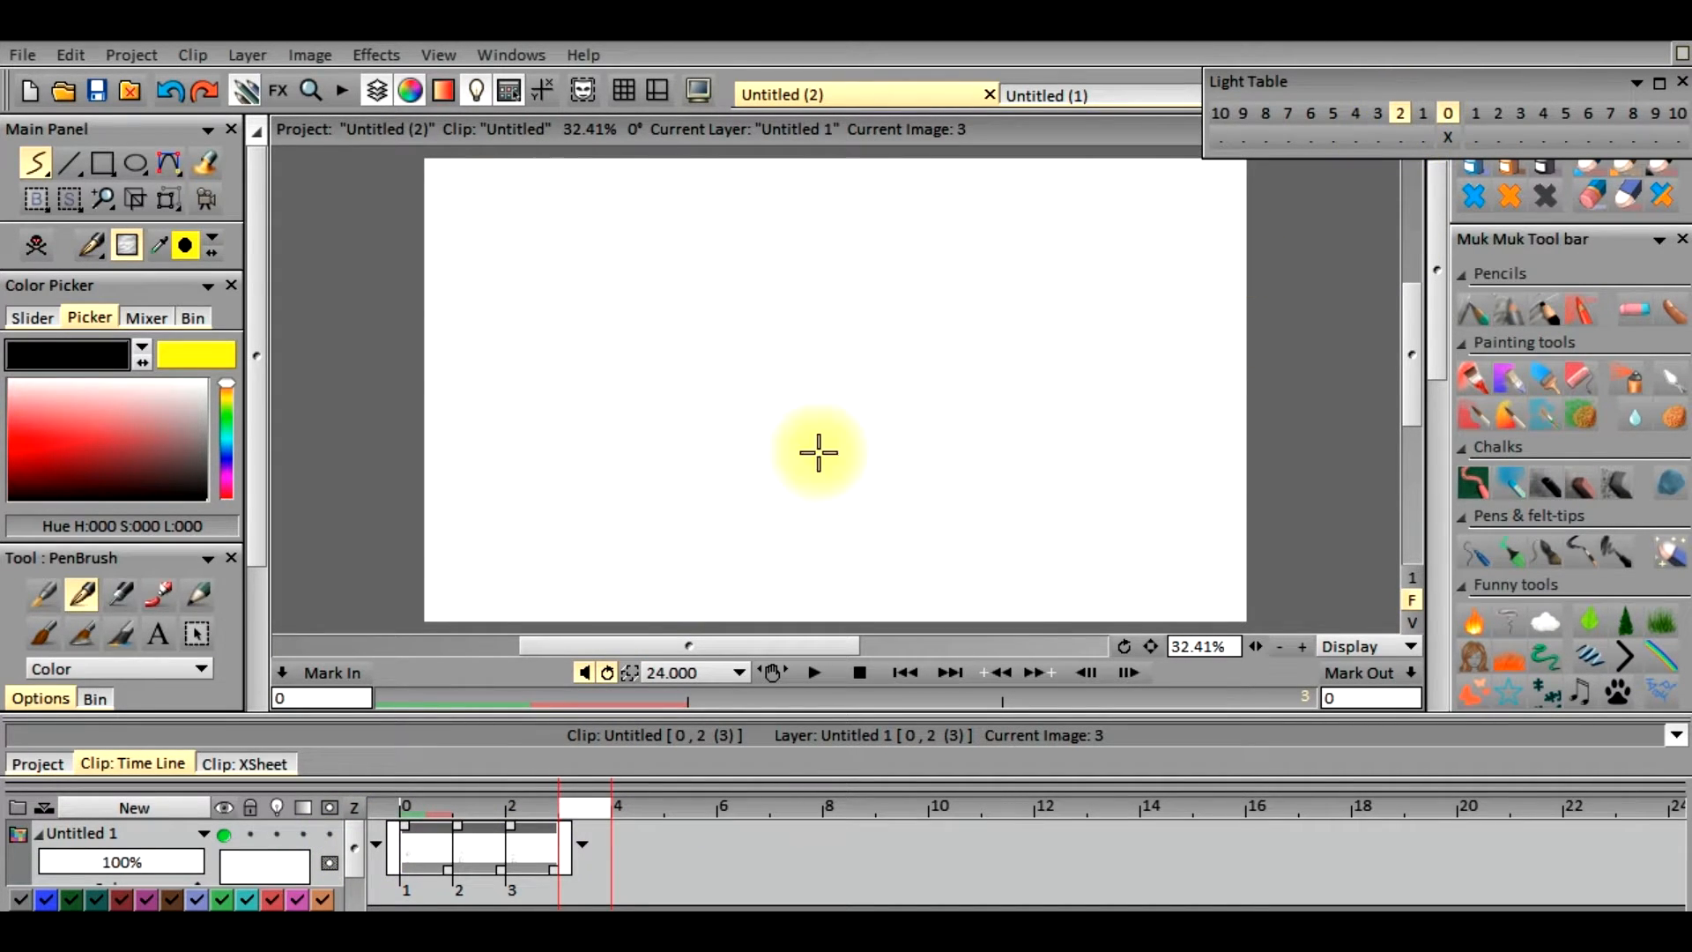
left_click(275, 836)
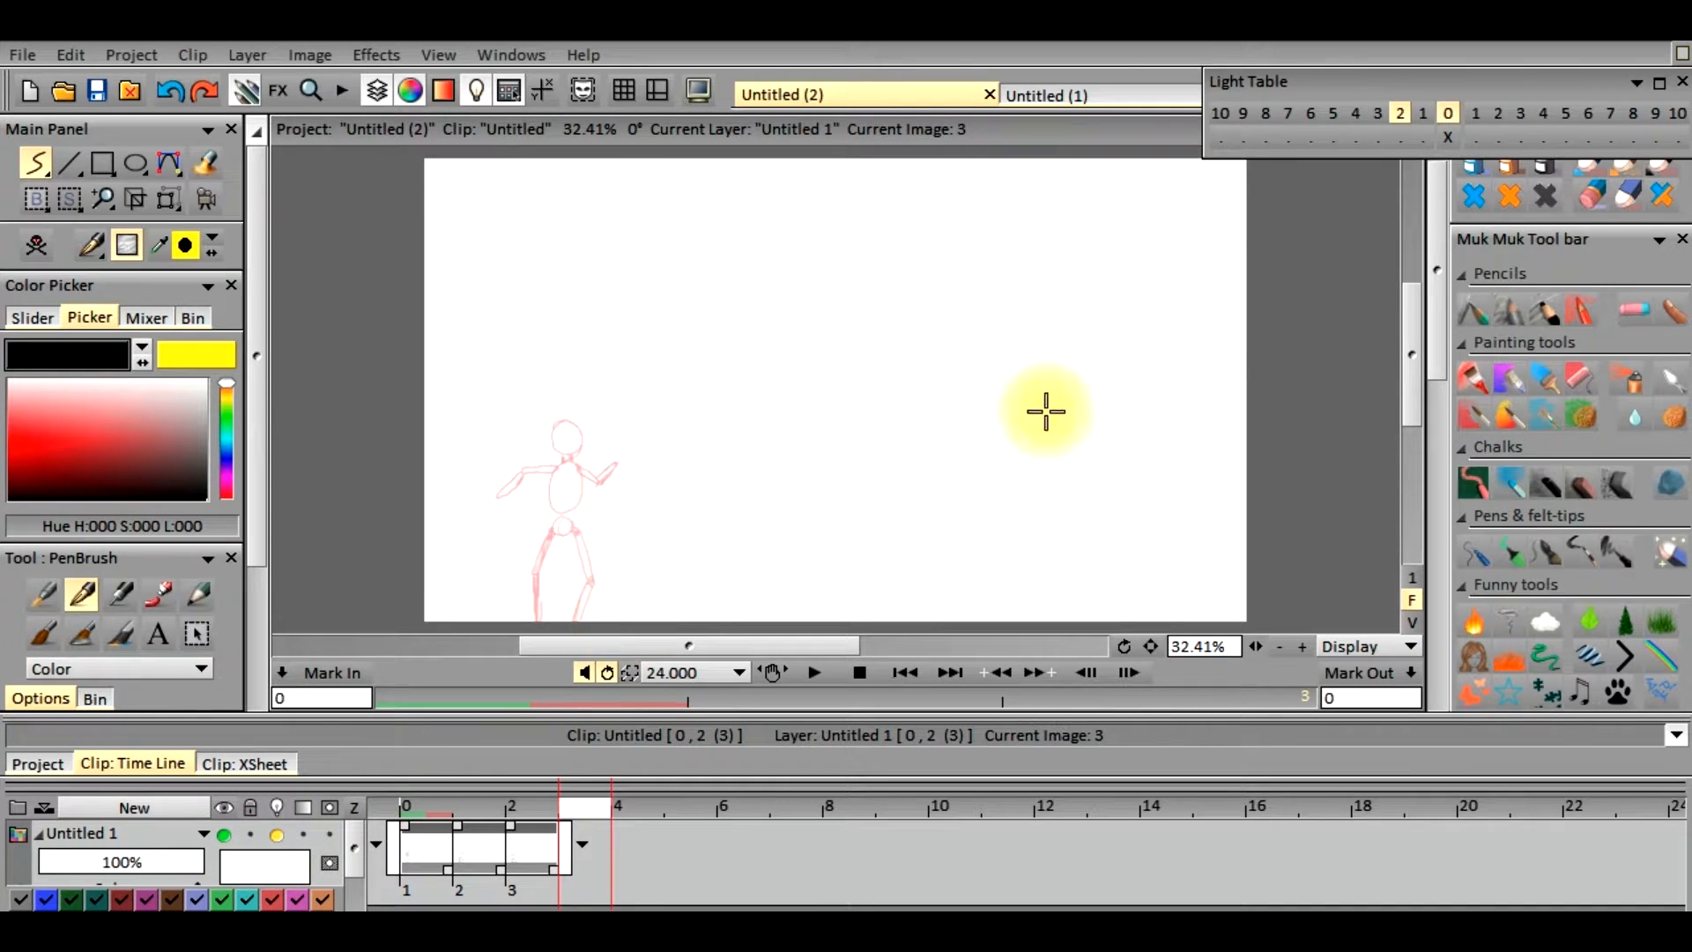
left_click(1421, 118)
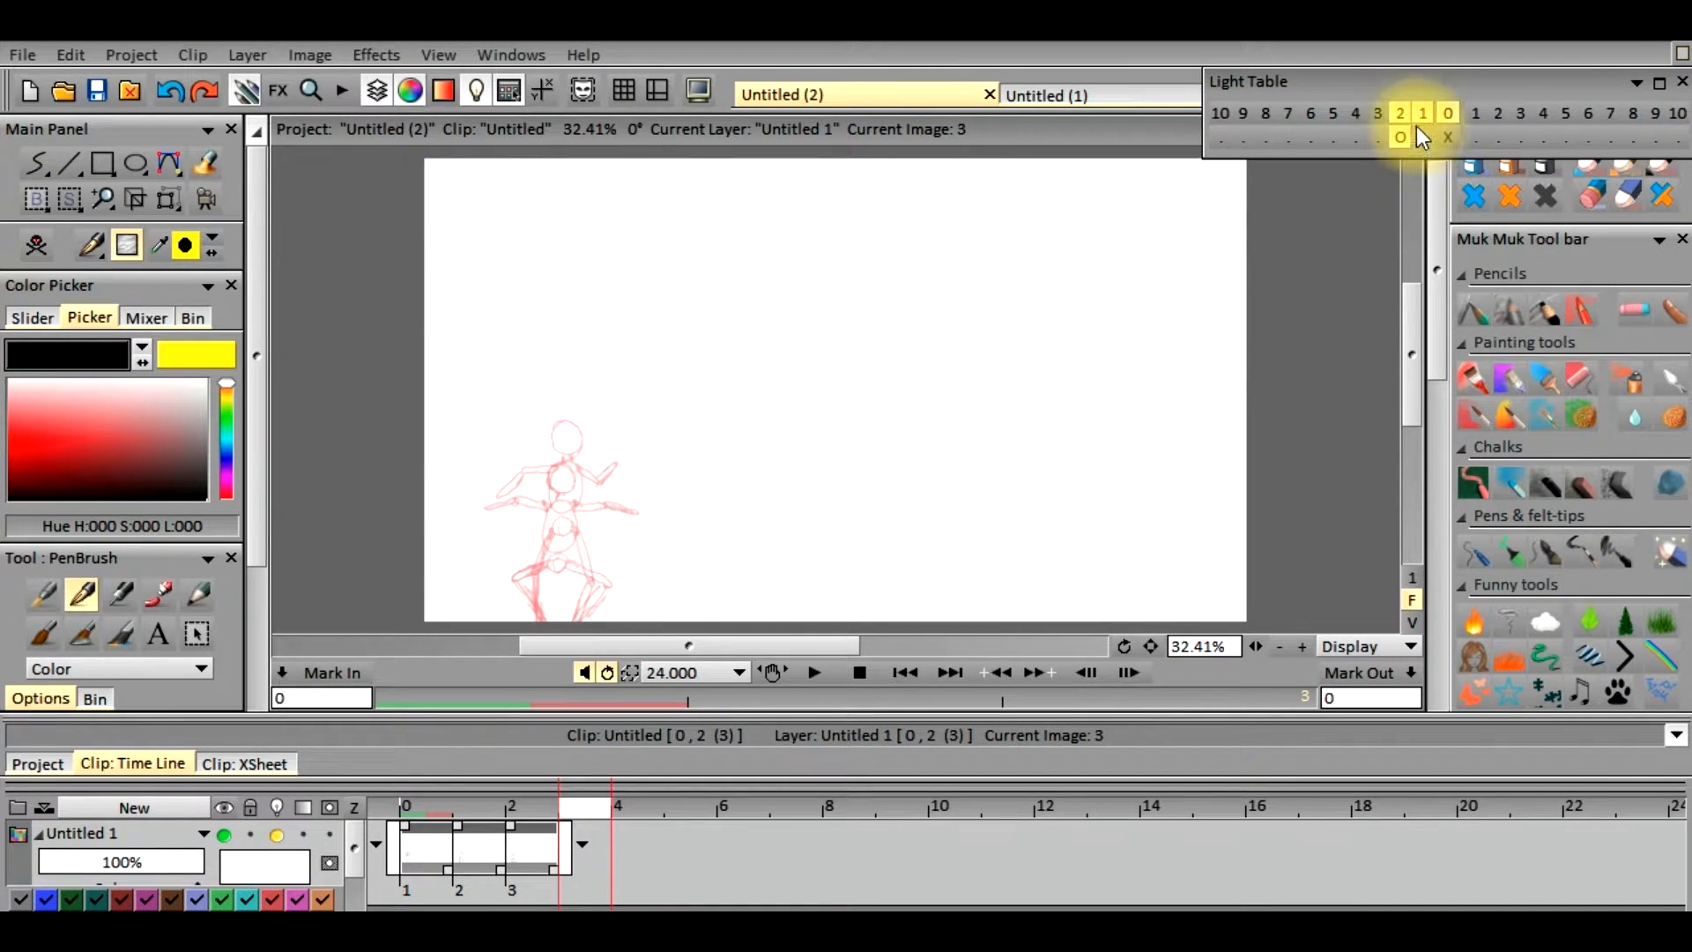
left_click(1400, 140)
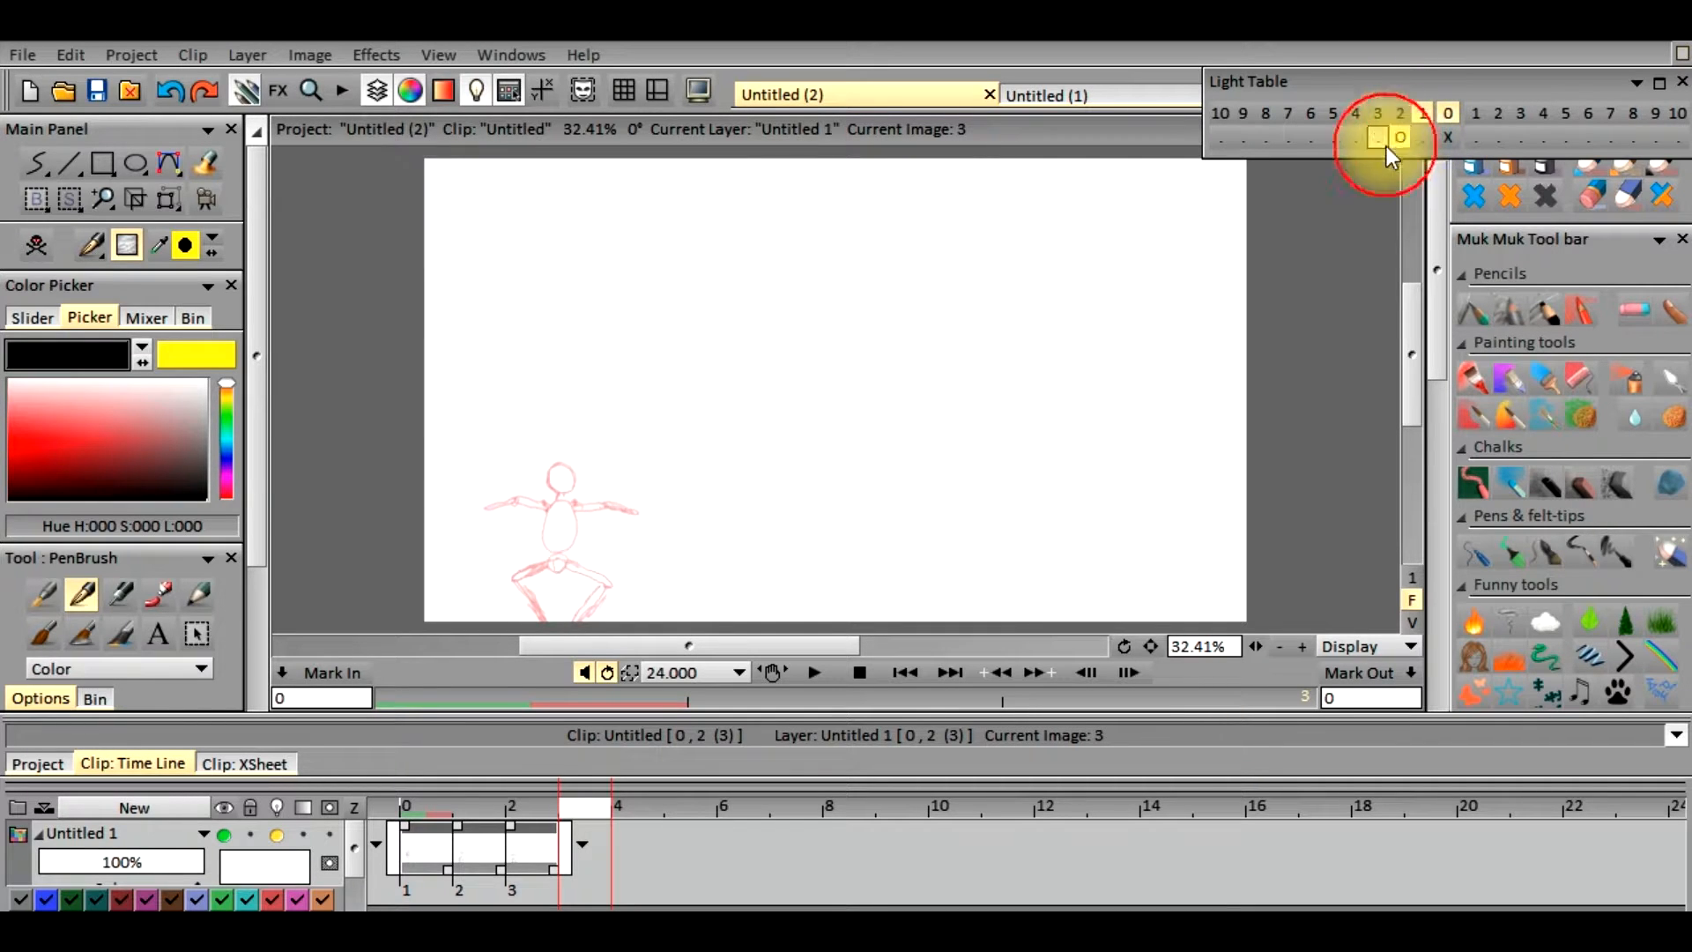
left_click(1425, 120)
left_click(1426, 119)
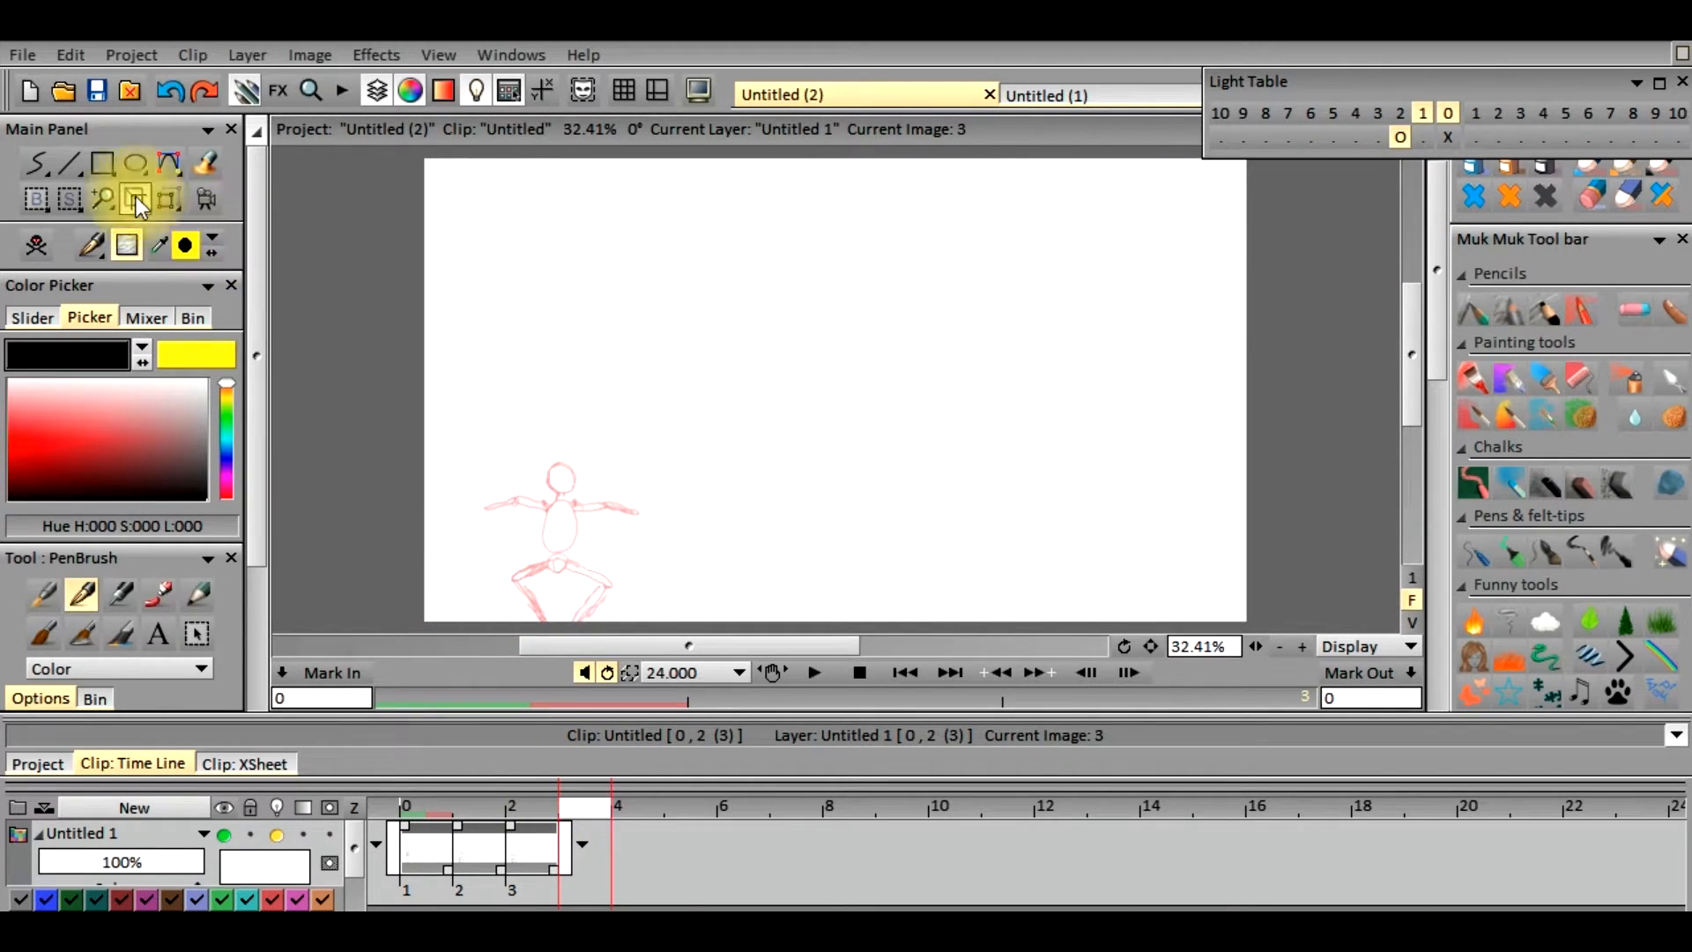
Draw the figure's head, torso and sideways-outstretched arms on frame 3 with the freehand PenBrush, following the light-table drawing
left_click(38, 166)
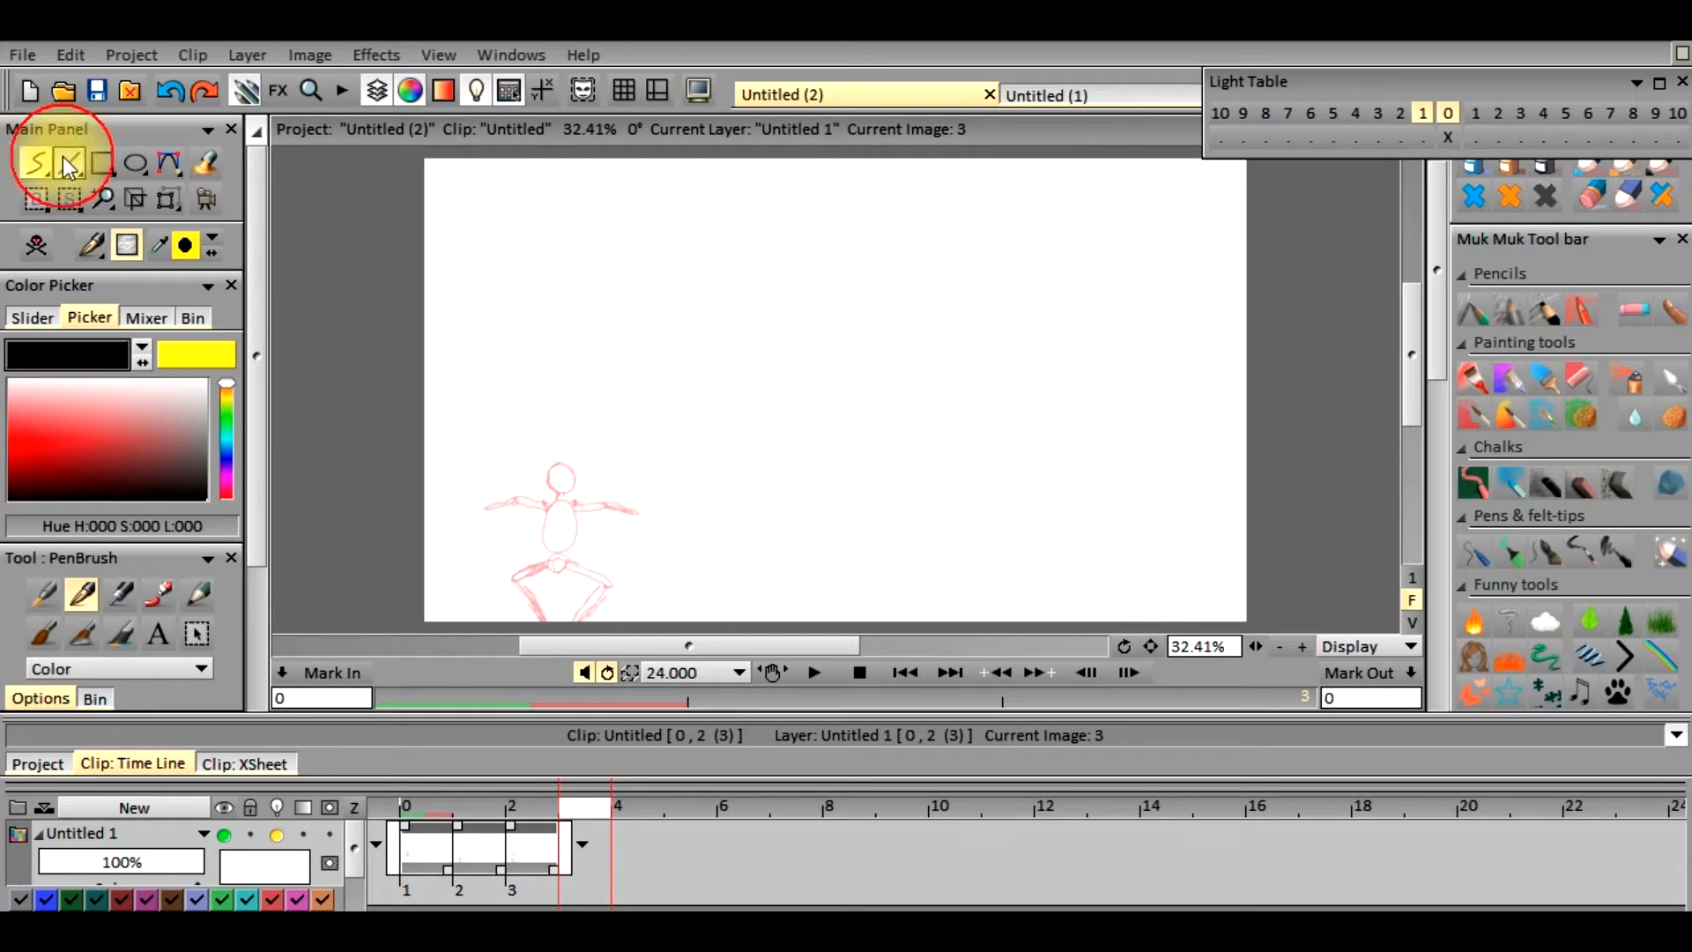
left_click(558, 491)
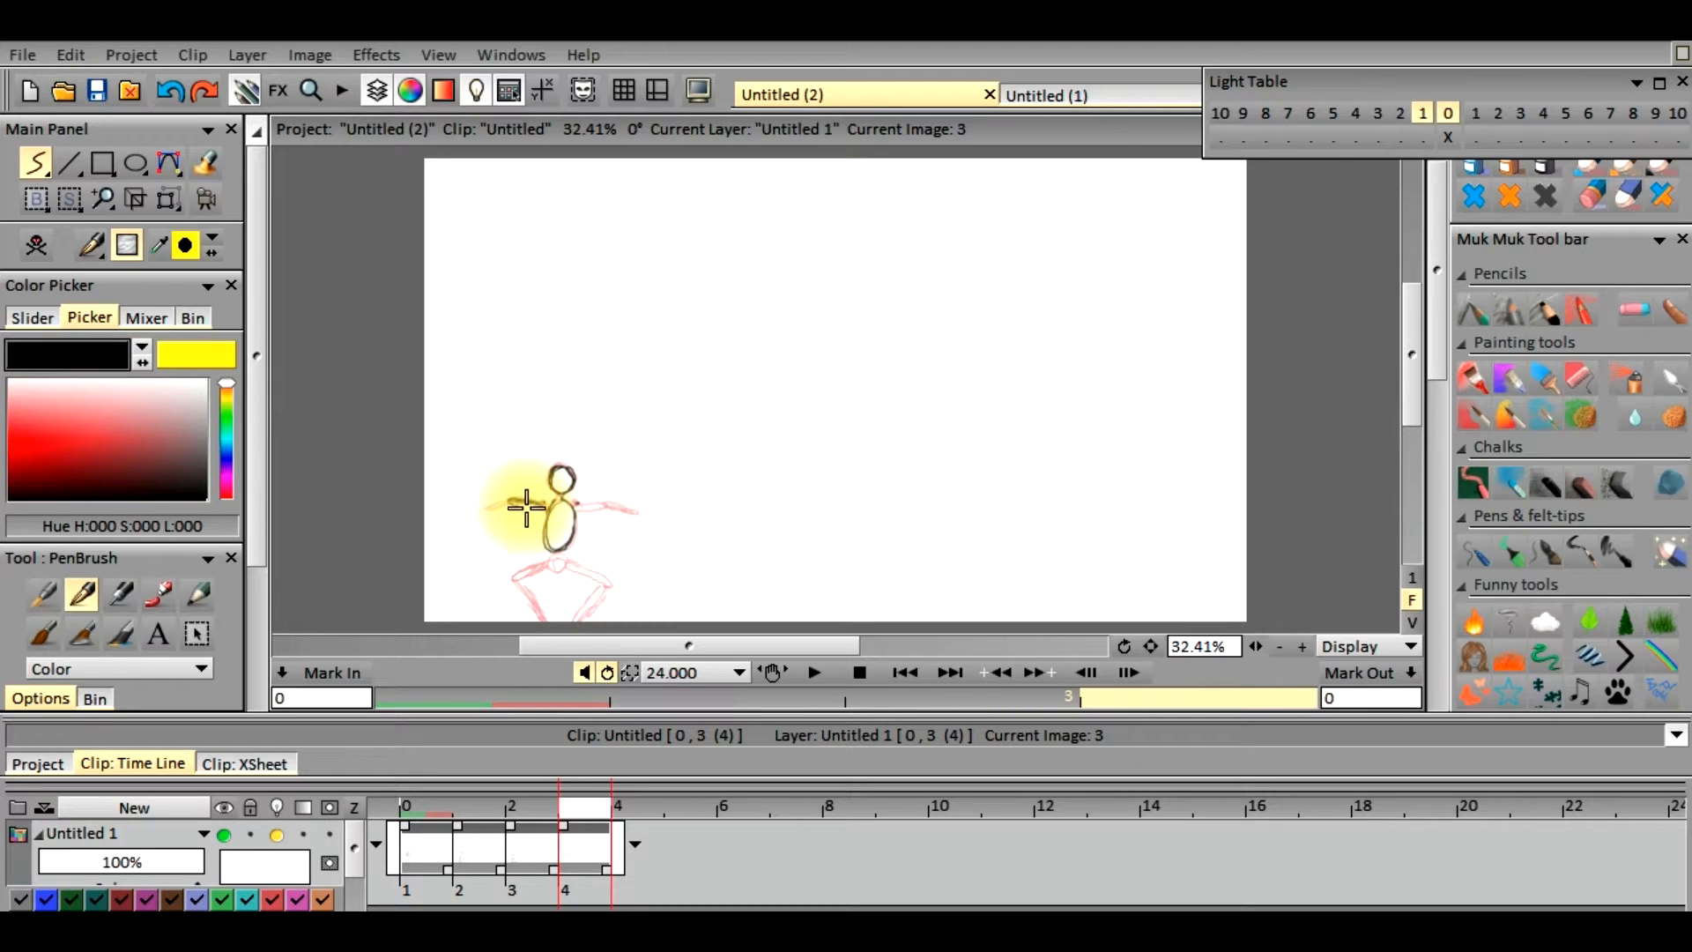
left_click_drag(507, 500, 480, 508)
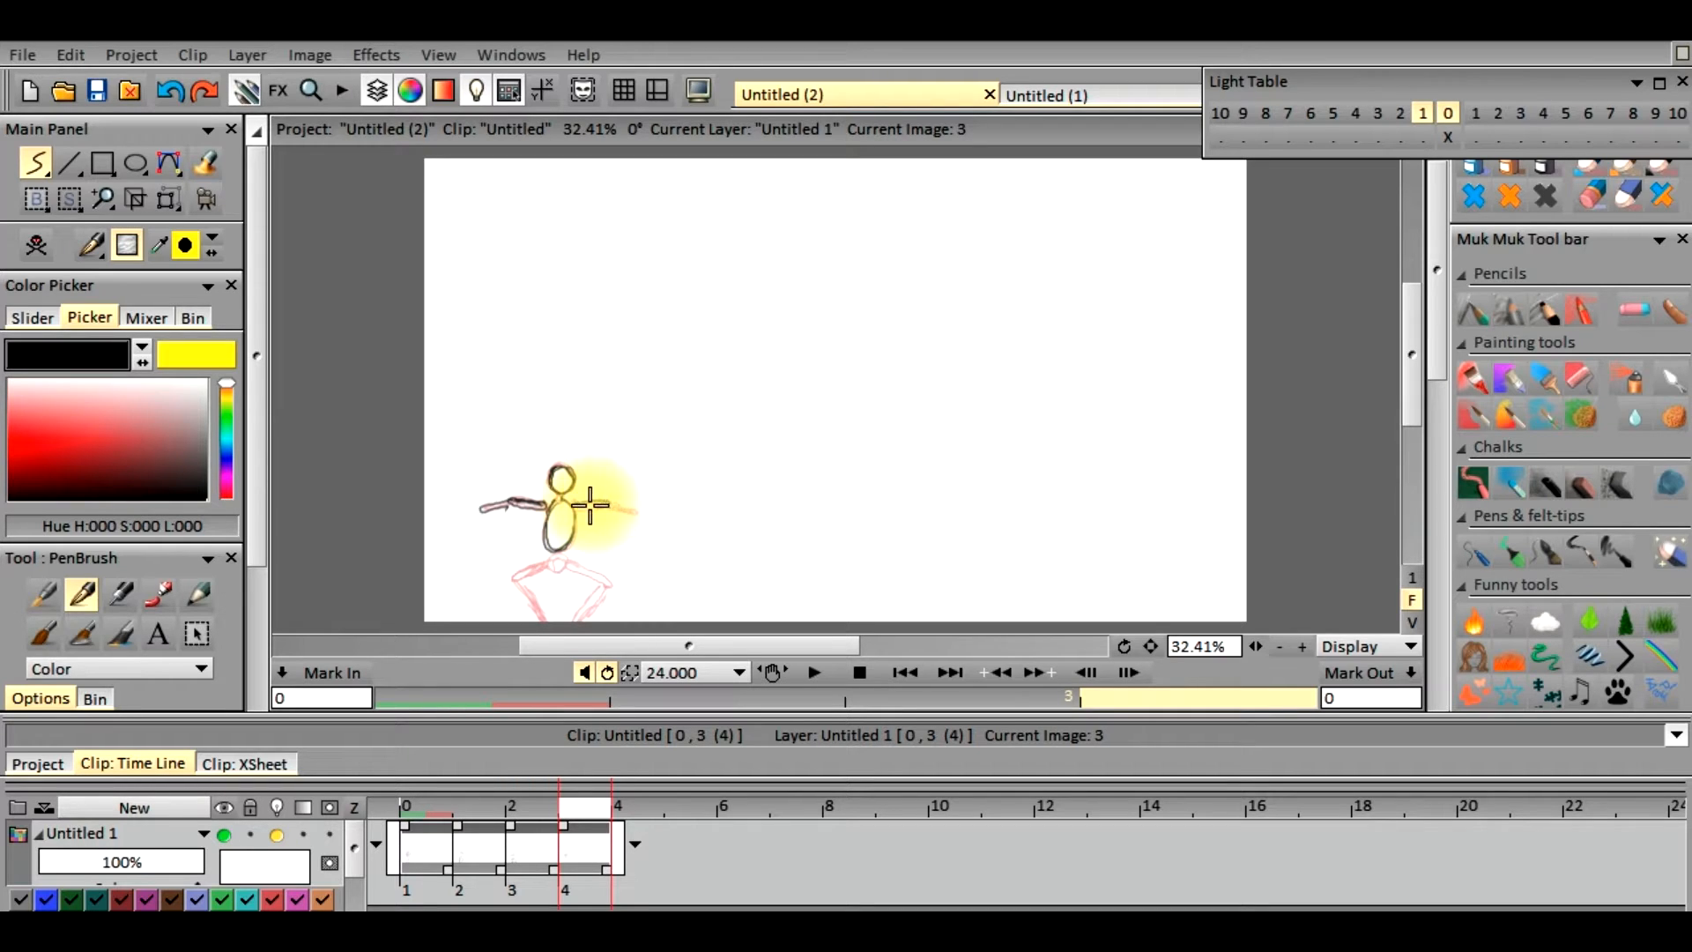
left_click_drag(610, 503, 624, 505)
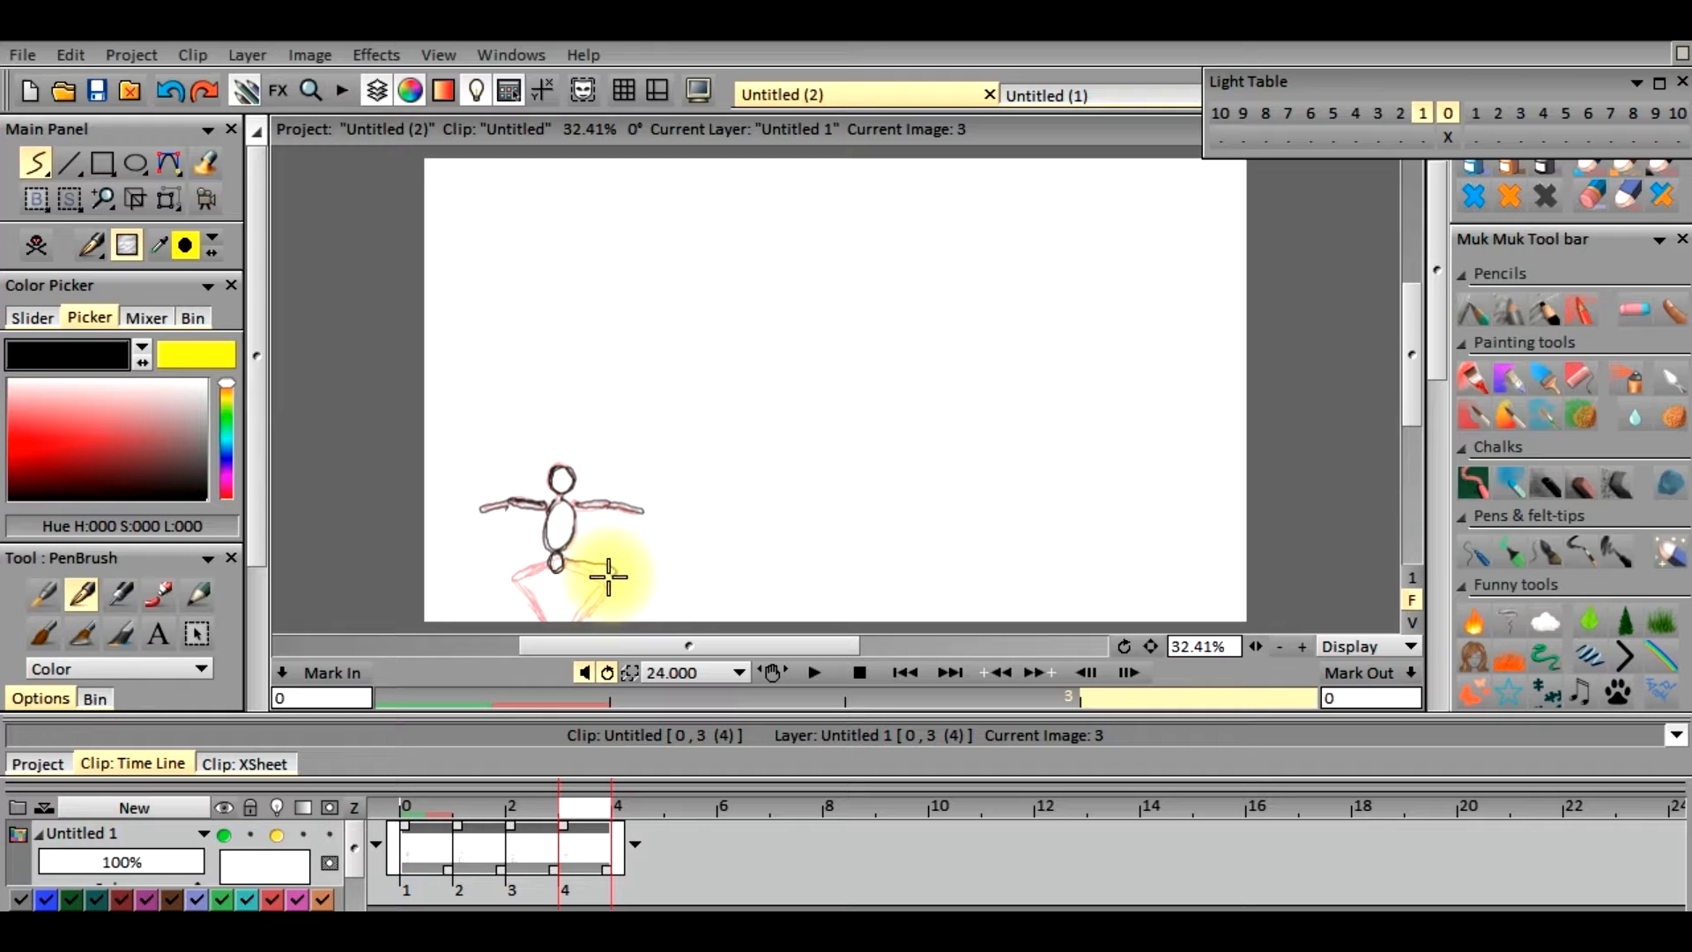
Draw the figure's two outward-bent legs from the hips on frame 3
mouse_move(569, 569)
left_mouse_down()
mouse_move(613, 588)
mouse_move(617, 573)
mouse_move(569, 618)
mouse_move(601, 577)
mouse_move(572, 617)
left_mouse_up()
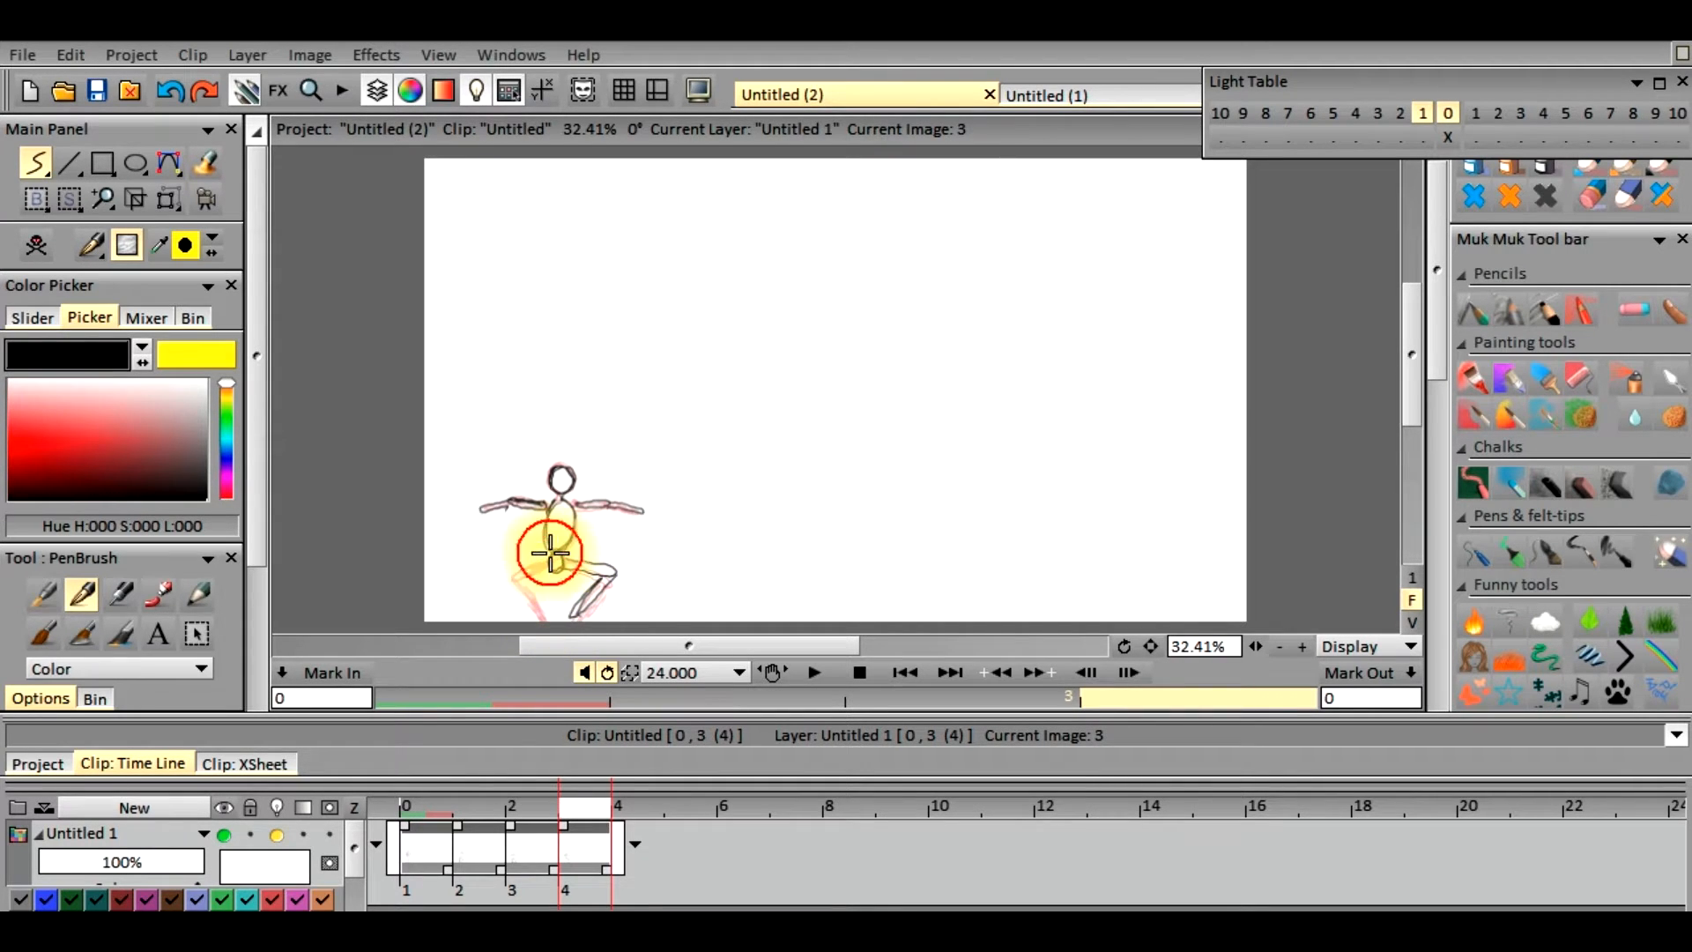
mouse_move(529, 562)
left_mouse_down()
mouse_move(506, 574)
mouse_move(542, 570)
left_mouse_up()
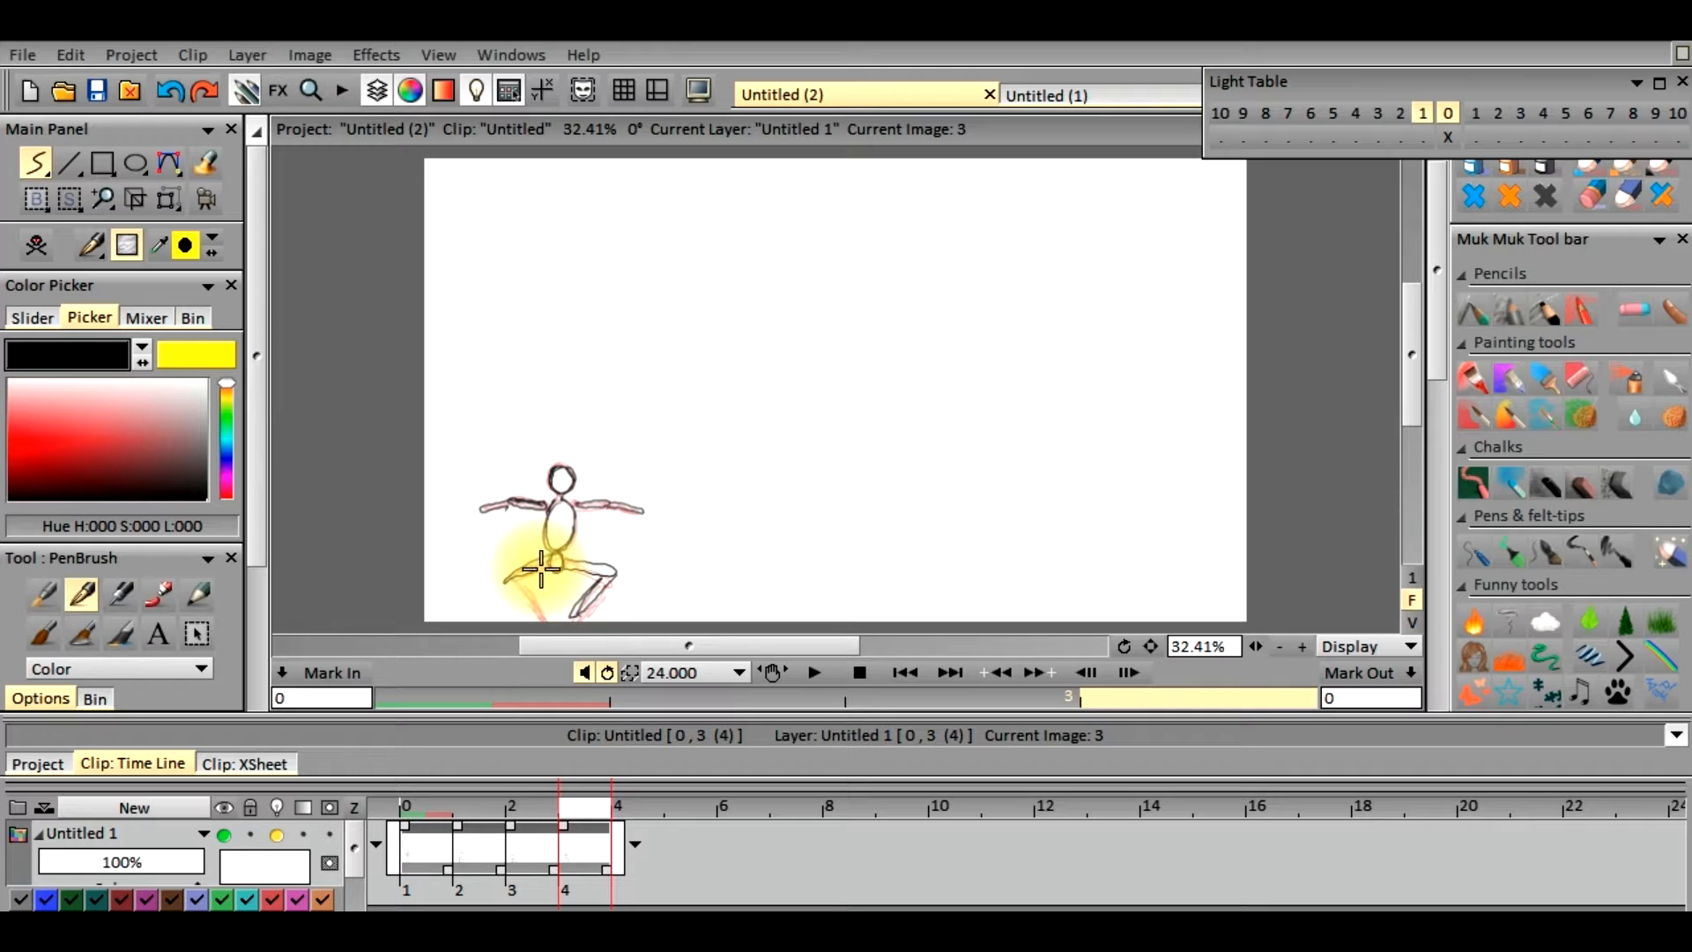
left_click_drag(510, 582, 549, 610)
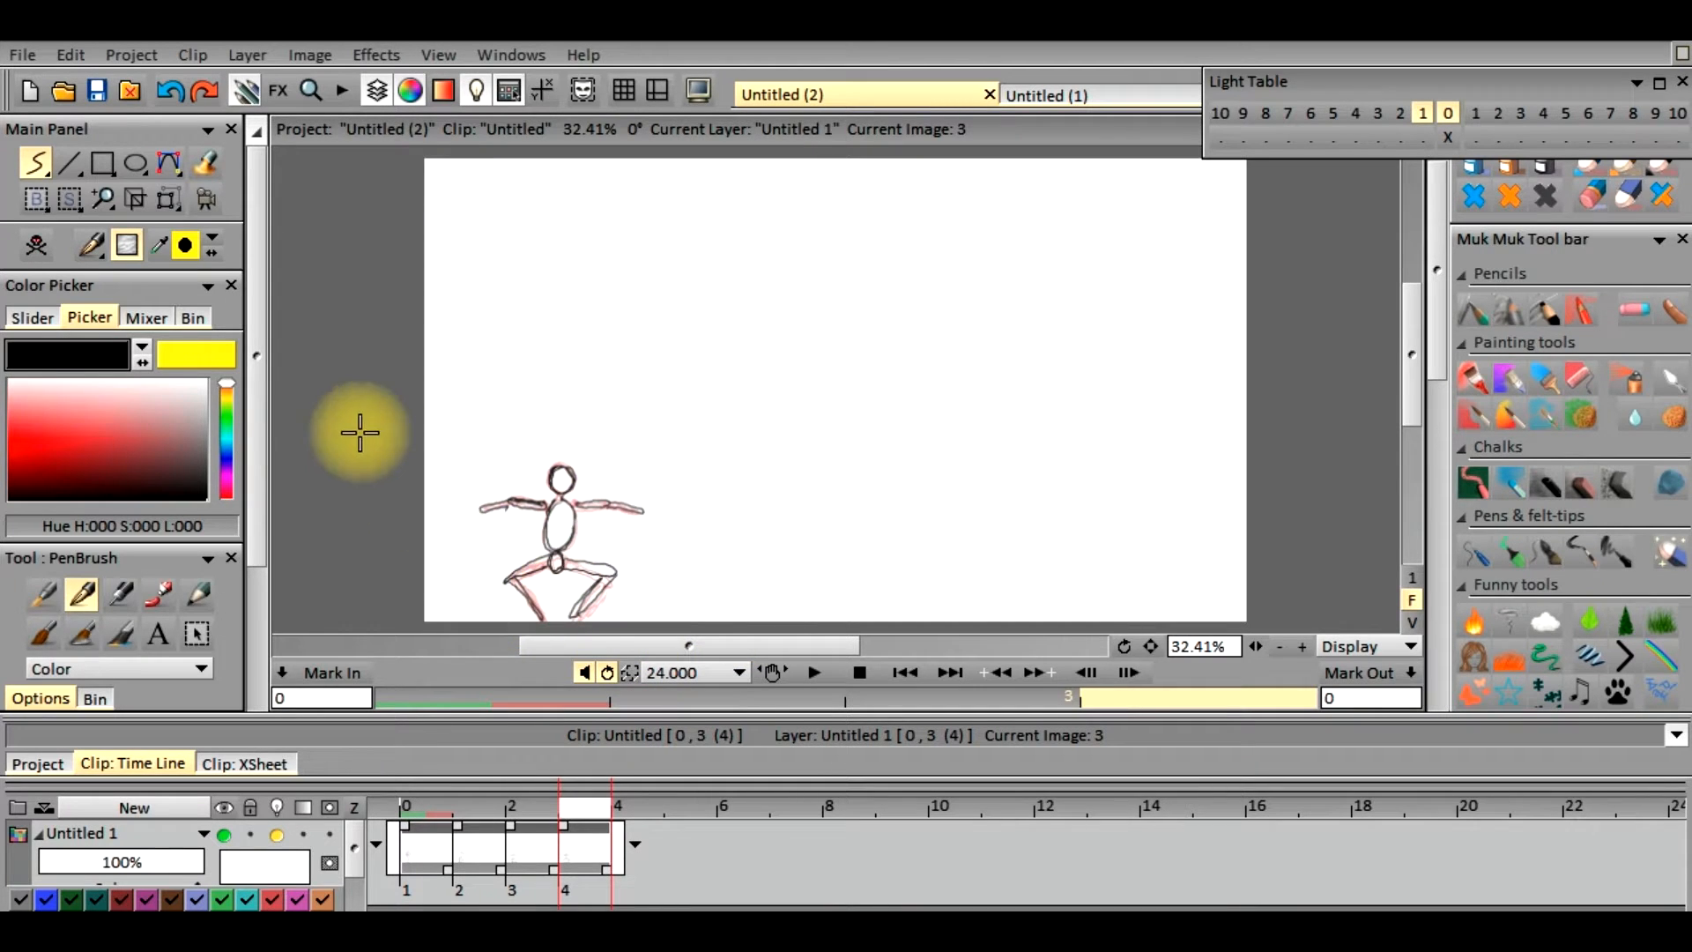
Activate the Transform tool on the figure drawn on frame 3
scroll(263, 368, "down", 1)
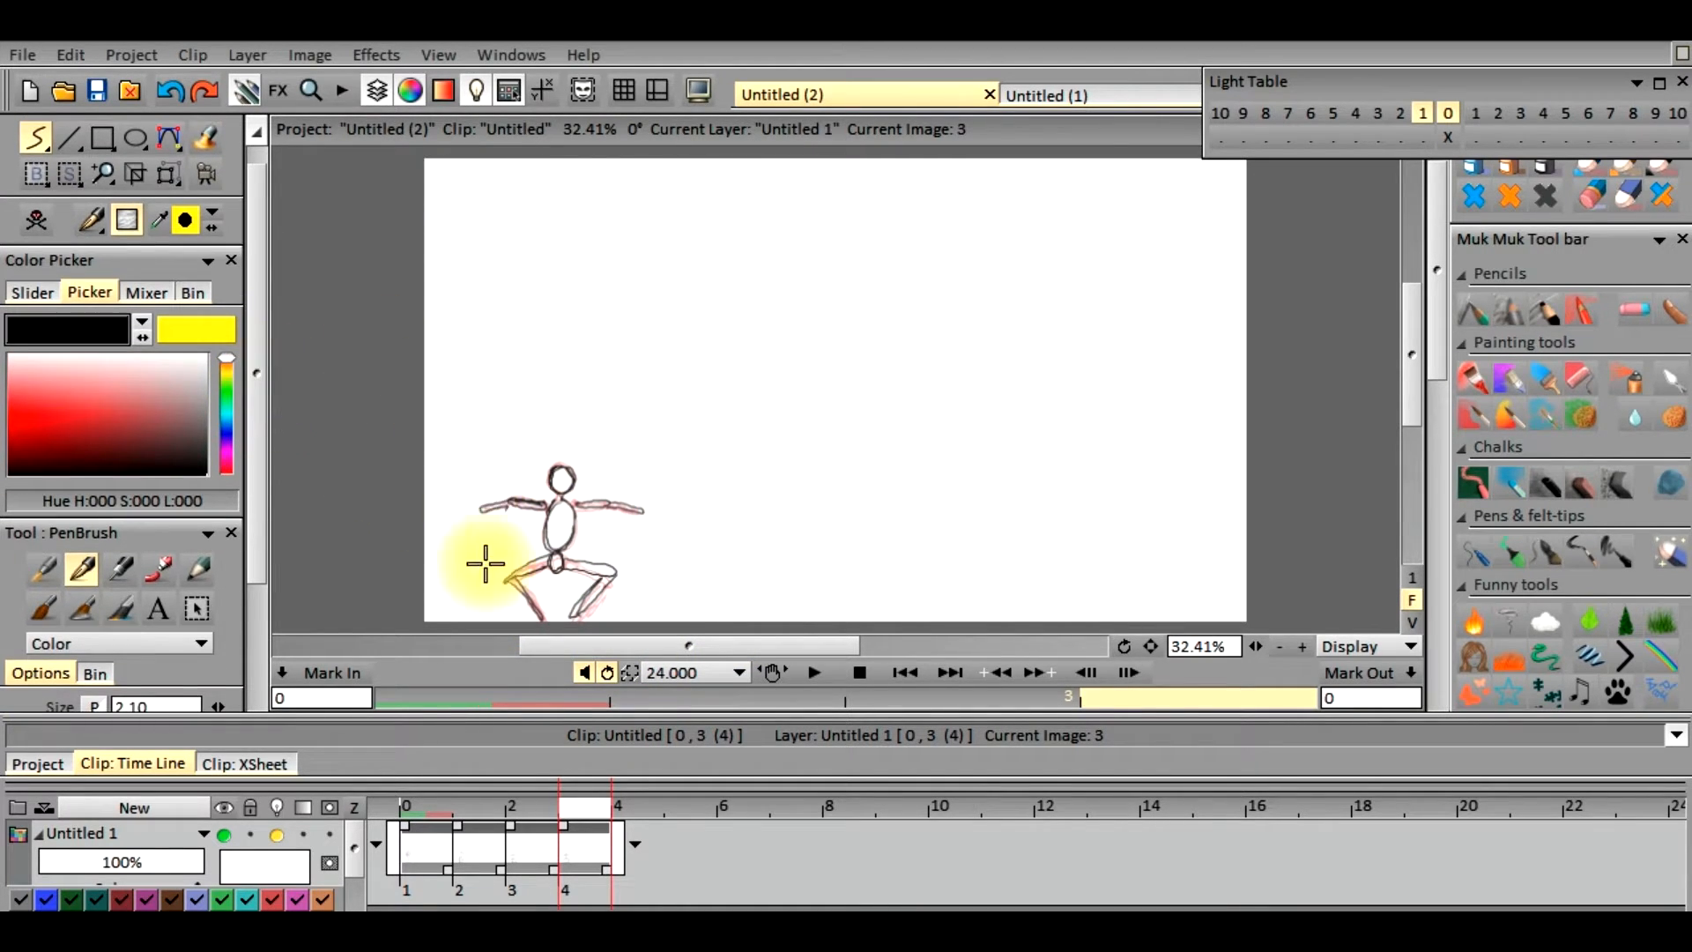
scroll(265, 332, "down", 5)
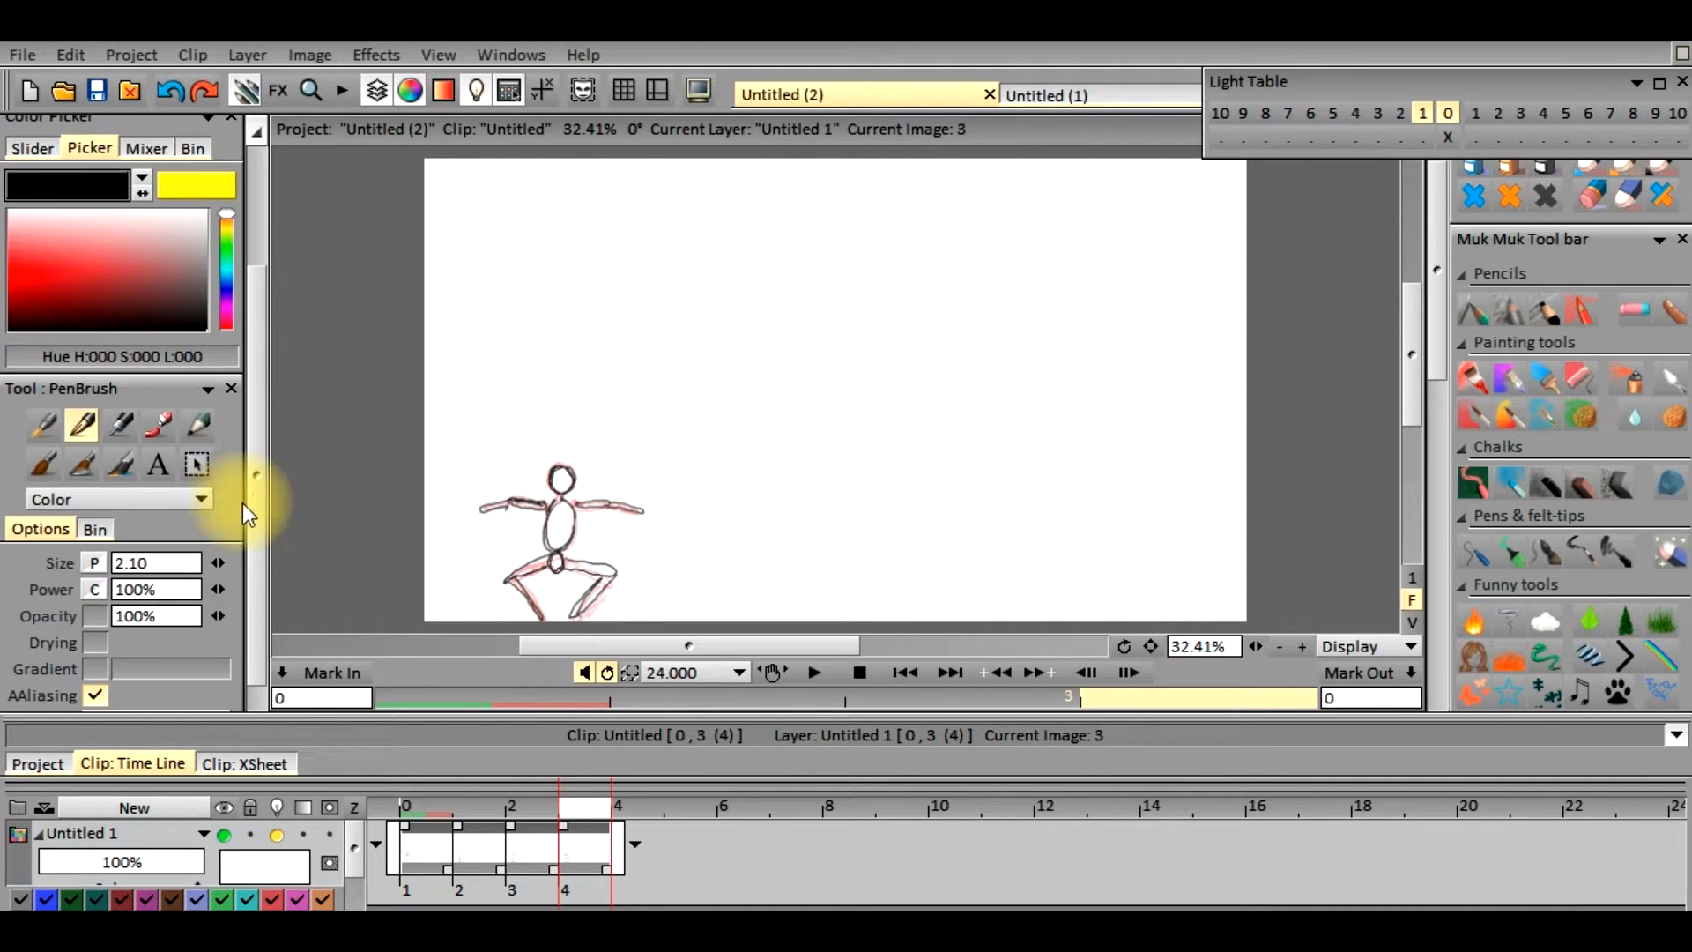
scroll(262, 352, "up", 6)
left_click(167, 198)
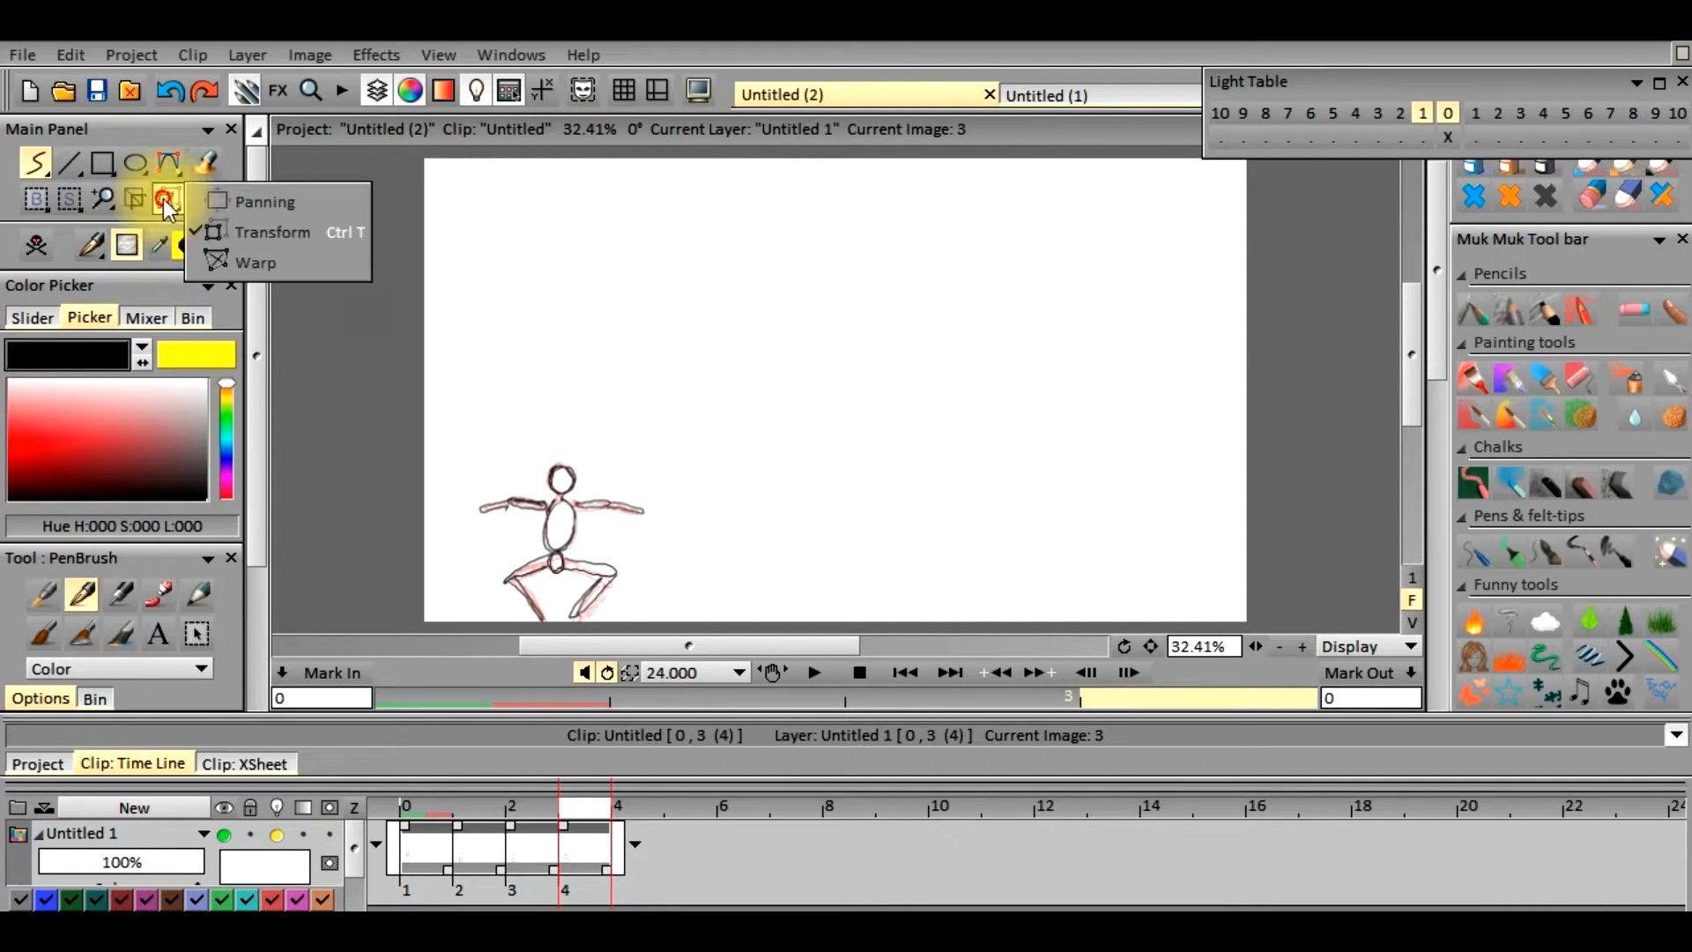
left_click(273, 235)
Try showing the drawing two frames back on the light table, then restore only the drawing one frame back
left_click(1474, 138)
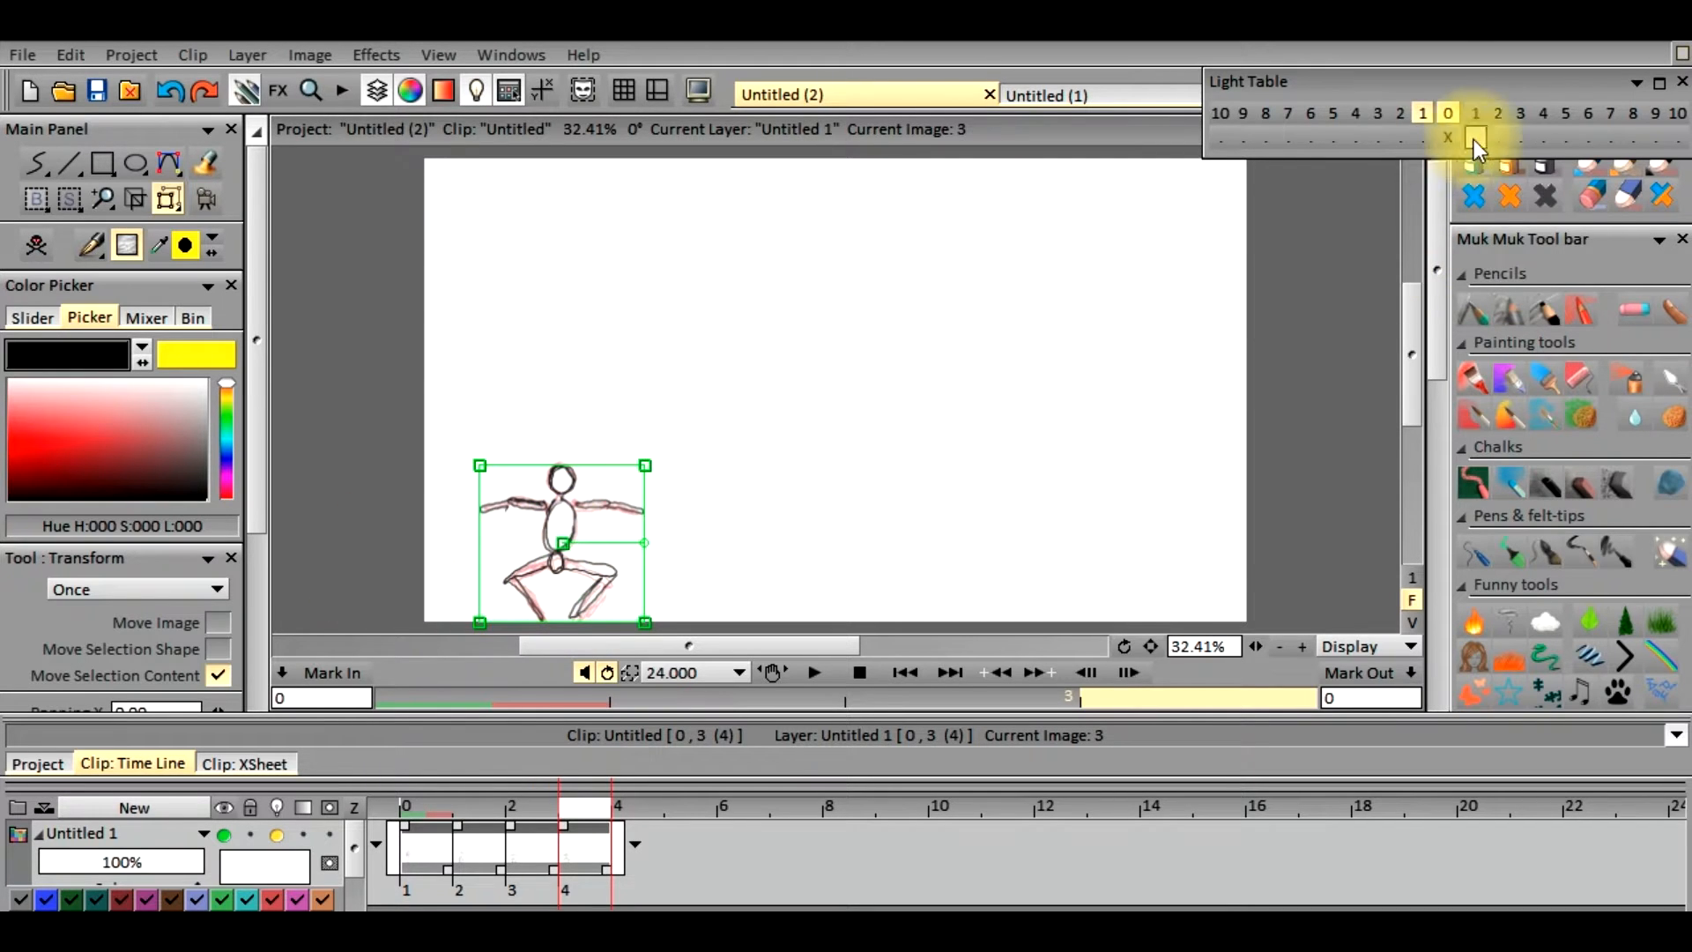
left_click(1402, 116)
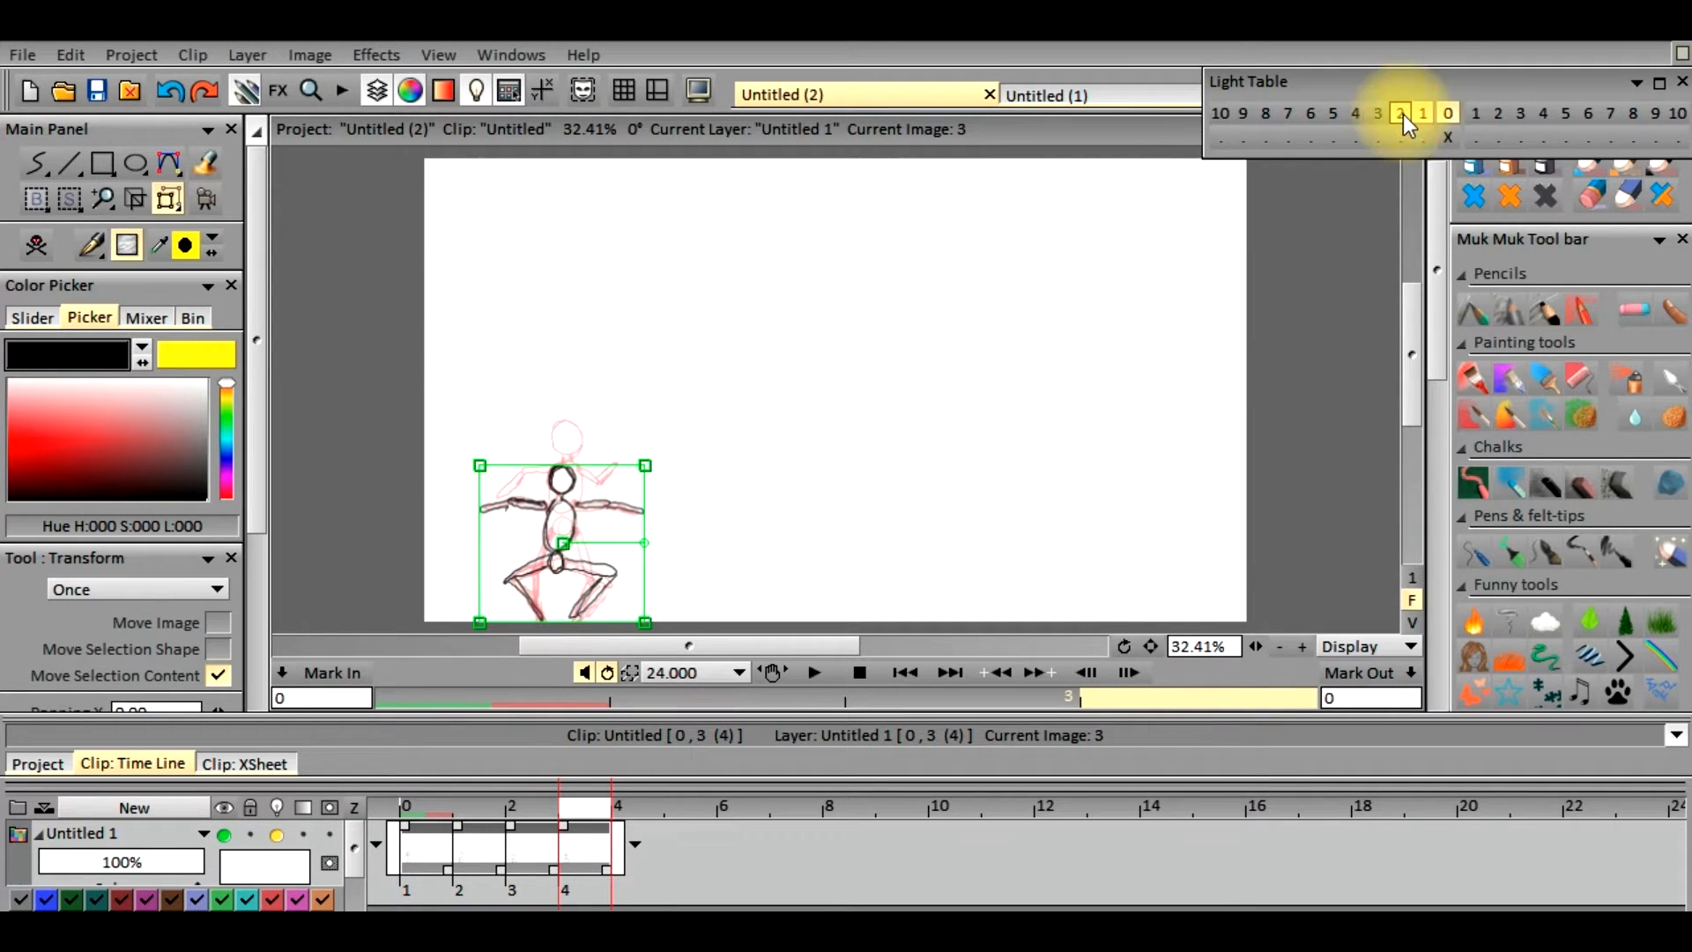
left_click(1423, 112)
left_click(1402, 113)
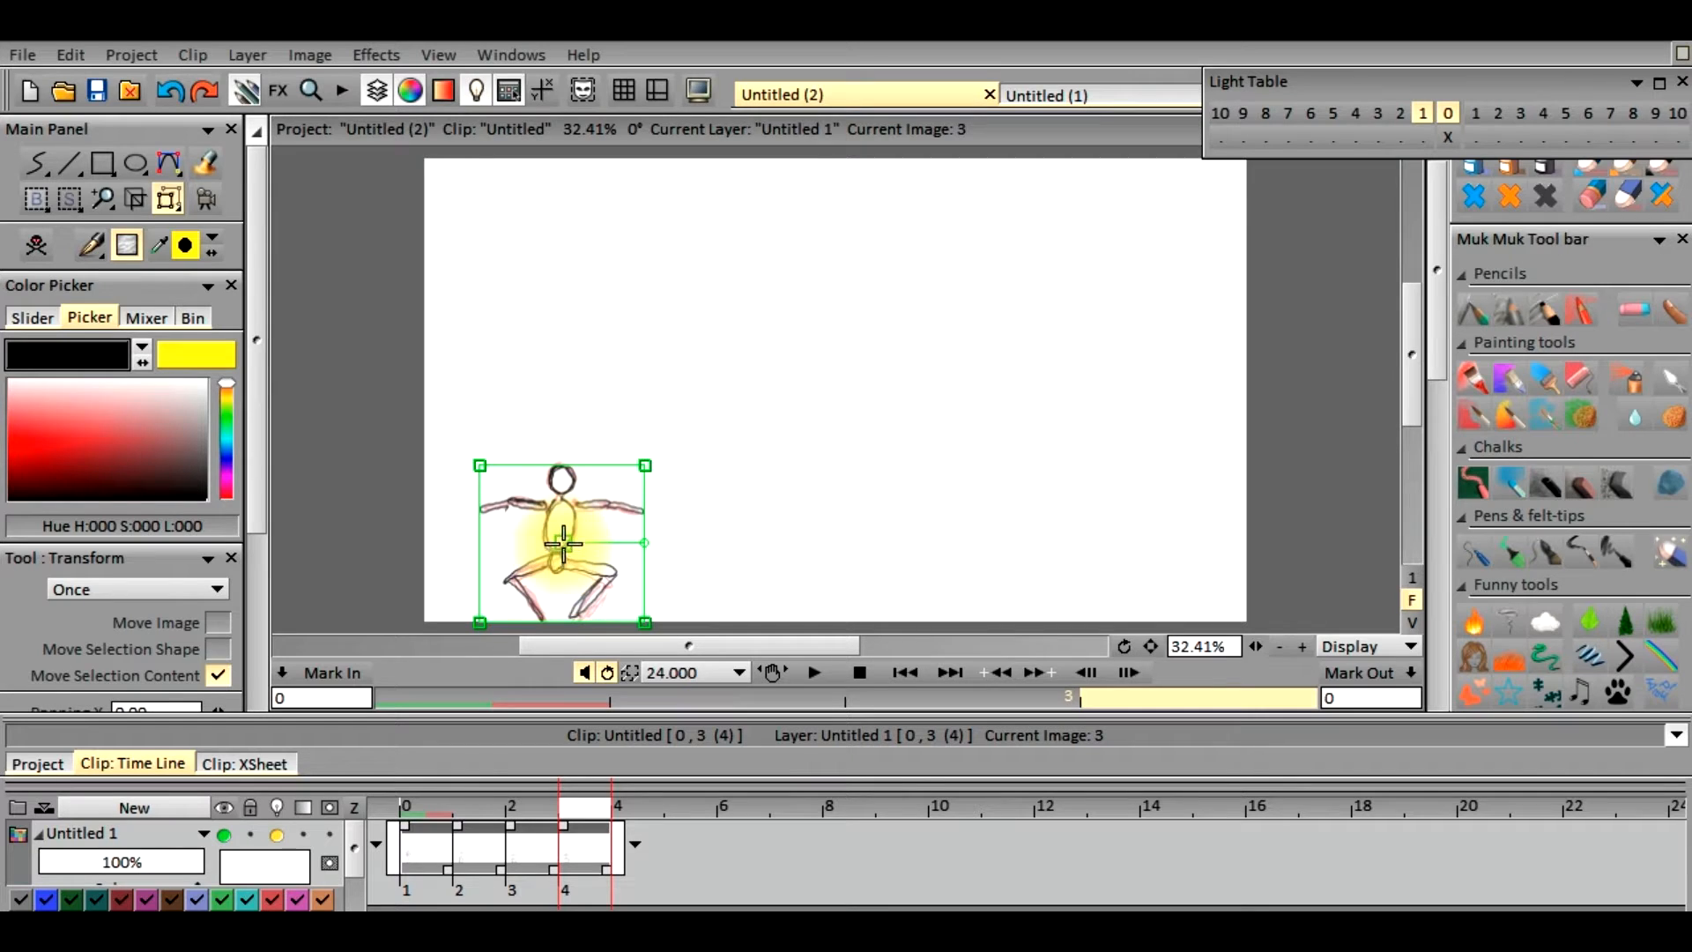
Move frame 3's figure slightly downward with Transform, to panning X -3.09 and Y 24.69, and apply it to the current layer
left_click_drag(563, 541, 560, 553)
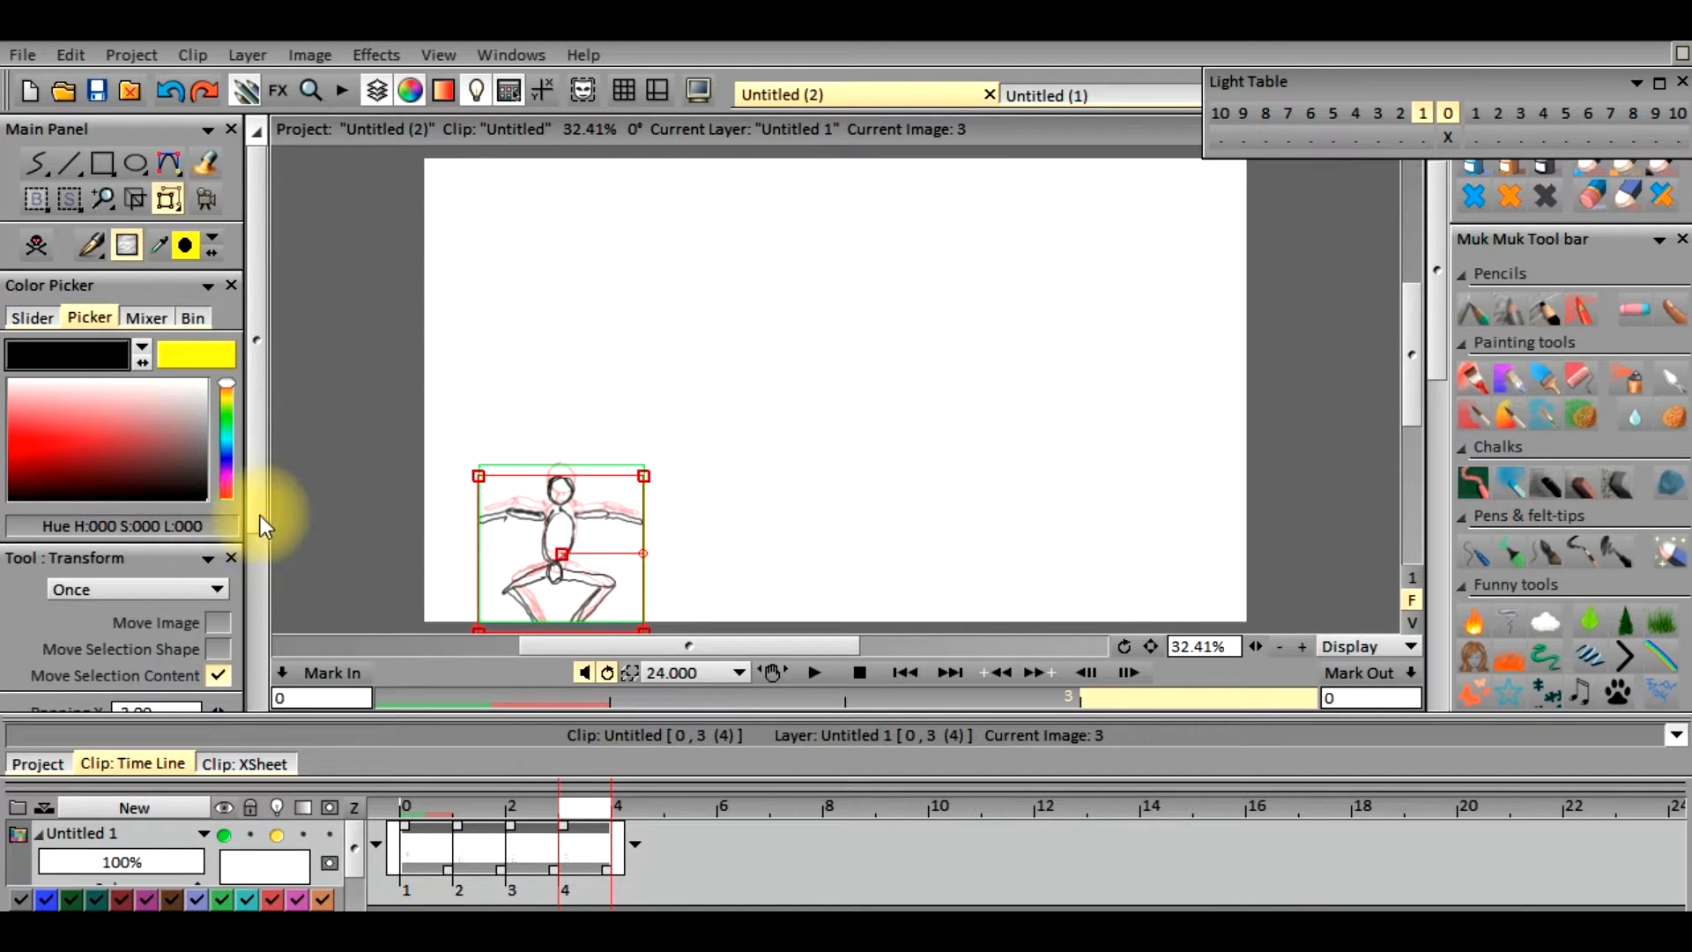
left_click_drag(259, 516, 237, 720)
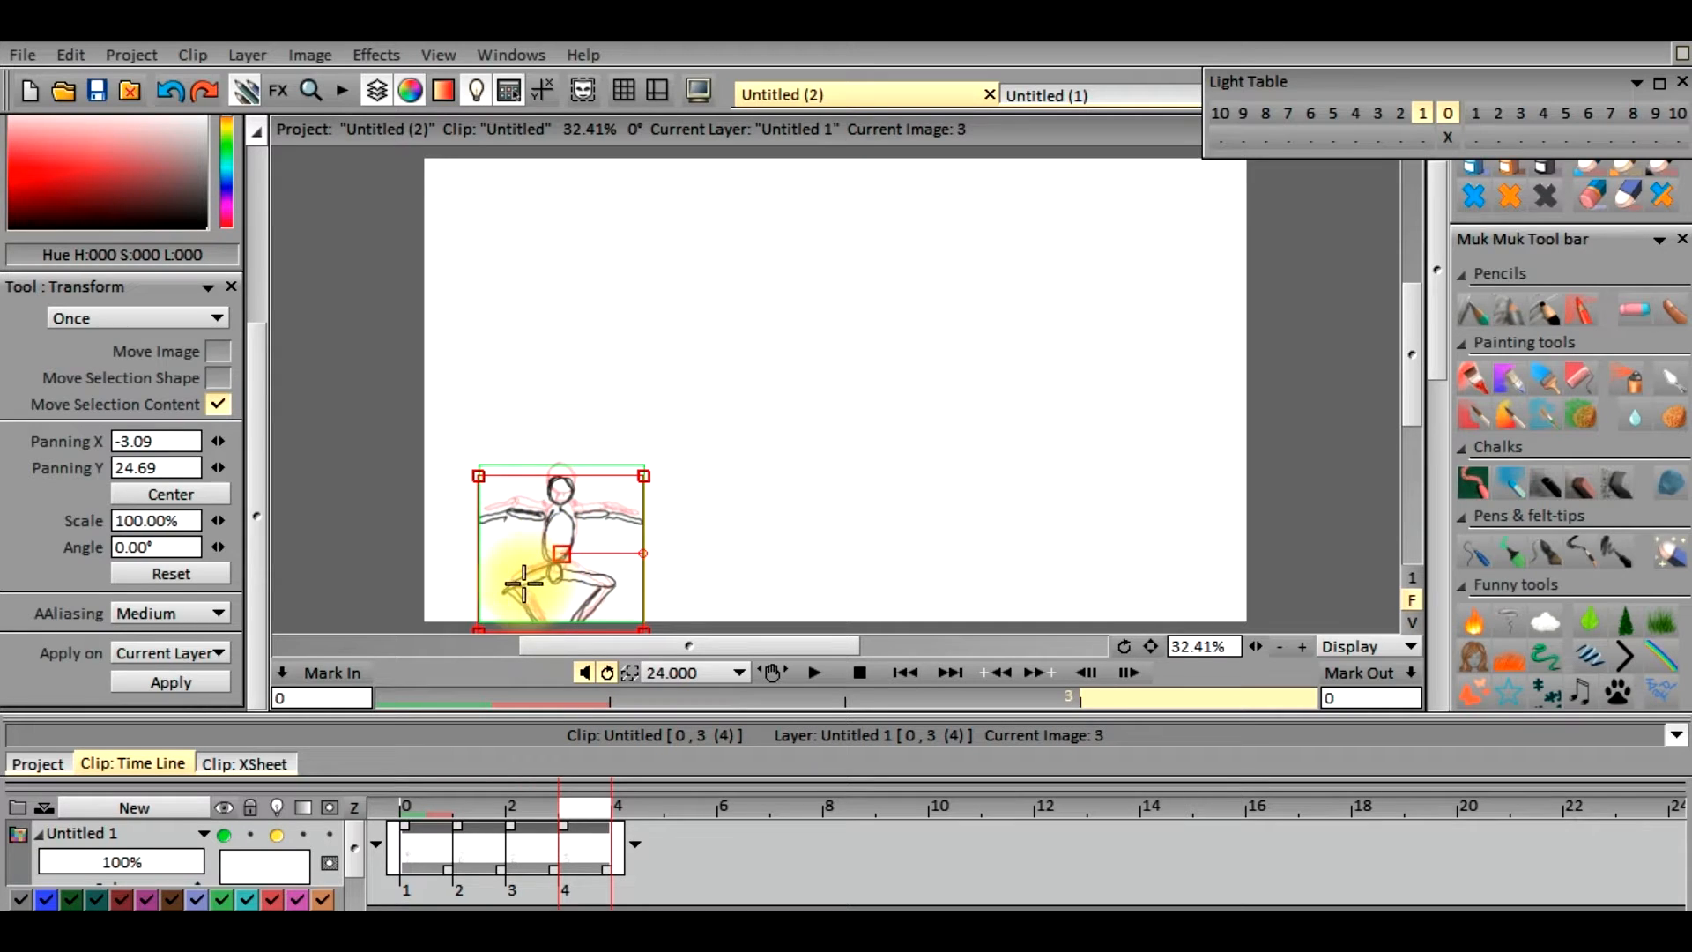
left_click(203, 679)
left_click_drag(257, 513, 288, 421)
Return to freehand drawing, turn off the layer's light table and view the standing figure on frame 0
left_click(35, 164)
left_click(277, 837)
mouse_move(579, 807)
left_mouse_down()
mouse_move(425, 817)
mouse_move(611, 811)
mouse_move(582, 813)
left_mouse_up()
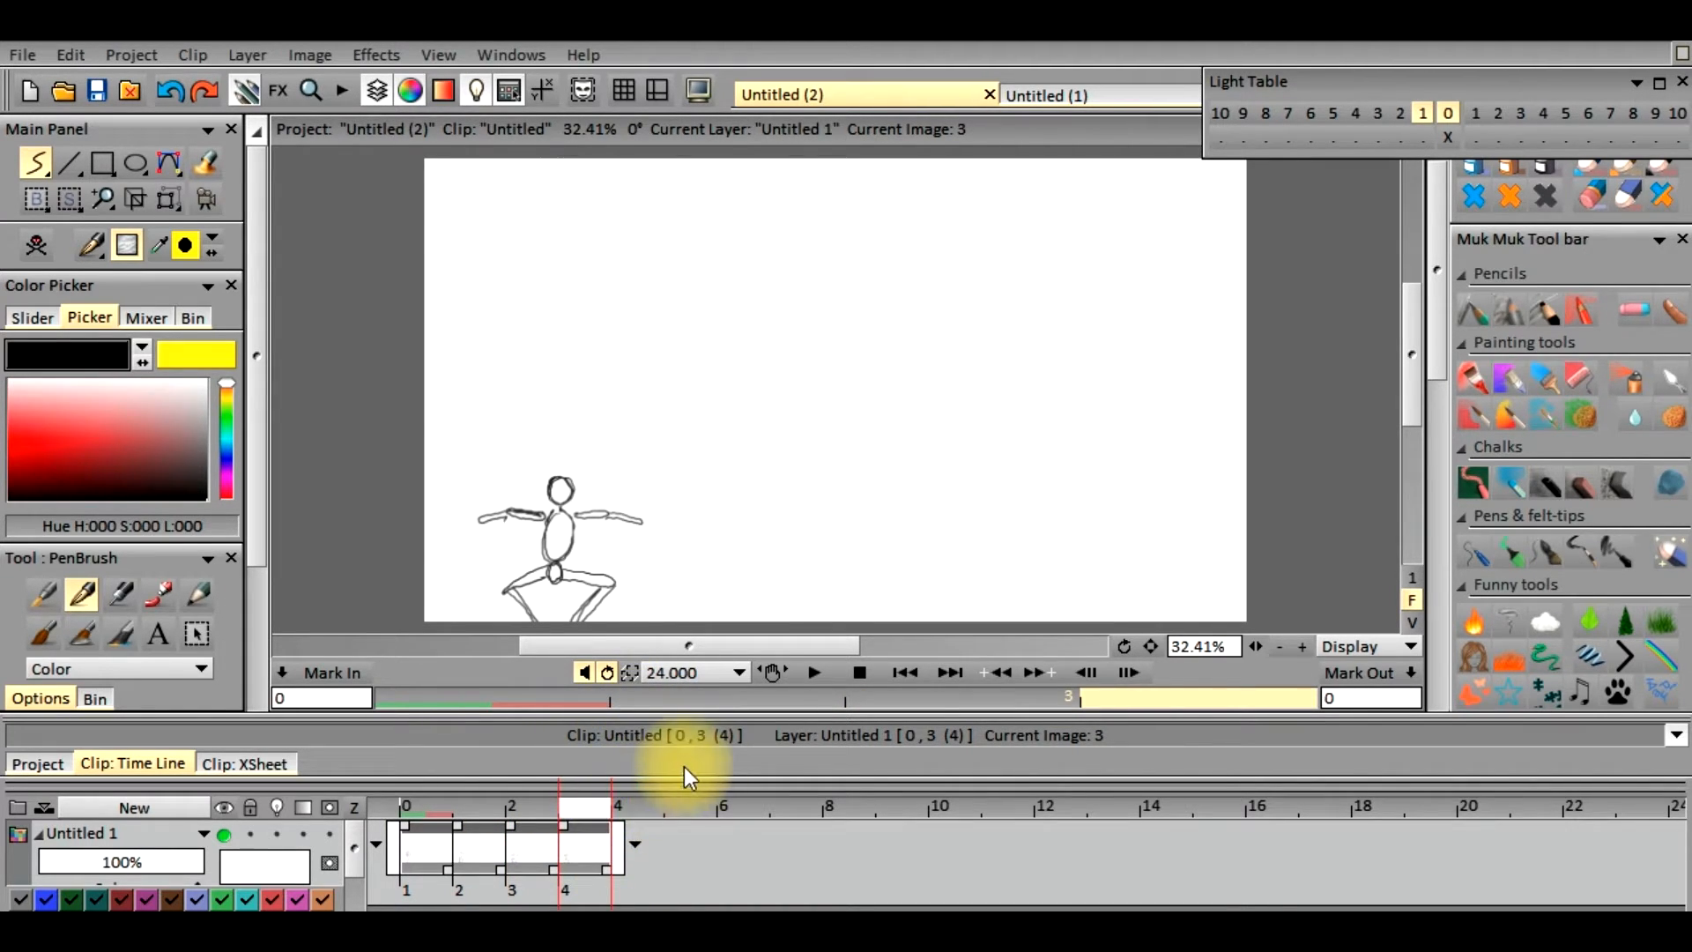
left_click(432, 806)
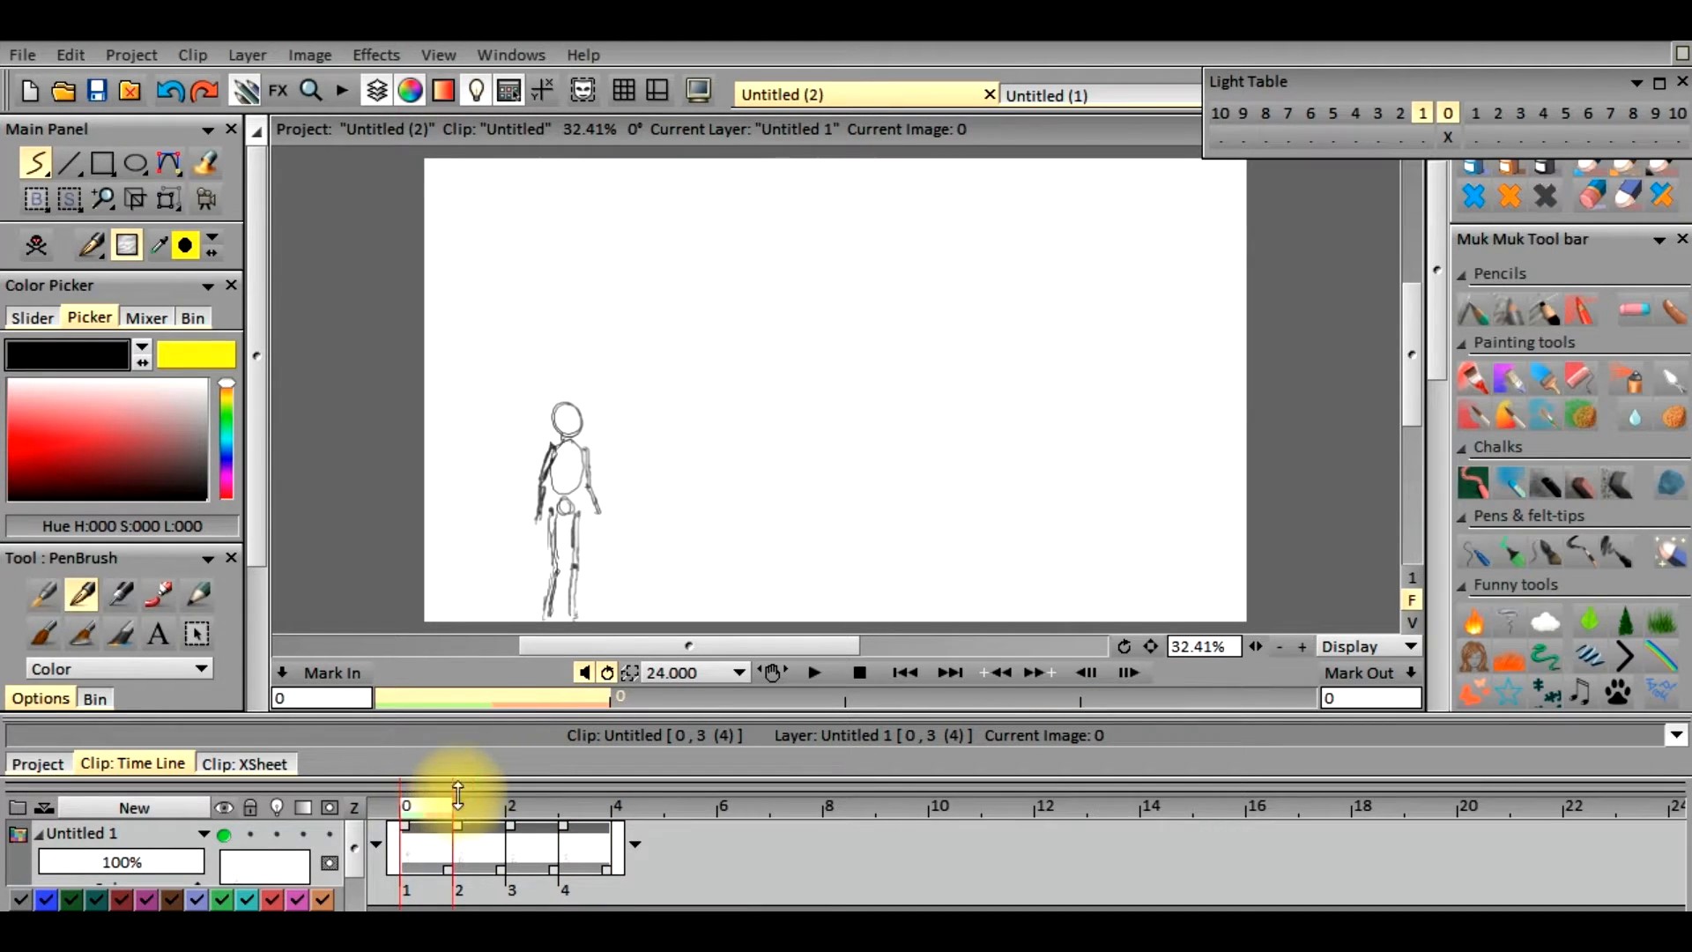
Go to frame 4, turn on the layer's light table and set it to show only the drawing four frames back
left_click(660, 814)
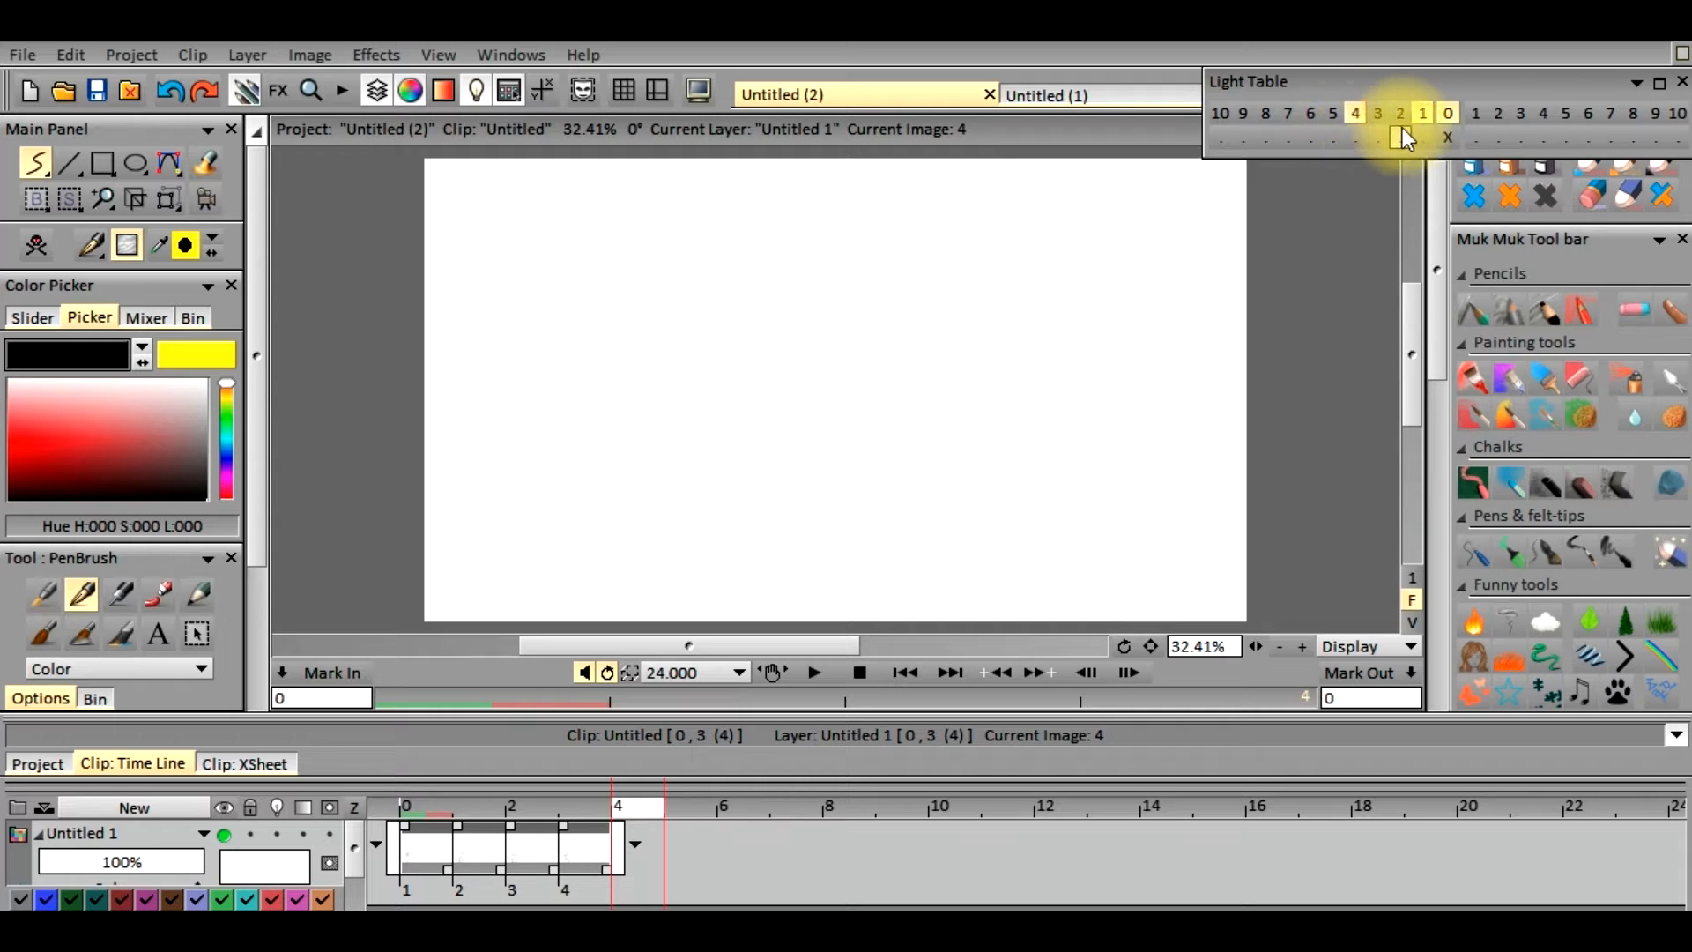
left_click(275, 837)
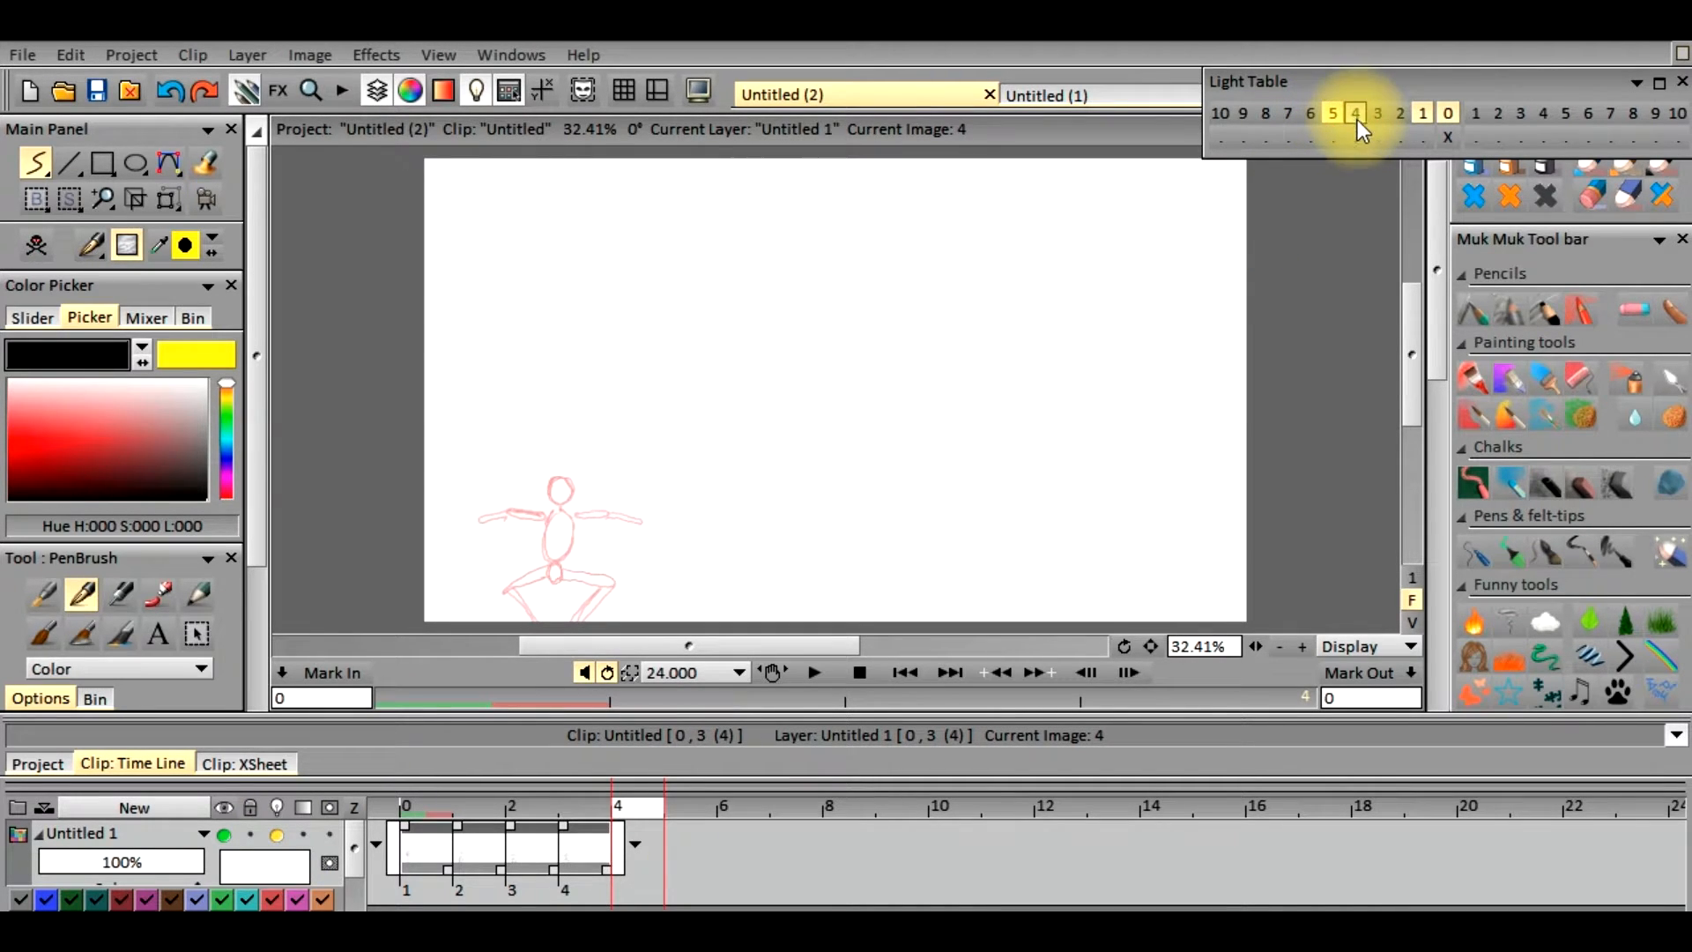
left_click(1421, 115)
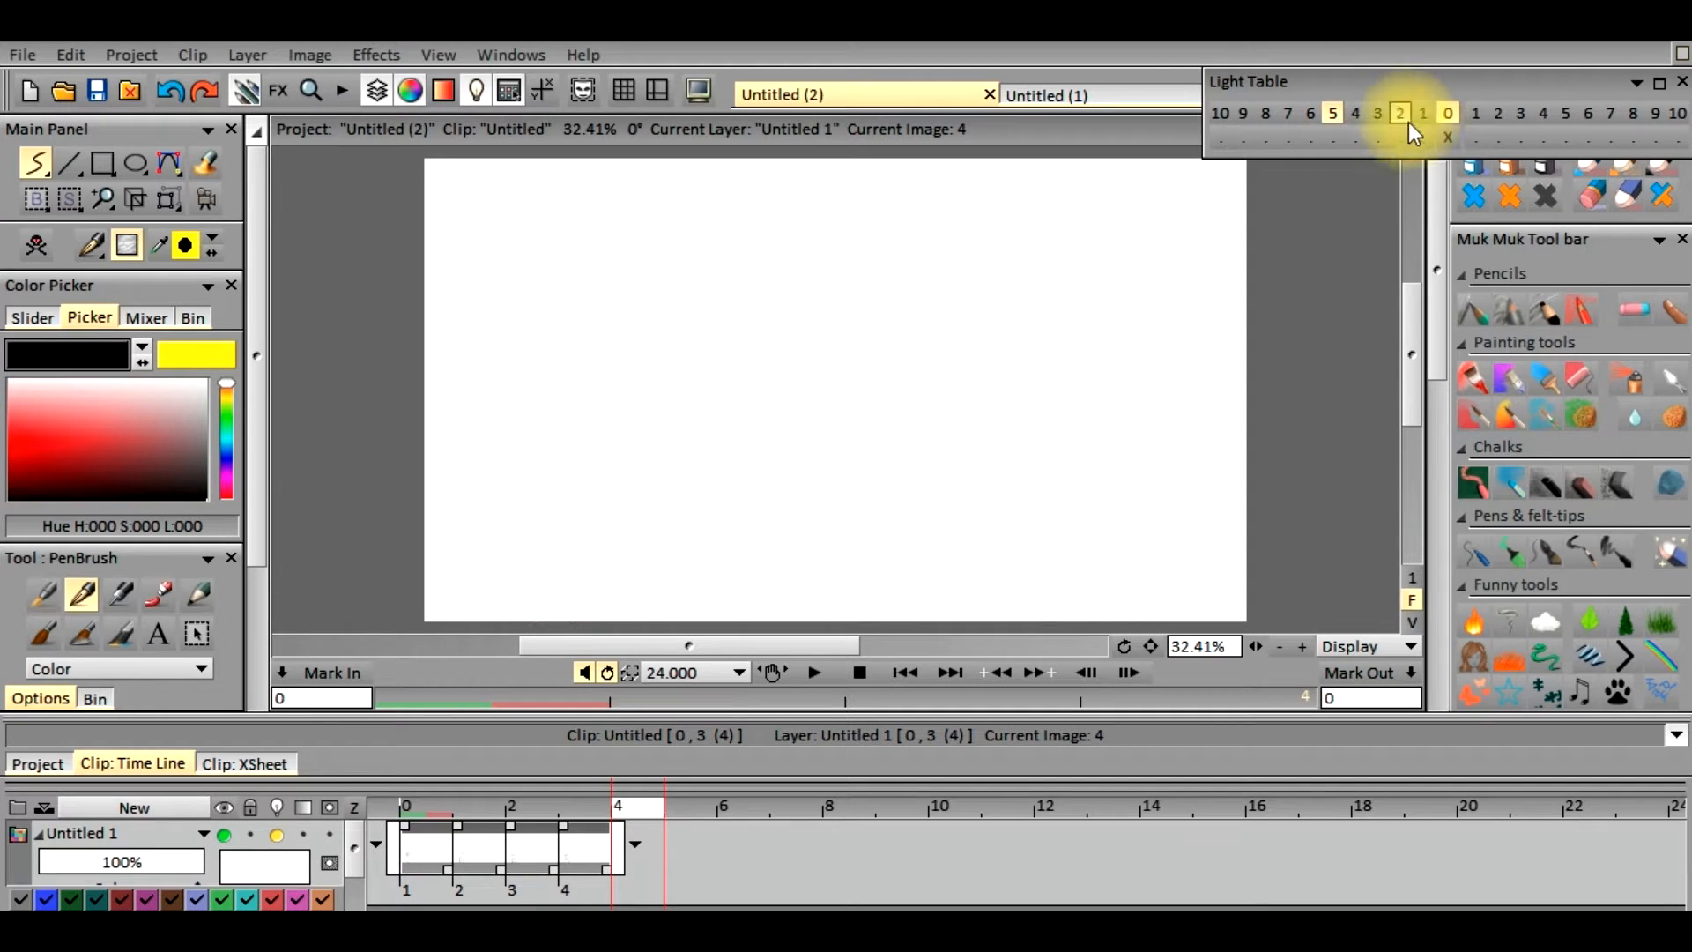
left_click(1379, 114)
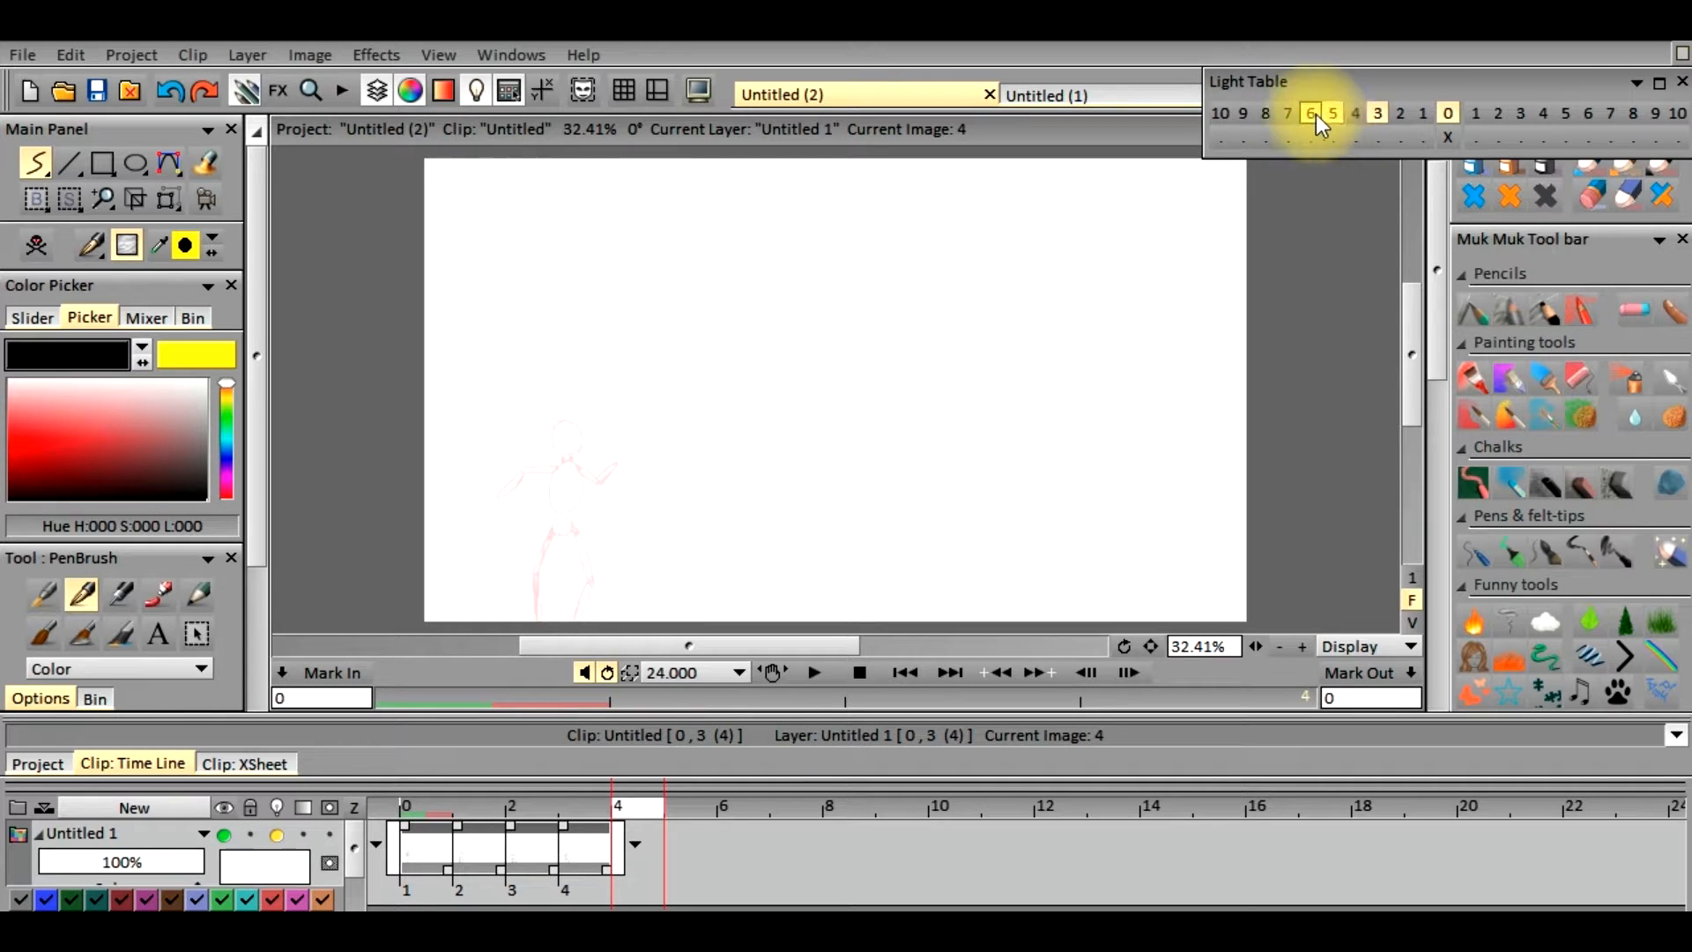
left_click(1377, 115)
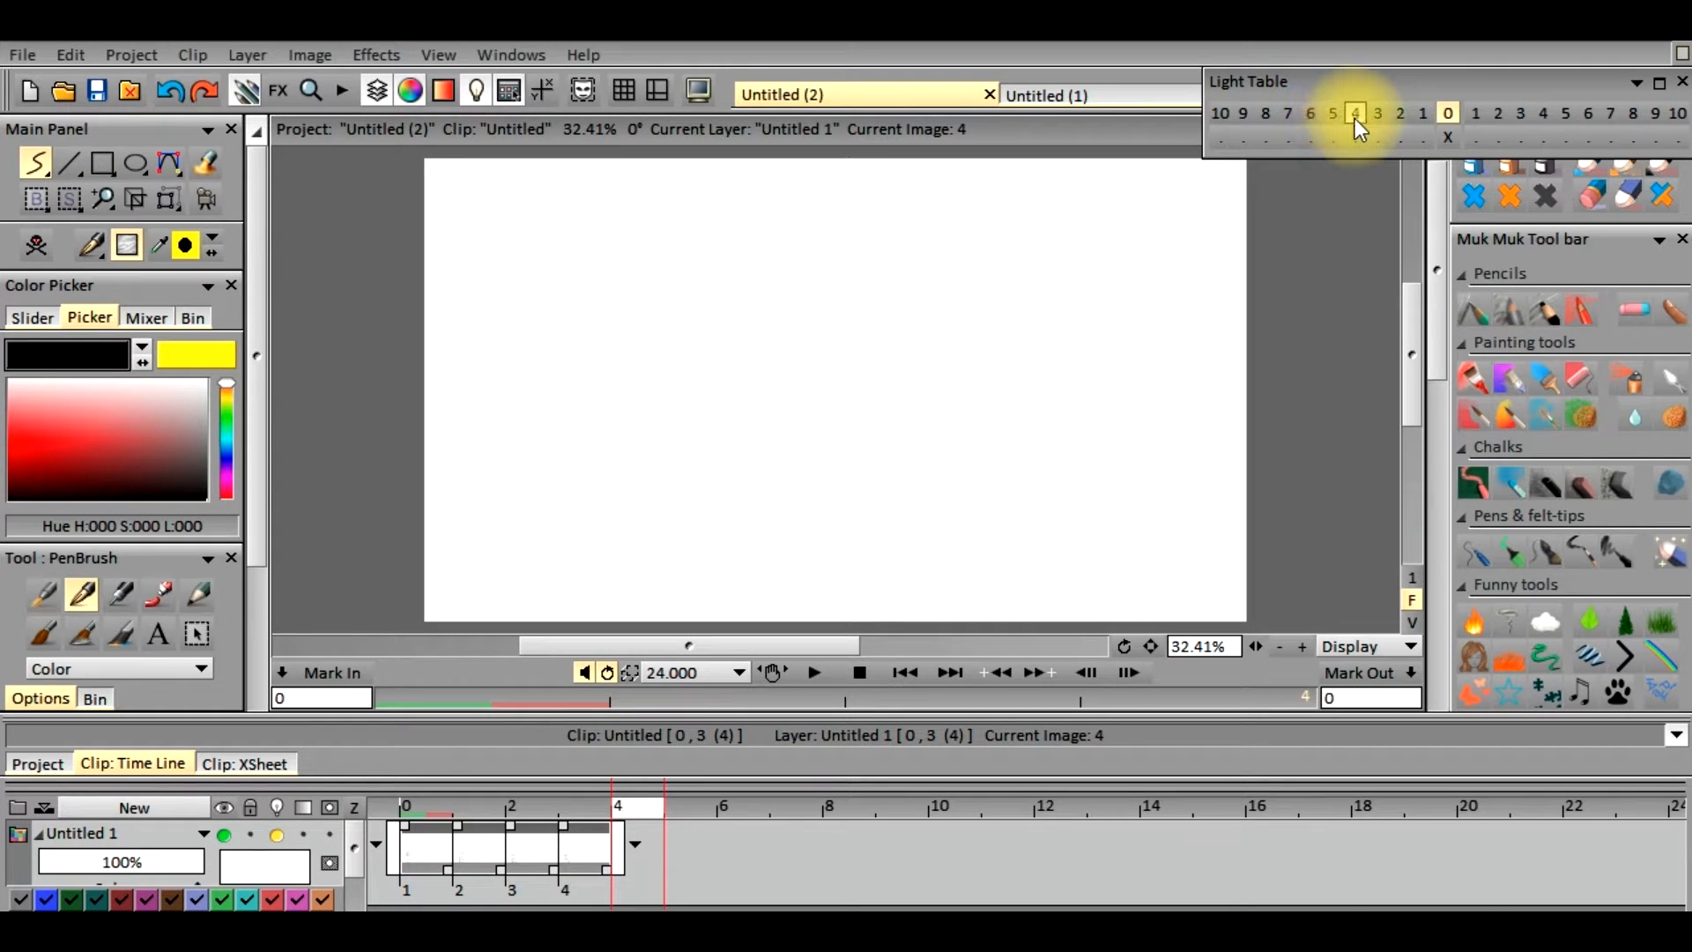
left_click(1354, 115)
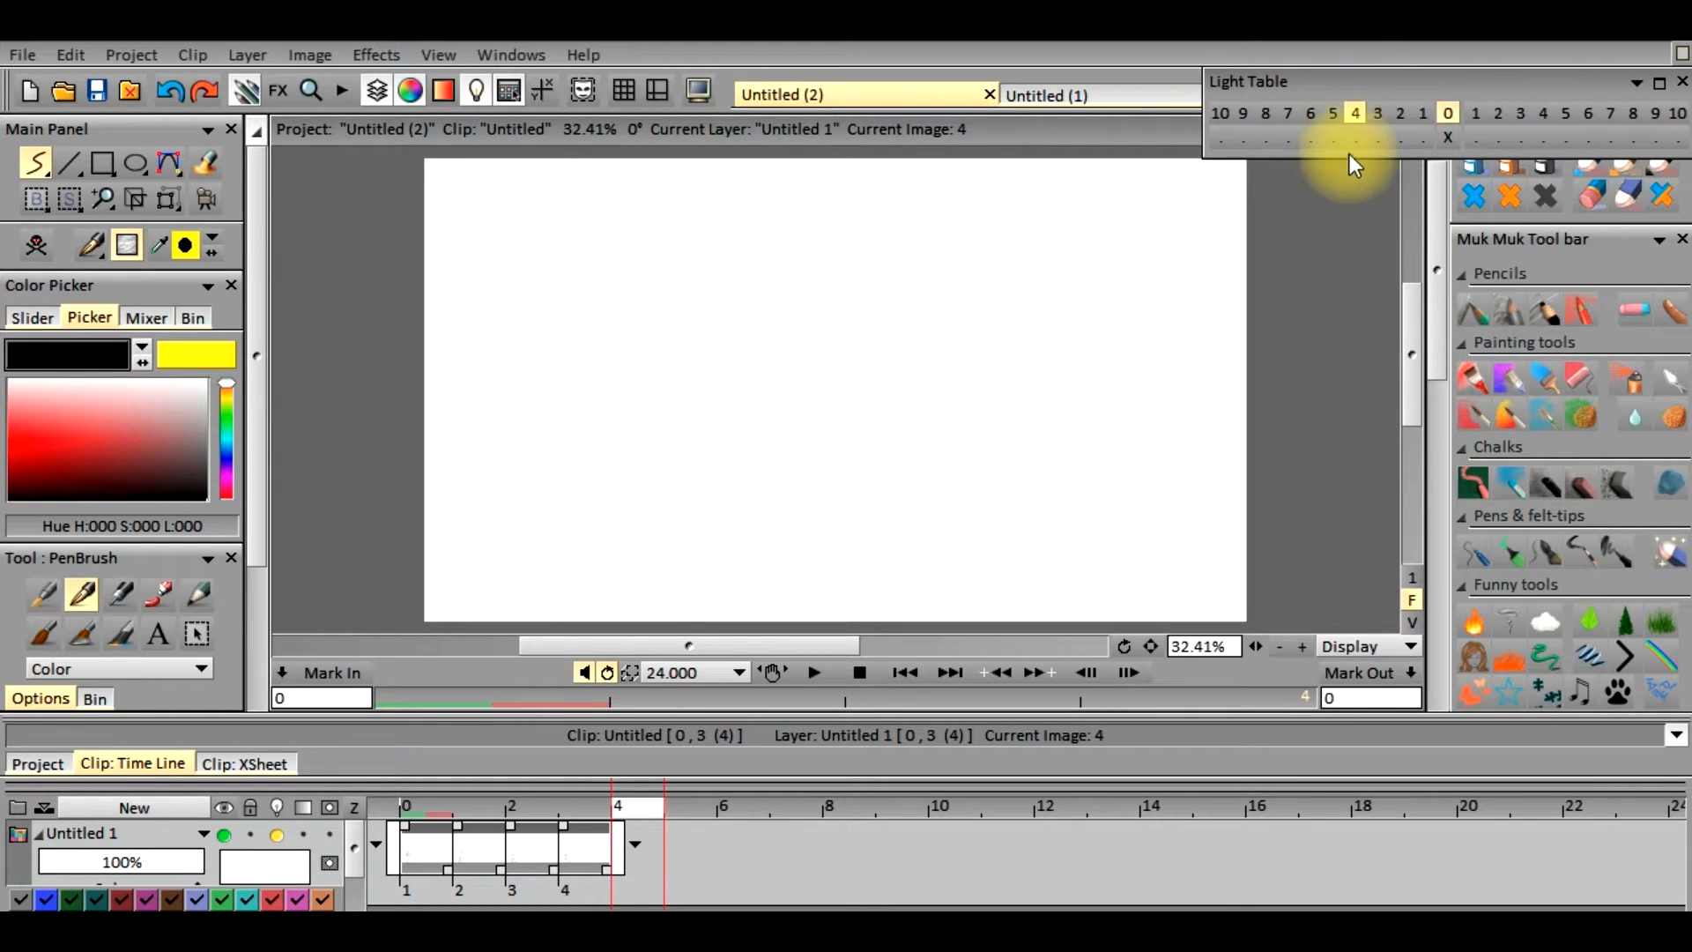
Expand the light table settings and raise the opacity of the drawing four frames back to nearly full strength
left_click(1650, 83)
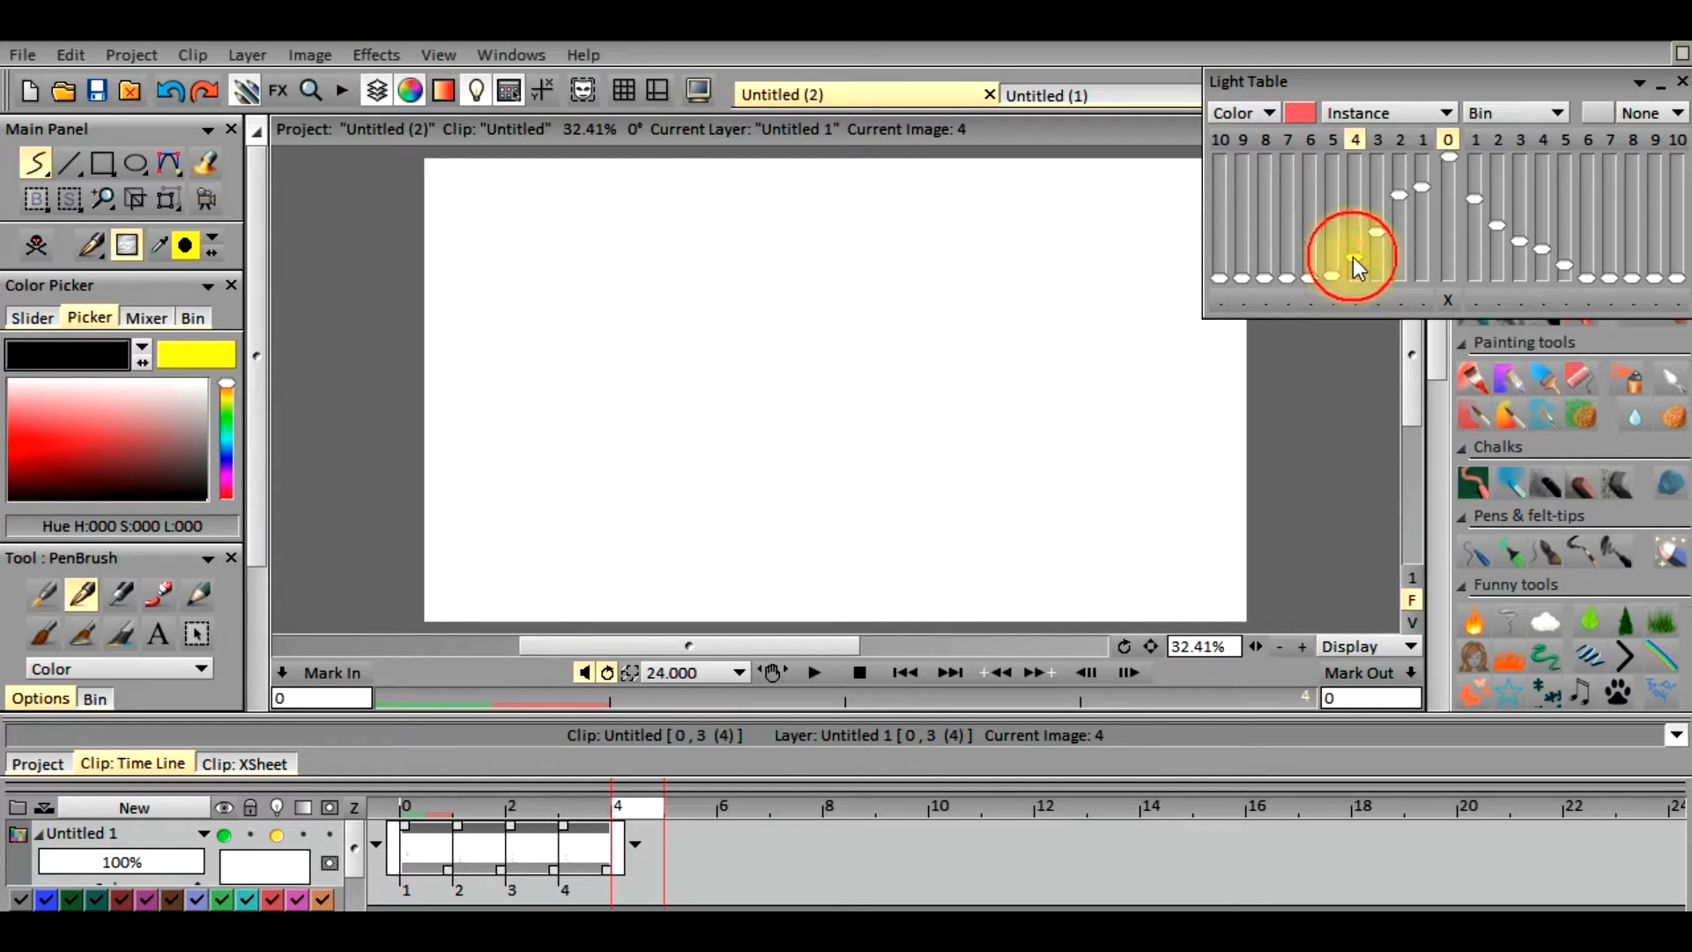
left_click_drag(1368, 214, 1357, 166)
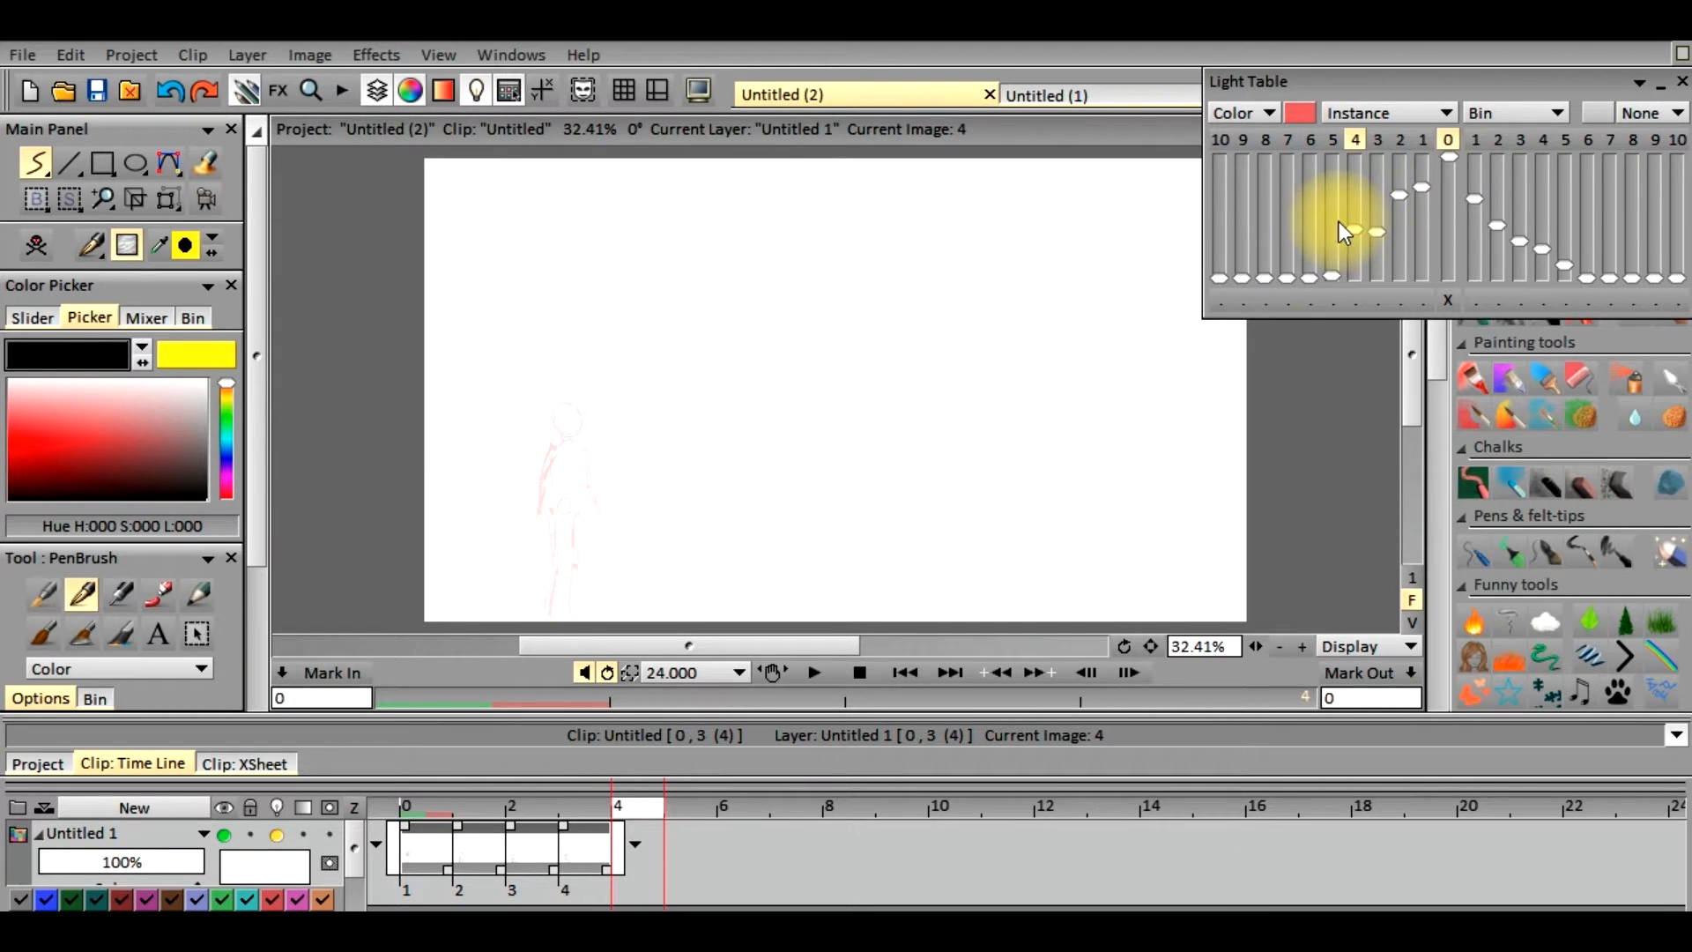
left_click_drag(1352, 229, 1357, 146)
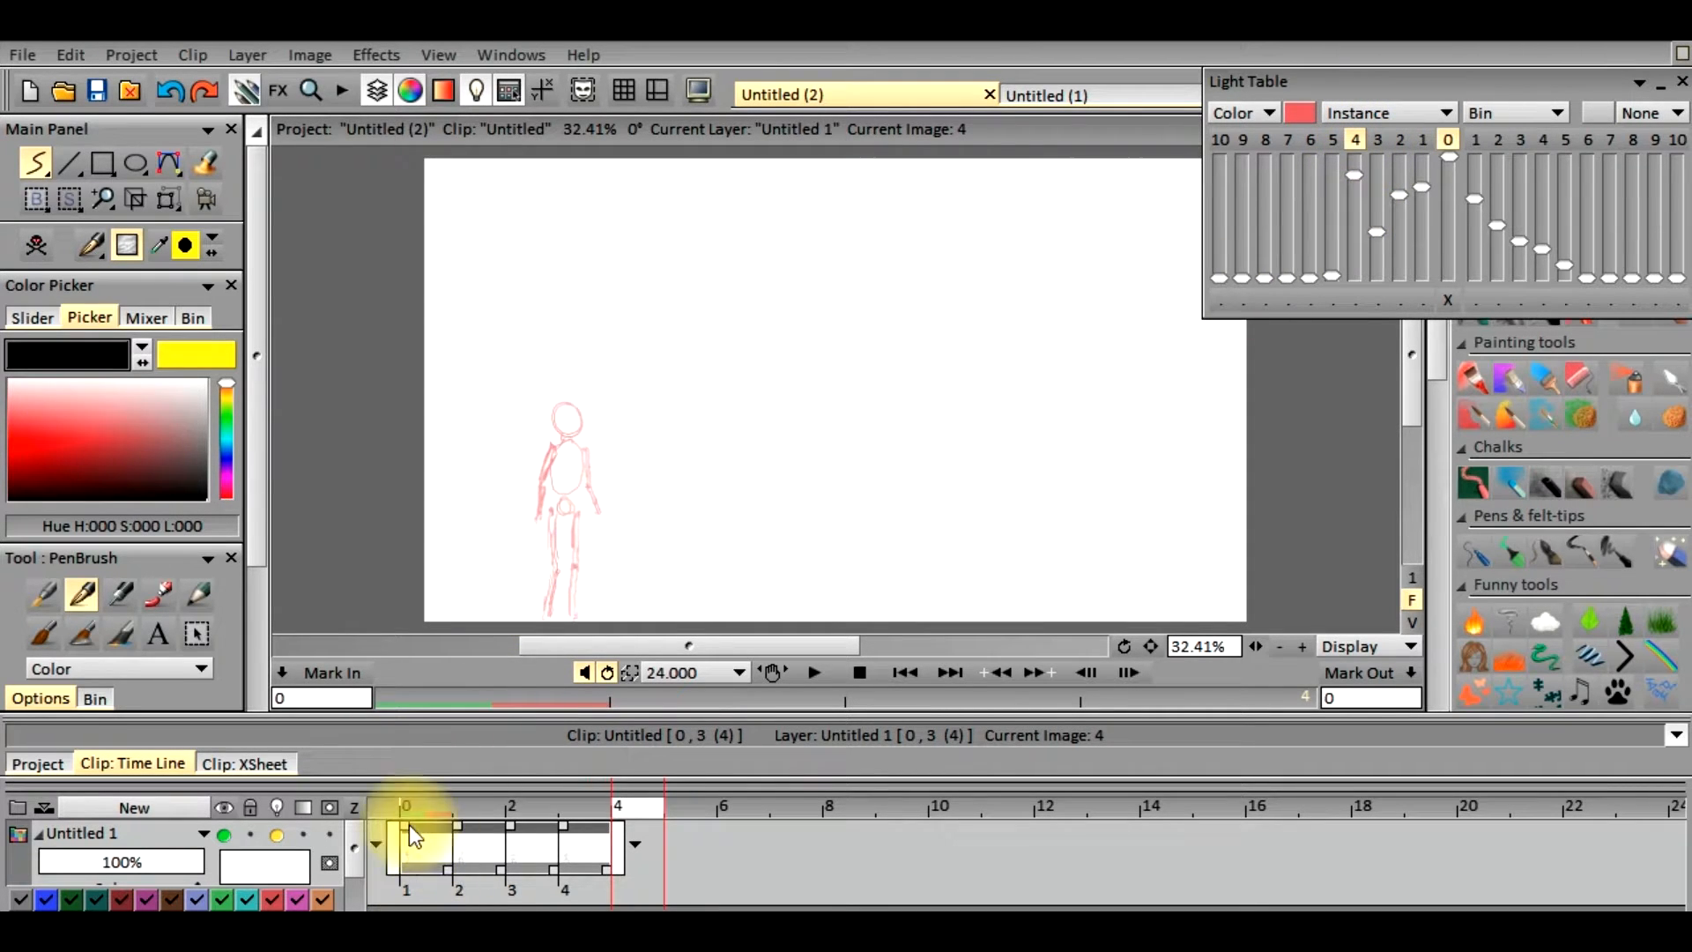
Show the drawings three, two and one frames back as well, and grade their light-table opacities downward toward the nearest frame
left_click(1380, 143)
left_click(1399, 143)
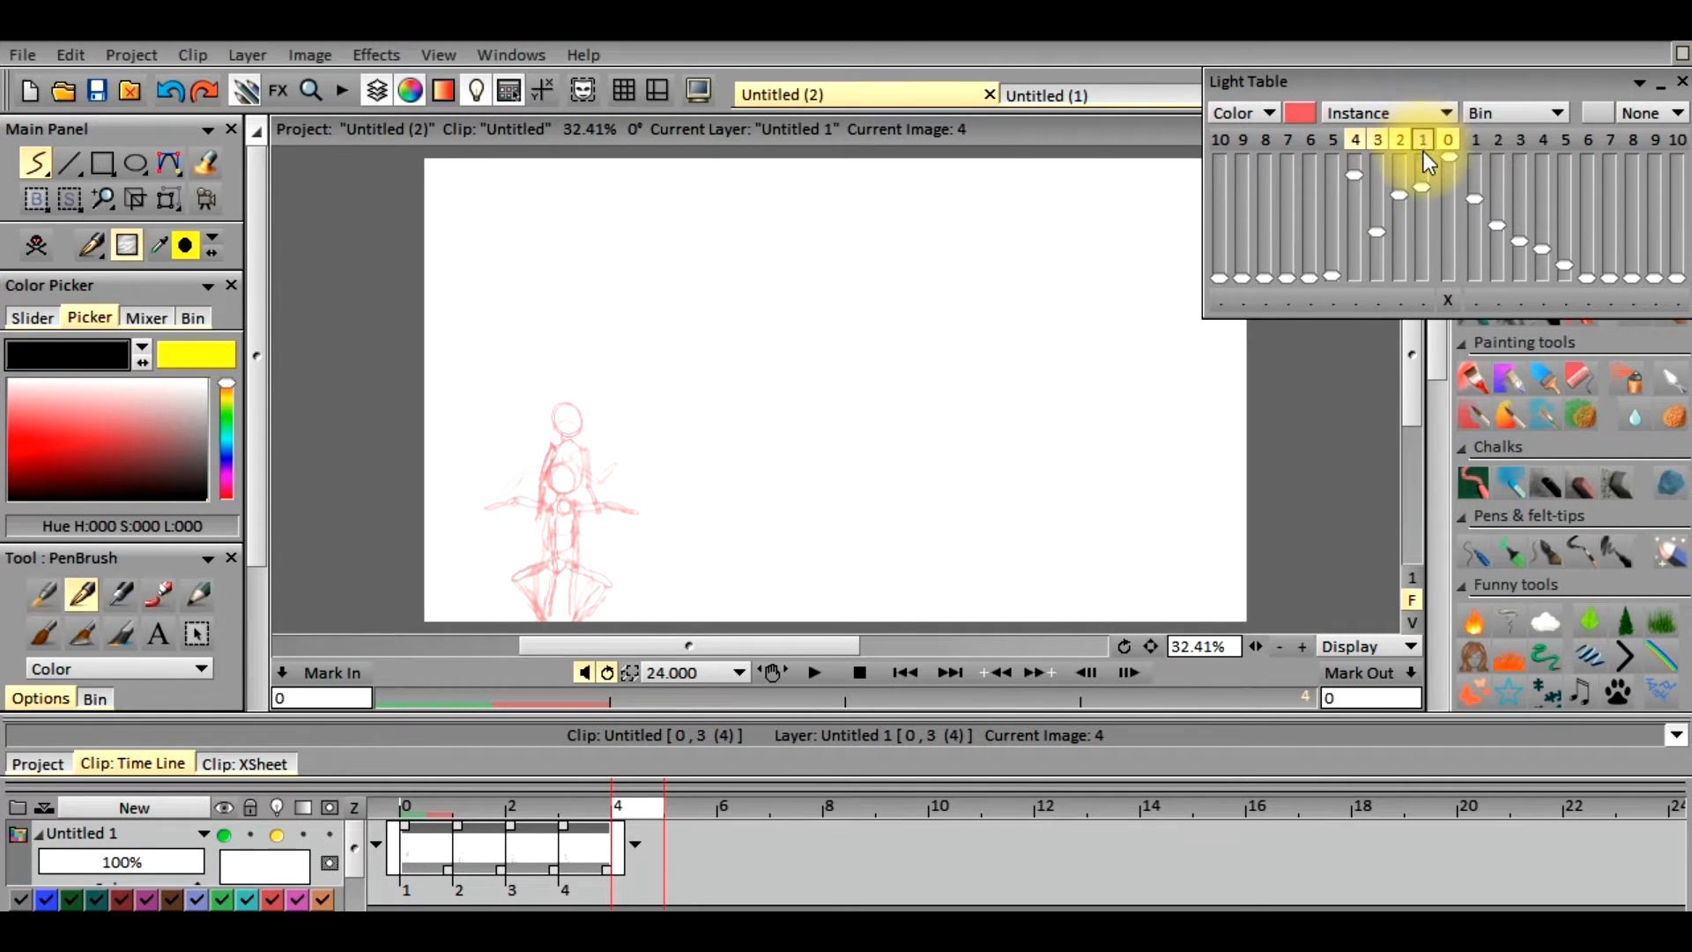
left_click(1424, 143)
left_click(1357, 296)
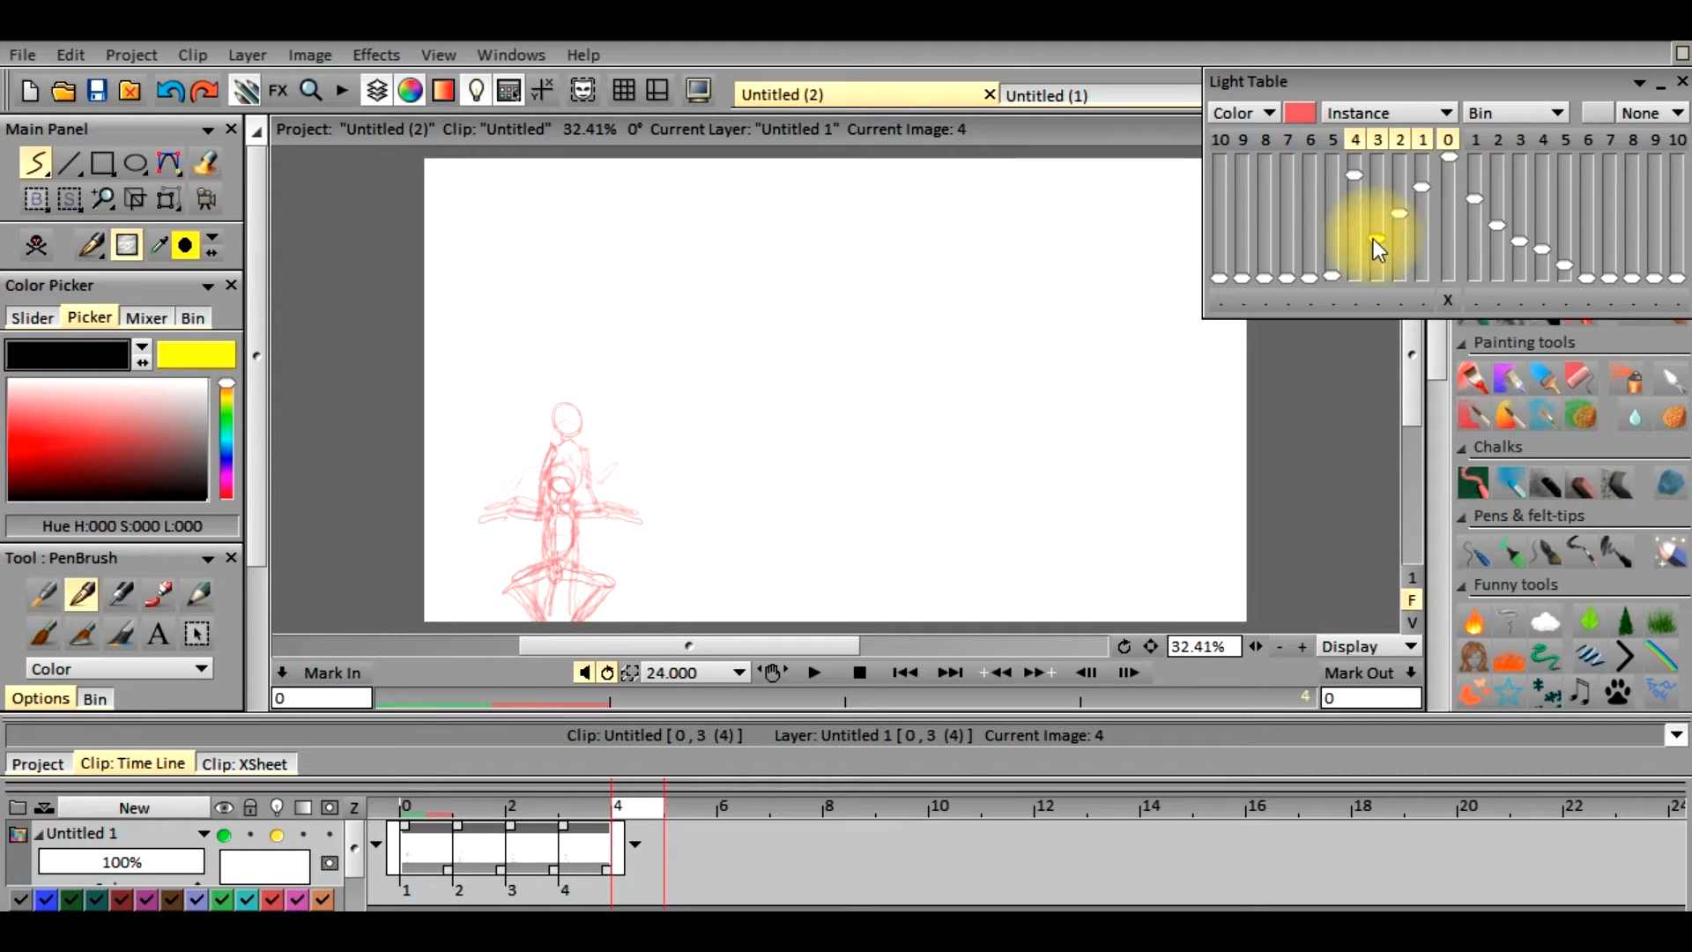
left_click_drag(1368, 266, 1368, 276)
left_click_drag(1399, 228, 1394, 251)
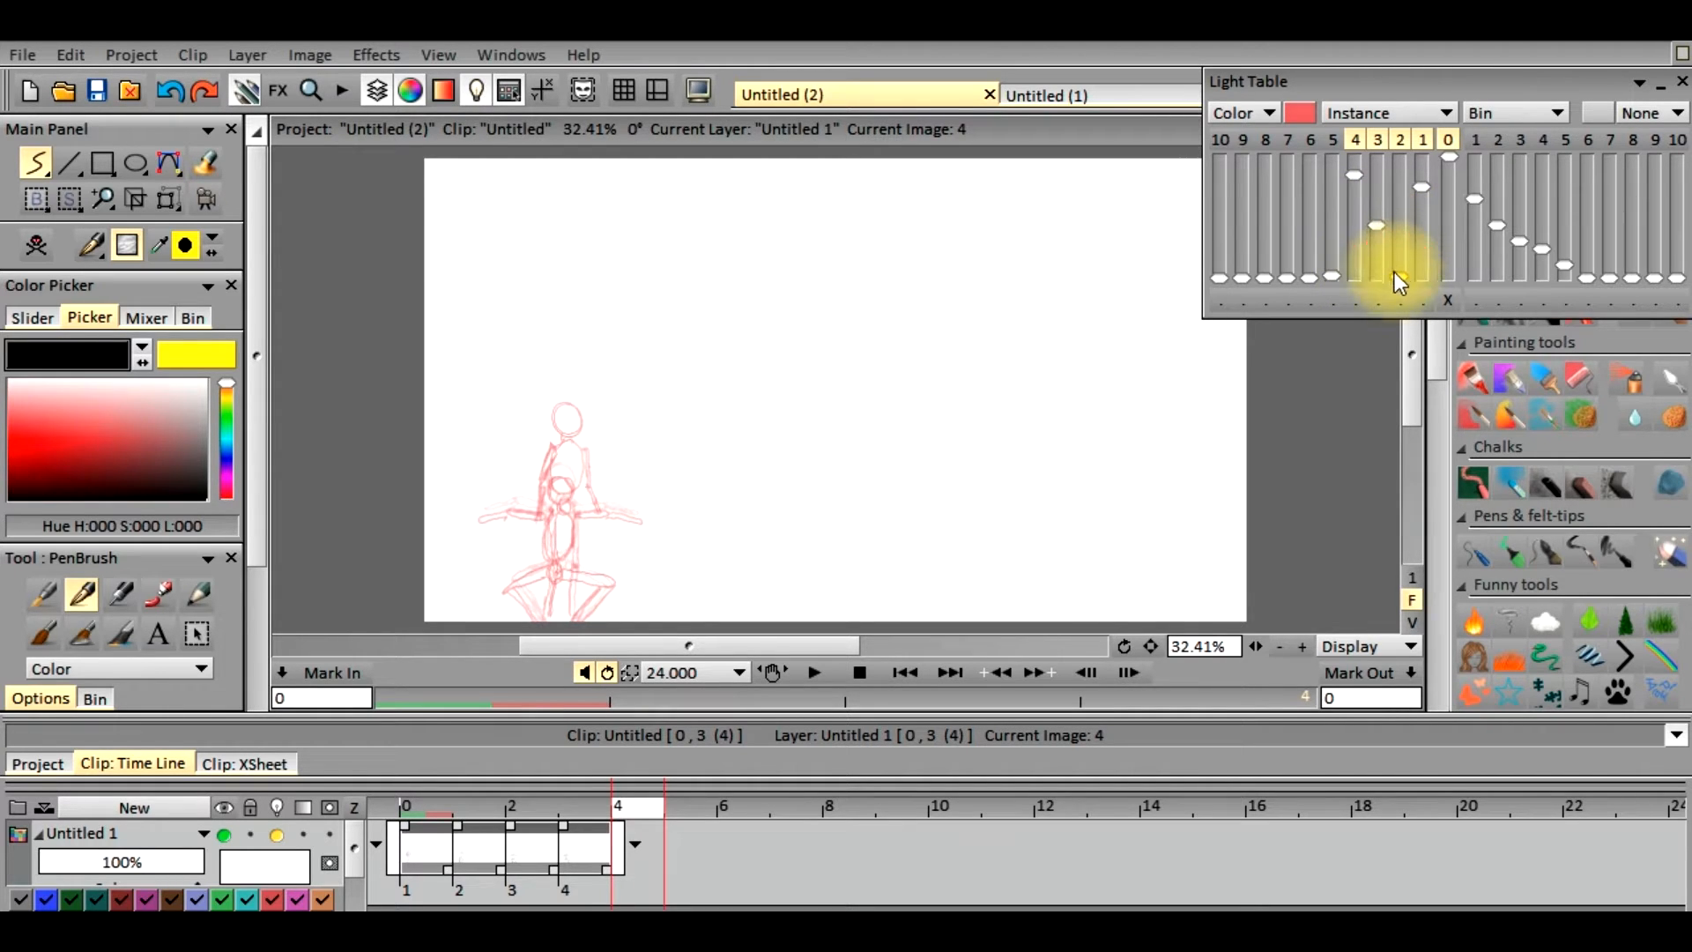
left_click_drag(1423, 189, 1405, 271)
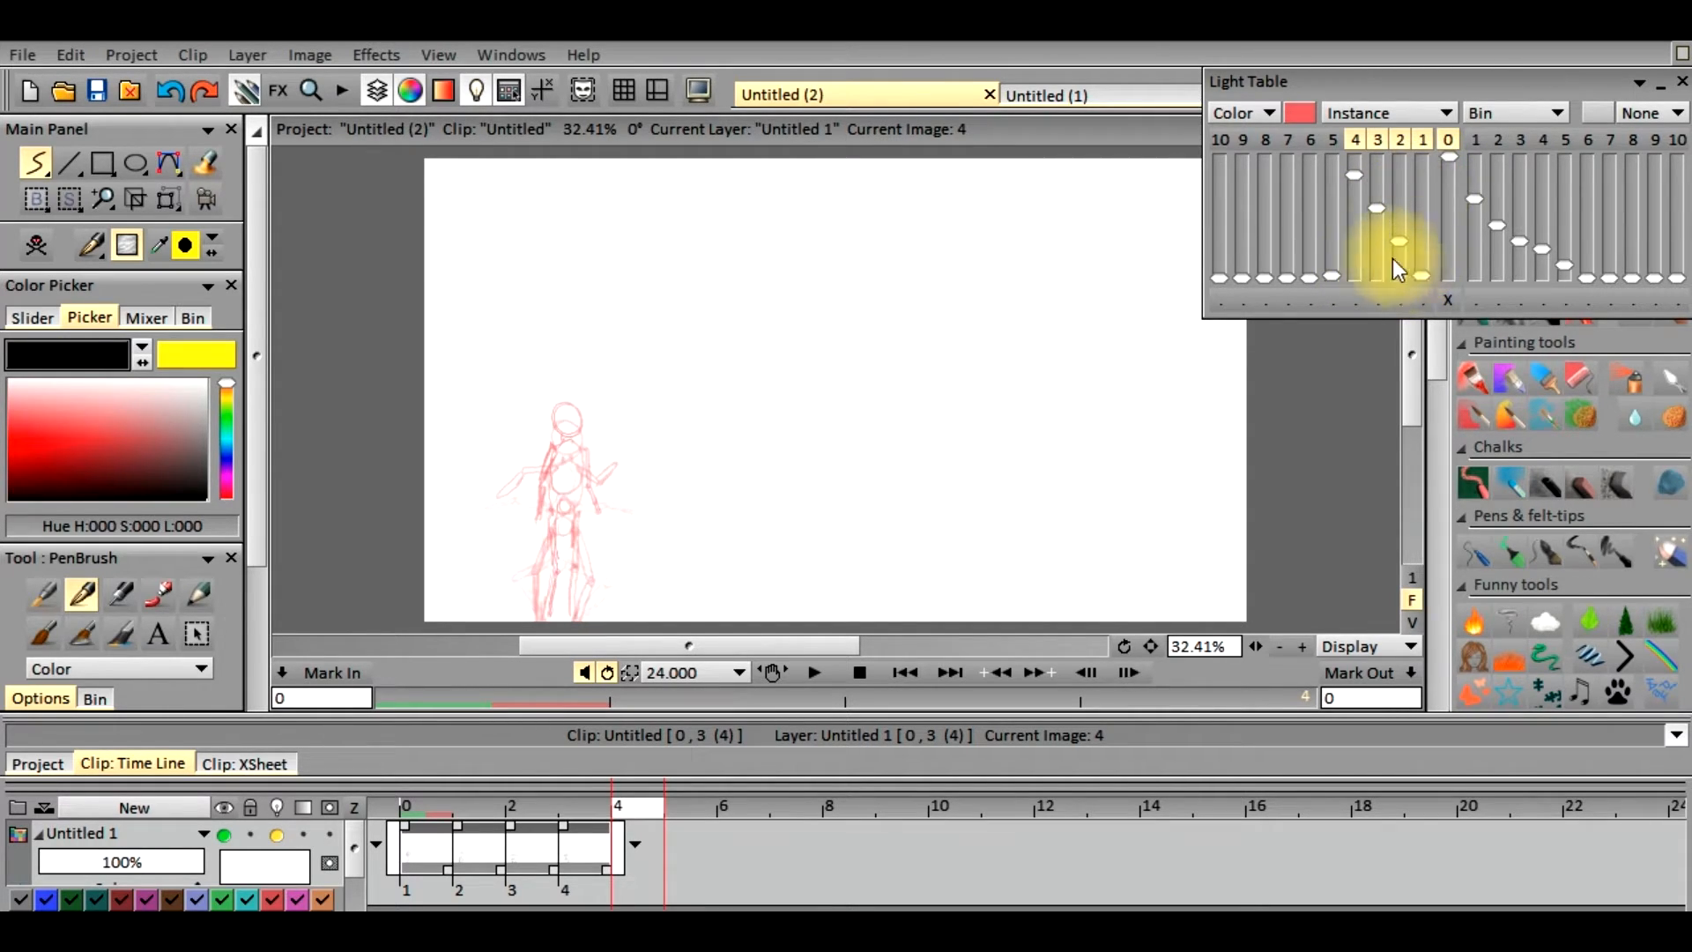
left_click_drag(1375, 215, 1359, 276)
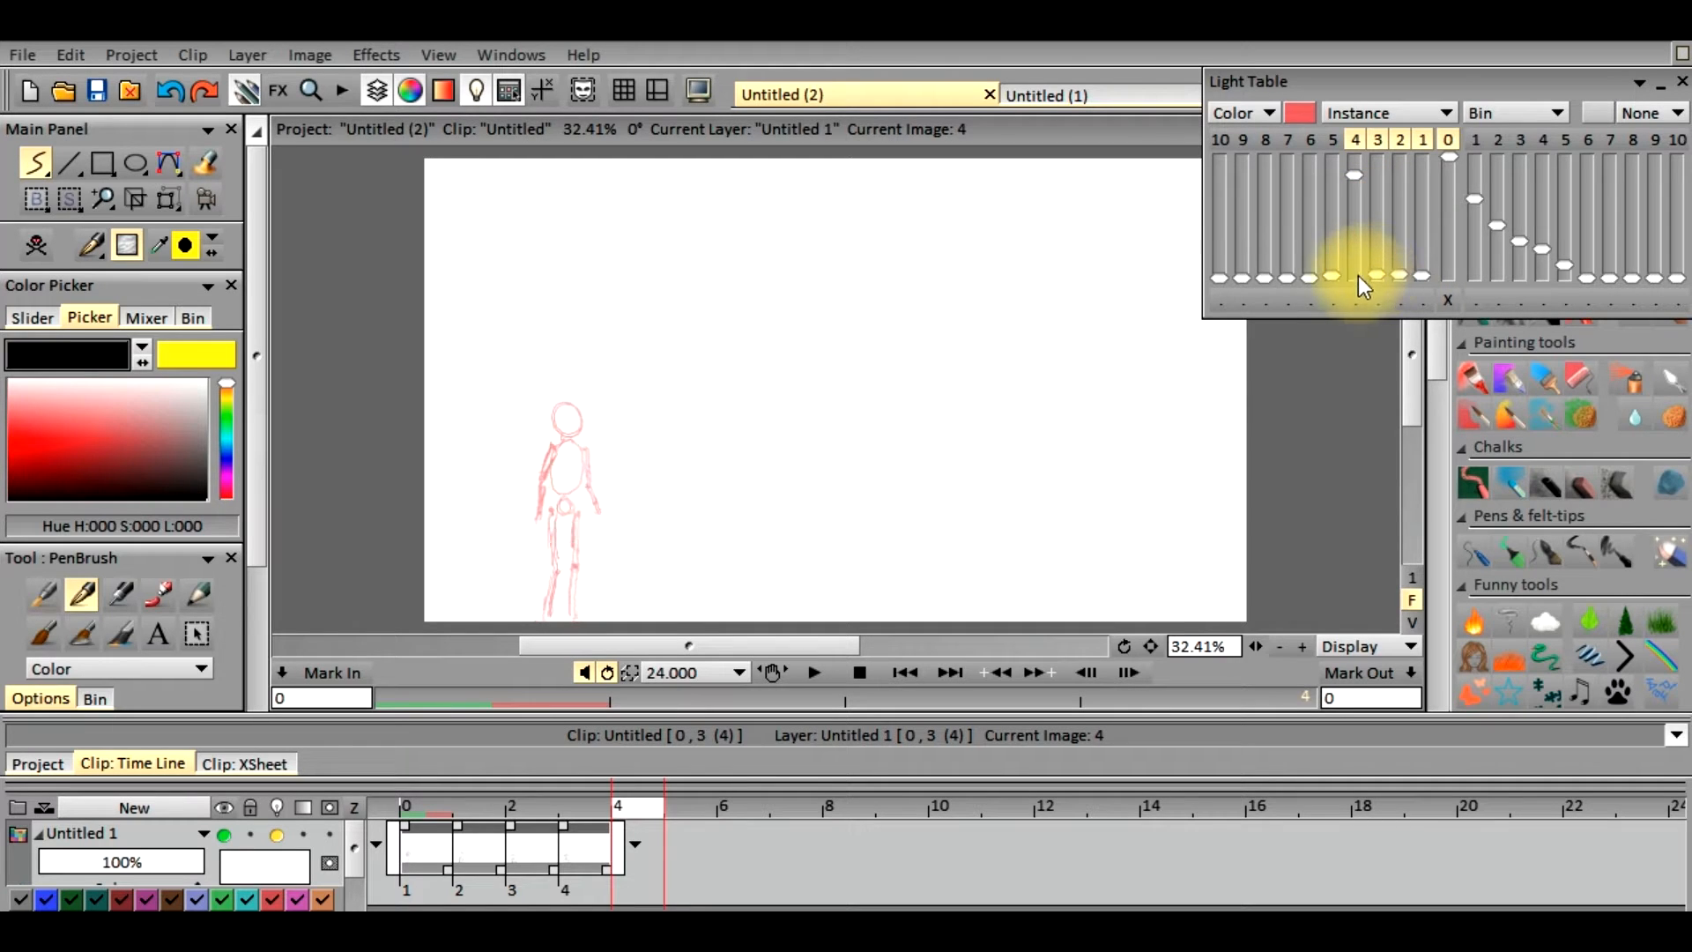
Hide the drawings three, two and one frames back so the light table shows only the one four frames back
left_click(1383, 135)
left_click(1401, 139)
left_click(1420, 143)
left_click(1420, 143)
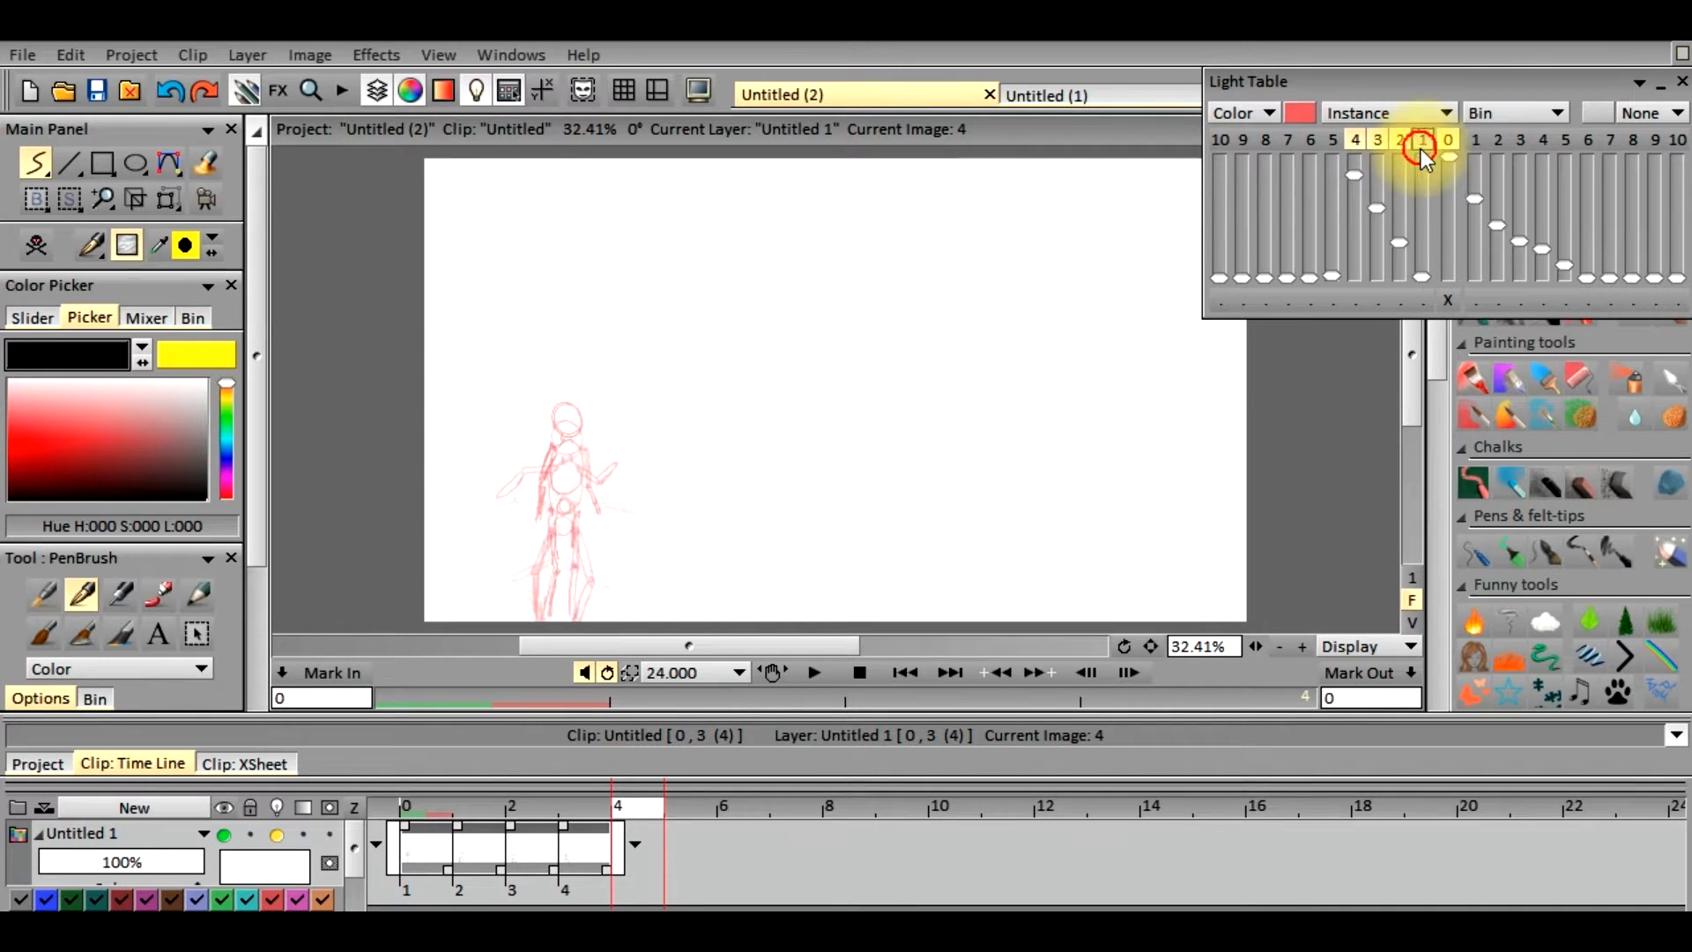
left_click(1380, 137)
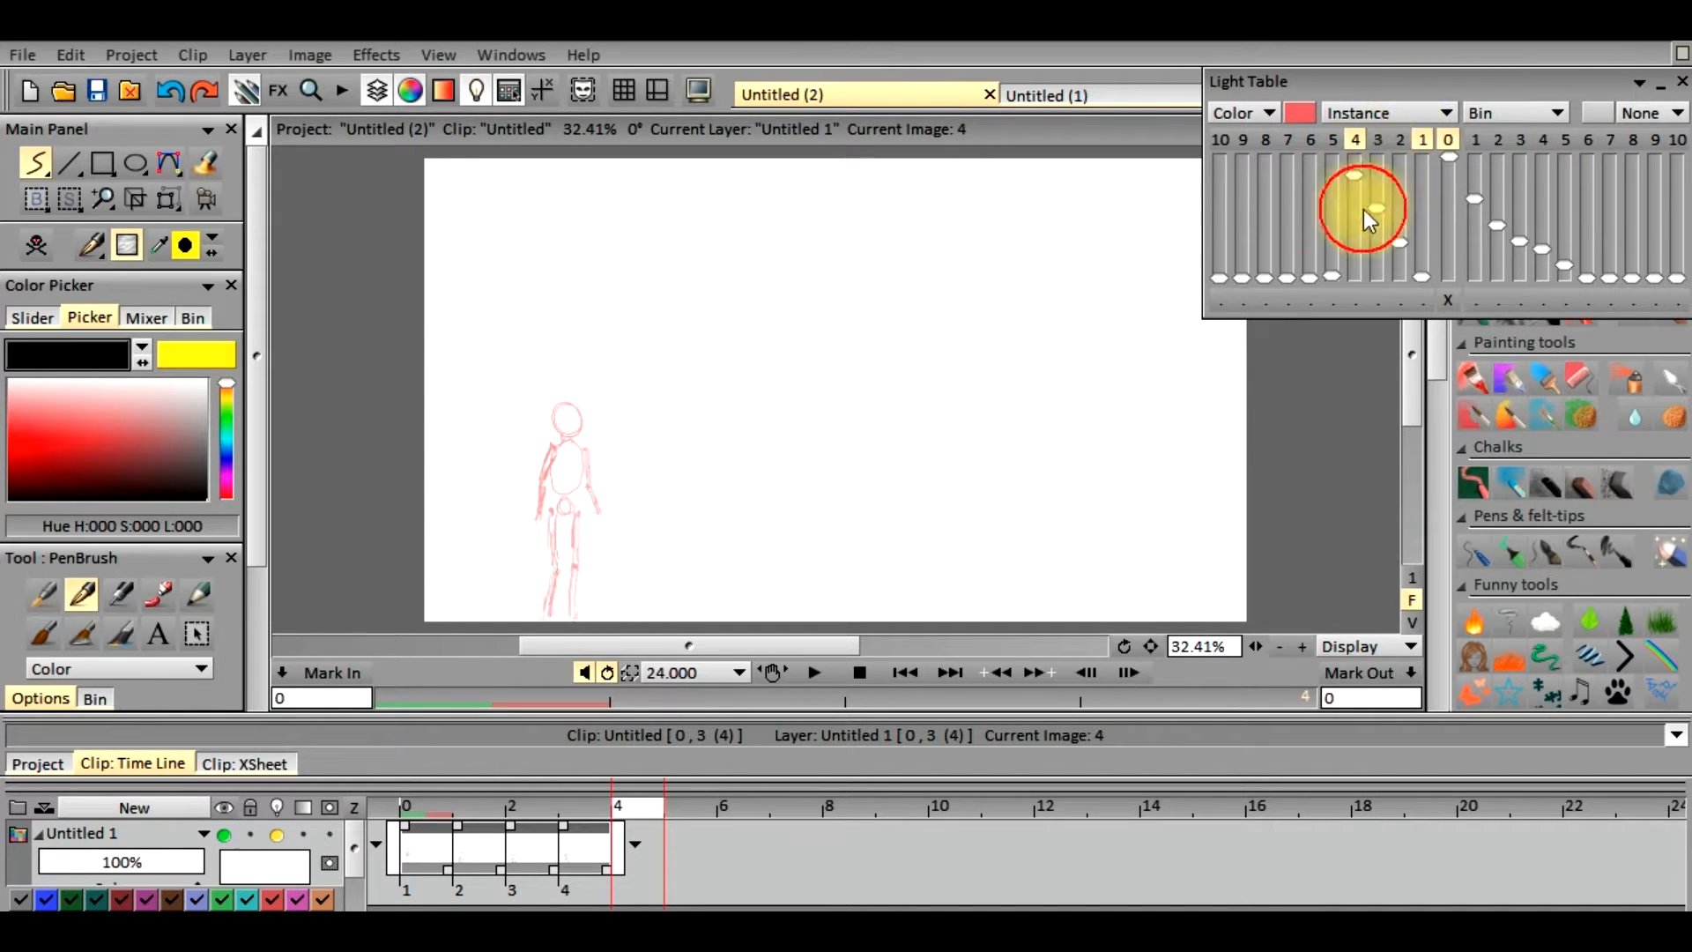
left_click(1422, 141)
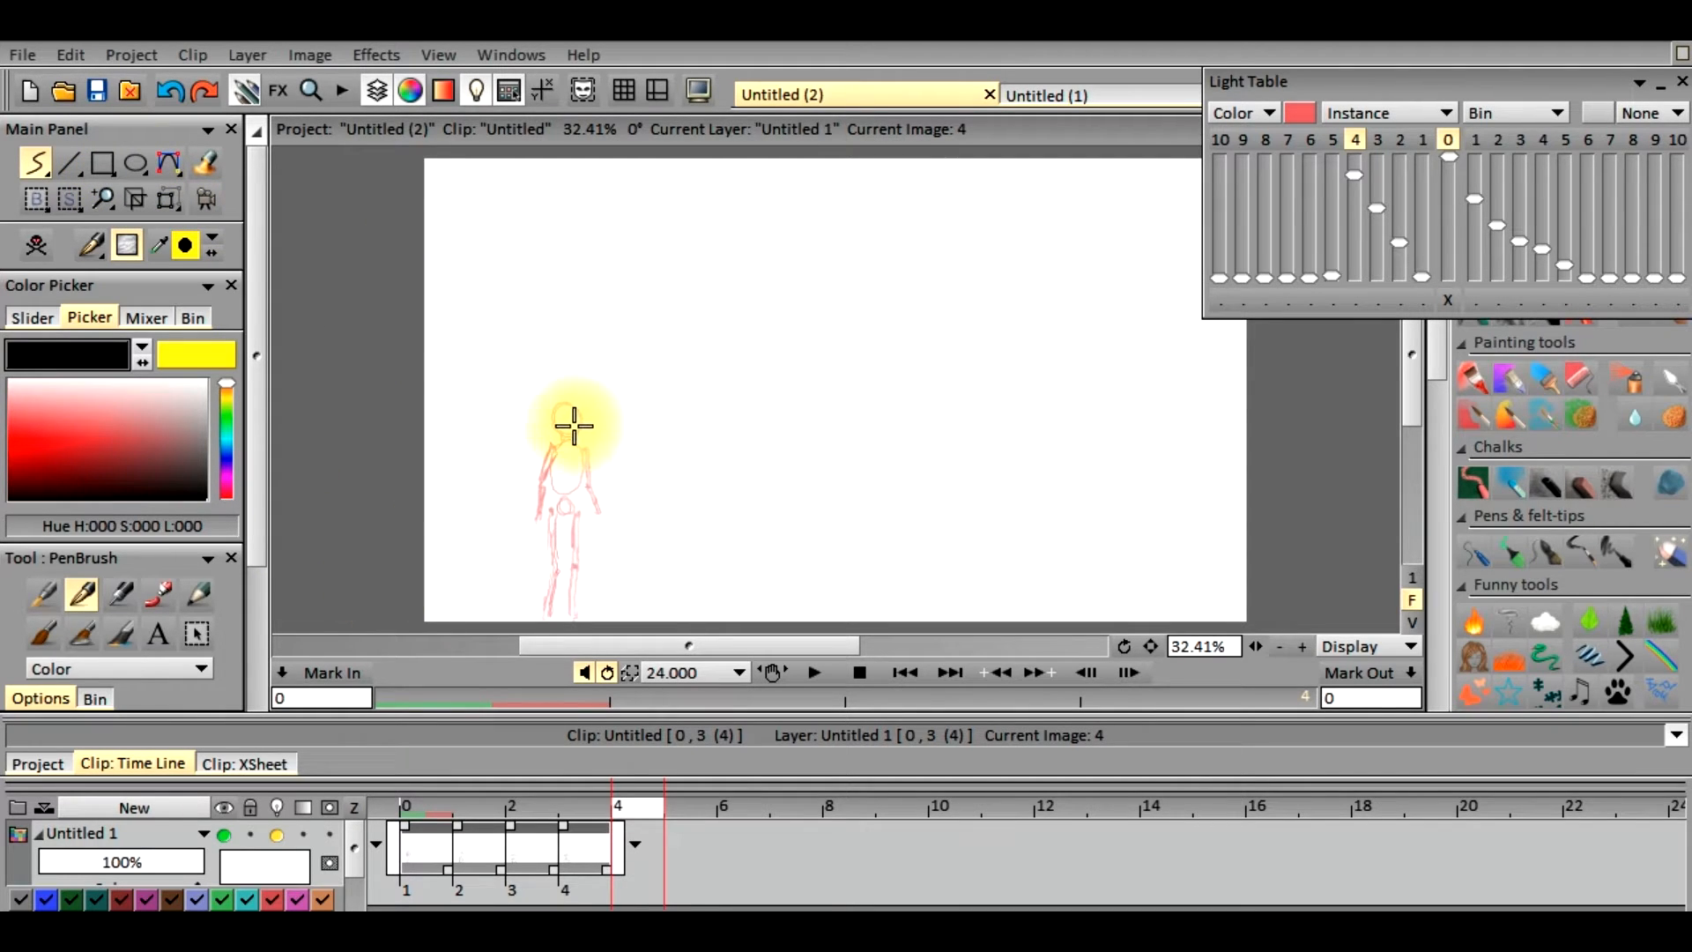
Draw the figure's head, torso, shoulder points, pelvis circle and hip points on frame 4, tracing the standing light-table figure
mouse_move(578, 428)
left_mouse_down()
mouse_move(562, 404)
mouse_move(555, 487)
mouse_move(571, 443)
mouse_move(553, 481)
mouse_move(555, 464)
left_mouse_up()
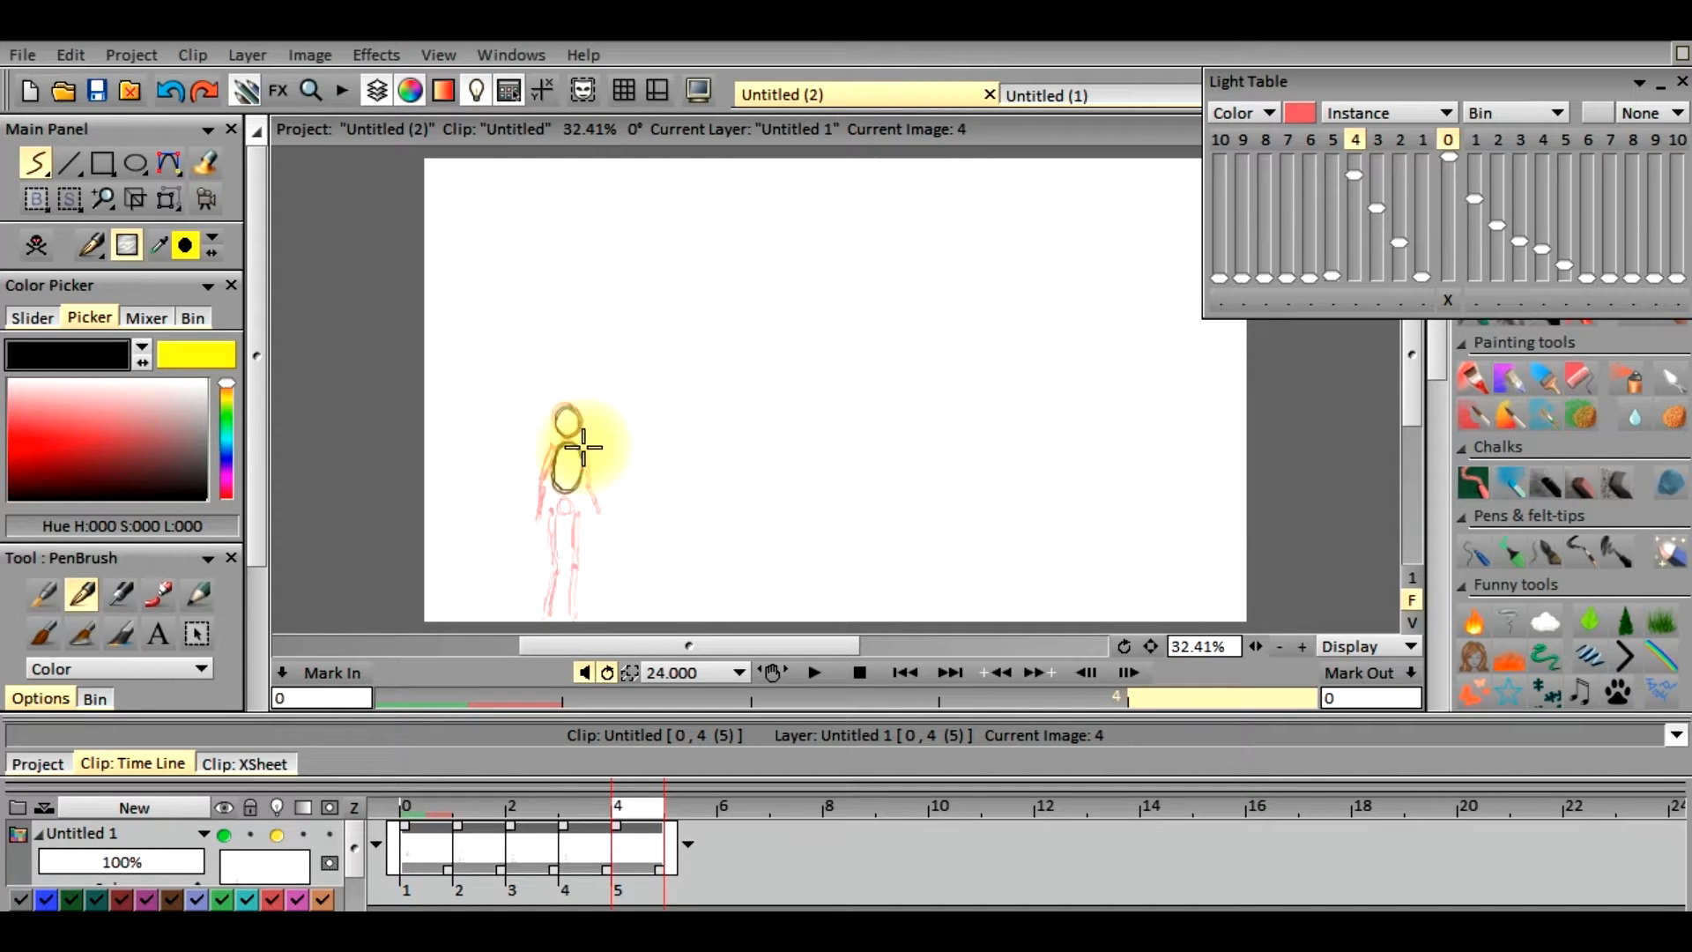
left_click(551, 451)
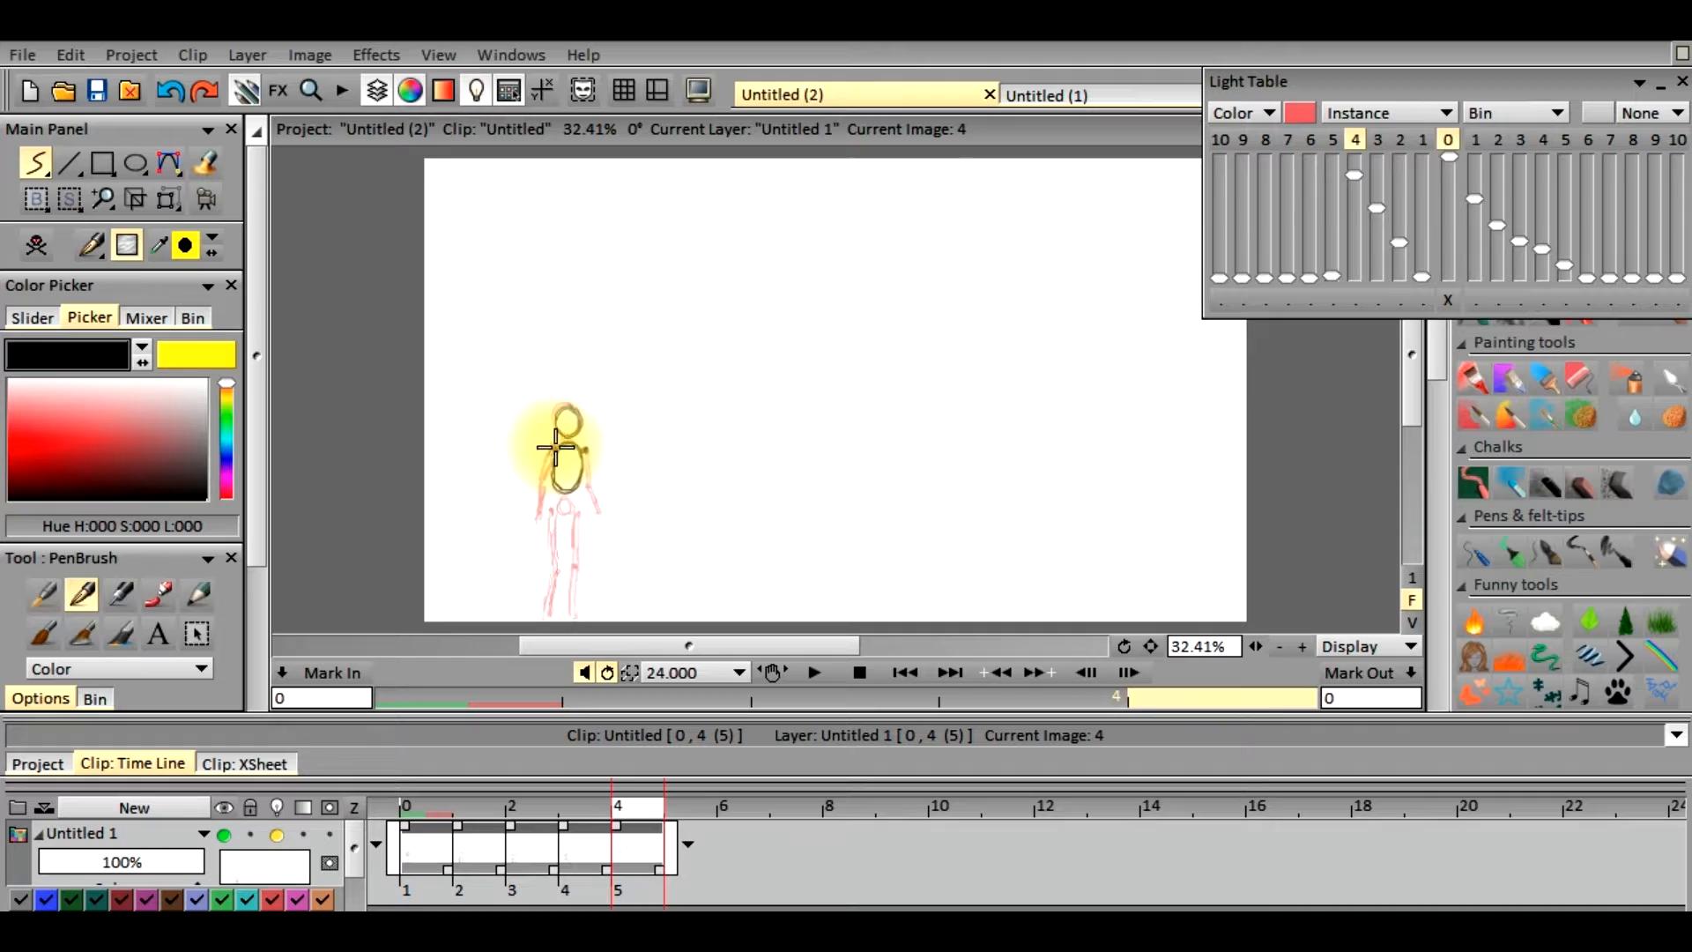
left_click_drag(565, 499, 559, 504)
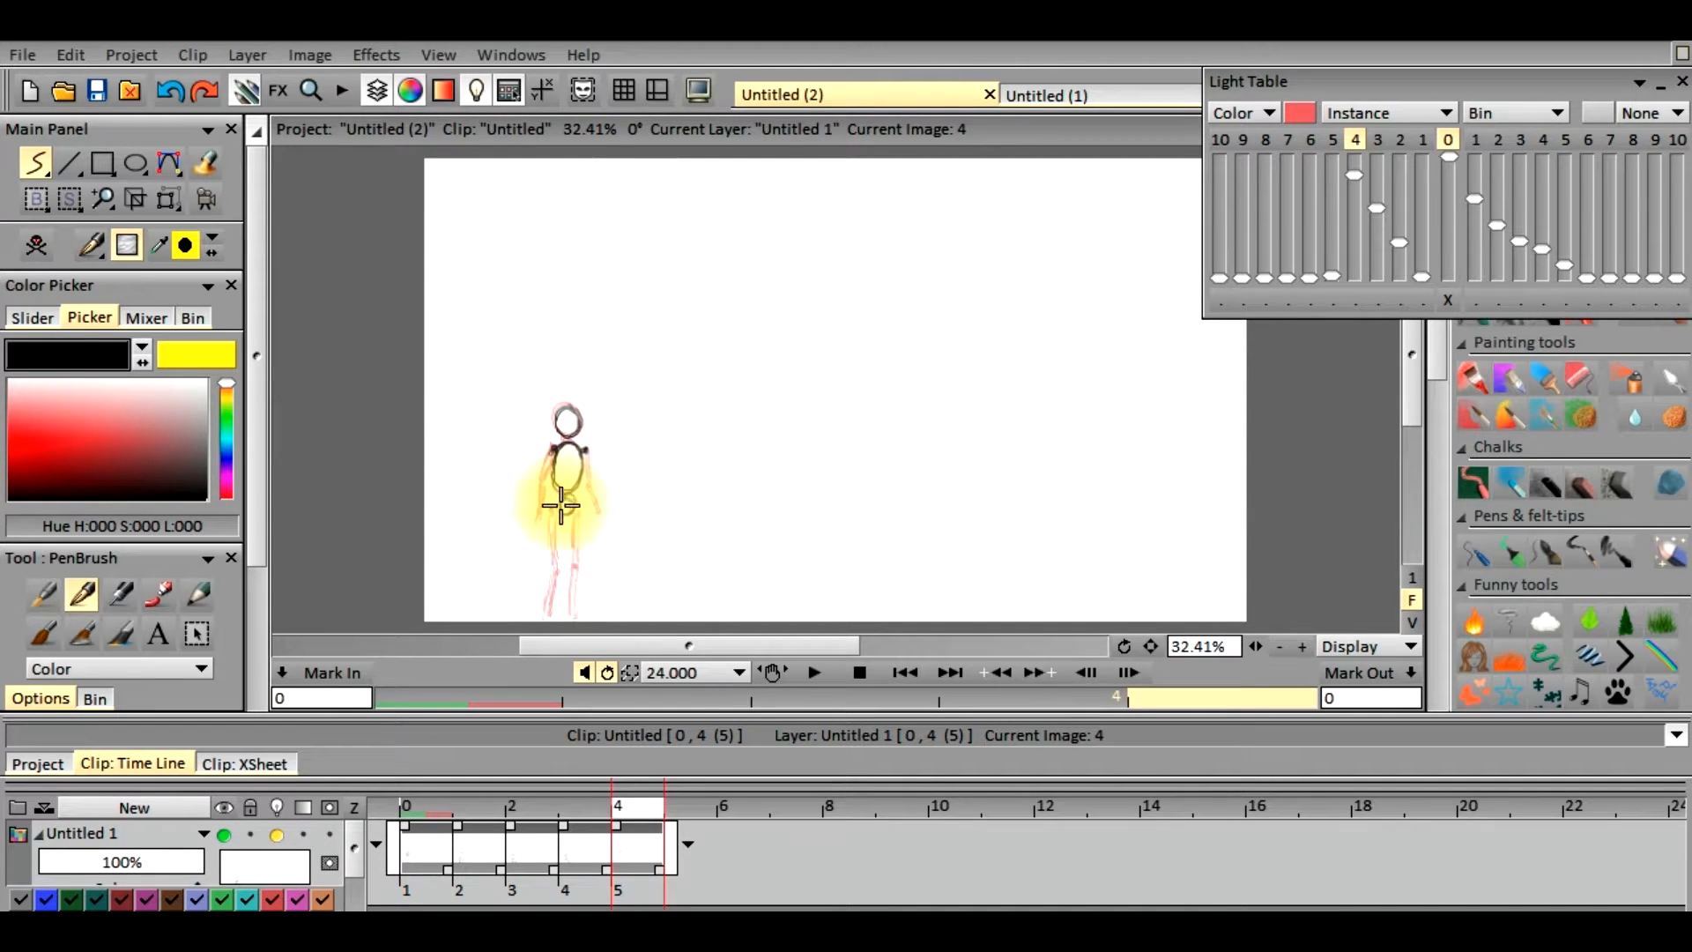
left_click(550, 510)
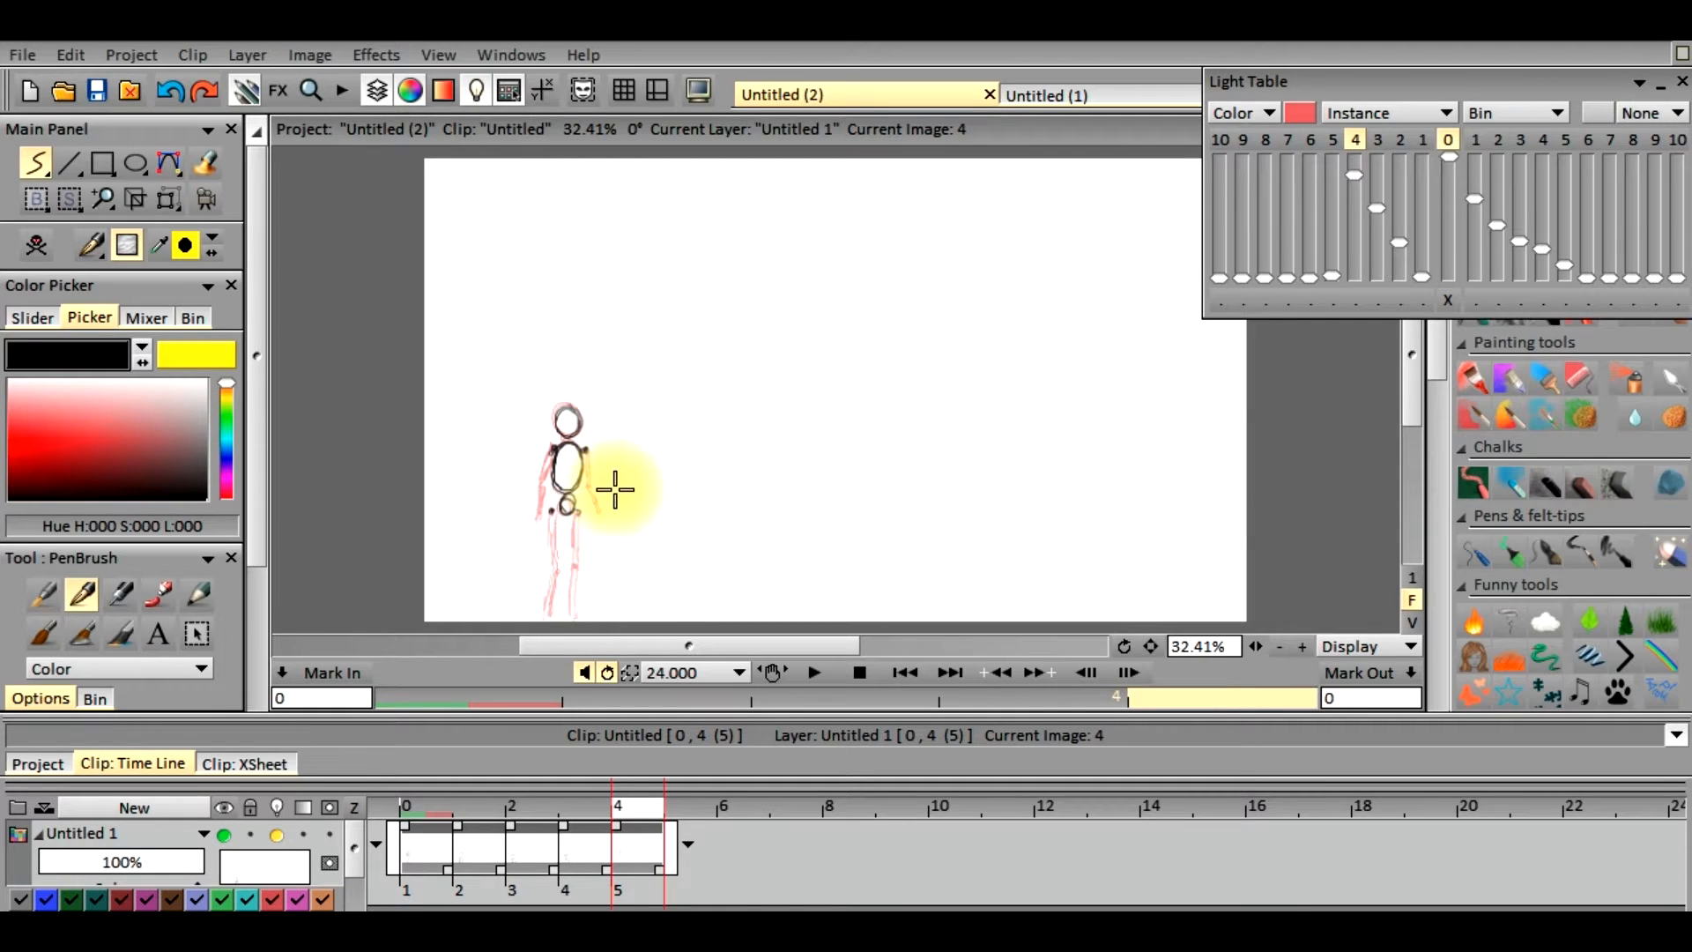
Rotate the head, torso and pelvis on frame 4 slightly clockwise with Transform, apply the tilt, and return to freehand drawing
left_click(167, 198)
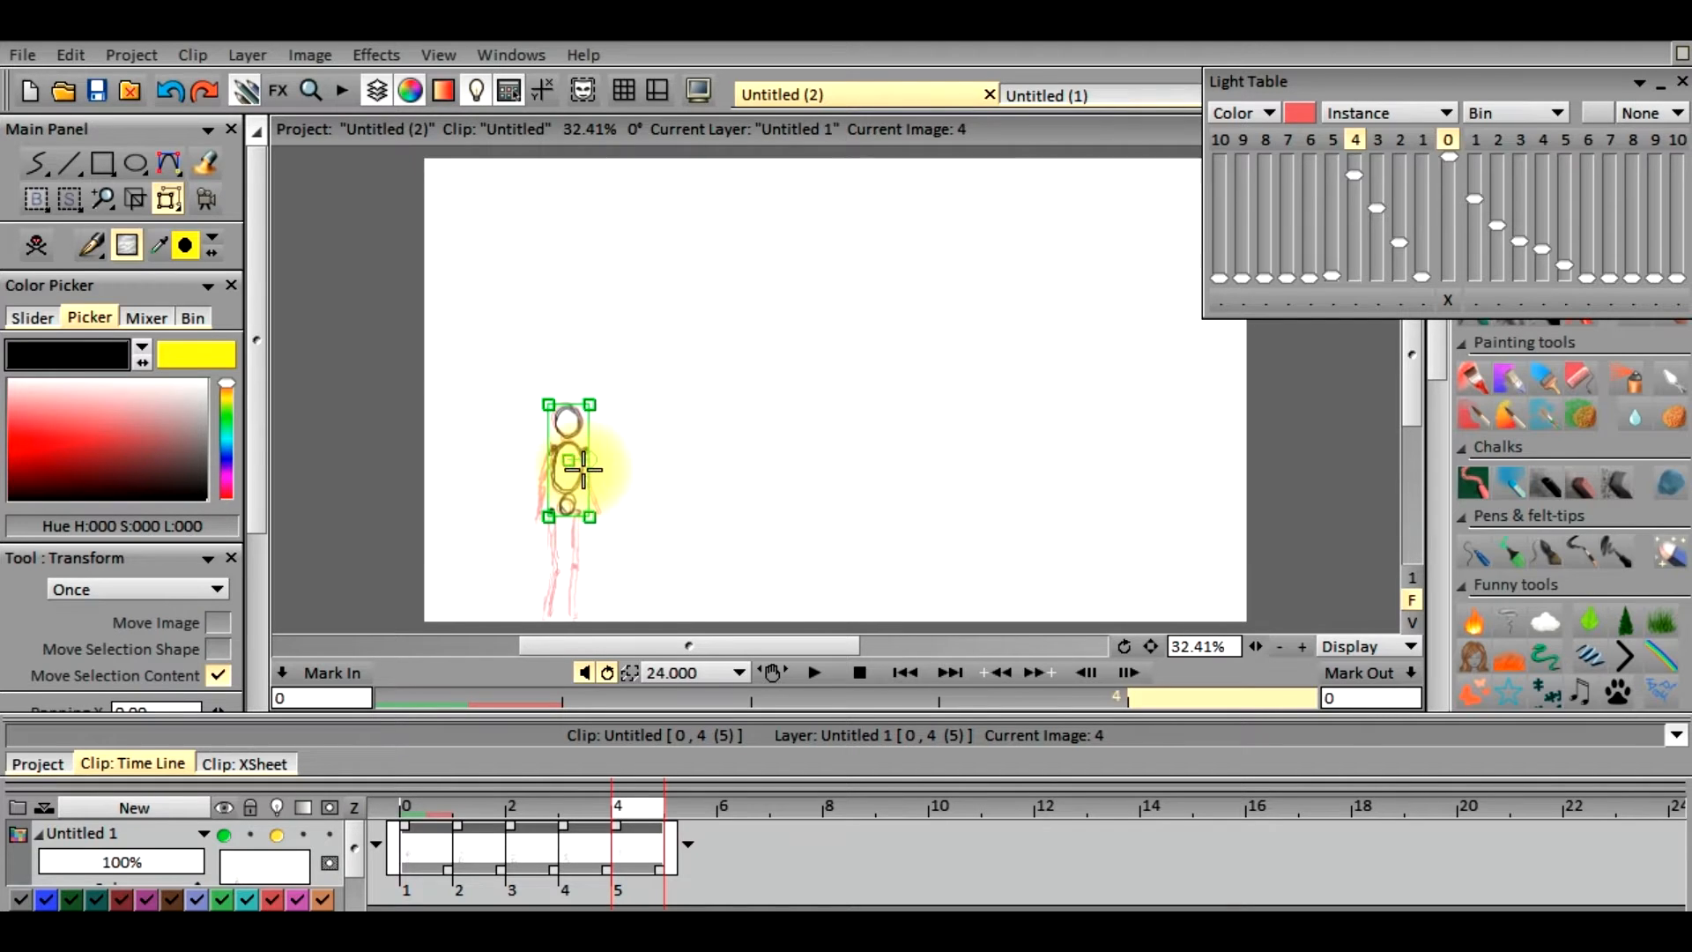
left_click_drag(589, 457, 590, 464)
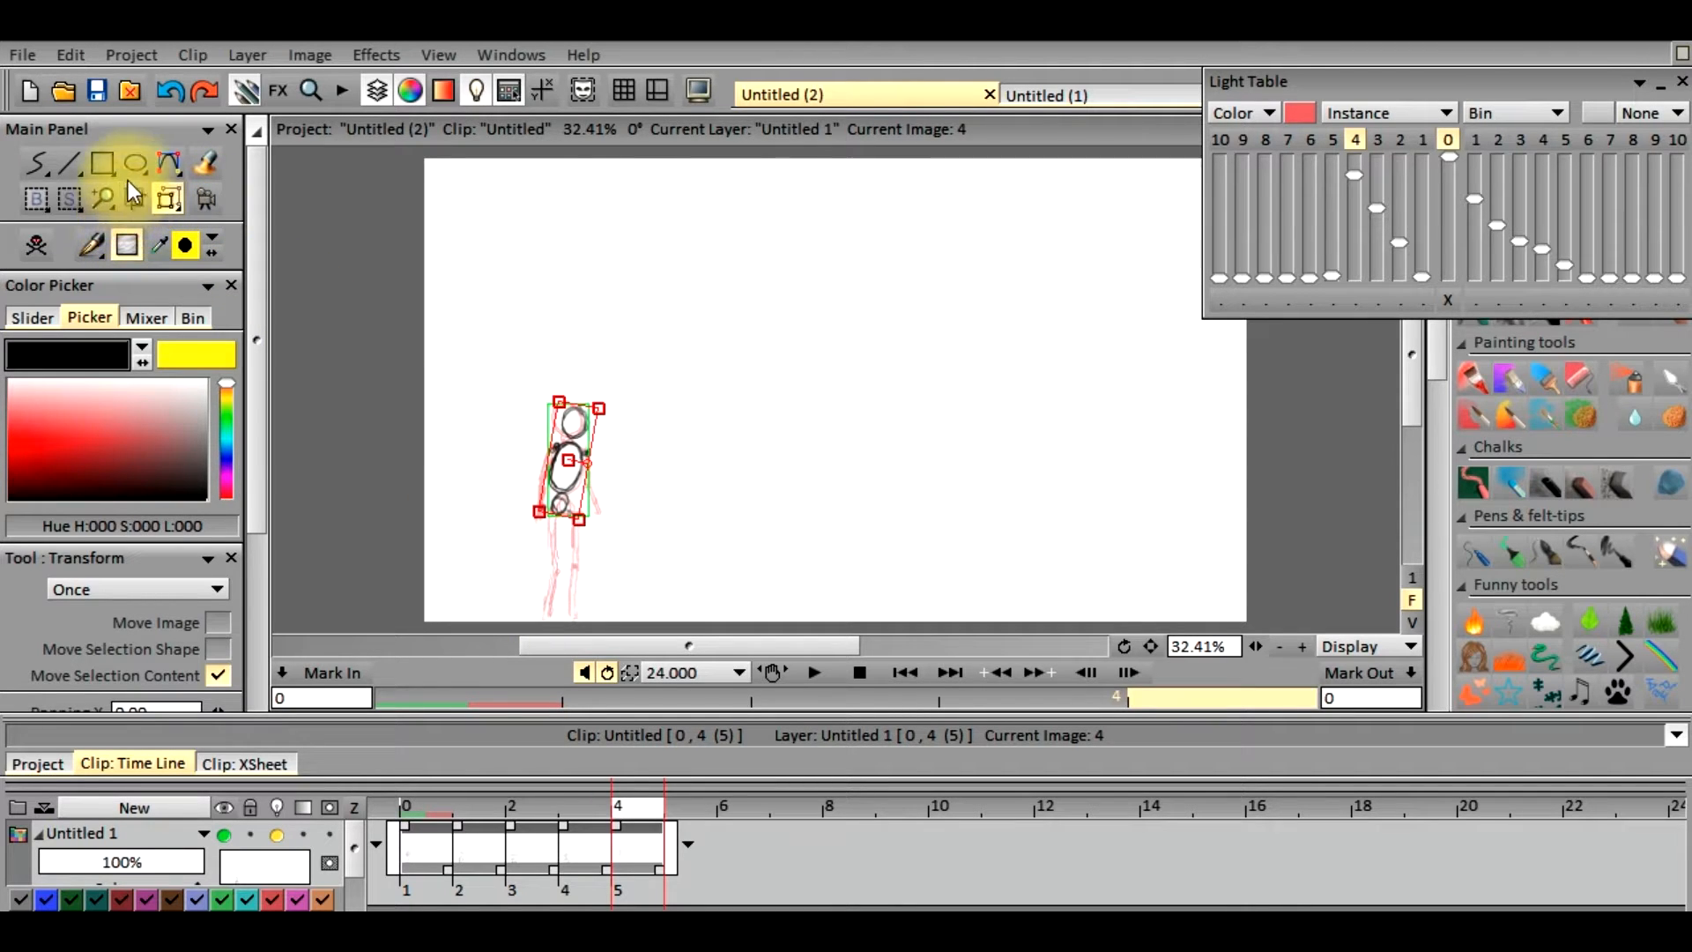
left_click(34, 163)
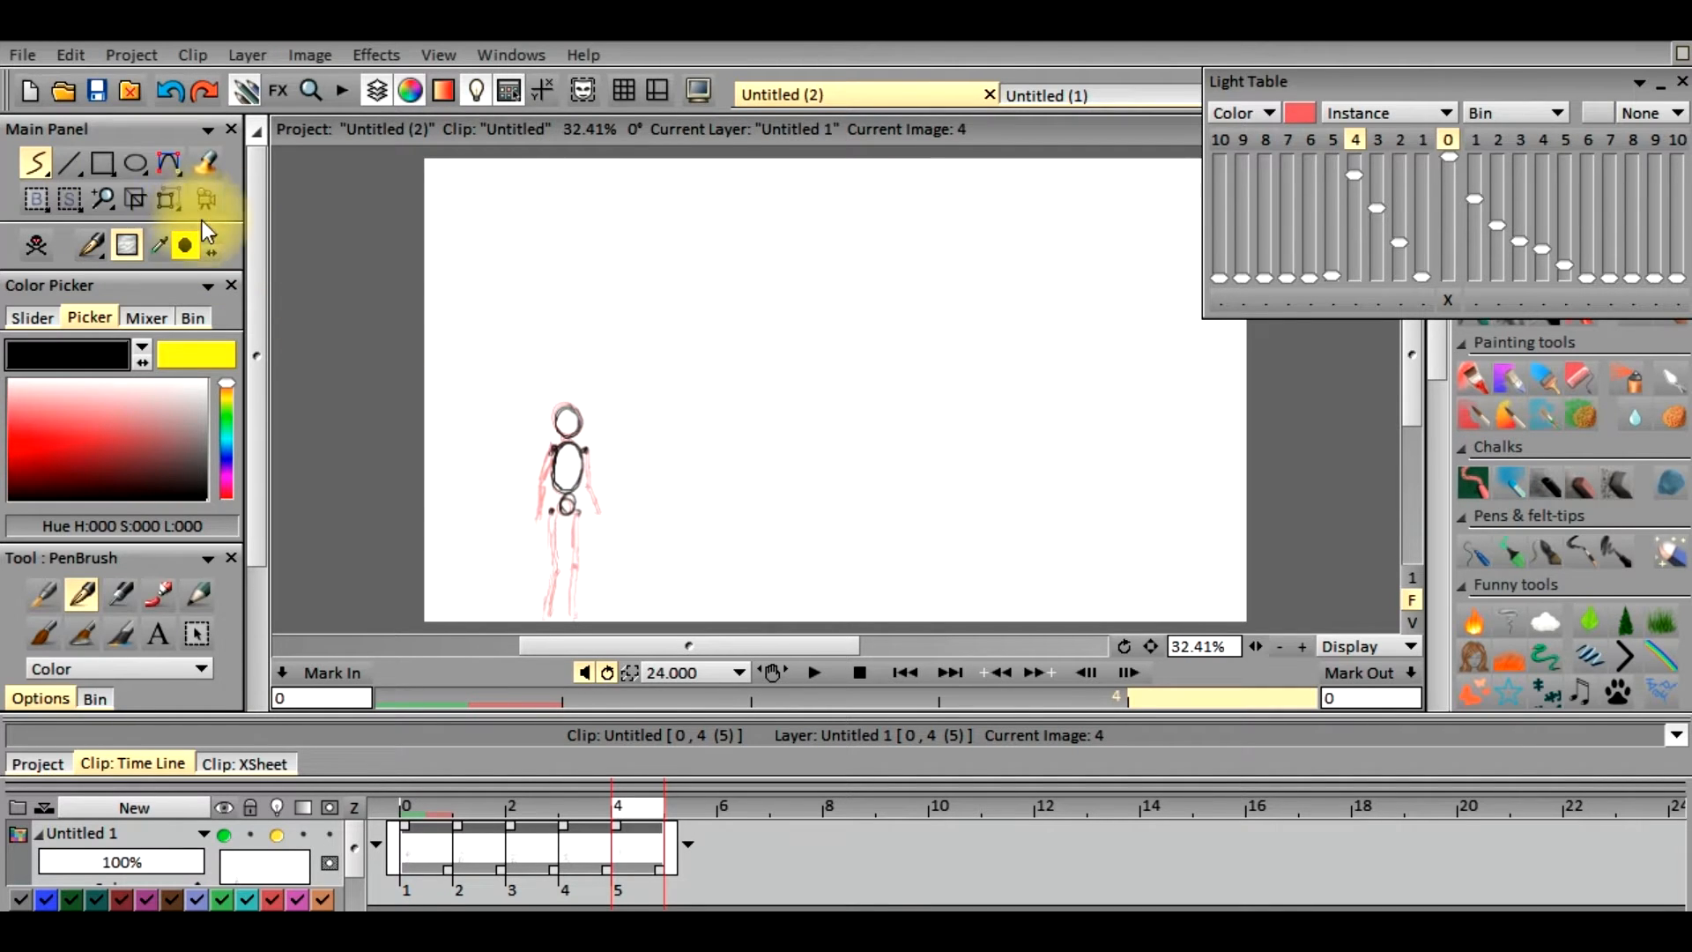
left_click(160, 195)
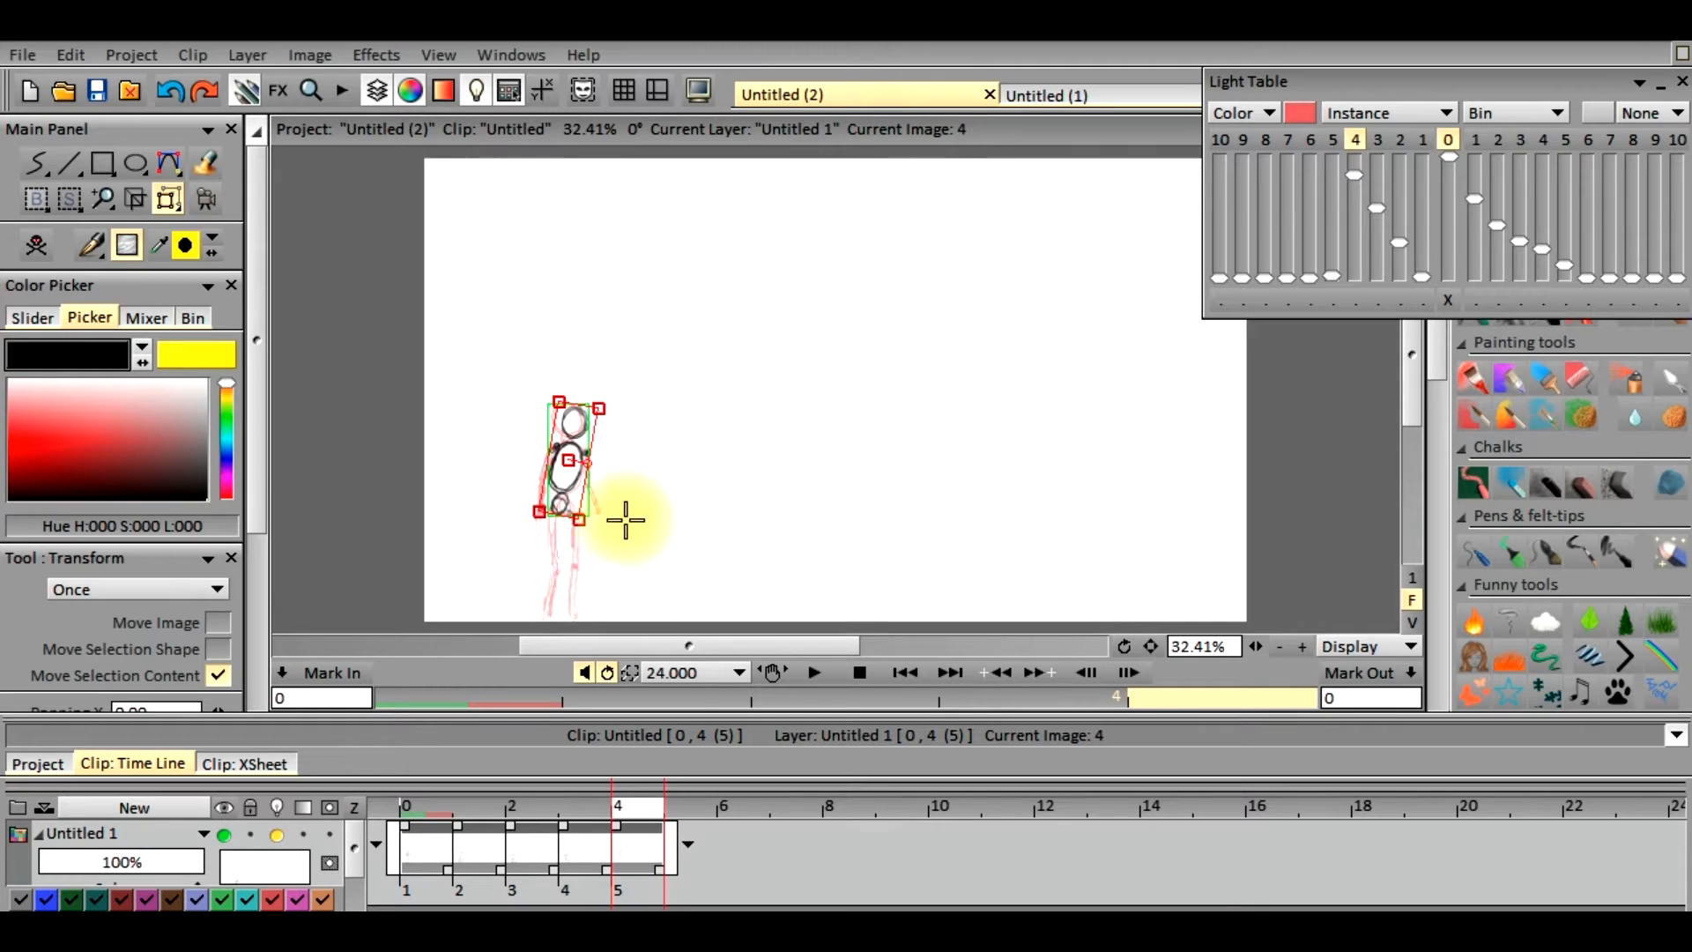
left_click_drag(261, 390, 287, 443)
left_click(187, 686)
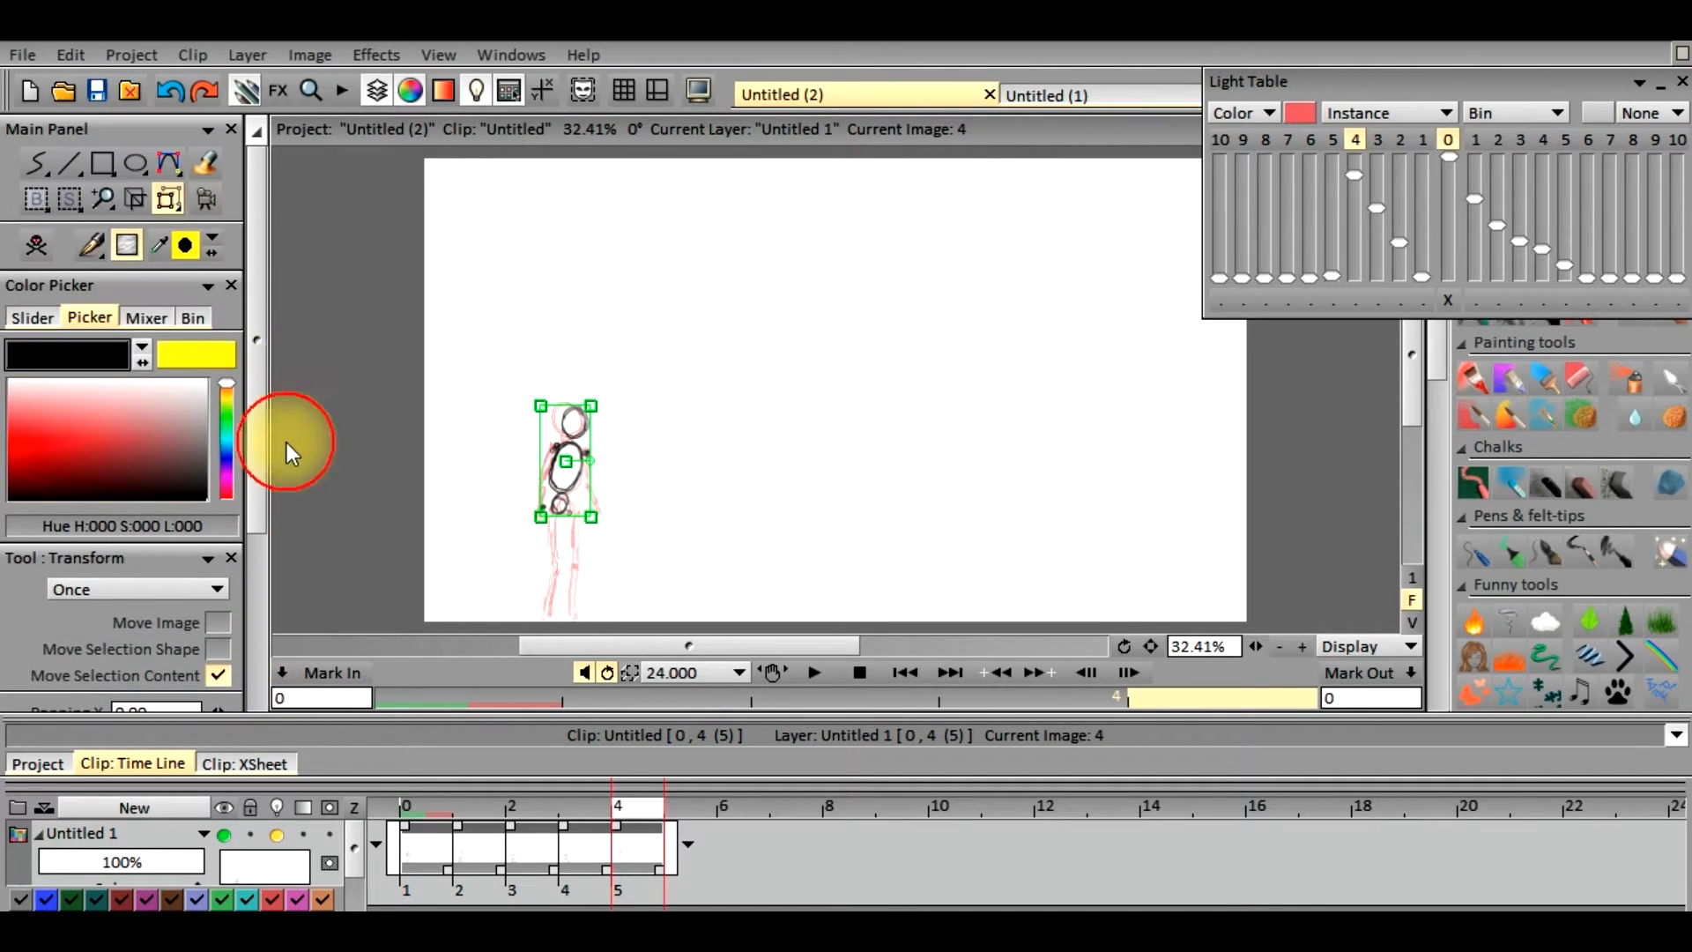
left_click(36, 164)
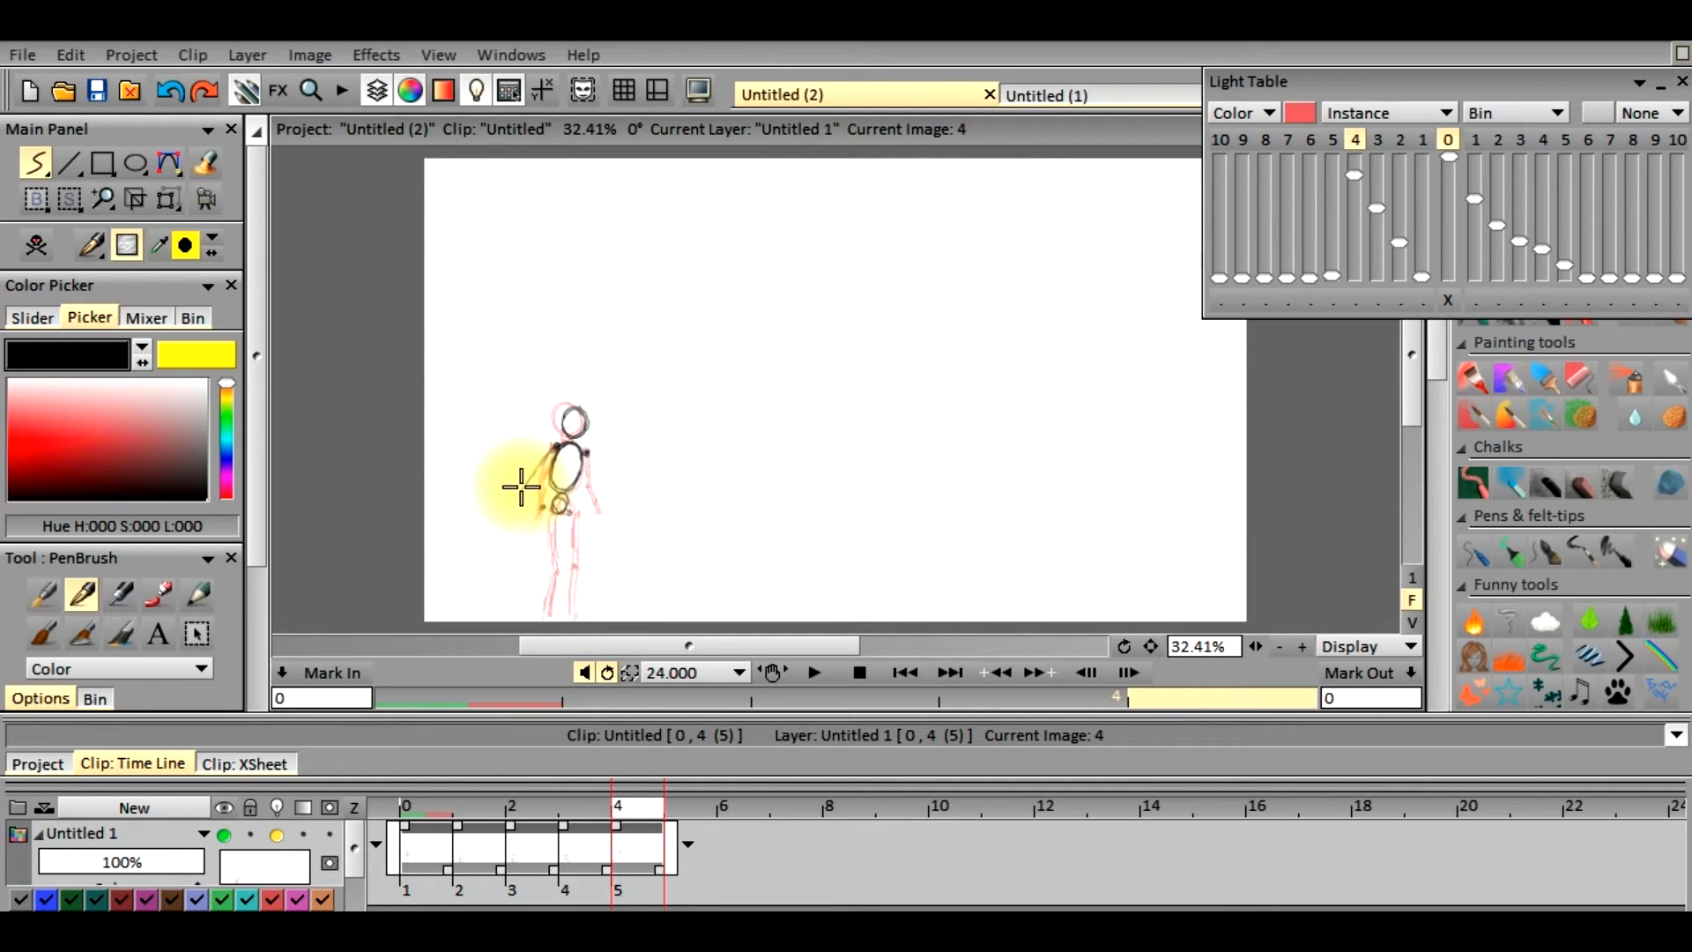
Draw the leaning figure's arms on frame 4, one reaching backward from the shoulder and the other beside the torso
left_click_drag(532, 478, 522, 493)
left_click(533, 474)
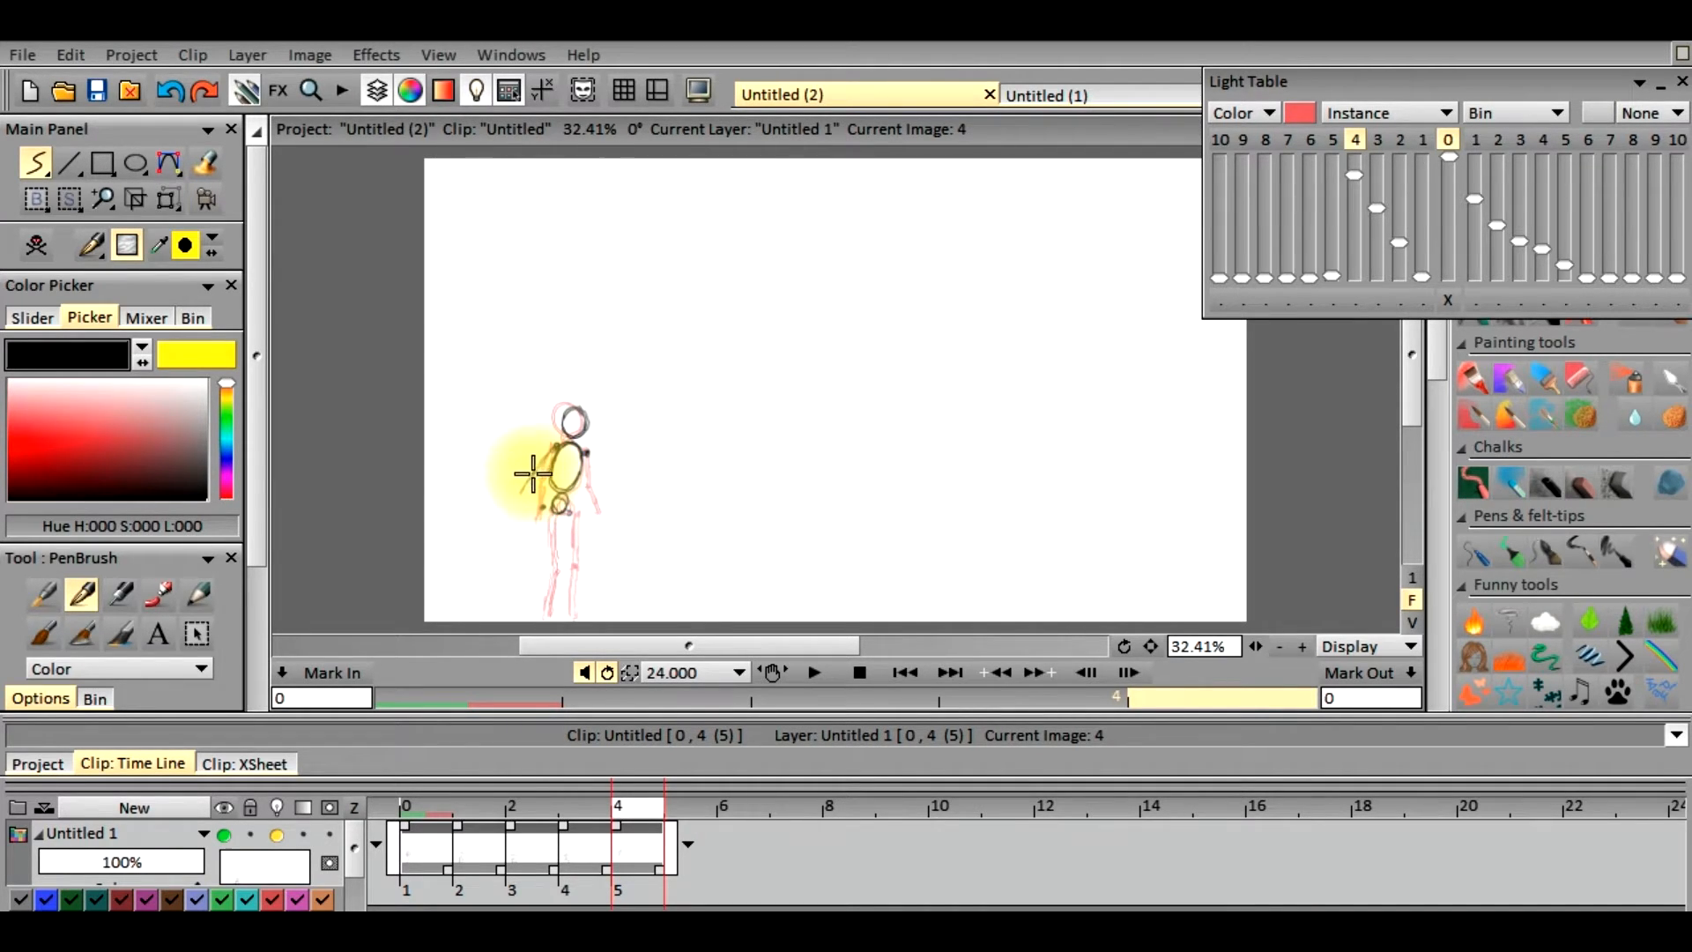
left_click(541, 508)
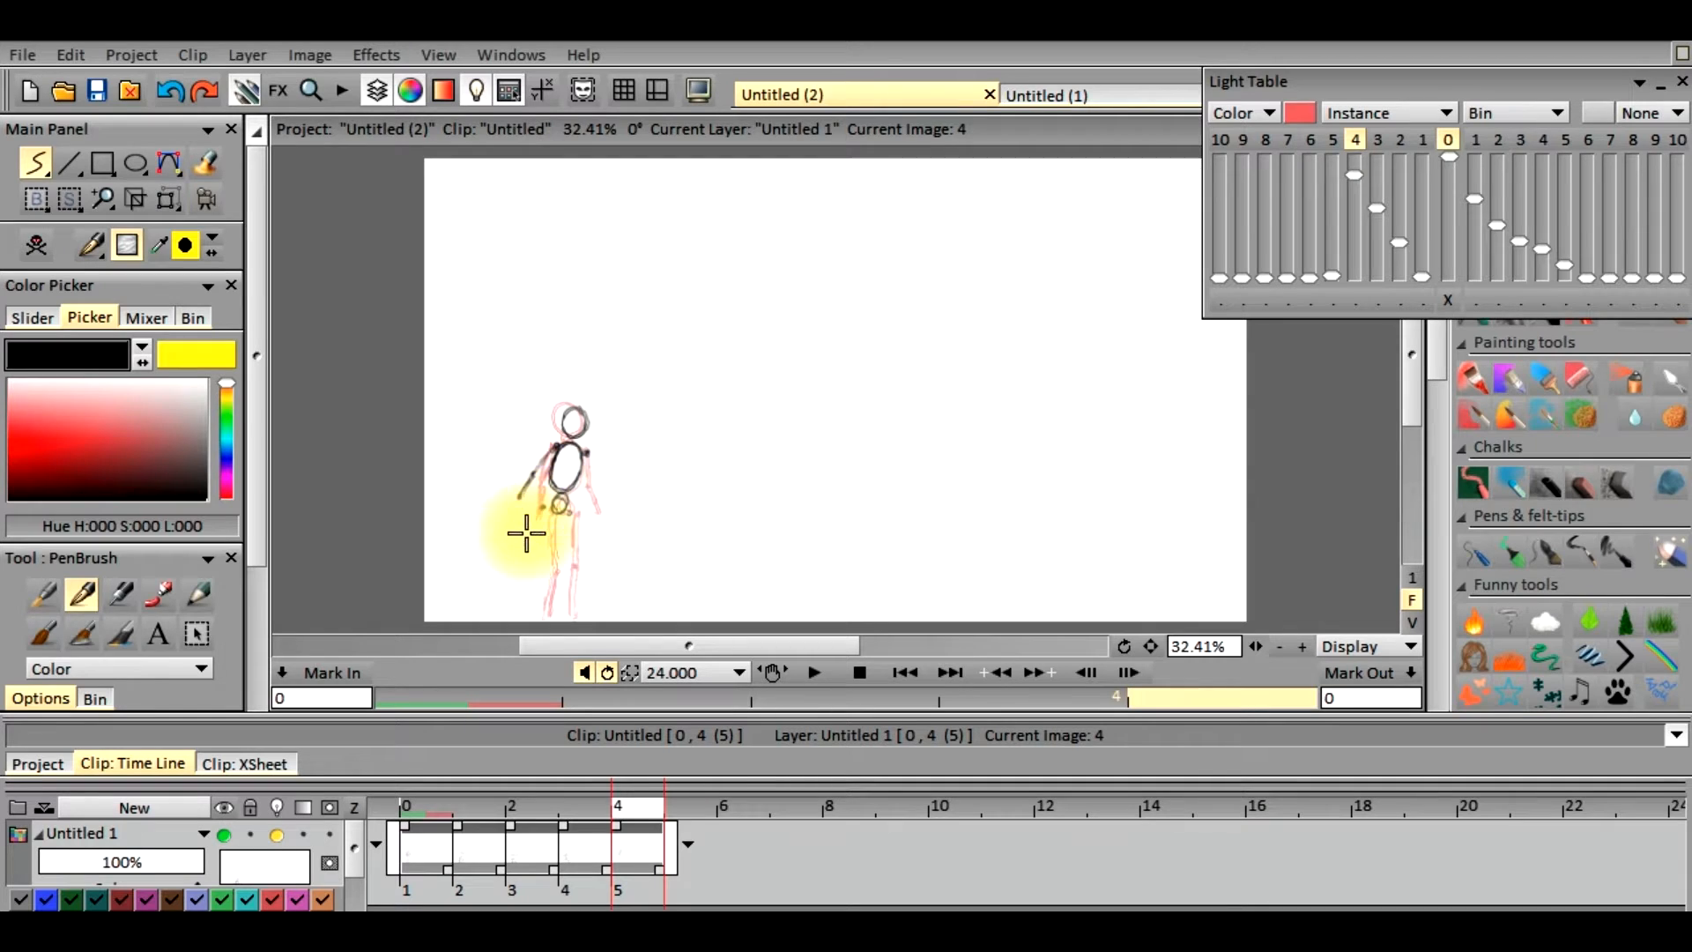
left_click(582, 460)
left_click_drag(581, 460, 581, 465)
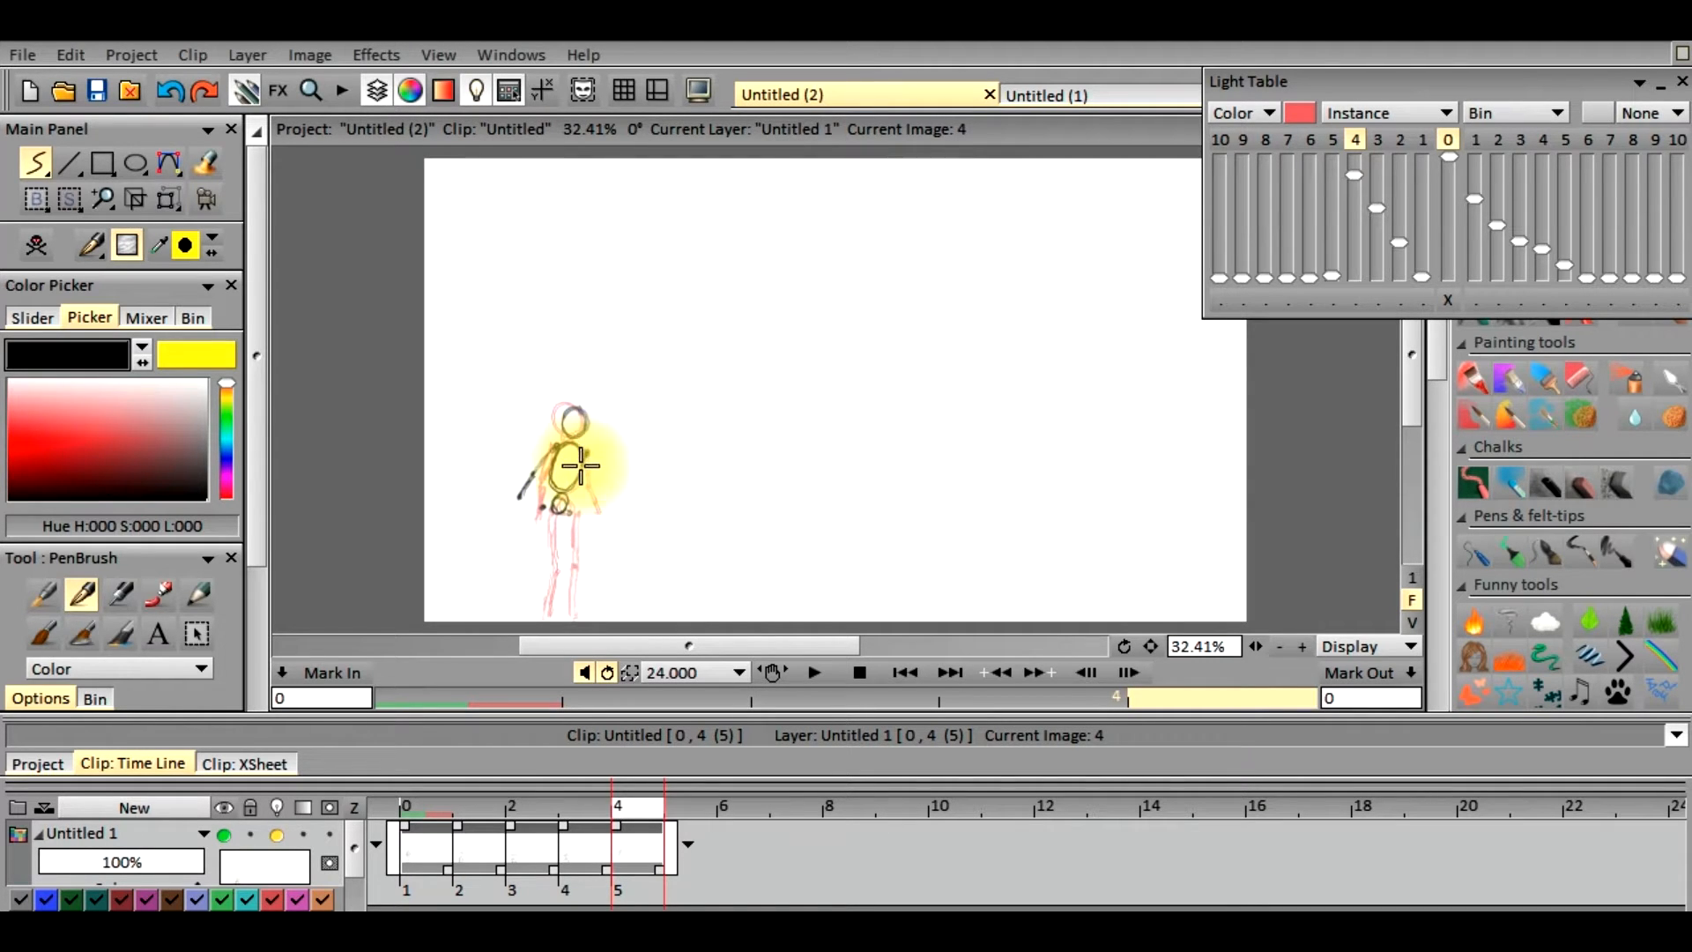
left_click(586, 456)
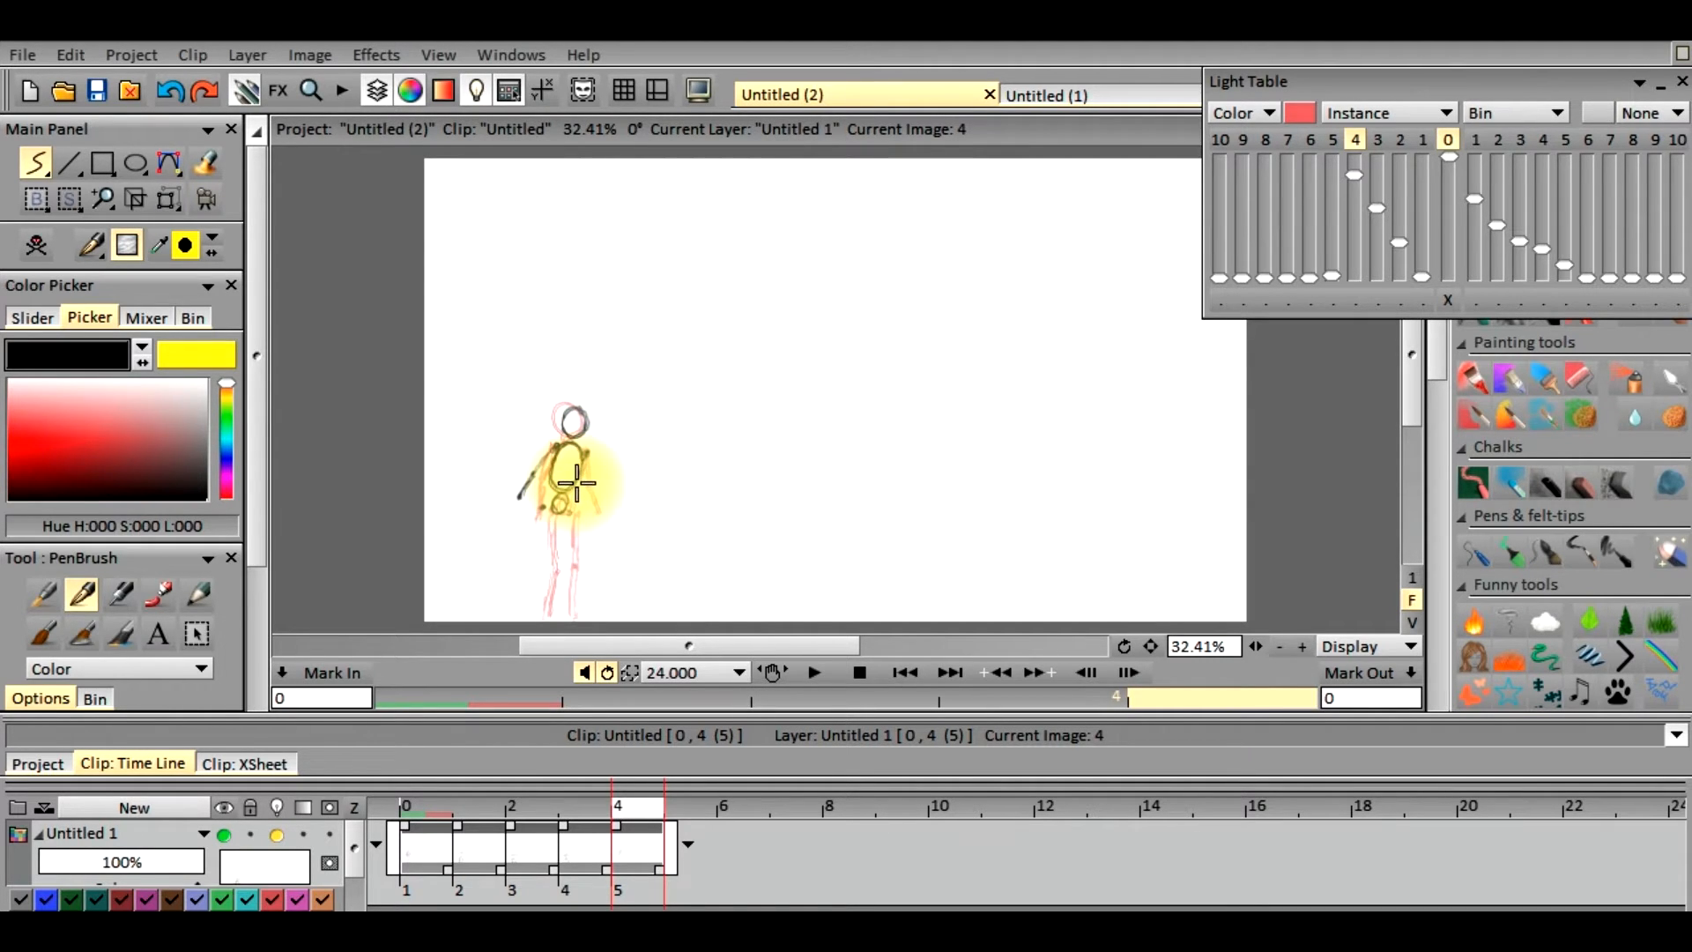
left_click(578, 484)
left_click(577, 486)
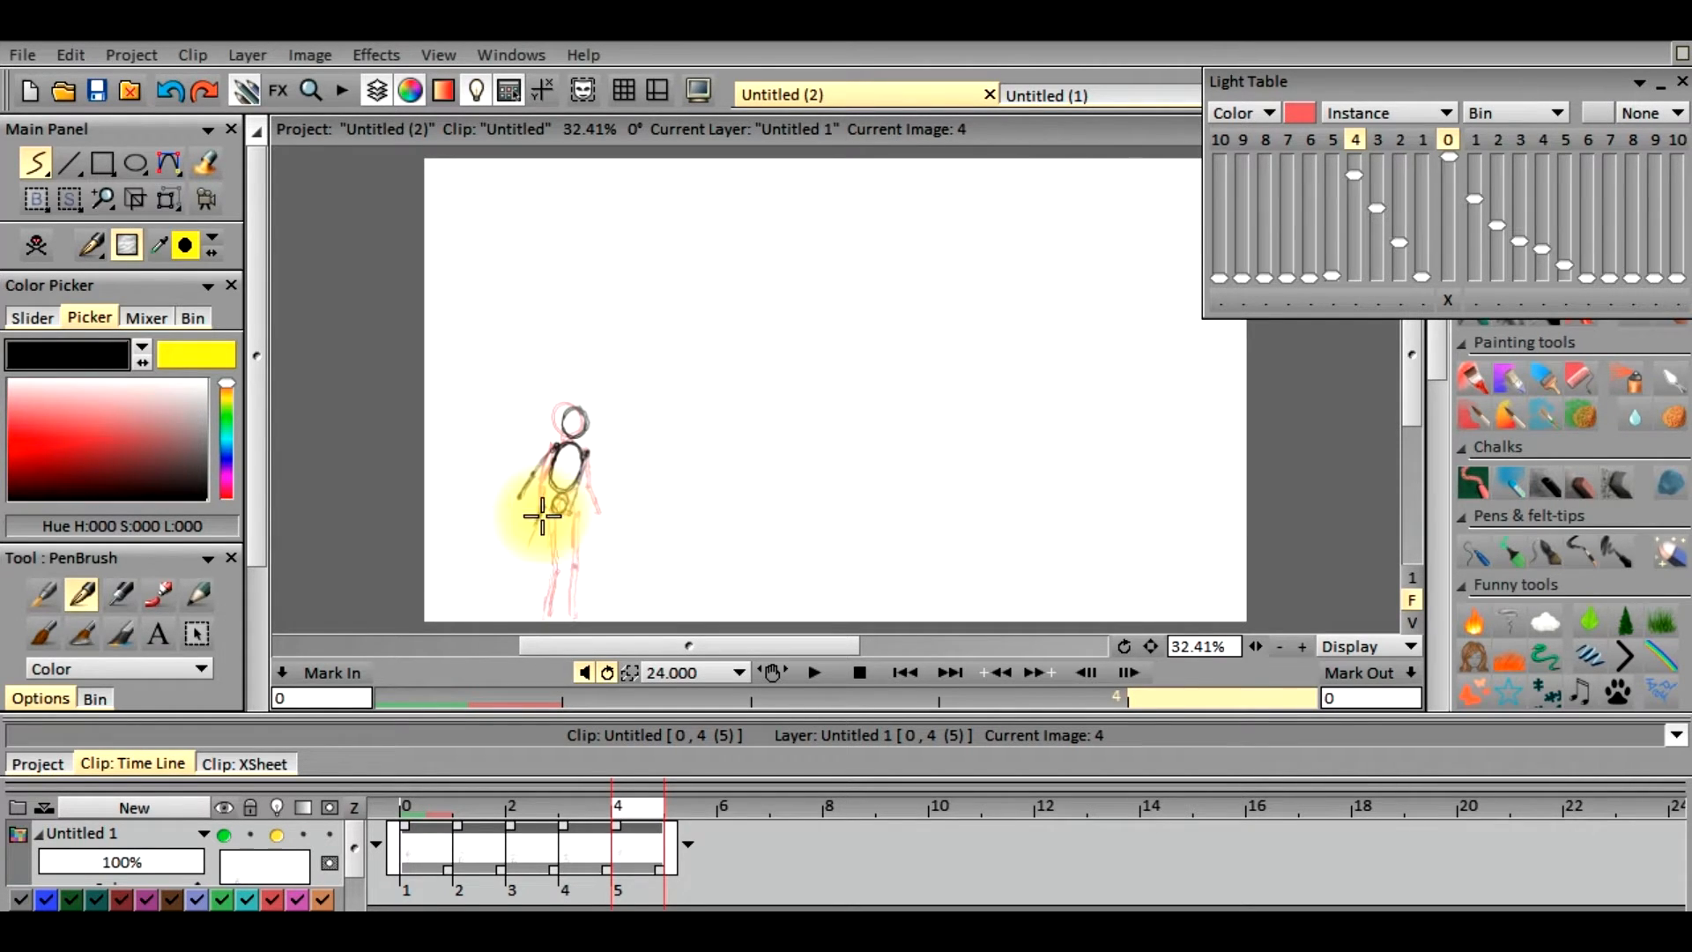
Draw both legs trailing diagonally backward from the hip points and add a face guideline inside the head
left_click_drag(542, 513, 523, 561)
left_click(523, 563)
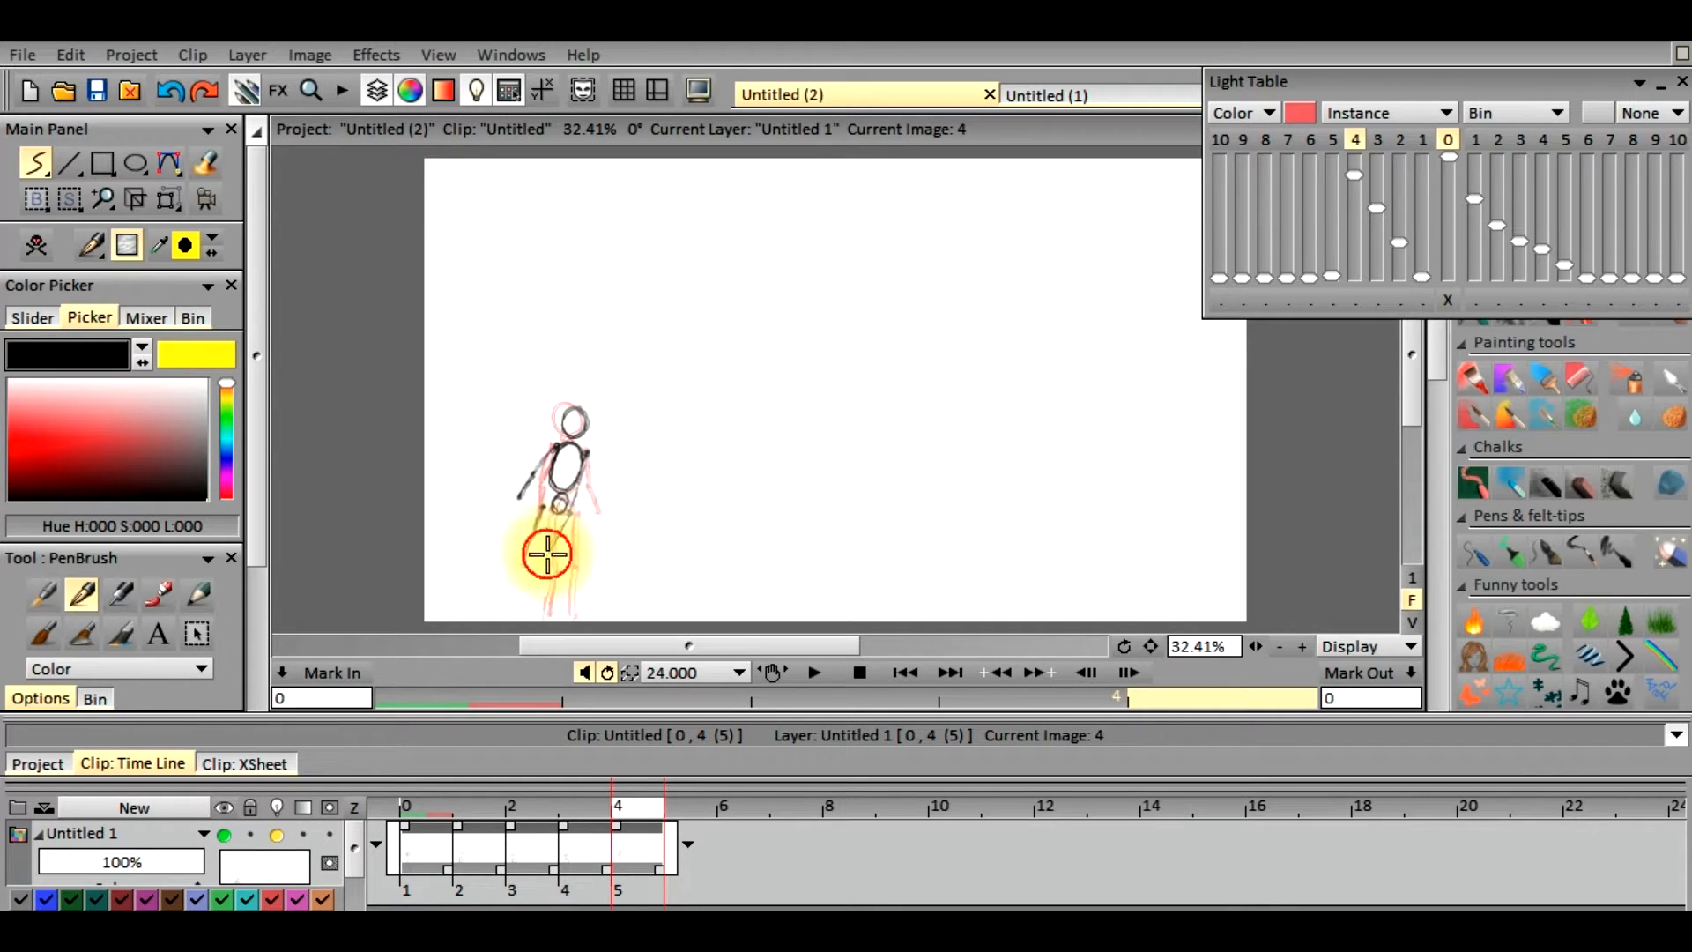
left_click_drag(570, 515, 546, 557)
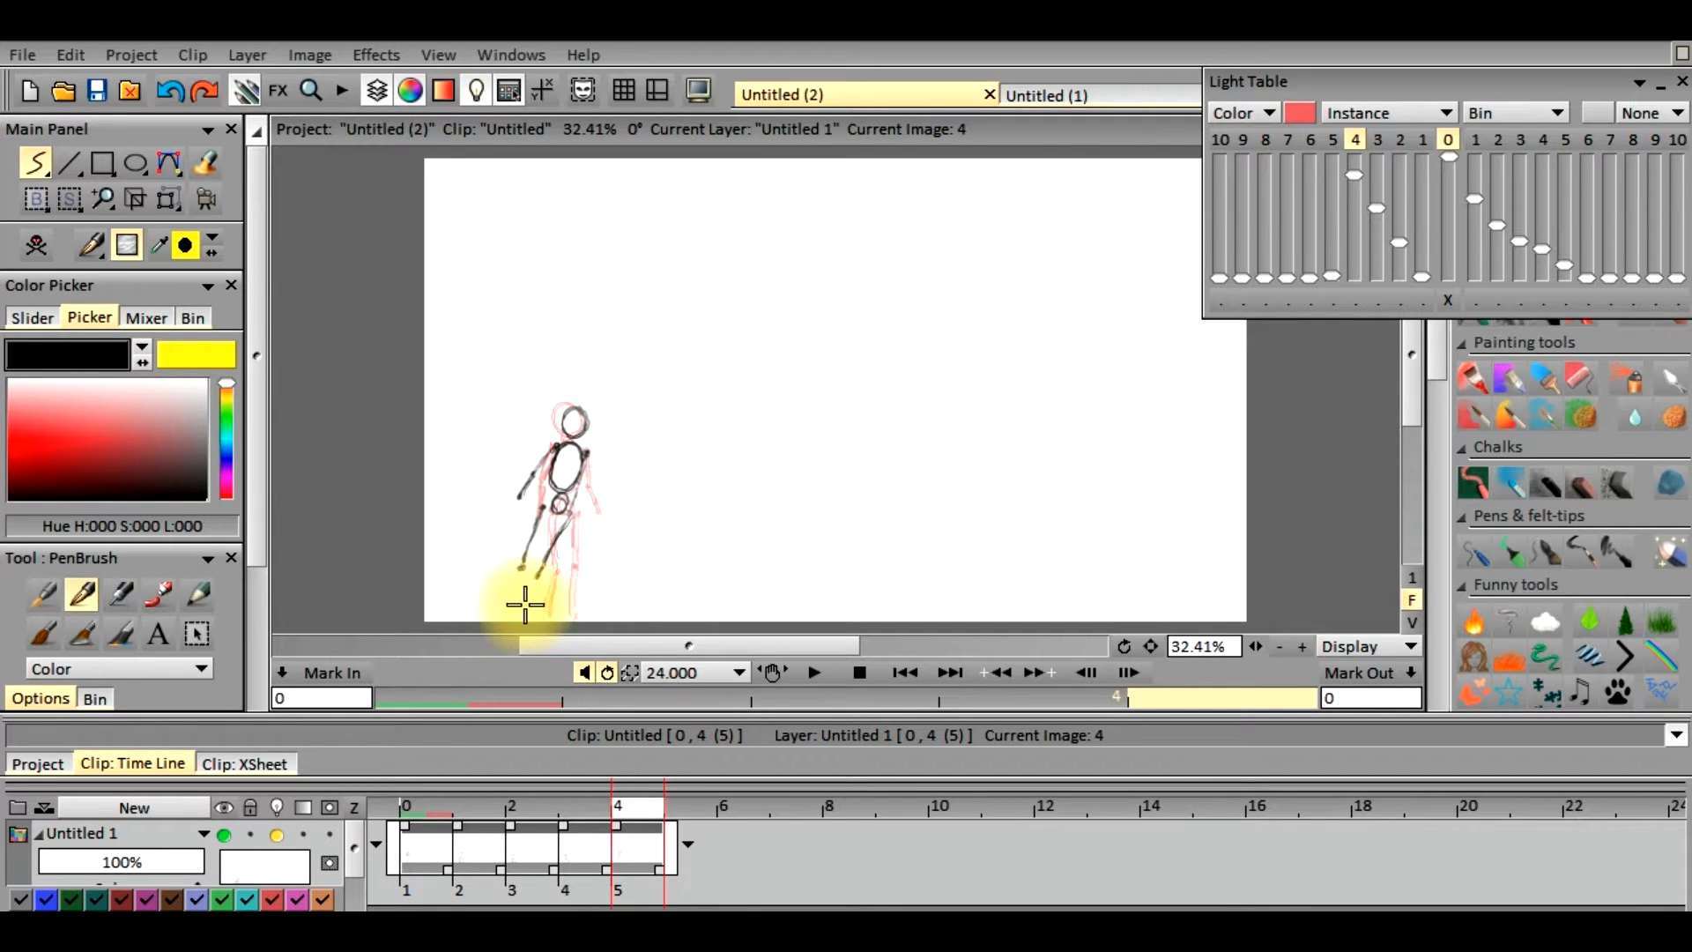
left_click_drag(520, 569, 494, 620)
left_click_drag(538, 578, 502, 612)
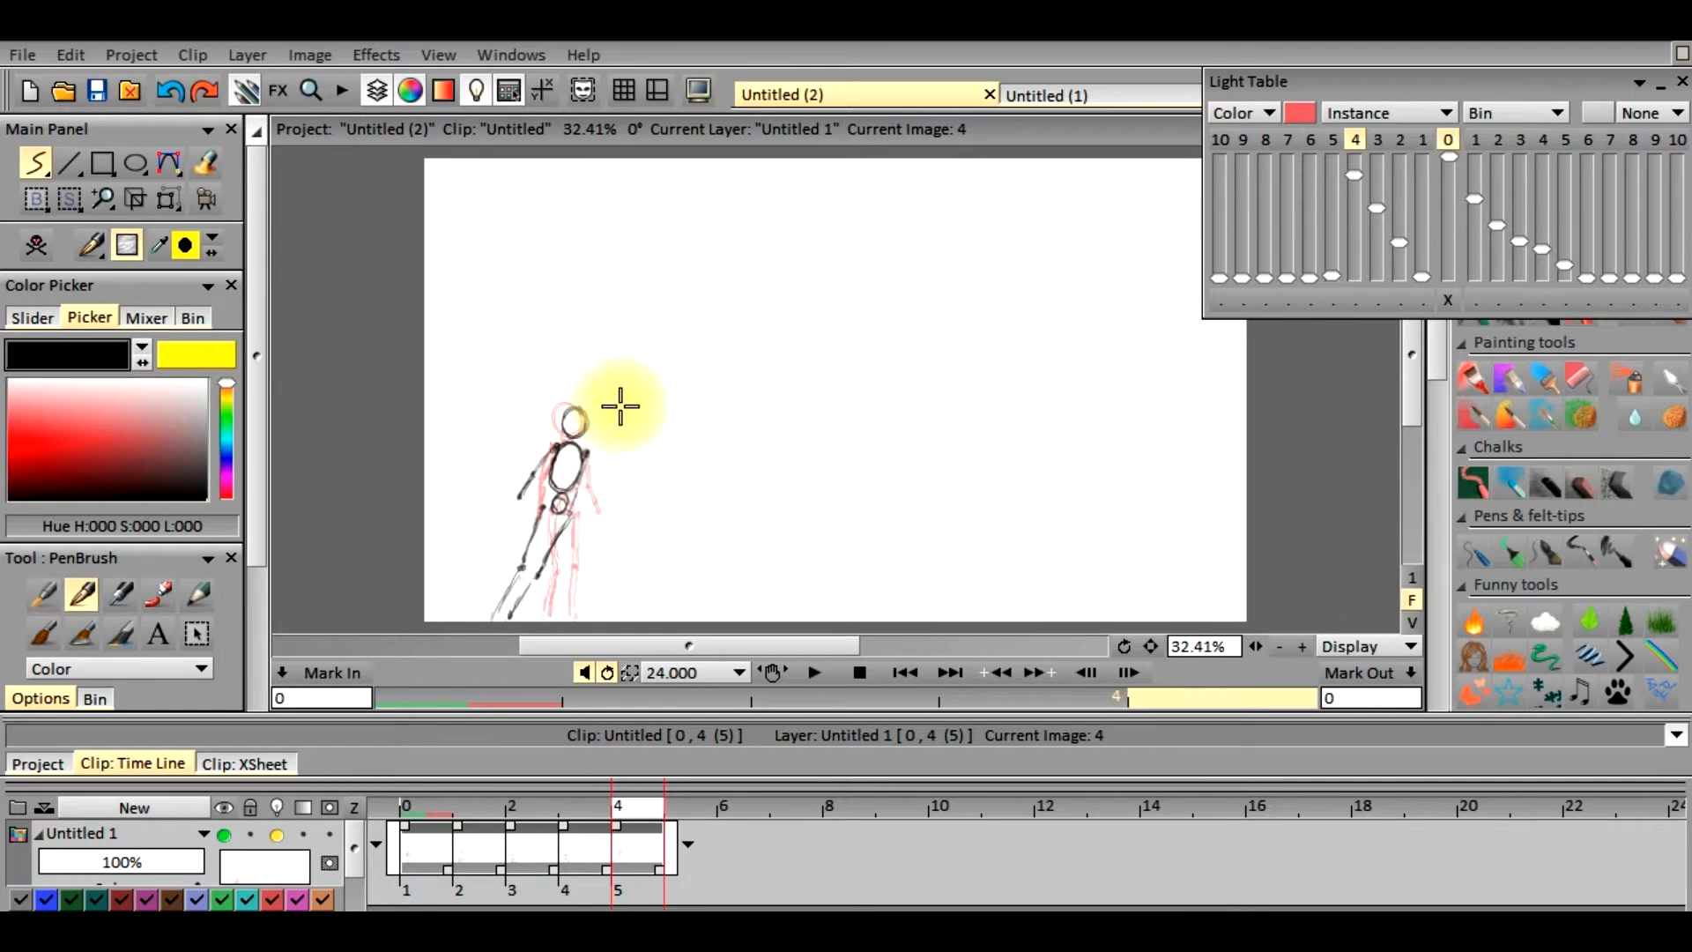
left_click_drag(584, 426, 582, 420)
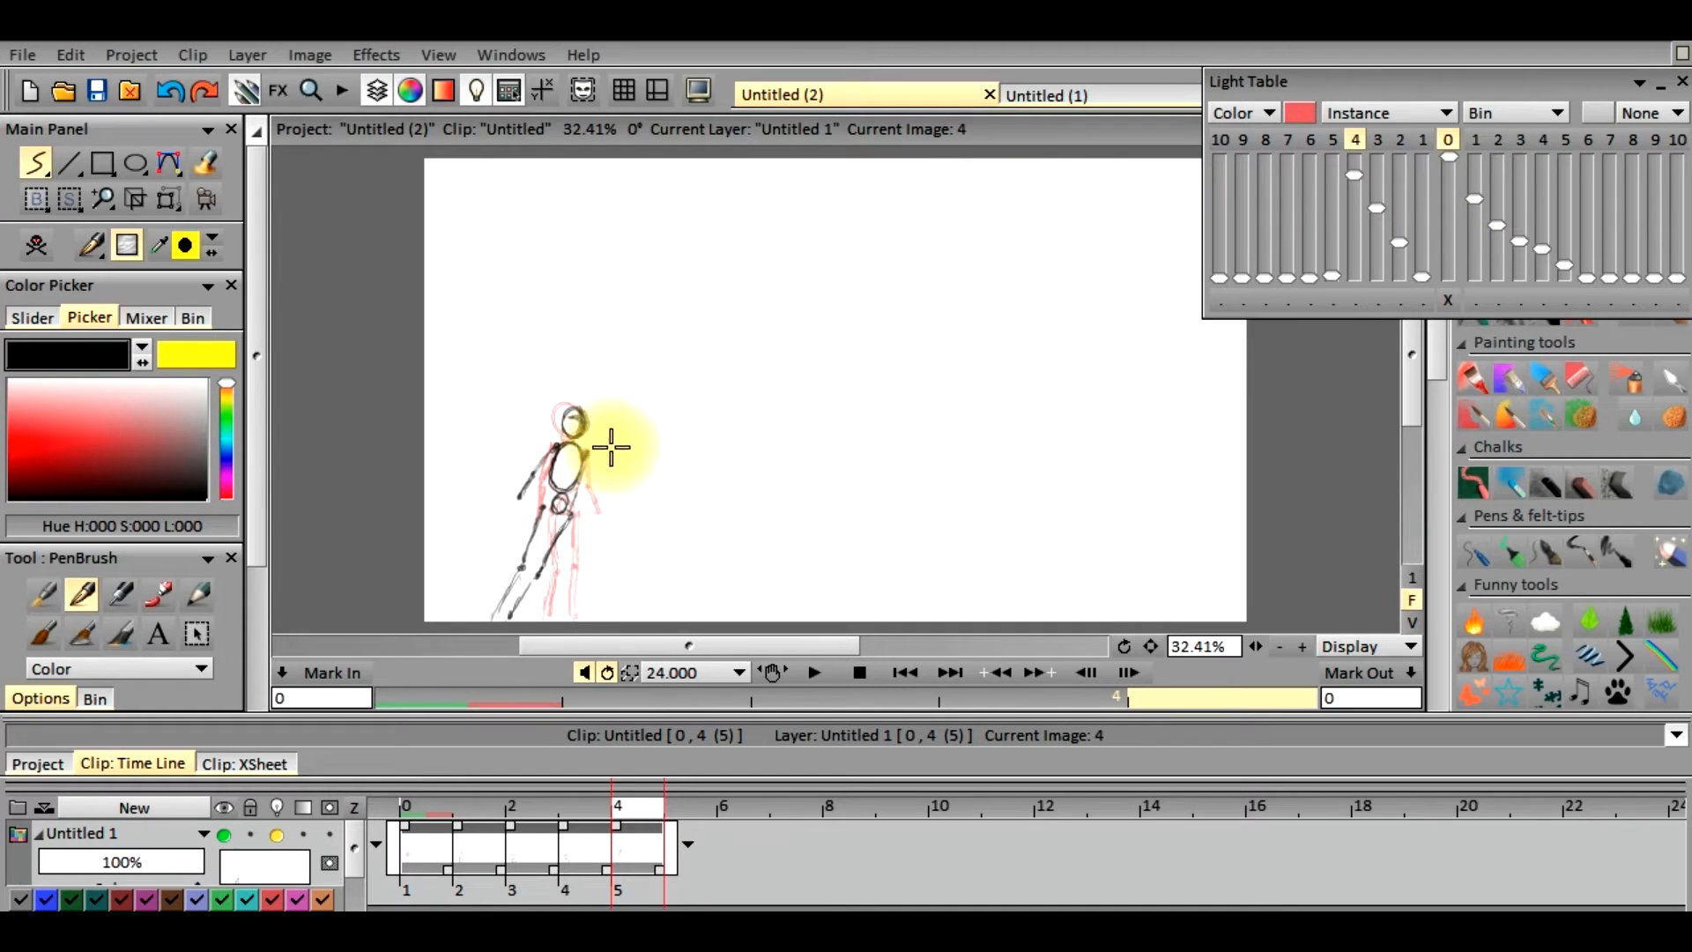
Hide the drawing four frames back on the light table and show the one directly before at nearly full opacity
left_click_drag(1355, 154, 1355, 193)
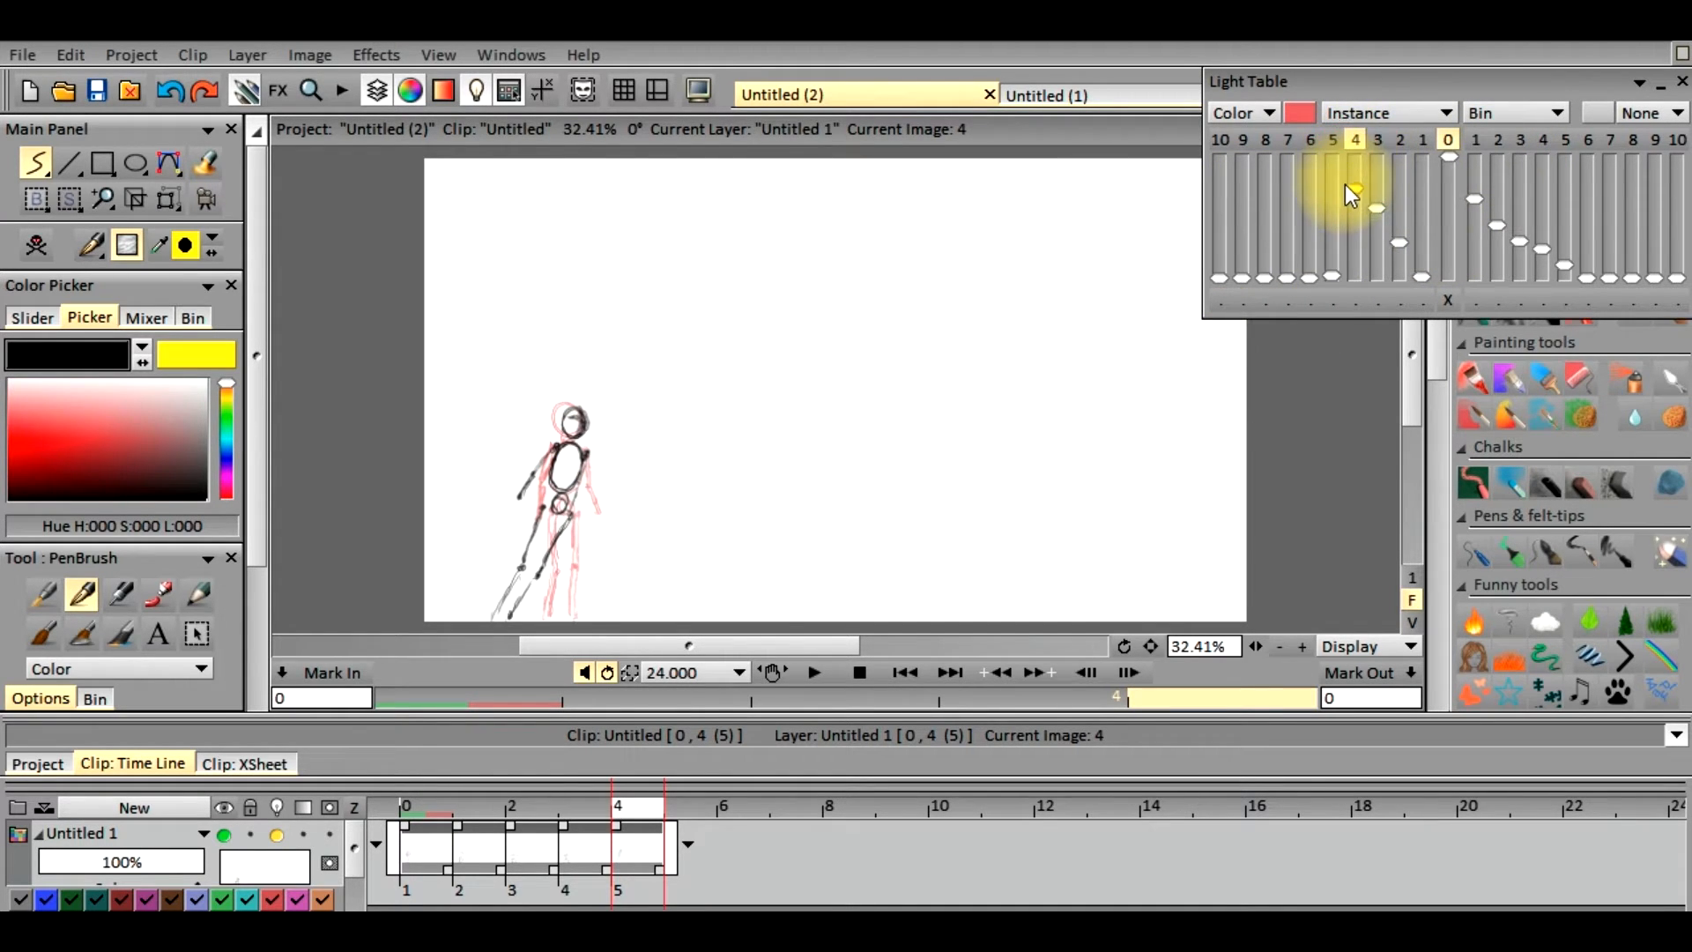
left_click(1355, 141)
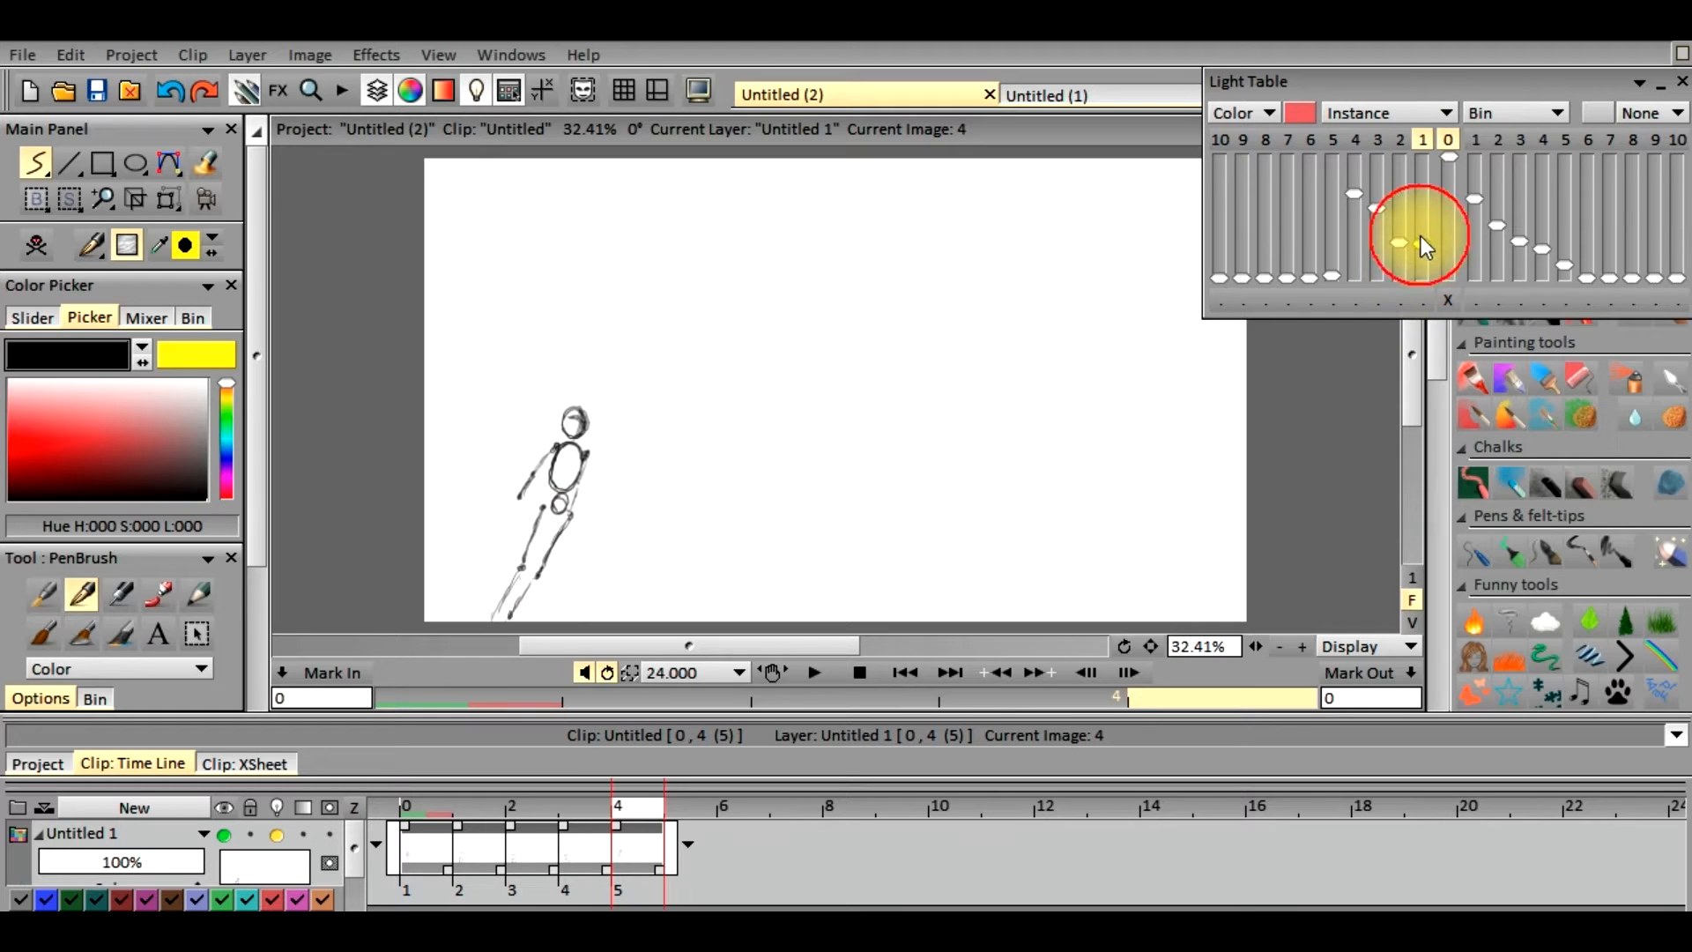
left_click_drag(1422, 187, 1420, 171)
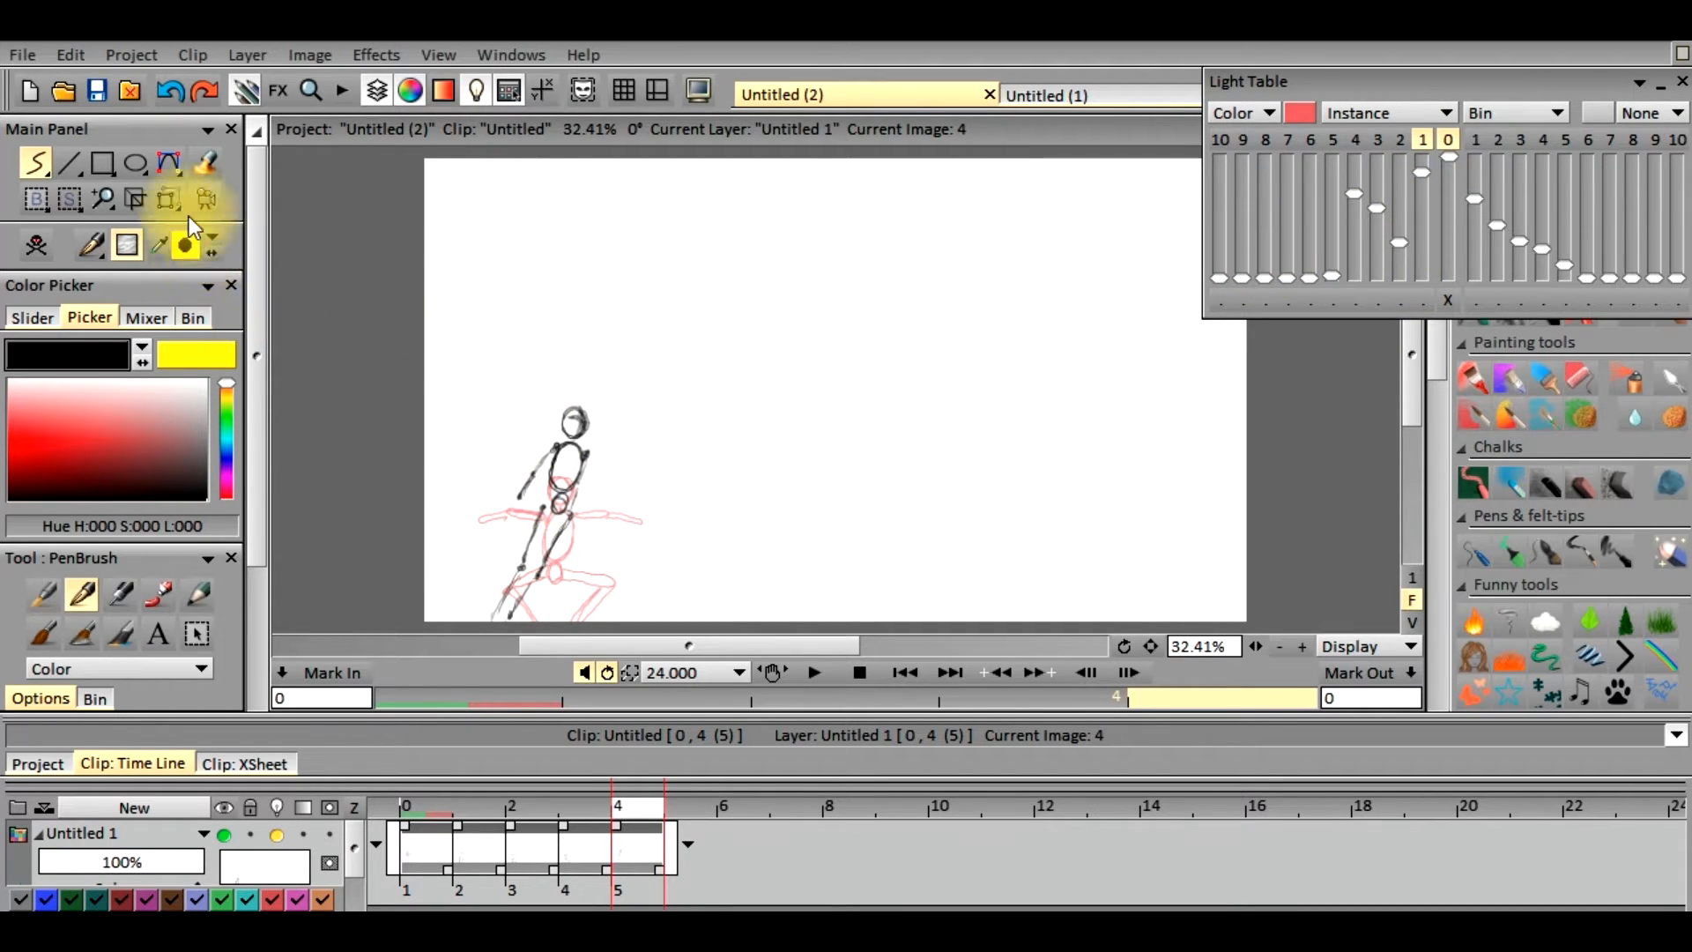
Move the frame 4 figure up and to the right of the crouching pose with Transform, panning 191.32 by -194.40, and apply
left_click(170, 198)
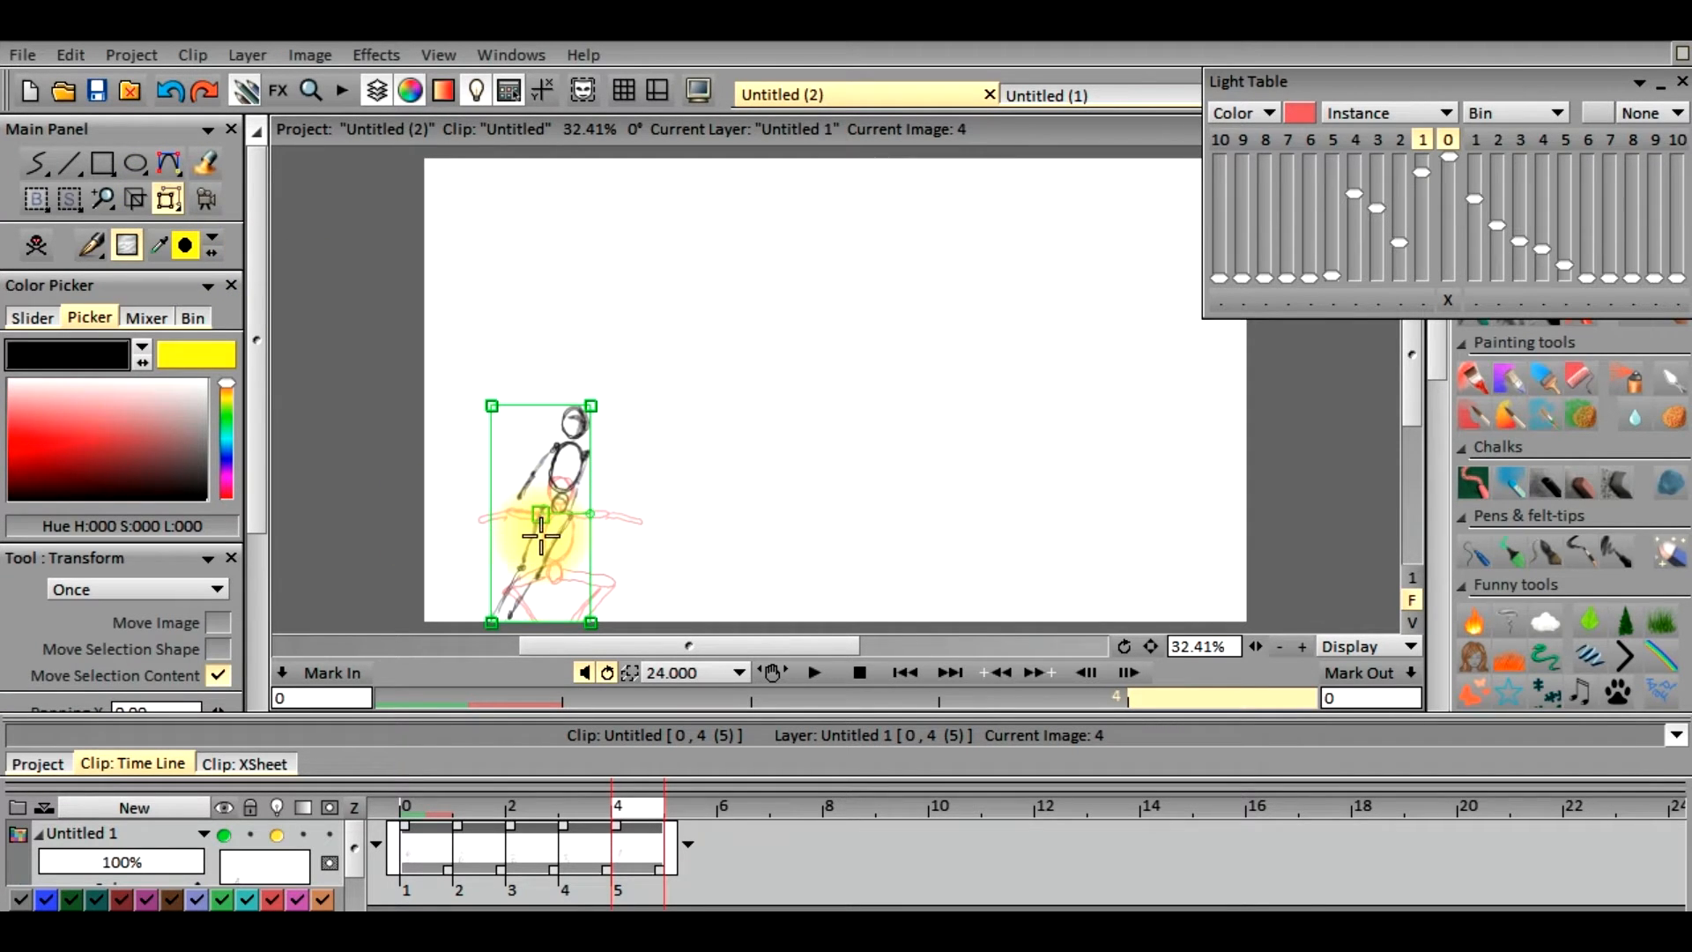
mouse_move(539, 514)
left_mouse_down()
mouse_move(596, 457)
mouse_move(531, 584)
mouse_move(619, 433)
left_mouse_up()
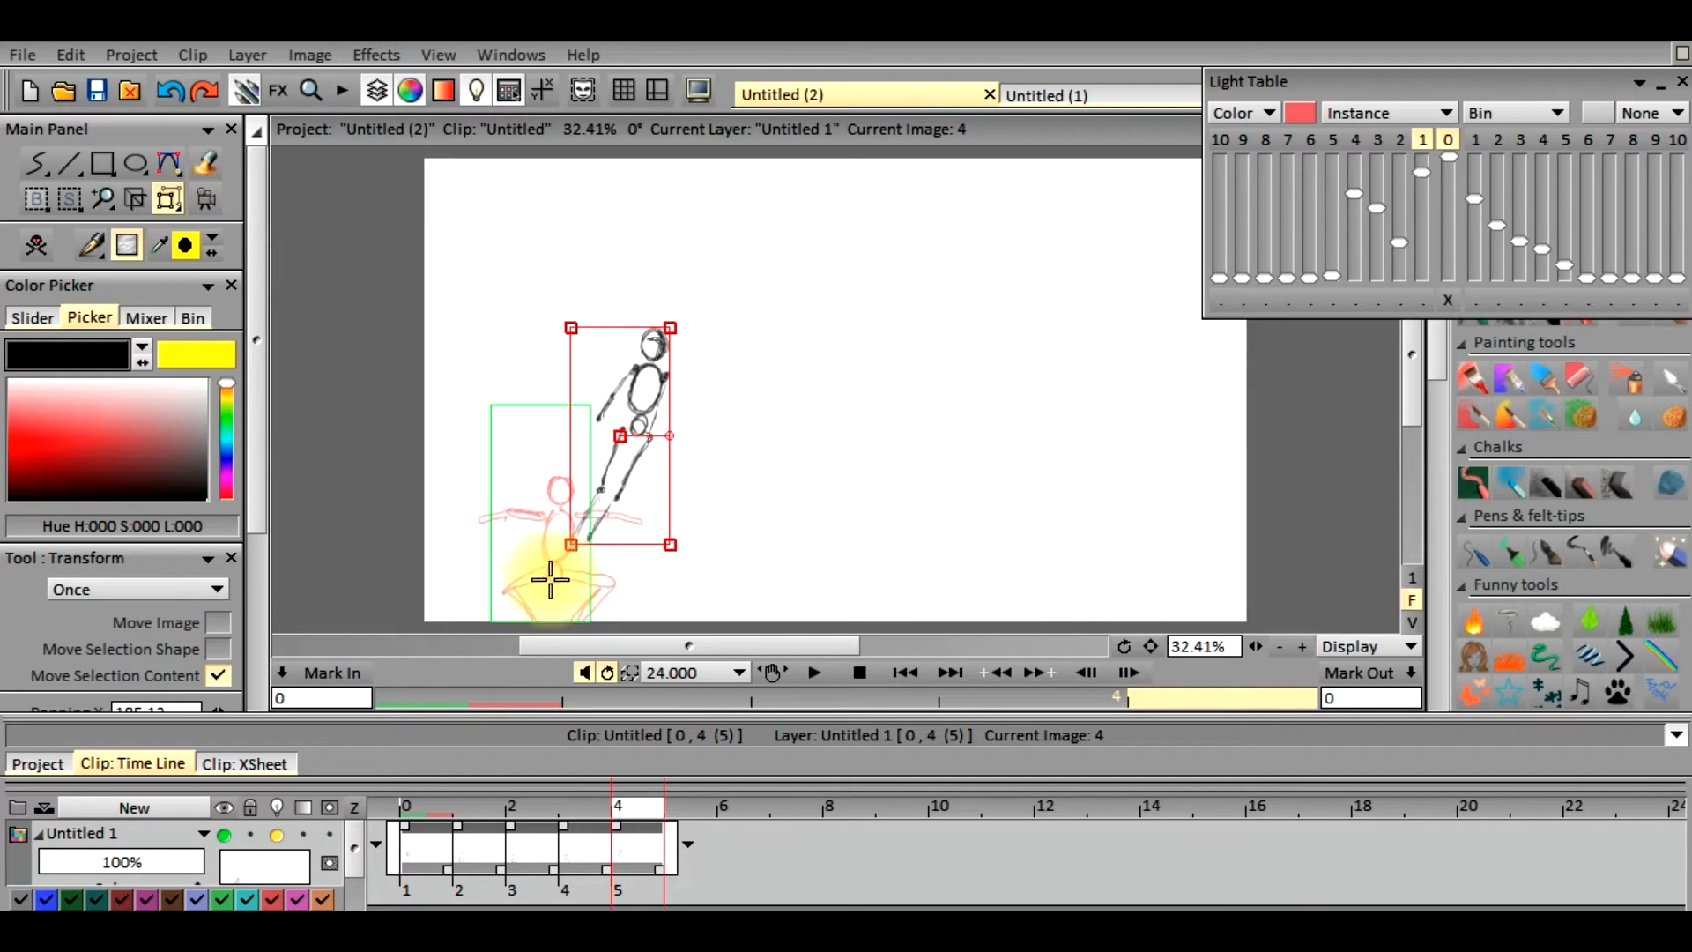
left_click_drag(623, 438, 624, 432)
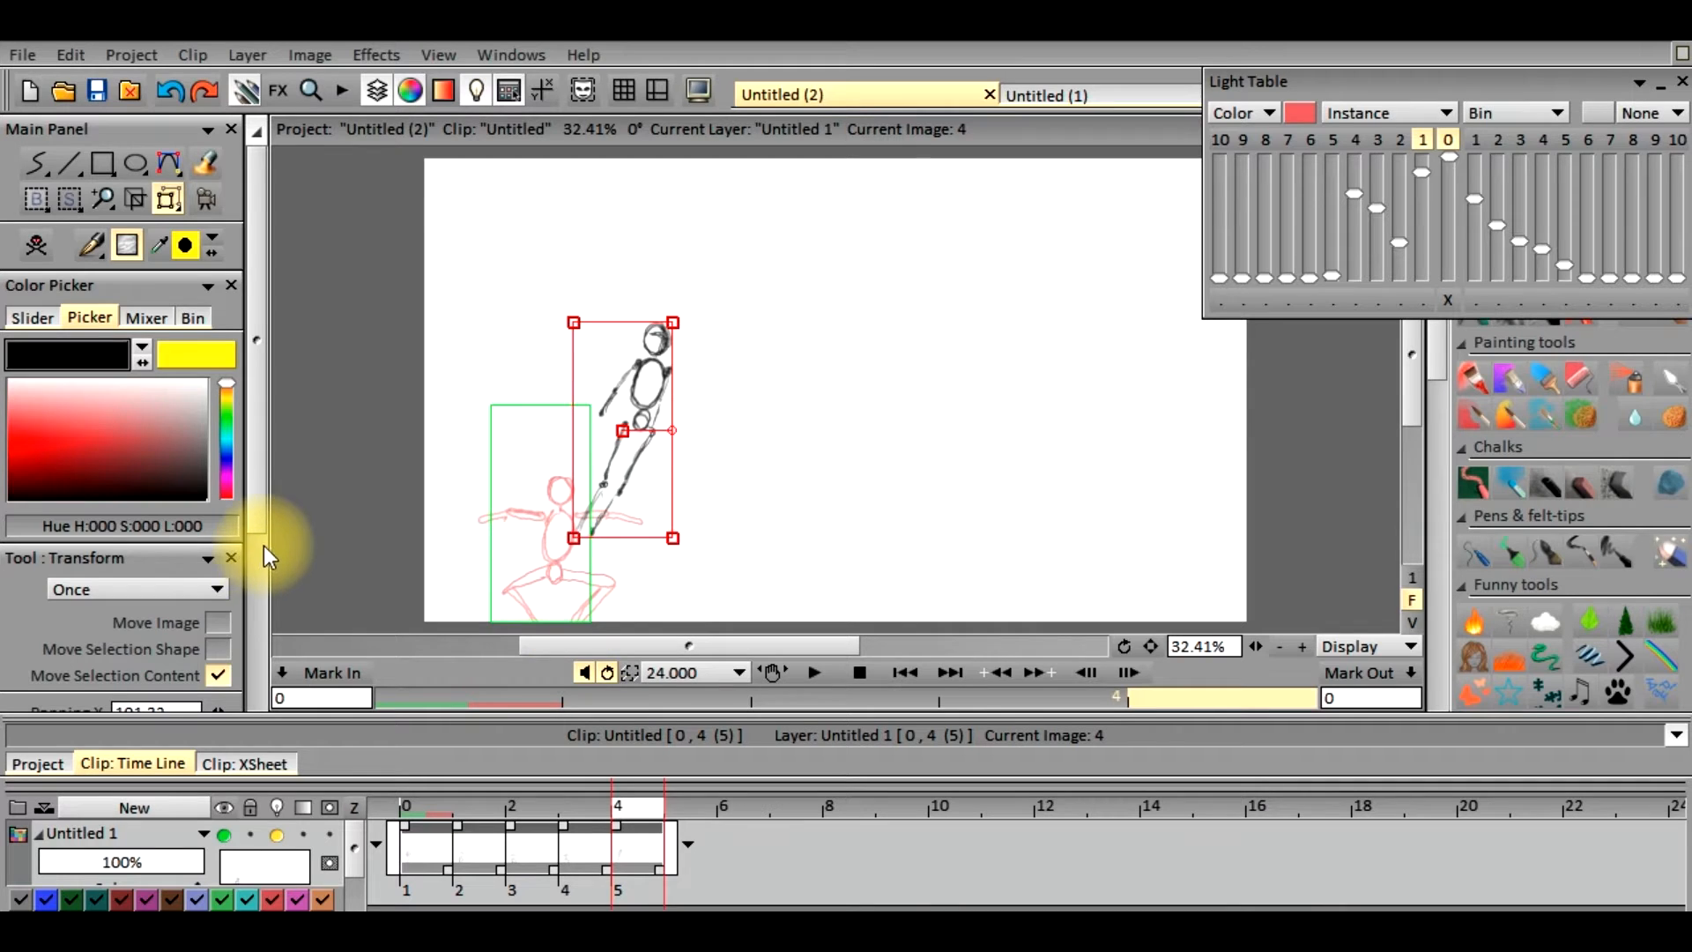
left_click_drag(251, 521, 236, 706)
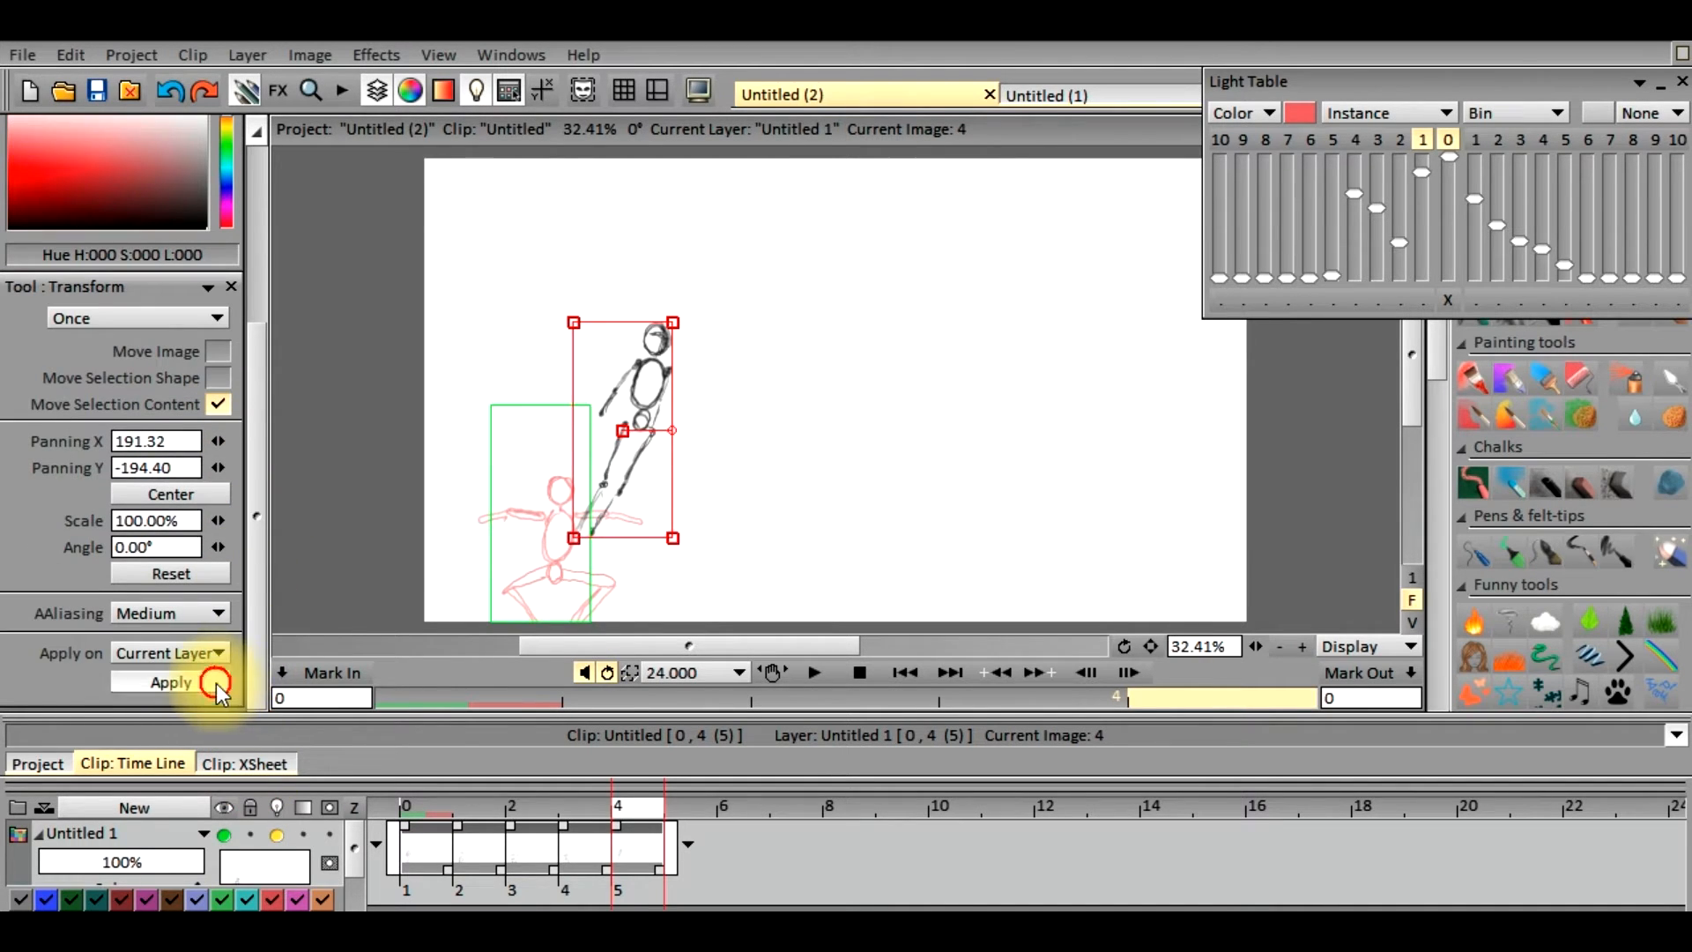
left_click(215, 684)
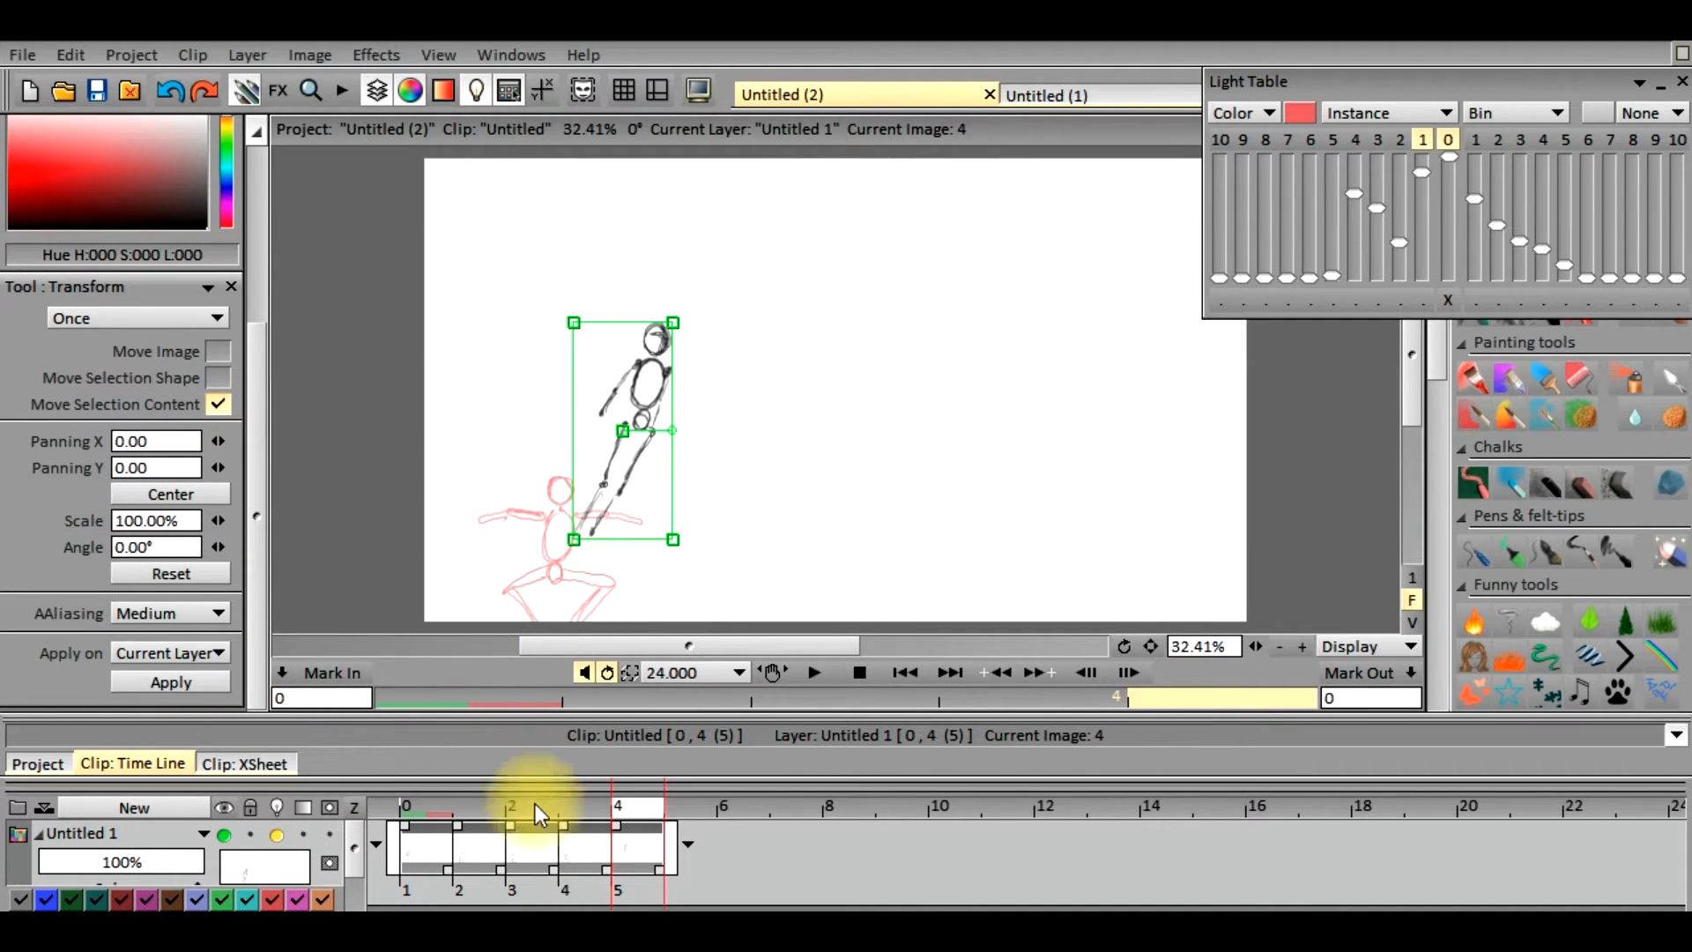
Turn off the light table for layer Untitled 1 and switch back to the freehand drawing tool
left_click(276, 836)
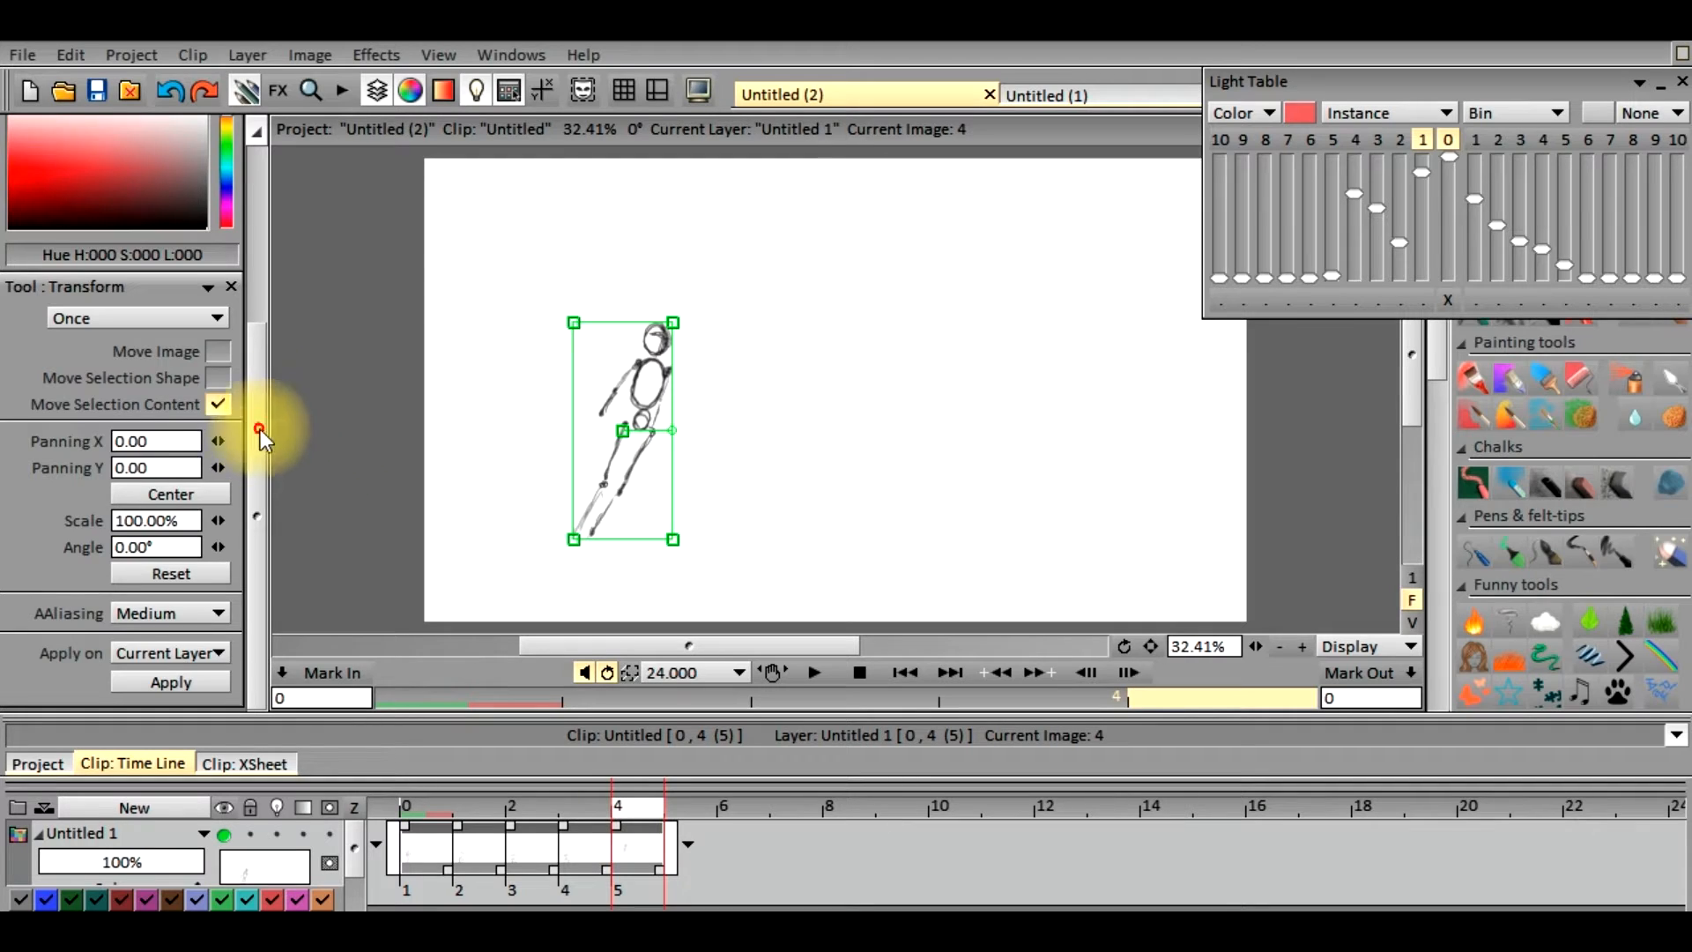
left_click_drag(259, 430, 269, 197)
left_click(35, 159)
left_click(40, 165)
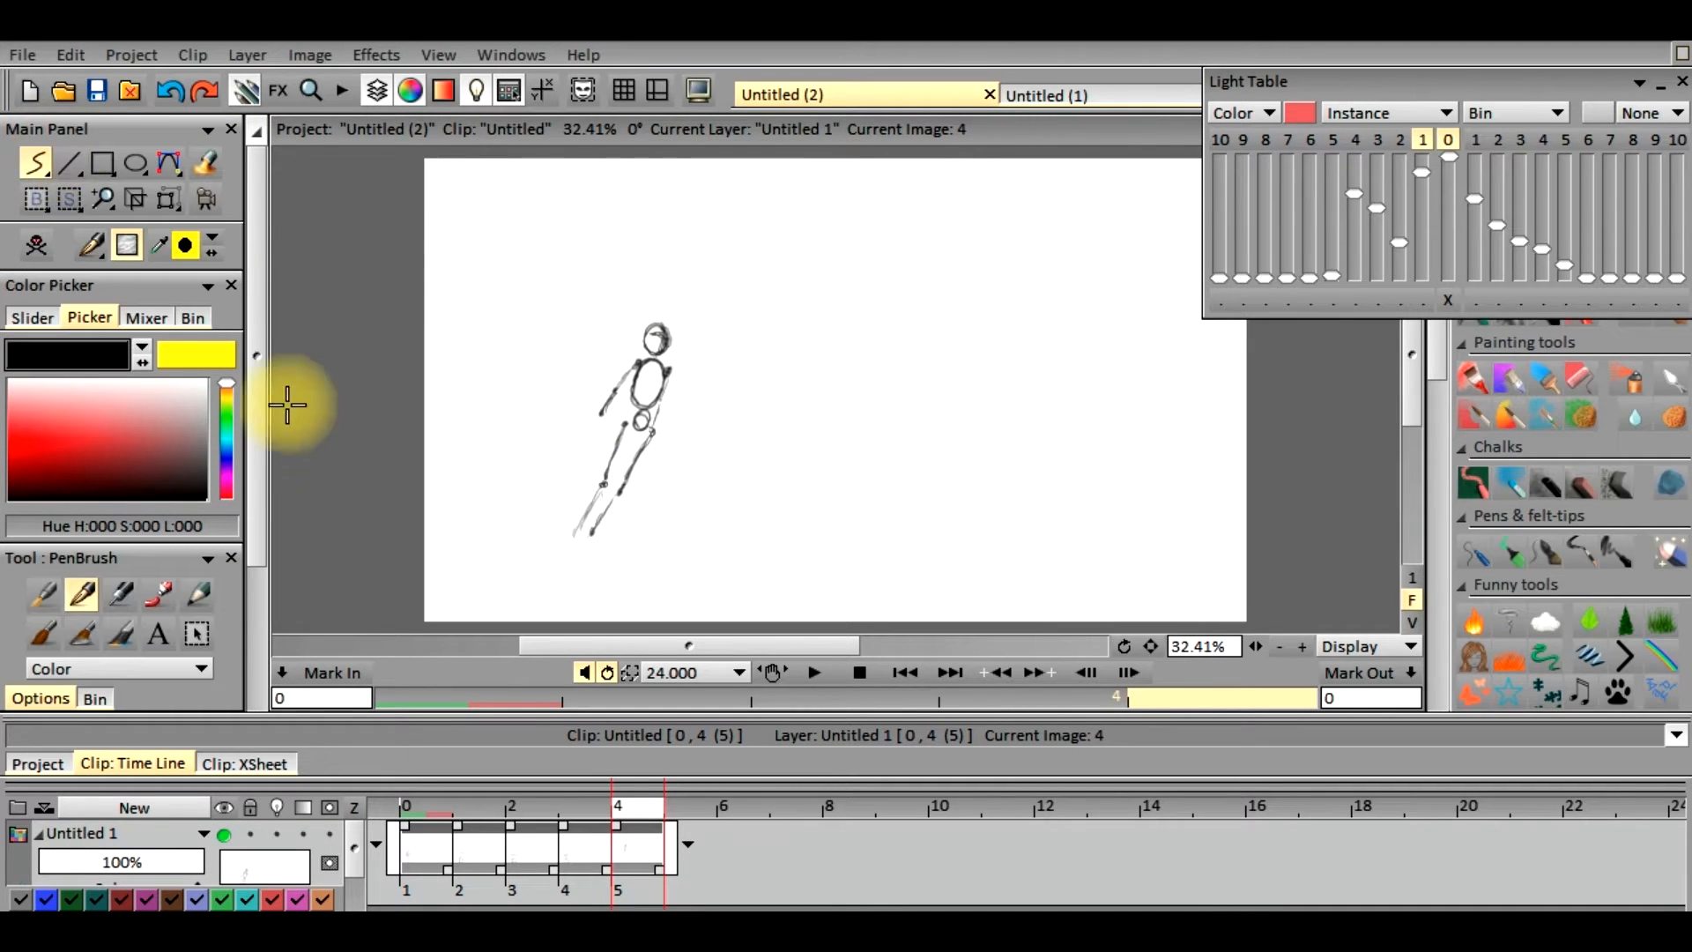
left_click_drag(255, 369, 245, 623)
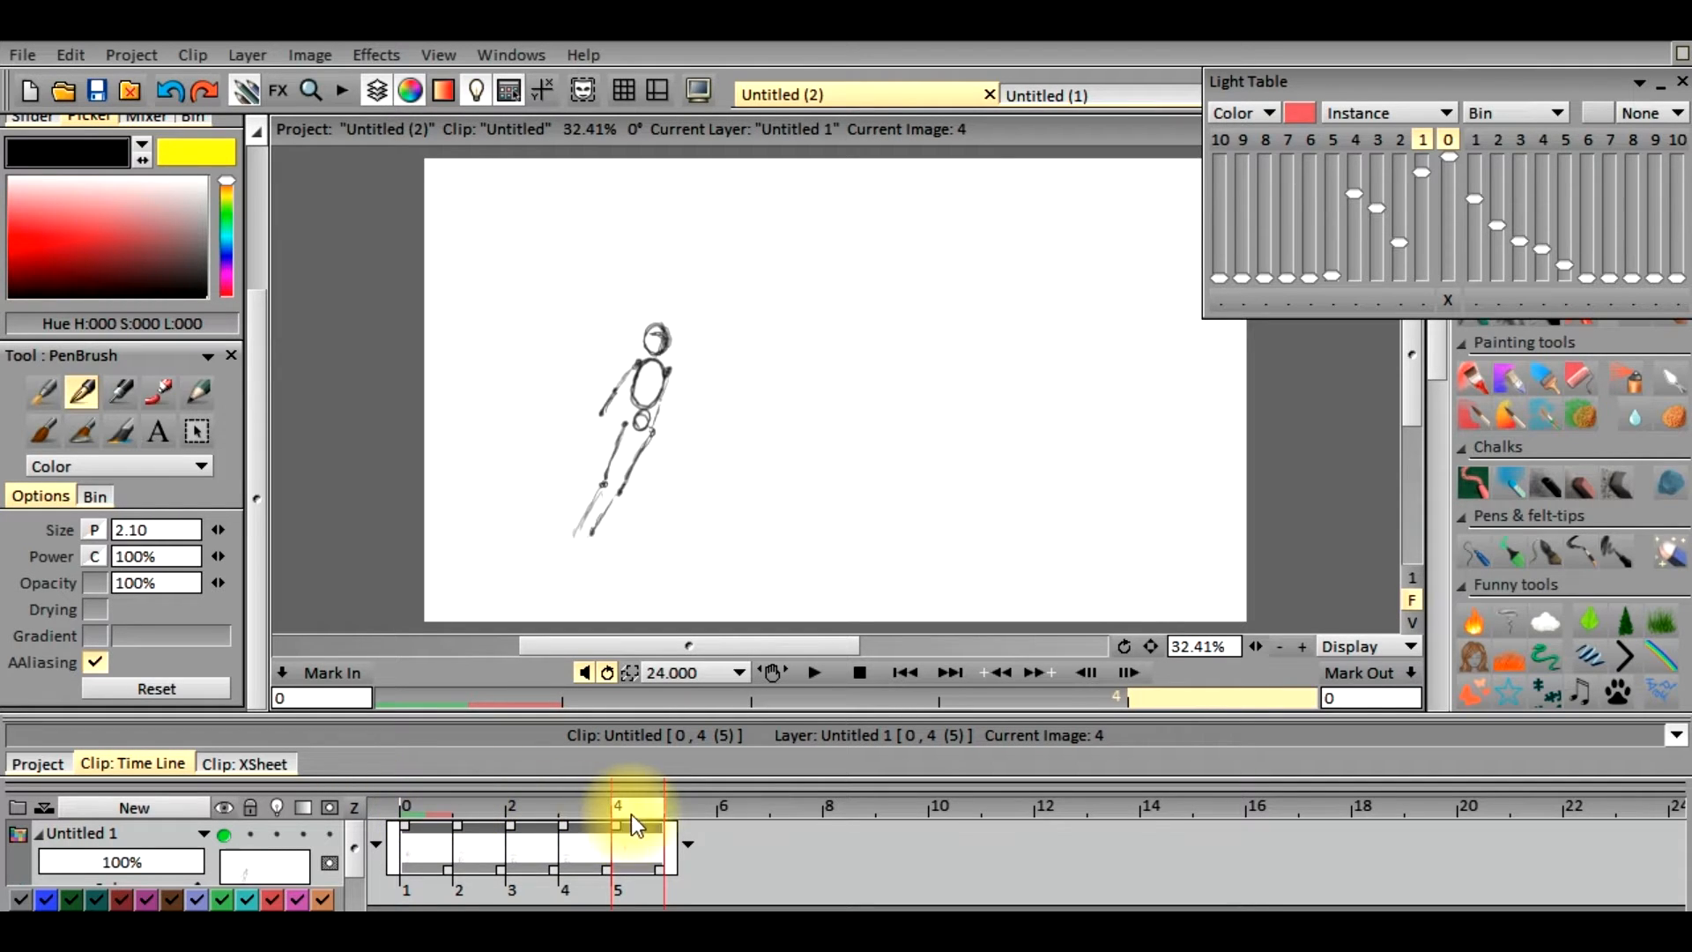
mouse_move(636, 809)
left_mouse_down()
mouse_move(452, 813)
mouse_move(661, 823)
mouse_move(442, 815)
mouse_move(670, 807)
mouse_move(622, 824)
mouse_move(673, 806)
mouse_move(617, 818)
mouse_move(671, 809)
mouse_move(636, 811)
left_mouse_up()
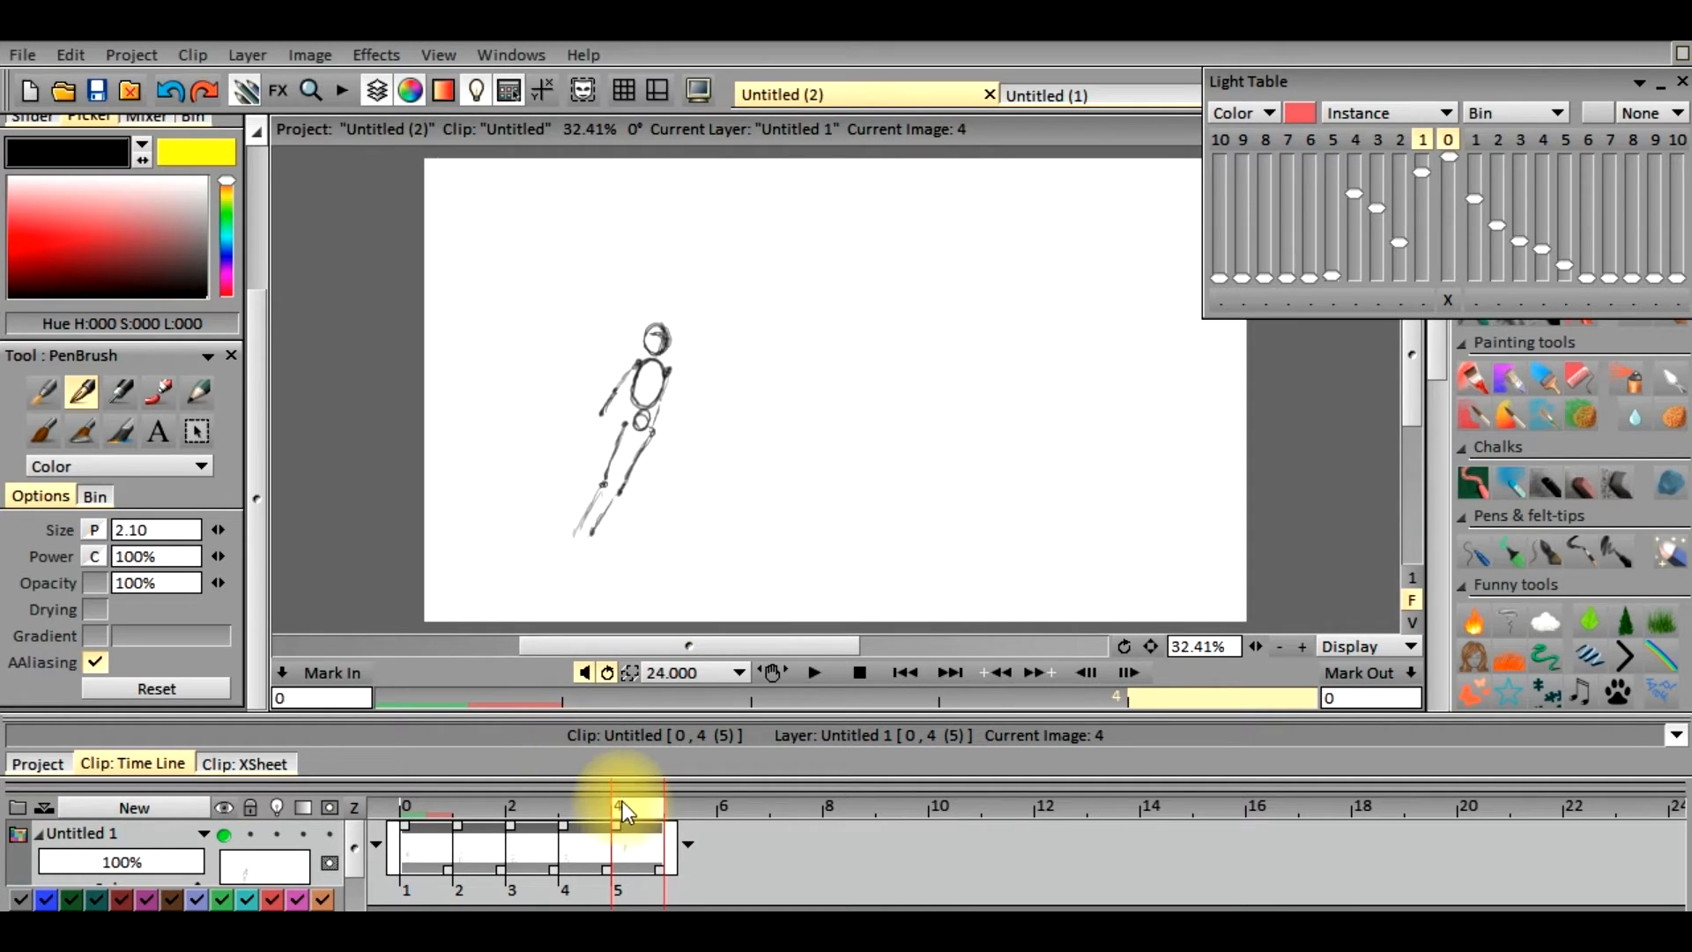
Go to frame 1 and copy its whole figure as a custom brush with a rectangular Cut Brush selection
mouse_move(636, 807)
left_mouse_down()
mouse_move(442, 819)
mouse_move(559, 827)
mouse_move(437, 821)
mouse_move(557, 831)
mouse_move(442, 827)
mouse_move(460, 825)
left_mouse_up()
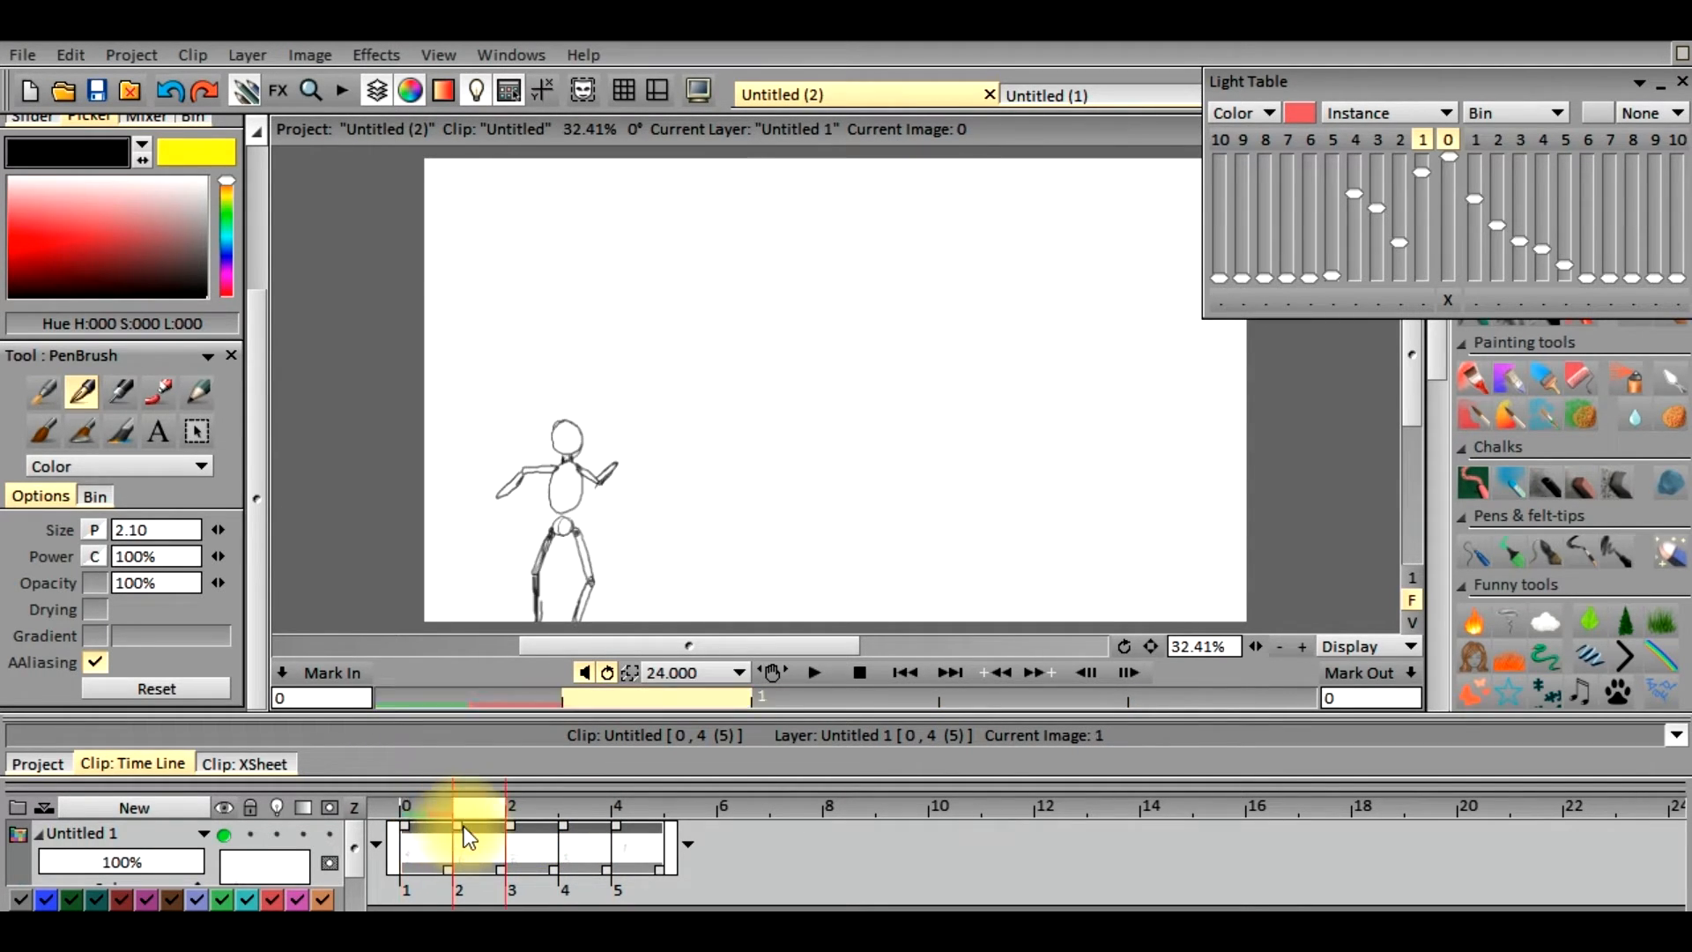
left_click_drag(256, 416, 254, 265)
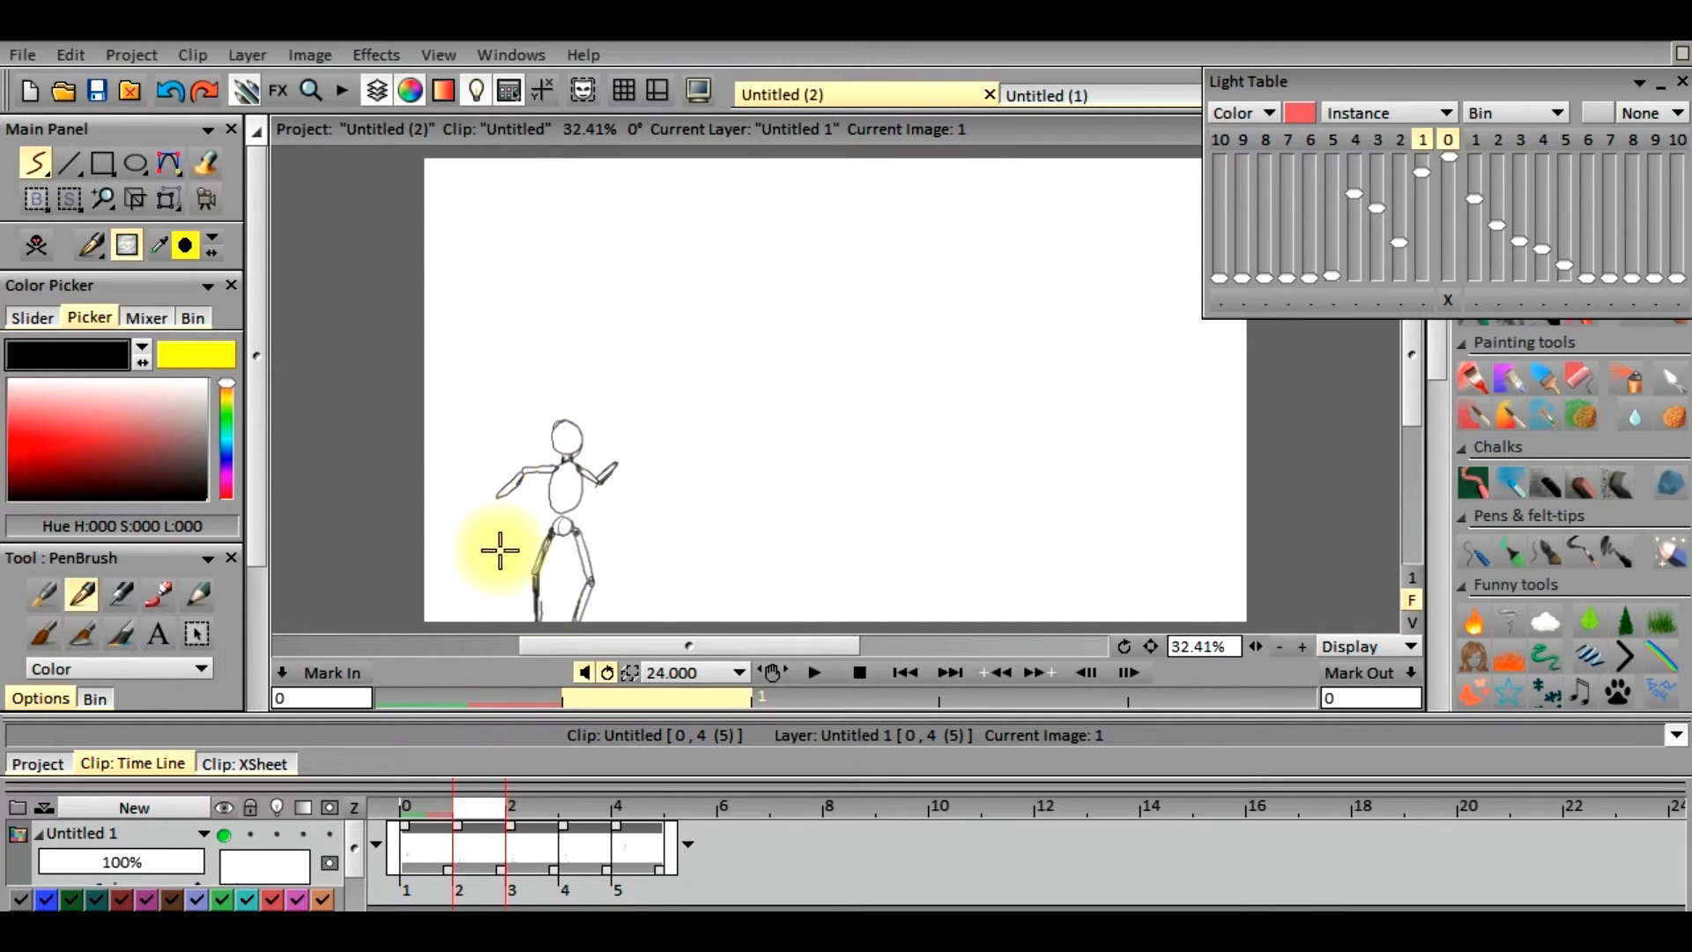
left_click(37, 199)
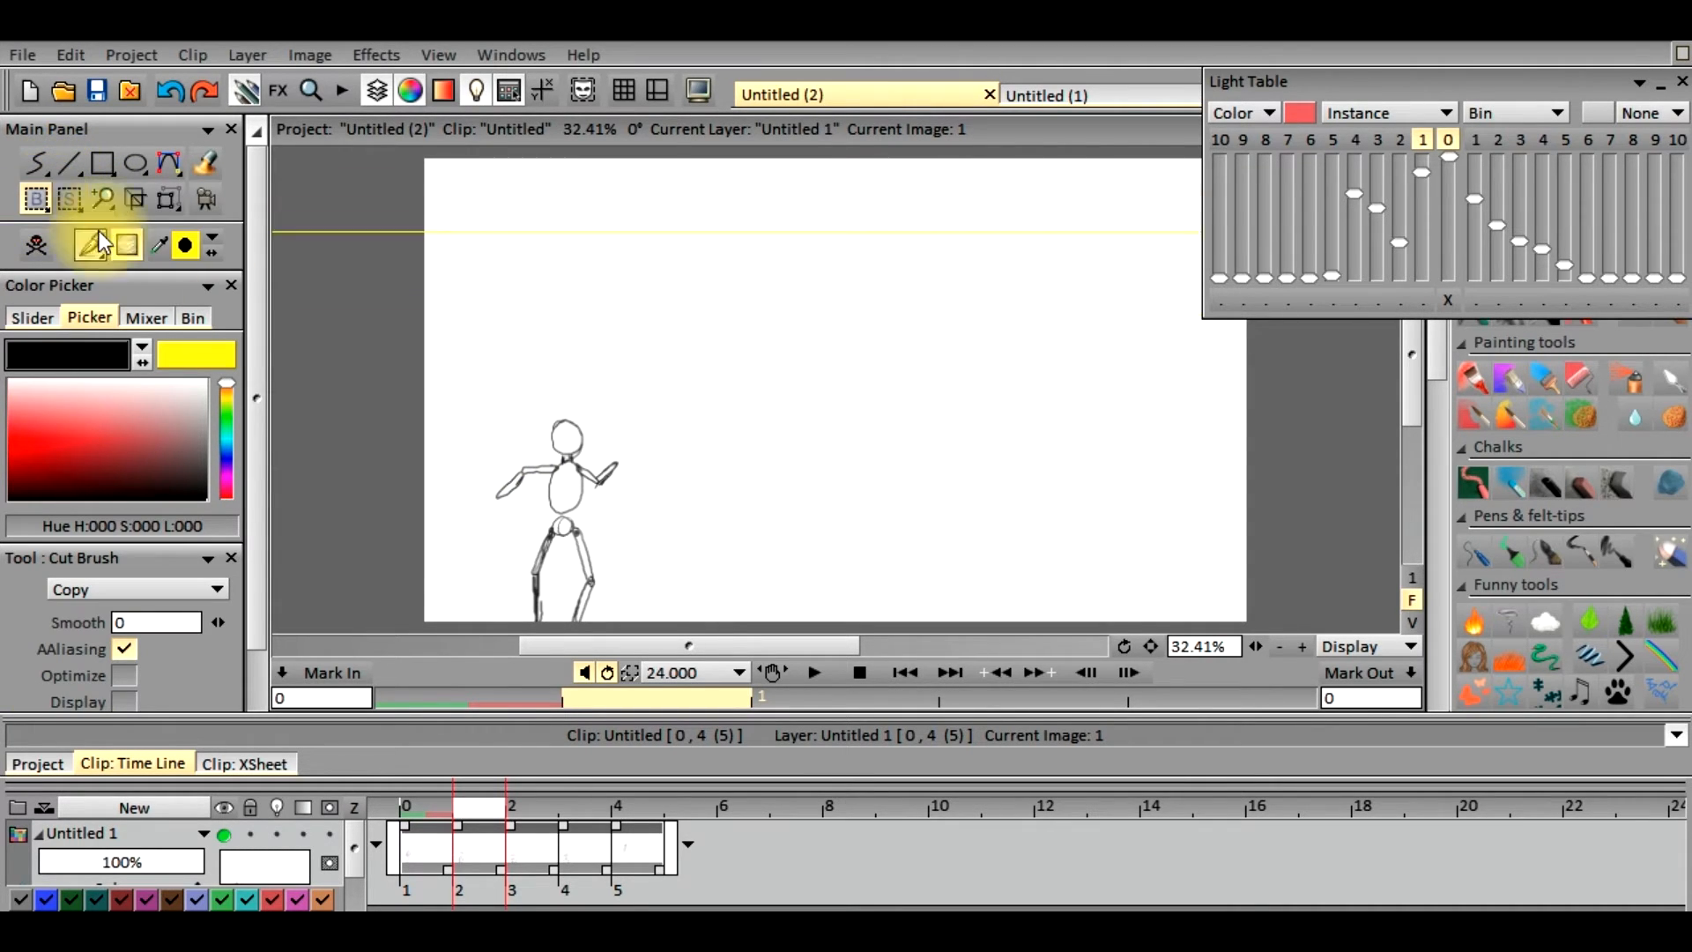
mouse_move(475, 394)
left_mouse_down()
mouse_move(491, 484)
mouse_move(629, 640)
left_mouse_up()
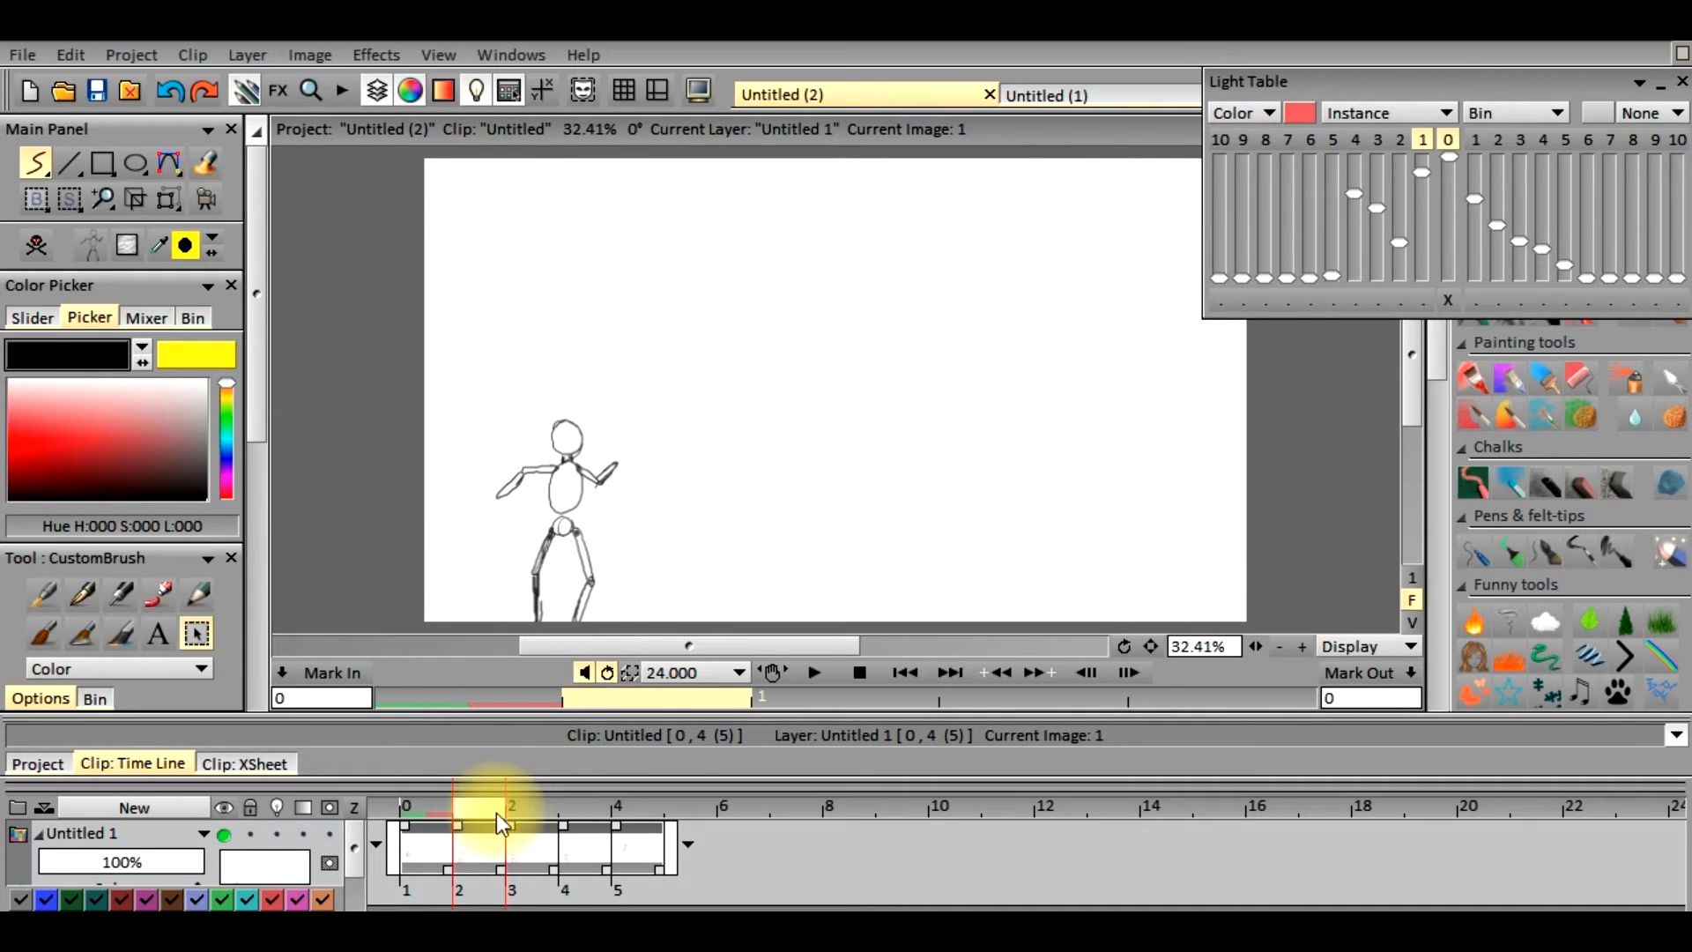
Go to frame 10 and stamp the copied figure once right of the canvas centre
left_click(509, 806)
left_click_drag(510, 806, 679, 798)
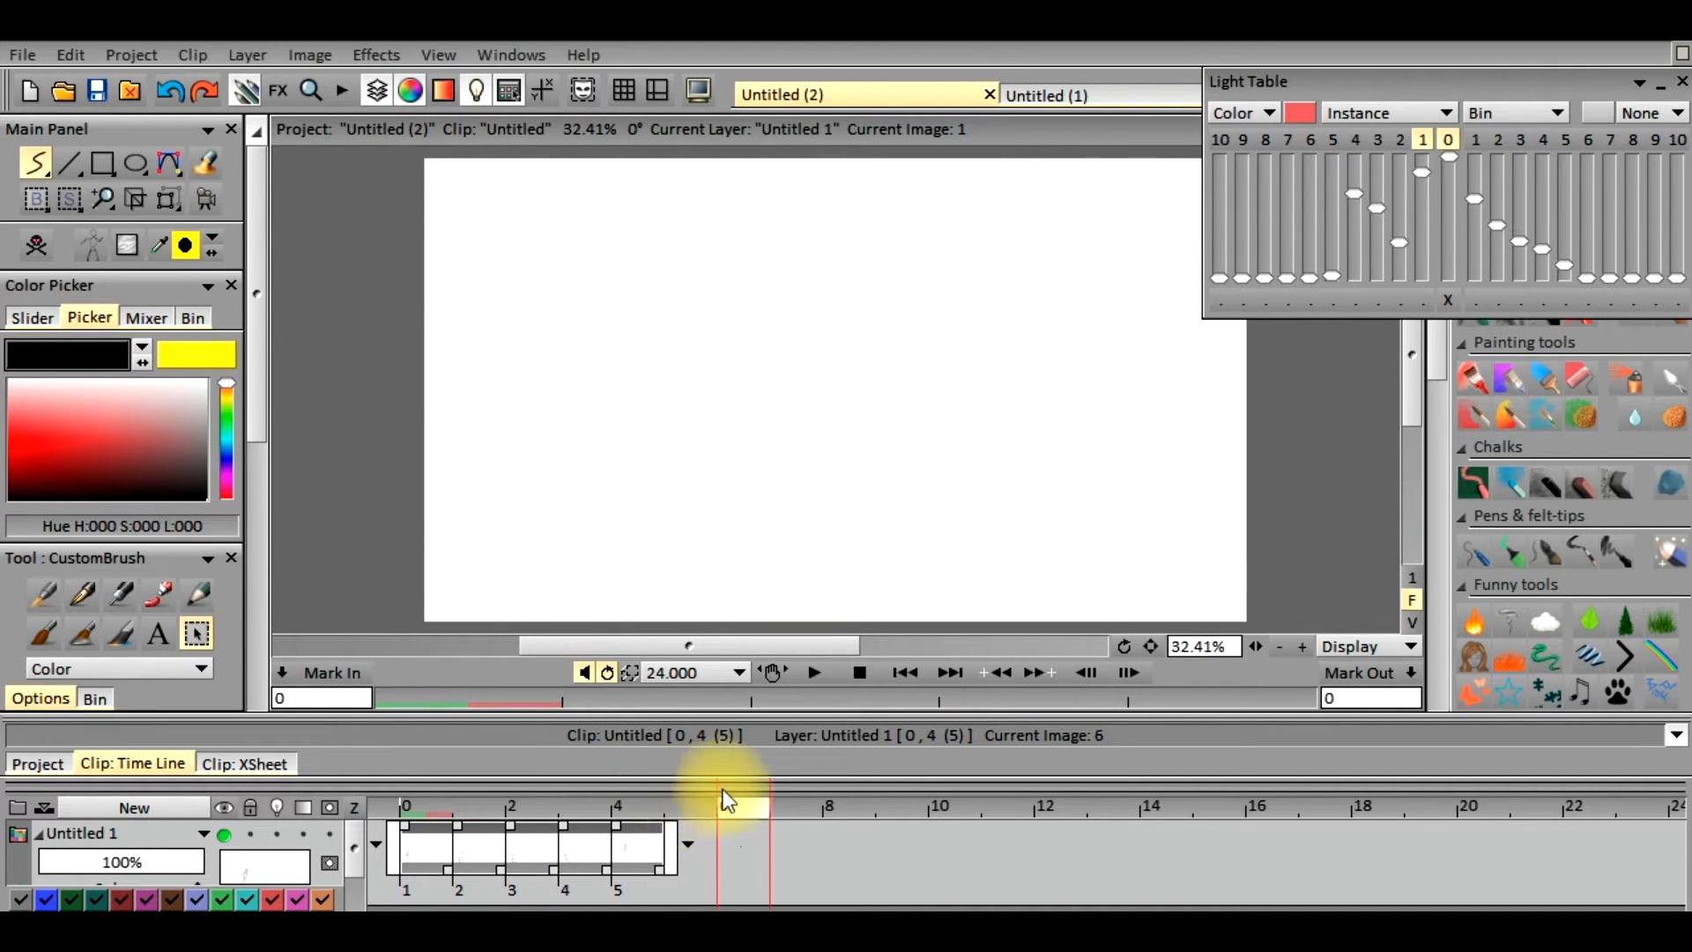
left_click_drag(892, 808, 943, 809)
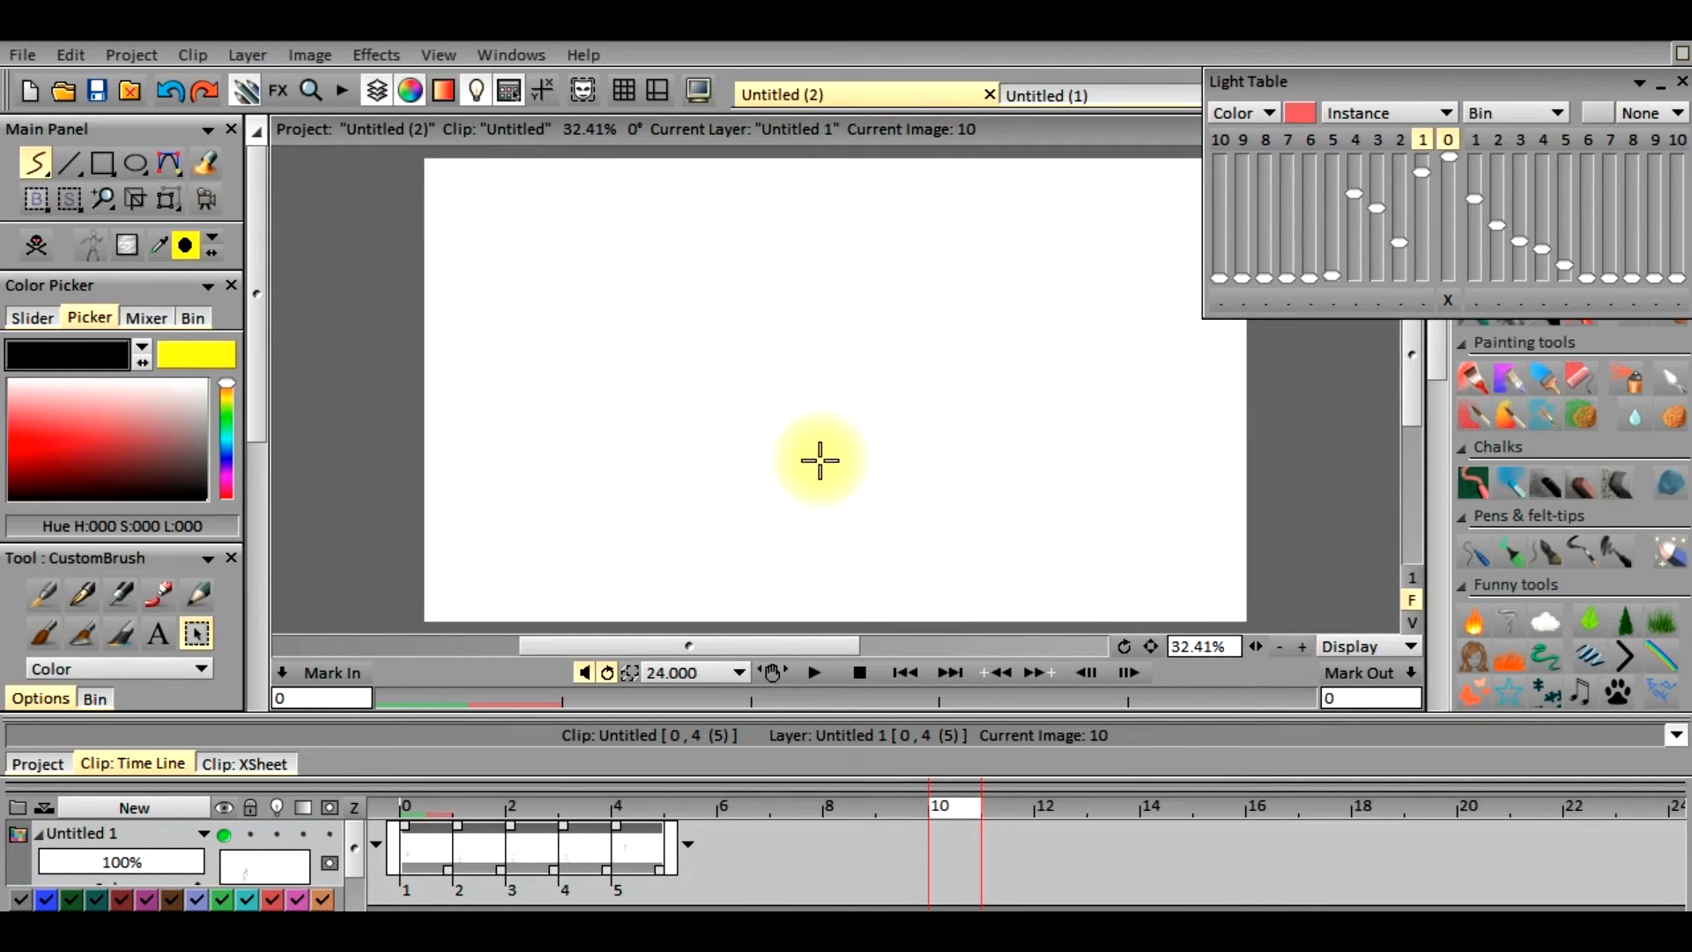
left_click(893, 428)
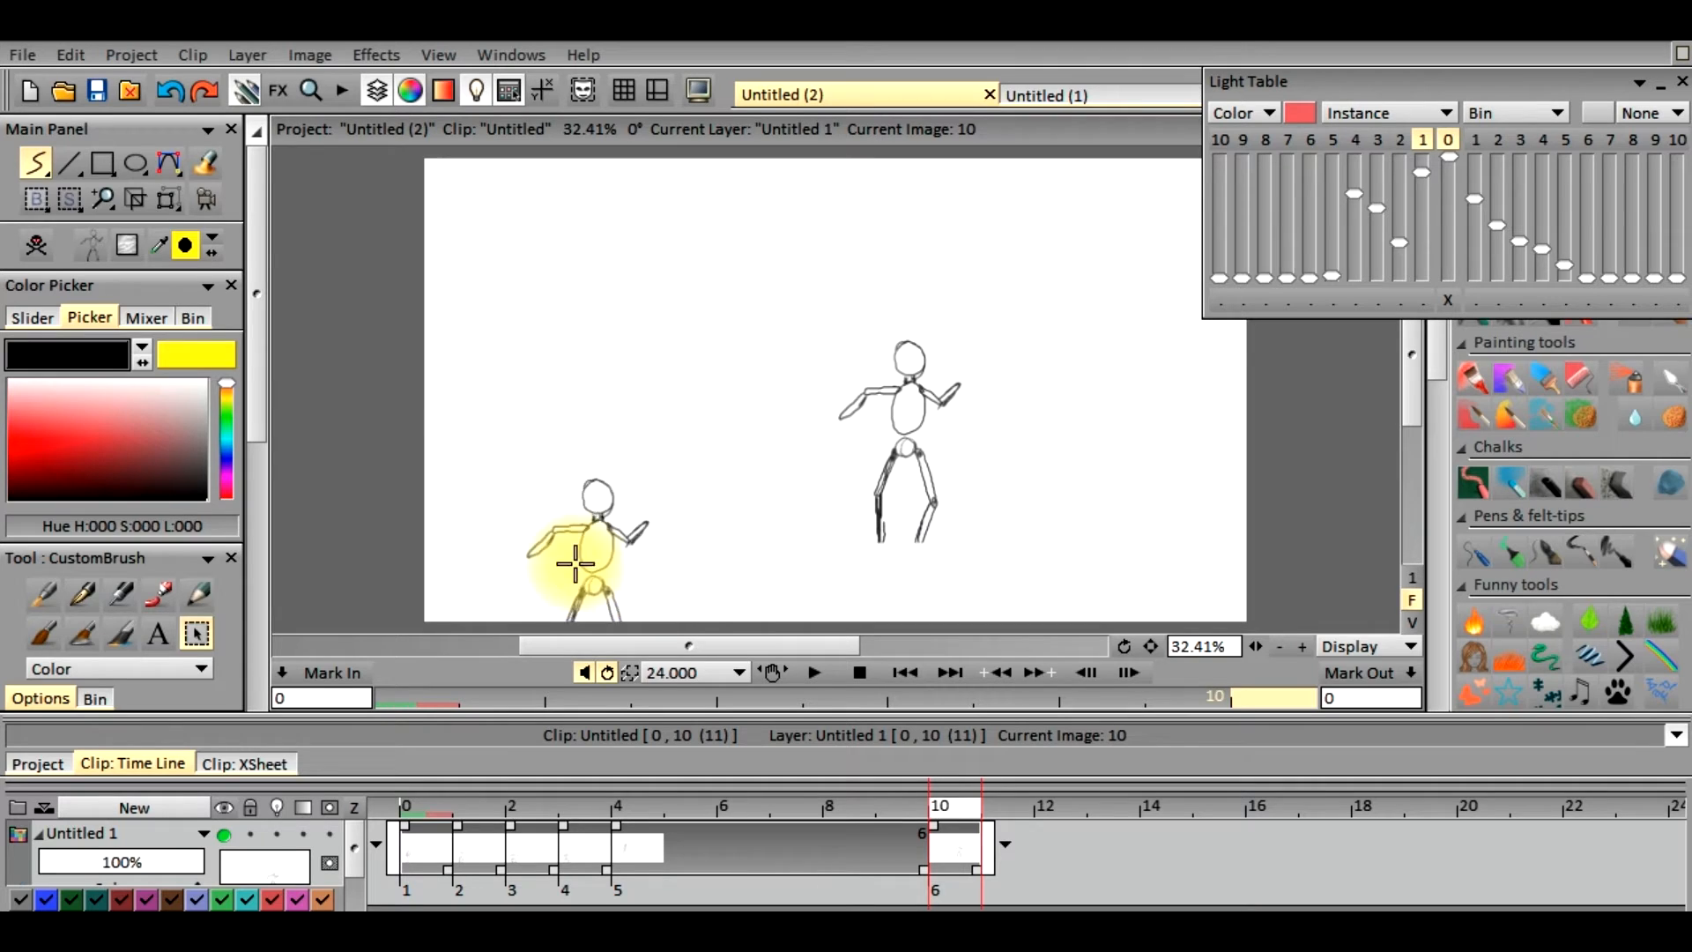
Move the frame 10 figure down to the canvas's bottom edge with Transform, turn on layer Untitled 1's light table, adjust the position slightly left and apply
left_click(168, 202)
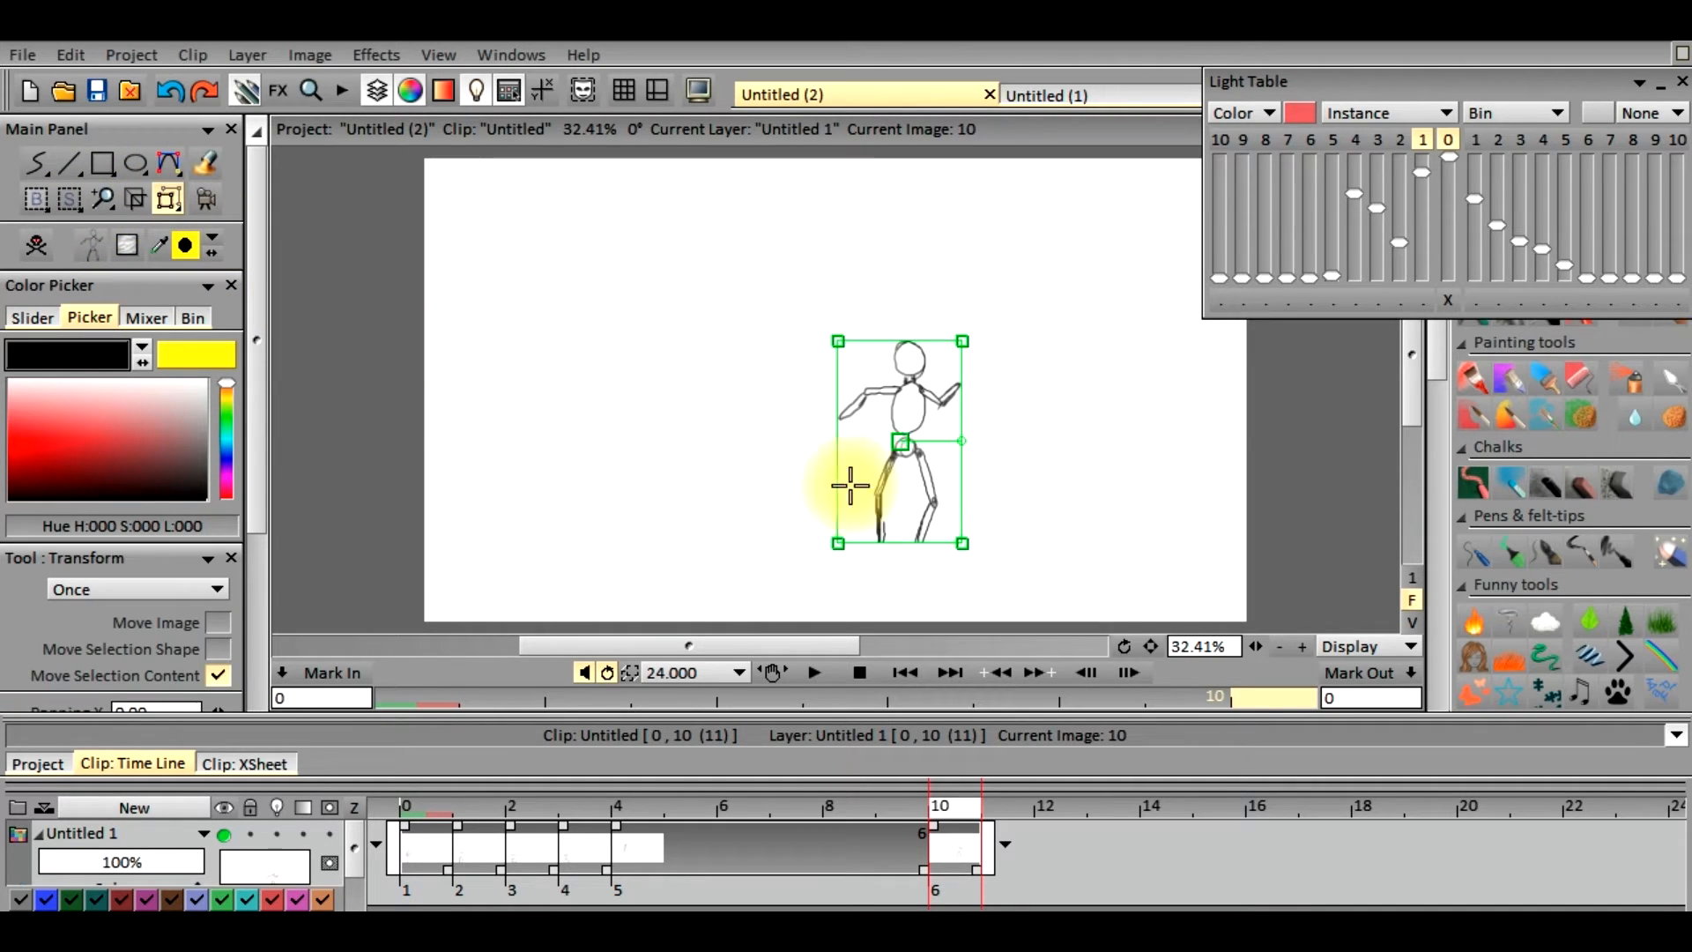
left_click_drag(898, 440, 911, 524)
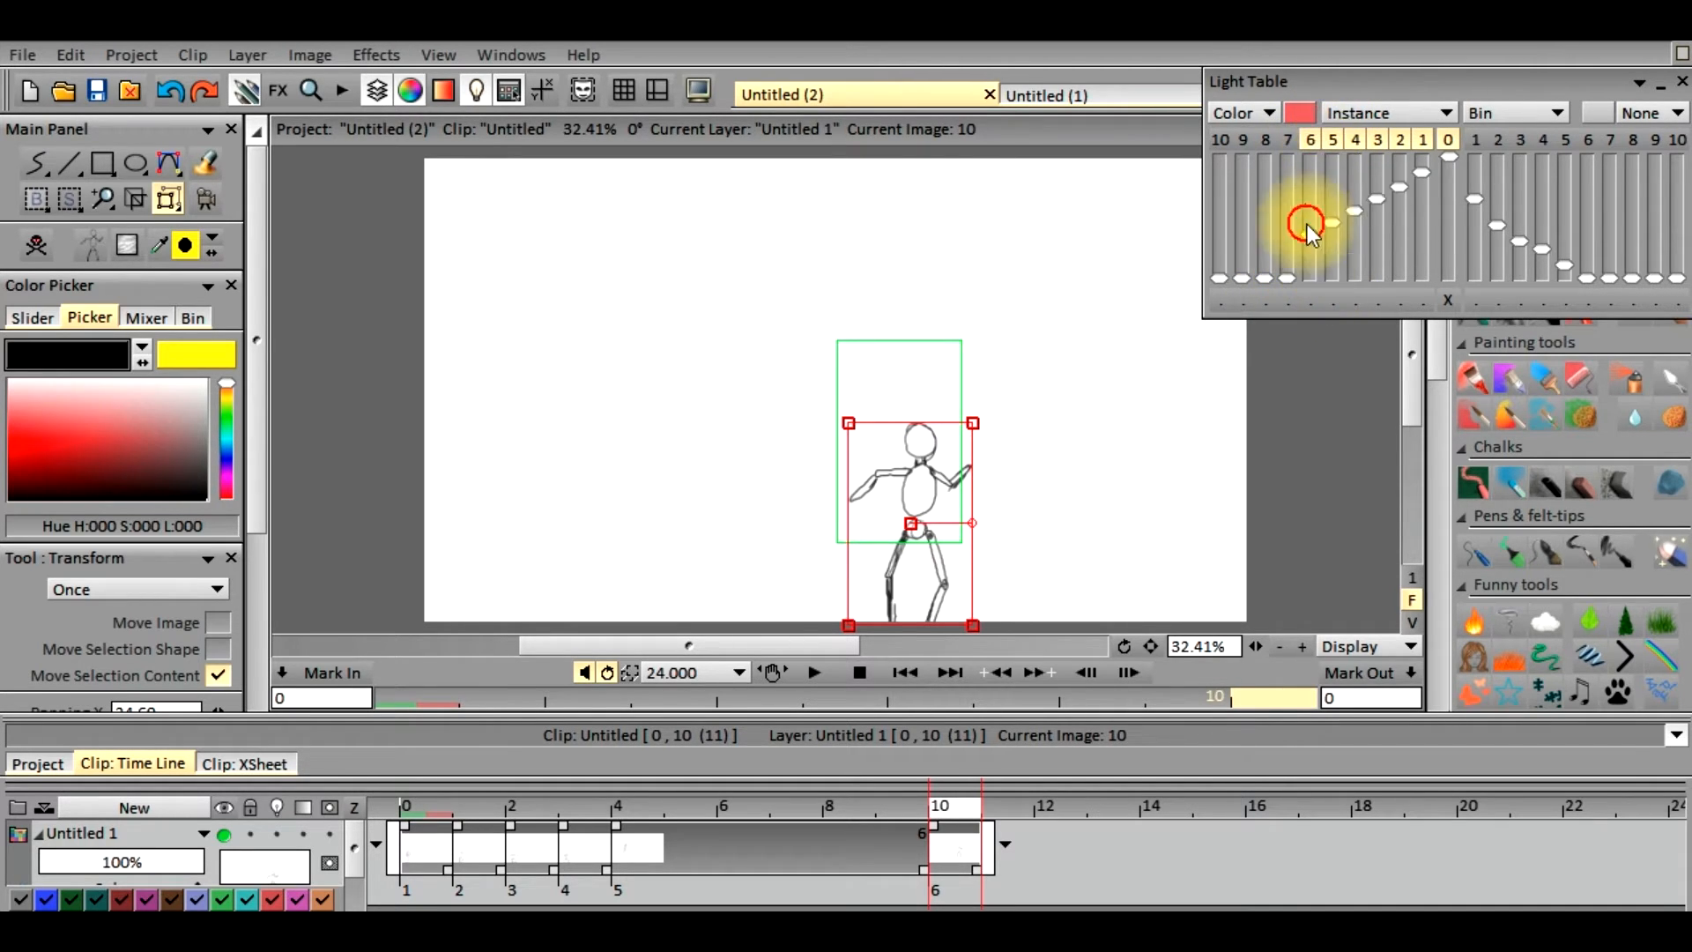
left_click(277, 834)
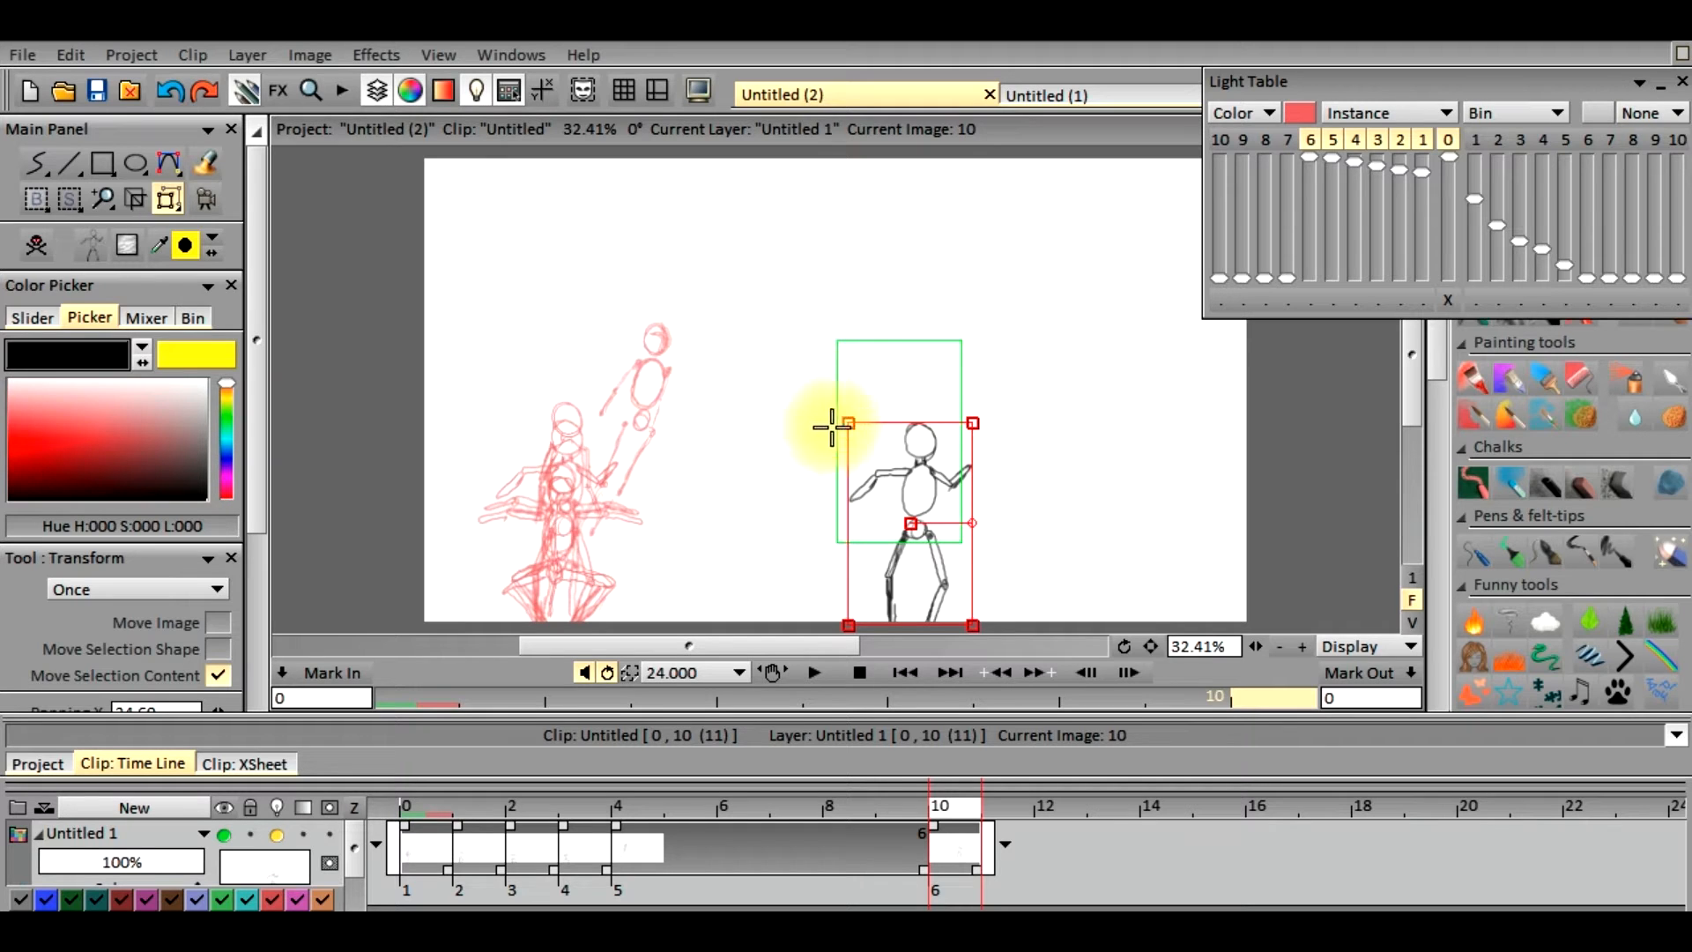
mouse_move(901, 520)
left_mouse_down()
mouse_move(889, 505)
mouse_move(872, 526)
left_mouse_up()
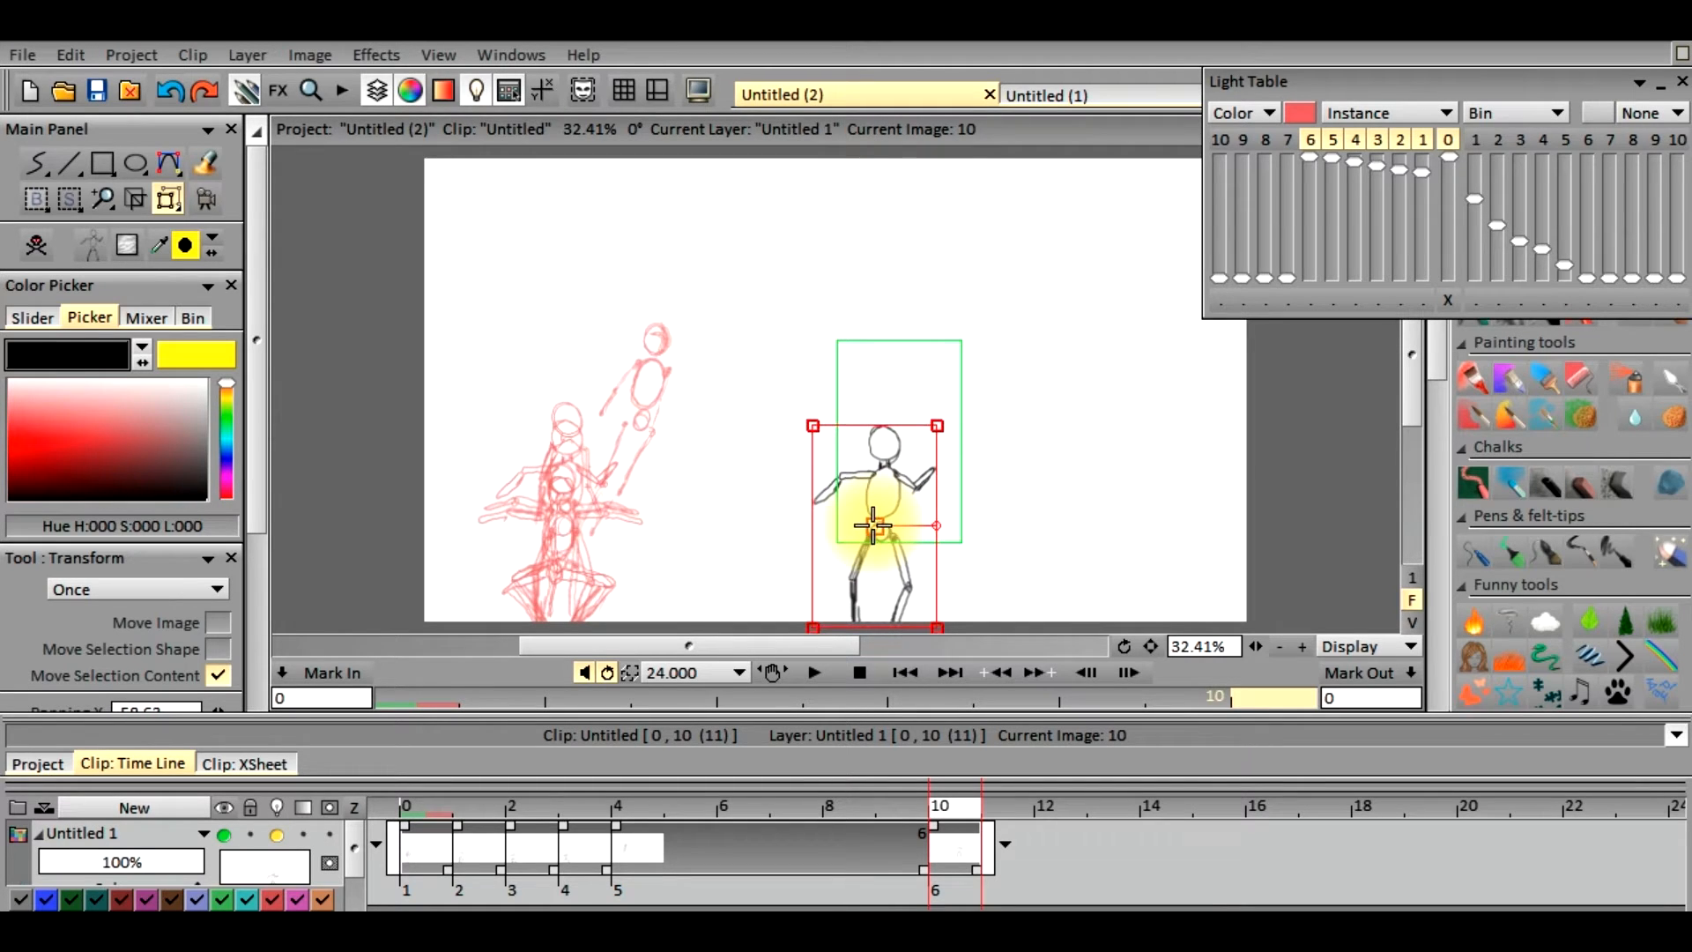
left_click(825, 682)
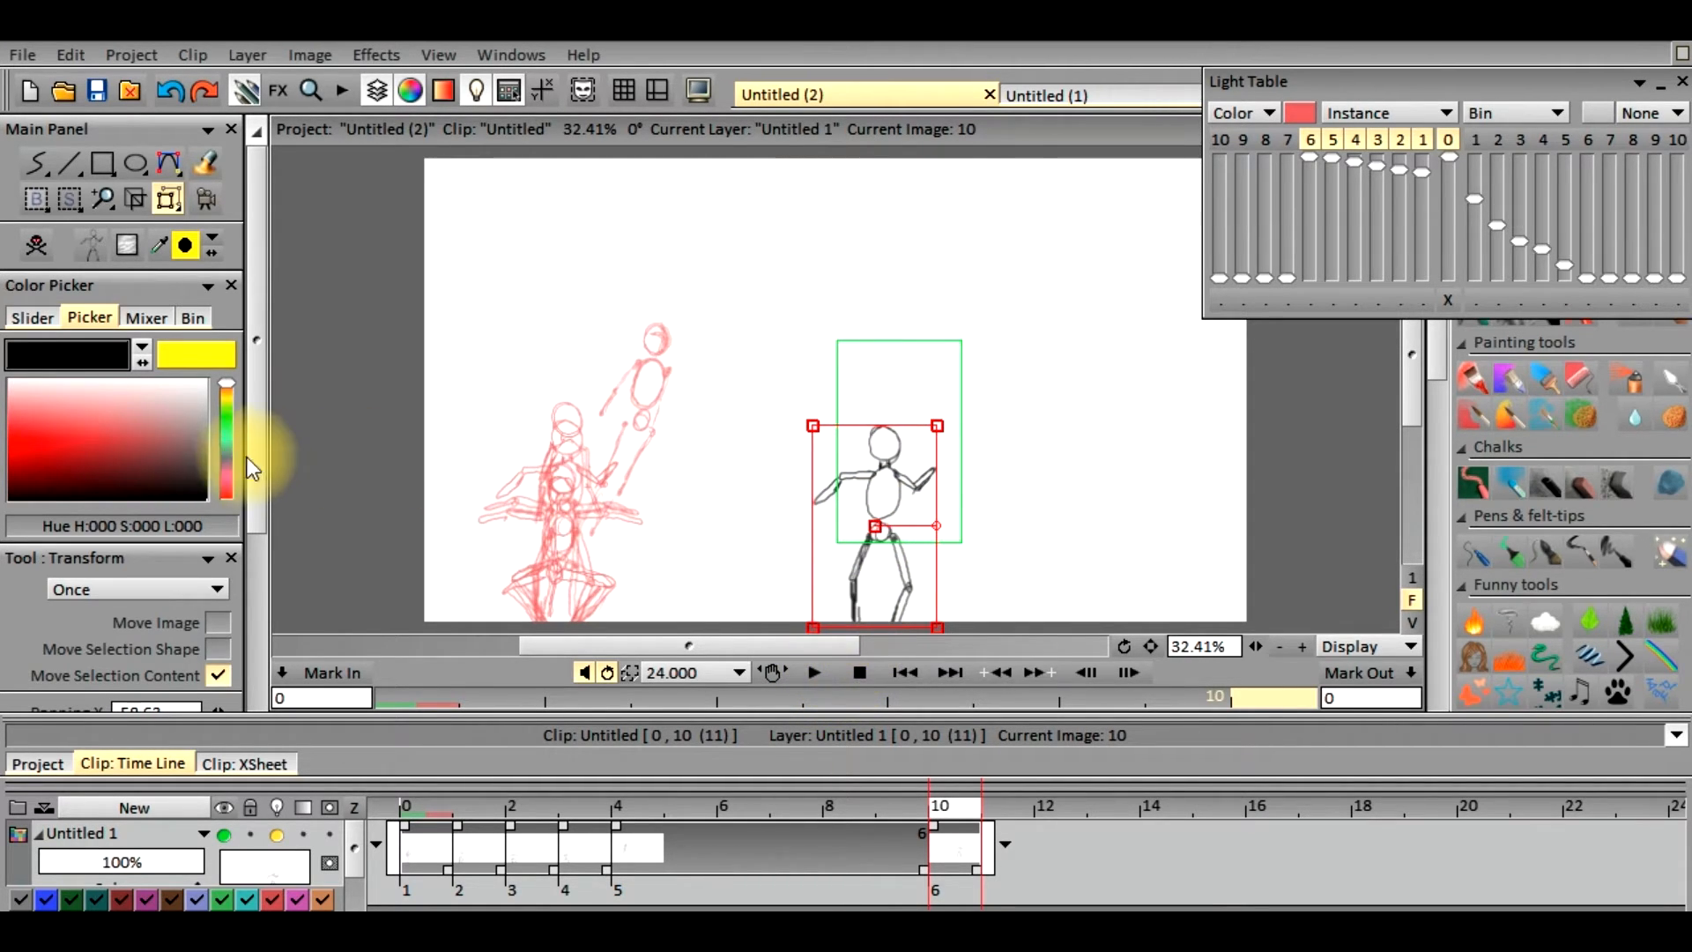
scroll(248, 515, "down", 1)
scroll(248, 515, "down", 5)
left_click(199, 686)
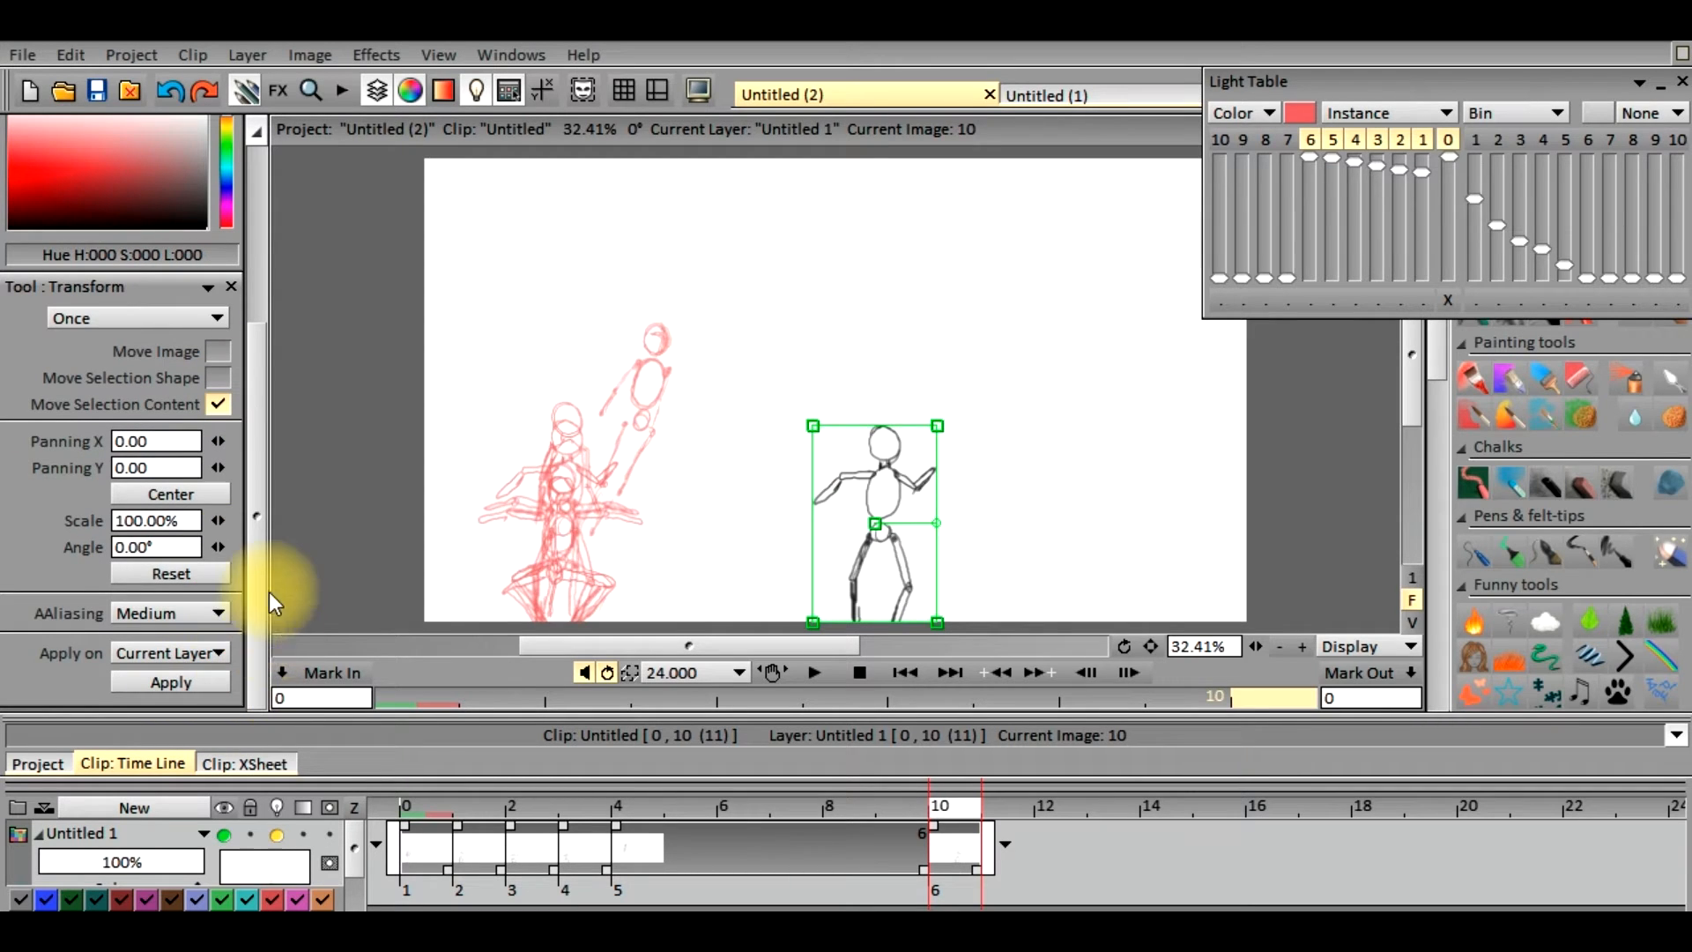
Go to frame 2 and copy its crouching figure as a custom brush with a rectangular Cut Brush selection
left_click(480, 807)
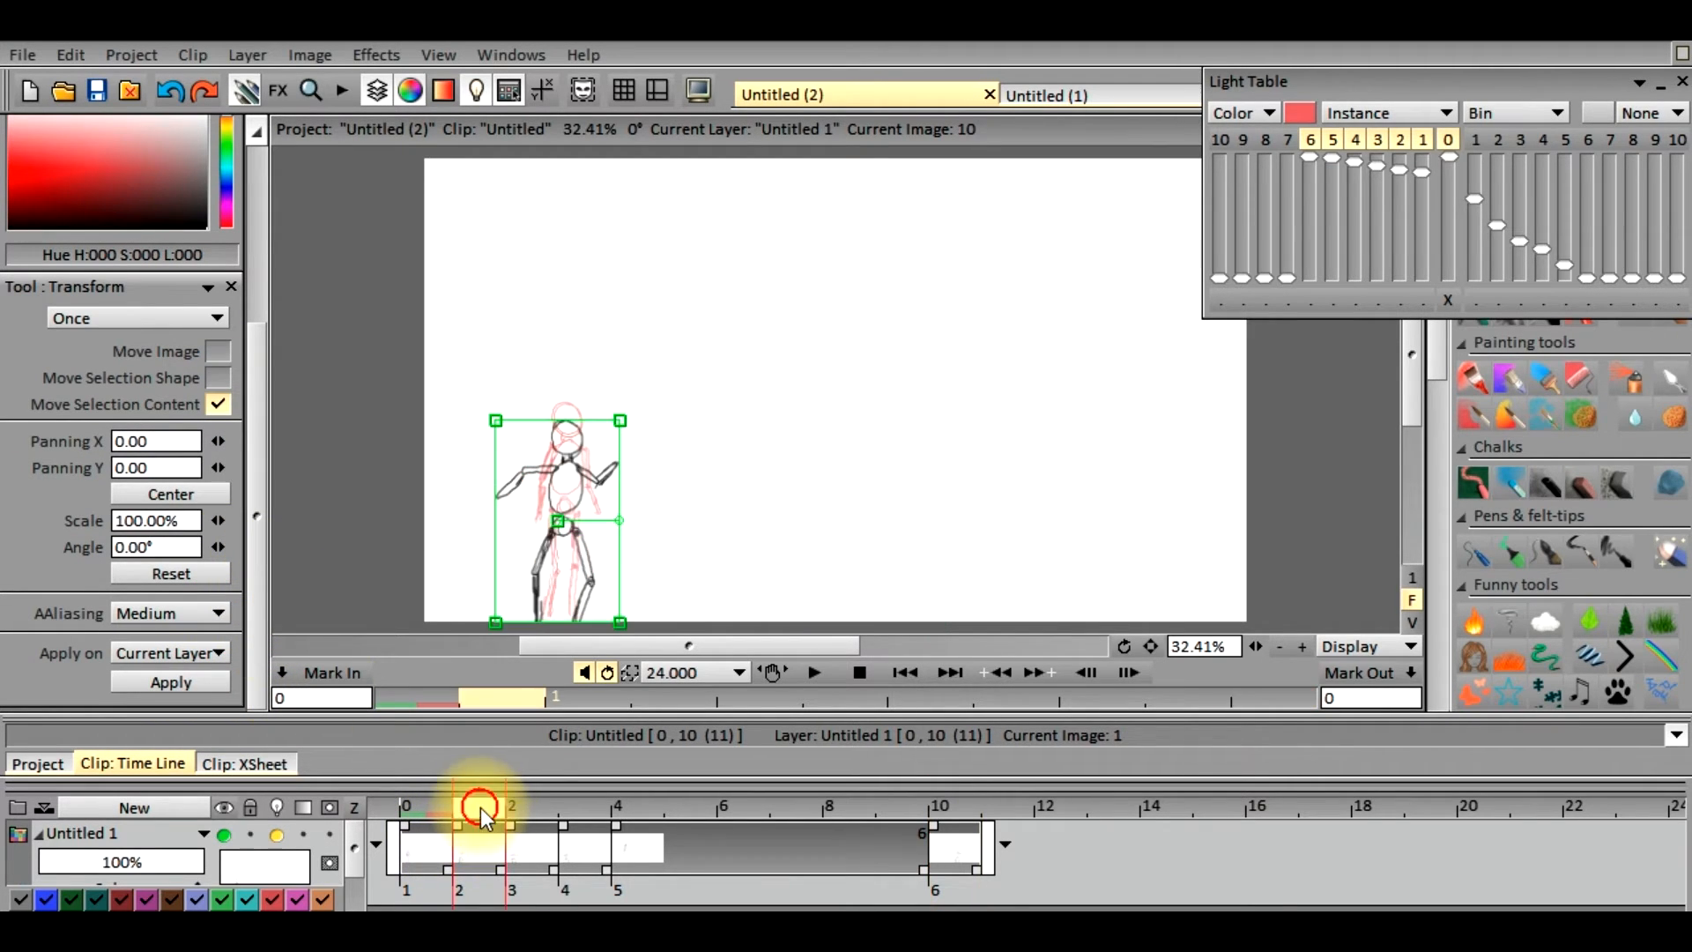
left_click(538, 816)
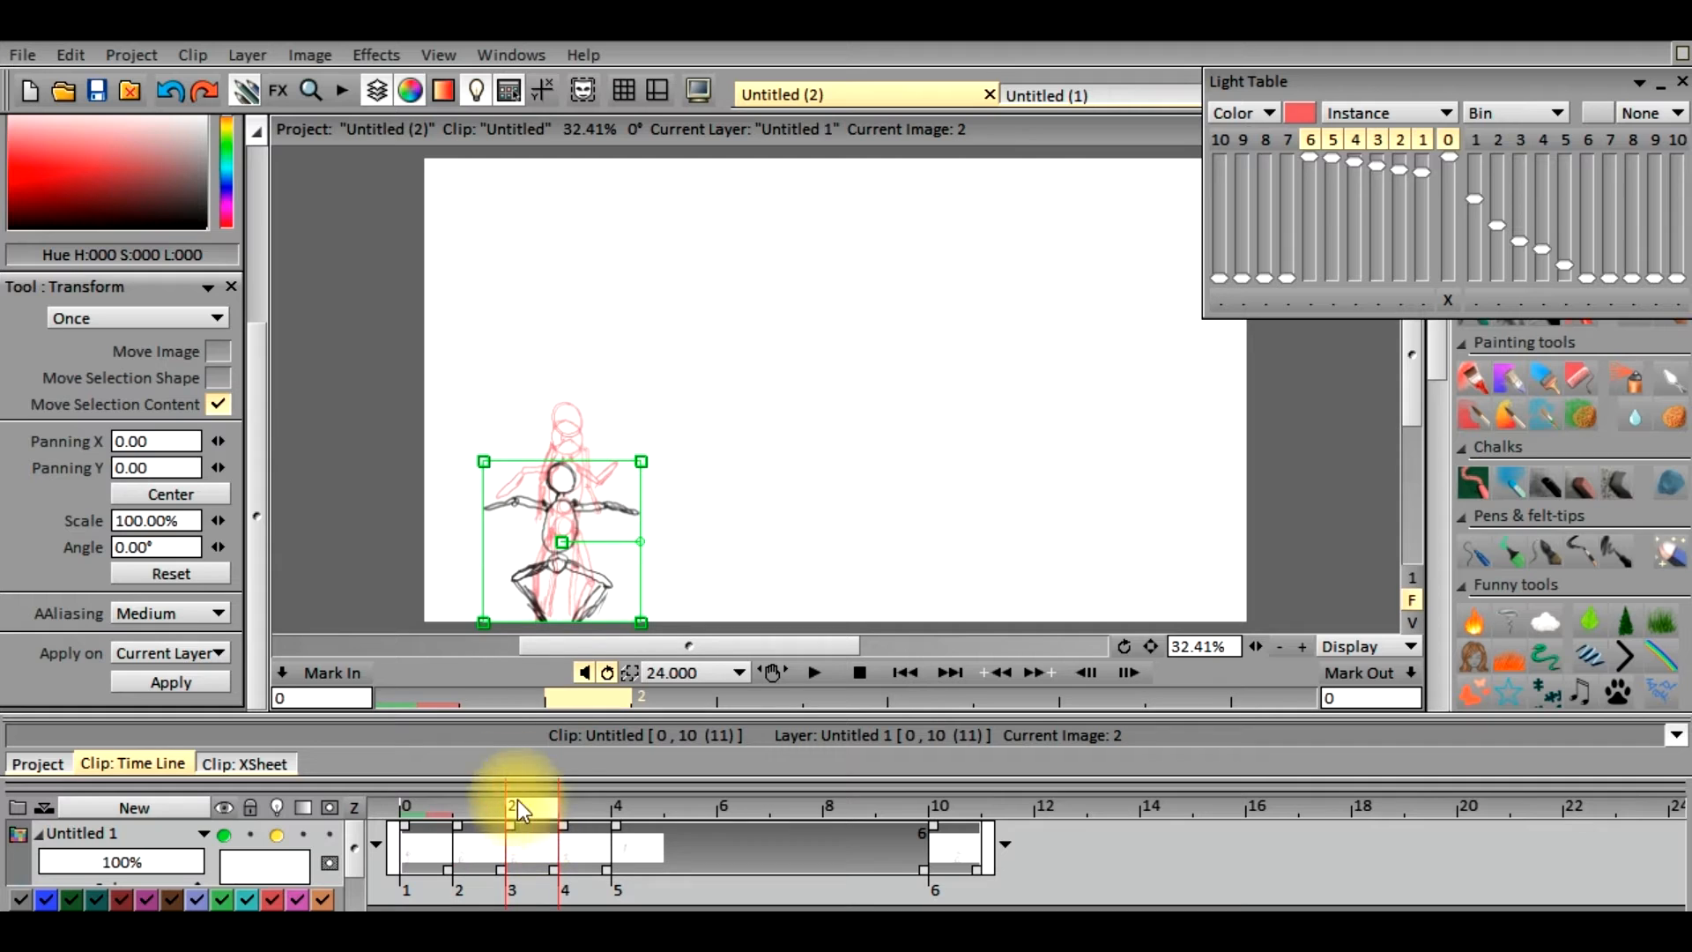
left_click_drag(252, 425, 266, 231)
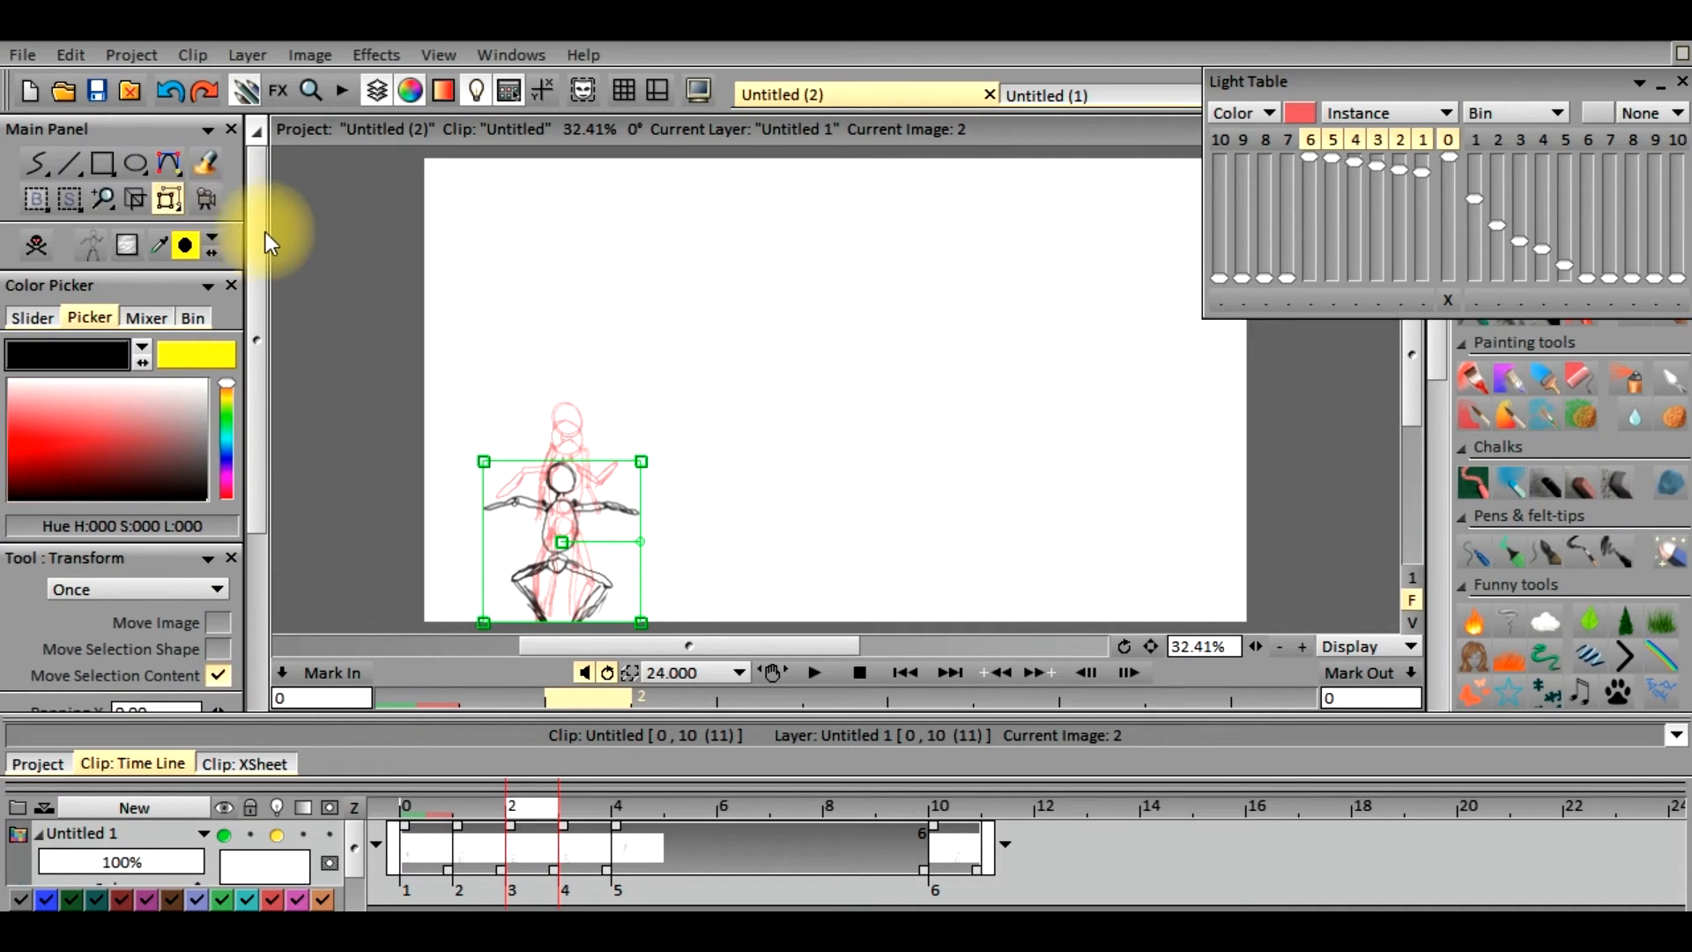
left_click(39, 203)
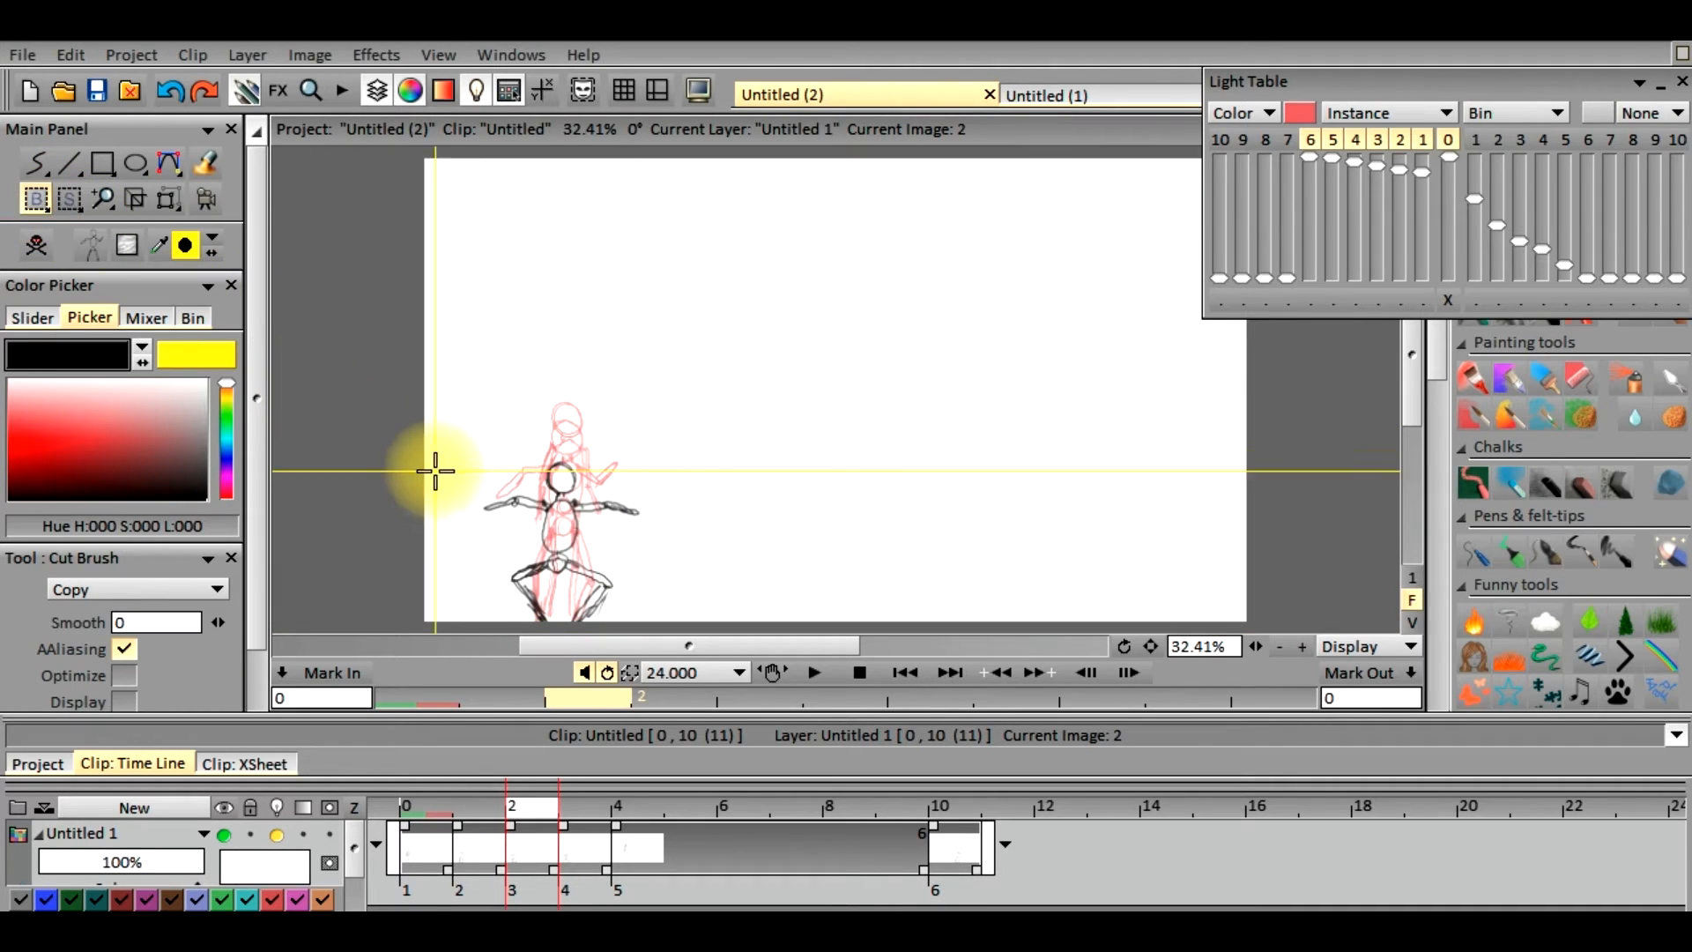
mouse_move(451, 430)
left_mouse_down()
mouse_move(465, 491)
mouse_move(650, 630)
left_mouse_up()
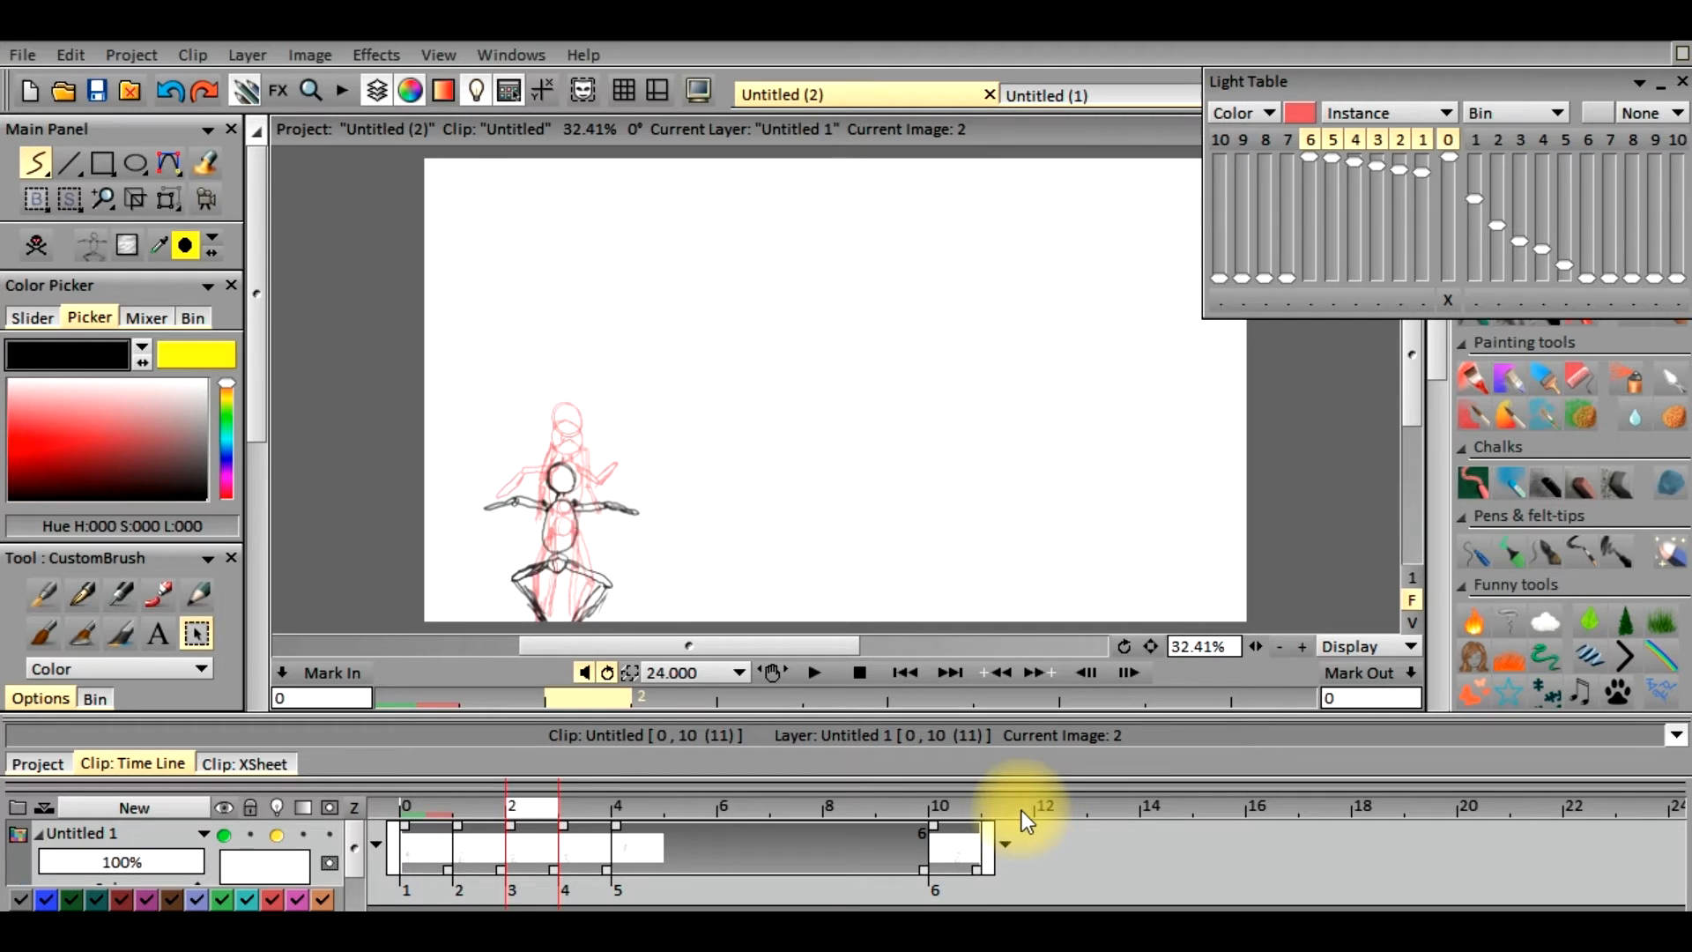
Stamp the copied crouching figure on frame 11 and align it with the frame 10 reference using Transform, panning -188.23 by 64.80, and apply
left_click(1023, 809)
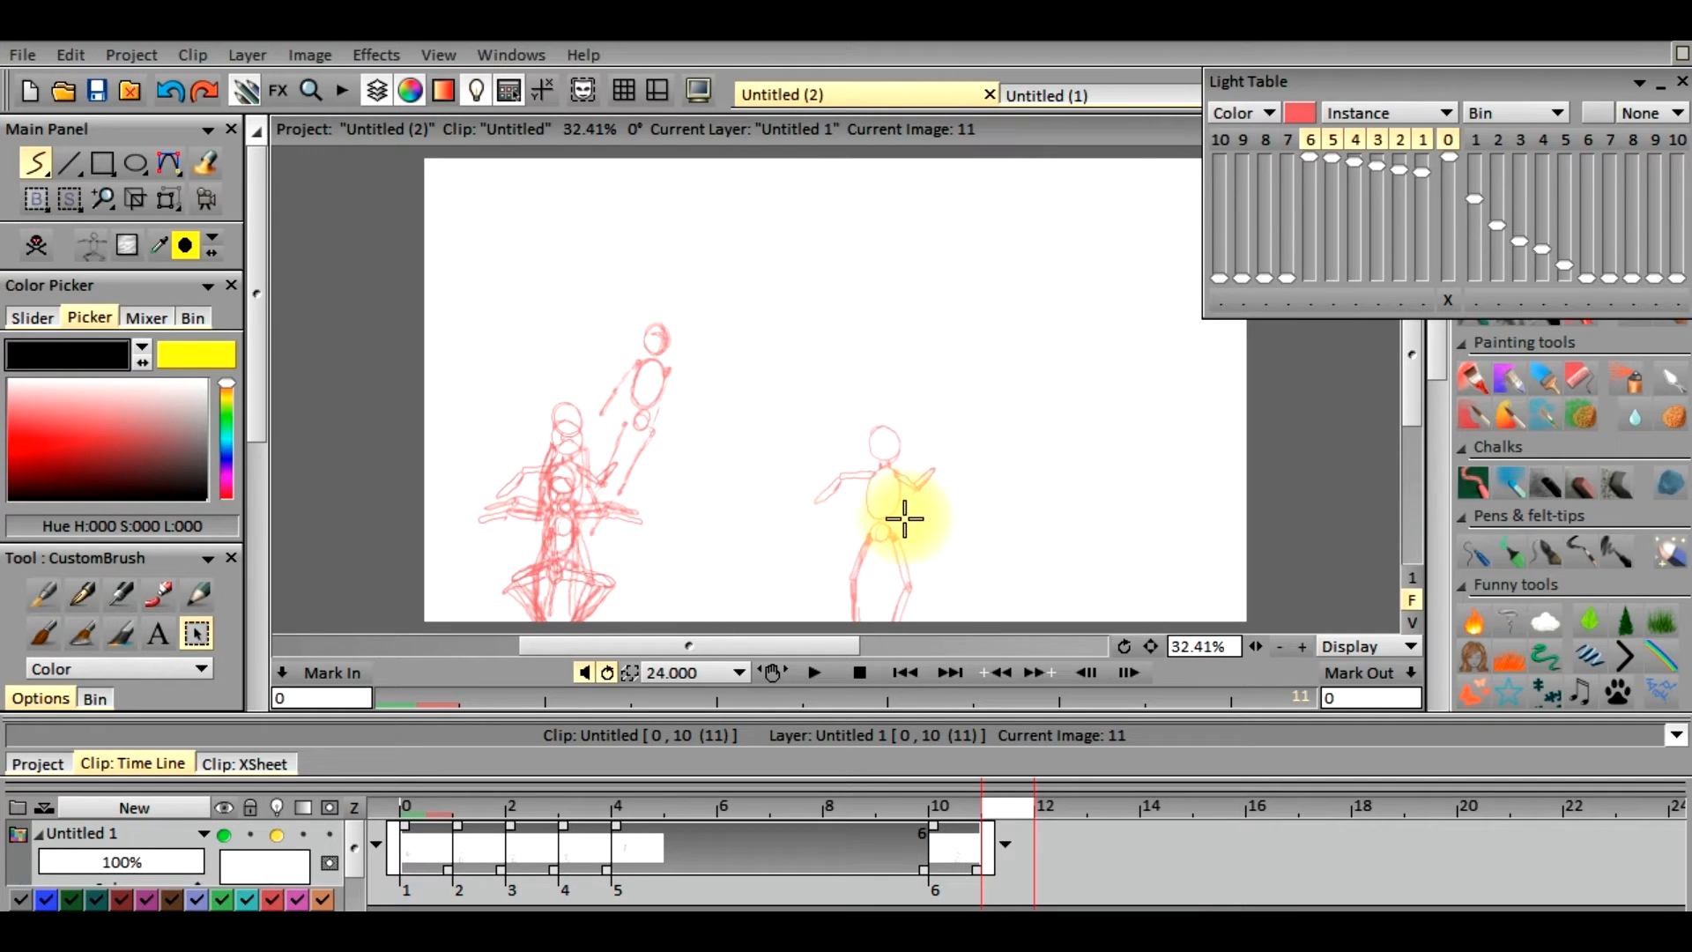
left_click(939, 489)
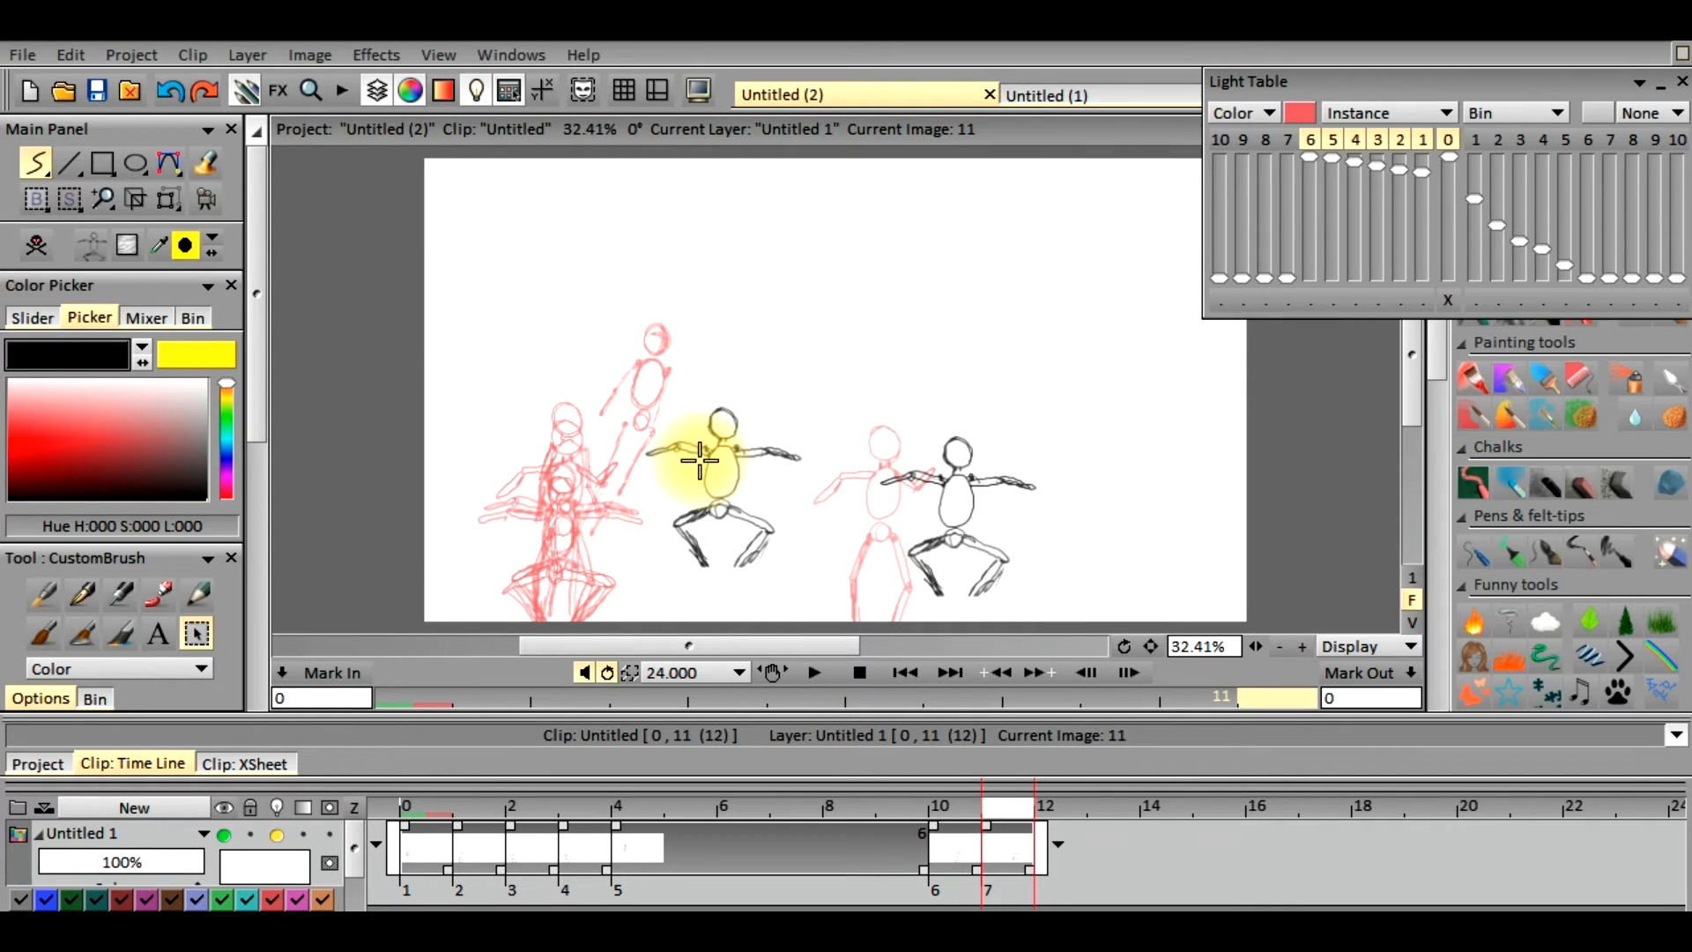
left_click(167, 199)
left_click_drag(957, 518, 879, 546)
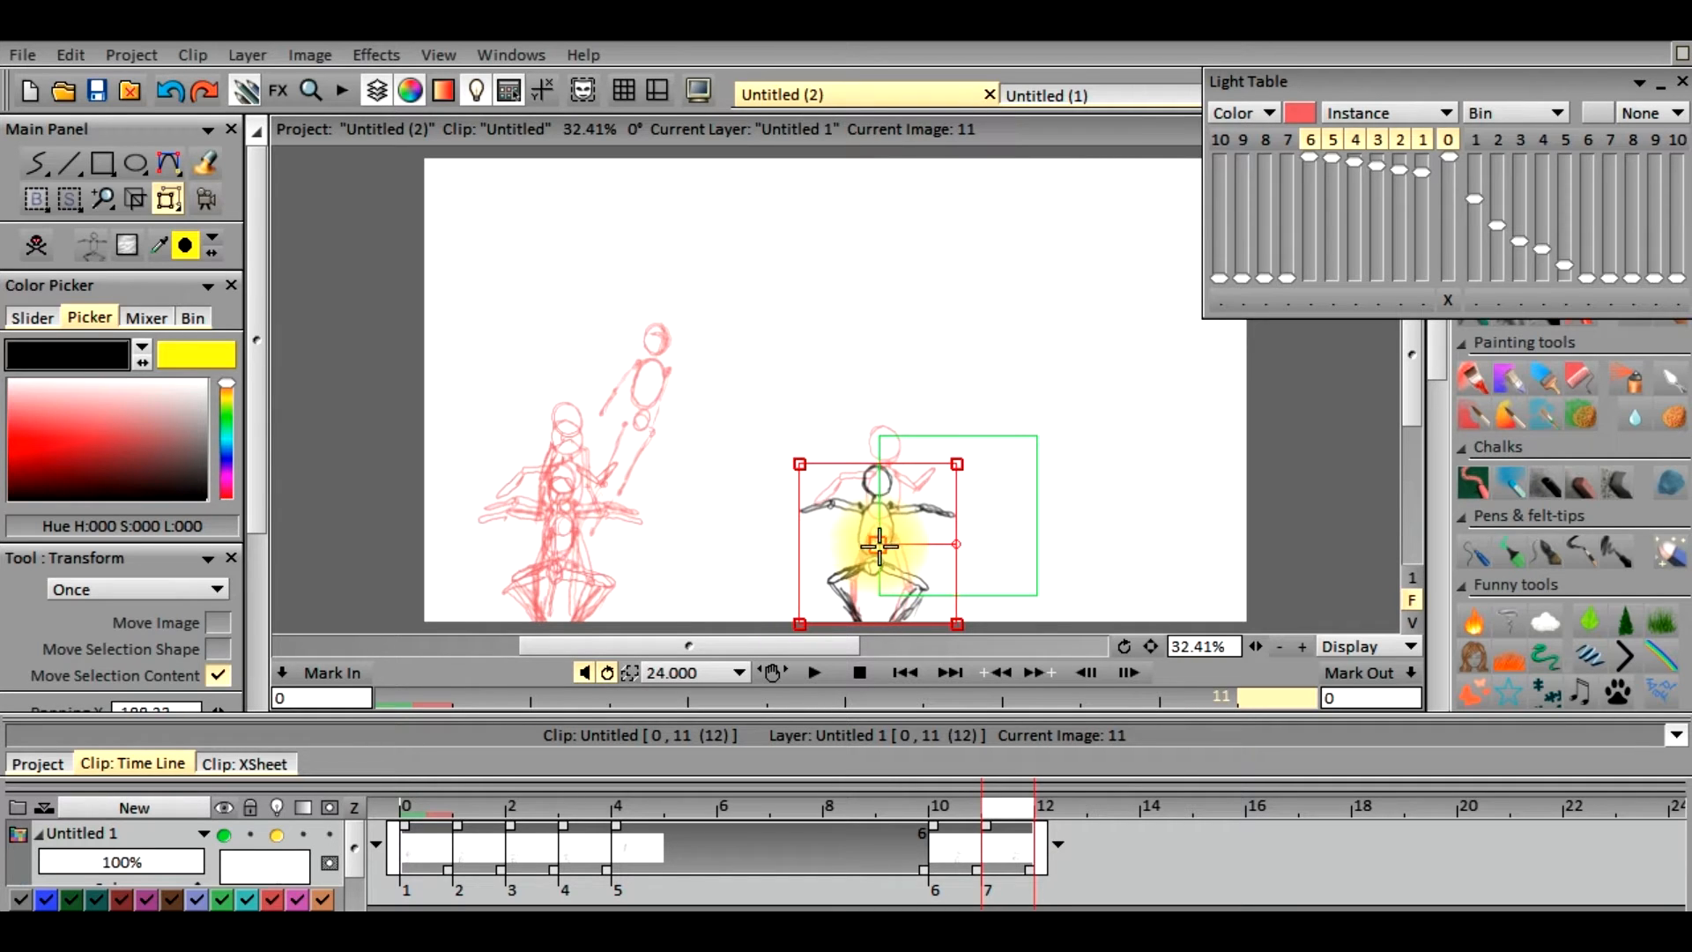
left_click_drag(250, 420, 234, 684)
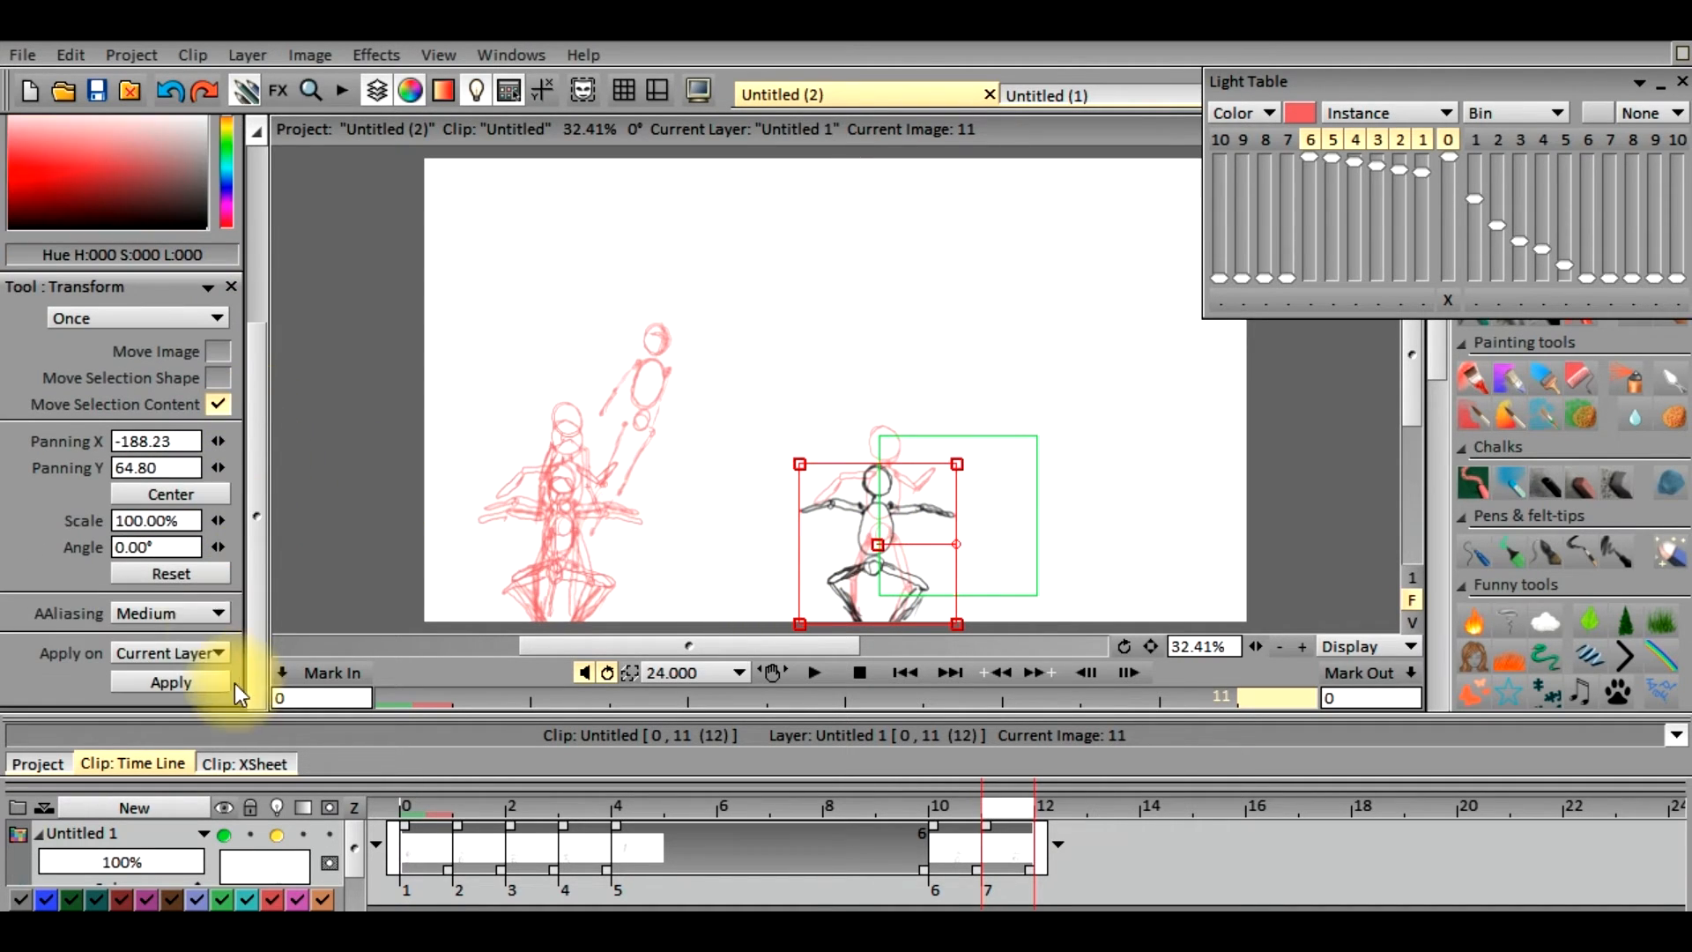
left_click(184, 683)
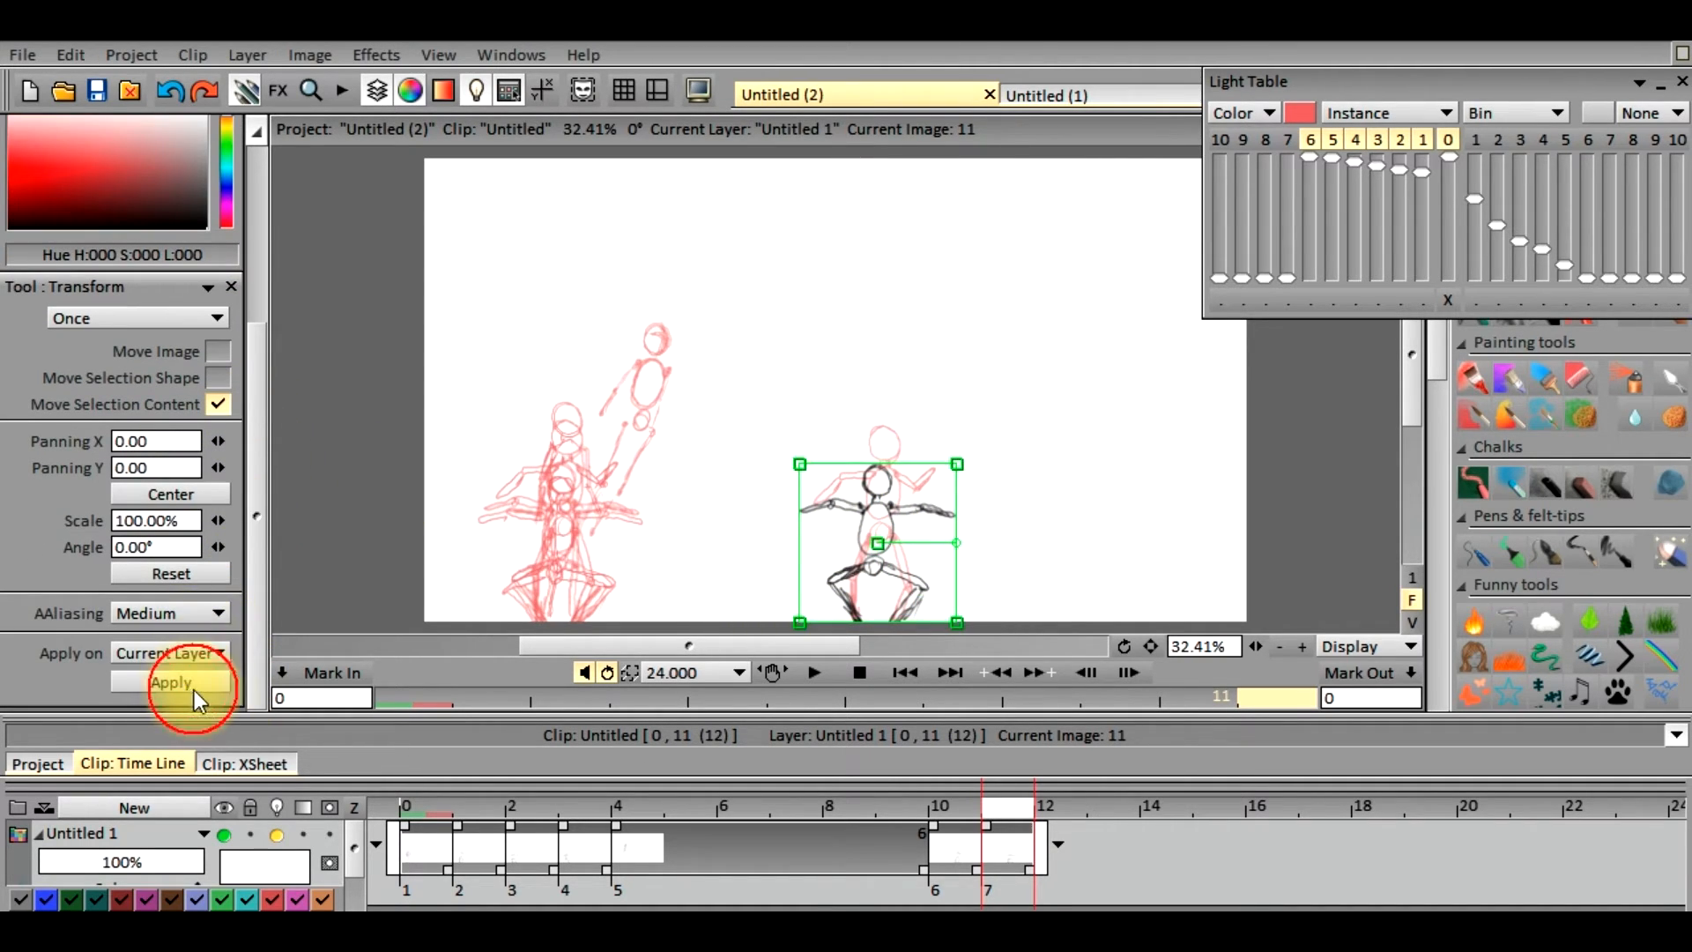
Go to frame 3 and copy its deeper crouching figure as a custom brush with Cut Brush, clearing the leftover rectangular selection
left_click(520, 811)
left_click(576, 813)
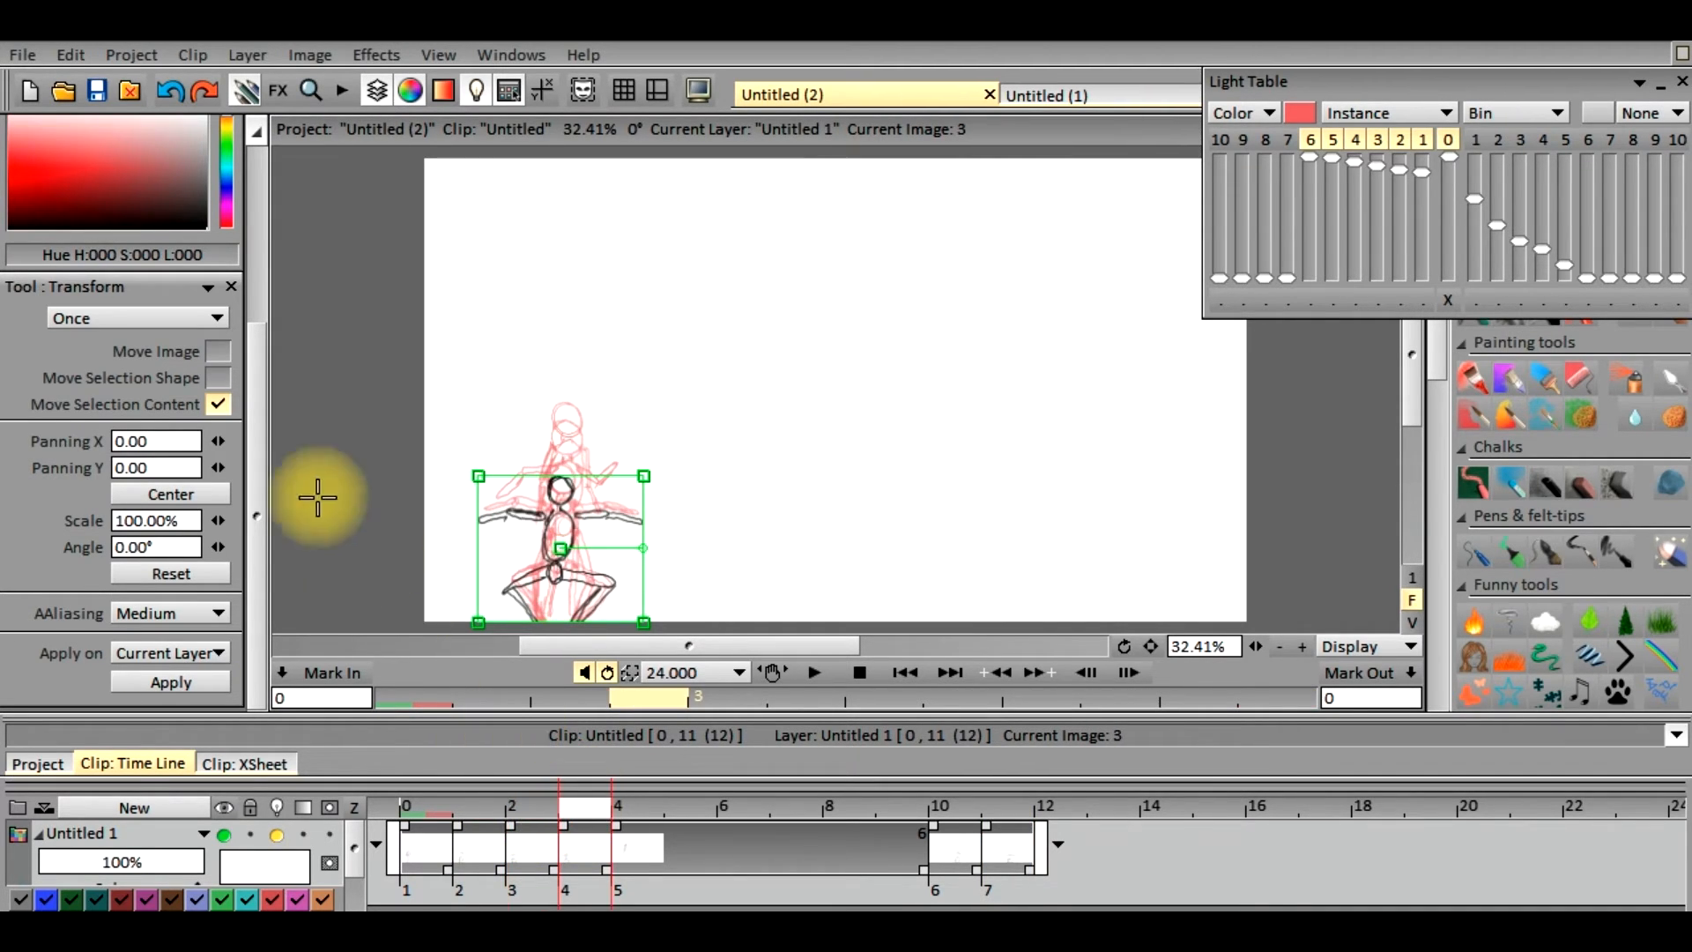
left_click_drag(258, 494, 279, 294)
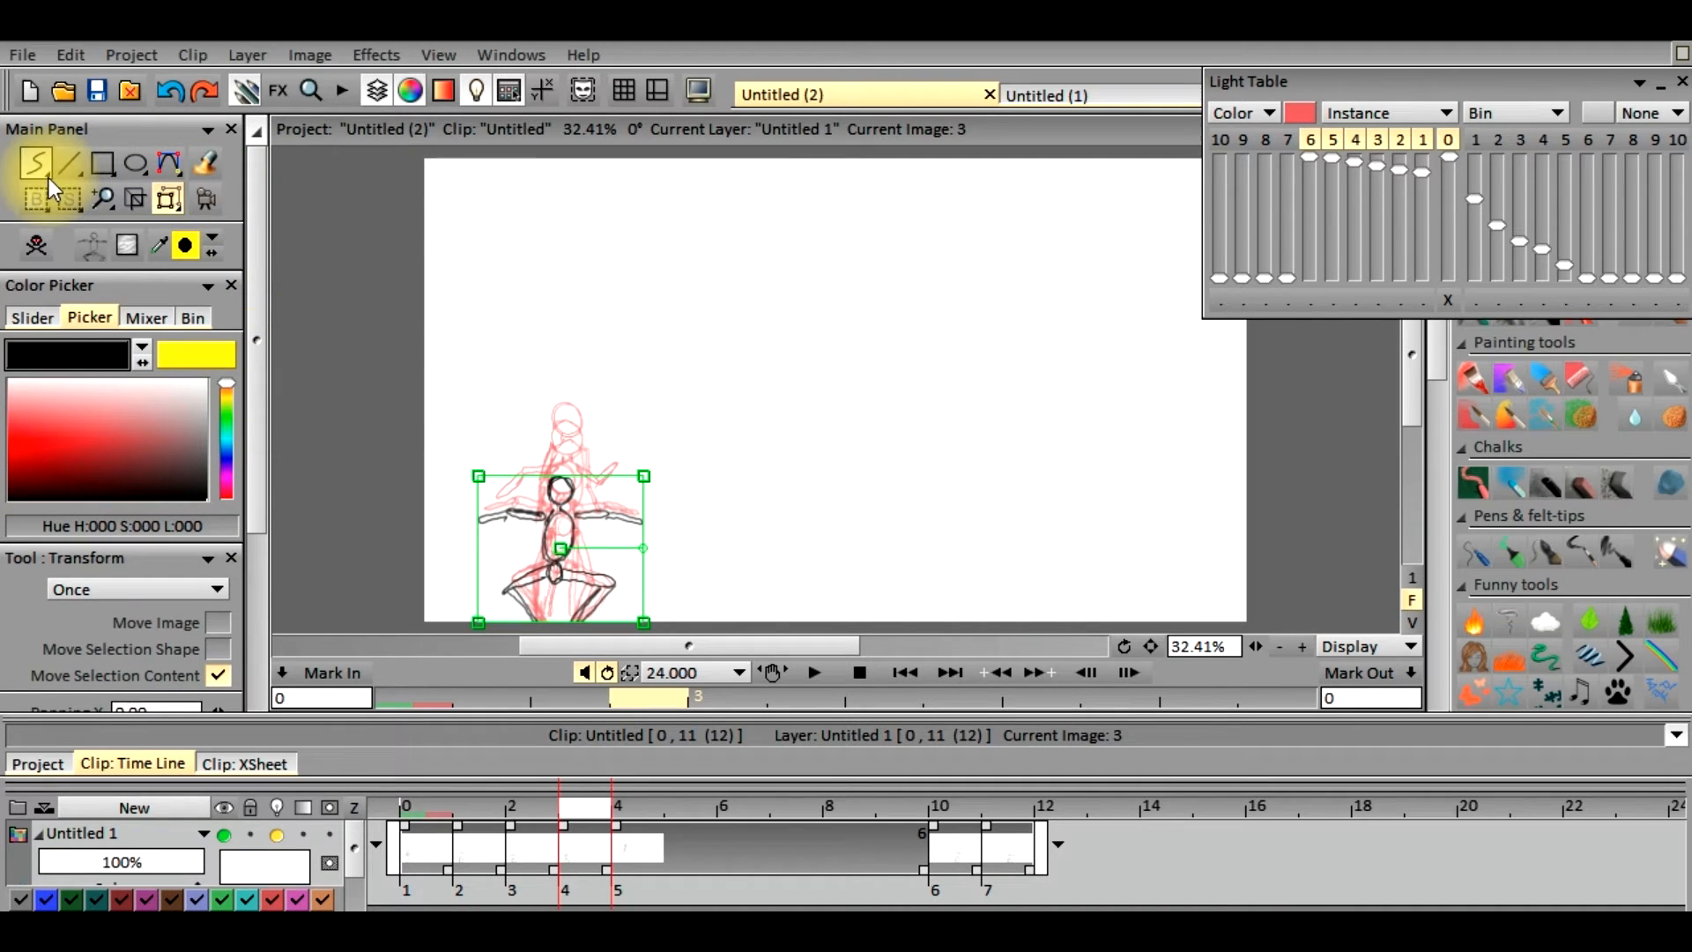
left_click(68, 200)
left_click_drag(466, 454, 649, 626)
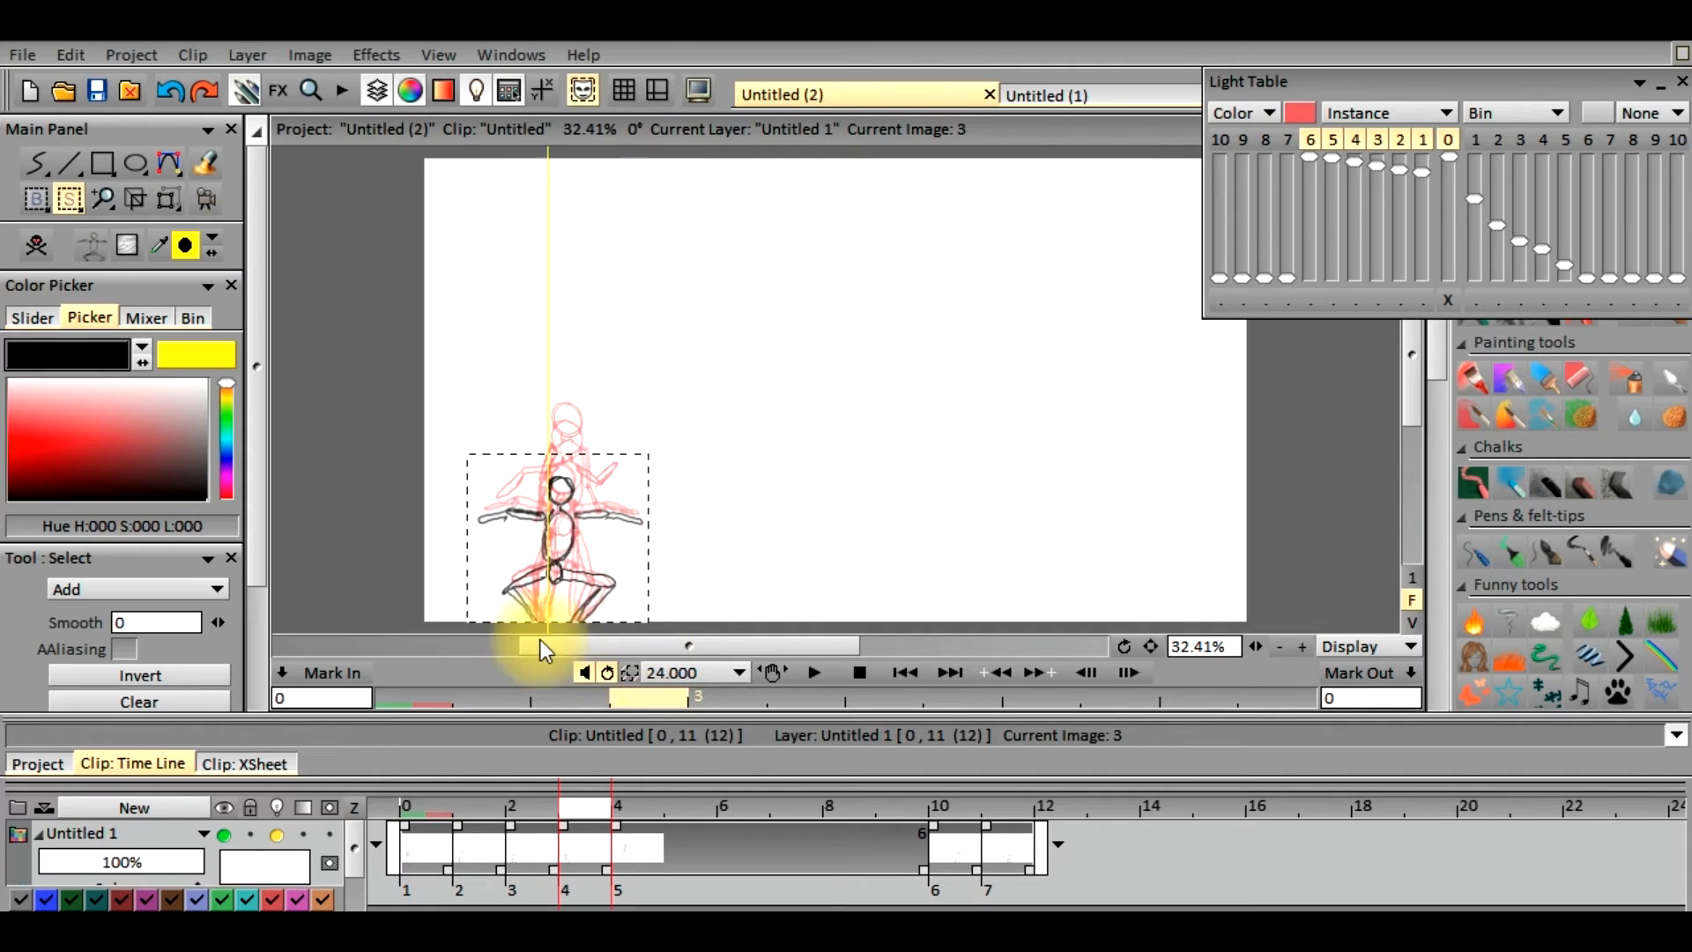
left_click(36, 199)
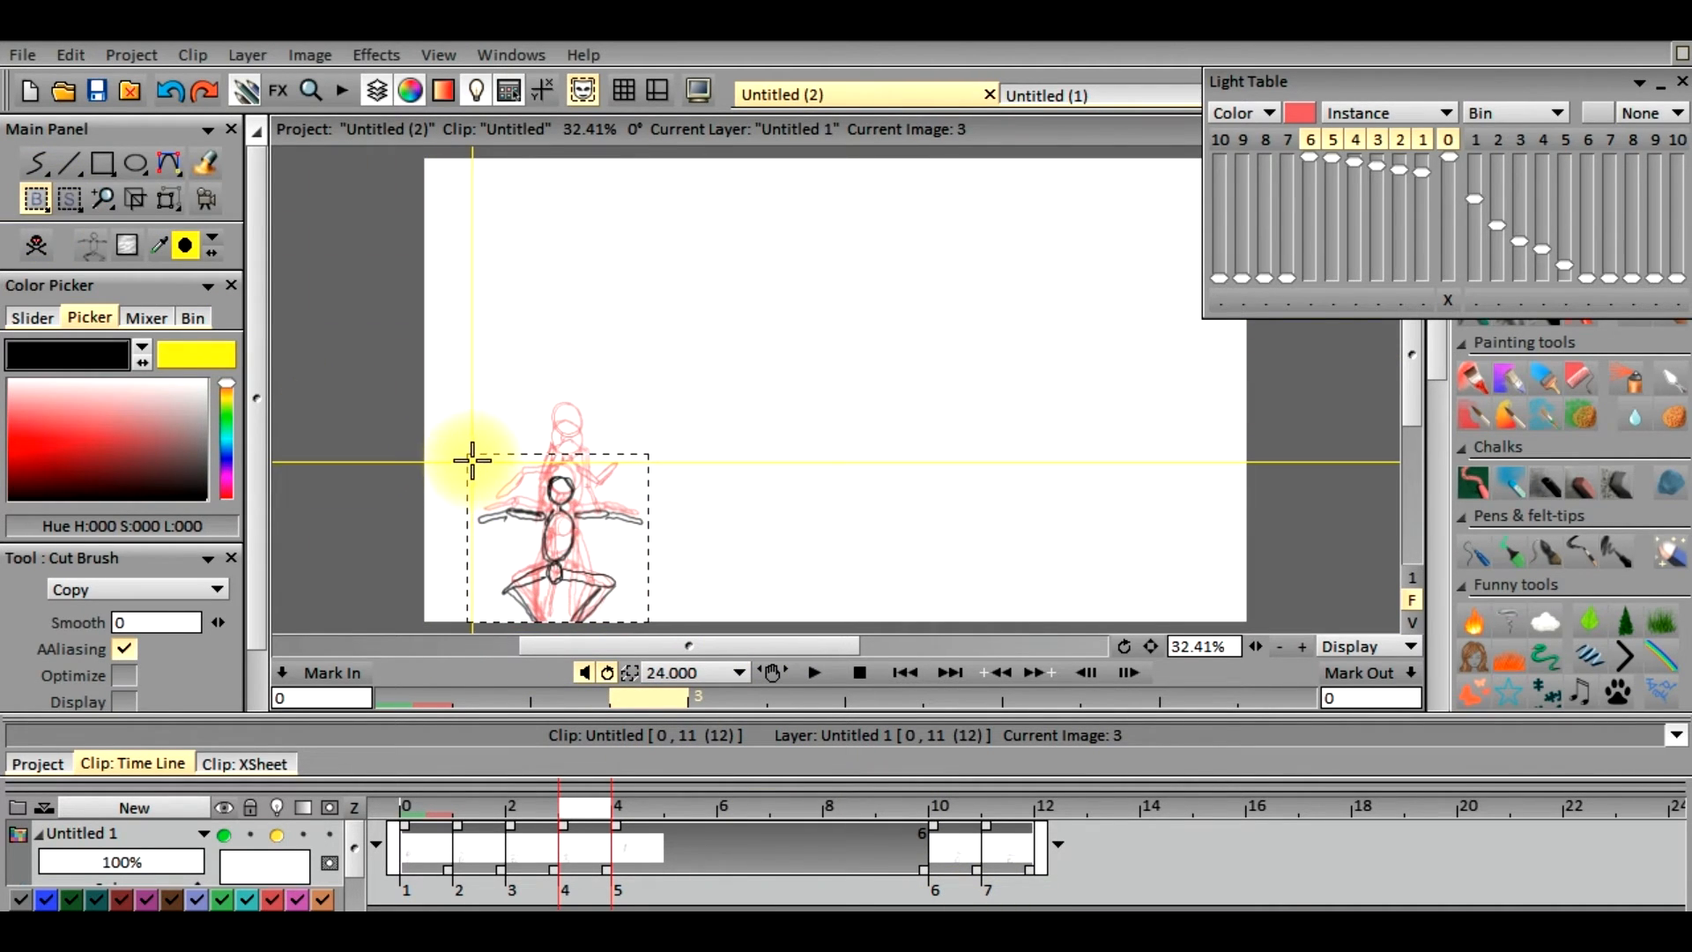
mouse_move(471, 455)
left_mouse_down()
mouse_move(529, 586)
mouse_move(623, 634)
mouse_move(643, 625)
left_mouse_up()
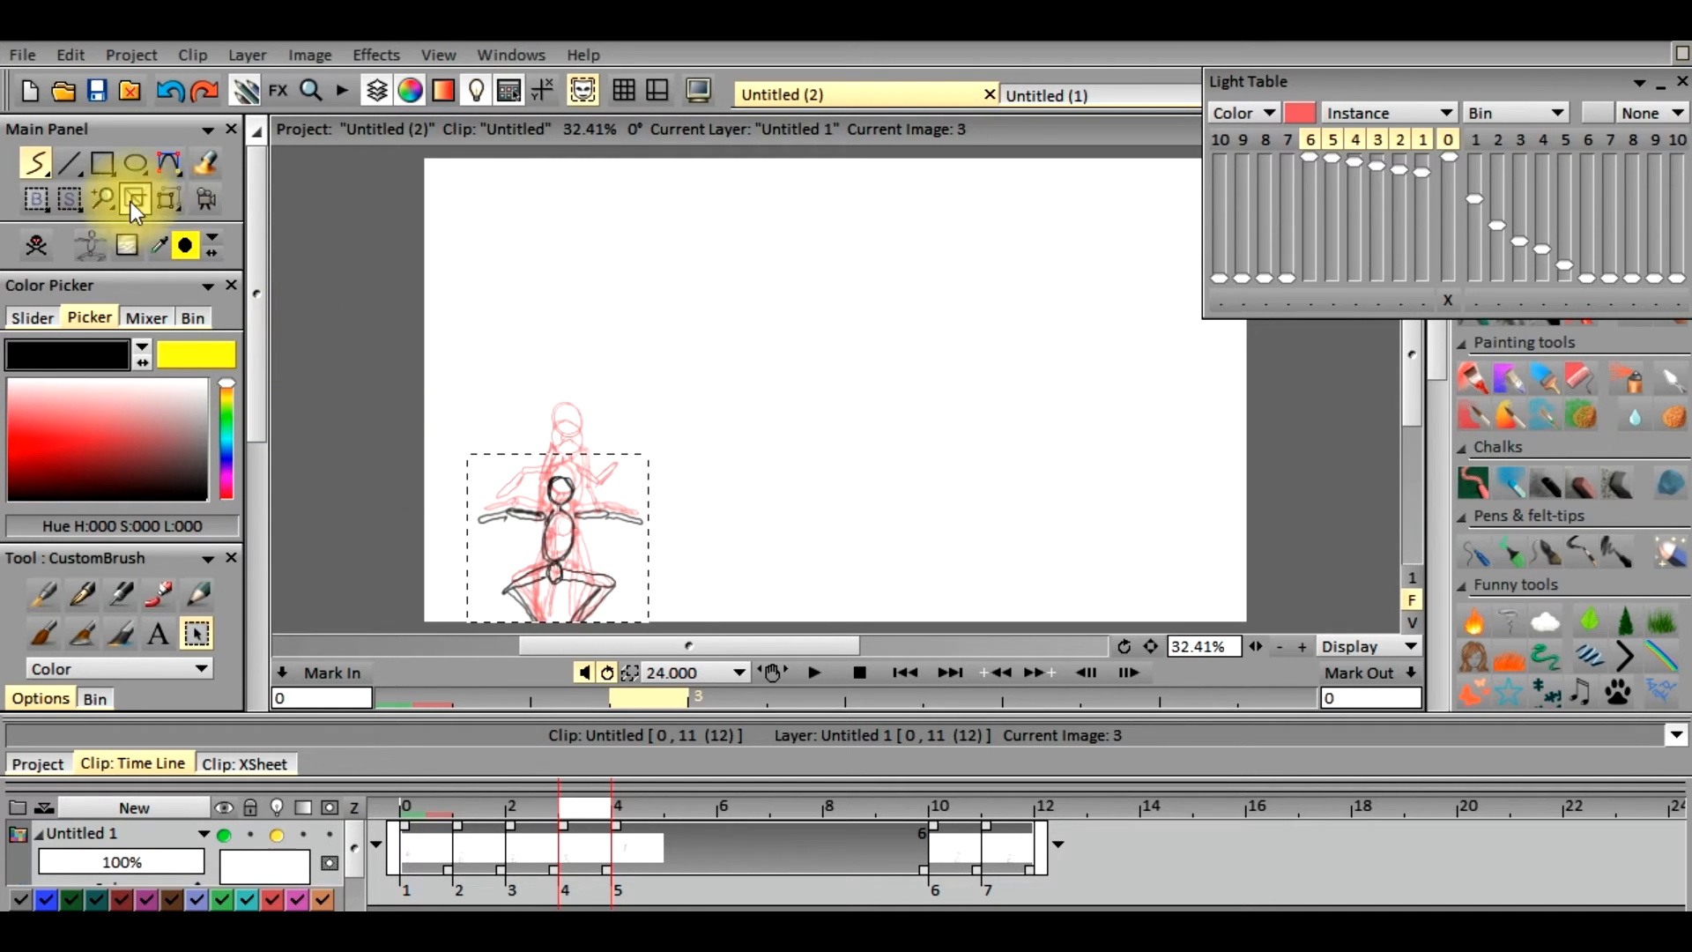
left_click(70, 201)
left_click(145, 412)
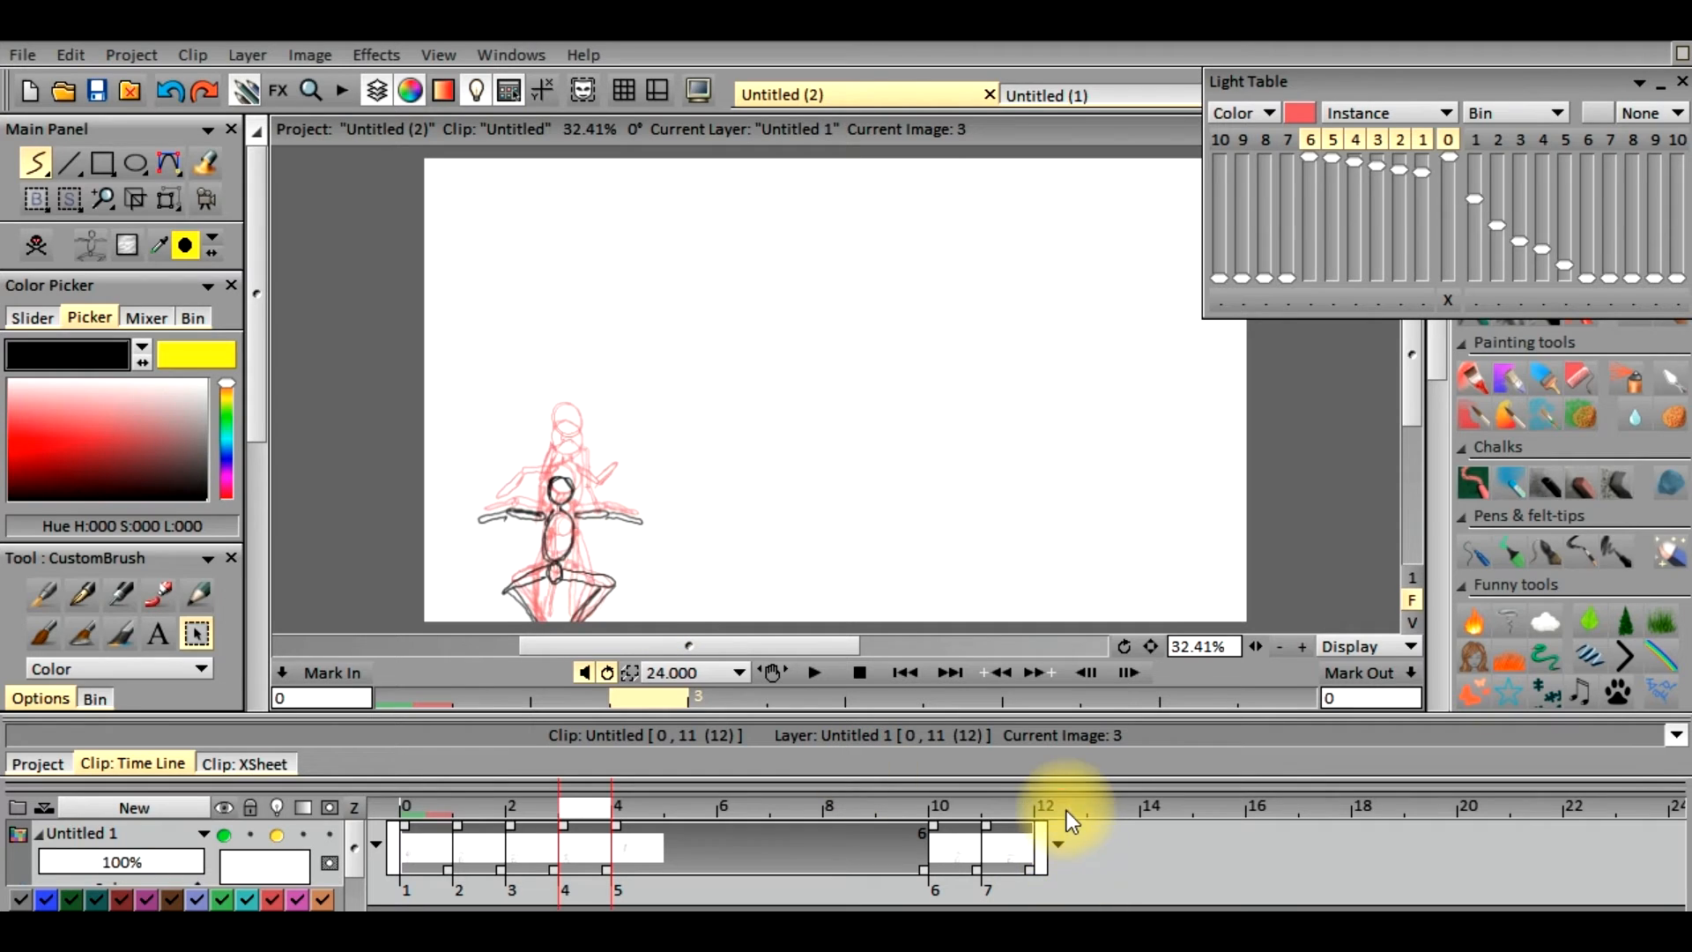
Stamp the copied figure on frame 12 and align it over the red crouching reference at the canvas's bottom edge with Transform, and apply
left_click(1068, 810)
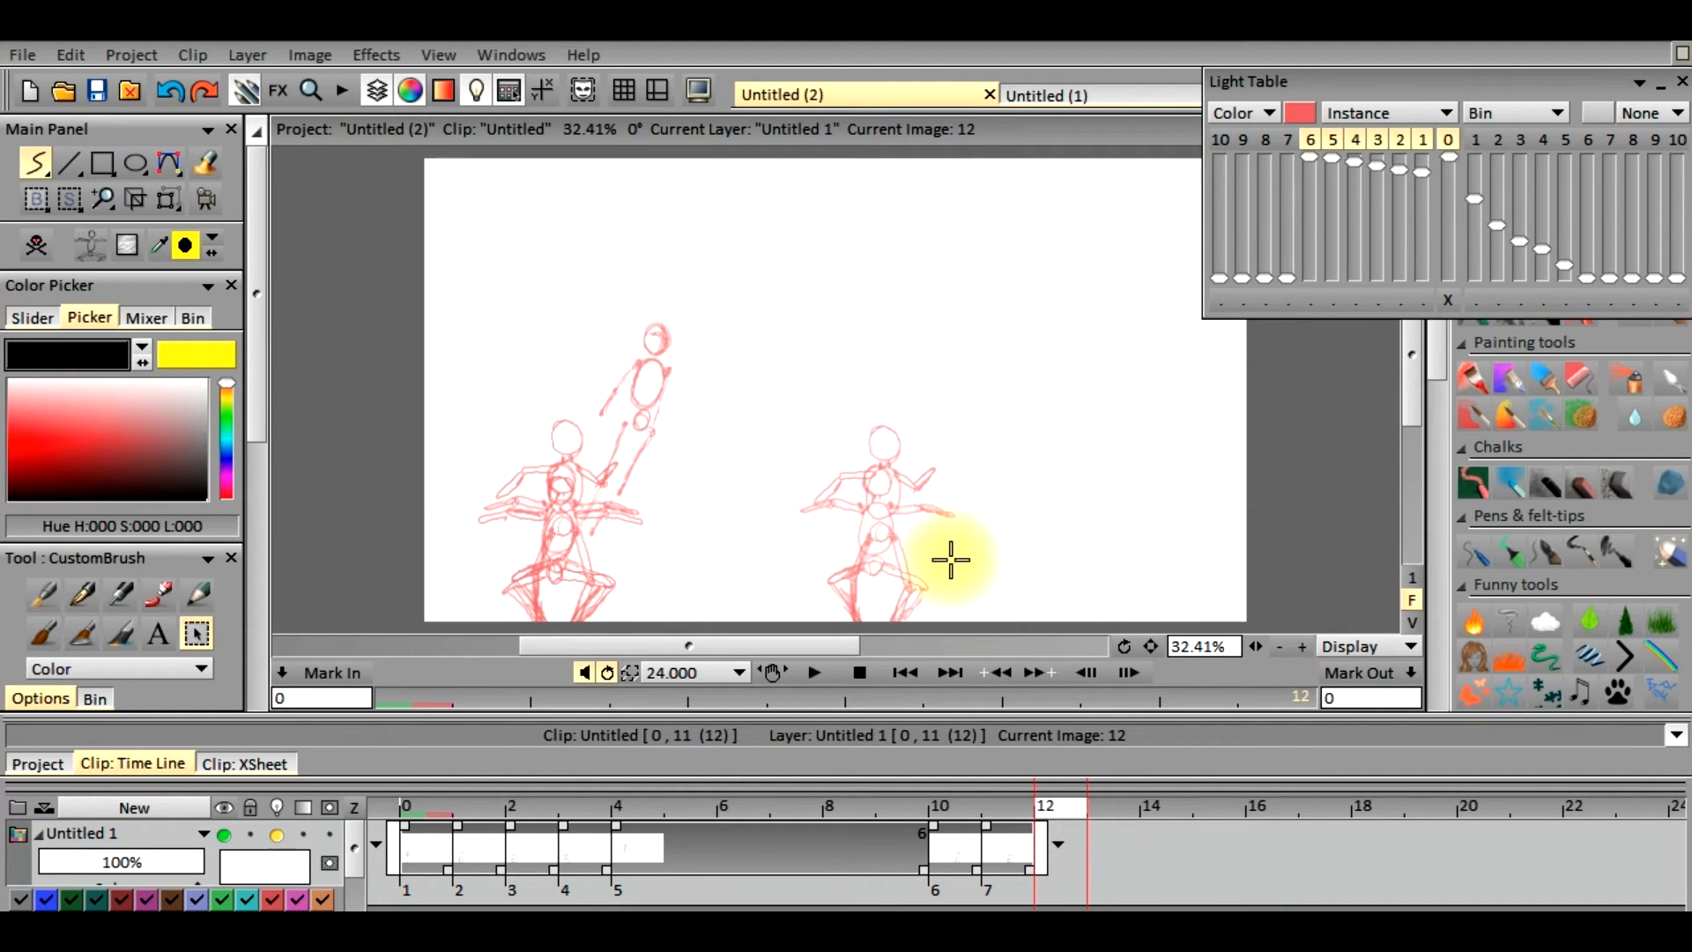
left_click(921, 519)
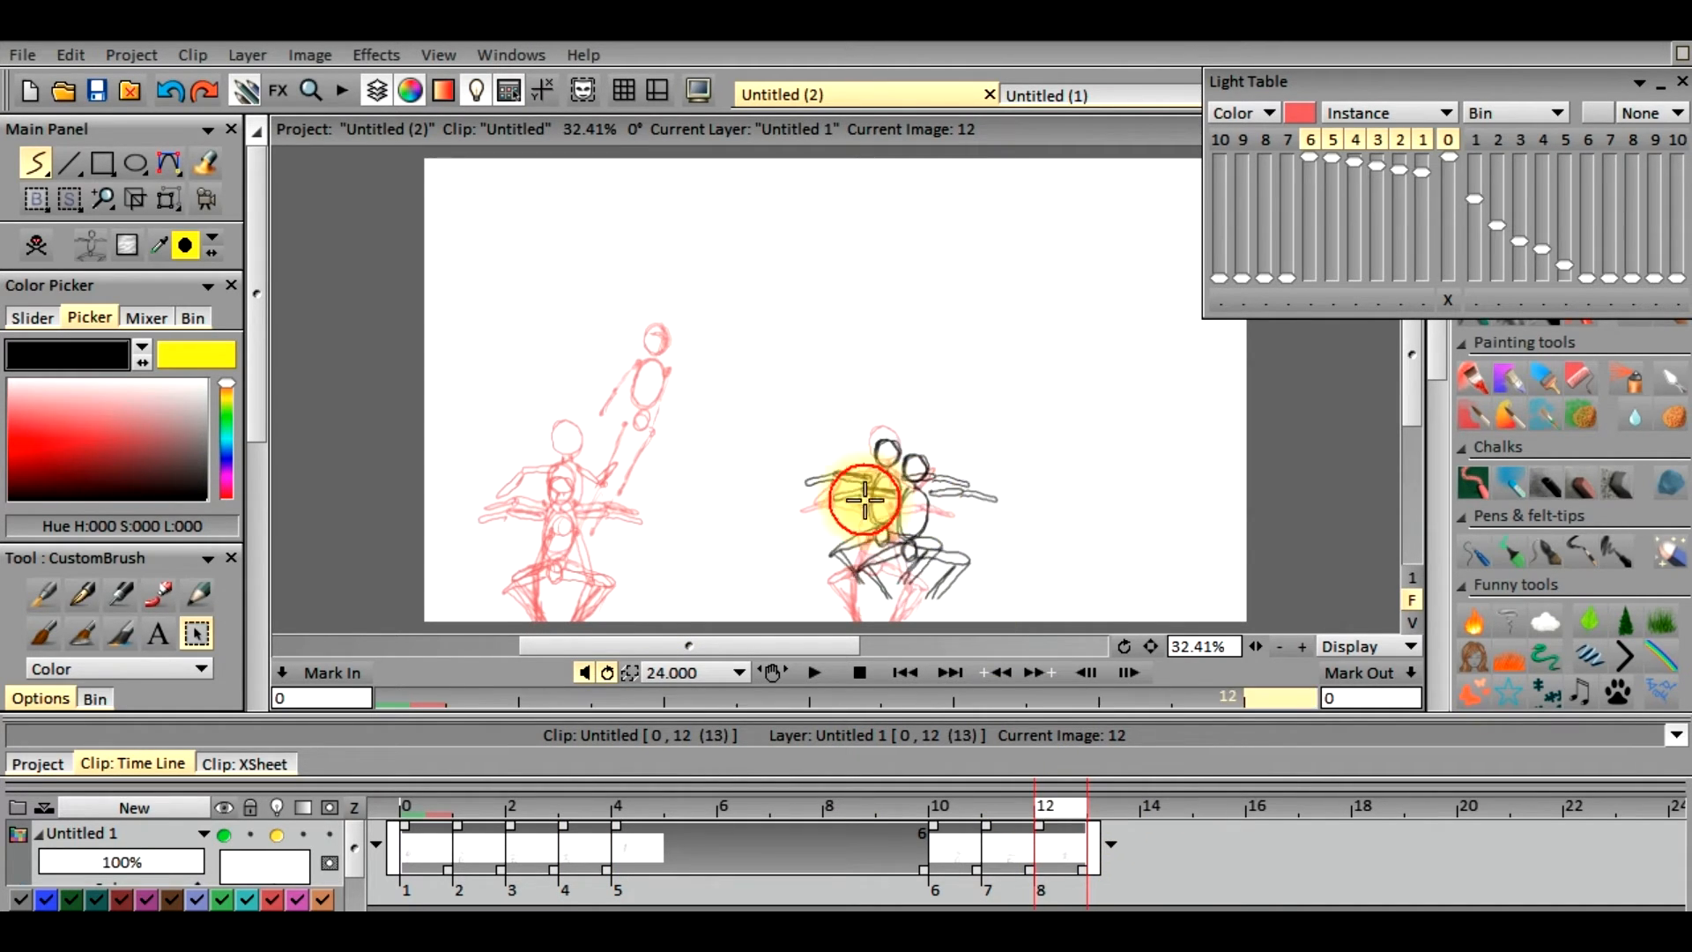
left_click(167, 198)
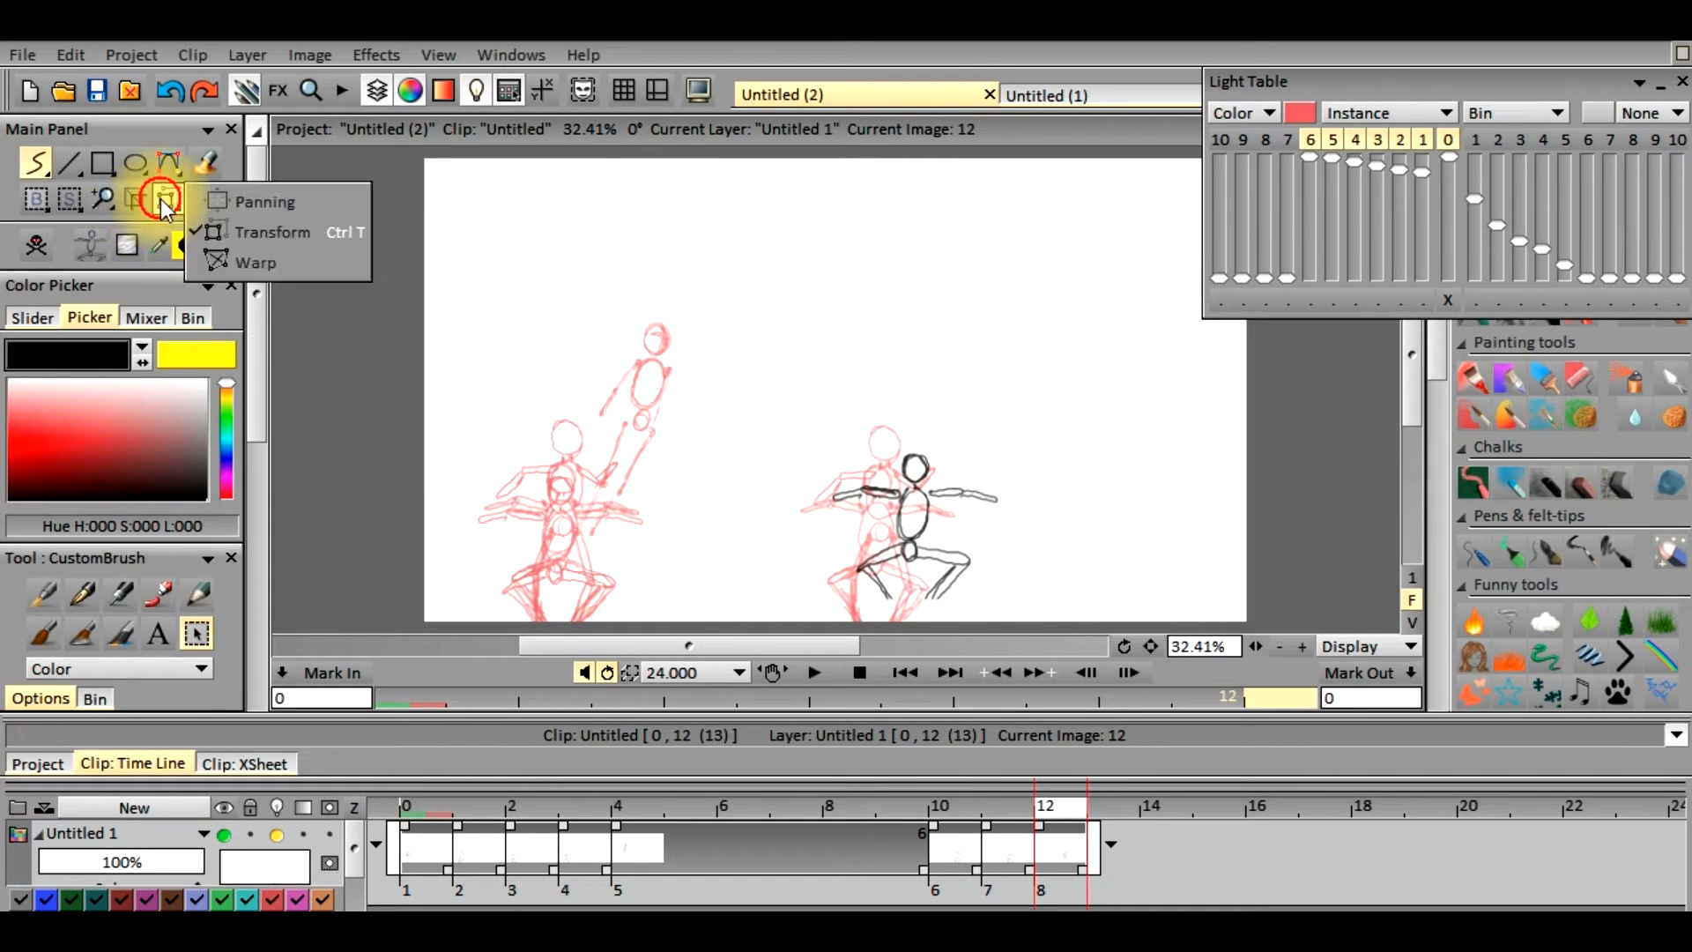
left_click(264, 231)
left_click_drag(912, 527, 877, 553)
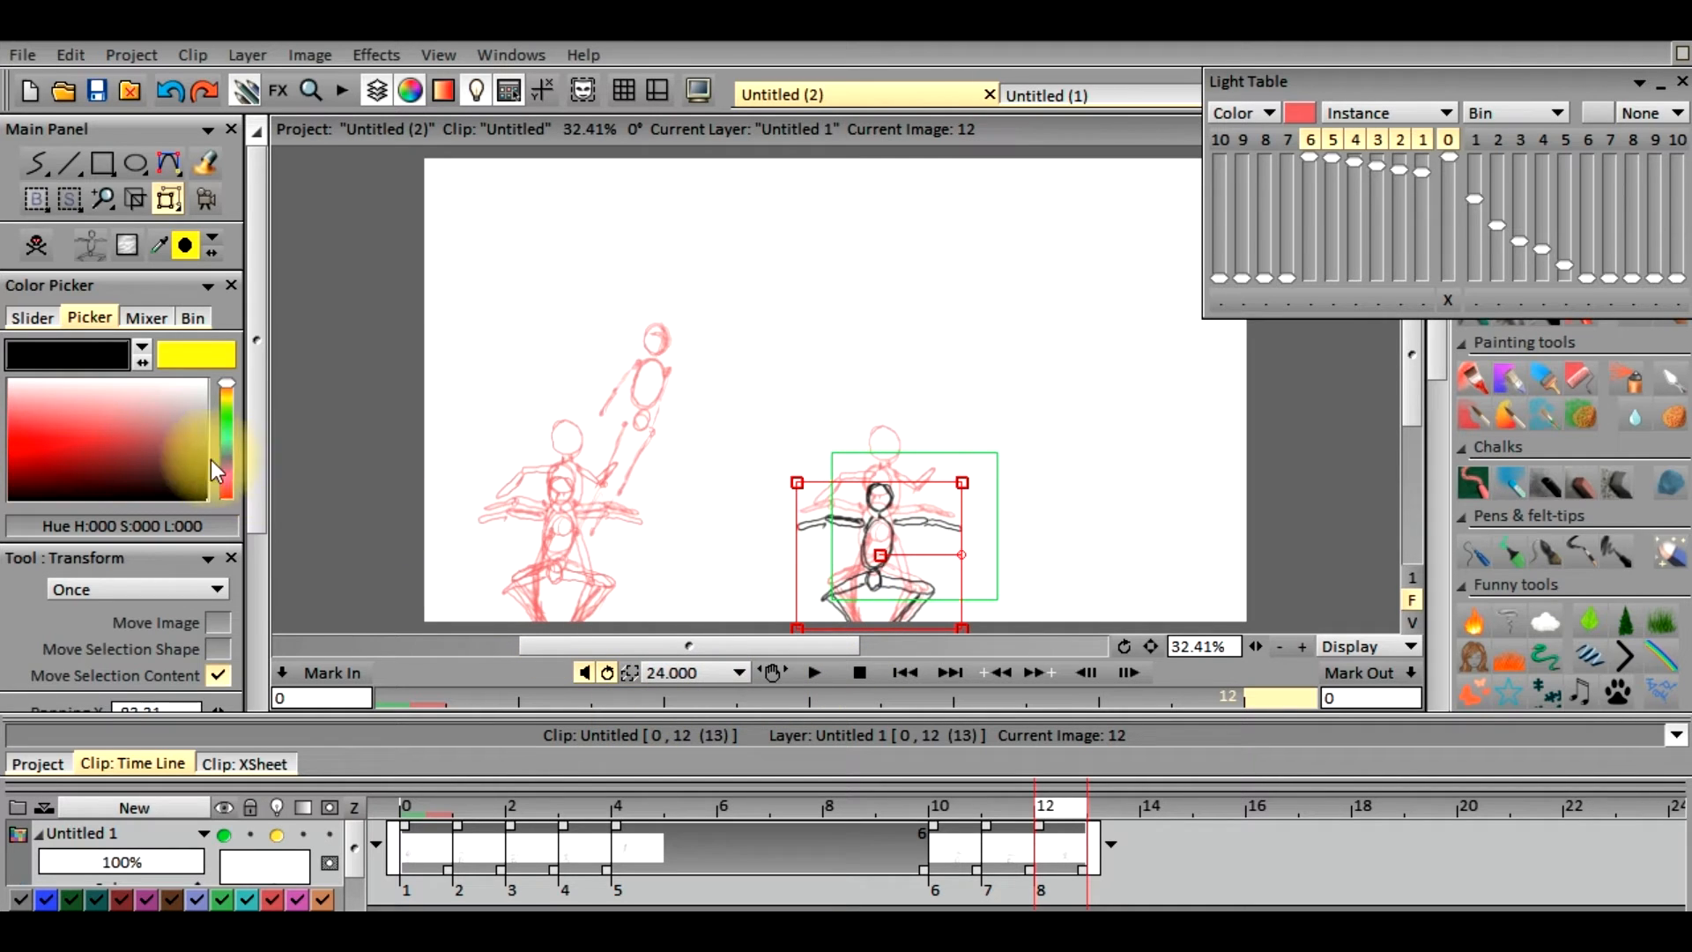
left_click_drag(263, 490, 329, 449)
left_click(223, 687)
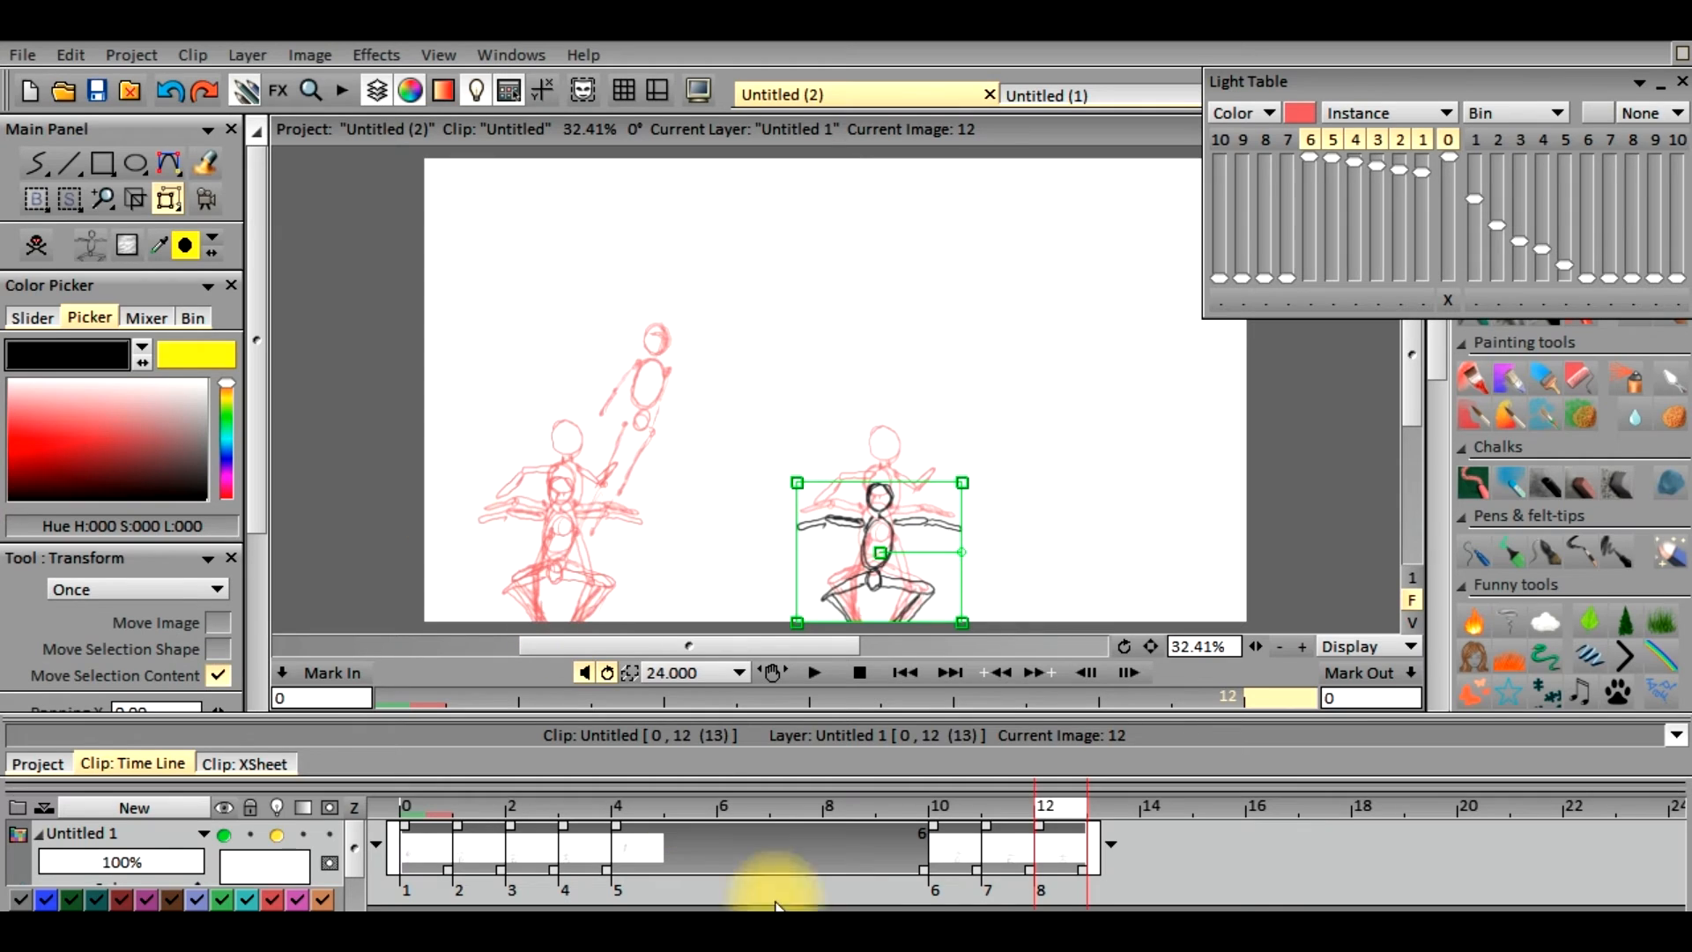
Scrub through the timeline from the first frames to frame 7 to examine the leaping pose
left_click(456, 809)
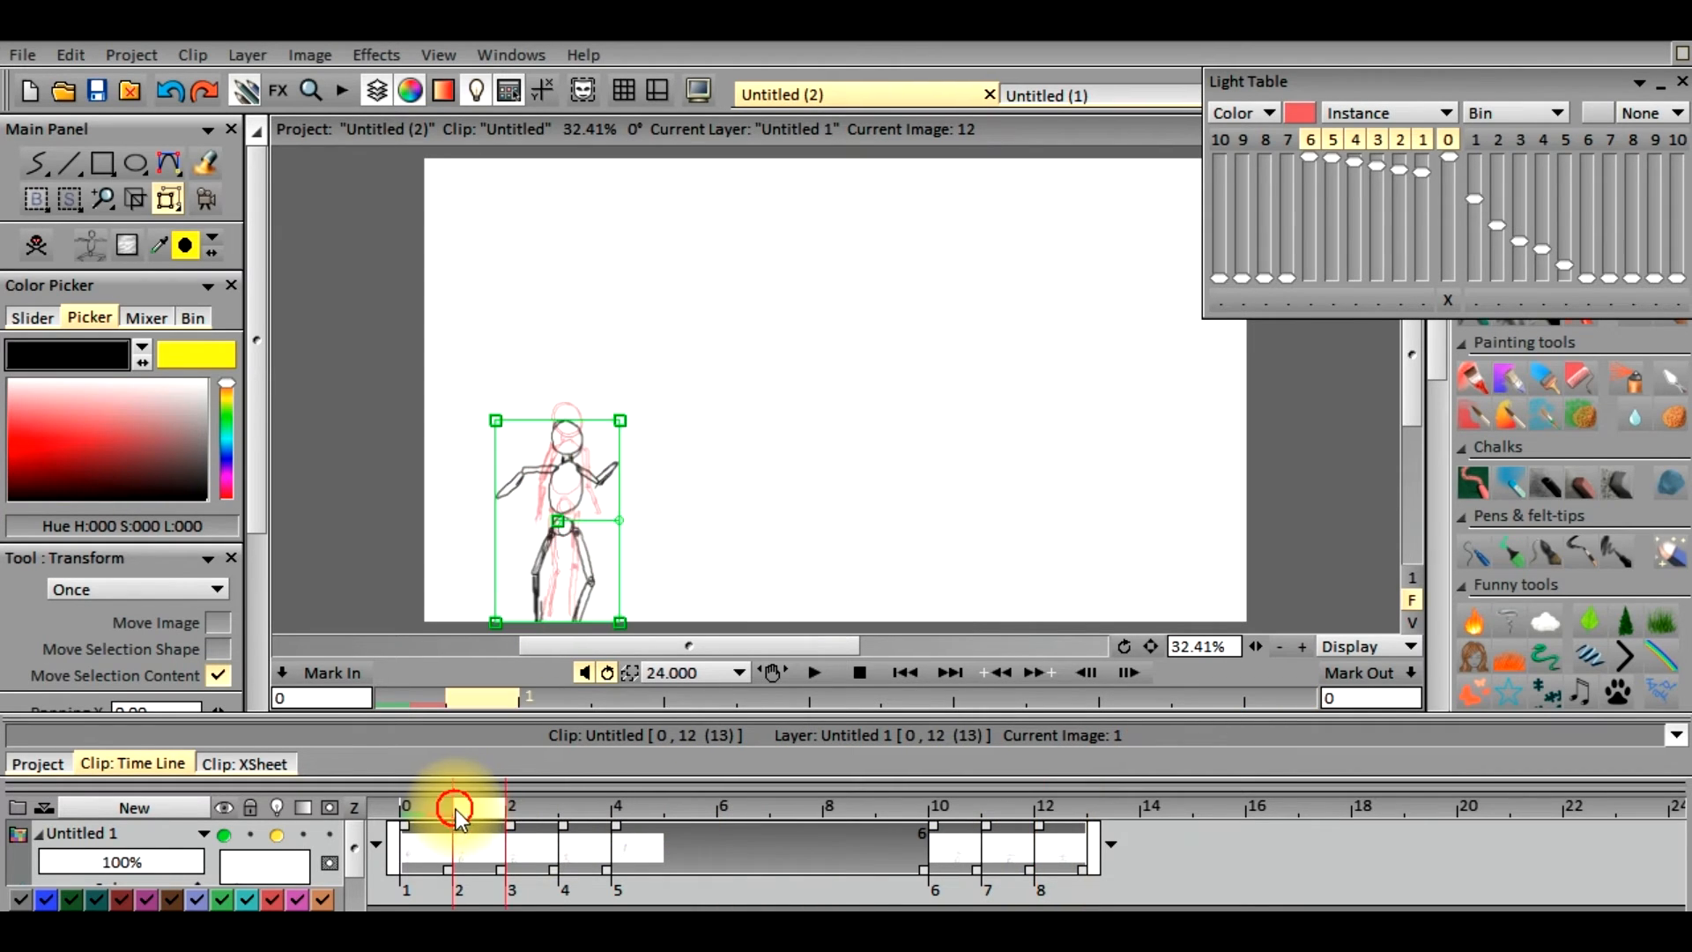
left_click(420, 802)
left_click(520, 807)
mouse_move(520, 807)
left_mouse_down()
mouse_move(721, 834)
mouse_move(1049, 818)
mouse_move(933, 802)
mouse_move(684, 811)
mouse_move(797, 811)
left_mouse_up()
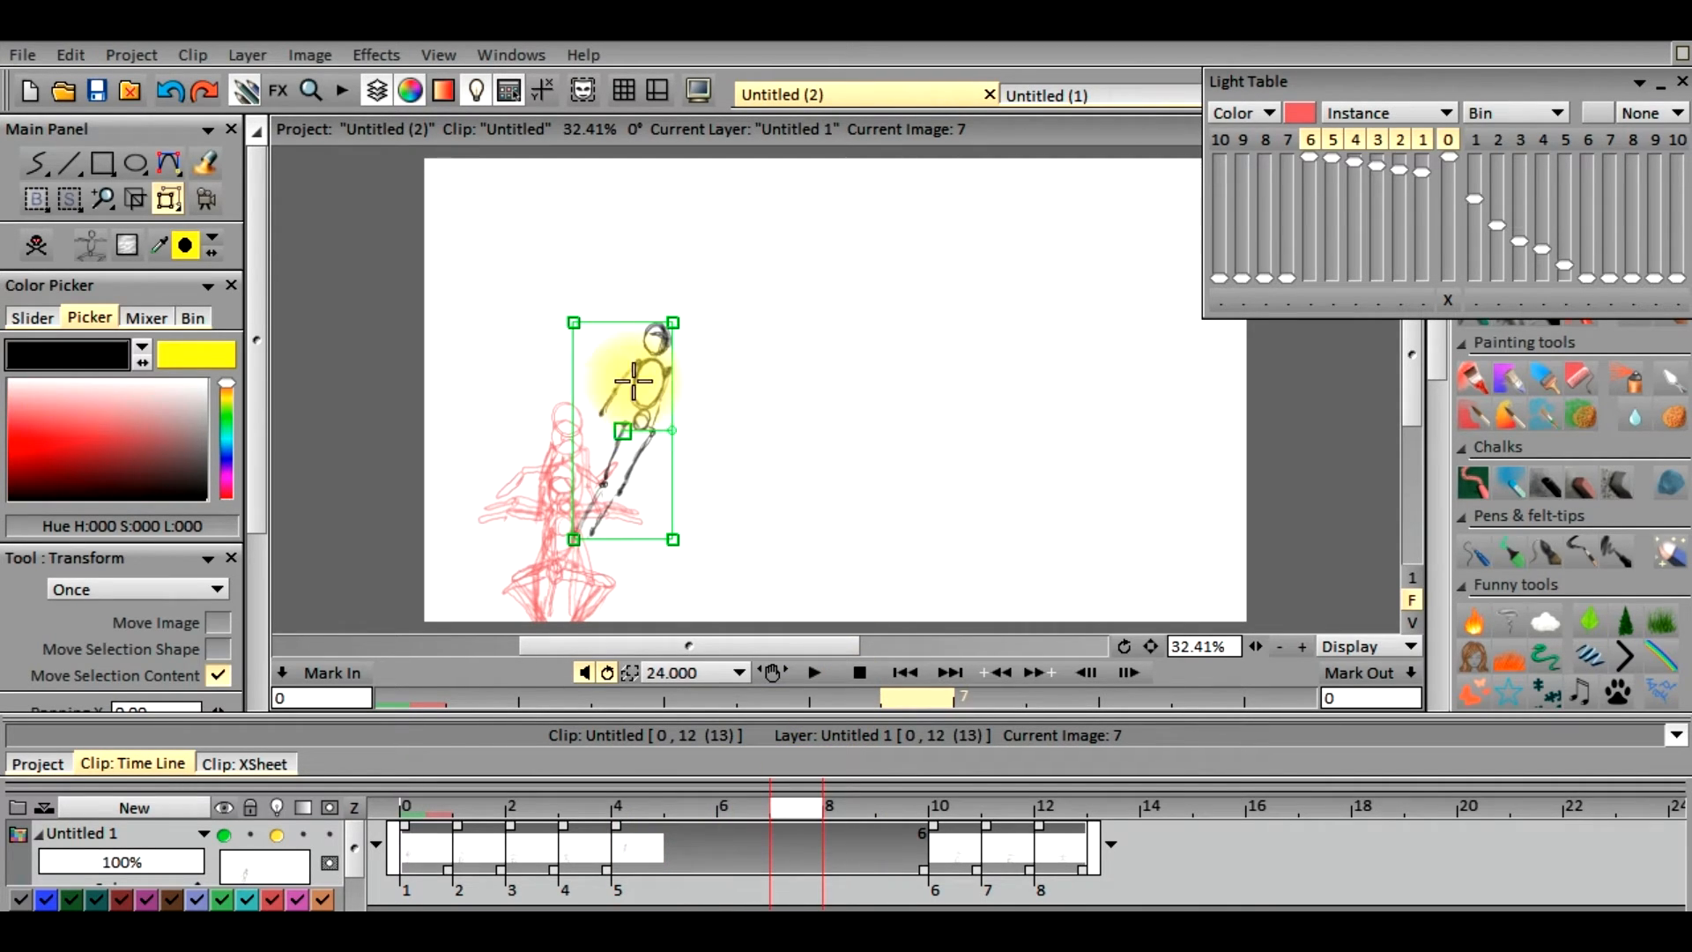
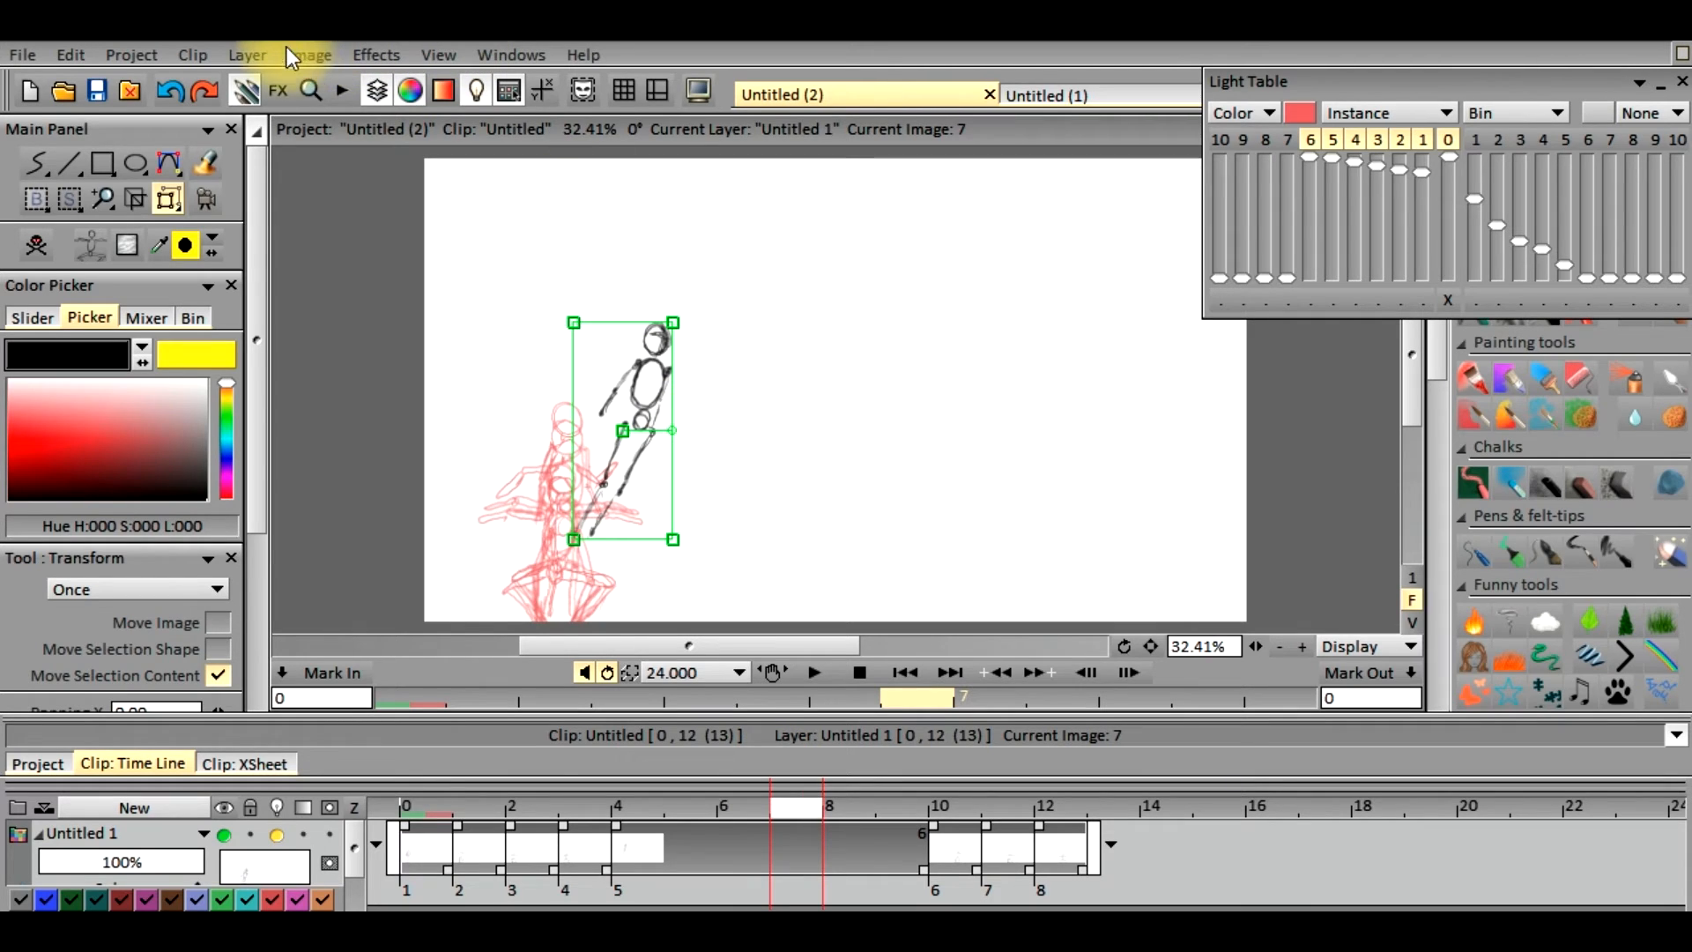
Break the leaping figure's held instance at frame 7 and compare the new drawing with frame 6
left_click(306, 56)
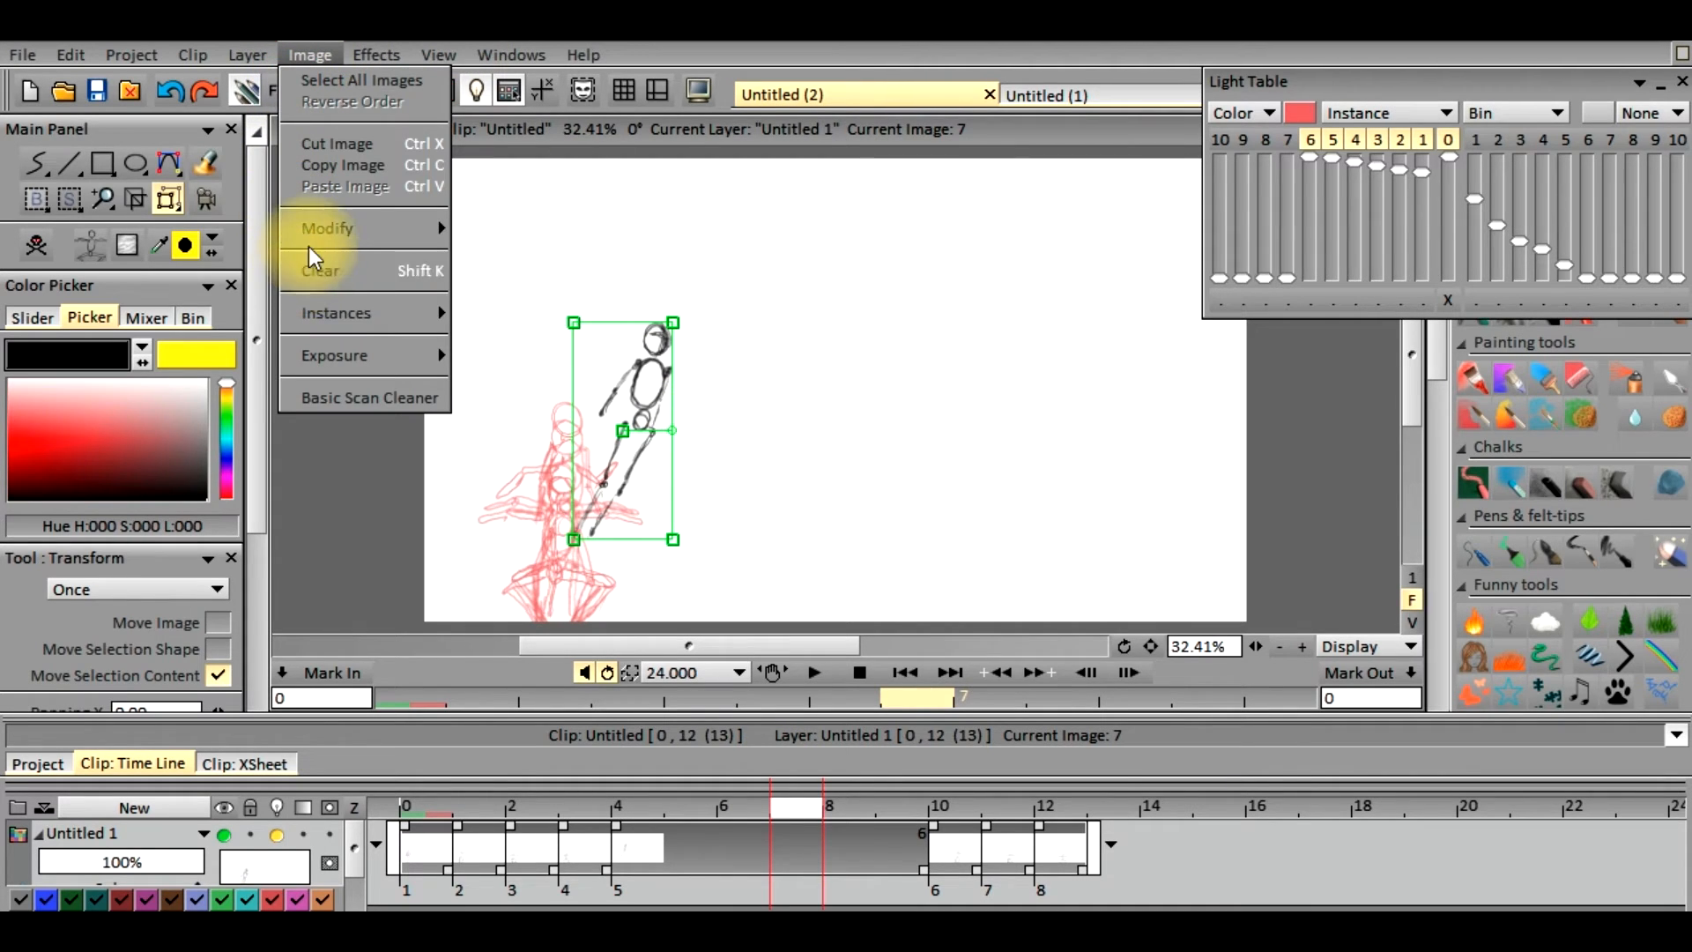
mouse_move(324, 321)
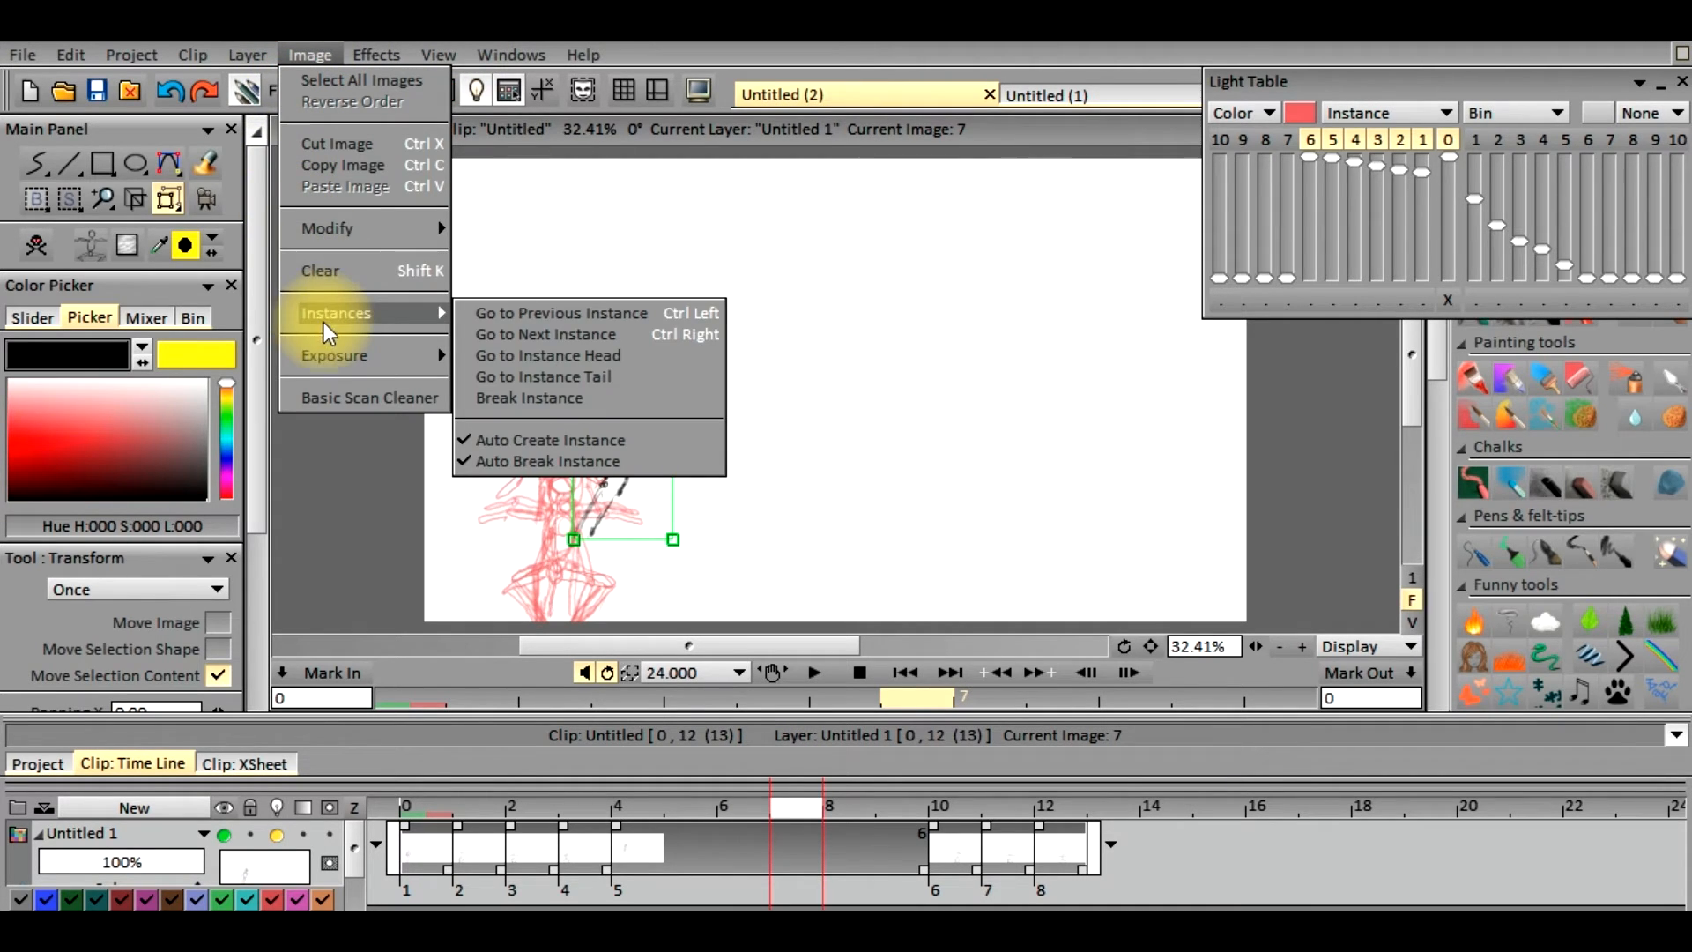
left_click(509, 401)
left_click(772, 859)
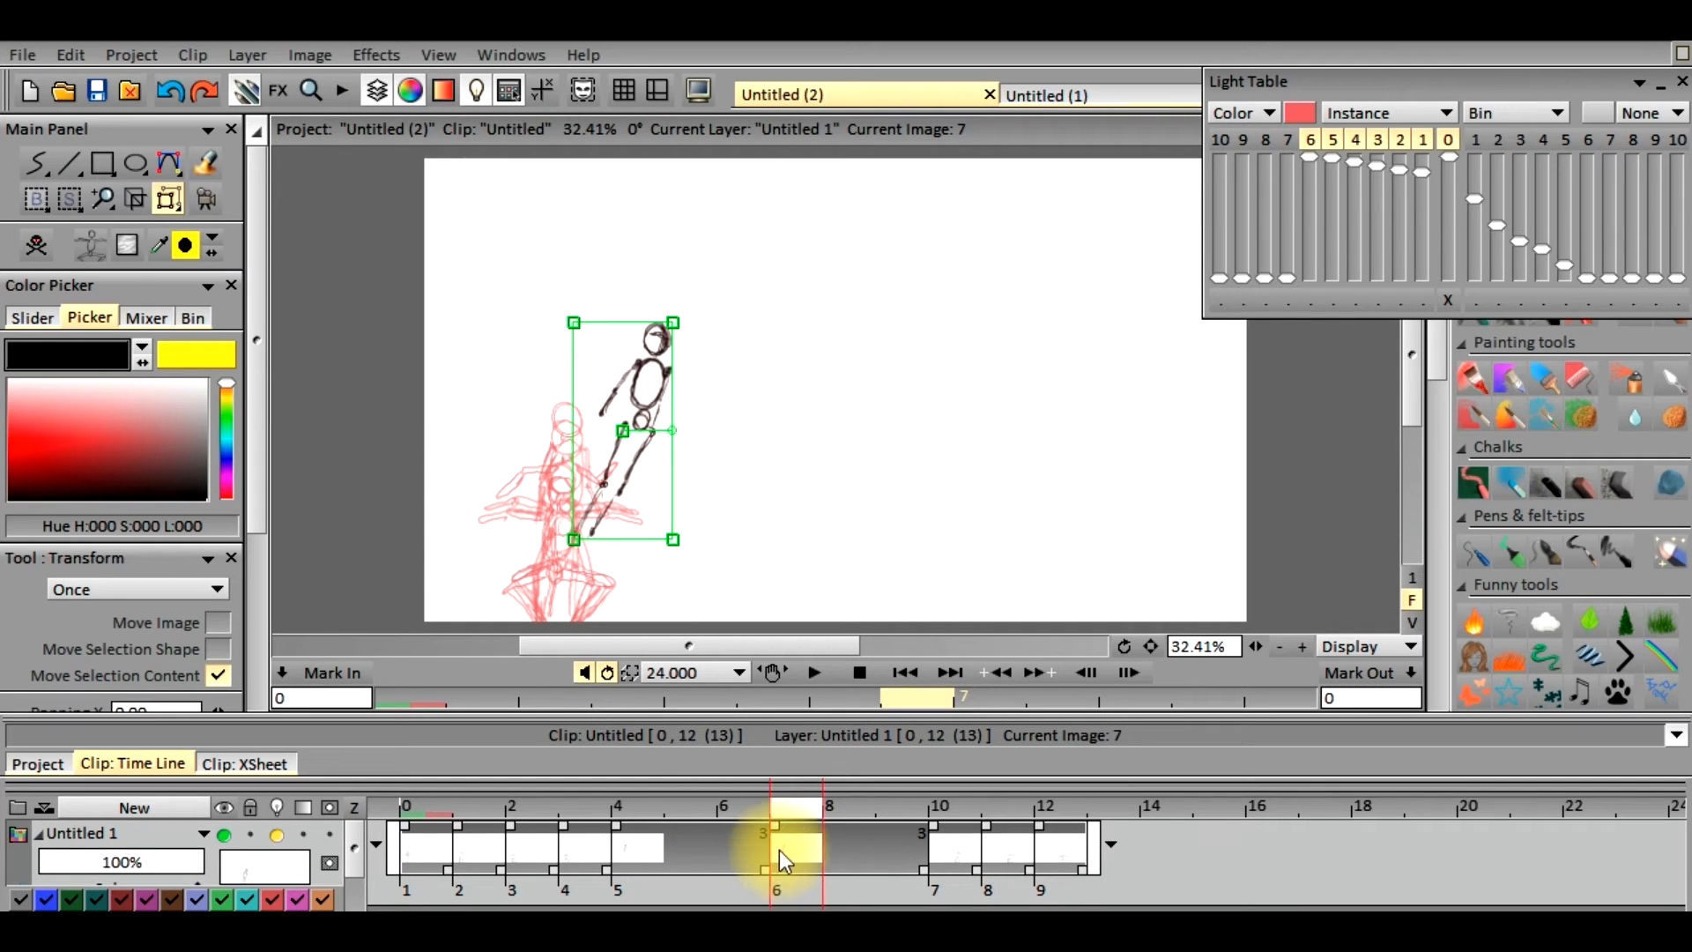
left_click_drag(796, 817, 723, 807)
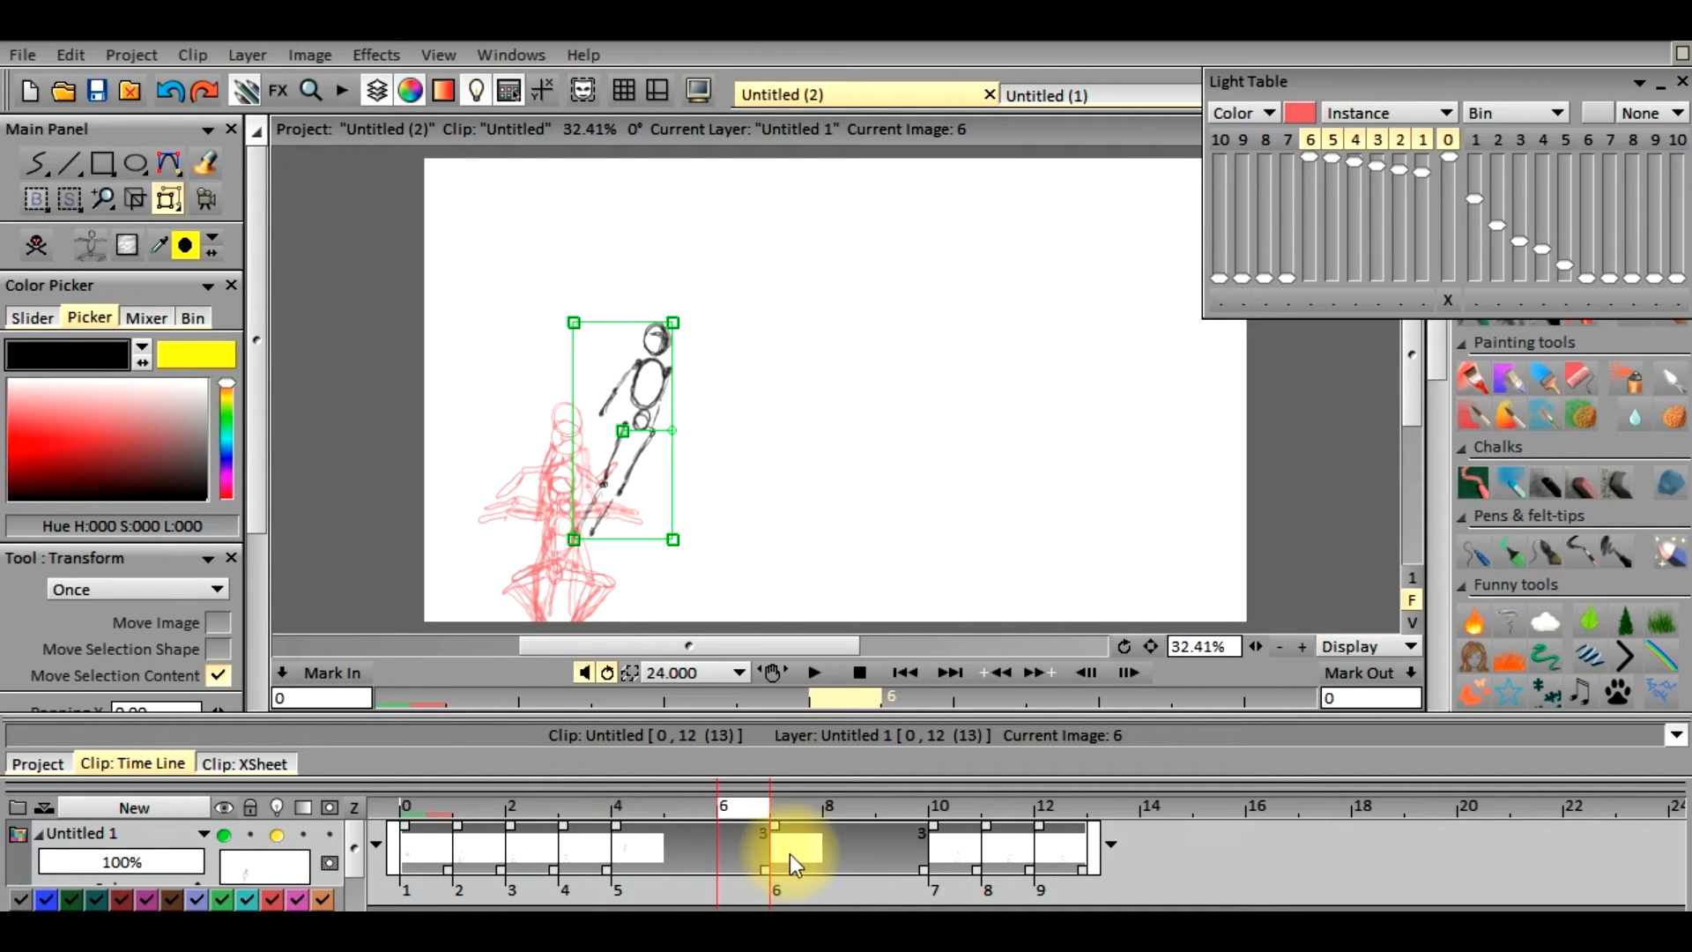
left_click_drag(749, 821, 784, 841)
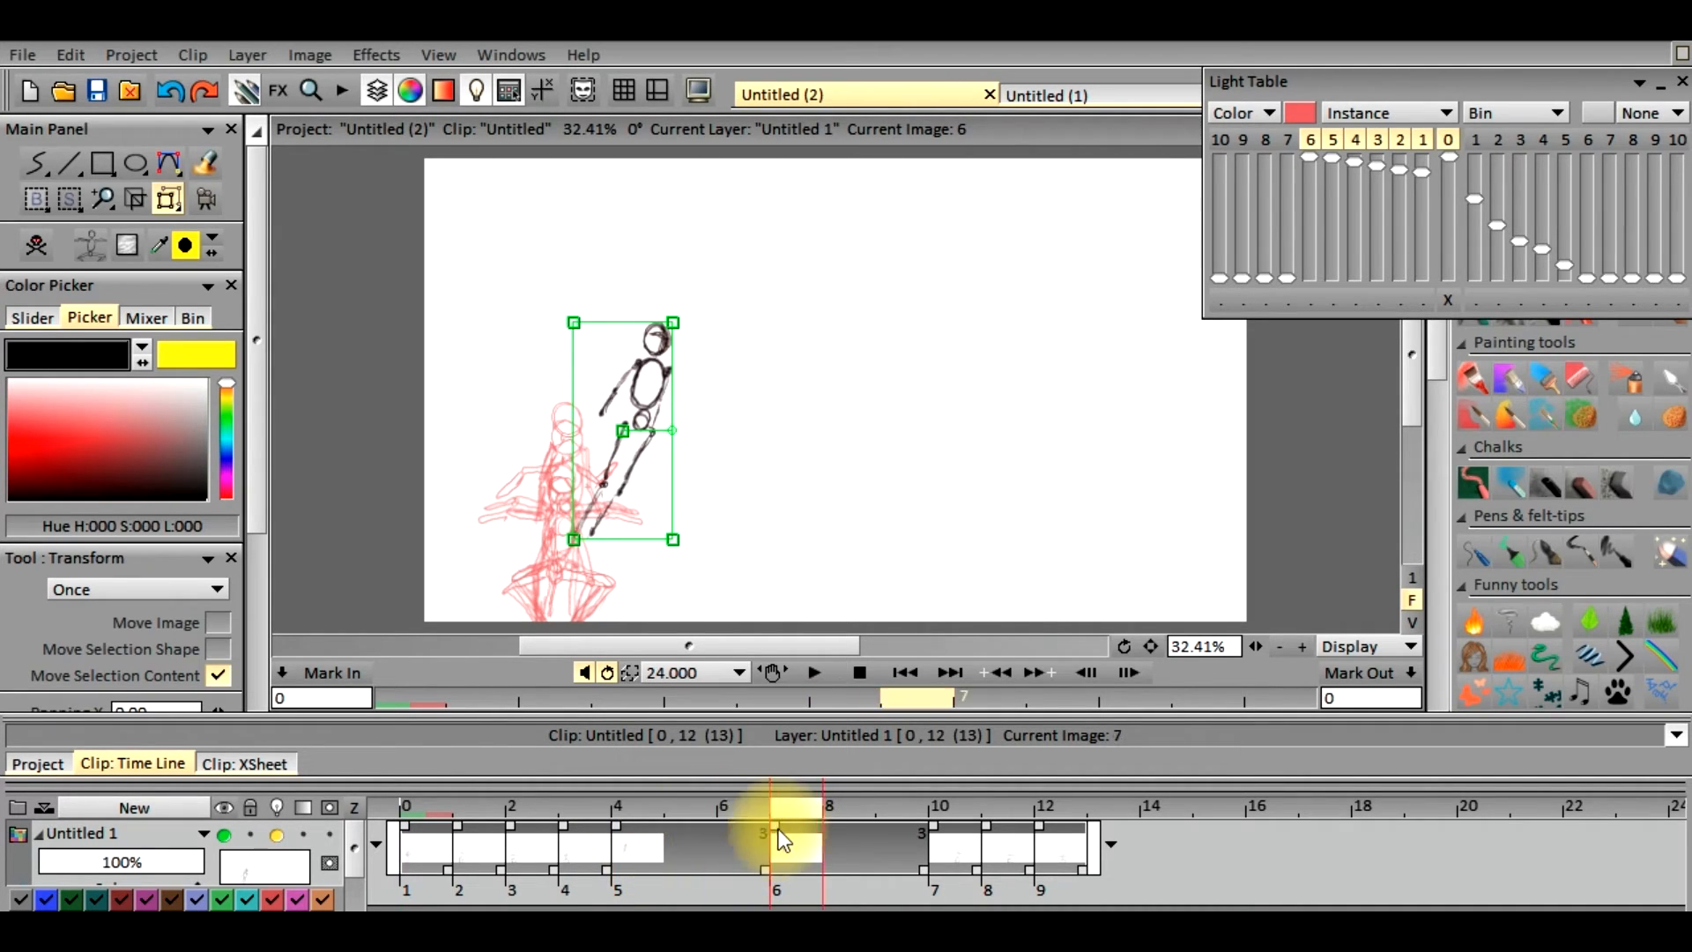
Move the frame 7 figure up and away from the red leaping reference, rotate it nearly upright with Transform, and apply
left_click_drag(623, 431, 767, 320)
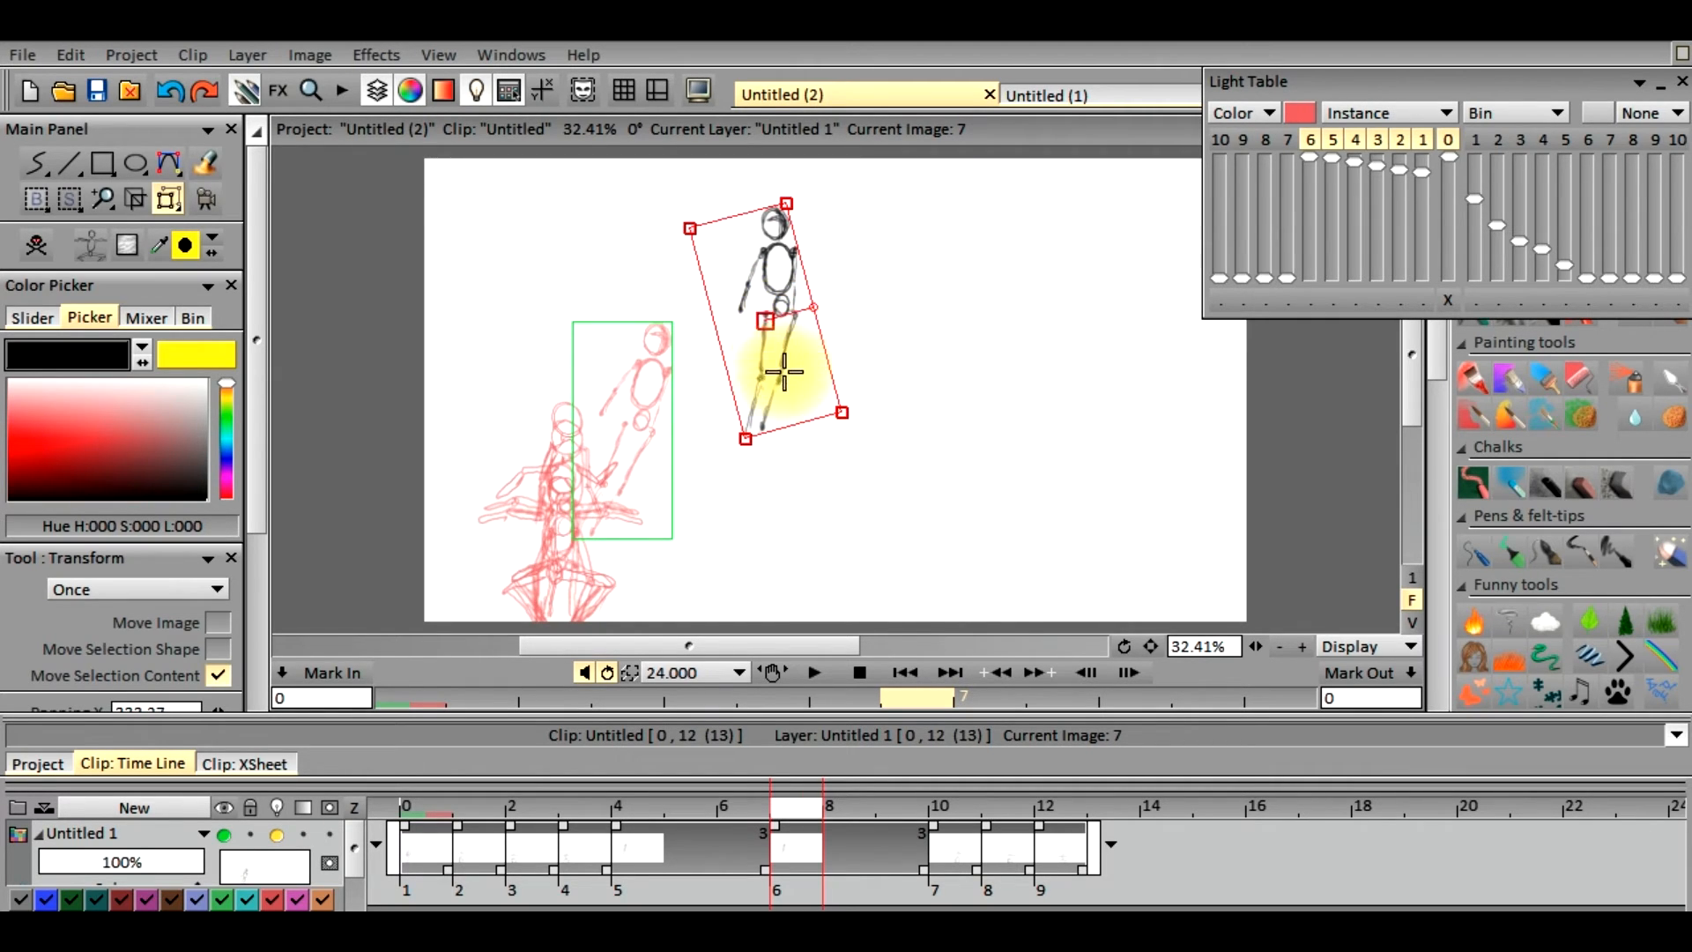
left_click_drag(769, 324, 762, 319)
left_click_drag(259, 516, 220, 700)
left_click(221, 696)
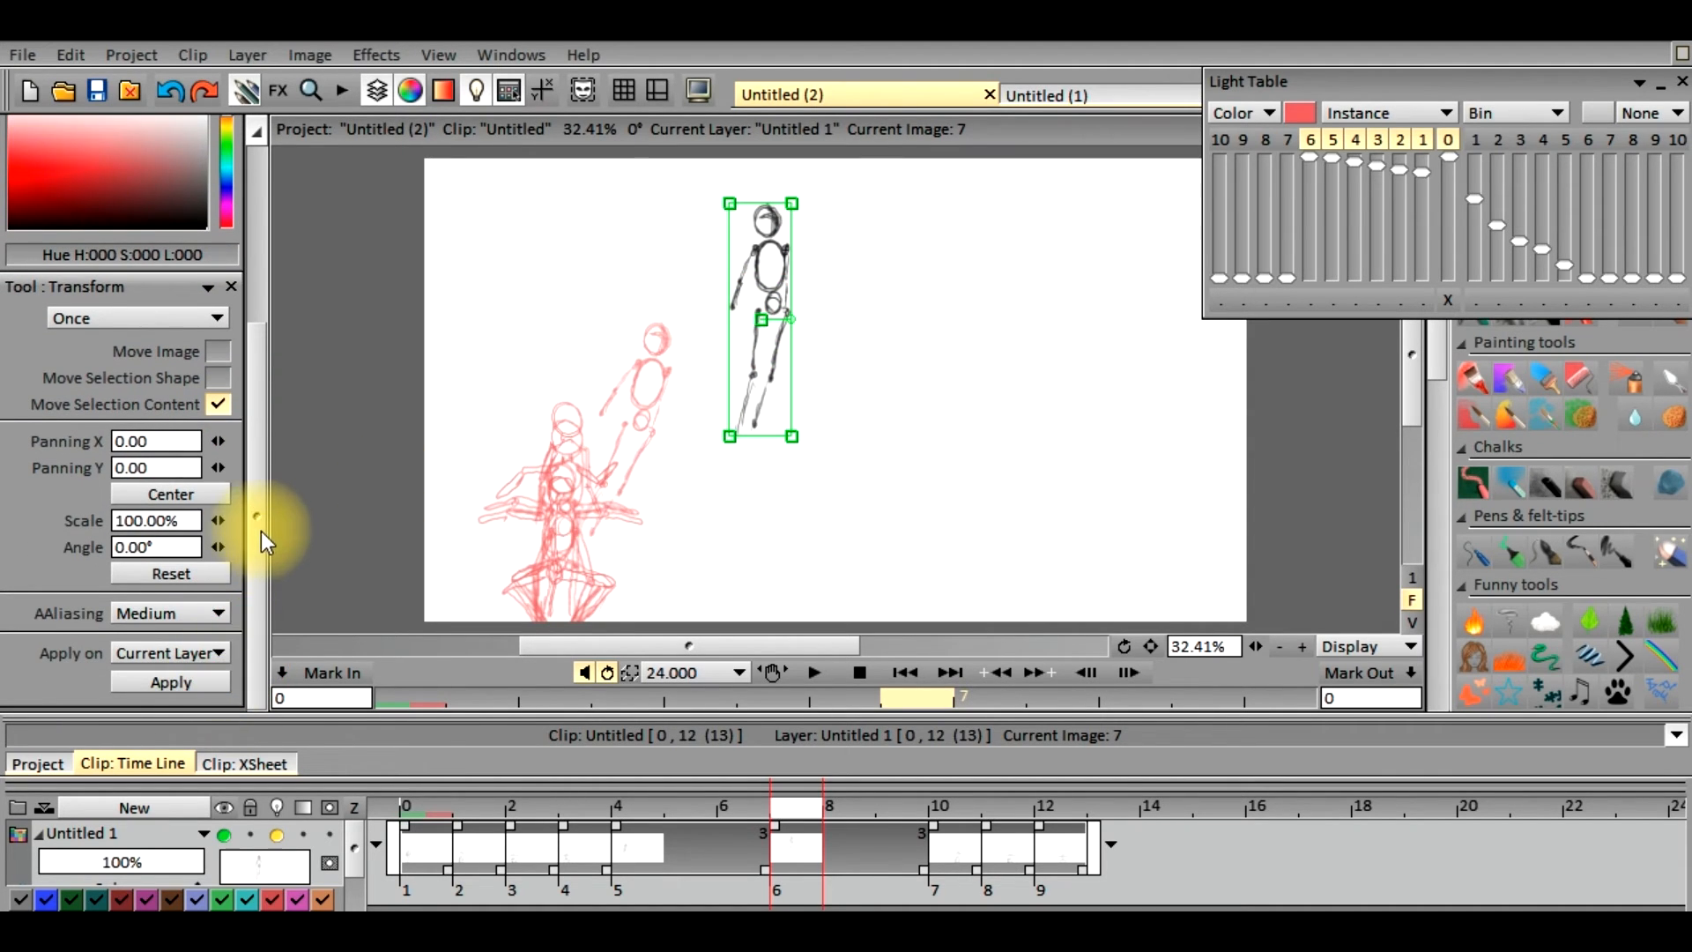
left_click_drag(260, 529, 310, 333)
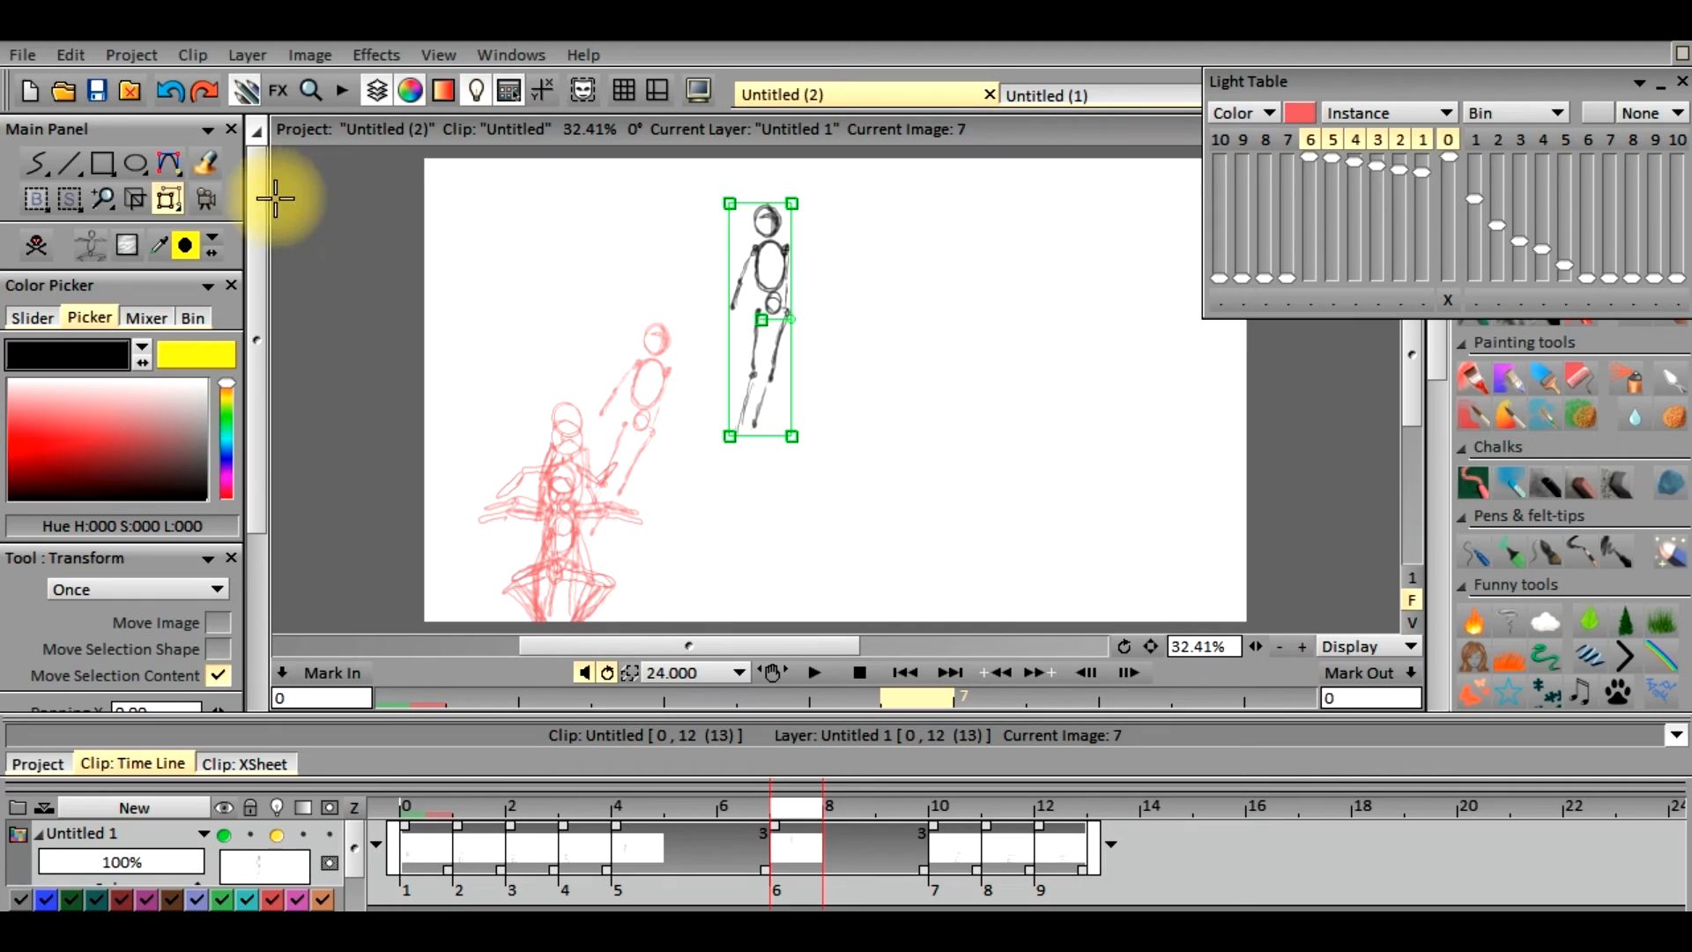
Erase the arms and legs of the frame 7 figure, keeping the head, torso and hips
left_click(81, 245)
left_click(123, 310)
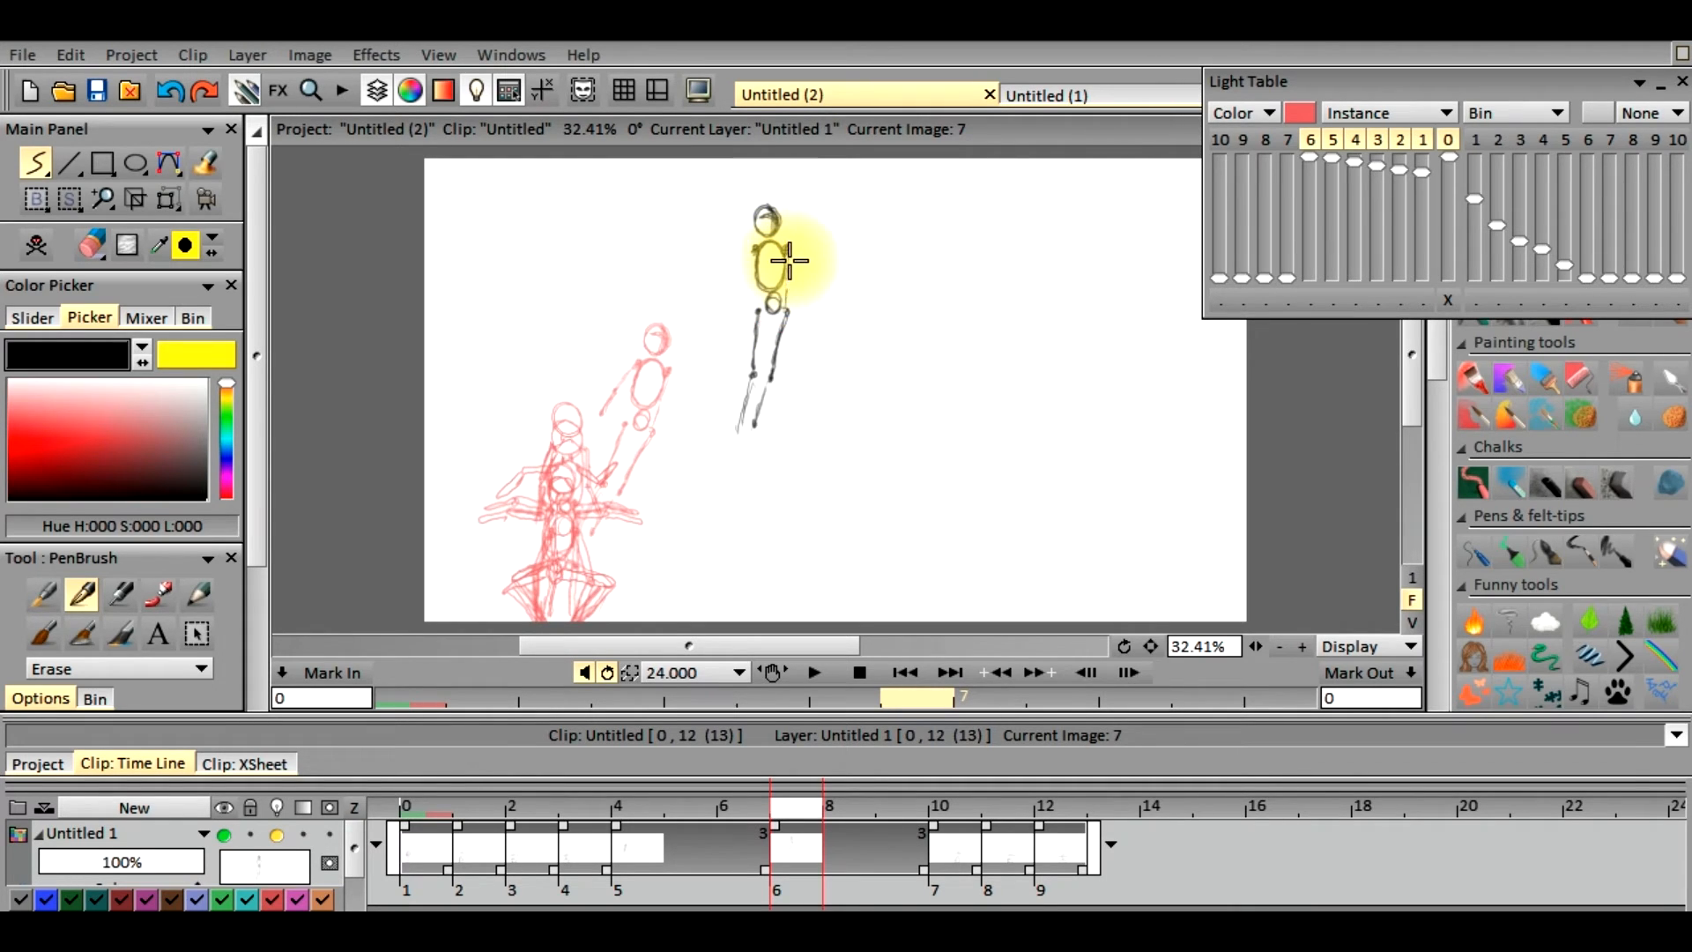
mouse_move(780, 339)
left_mouse_down()
mouse_move(747, 433)
mouse_move(754, 331)
left_mouse_up()
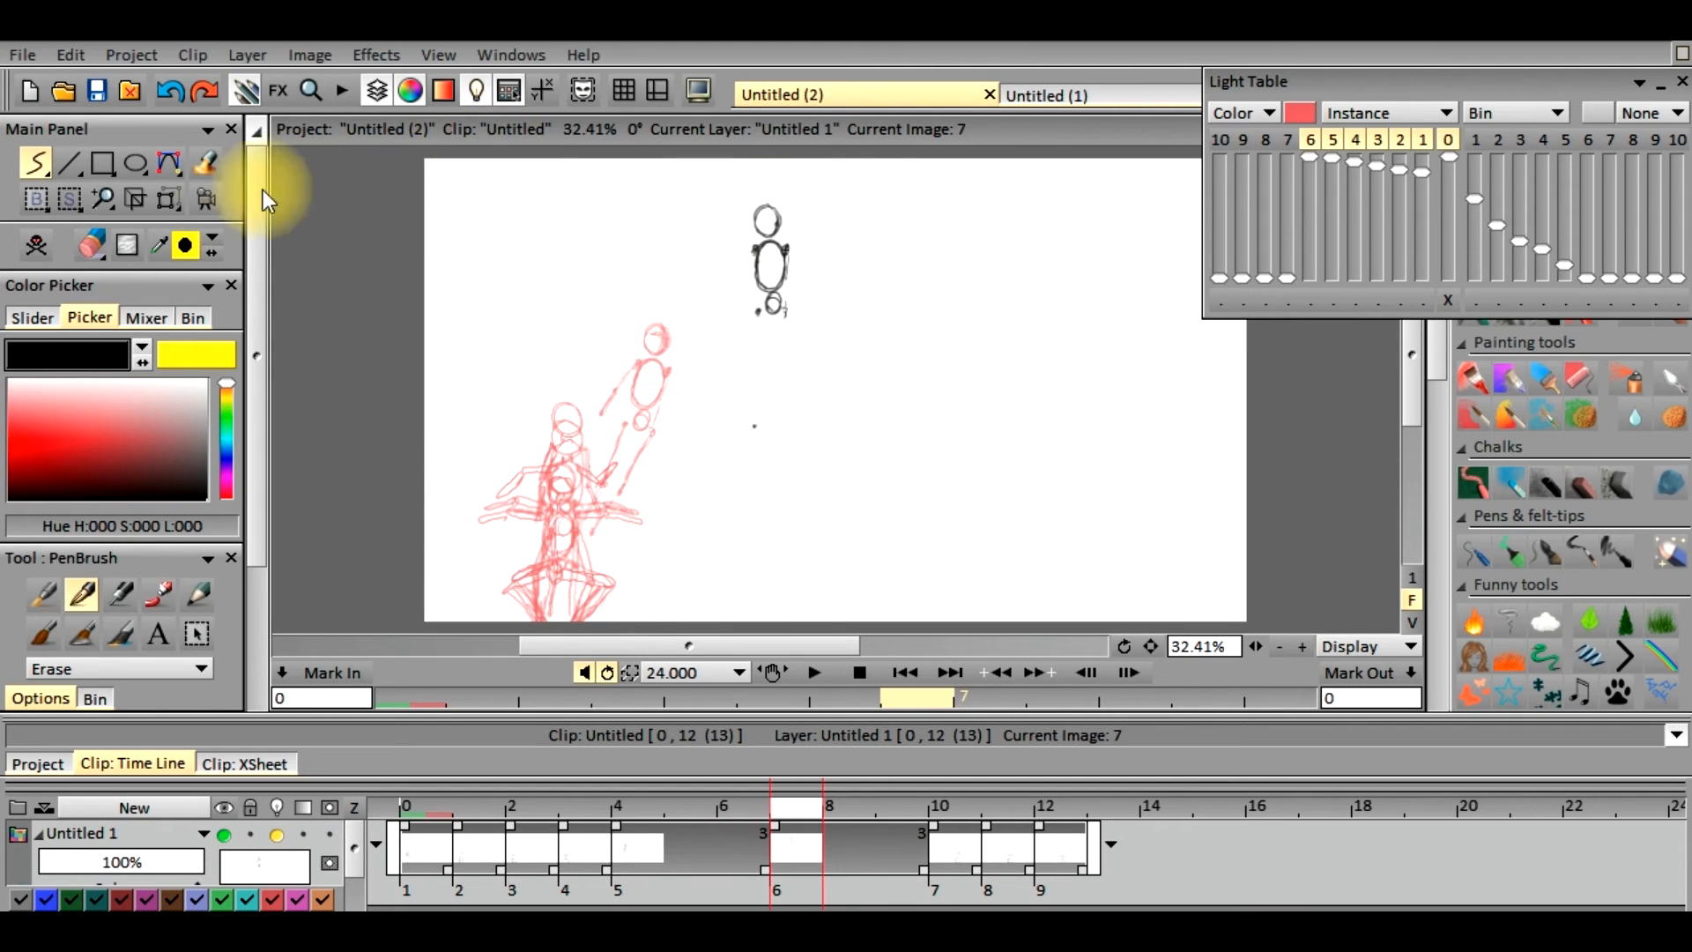
Draw two new arms spread downward from the shoulders of the frame 7 figure with the pen brush in Color mode
left_click(168, 198)
left_click(91, 245)
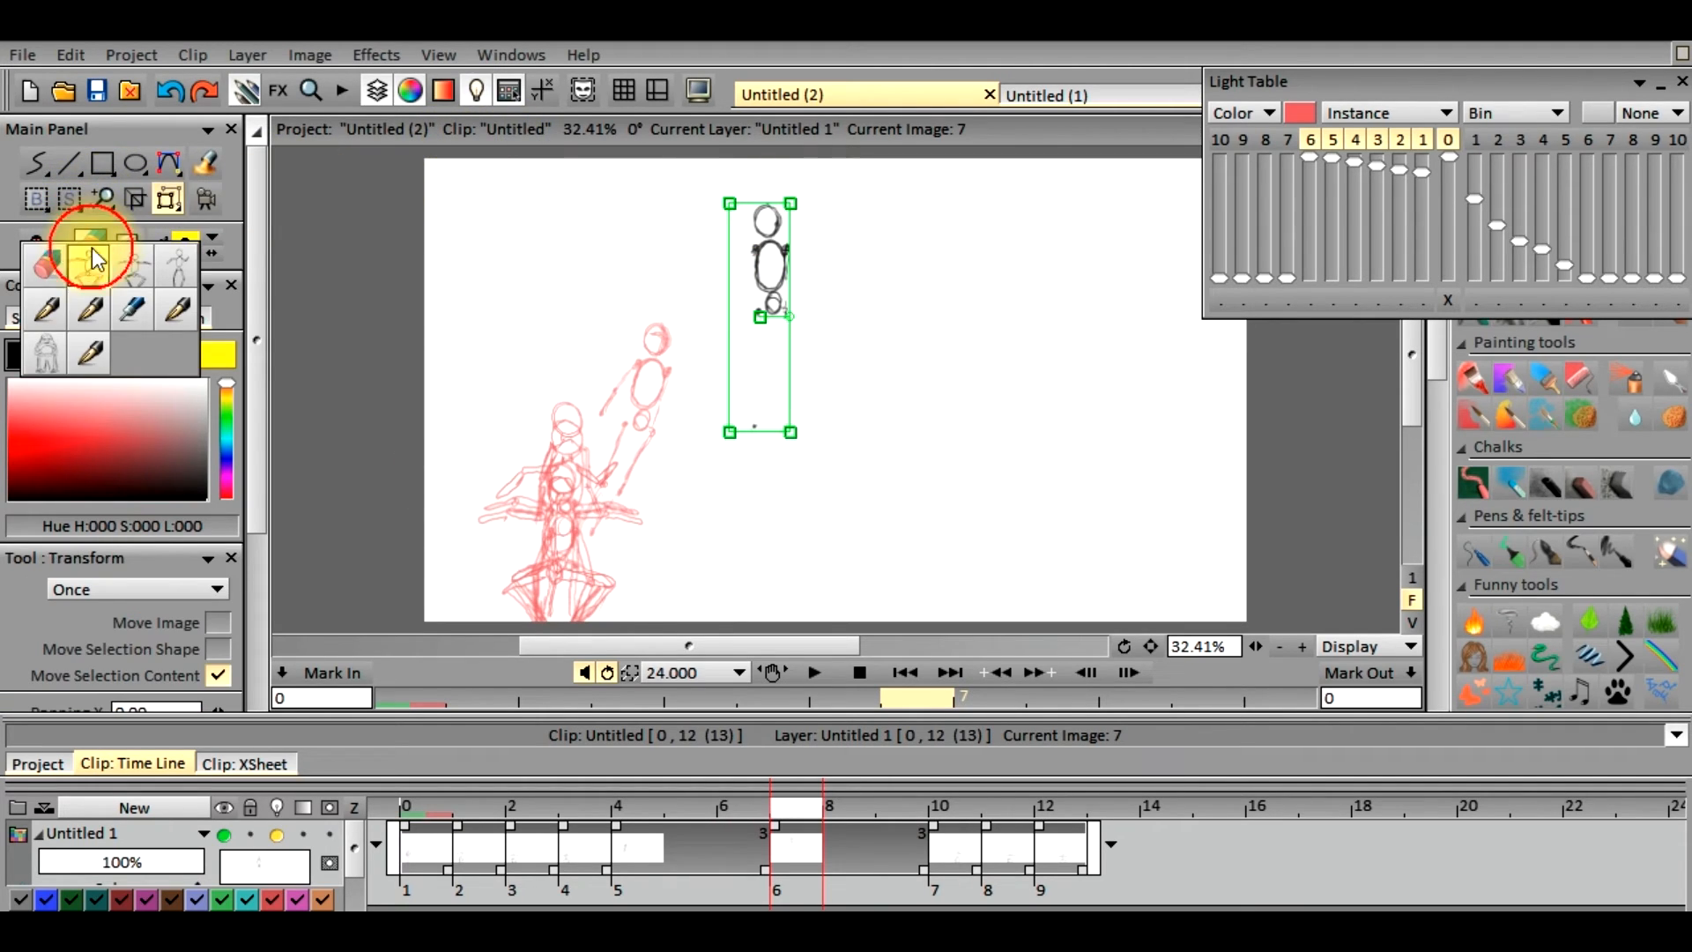
left_click(51, 310)
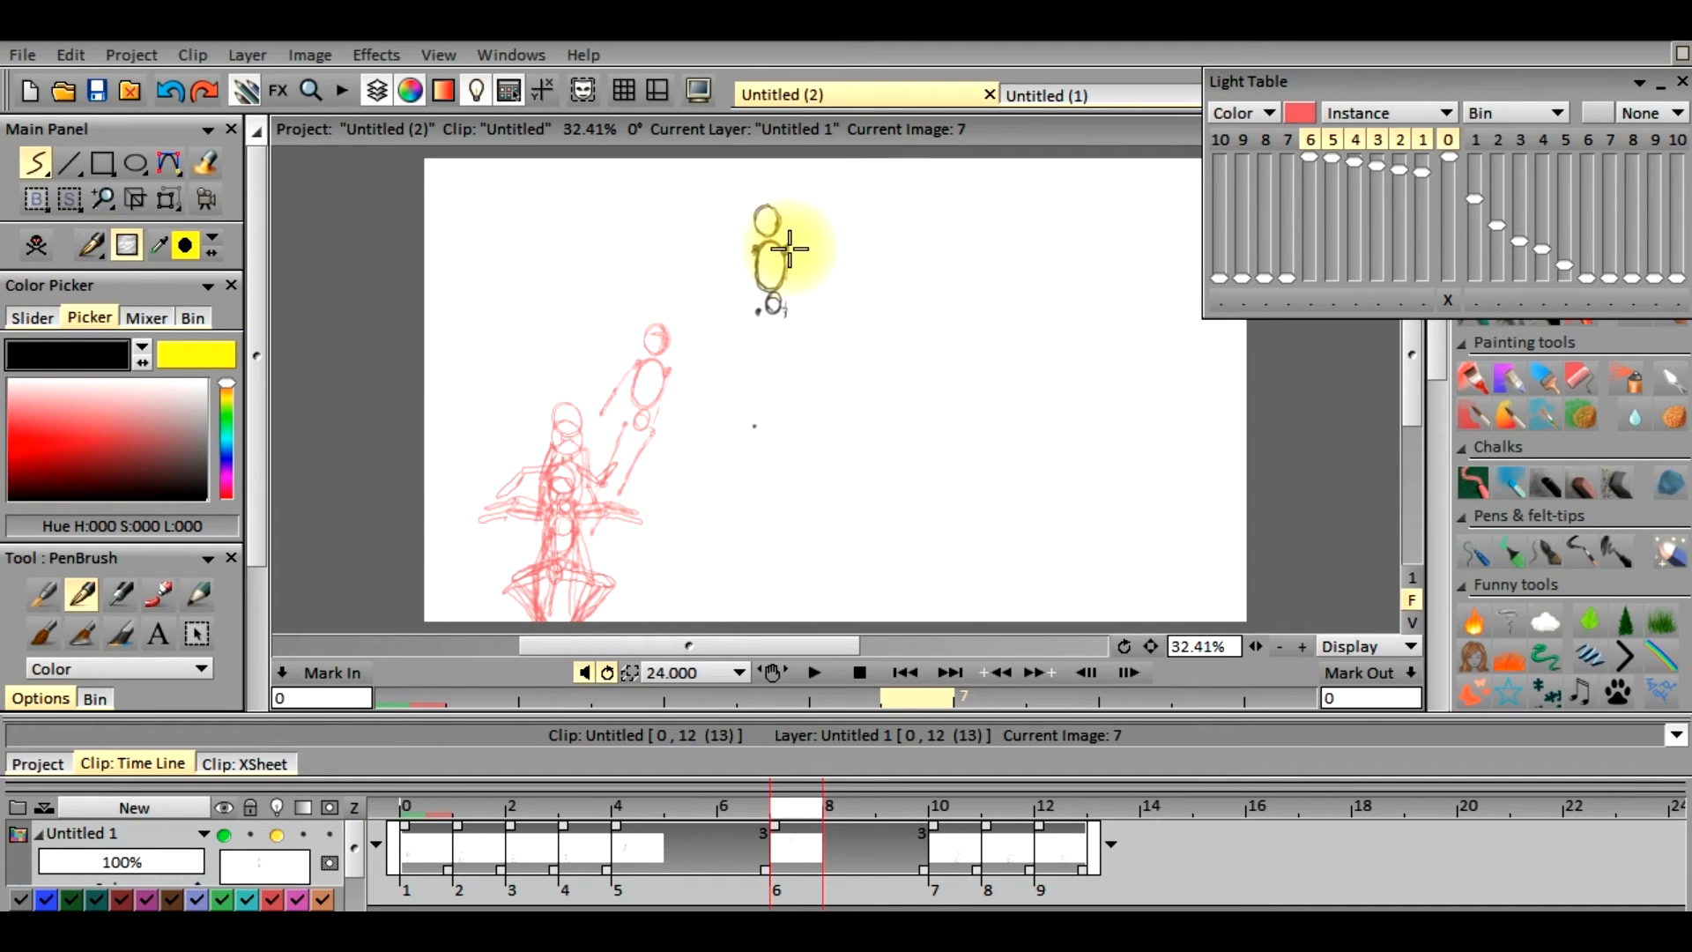
left_click_drag(796, 252, 805, 261)
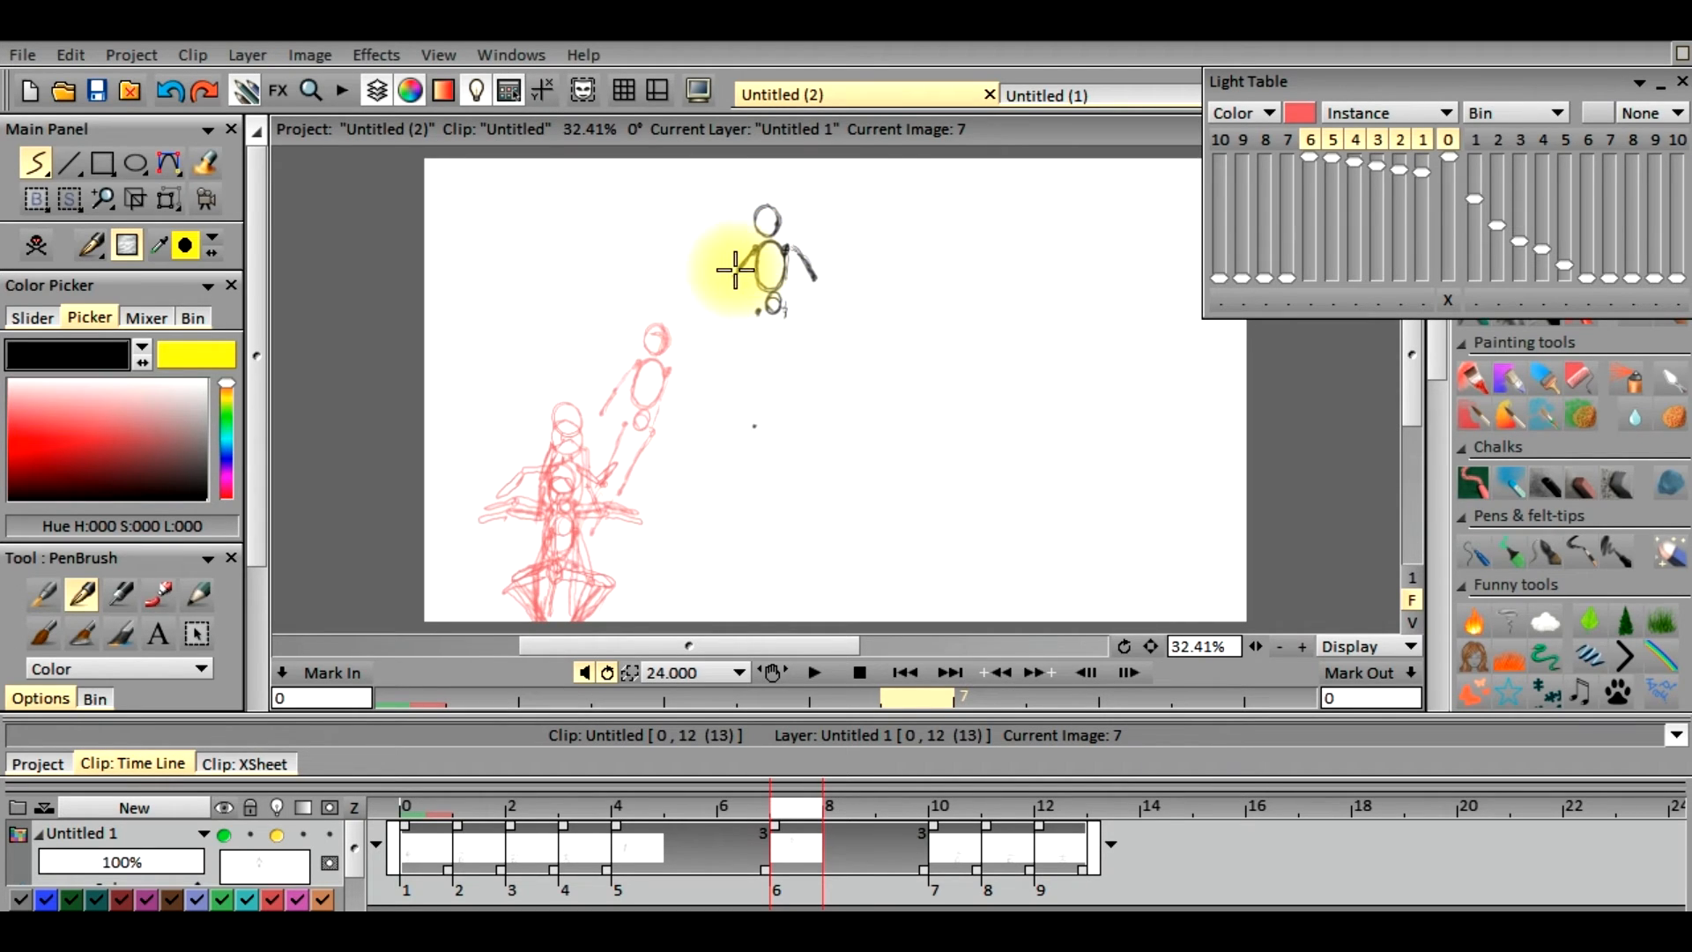
left_click_drag(724, 282, 709, 307)
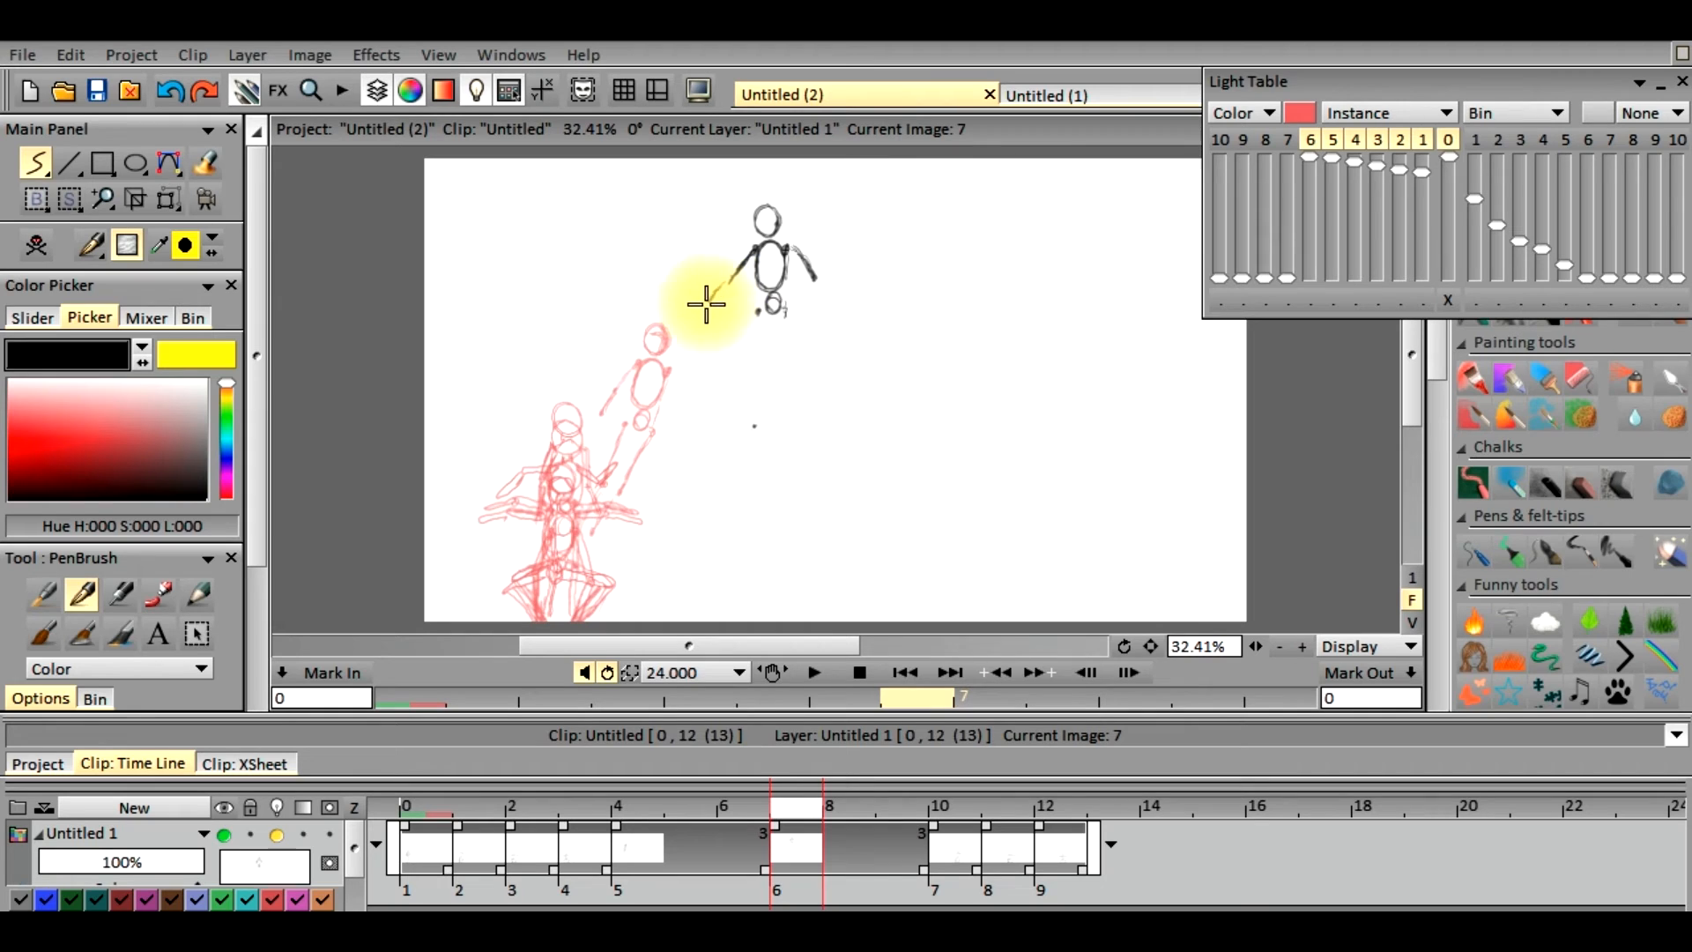
Draw two new legs hanging almost straight down from the hips of the frame 7 figure and reinforce the limb lines
mouse_move(826, 305)
left_mouse_down()
mouse_move(782, 307)
mouse_move(780, 423)
mouse_move(787, 377)
left_mouse_up()
left_click_drag(758, 311, 753, 412)
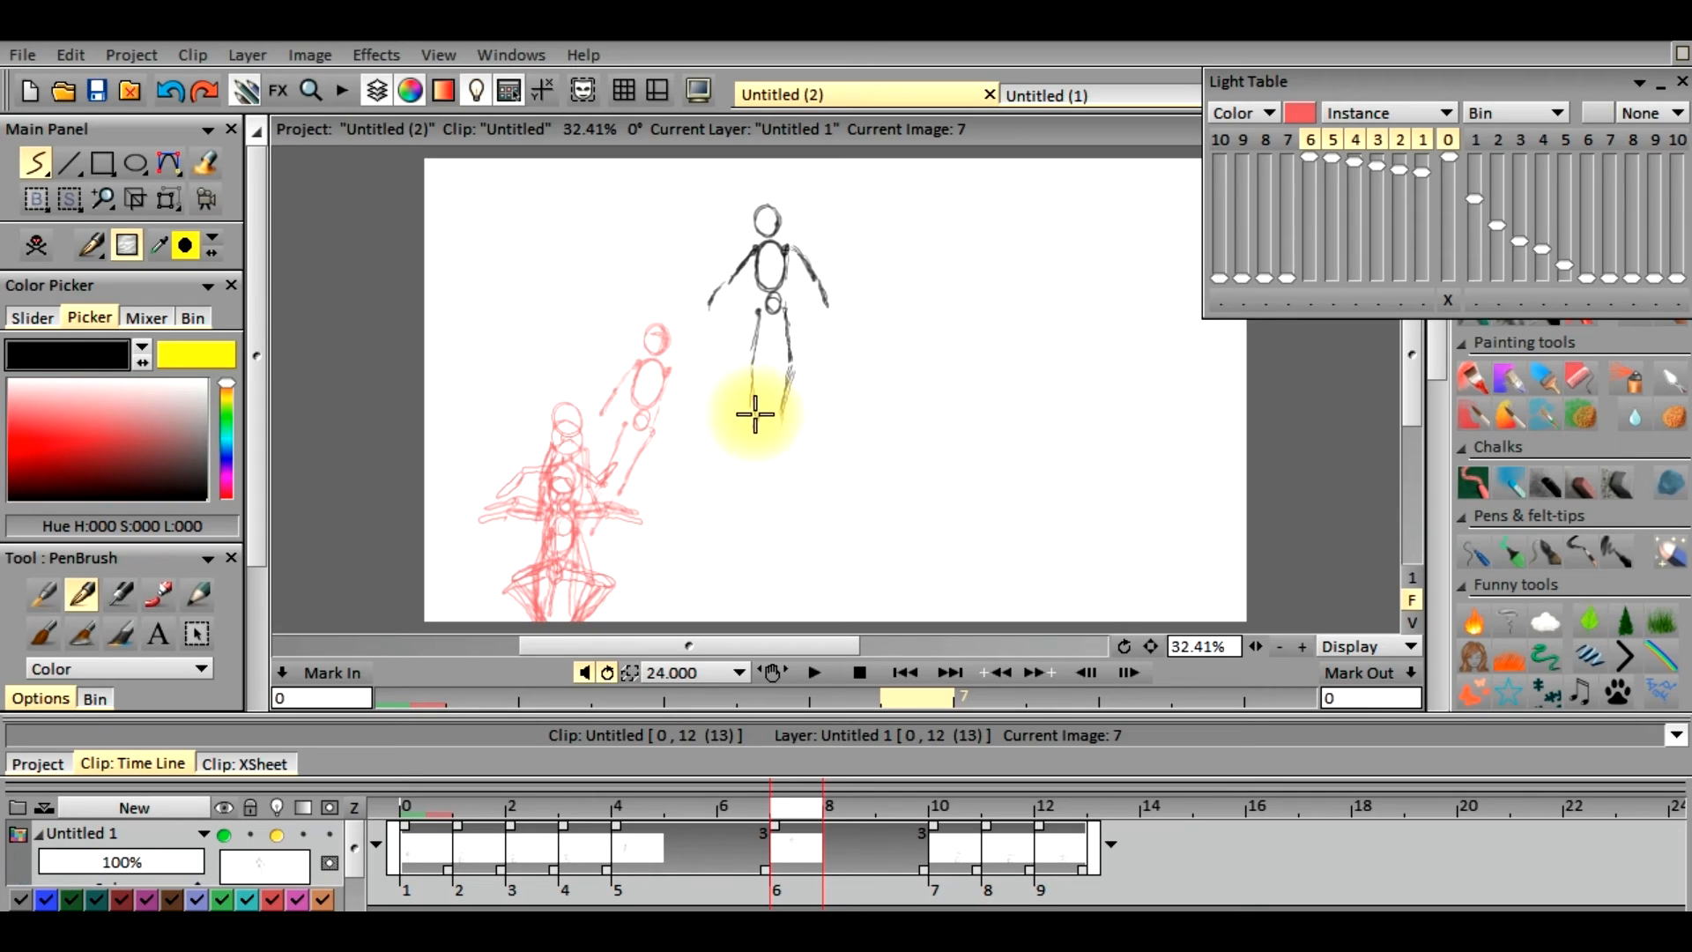
left_click_drag(783, 412, 783, 420)
left_click_drag(759, 311, 752, 358)
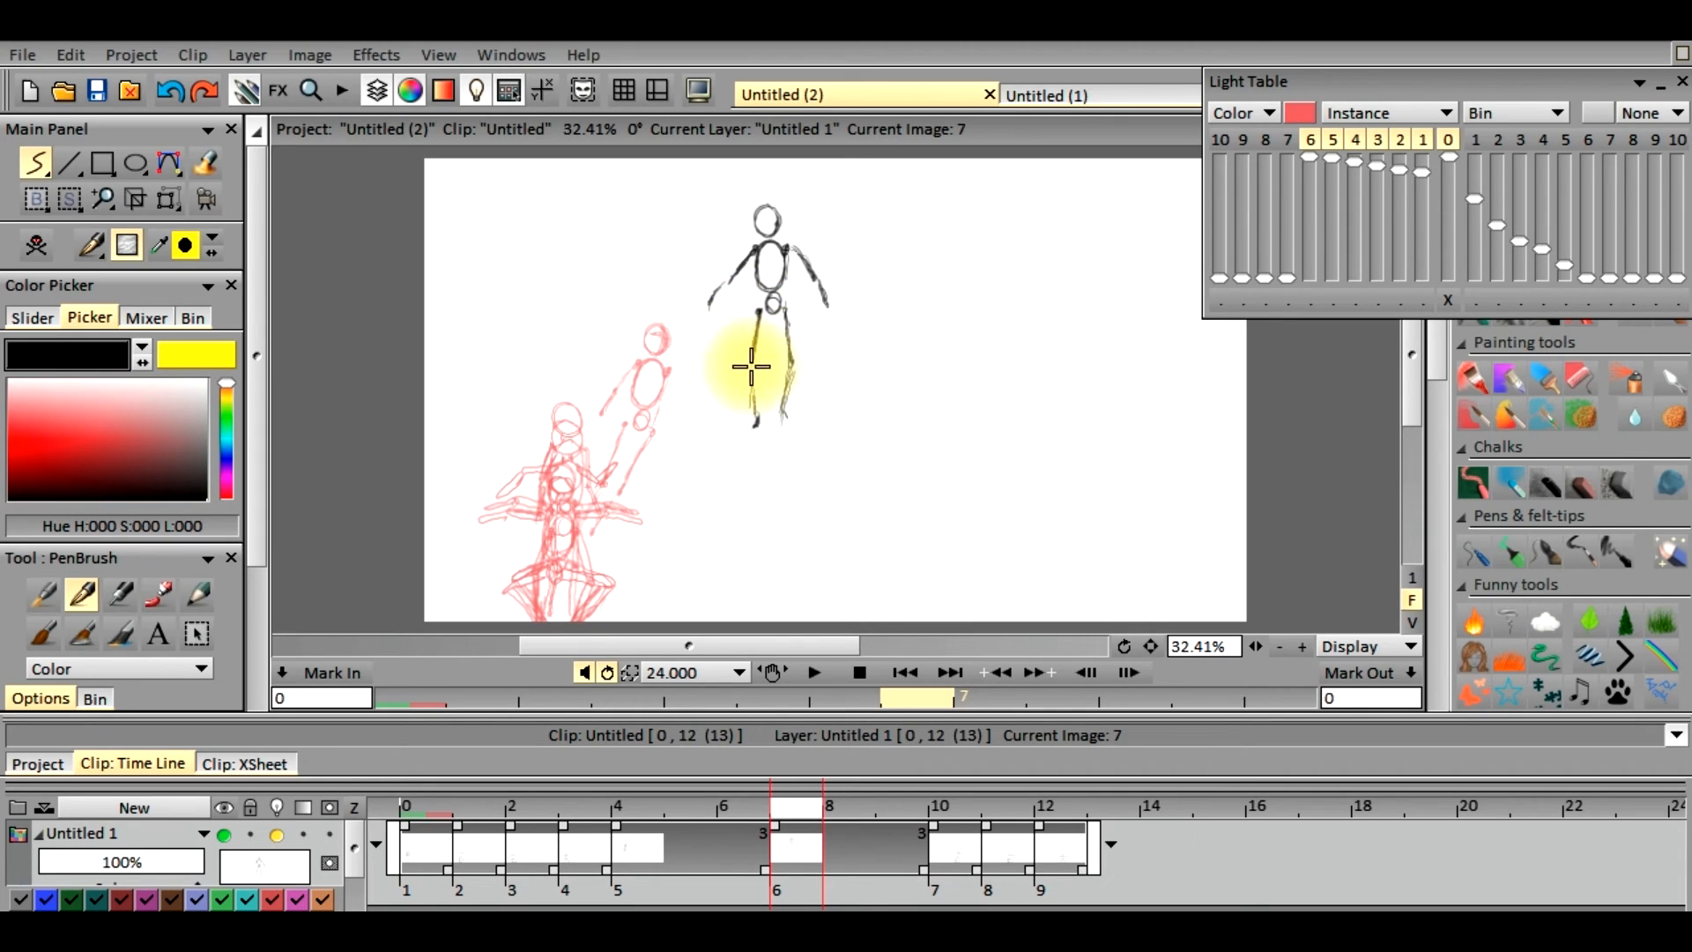
left_click_drag(756, 416, 785, 421)
mouse_move(757, 249)
left_mouse_down()
mouse_move(785, 257)
mouse_move(773, 284)
mouse_move(806, 273)
left_mouse_up()
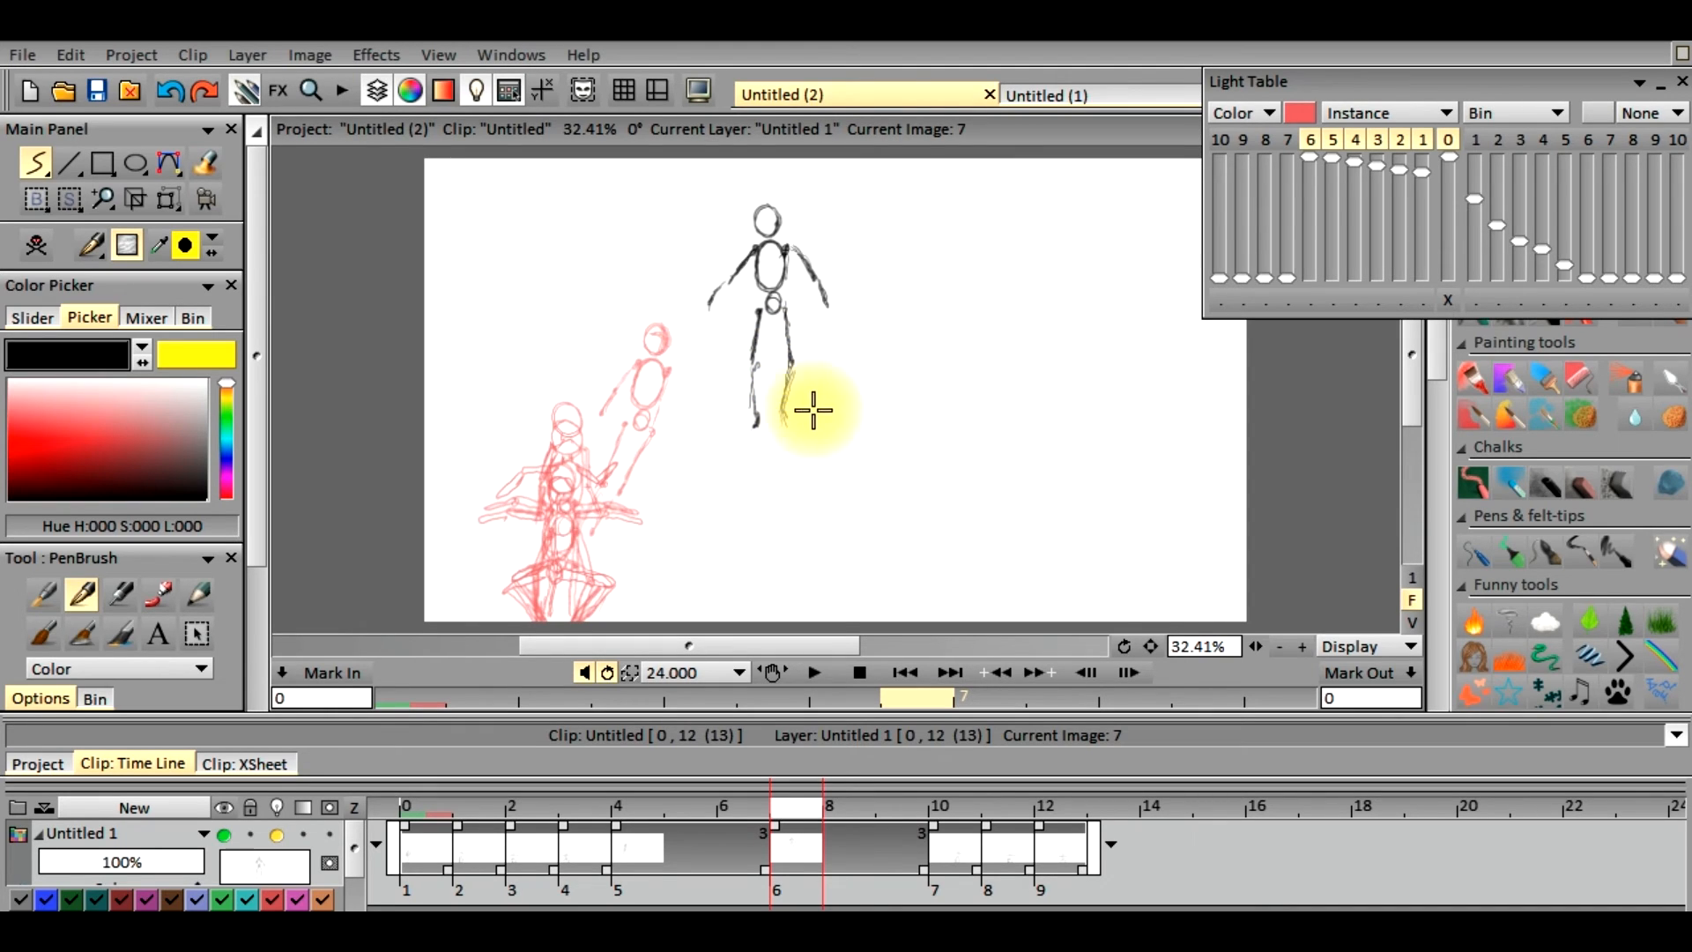
Go to frame 12 and add a new animation layer above the current layer
mouse_move(790, 806)
left_mouse_down()
mouse_move(641, 779)
mouse_move(477, 840)
mouse_move(892, 812)
mouse_move(1049, 833)
mouse_move(861, 843)
mouse_move(1055, 848)
left_mouse_up()
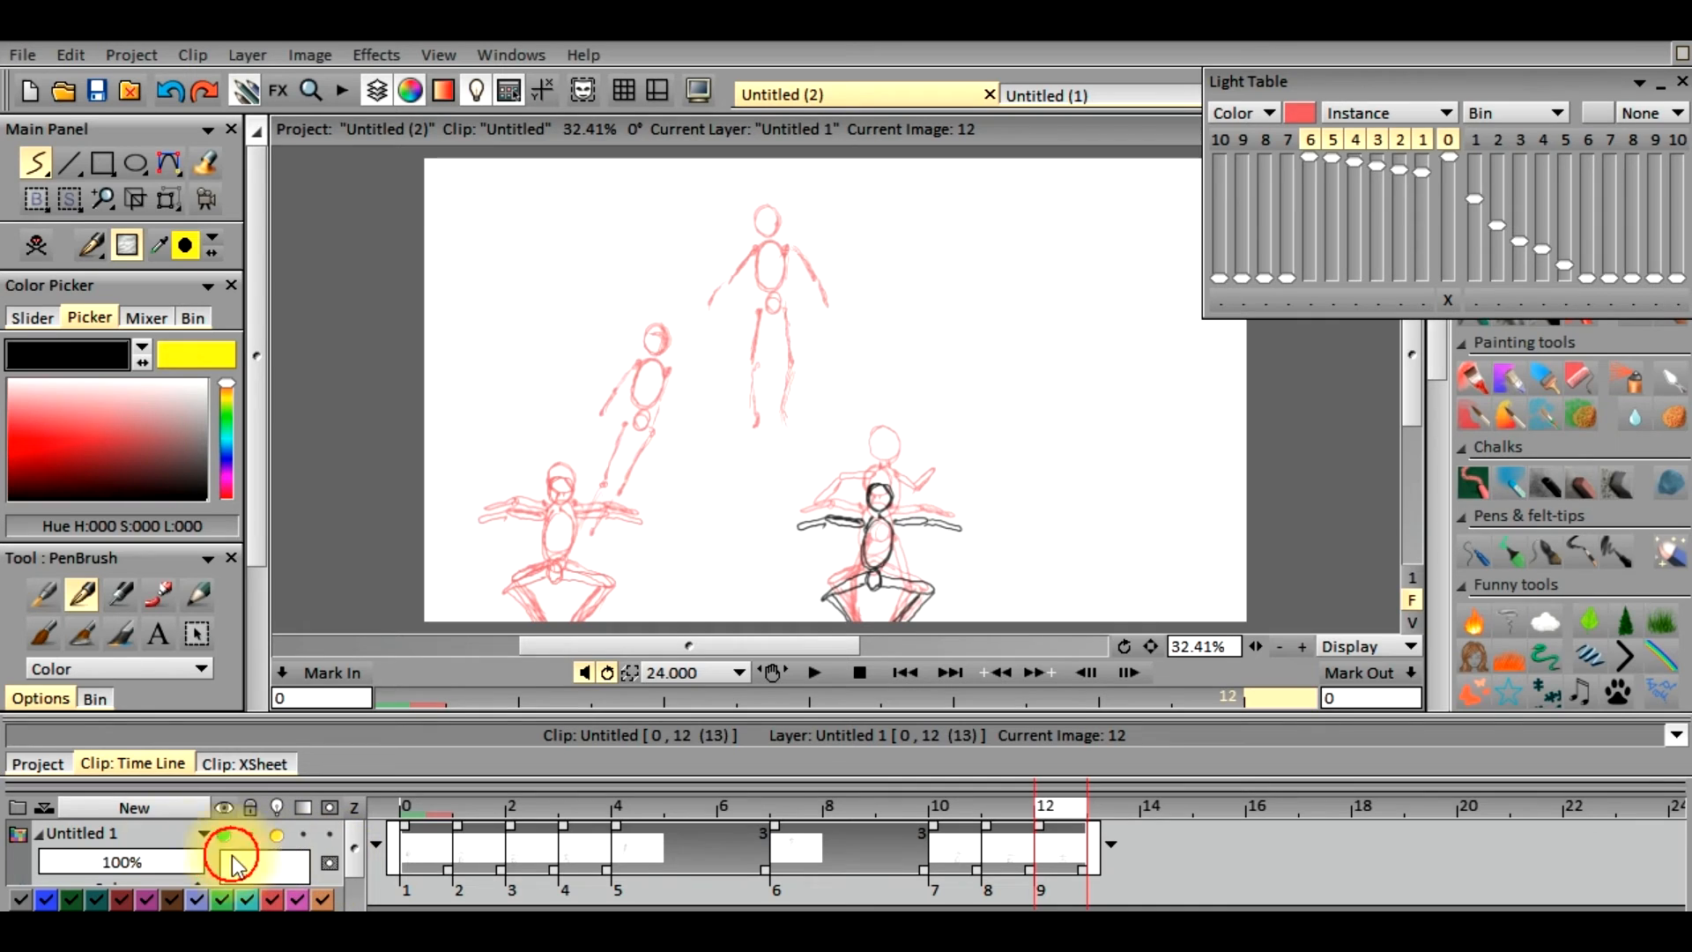
left_click(188, 815)
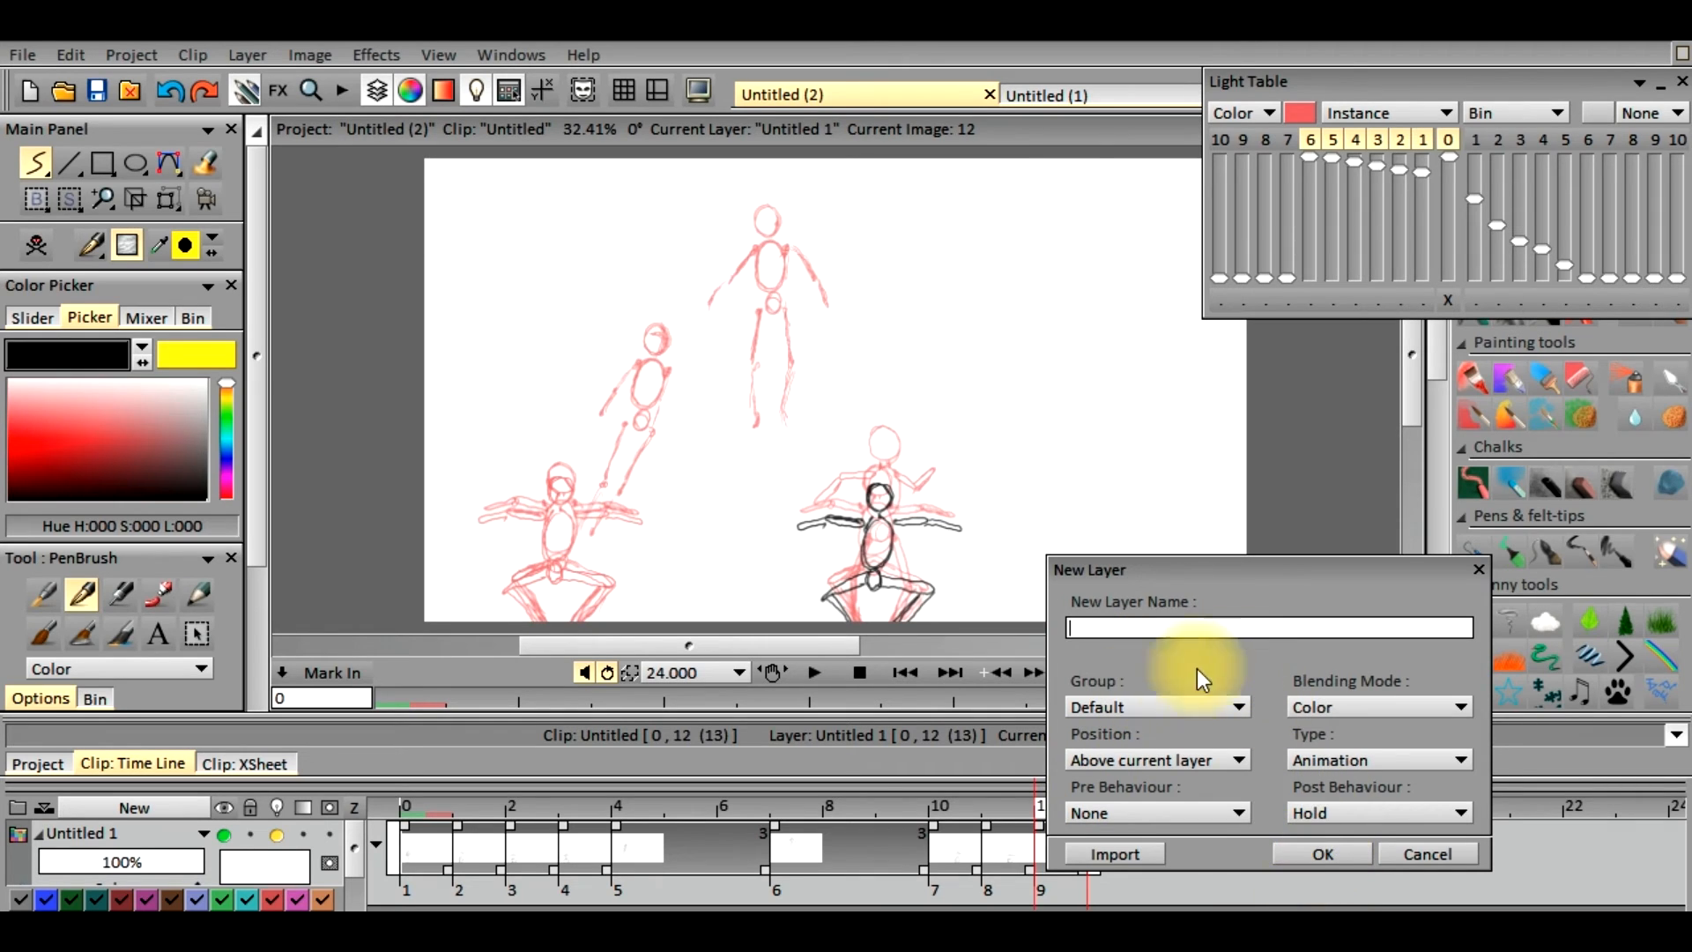
left_click(1283, 854)
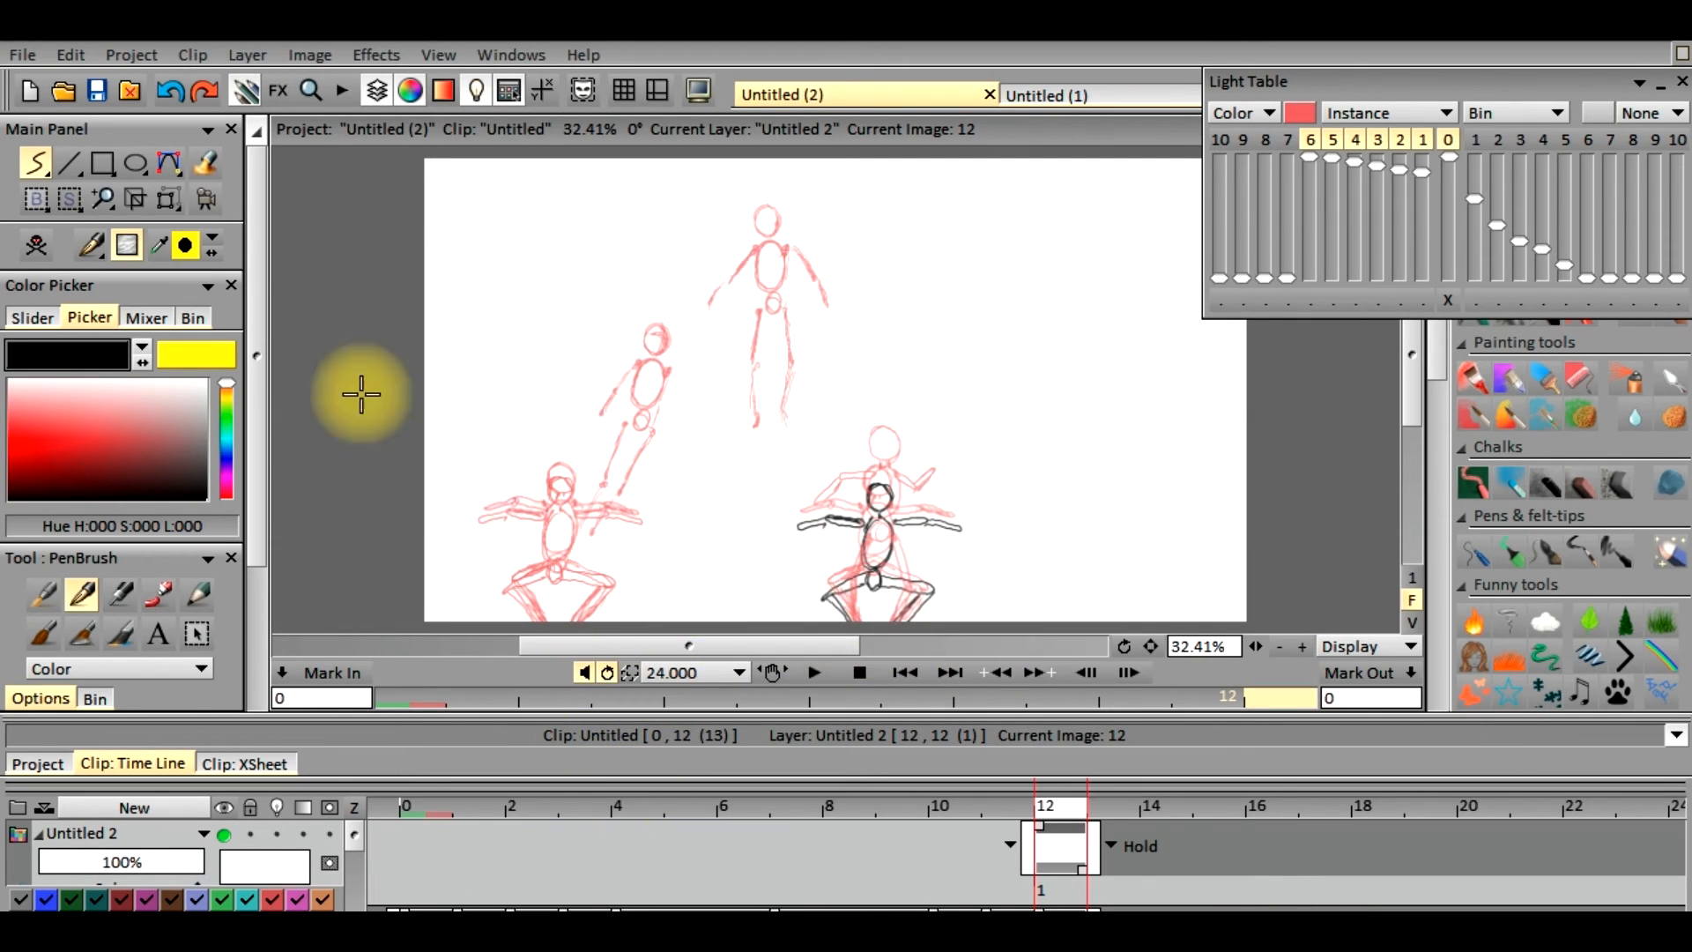
Extend the new layer to span frames 7 through 13 and set its post behaviour to None
left_click_drag(1017, 825, 786, 833)
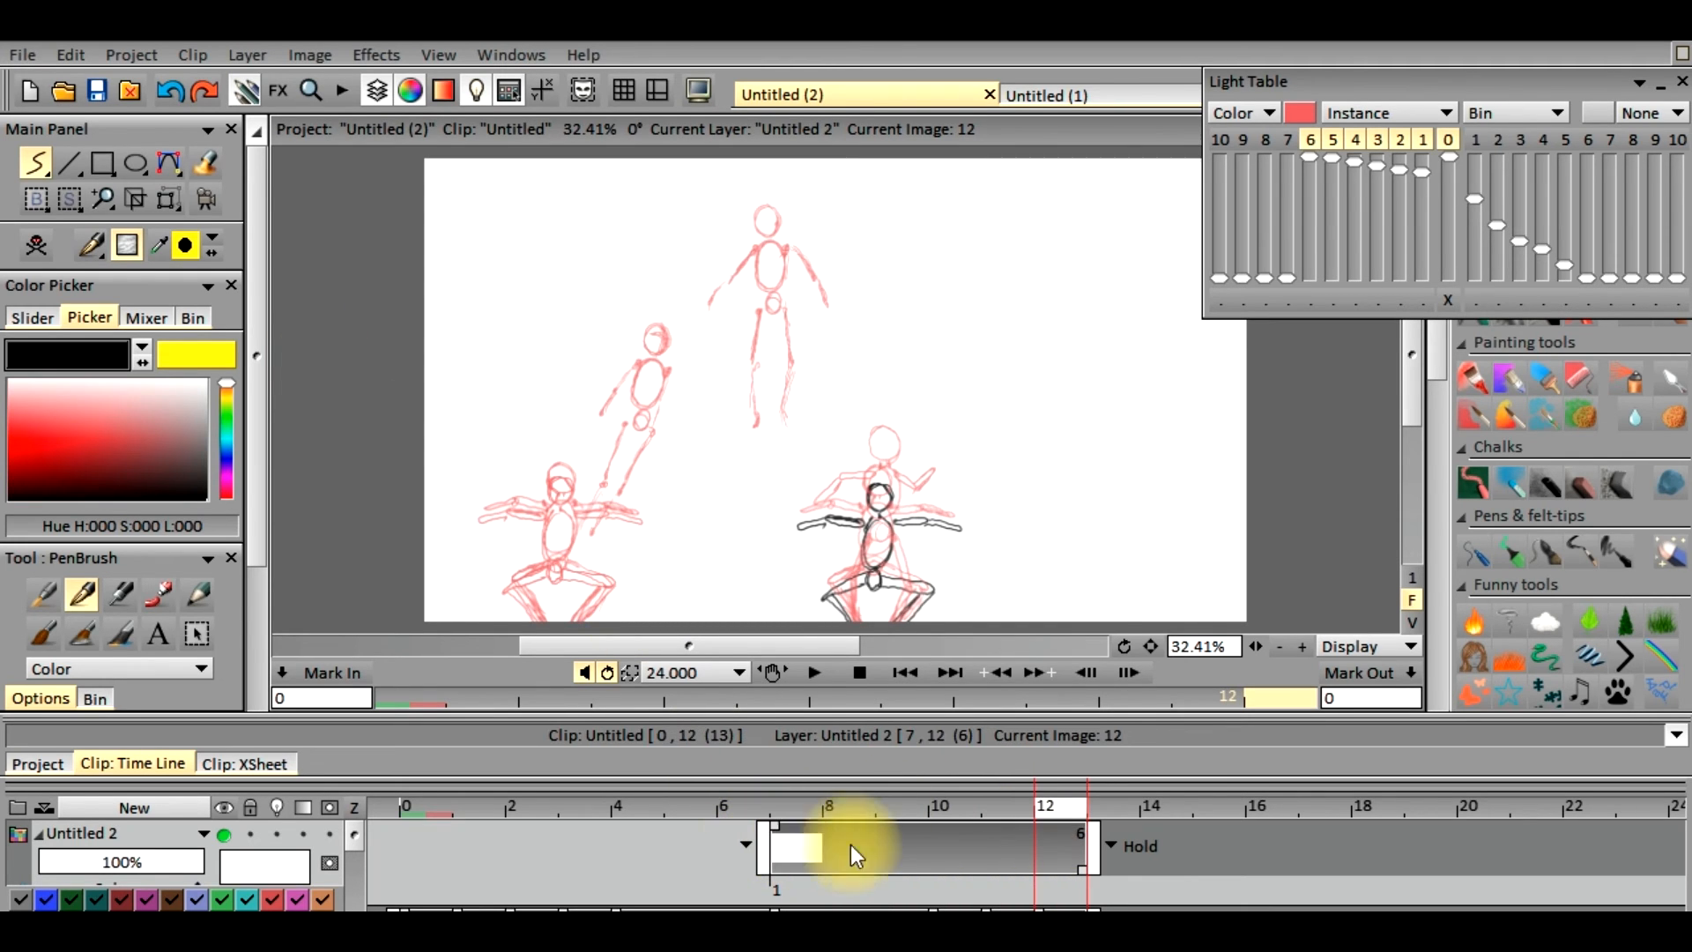
left_click(1112, 847)
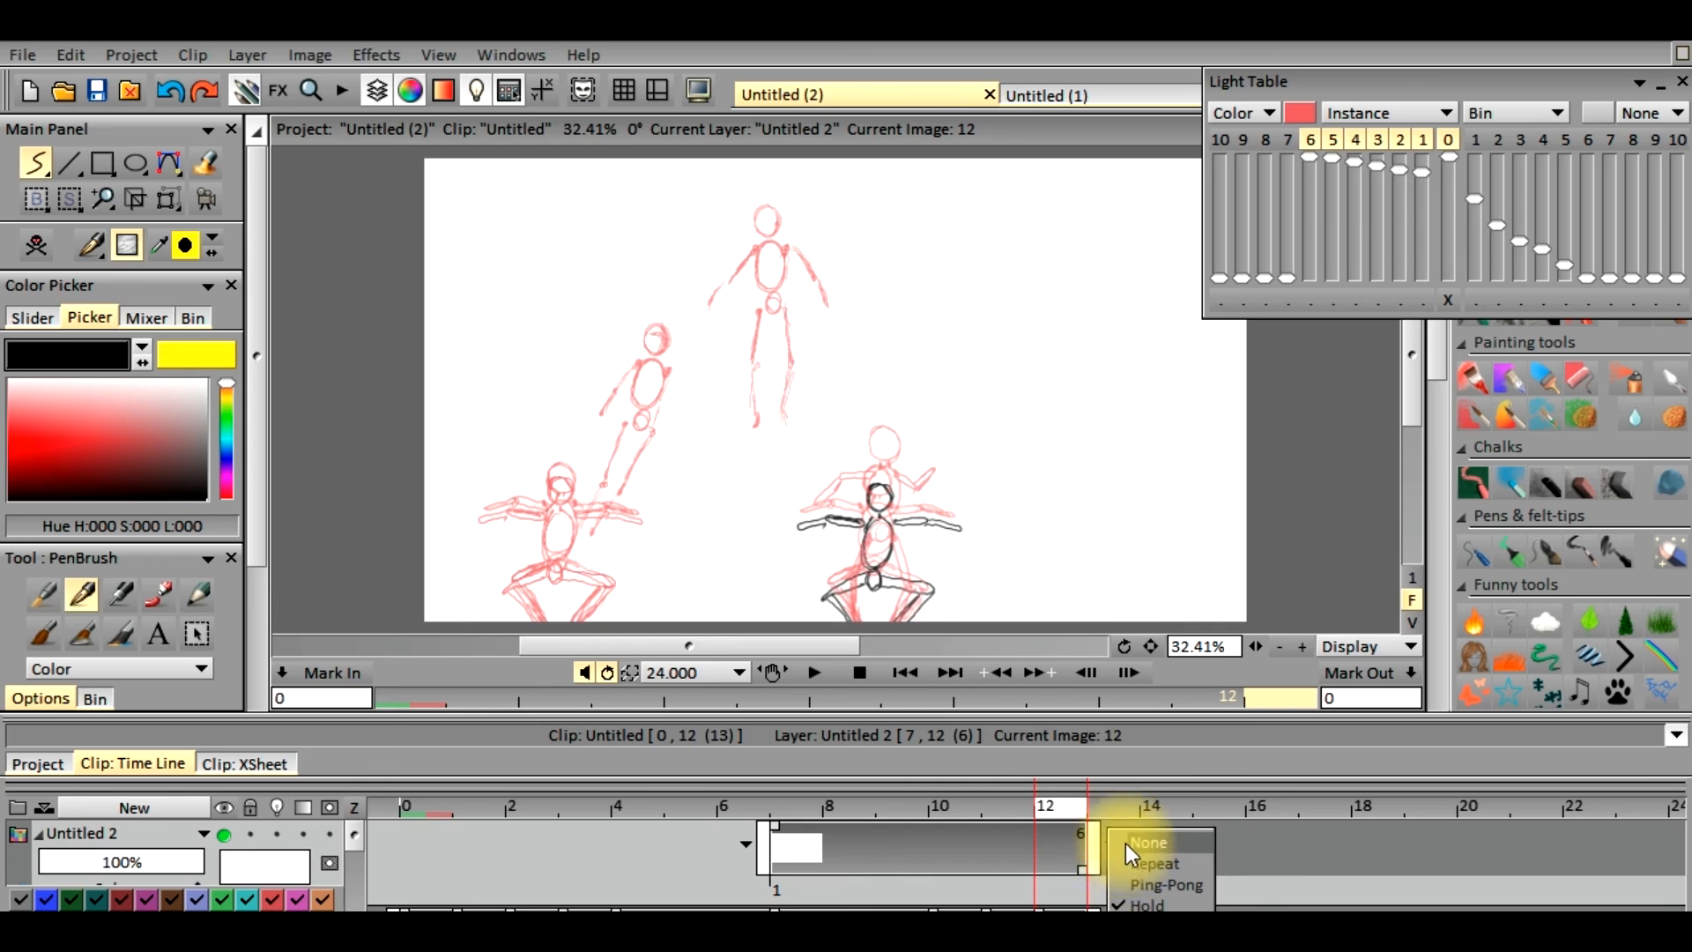
left_click(1126, 843)
left_click_drag(1082, 869, 1134, 872)
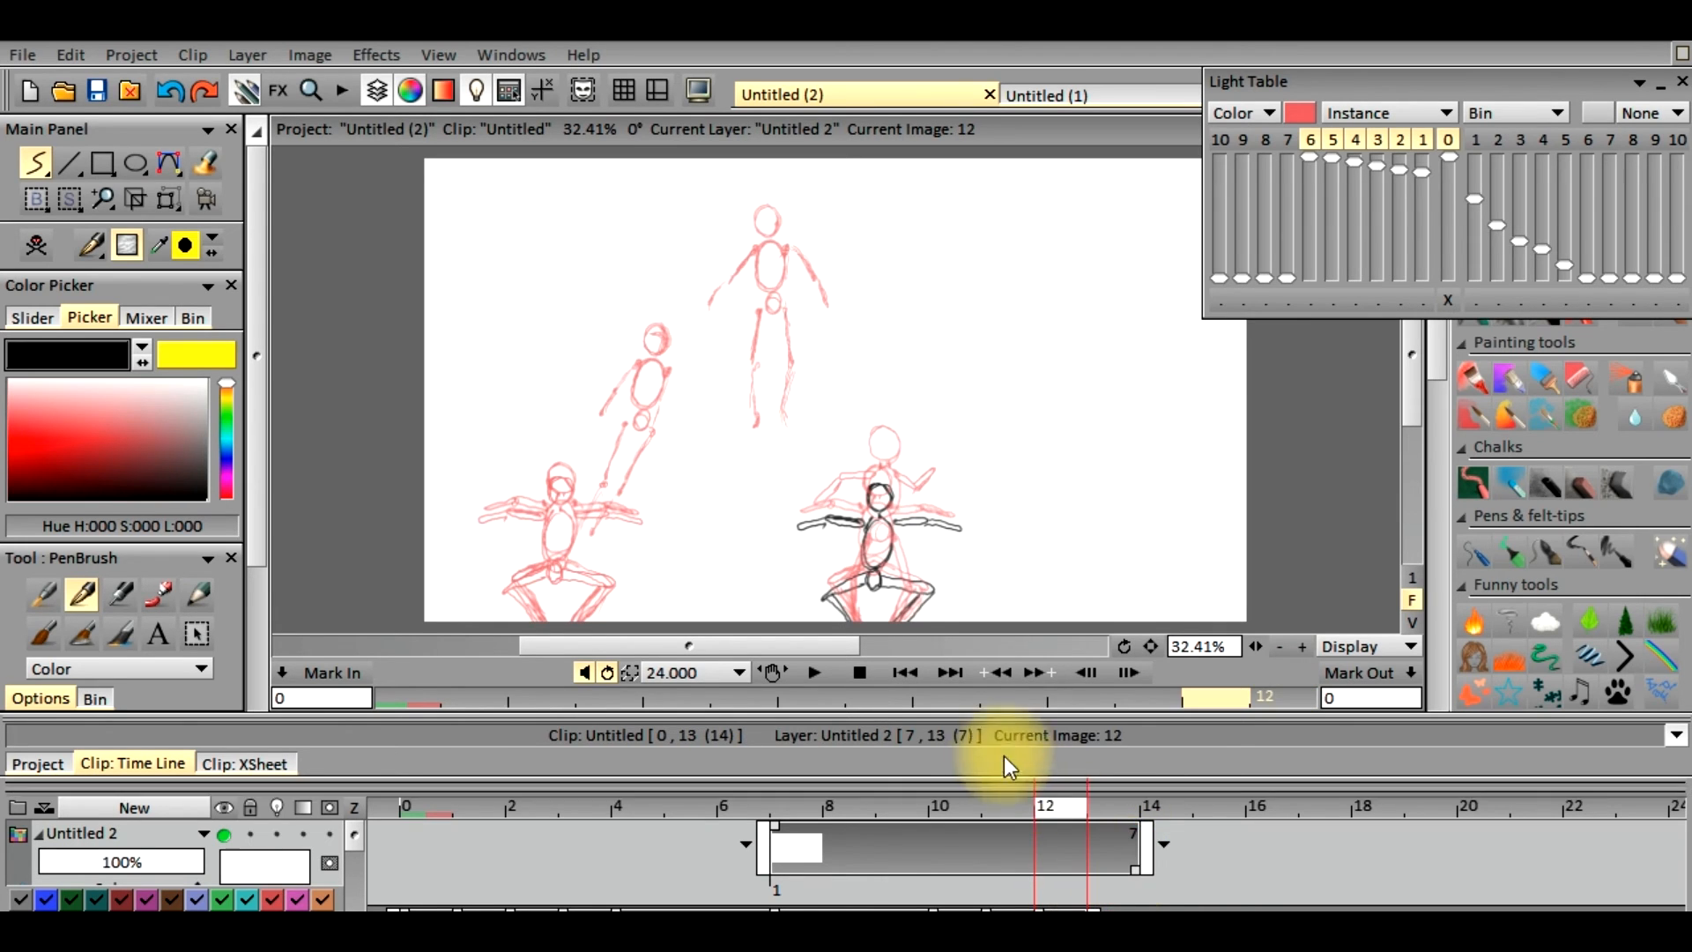
Sketch small dust marks around the landing figure's feet on frame 10 of the new layer
left_click_drag(1056, 807, 943, 831)
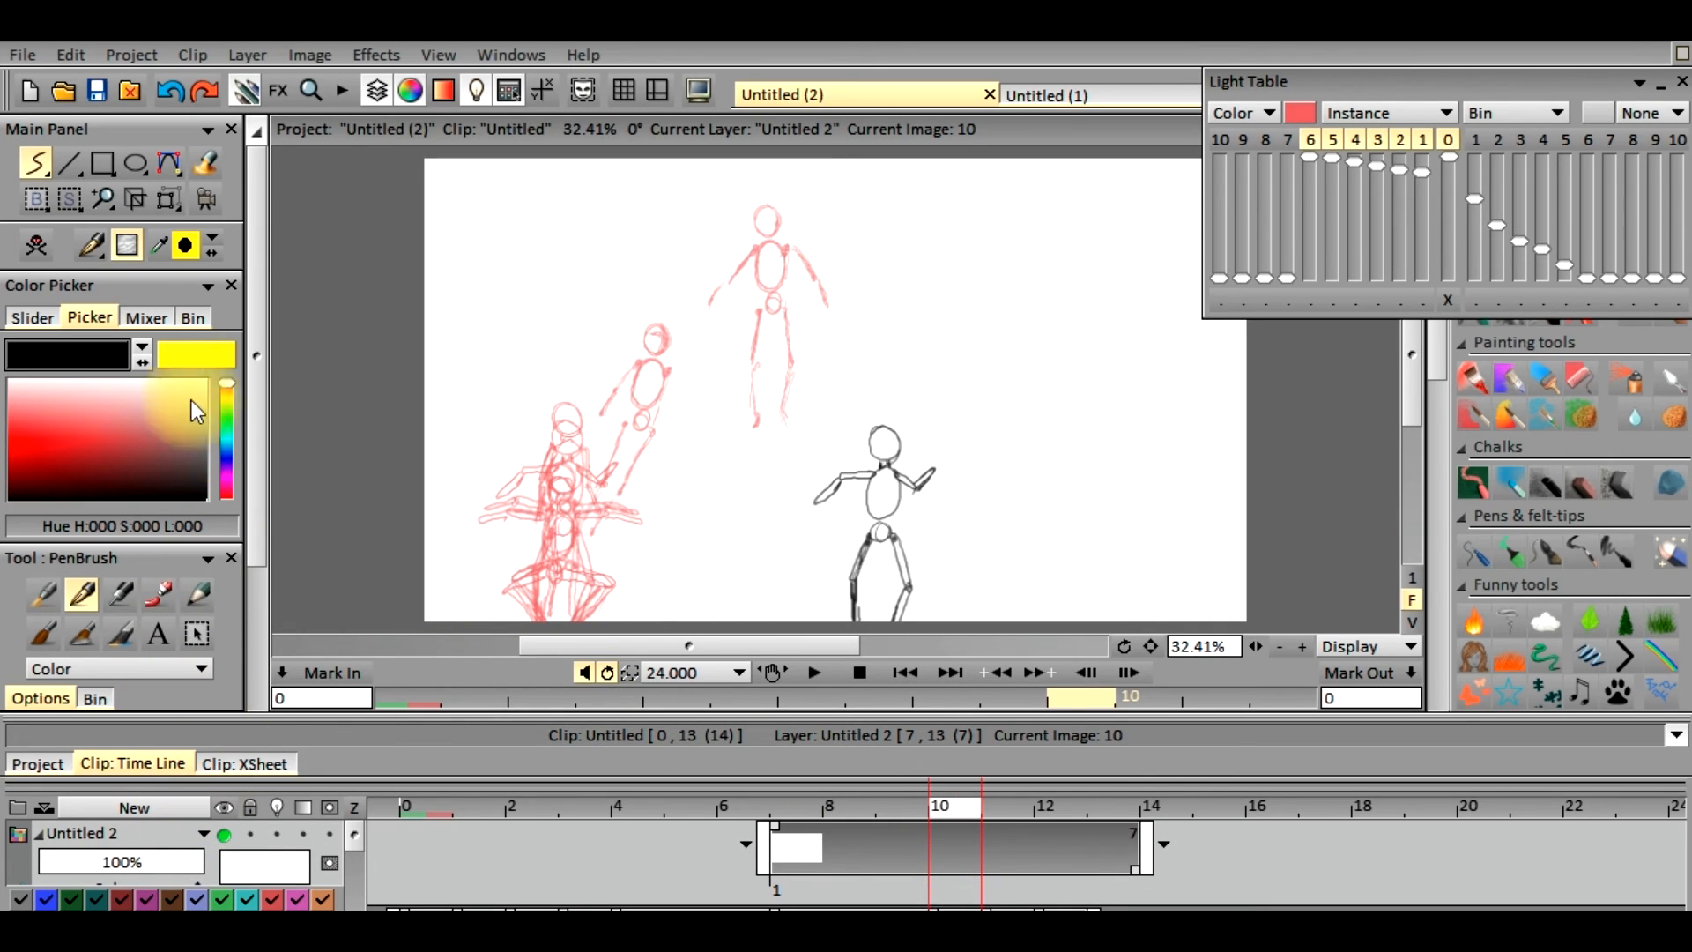
left_click(129, 246)
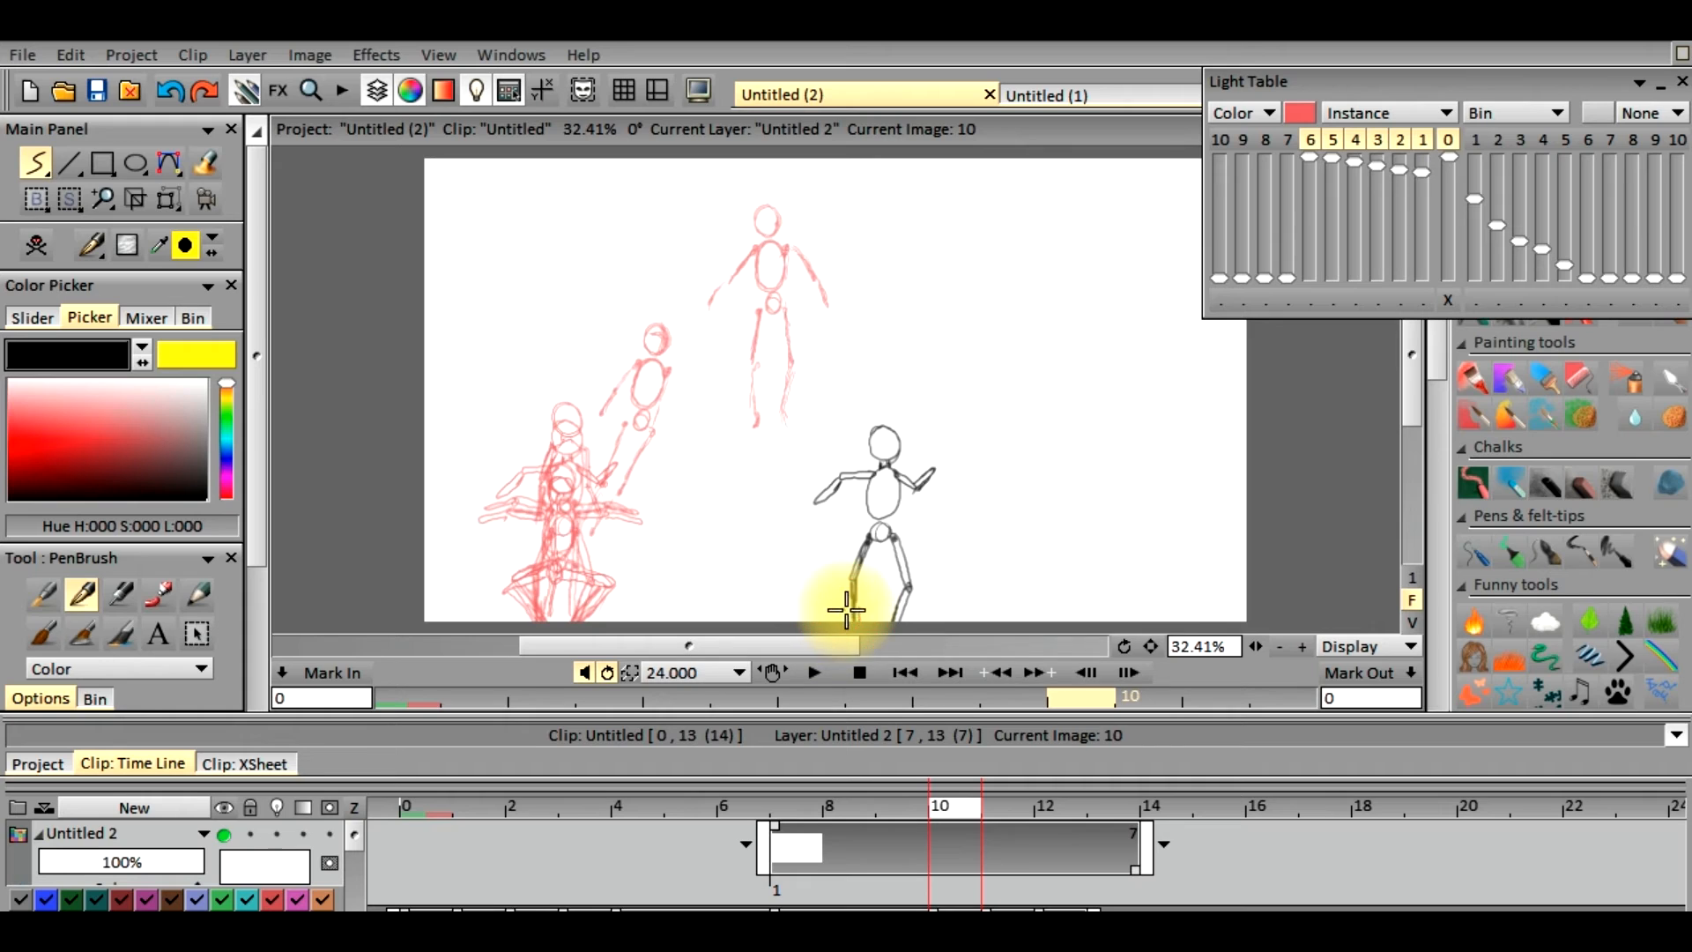
mouse_move(831, 616)
left_mouse_down()
mouse_move(922, 620)
mouse_move(851, 629)
left_mouse_up()
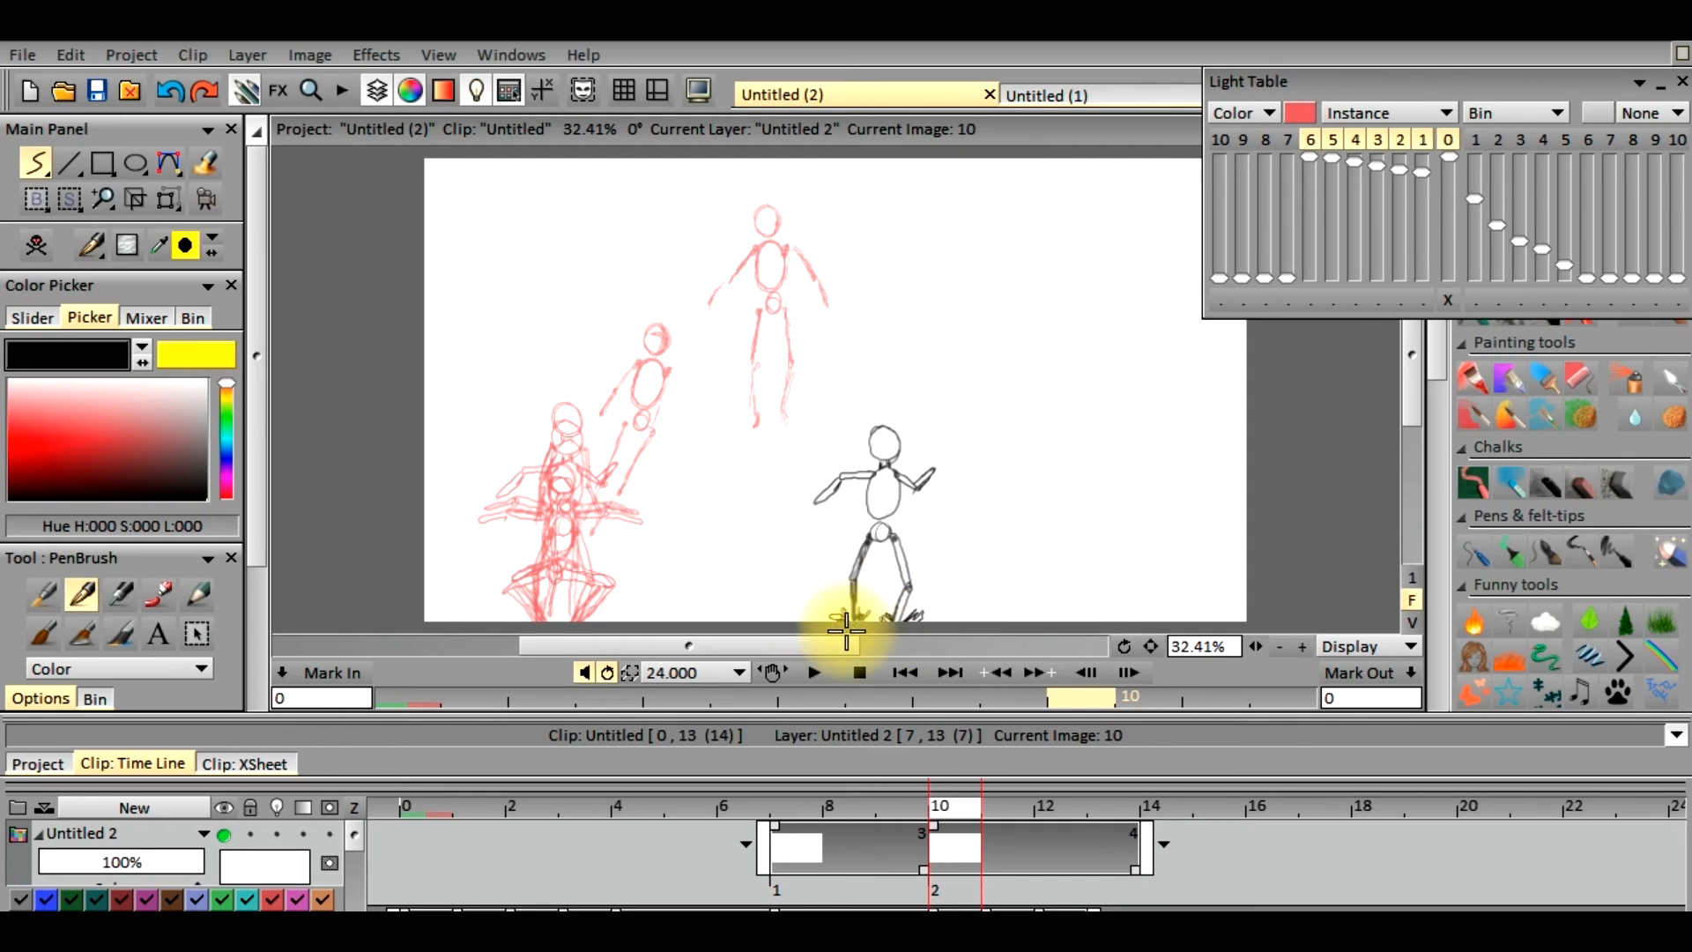
Sketch wider dust marks around the crouching figure's feet on frame 11 of the new layer
left_click(1022, 811)
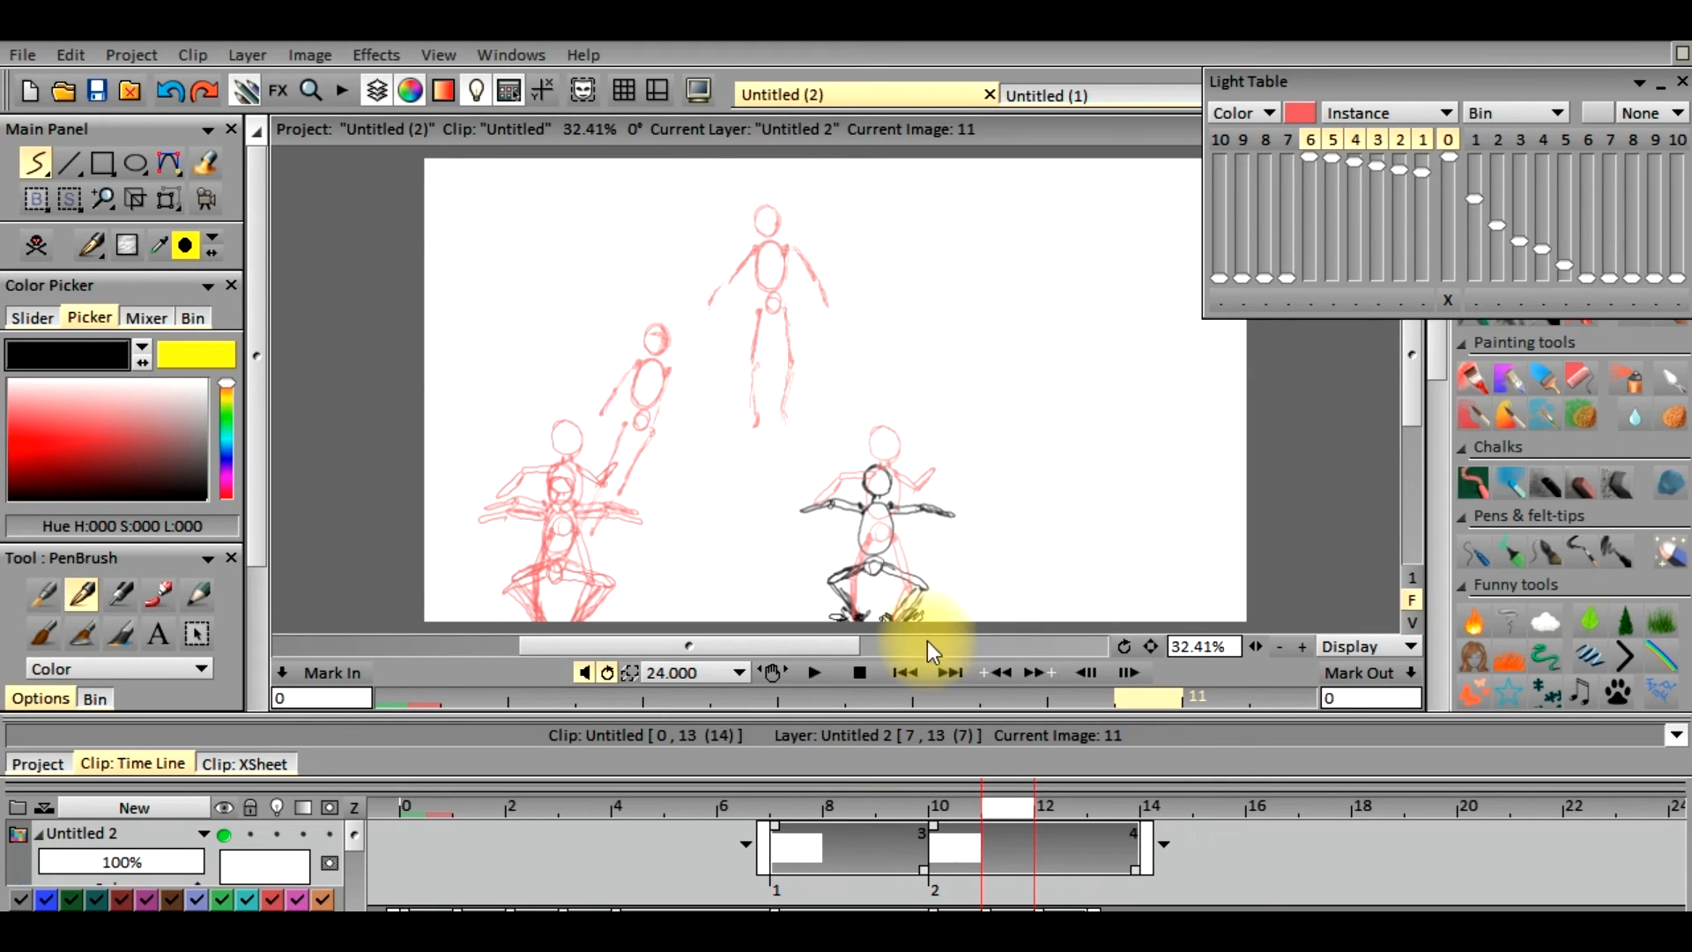
mouse_move(994, 813)
left_mouse_down()
mouse_move(964, 819)
mouse_move(1003, 809)
left_mouse_up()
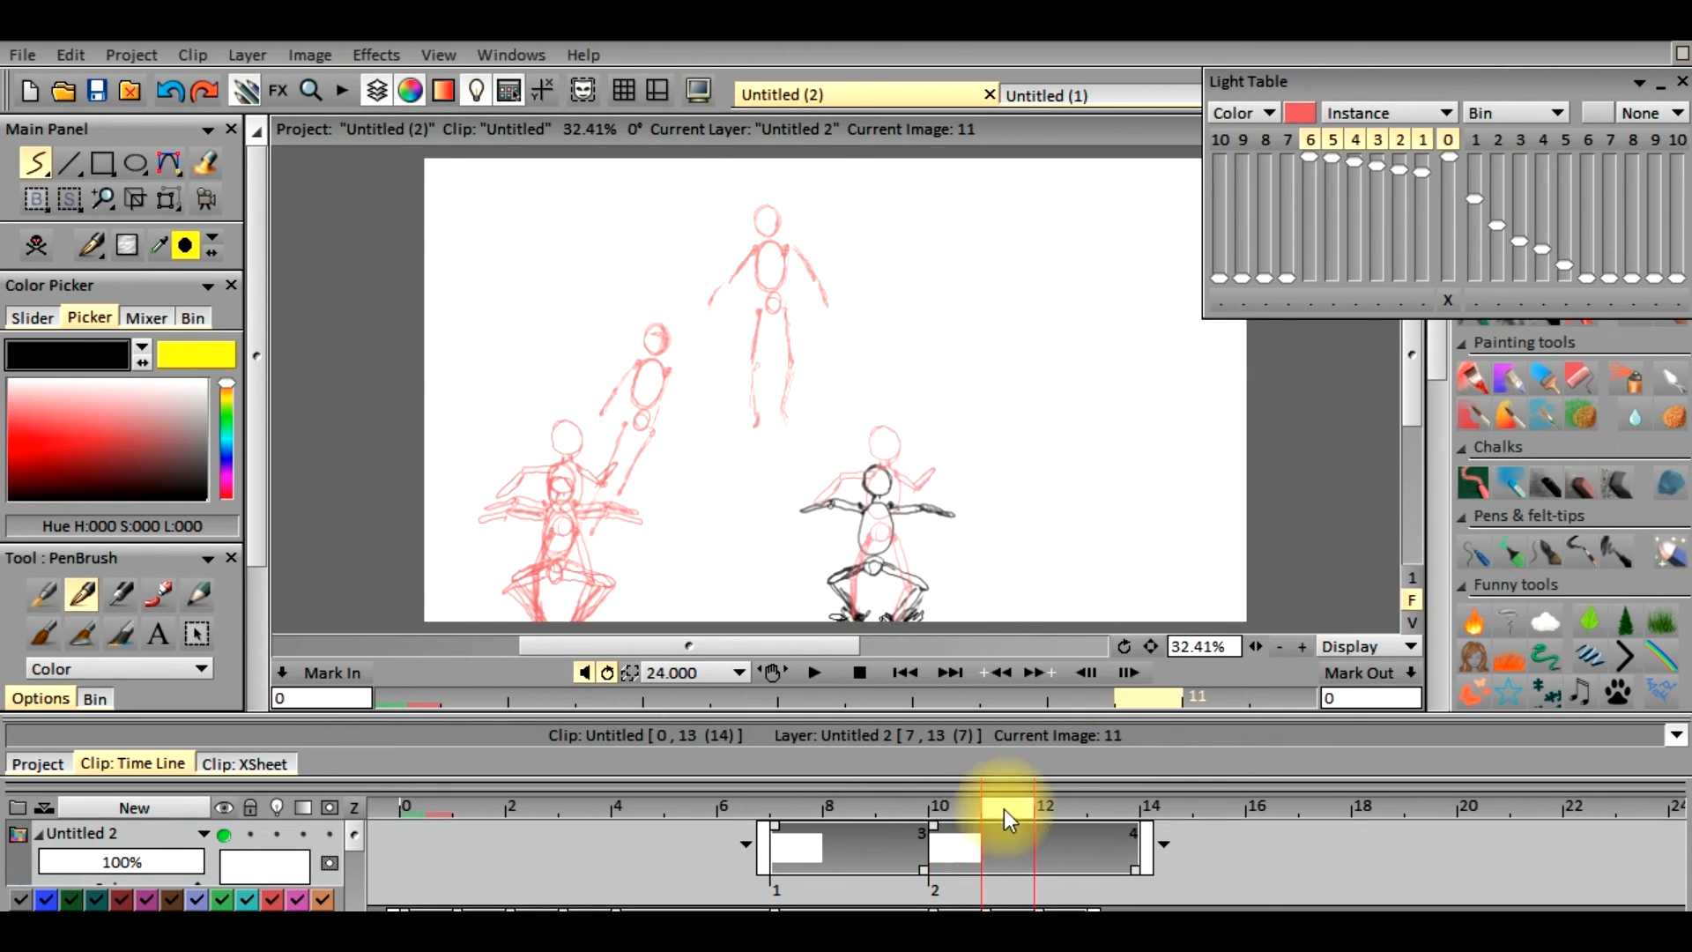
left_click(929, 609)
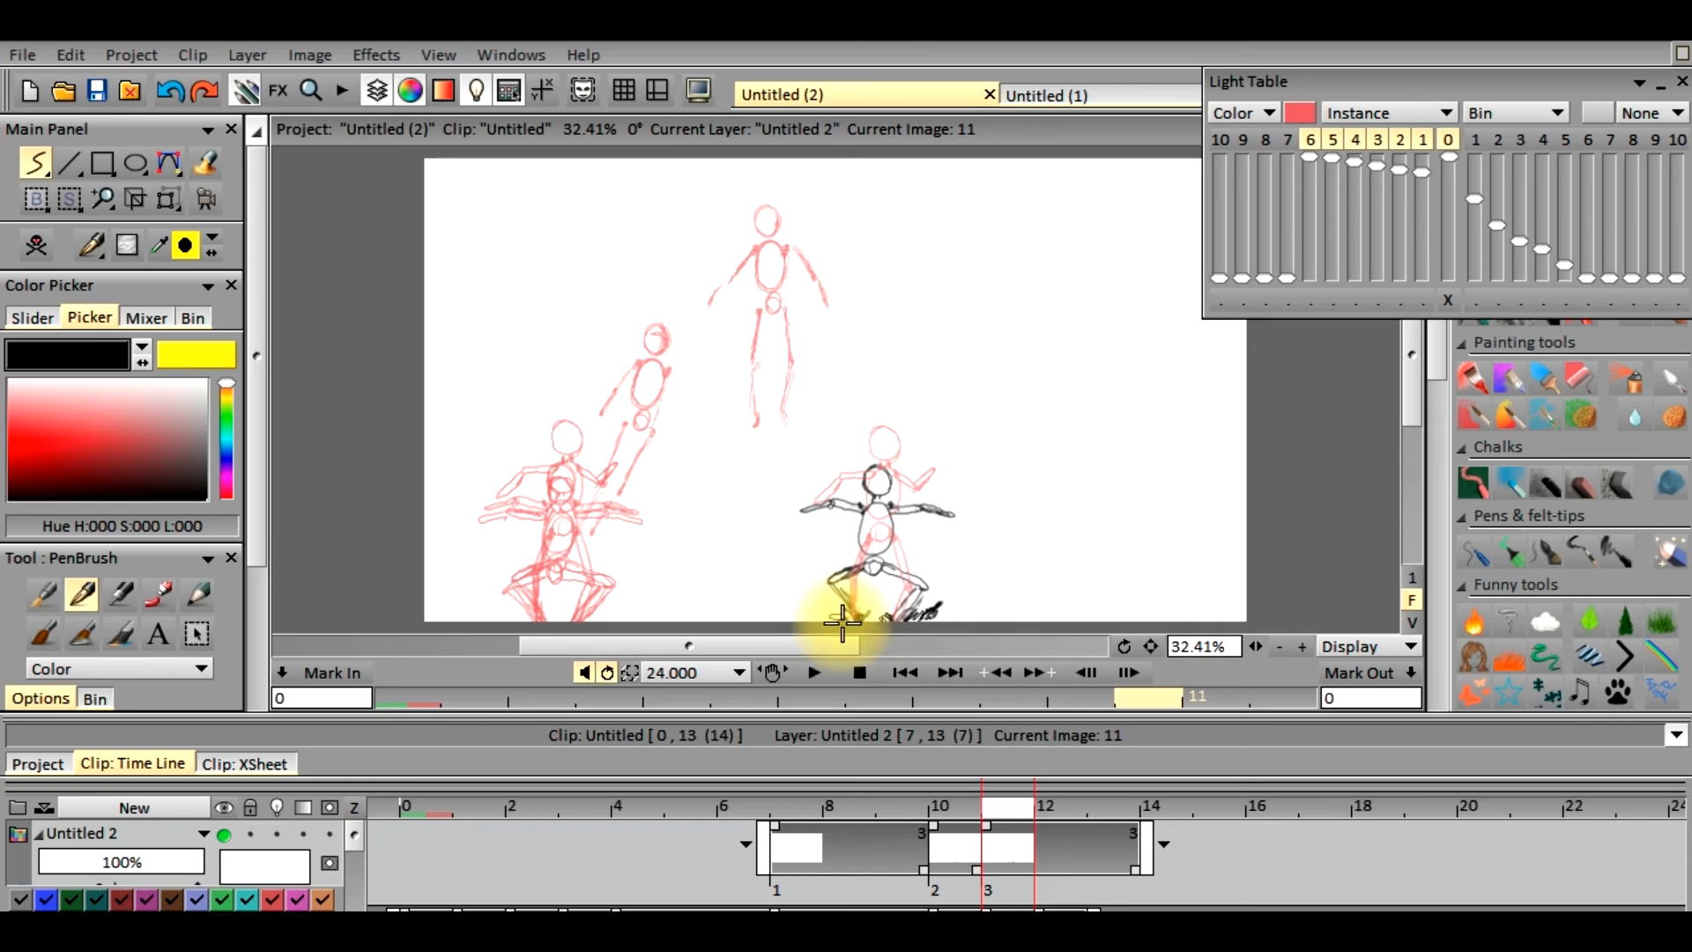
mouse_move(828, 605)
left_mouse_down()
mouse_move(861, 631)
mouse_move(890, 612)
left_mouse_up()
Sketch larger dust clouds on both sides of the crouching figure's feet on frame 12 and thin them with the eraser
left_click(1059, 803)
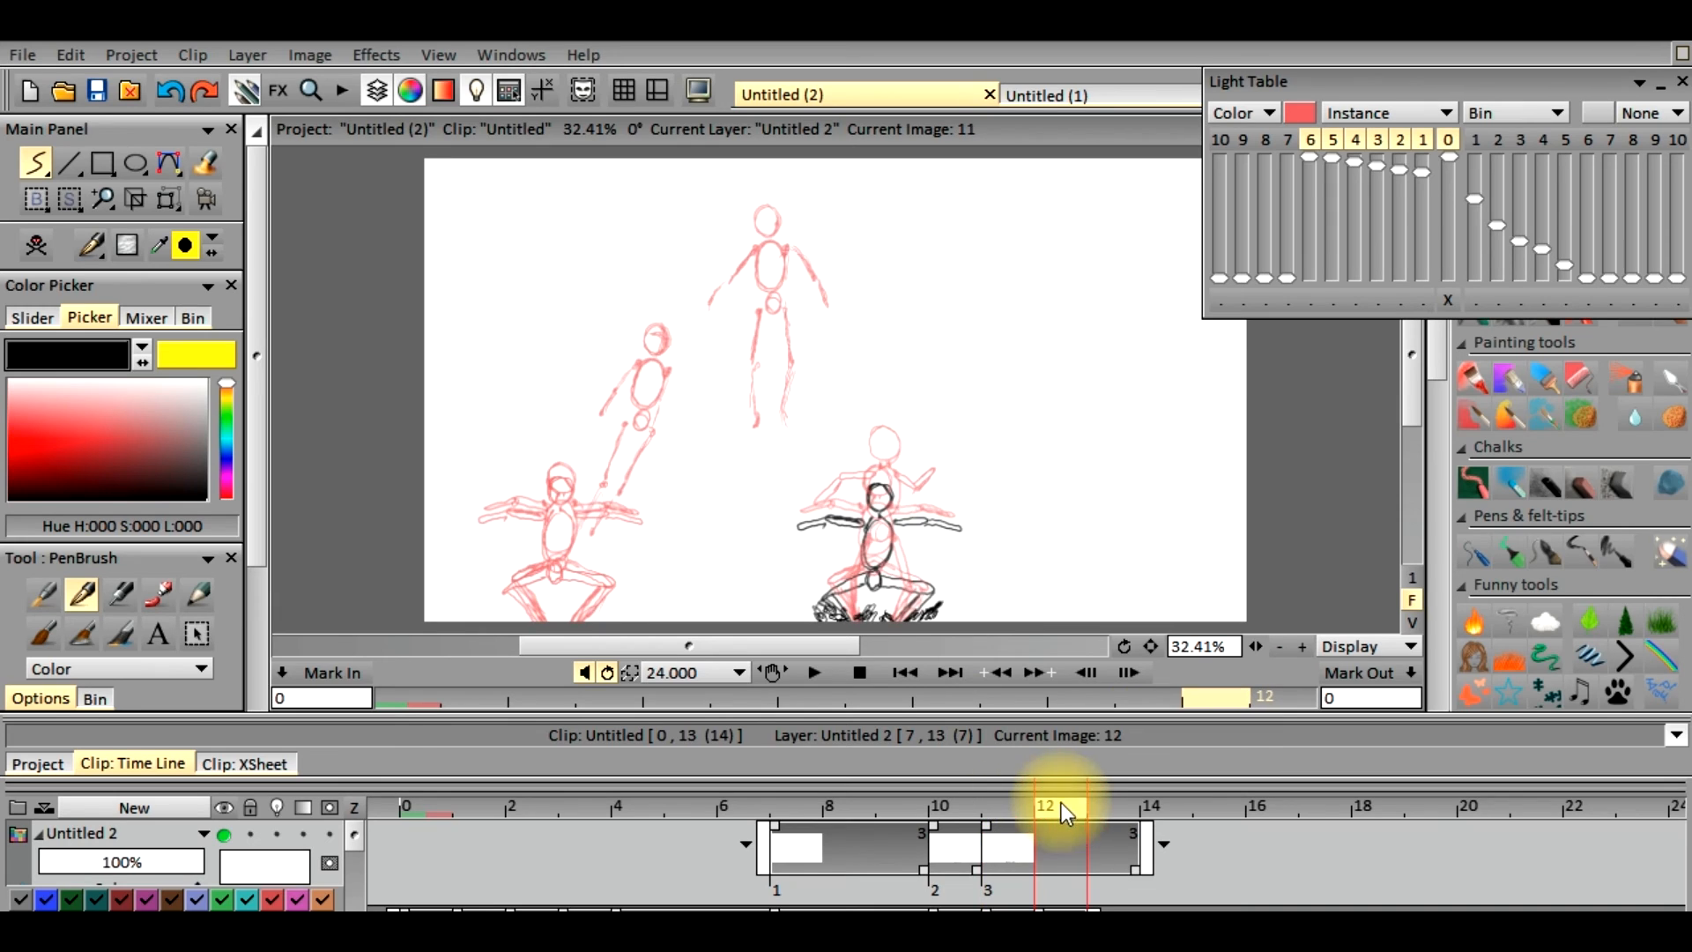
mouse_move(940, 593)
left_mouse_down()
mouse_move(951, 623)
mouse_move(959, 585)
mouse_move(910, 593)
mouse_move(914, 617)
mouse_move(897, 621)
mouse_move(784, 611)
mouse_move(798, 619)
mouse_move(801, 585)
mouse_move(819, 602)
mouse_move(788, 595)
mouse_move(890, 611)
left_mouse_up()
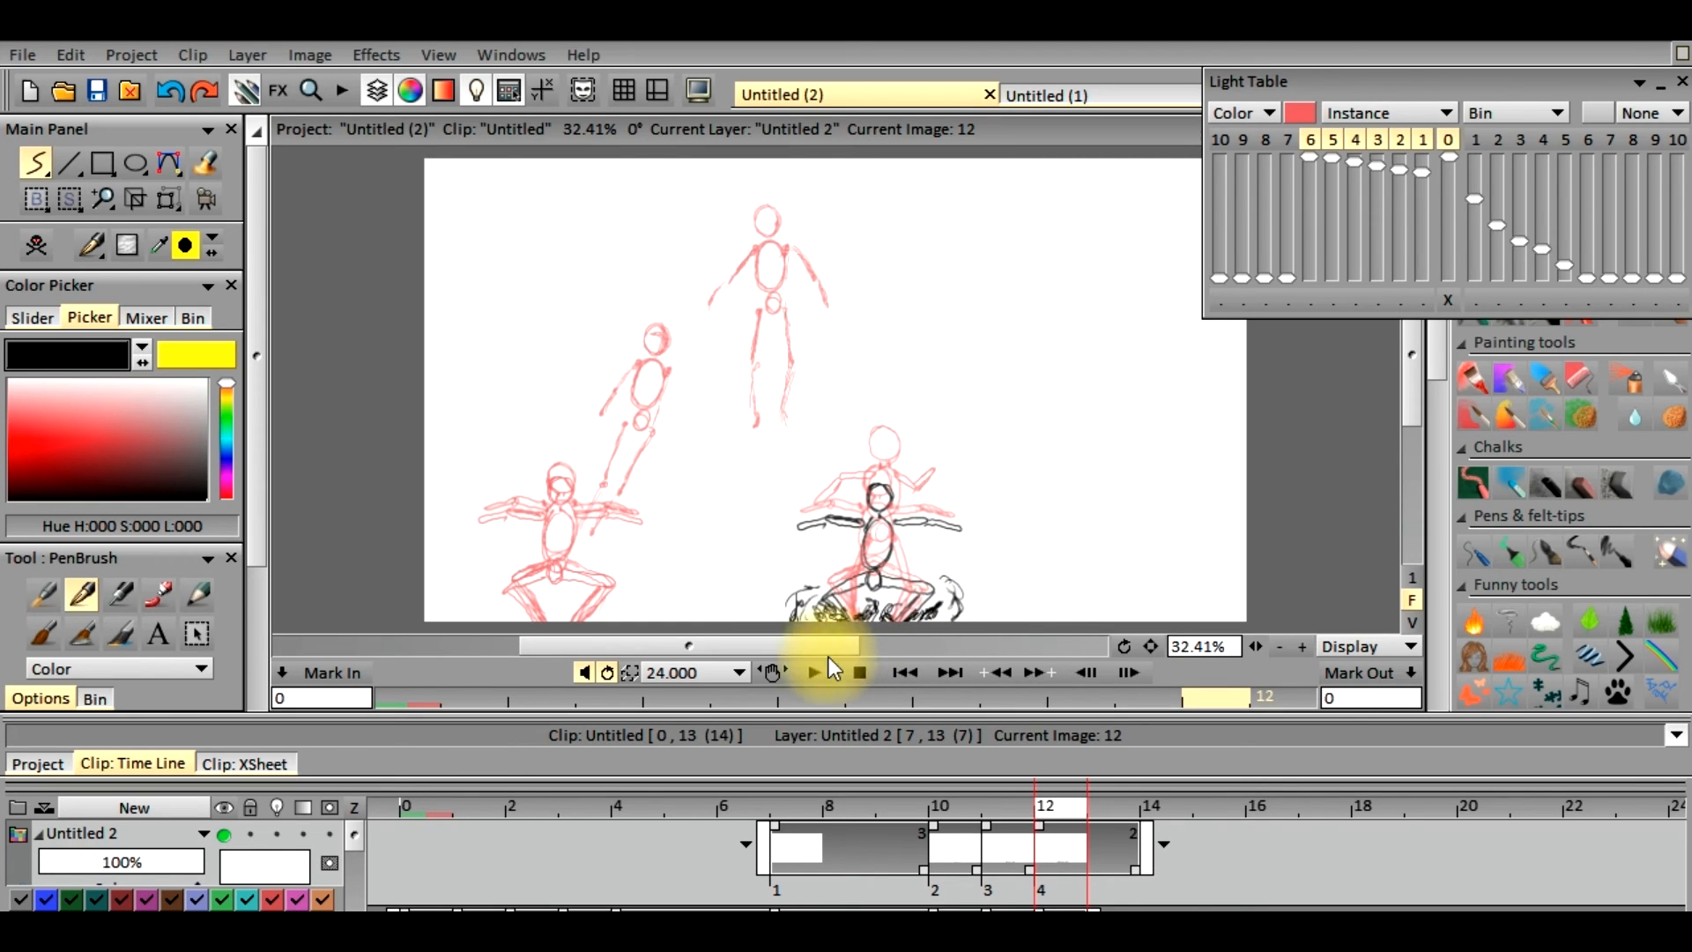
left_click(92, 245)
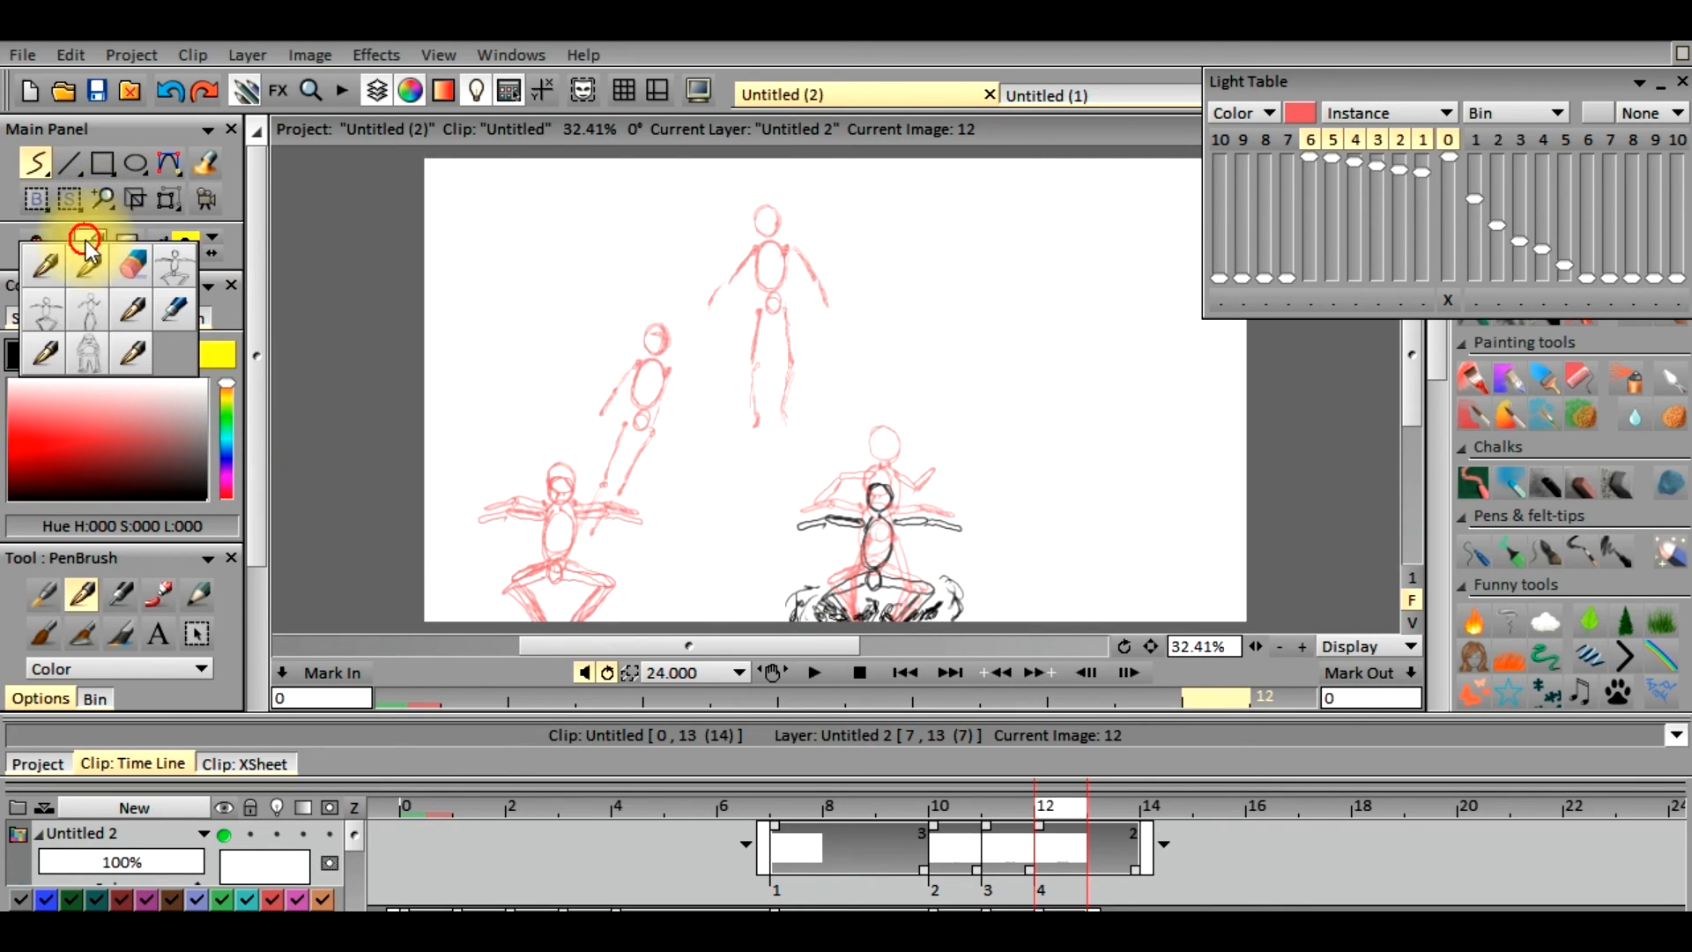
left_click(132, 265)
mouse_move(818, 614)
left_mouse_down()
mouse_move(873, 630)
mouse_move(860, 608)
mouse_move(882, 629)
mouse_move(932, 617)
left_mouse_up()
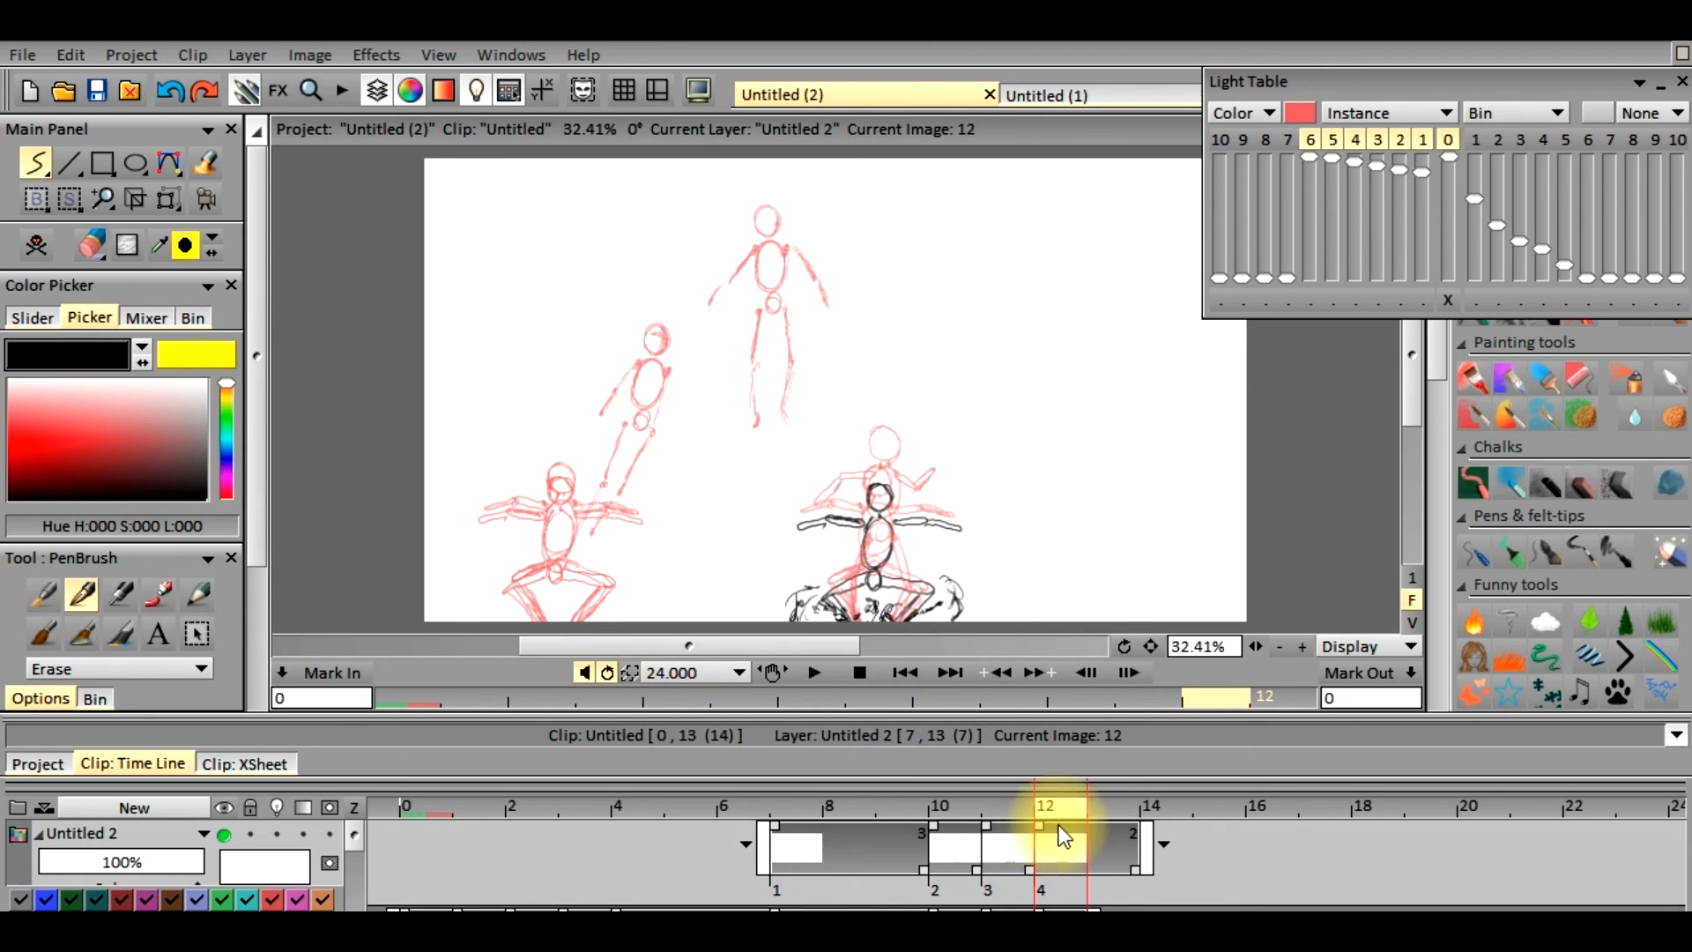
Sketch wider dust clouds on both sides of the figure's feet on frame 13 of the new layer
left_click(1116, 814)
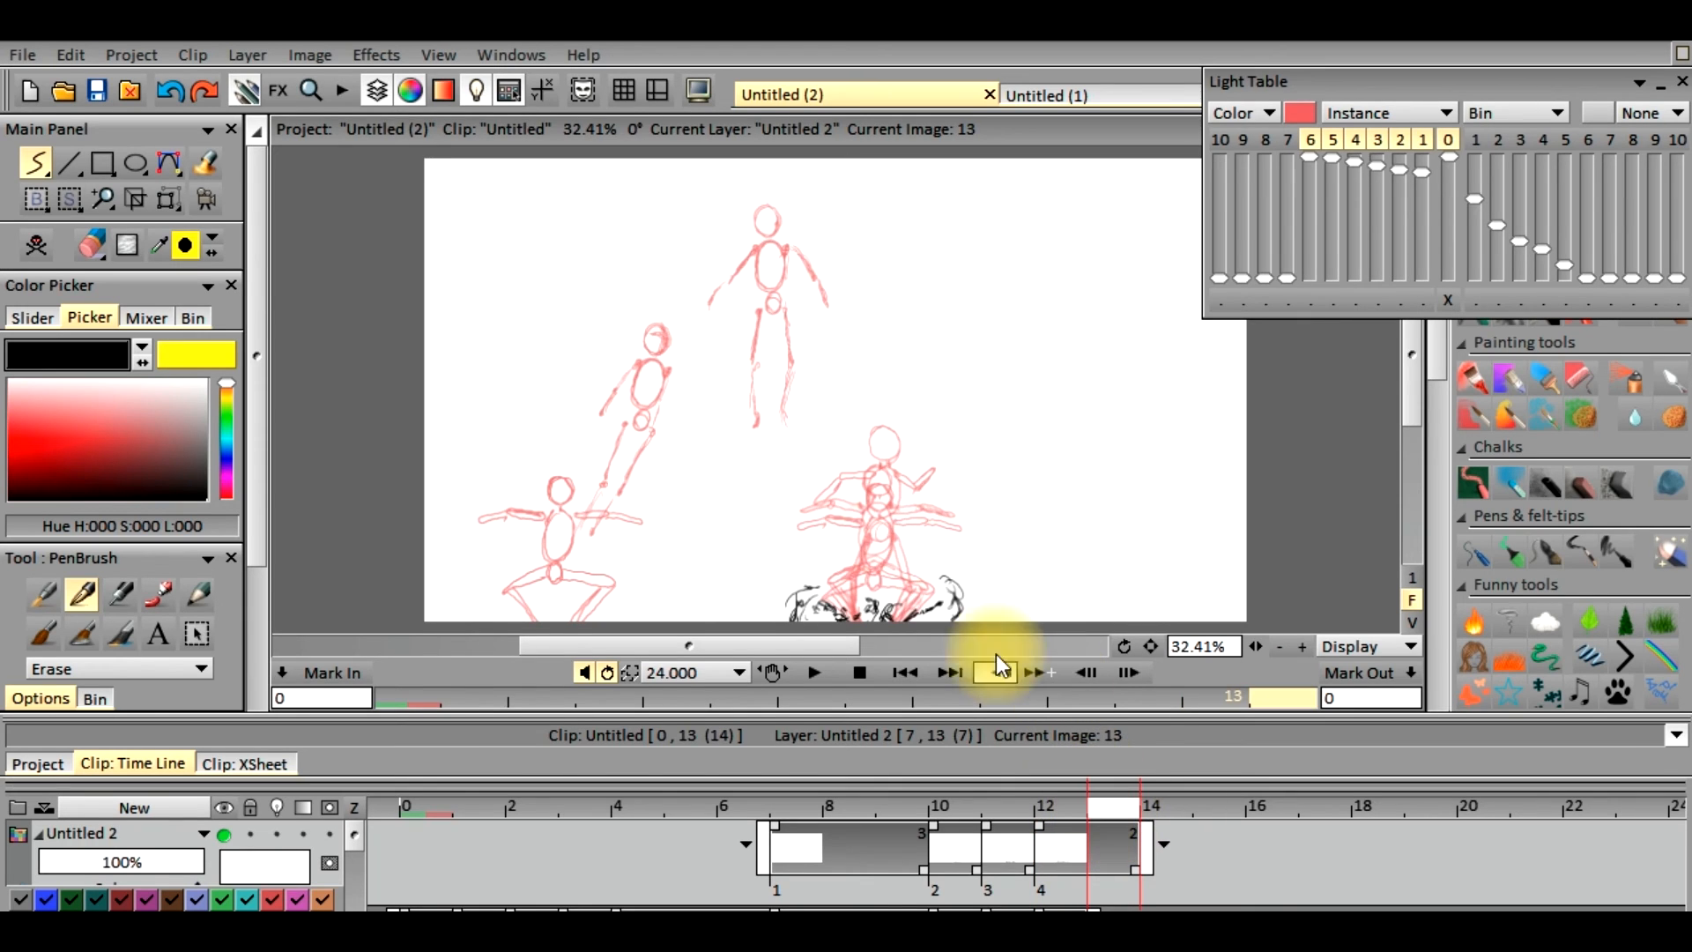
left_click(85, 240)
left_click(82, 257)
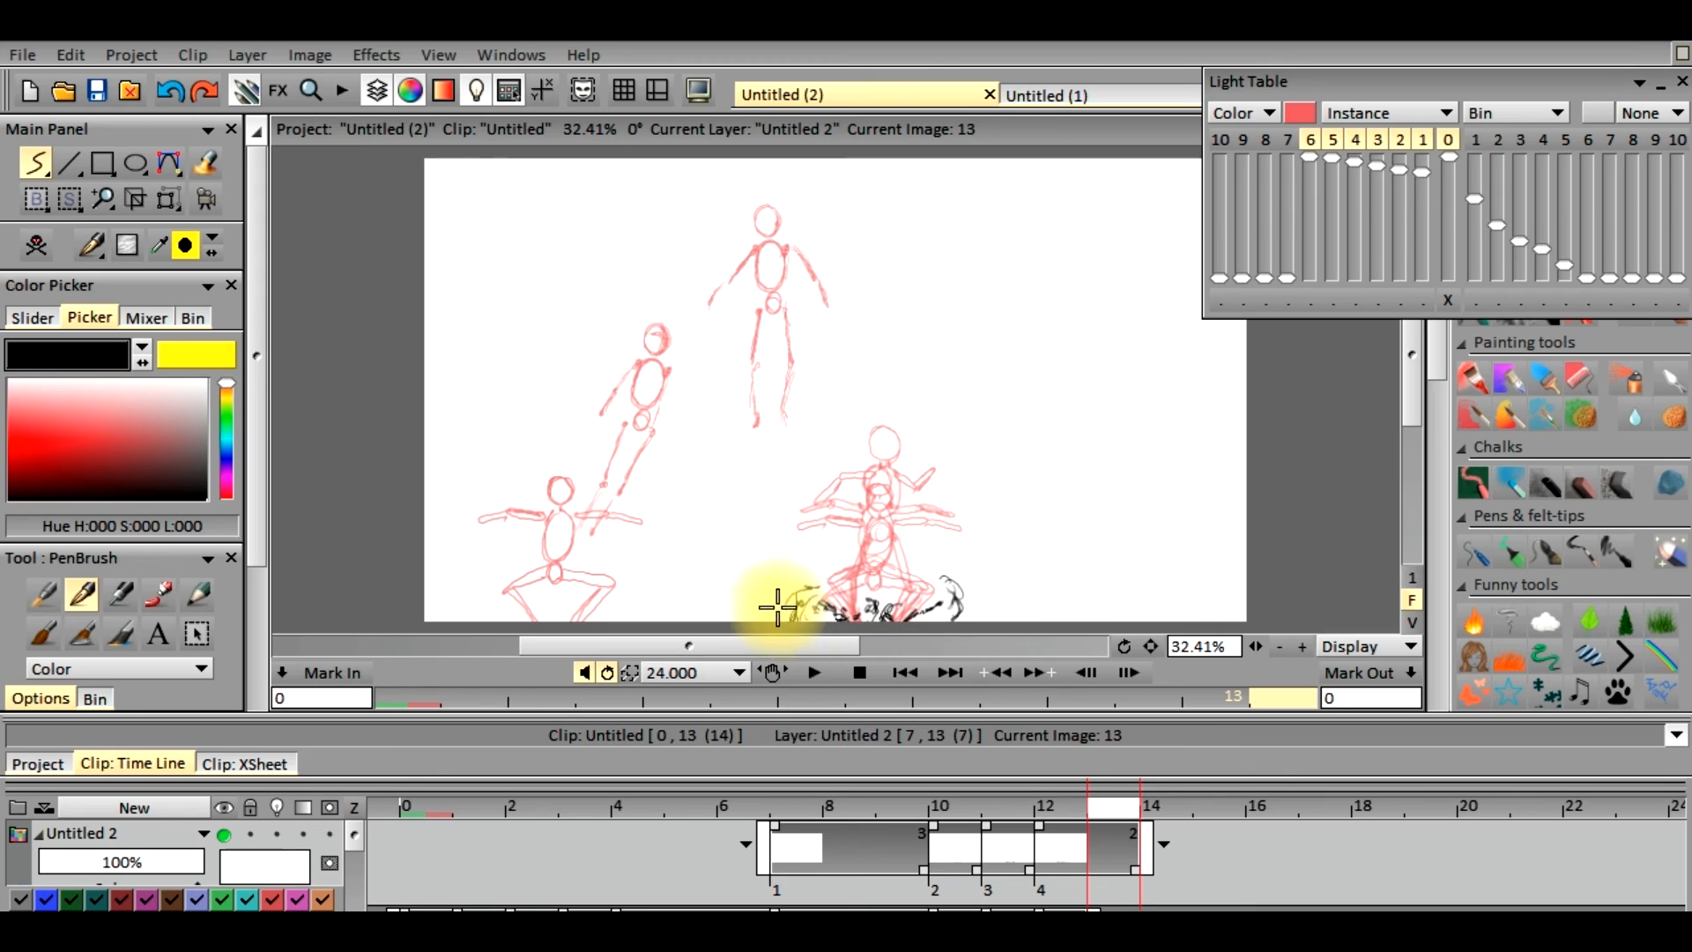
mouse_move(792, 589)
left_mouse_down()
mouse_move(779, 615)
mouse_move(880, 623)
mouse_move(957, 593)
mouse_move(976, 612)
left_mouse_up()
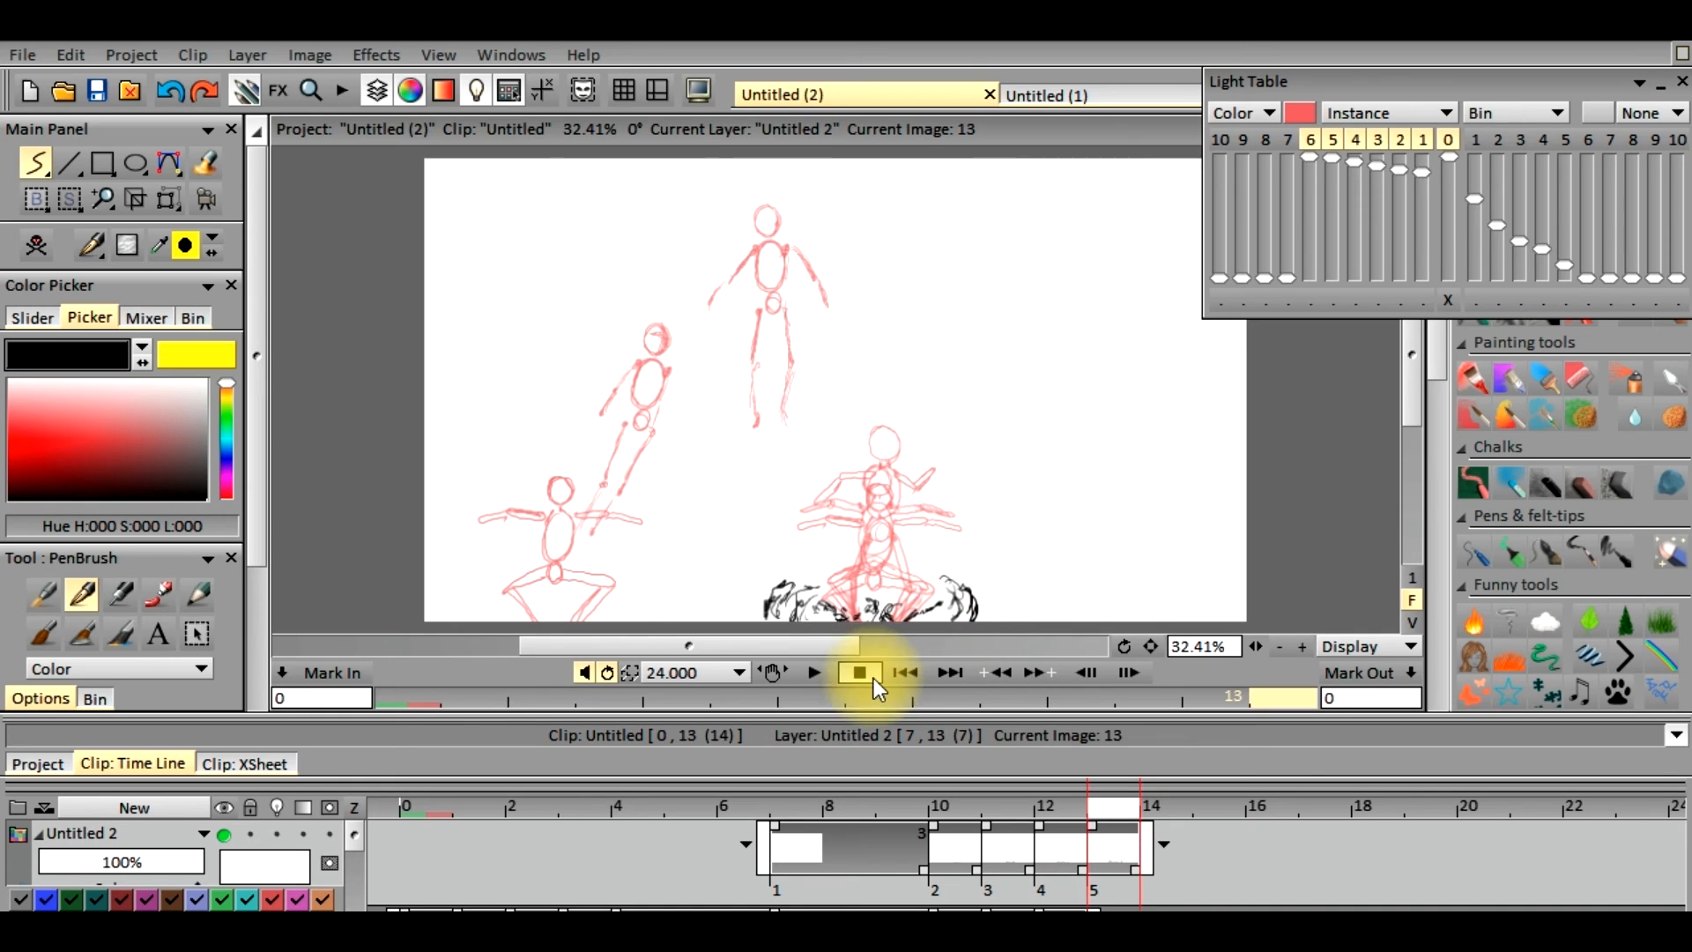
Thin the dust clouds around the feet on frame 13 with the eraser
left_click(89, 250)
left_click(81, 257)
left_click(80, 255)
left_click(75, 266)
left_click(79, 258)
left_click(86, 233)
left_click(86, 253)
left_click(80, 276)
left_click(95, 251)
left_click(92, 272)
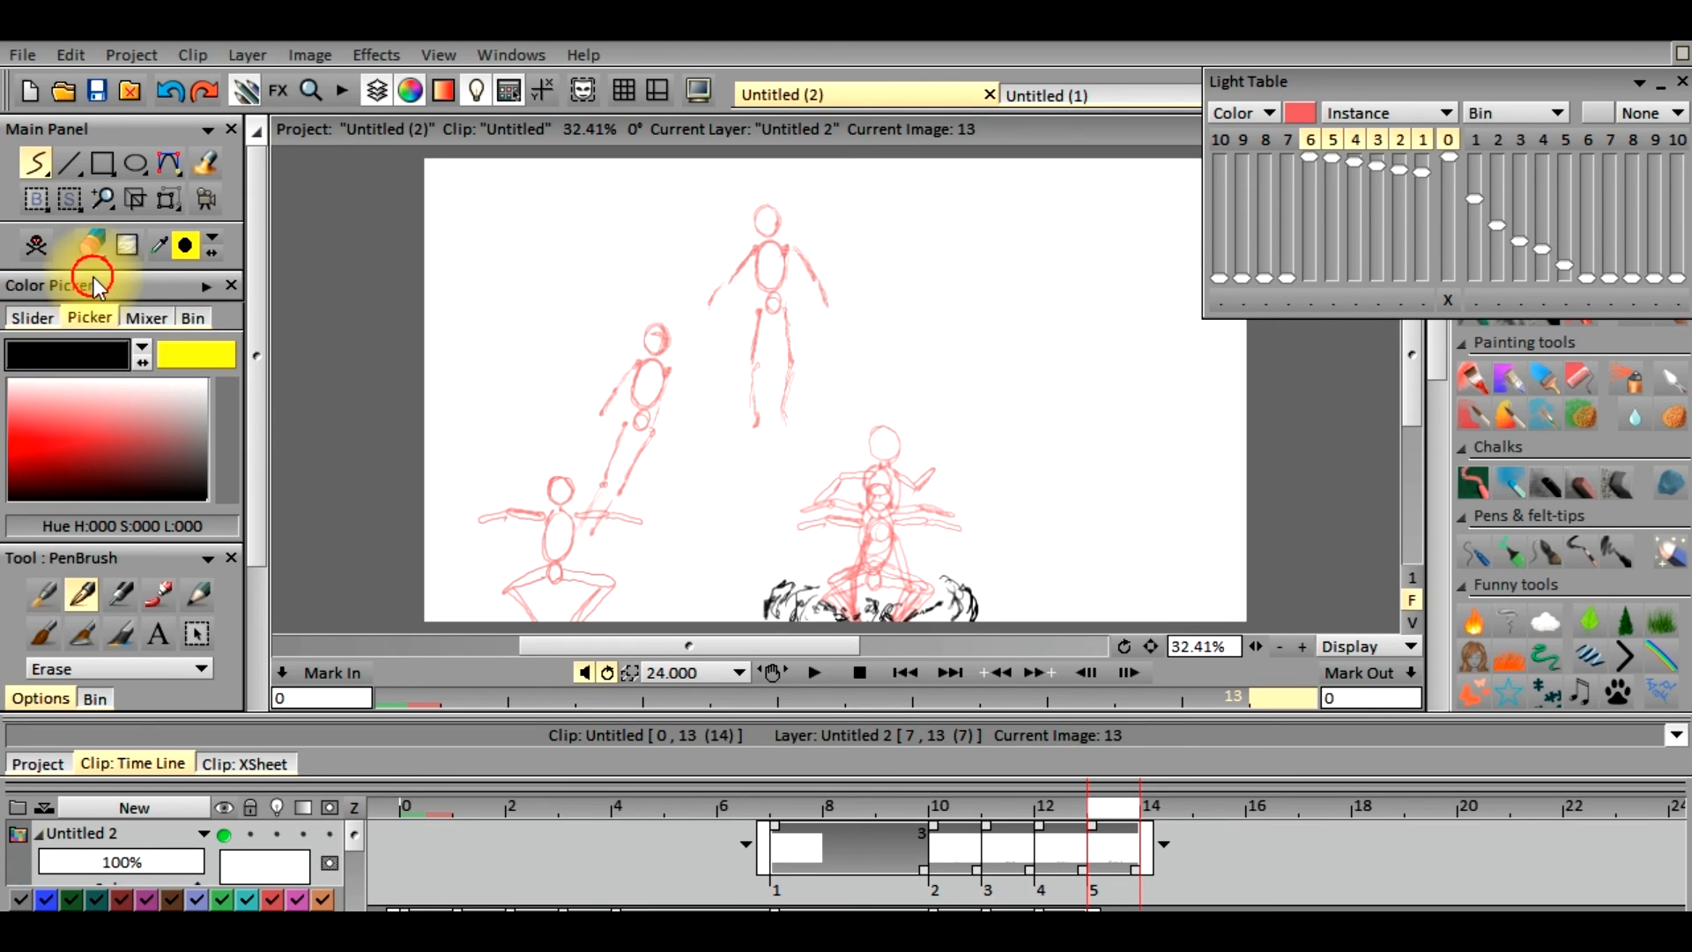
left_click(90, 280)
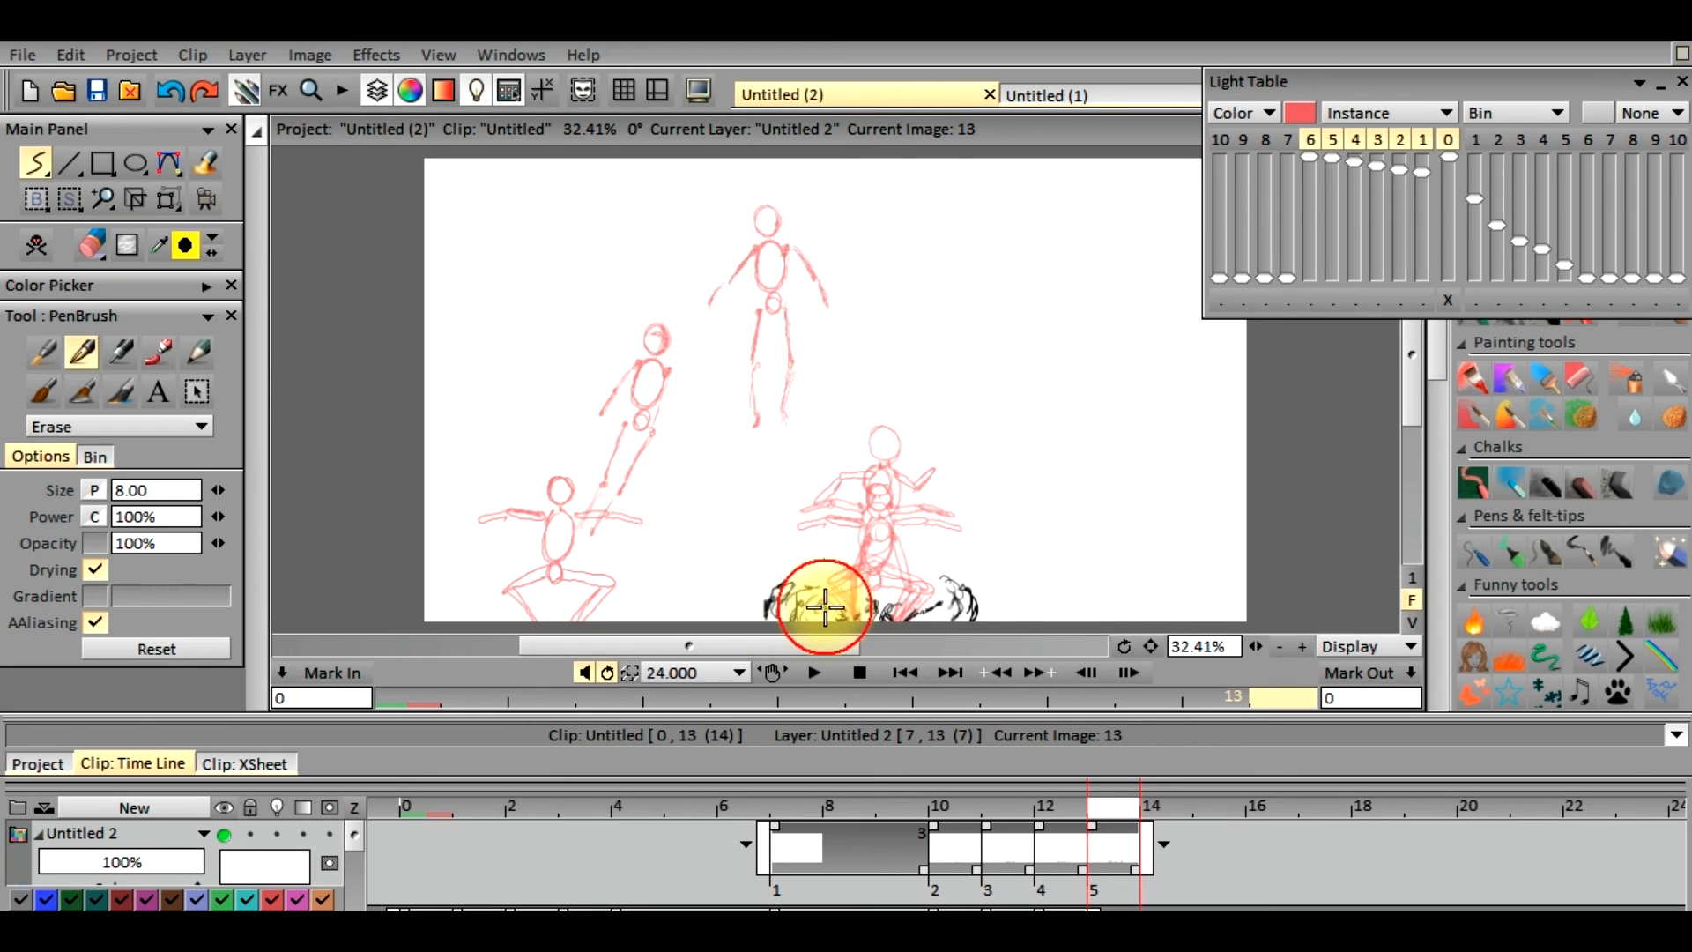
mouse_move(796, 604)
left_mouse_down()
mouse_move(861, 620)
mouse_move(943, 599)
mouse_move(896, 597)
mouse_move(834, 630)
left_mouse_up()
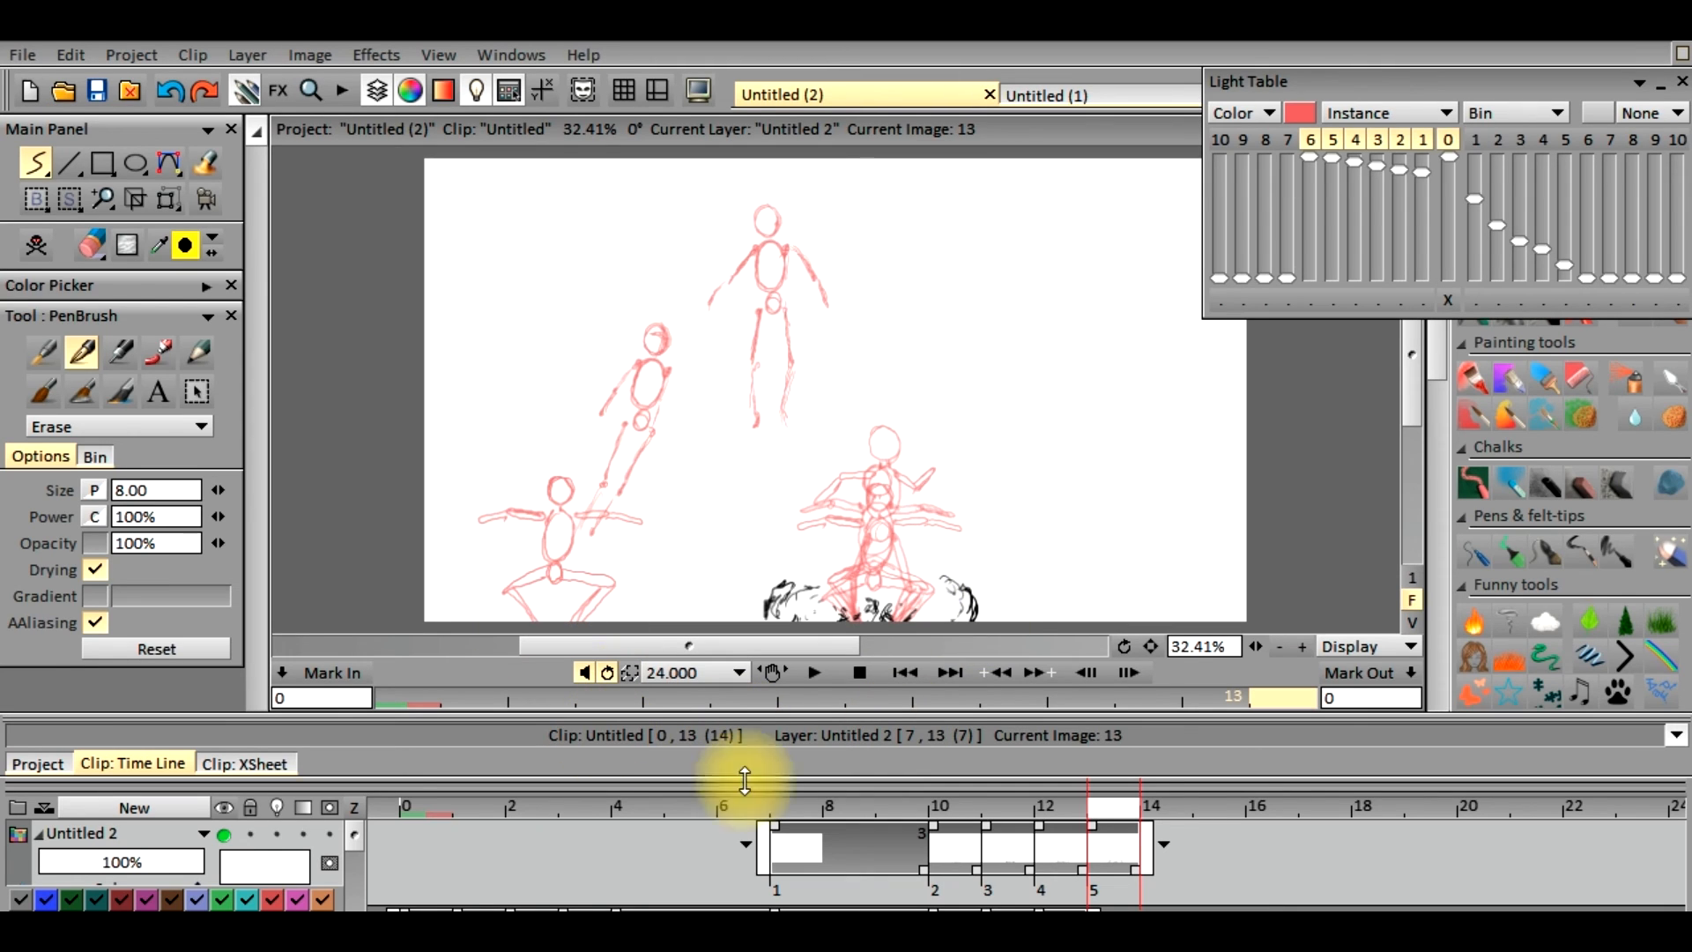
Scrub the timeline back to frame 0 and forward again to frame 13 to review the poses against their red references
mouse_move(1098, 807)
left_mouse_down()
mouse_move(891, 814)
mouse_move(1108, 813)
mouse_move(906, 812)
mouse_move(1055, 849)
mouse_move(1096, 835)
mouse_move(966, 816)
mouse_move(1123, 818)
mouse_move(685, 788)
mouse_move(446, 832)
mouse_move(547, 832)
mouse_move(511, 833)
mouse_move(530, 804)
mouse_move(440, 817)
mouse_move(686, 781)
mouse_move(892, 790)
mouse_move(950, 812)
mouse_move(1083, 784)
mouse_move(1103, 795)
mouse_move(643, 759)
mouse_move(448, 795)
mouse_move(722, 788)
mouse_move(911, 749)
mouse_move(1039, 762)
mouse_move(670, 735)
mouse_move(504, 785)
mouse_move(416, 785)
mouse_move(514, 816)
mouse_move(1017, 822)
mouse_move(569, 804)
mouse_move(430, 816)
left_mouse_up()
left_click(437, 807)
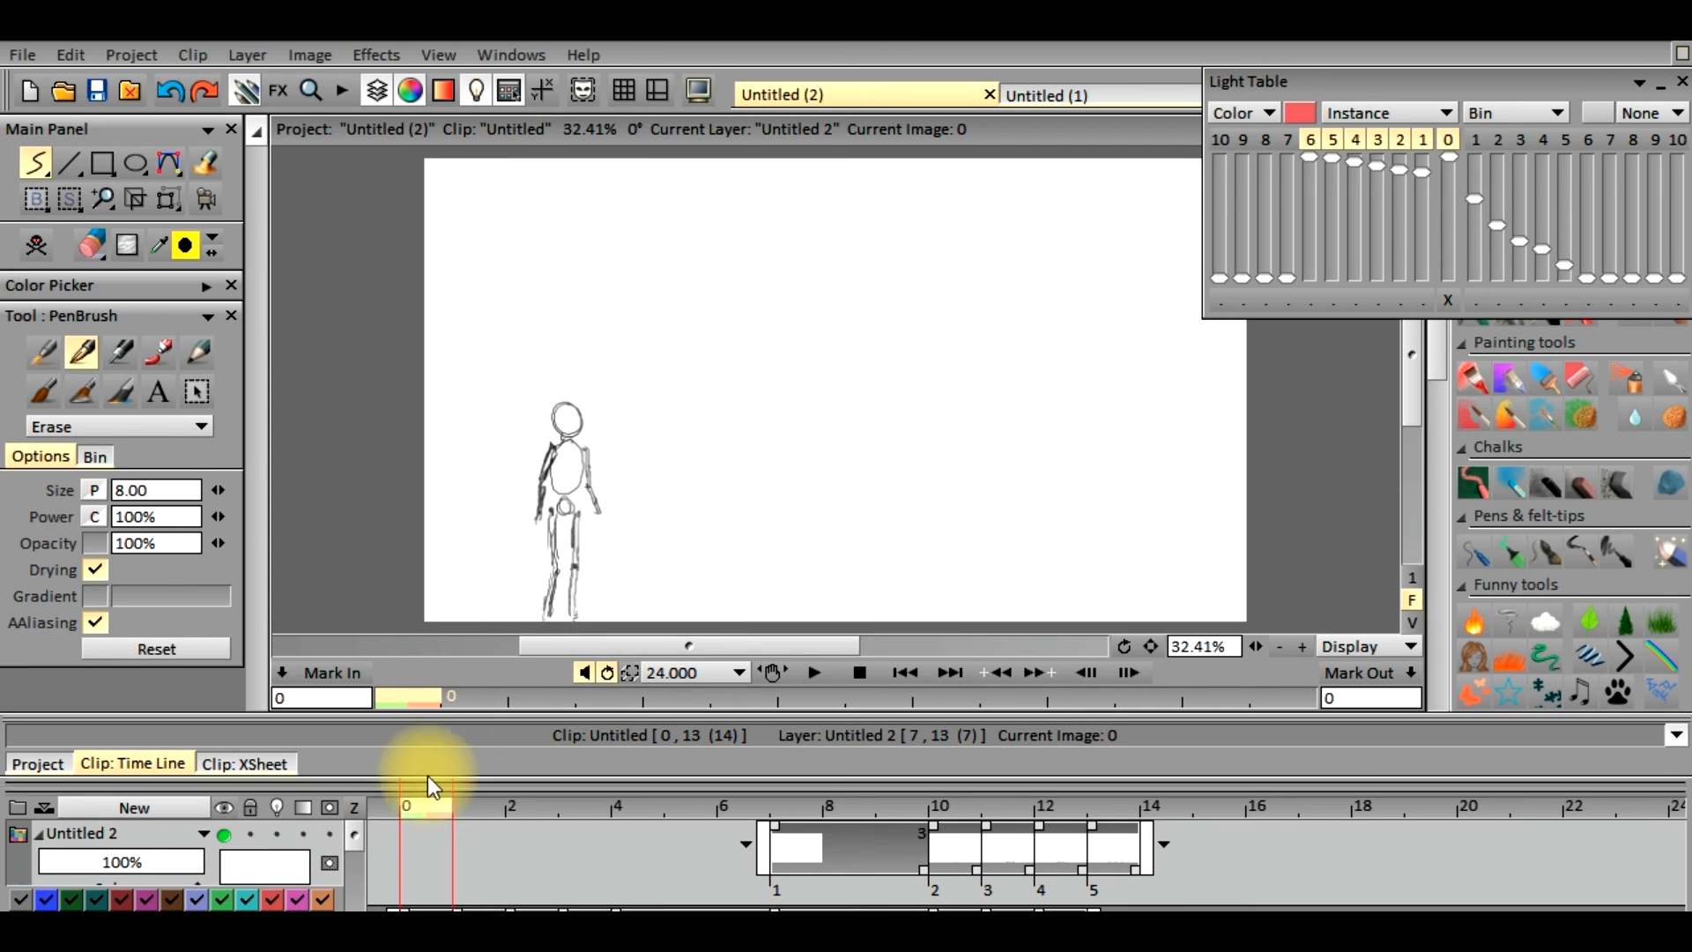
left_click_drag(431, 805, 551, 786)
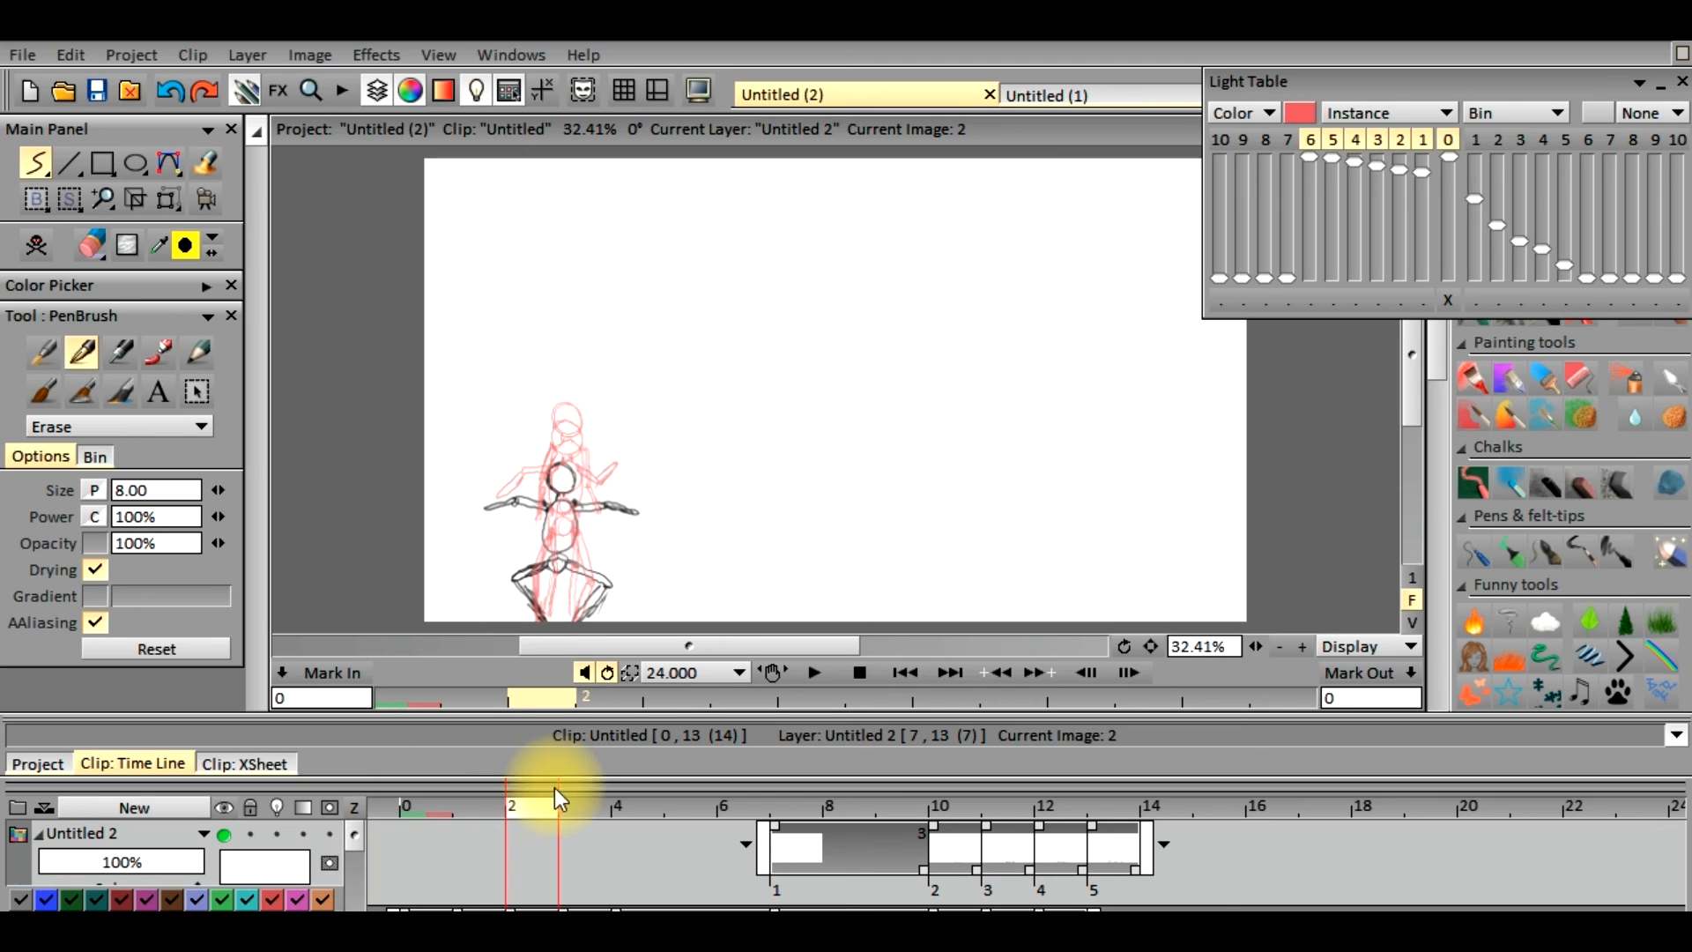
mouse_move(536, 807)
left_mouse_down()
mouse_move(448, 804)
mouse_move(673, 802)
mouse_move(526, 797)
mouse_move(422, 816)
mouse_move(723, 833)
mouse_move(790, 806)
mouse_move(442, 812)
mouse_move(527, 813)
left_mouse_up()
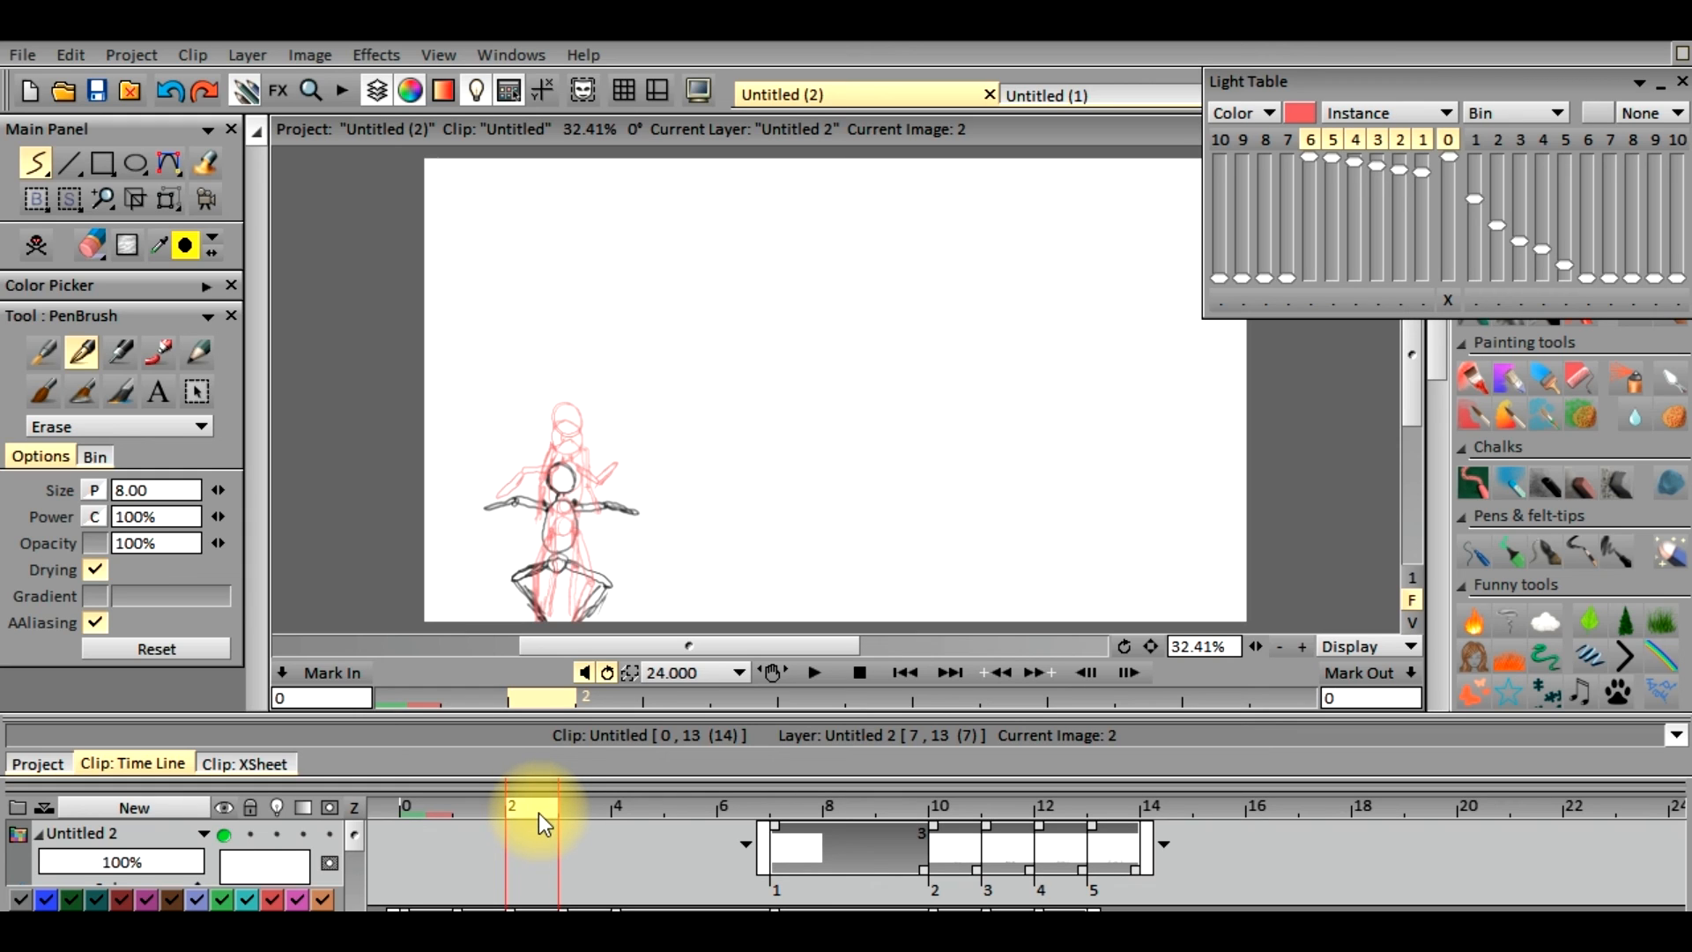
left_click_drag(540, 812, 1115, 809)
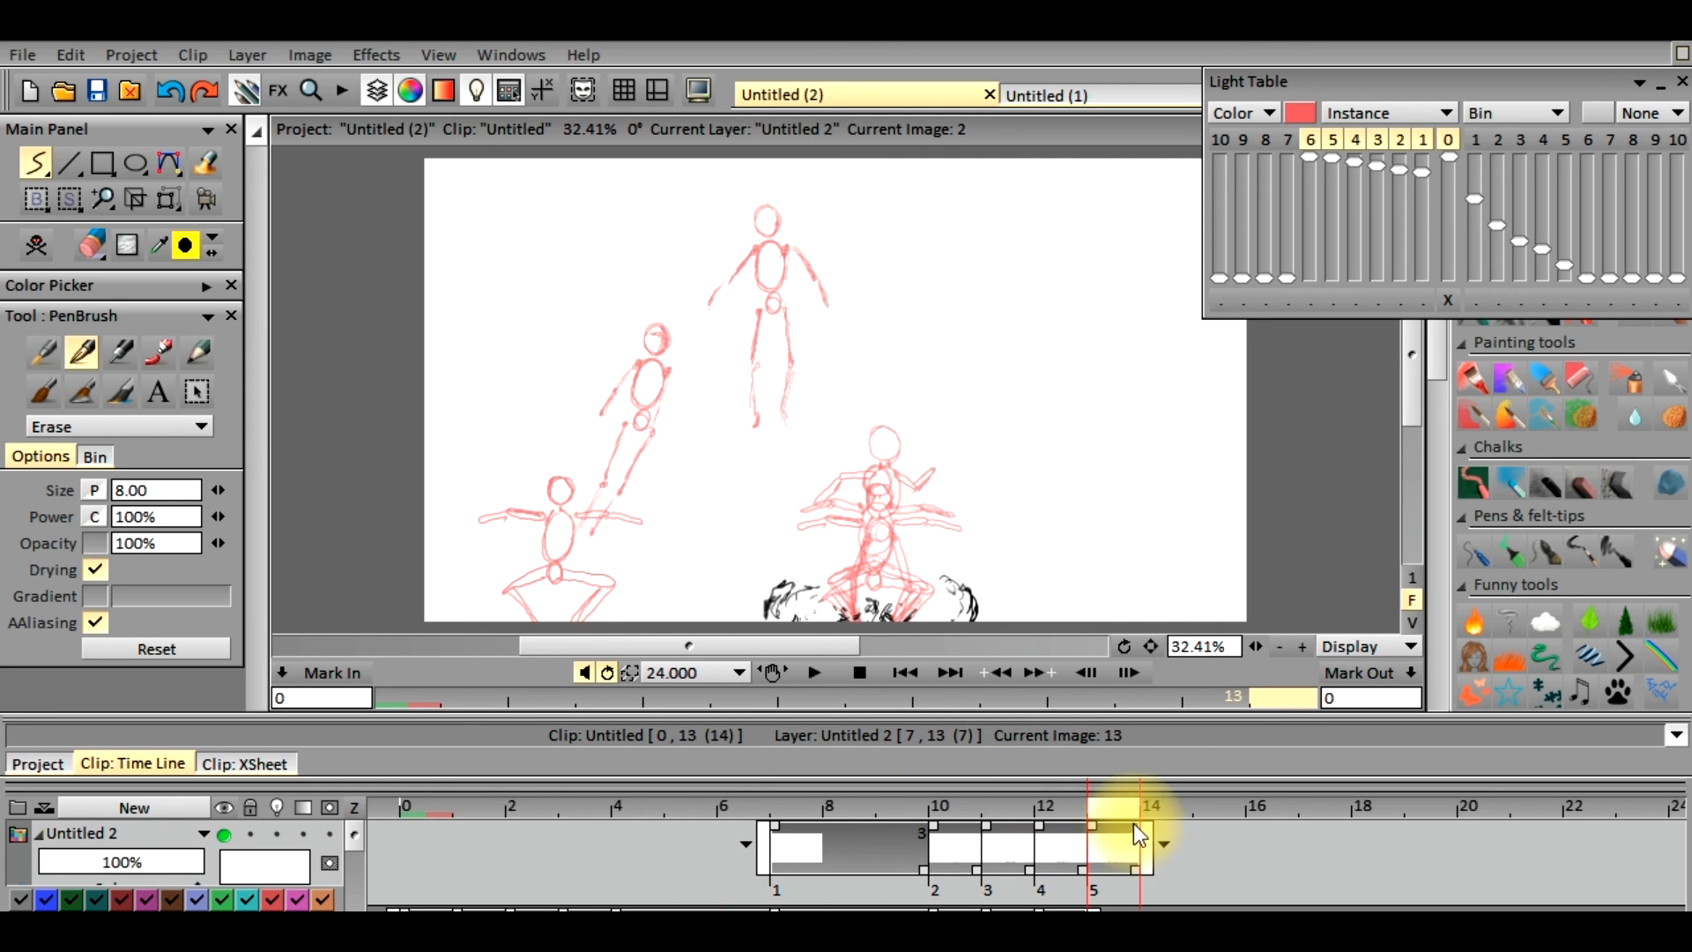
Play the jump animation twice to check the motion and dust, and scrub from frame 6 back to frame 0
left_click(812, 674)
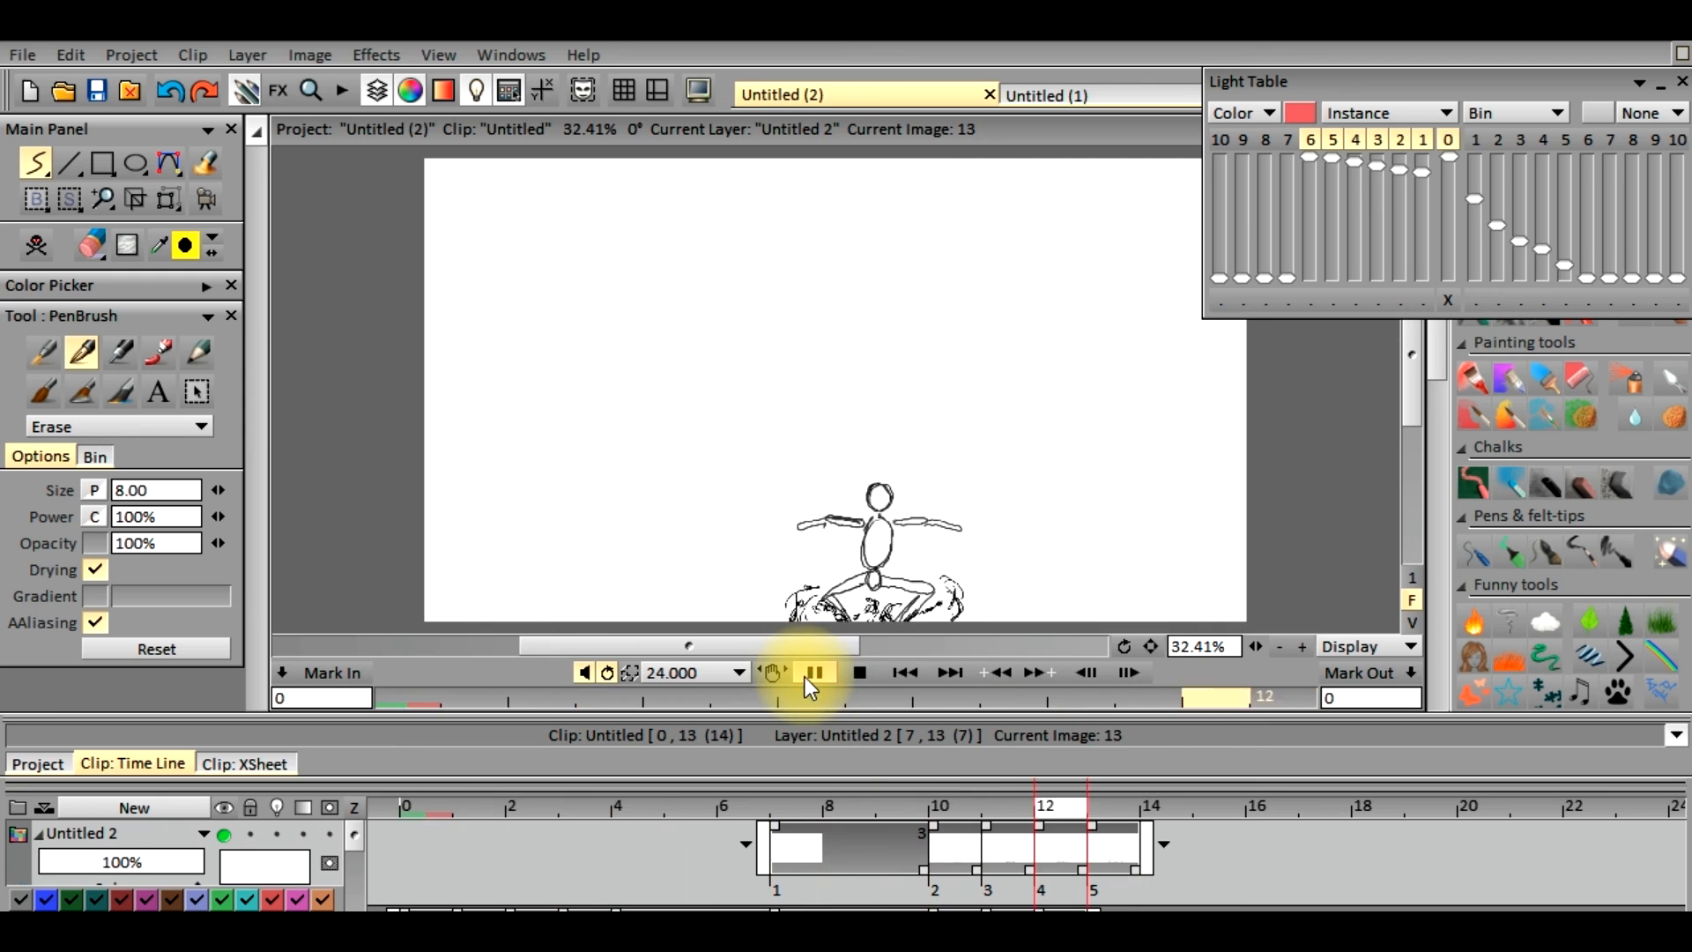
left_click(813, 674)
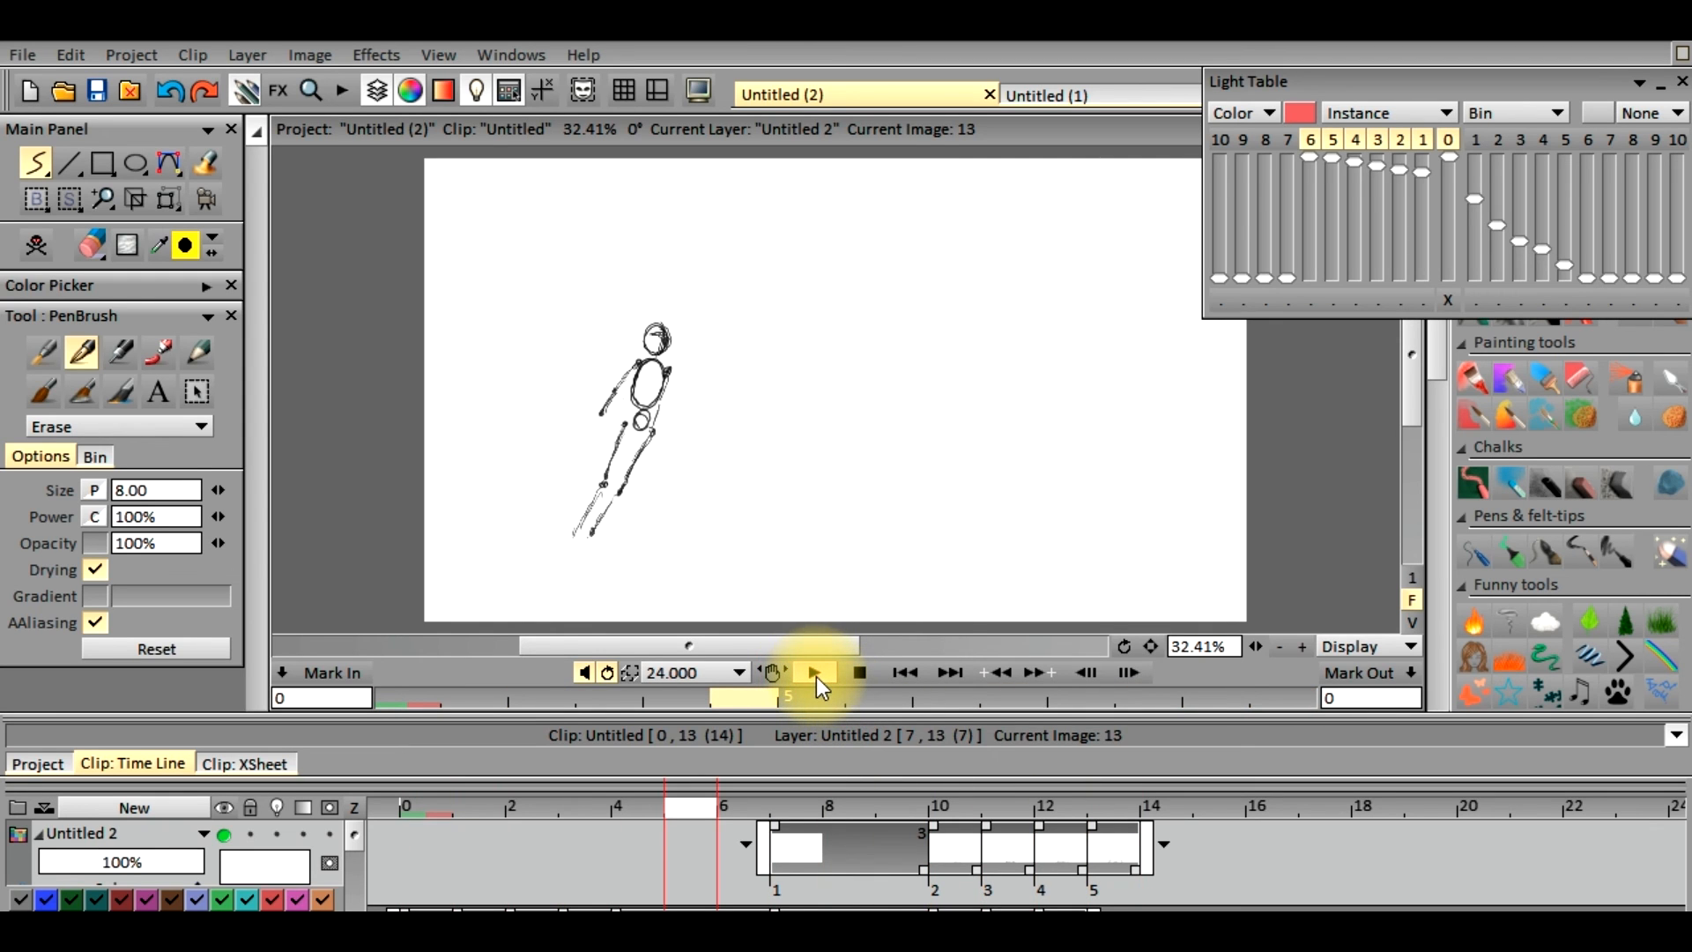
left_click(811, 674)
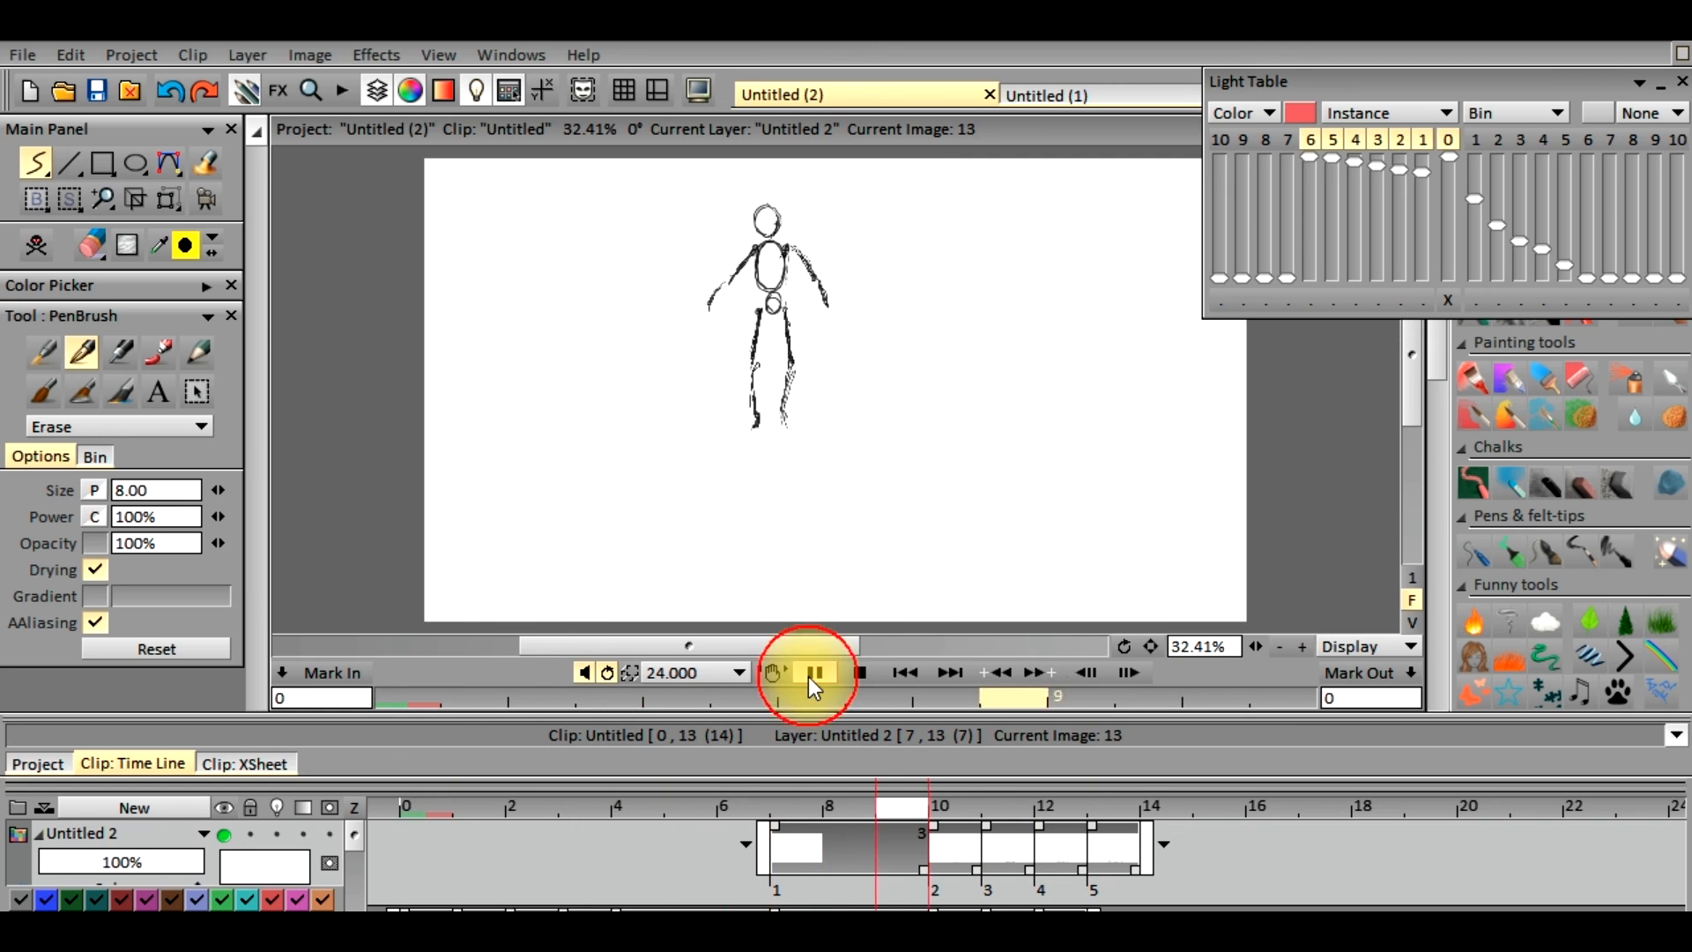
left_click(809, 673)
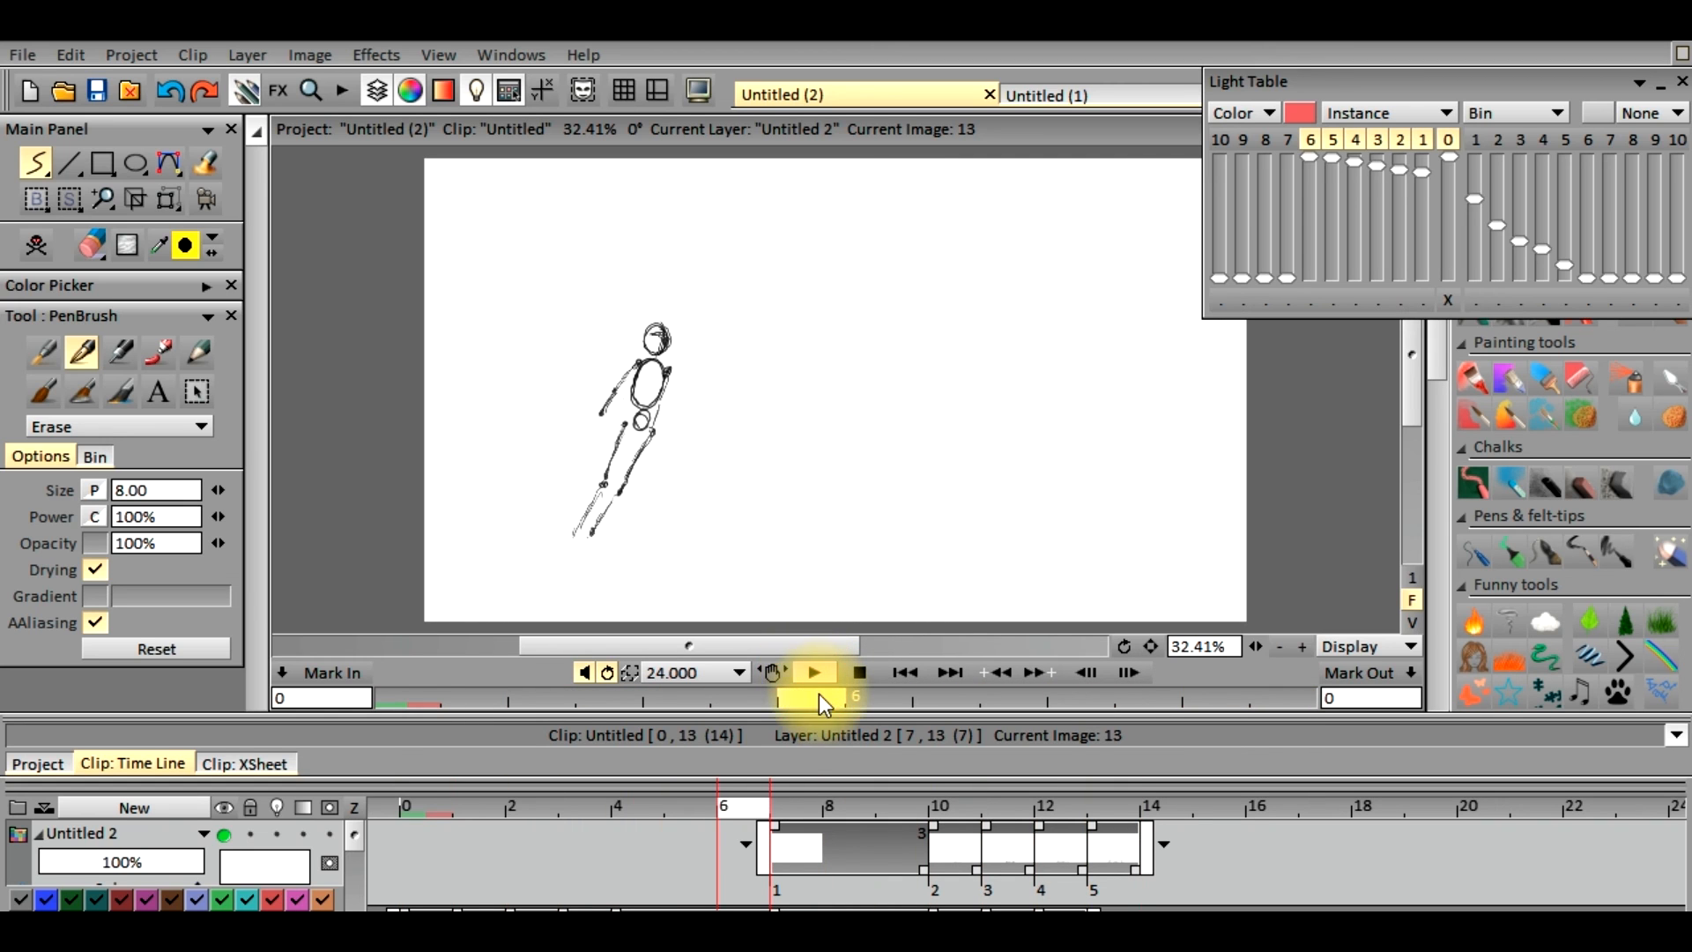
left_click(737, 804)
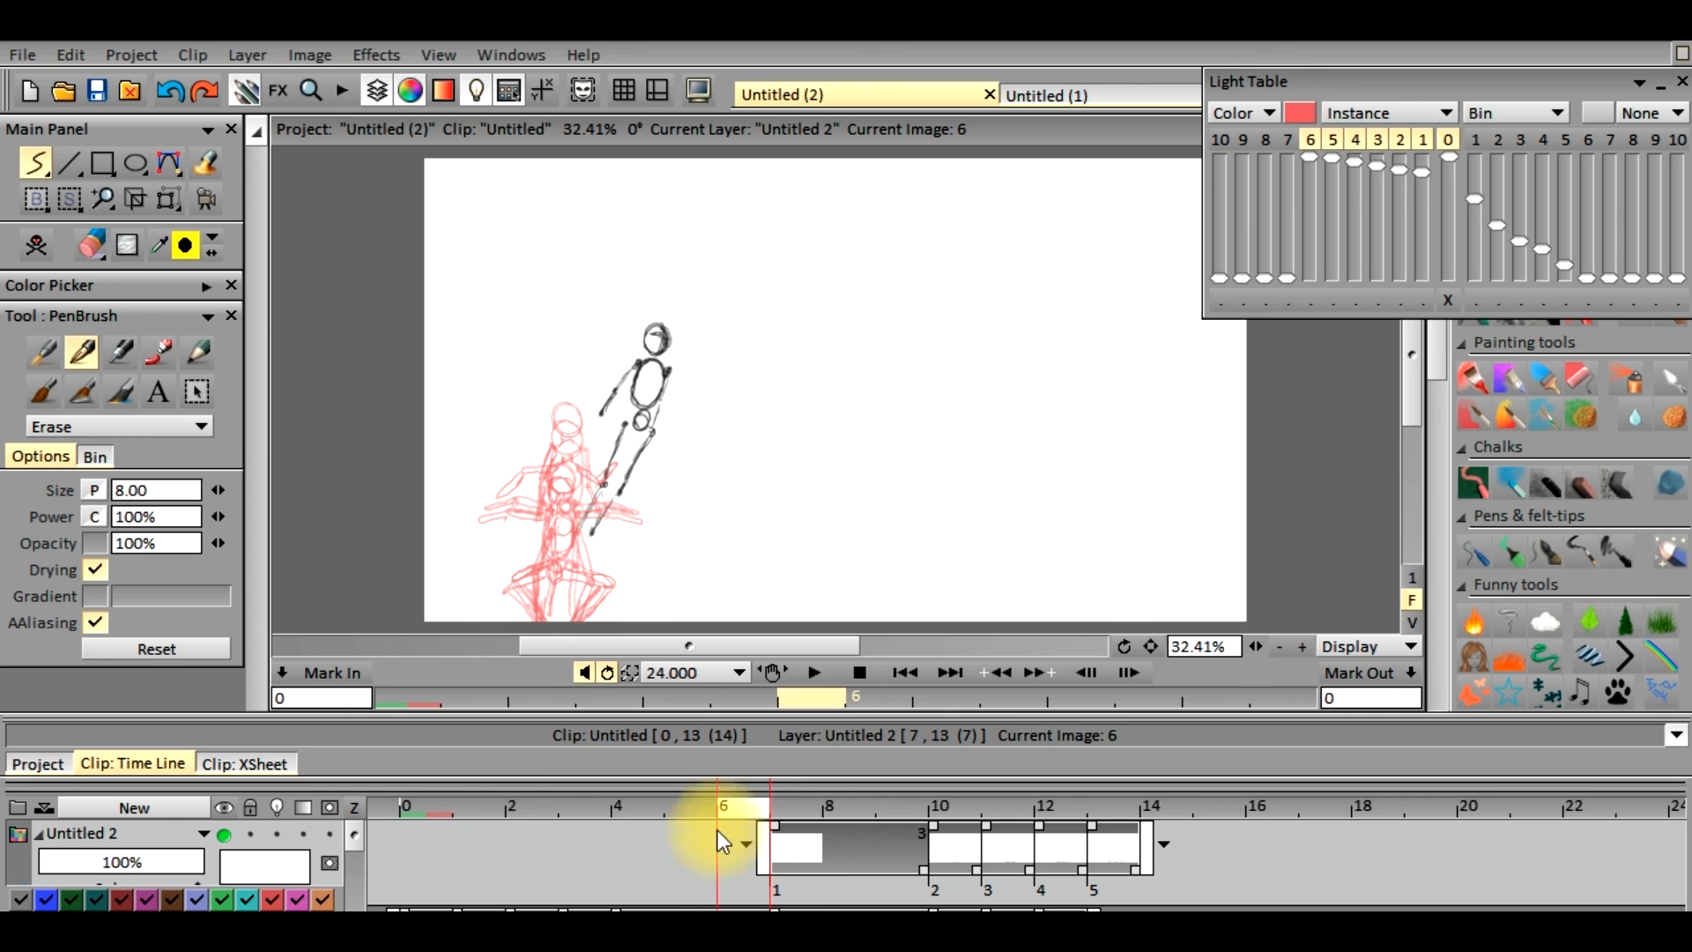
mouse_move(738, 819)
left_mouse_down()
mouse_move(453, 830)
mouse_move(538, 844)
mouse_move(655, 832)
mouse_move(442, 837)
mouse_move(680, 834)
mouse_move(479, 823)
mouse_move(677, 811)
mouse_move(443, 817)
left_mouse_up()
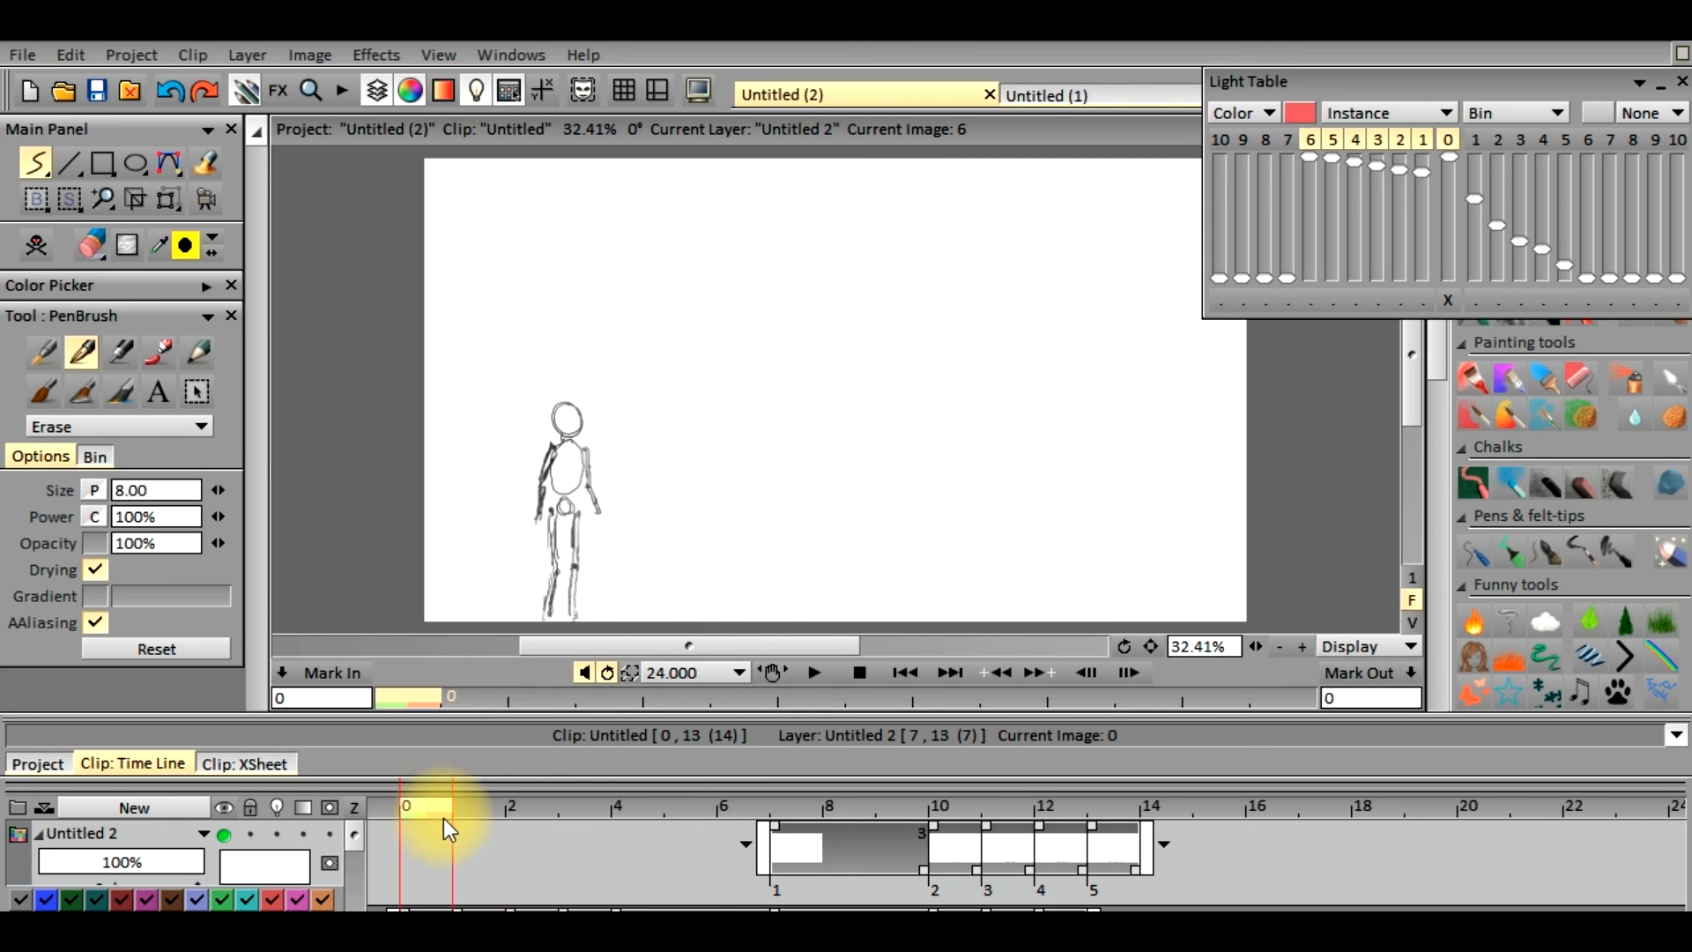